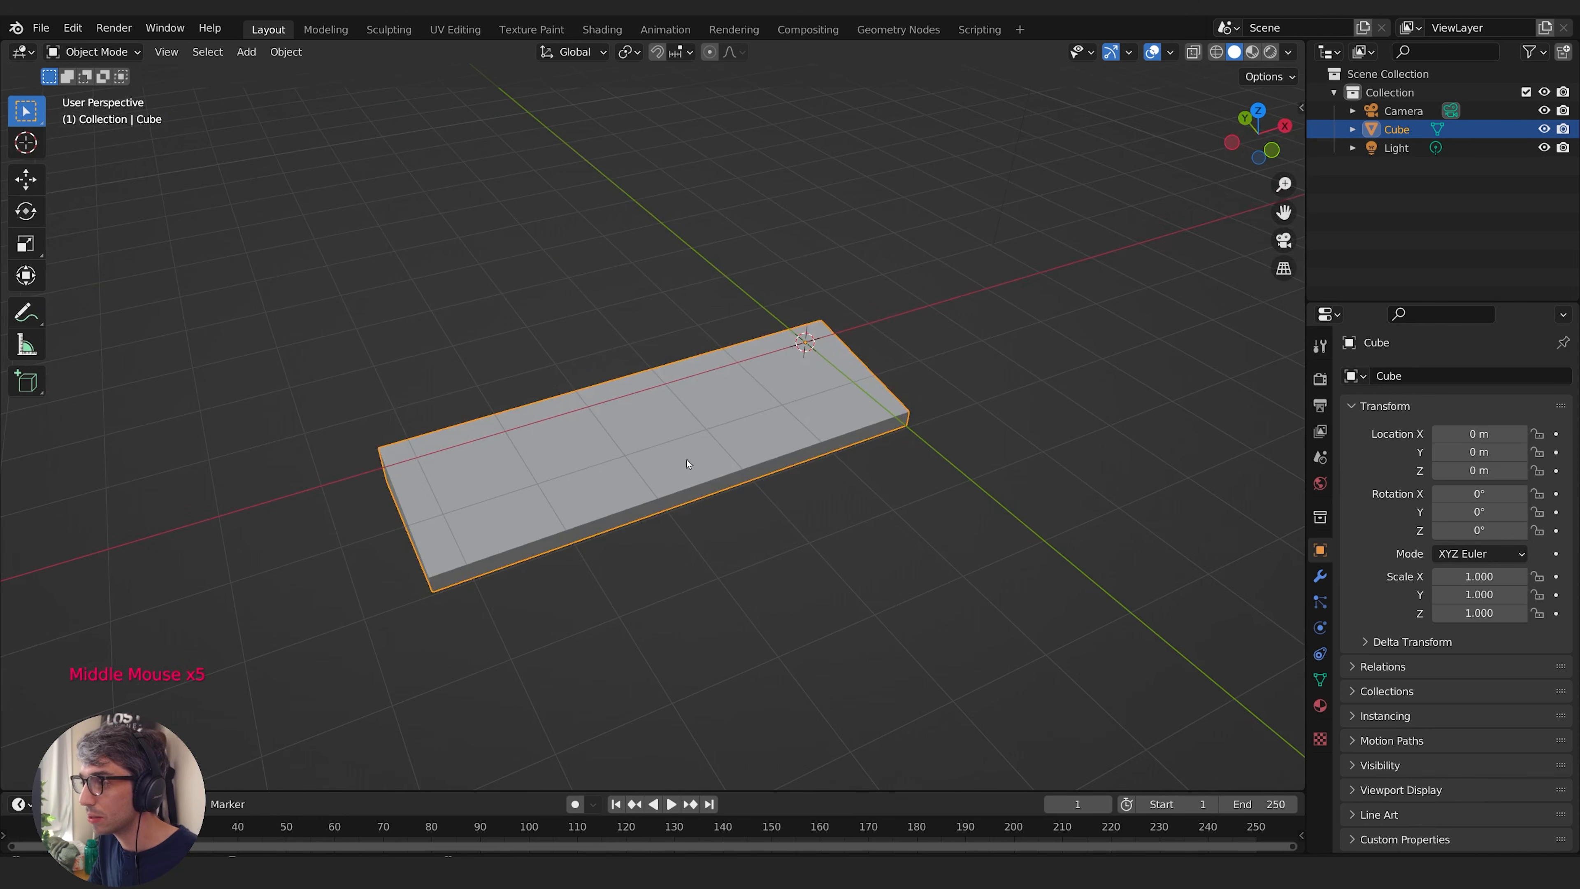
- Add 17 evenly spaced loop cuts along the slab's length, dividing it into 18 columns
key(Tab)
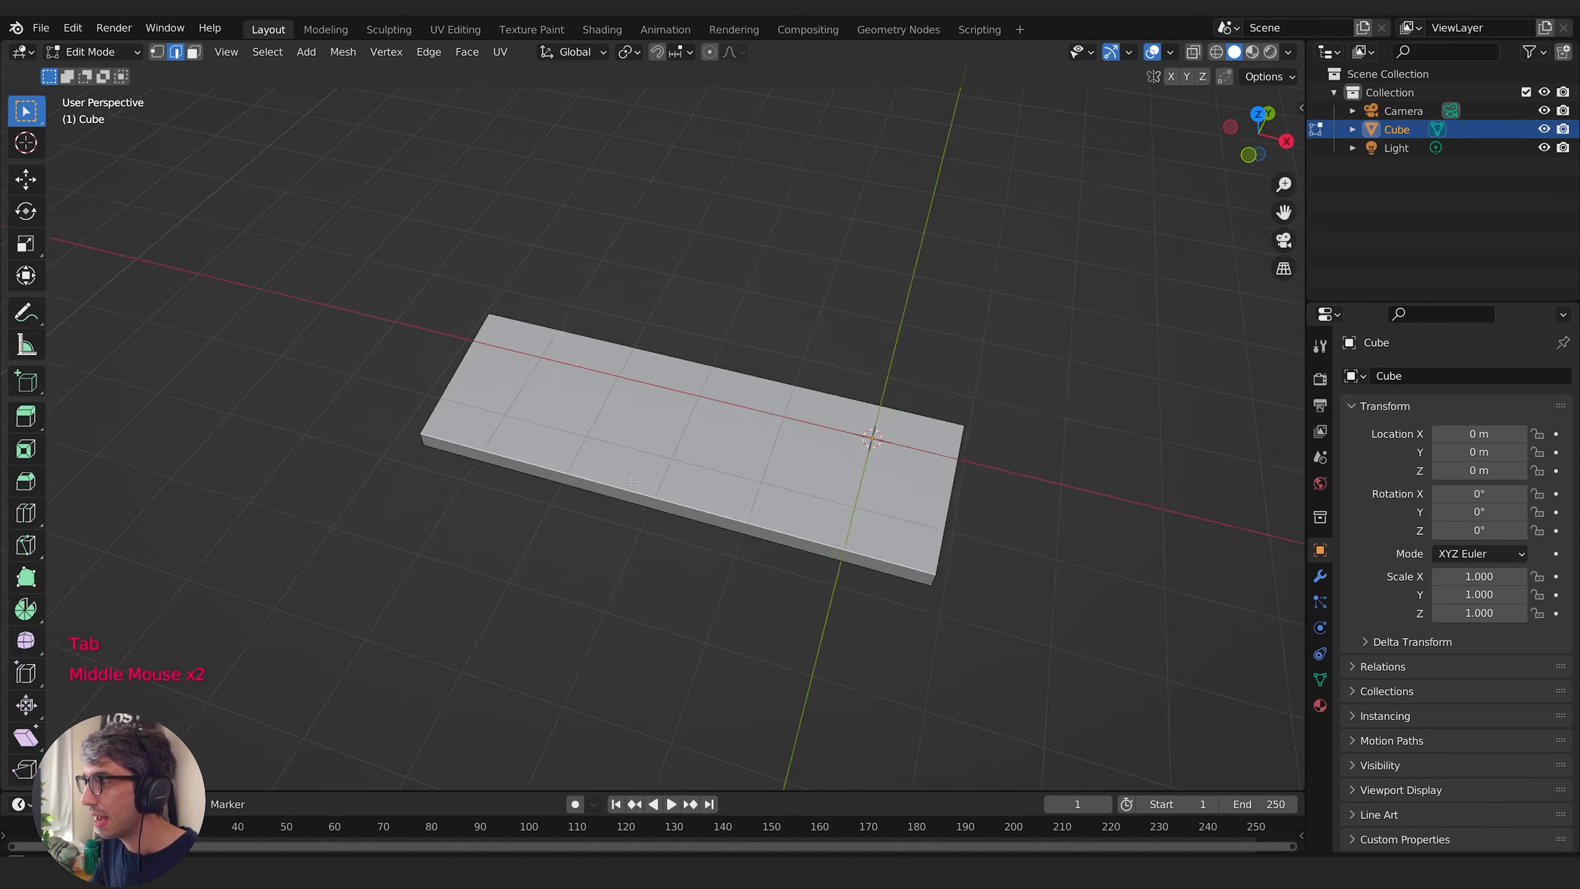
key(ctrl+r)
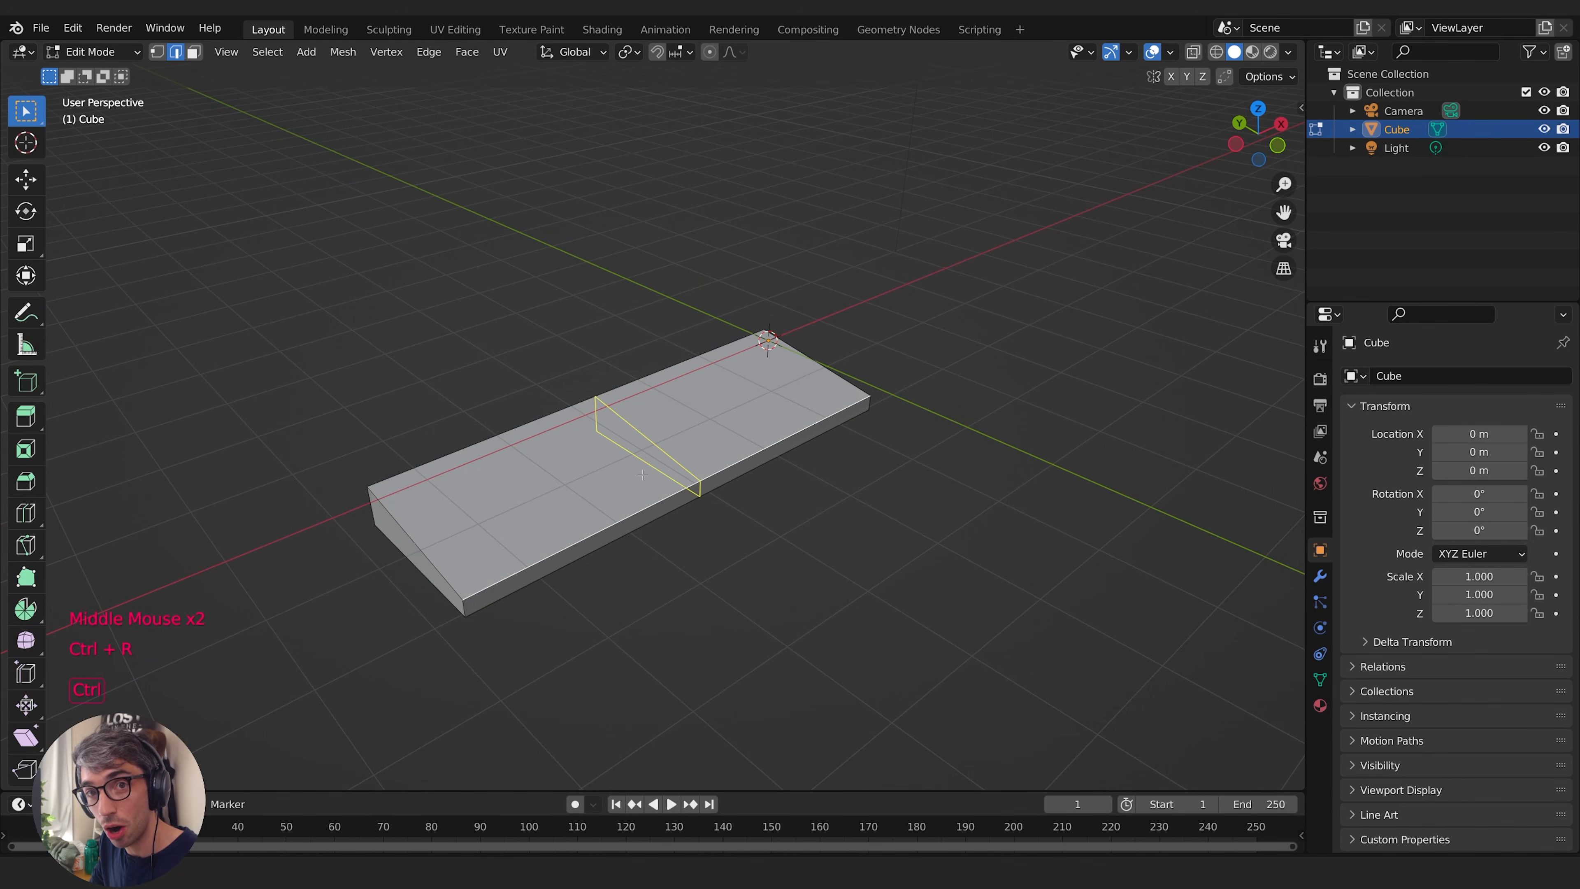
scroll(643, 475, up, 13)
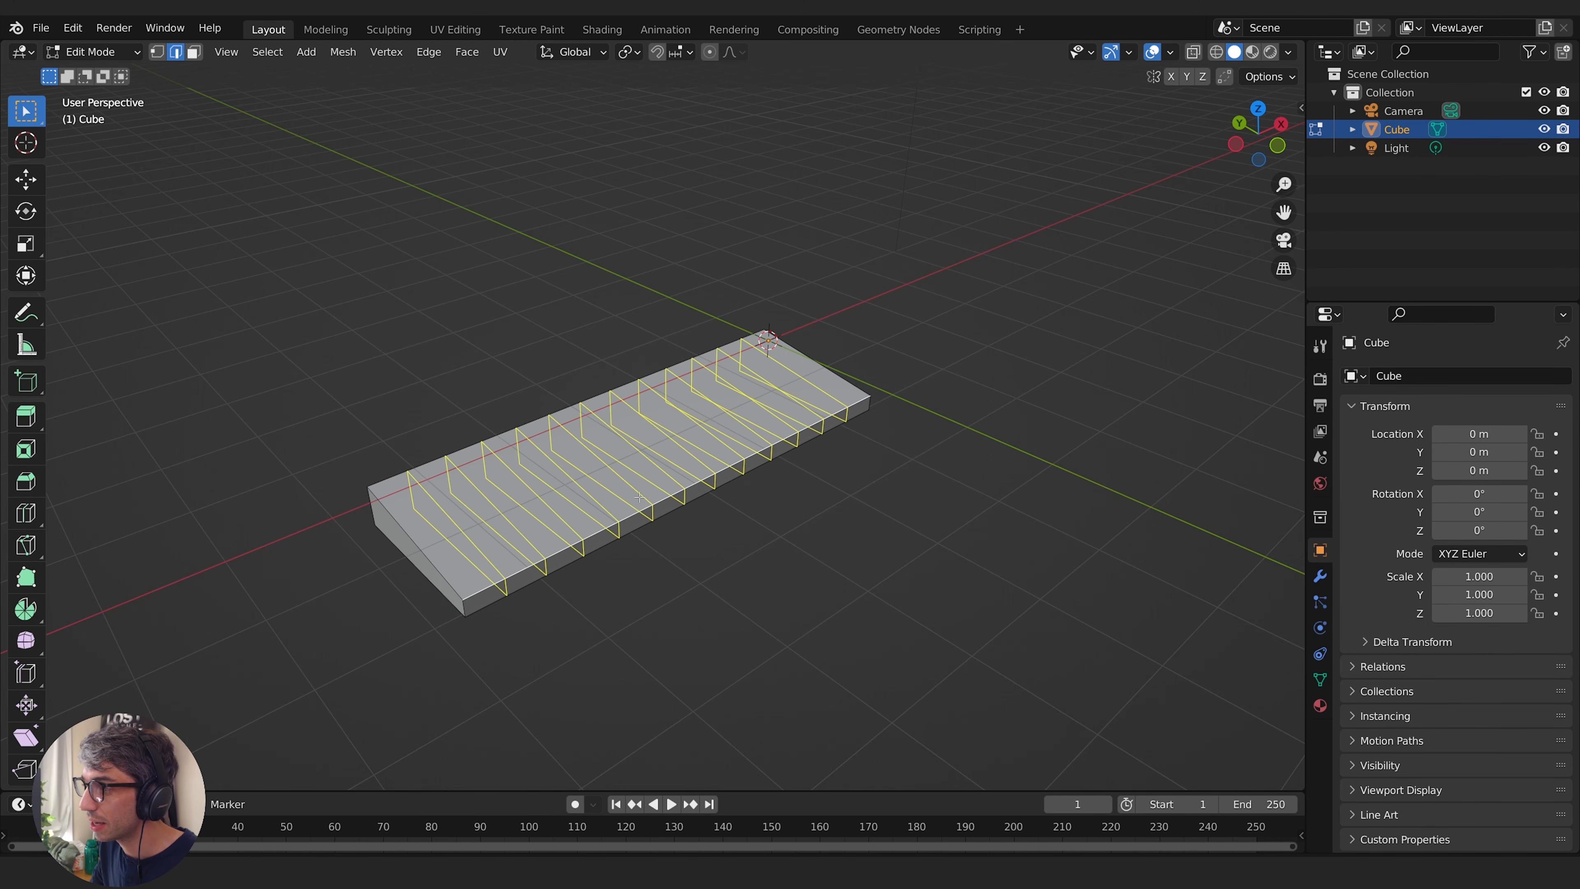
scroll(639, 496, up, 3)
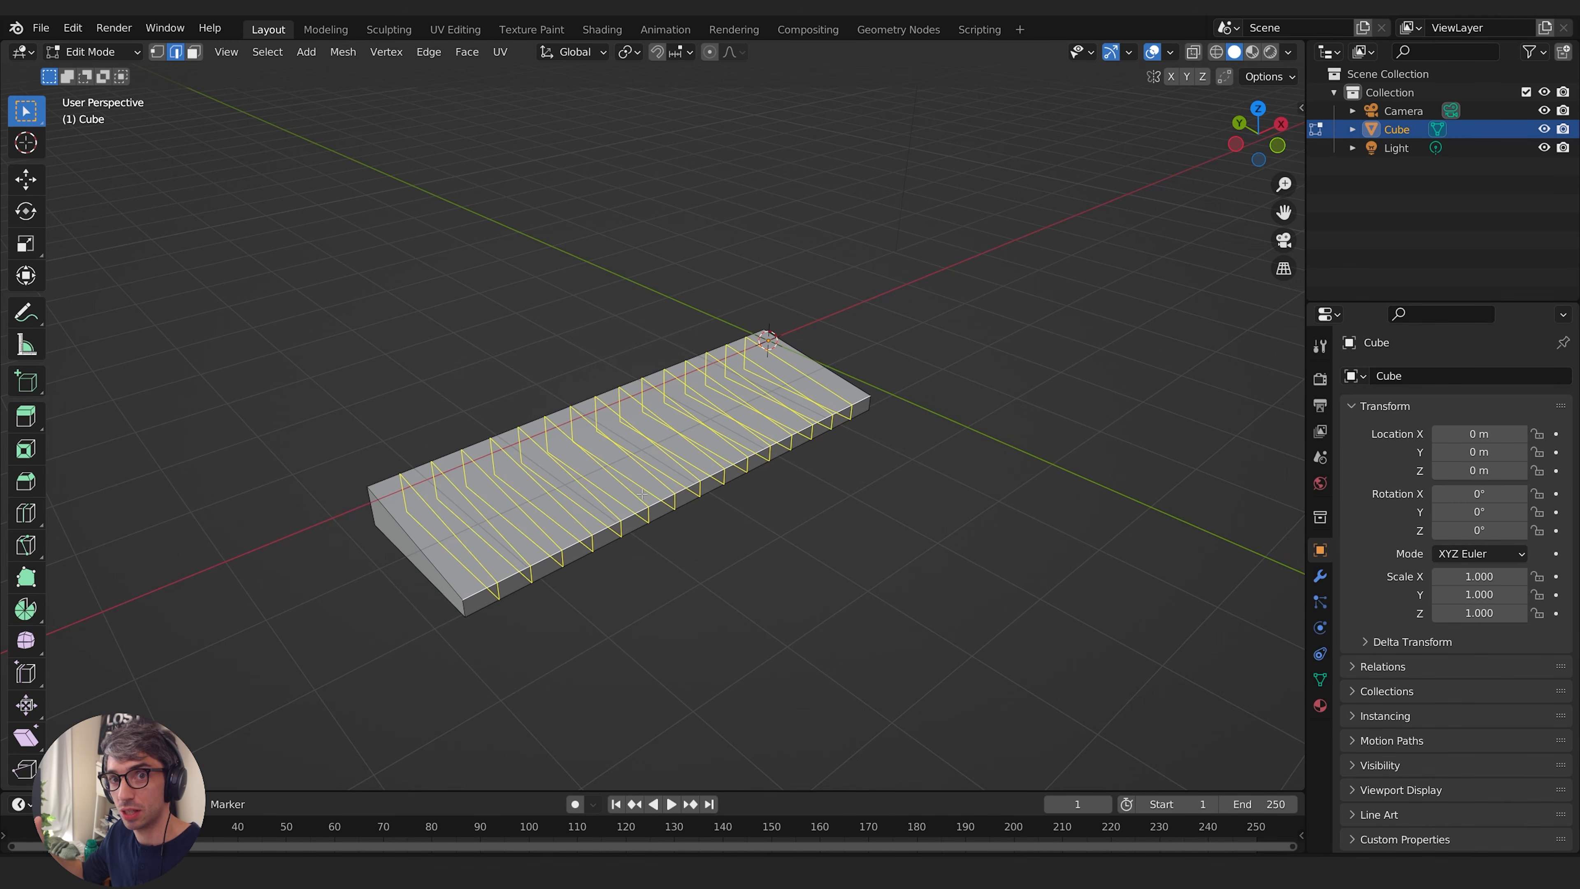
scroll(642, 494, up, 2)
click(642, 493)
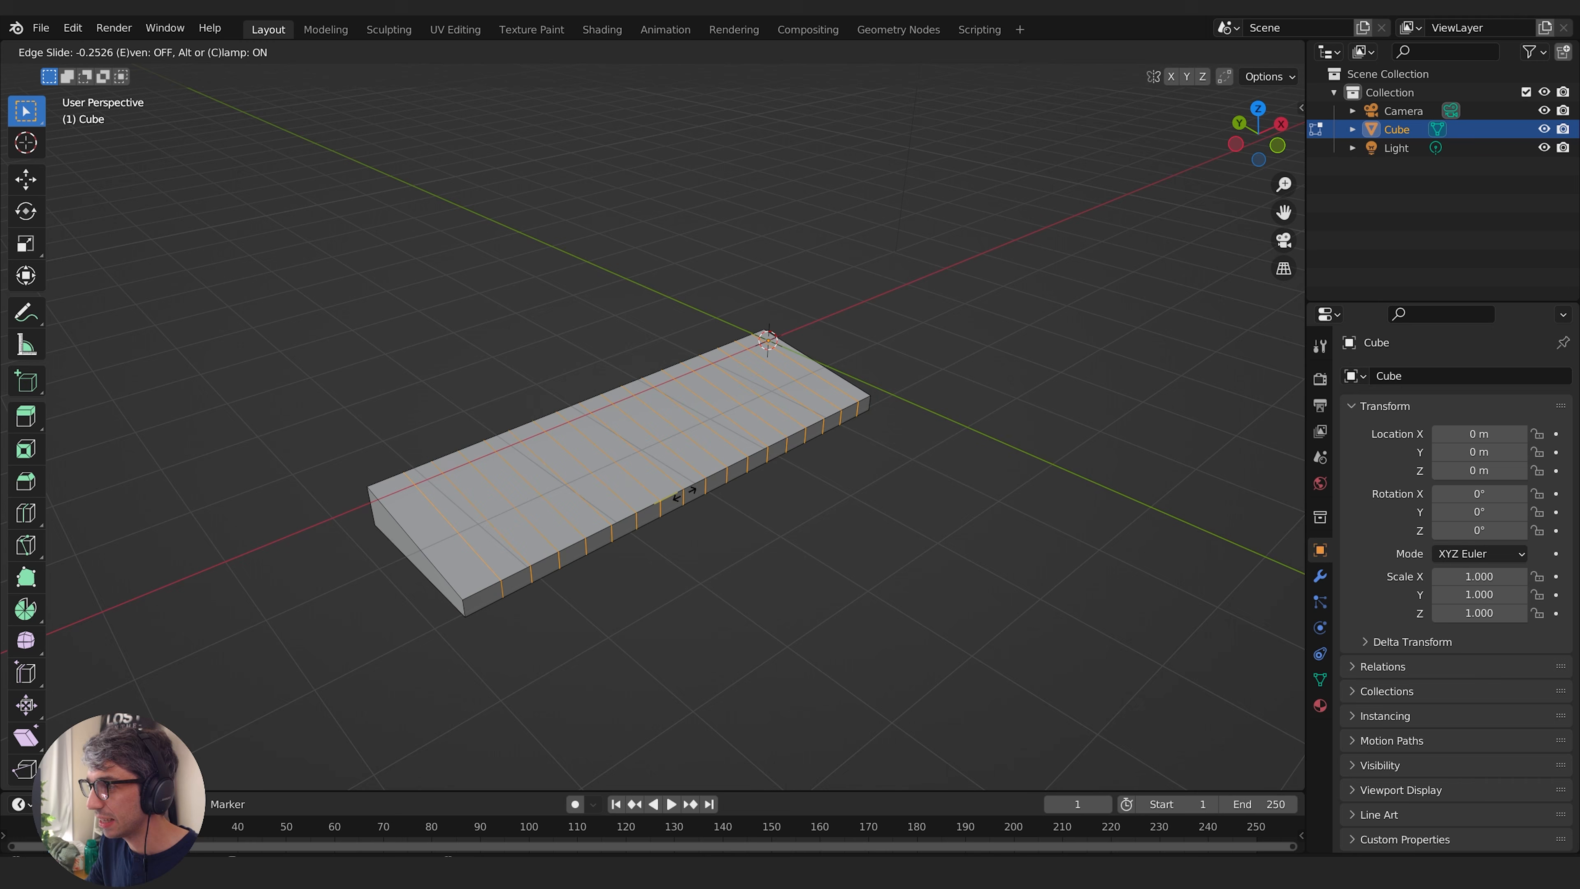
mouse_move(695, 496)
middle_down()
mouse_move(747, 518)
mouse_move(636, 549)
mouse_move(716, 498)
middle_up()
shift+middle_drag(716, 498, 841, 405)
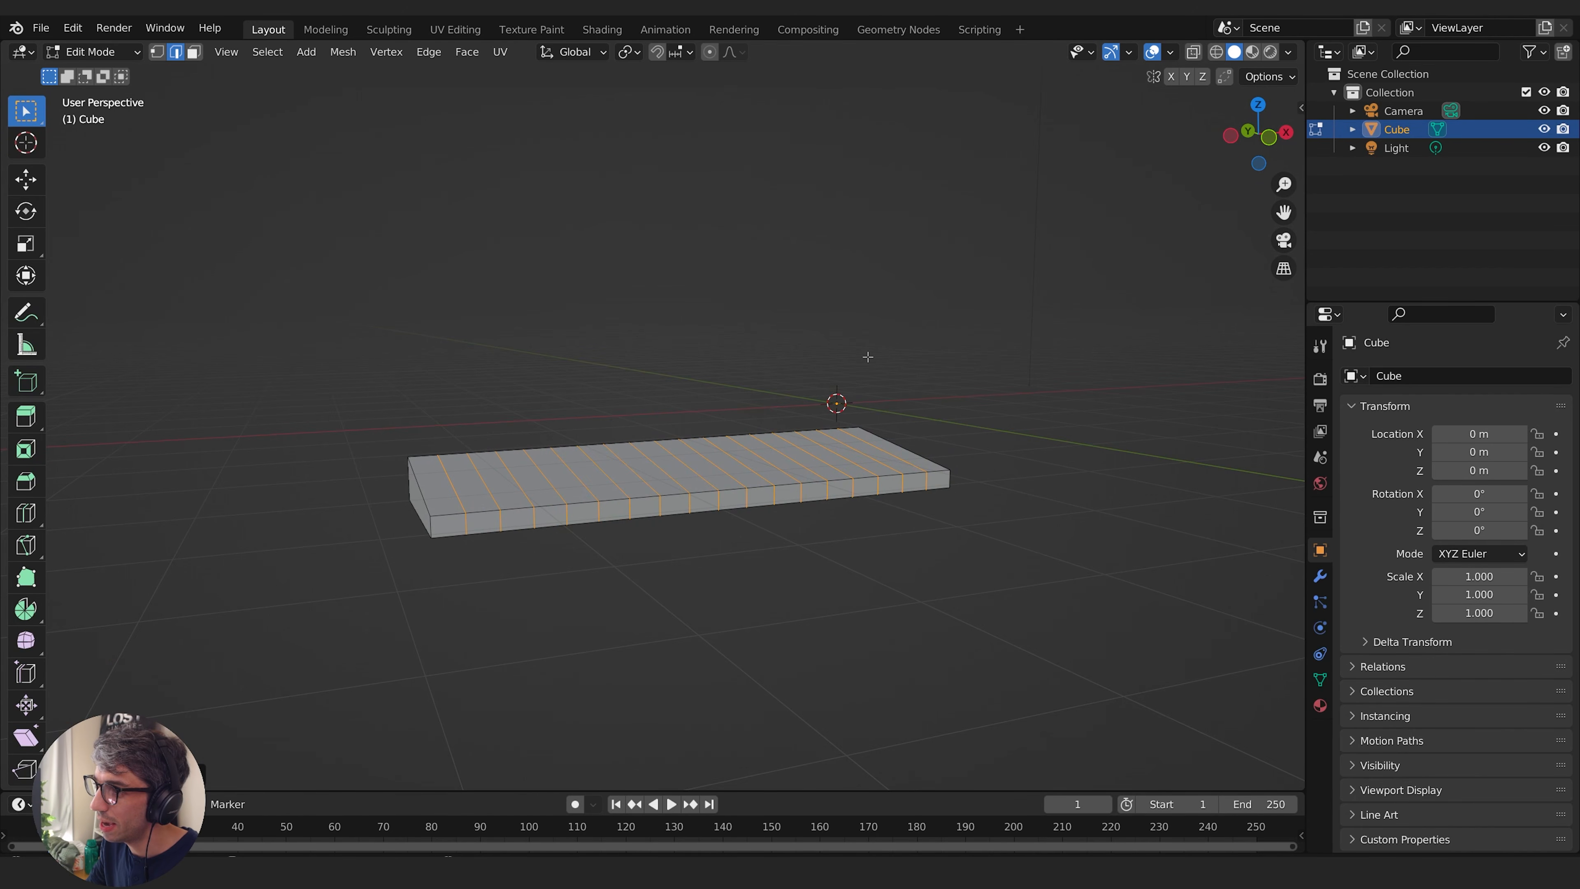
middle_drag(868, 357, 883, 385)
middle_drag(877, 517, 785, 560)
- Return to Object Mode and move the slab's geometry to its origin with Geometry to Origin
key(Tab)
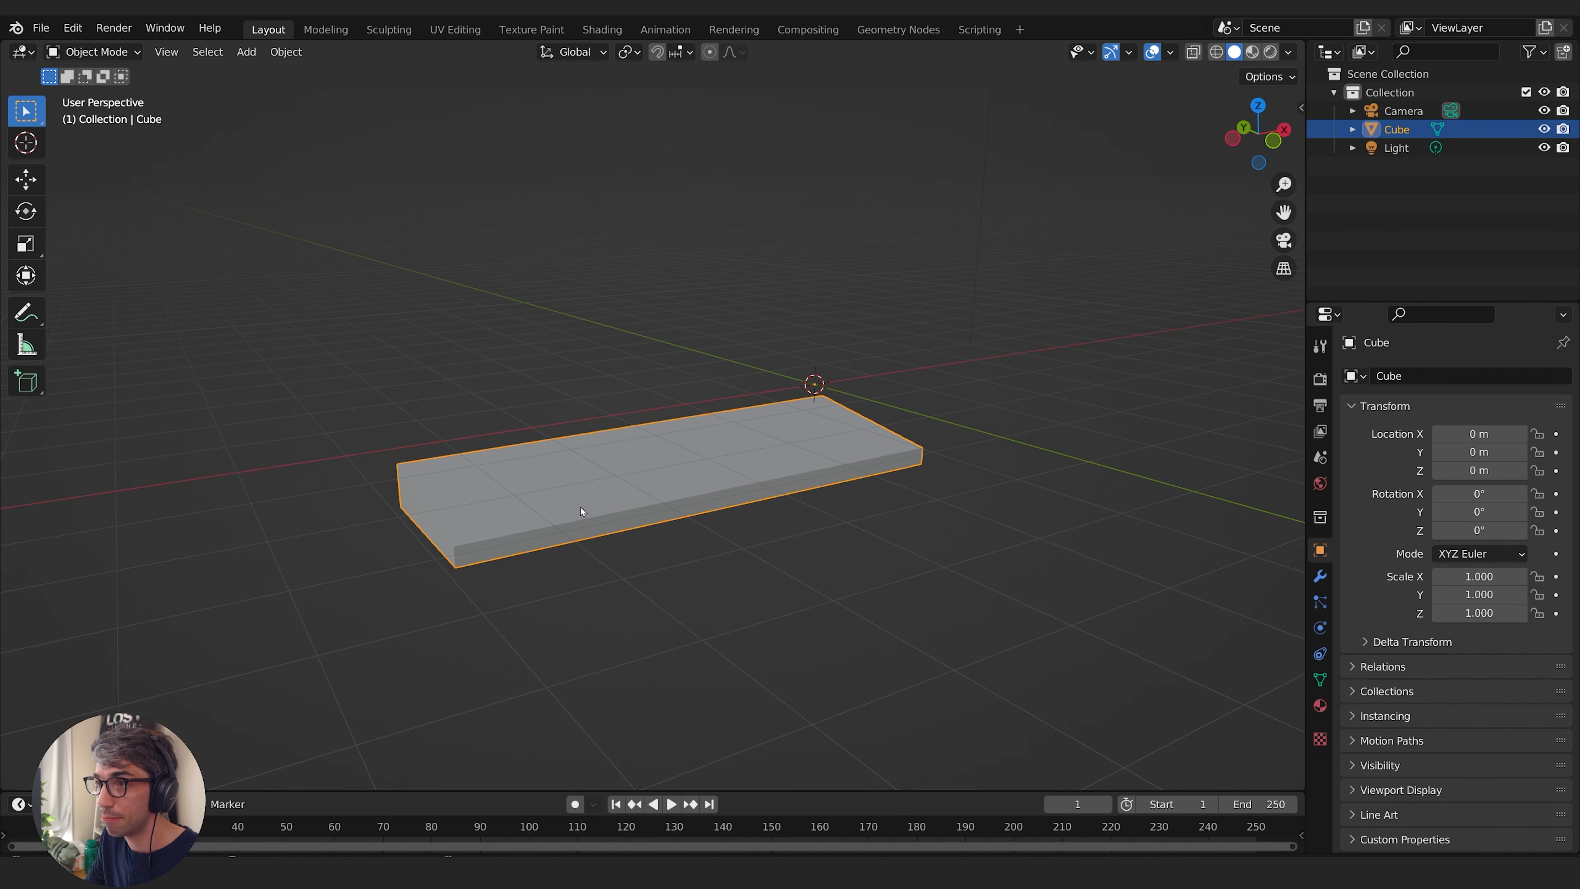
click(297, 57)
mouse_move(314, 91)
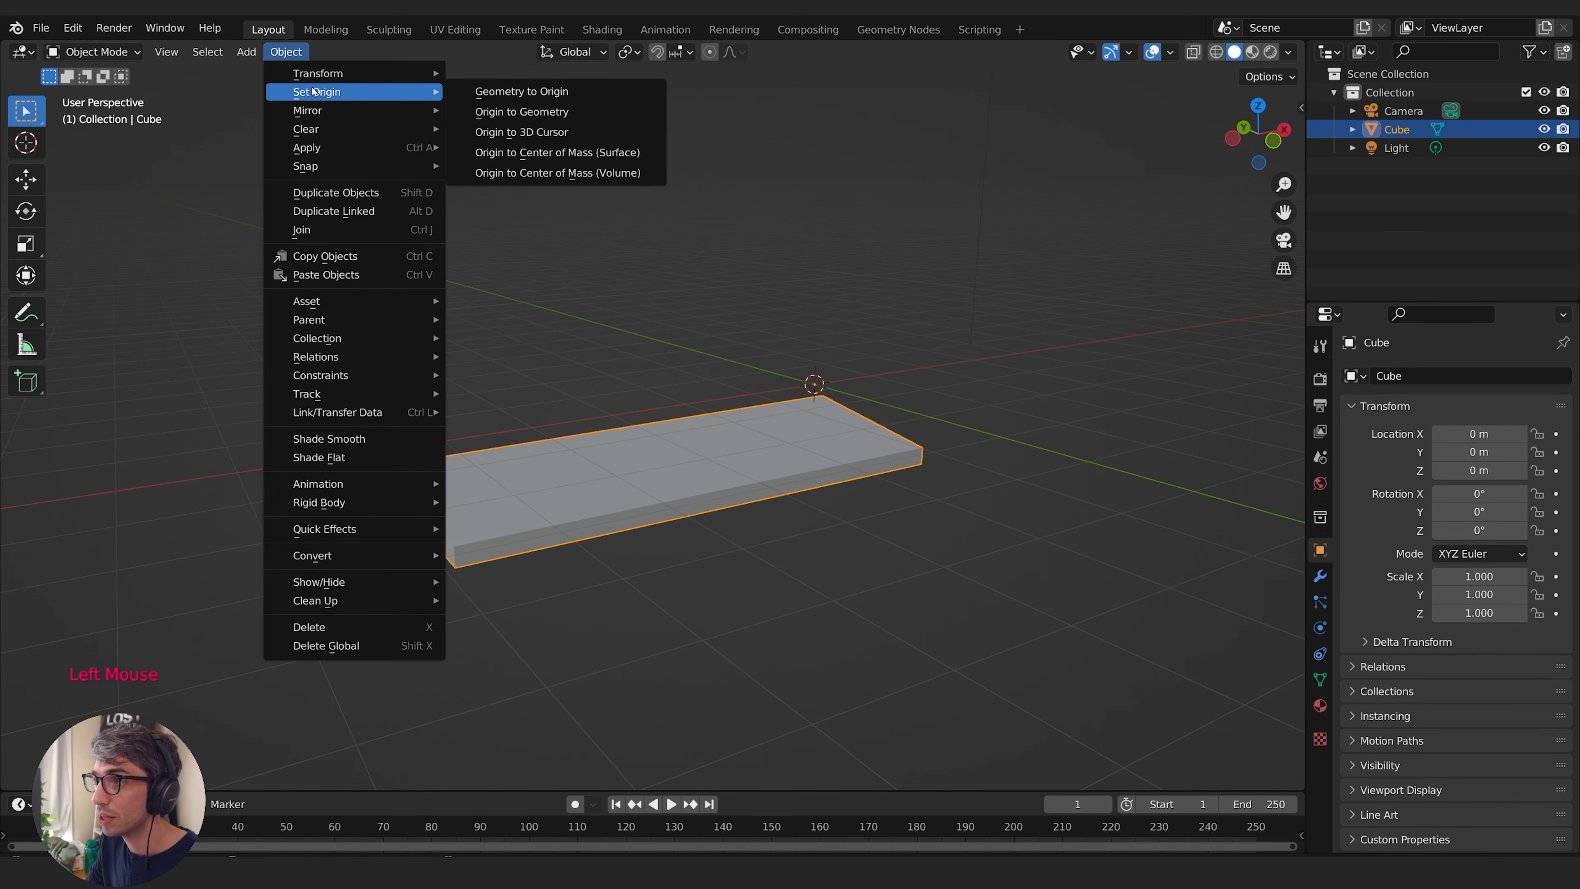
click(535, 98)
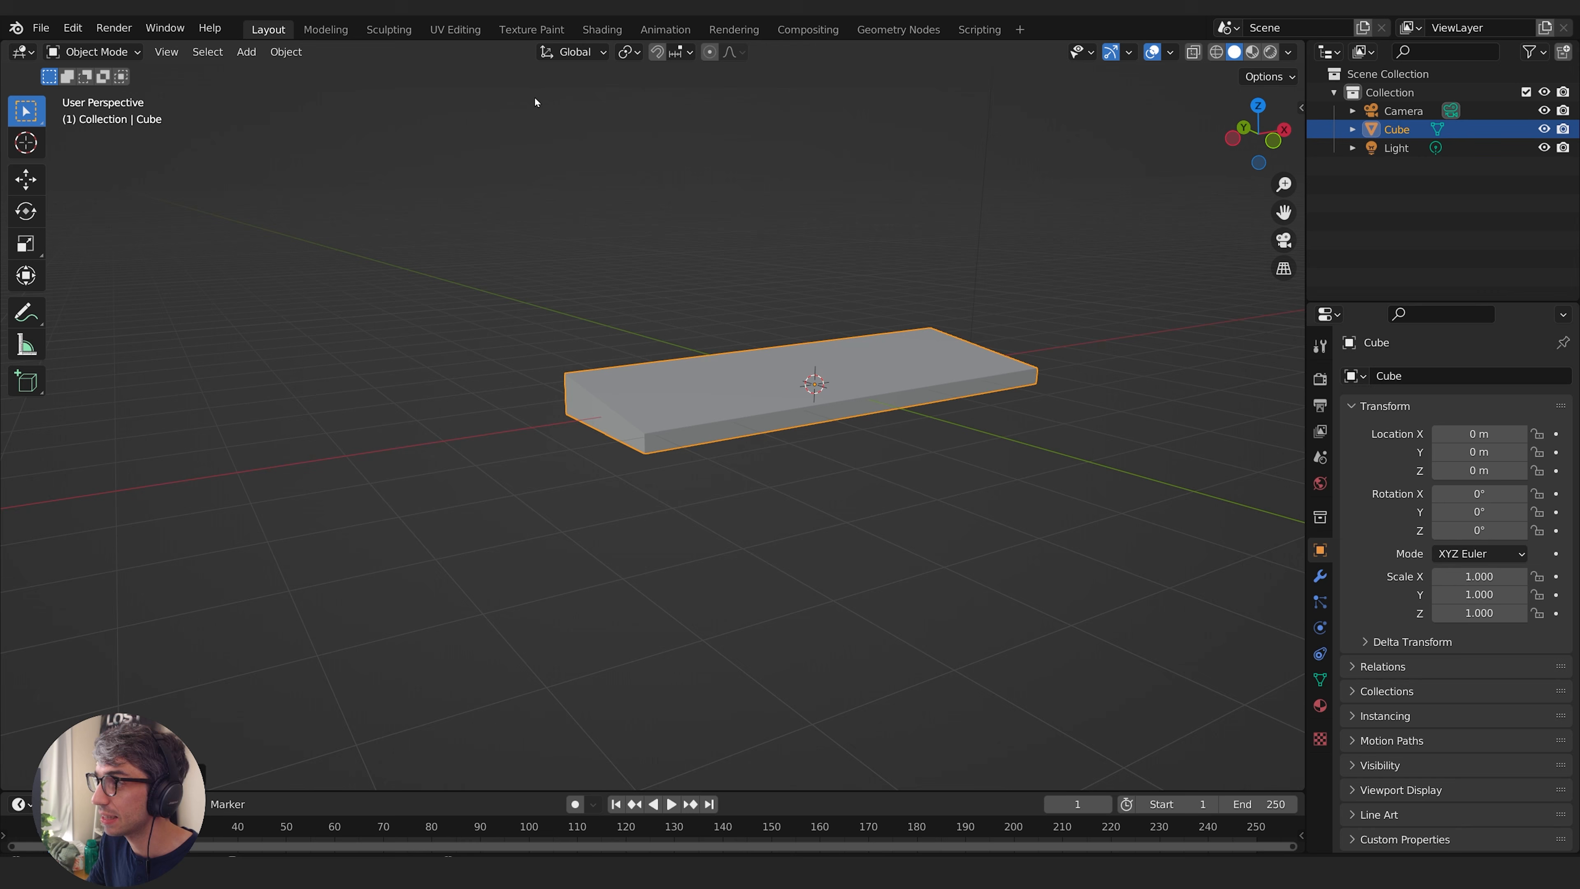
- In Edit Mode, add 7 evenly spaced lengthwise loop cuts to the slab, dividing its width into 8 rows
middle_drag(937, 348, 946, 435)
key(Tab)
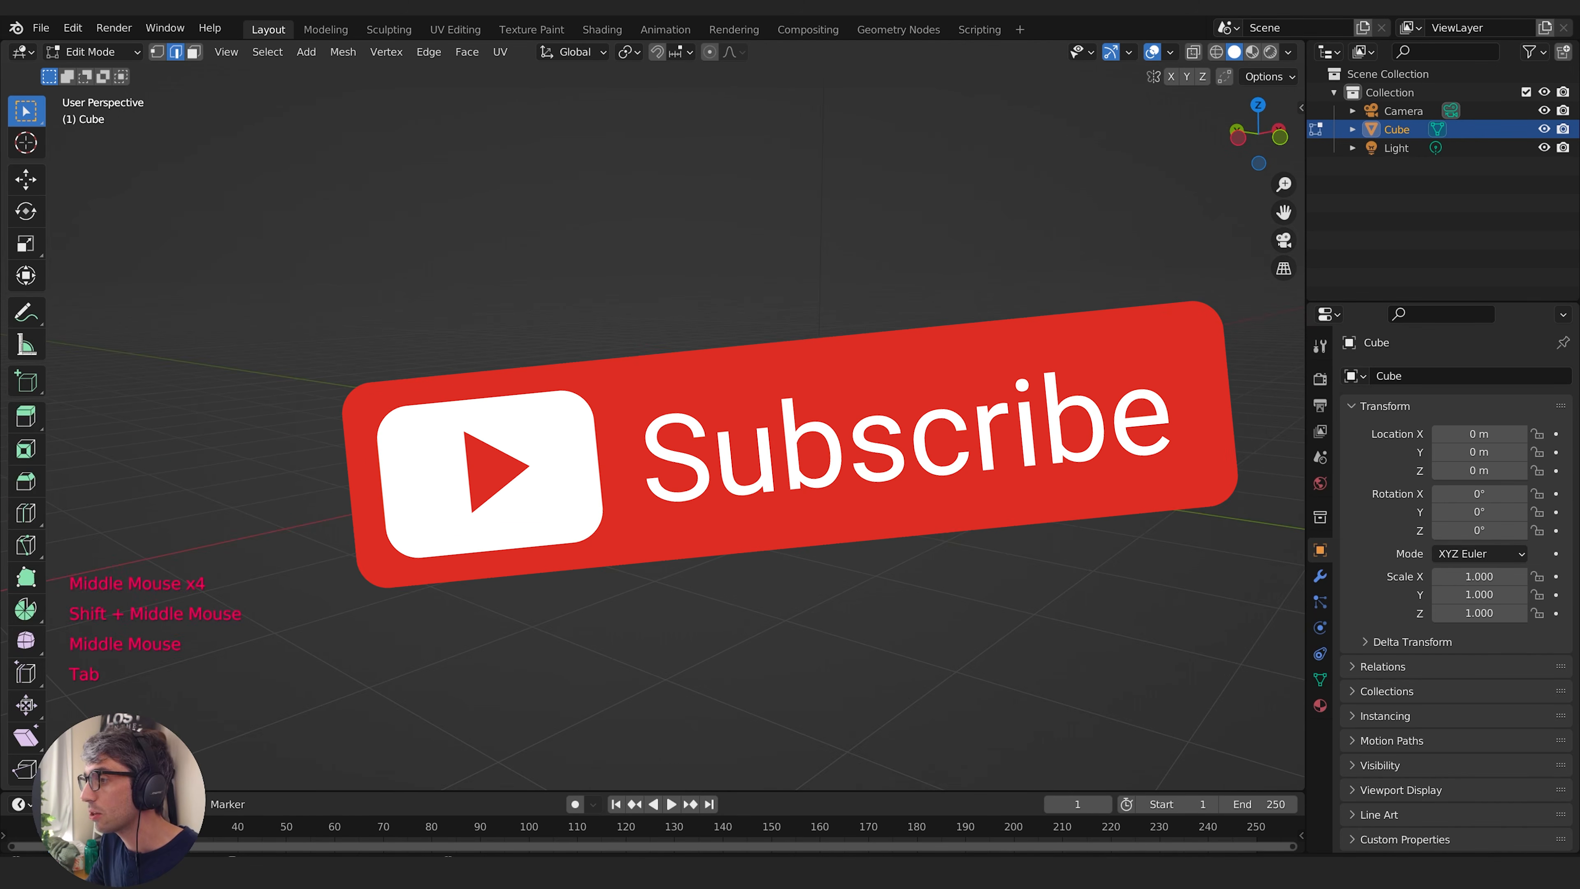
middle_drag(871, 386, 837, 464)
middle_drag(715, 458, 756, 444)
key(ctrl+r)
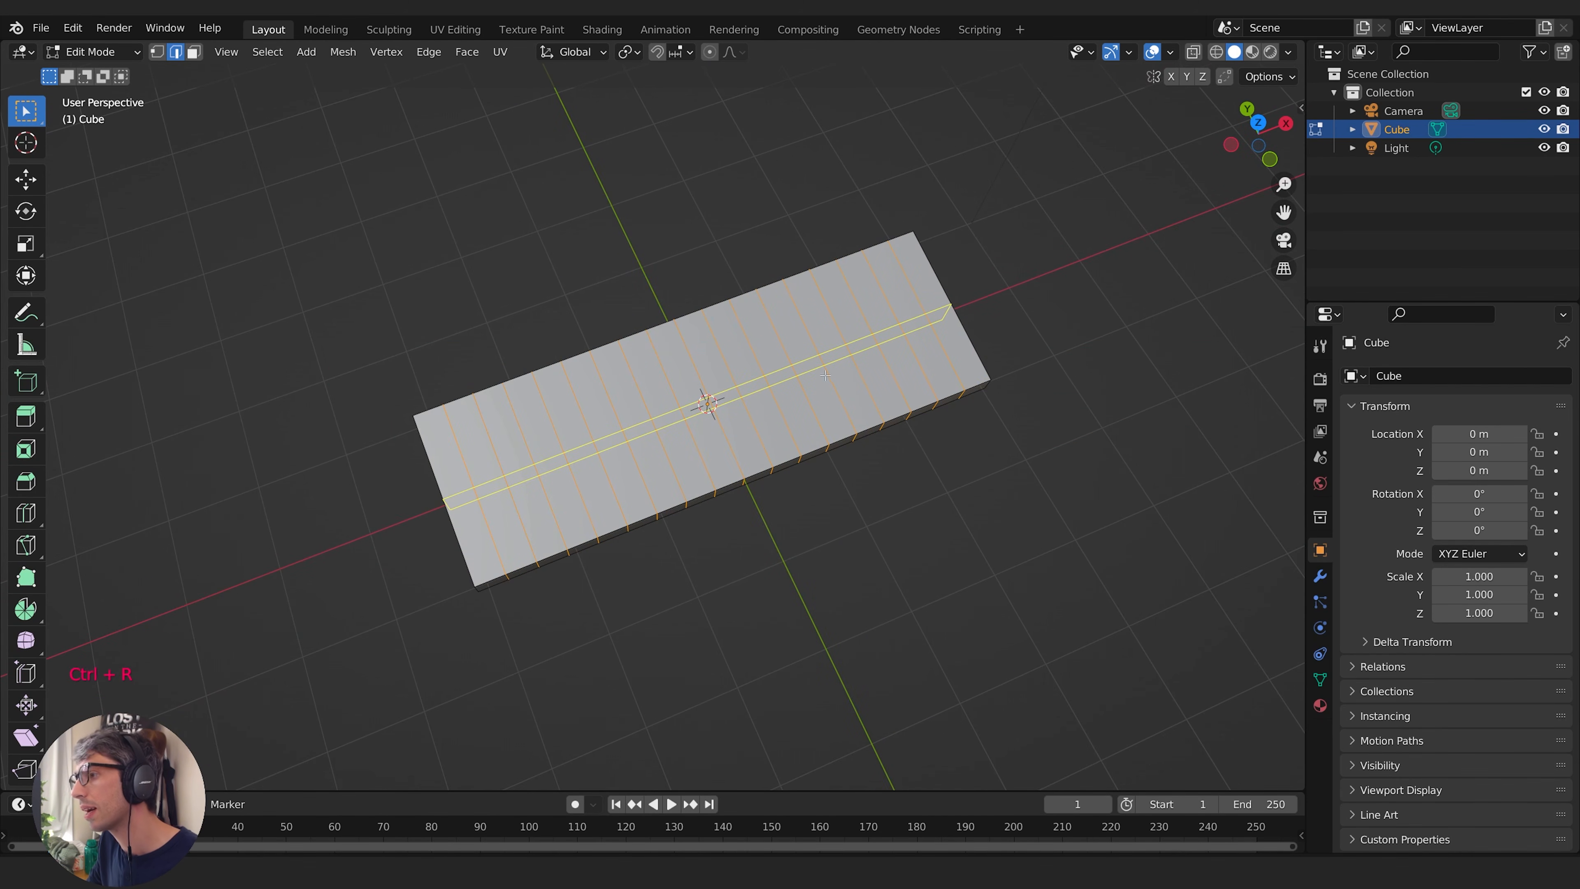
scroll(786, 398, up, 5)
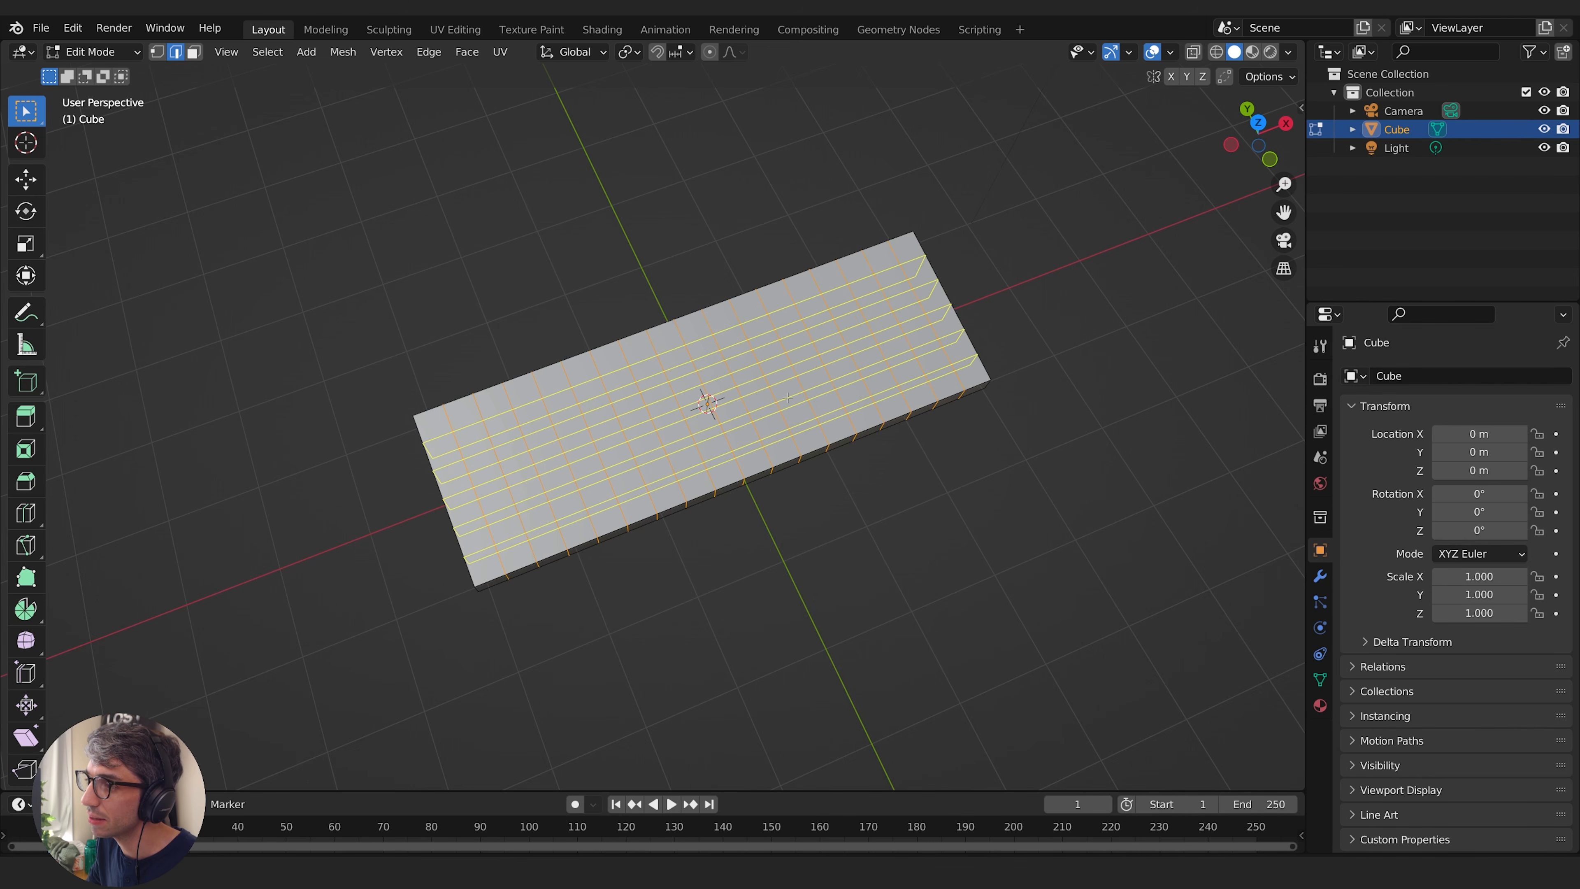
scroll(787, 397, up, 1)
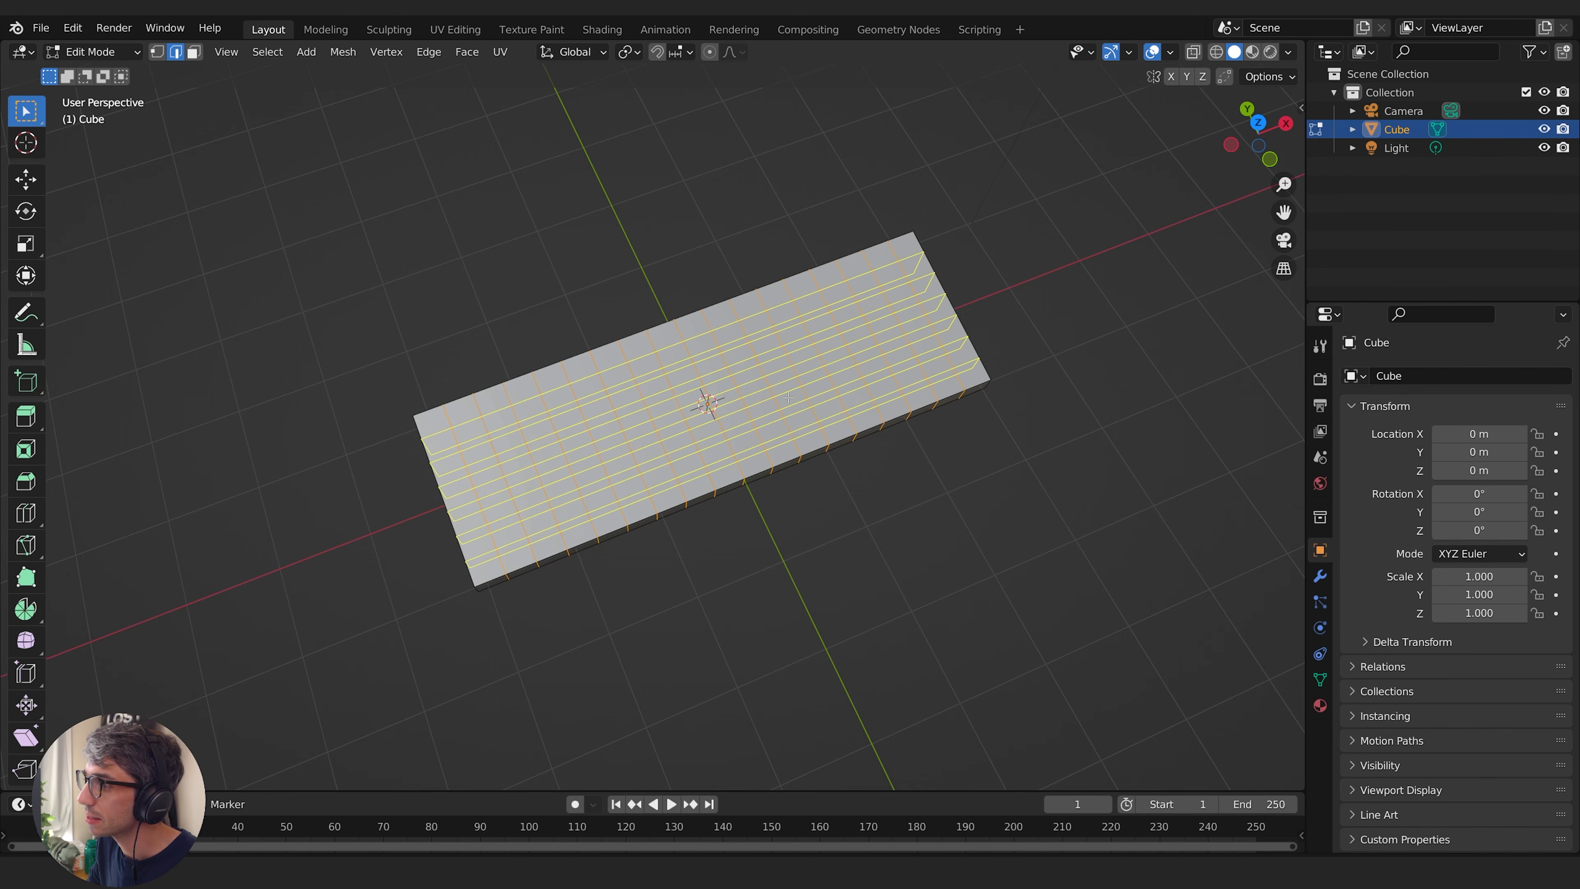
scroll(787, 397, up, 2)
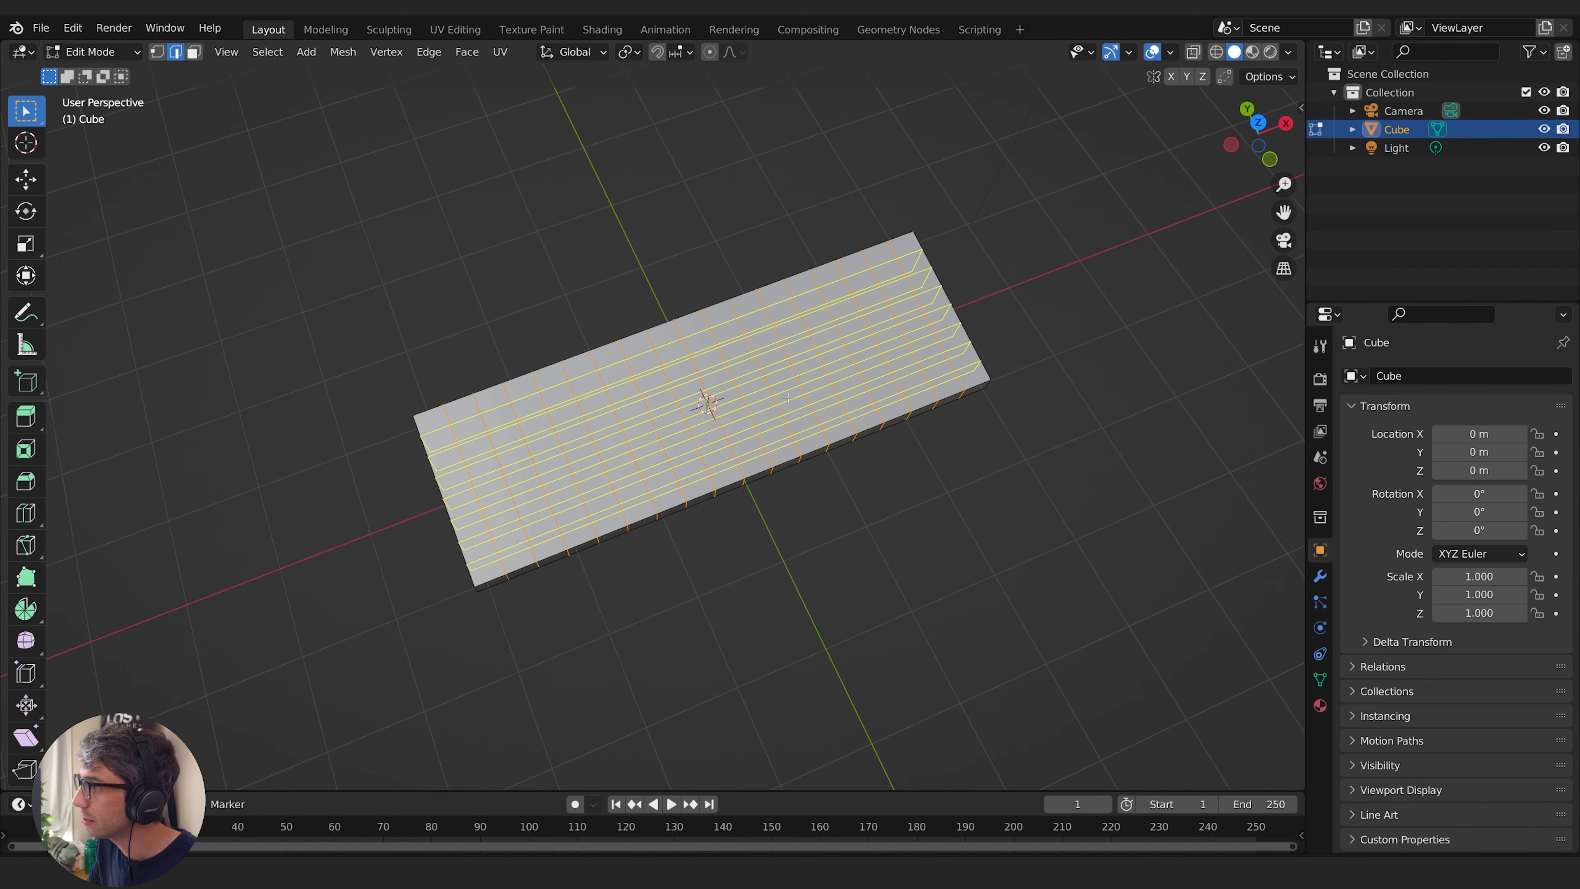
click(787, 397)
right_click(837, 505)
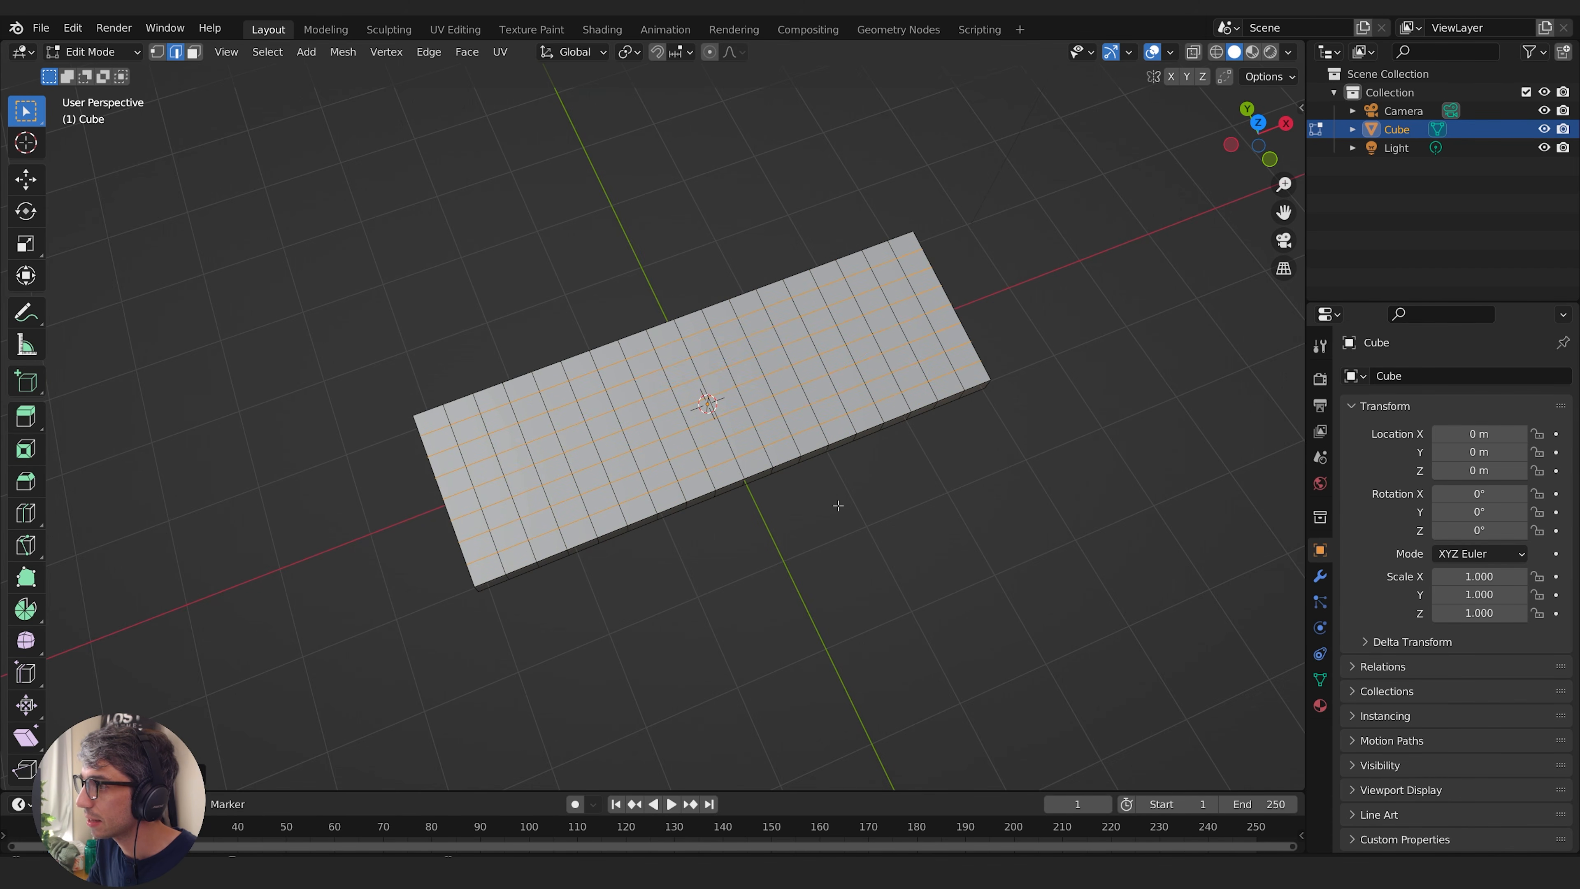
middle_drag(836, 505, 626, 499)
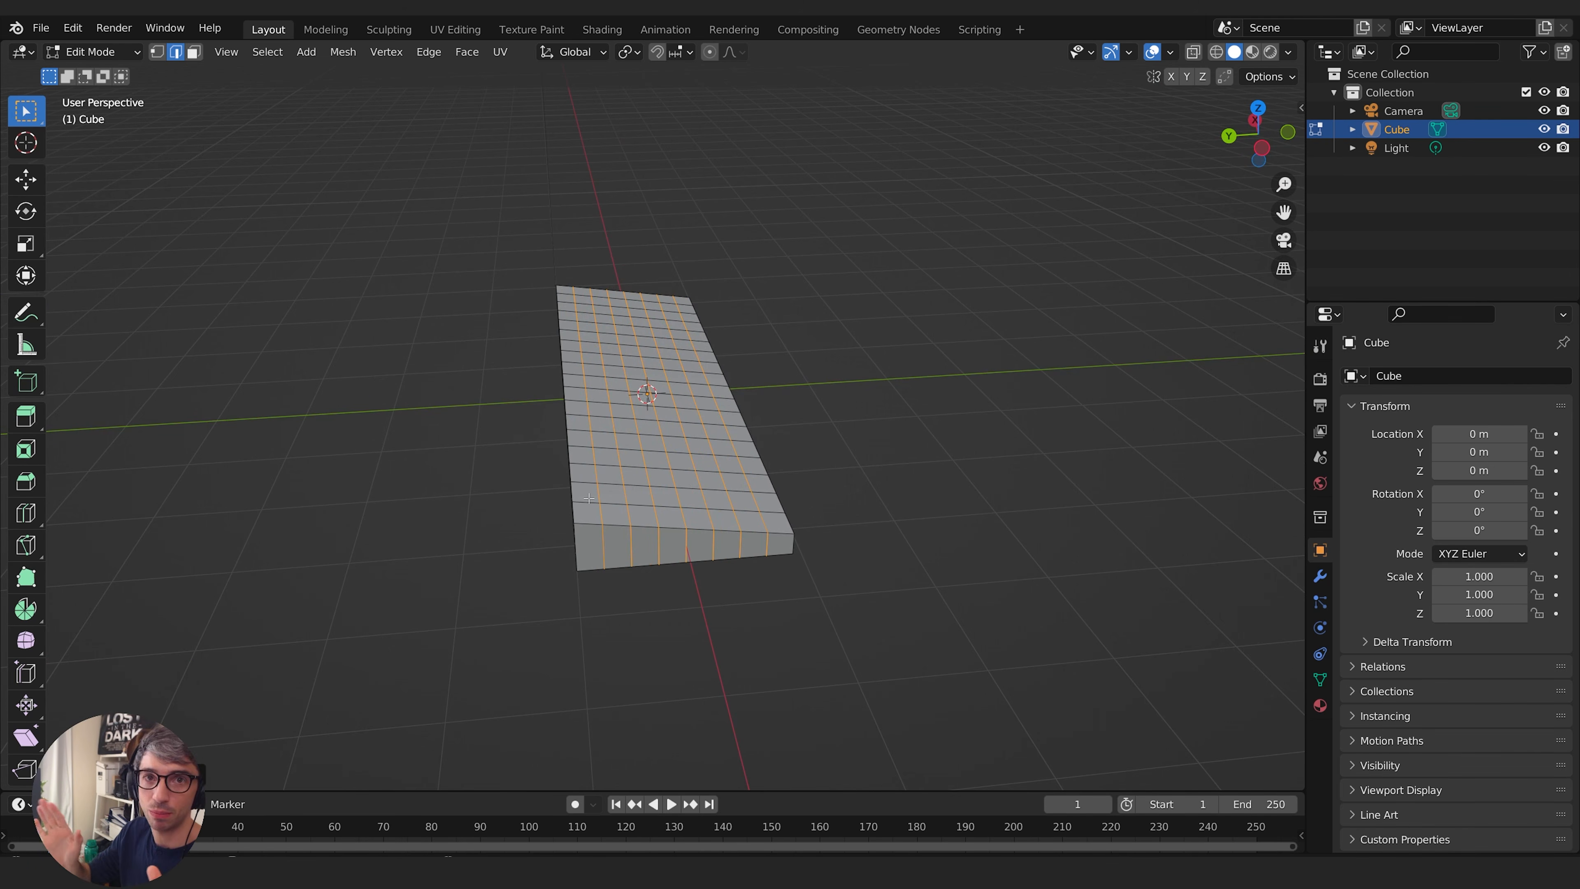
middle_drag(781, 347, 674, 514)
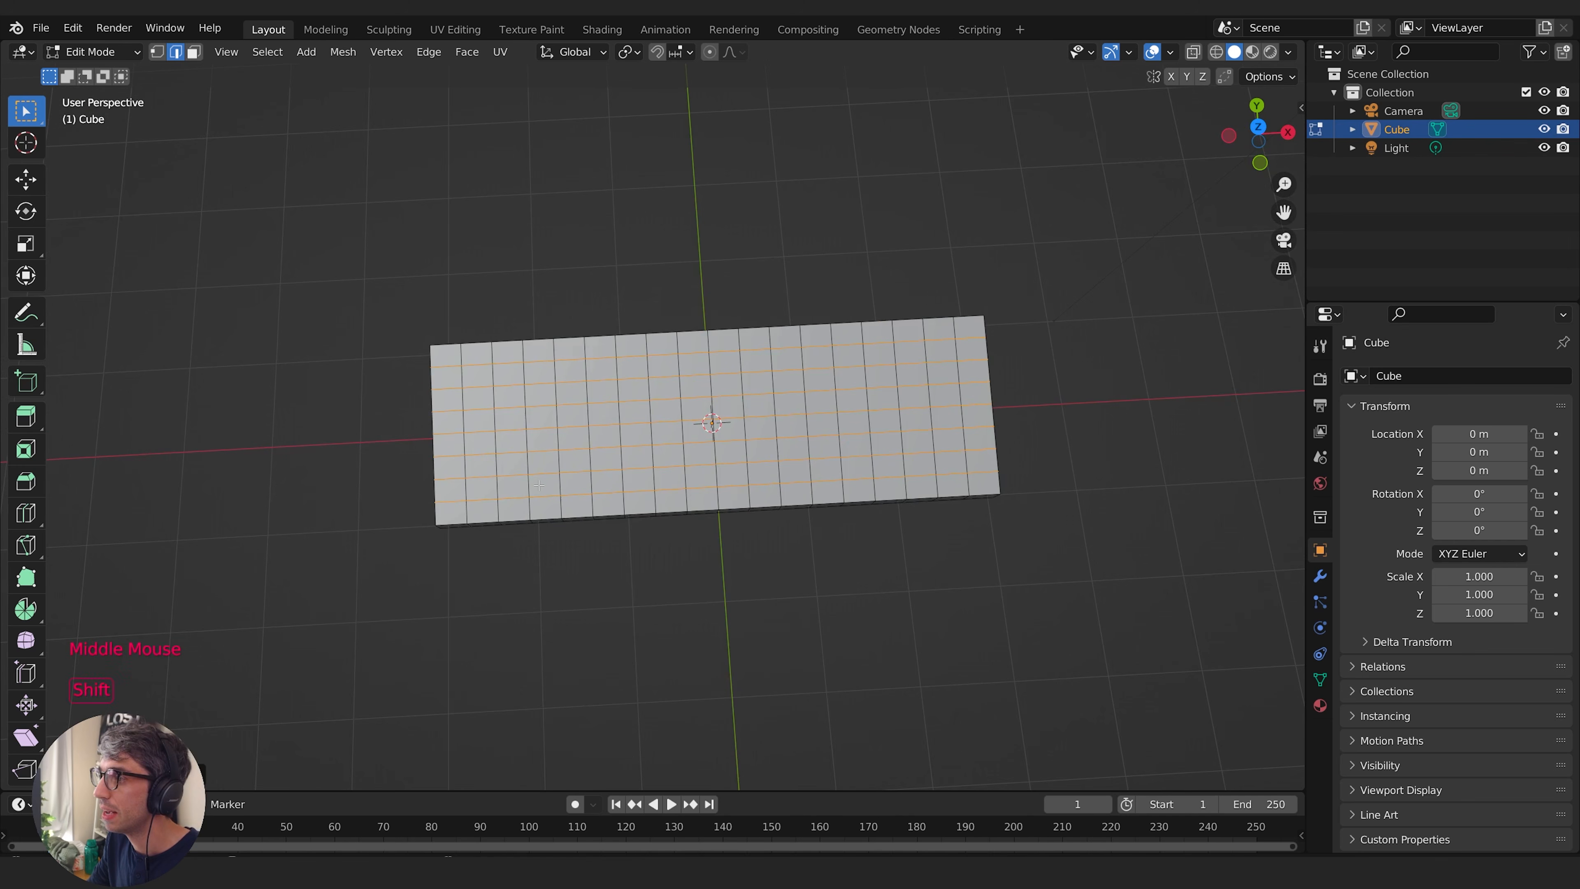
- Switch to face selection and select the top surface's corner face in the first column of the back row
shift+middle_drag(539, 485, 664, 489)
click(194, 54)
middle_drag(410, 386, 463, 353)
shift+middle_drag(464, 353, 525, 391)
scroll(421, 351, up, 1)
middle_drag(650, 411, 891, 352)
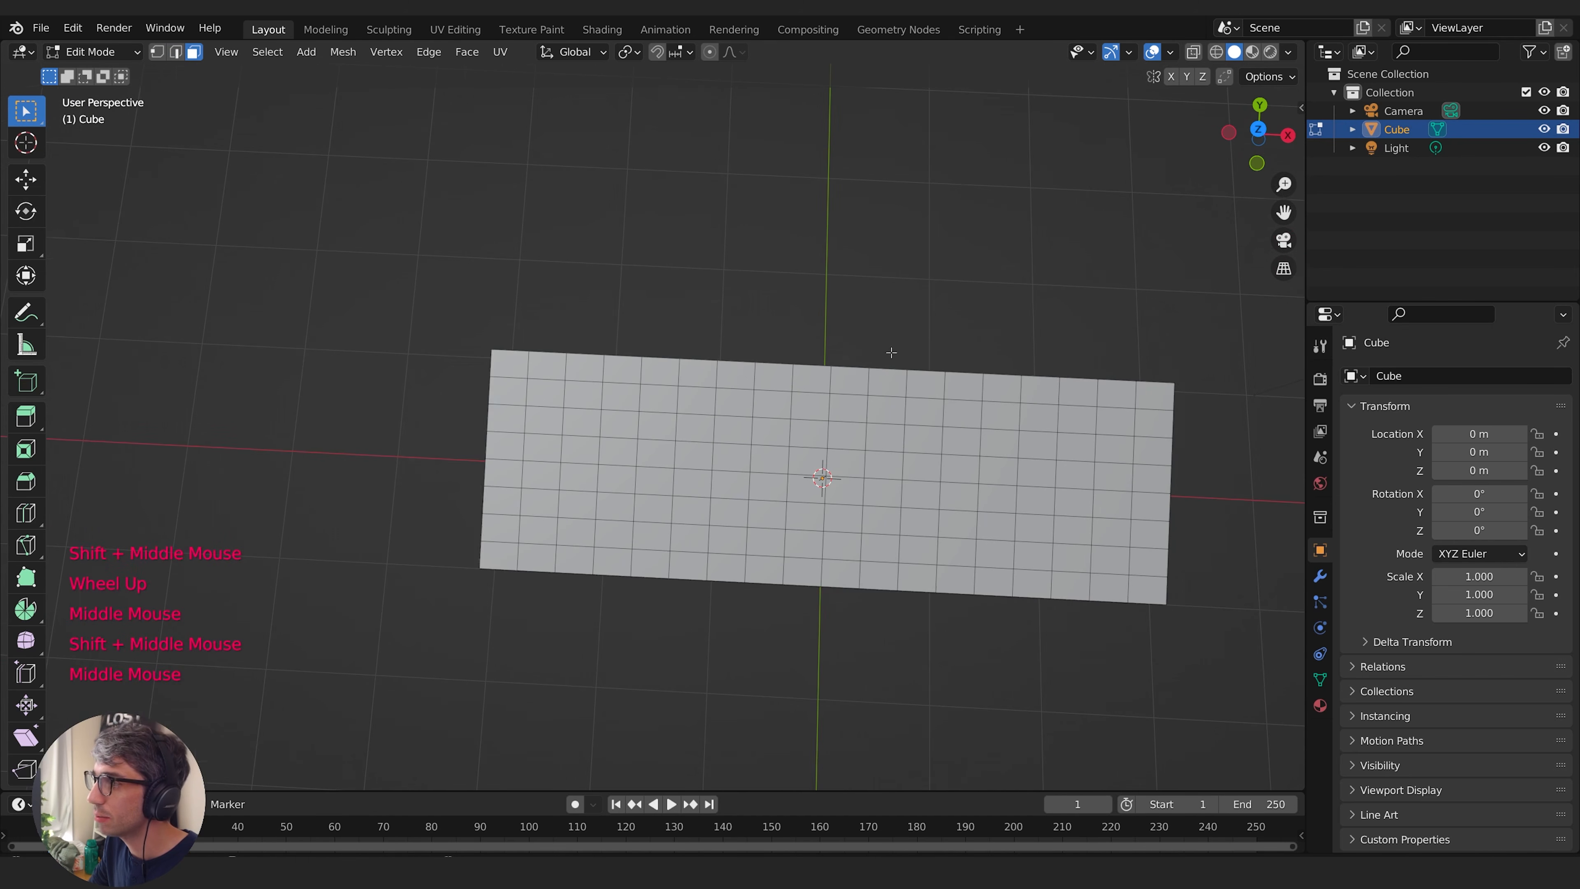
click(516, 368)
middle_drag(517, 368, 796, 344)
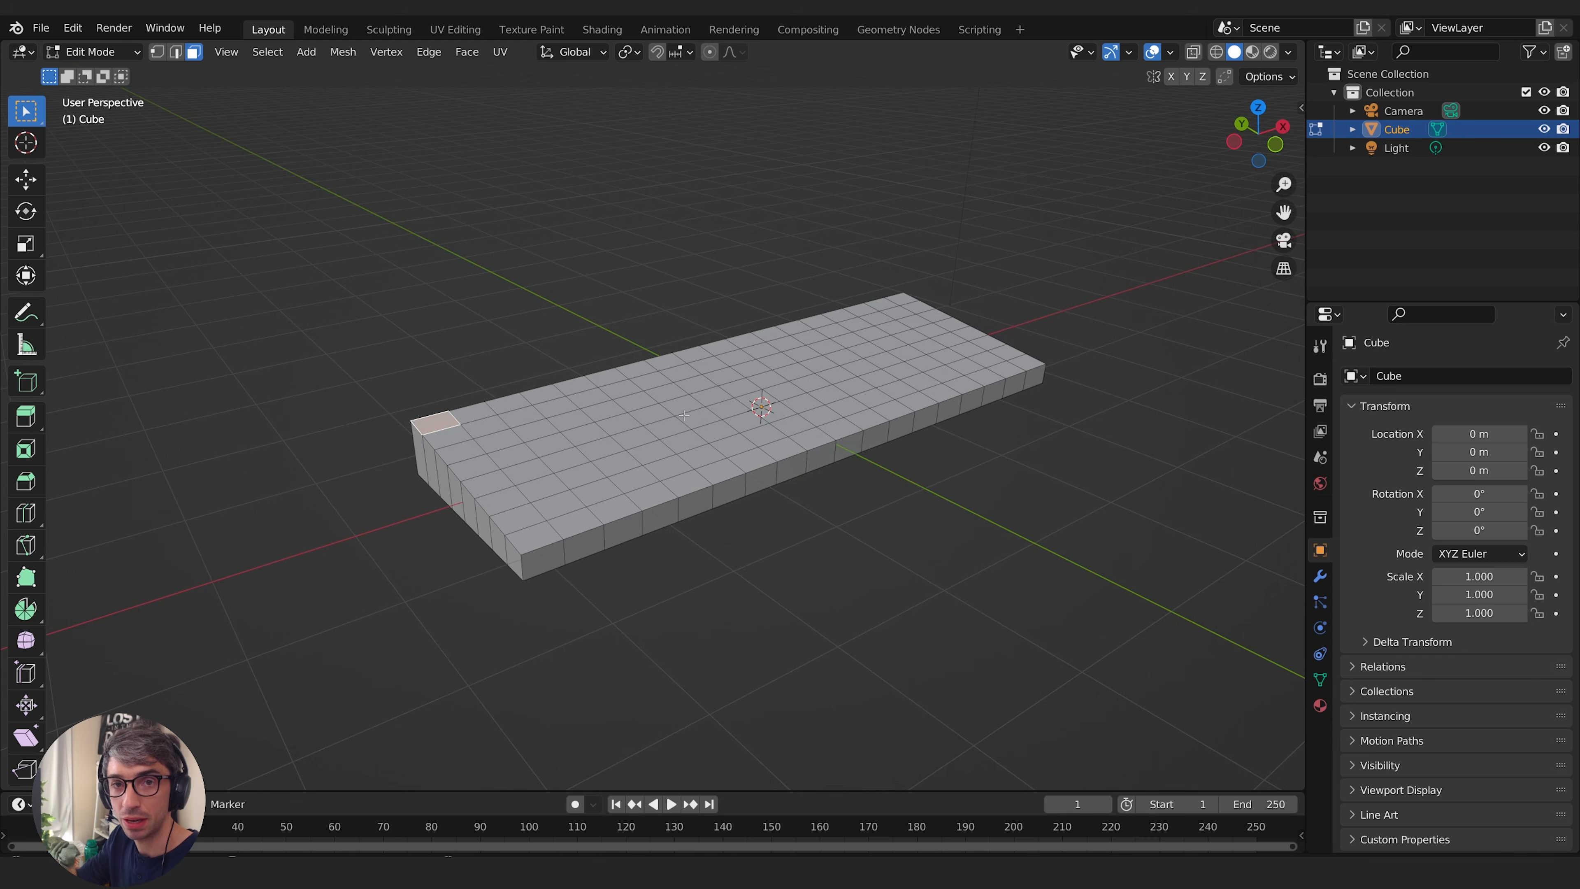
middle_drag(683, 415, 811, 466)
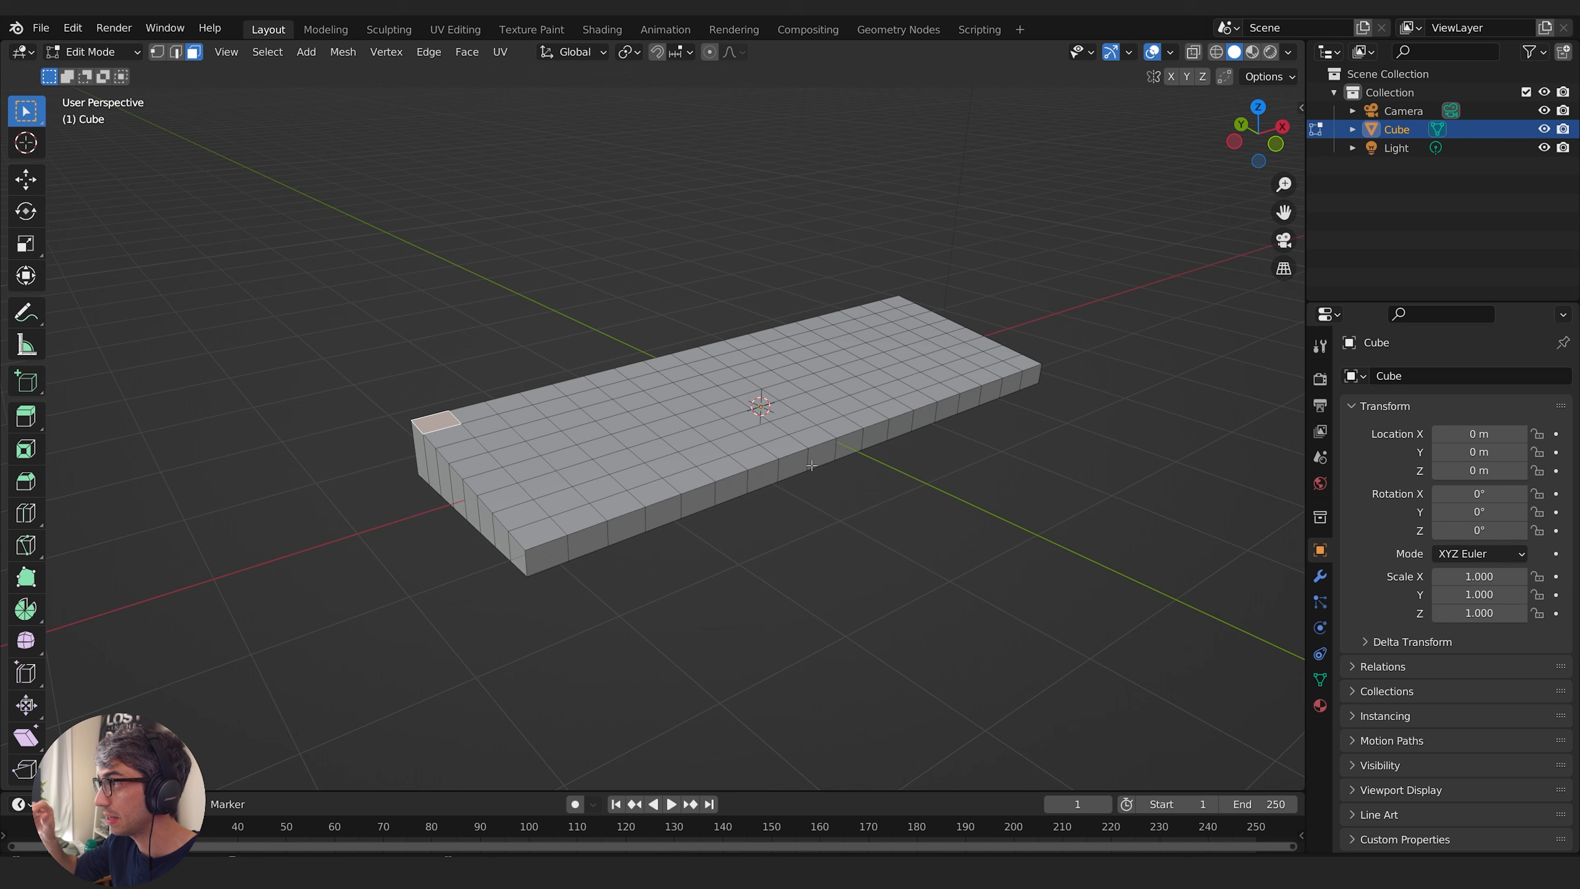
- Clear the face selection and select all faces of the slab's top surface from directly above
click(1258, 107)
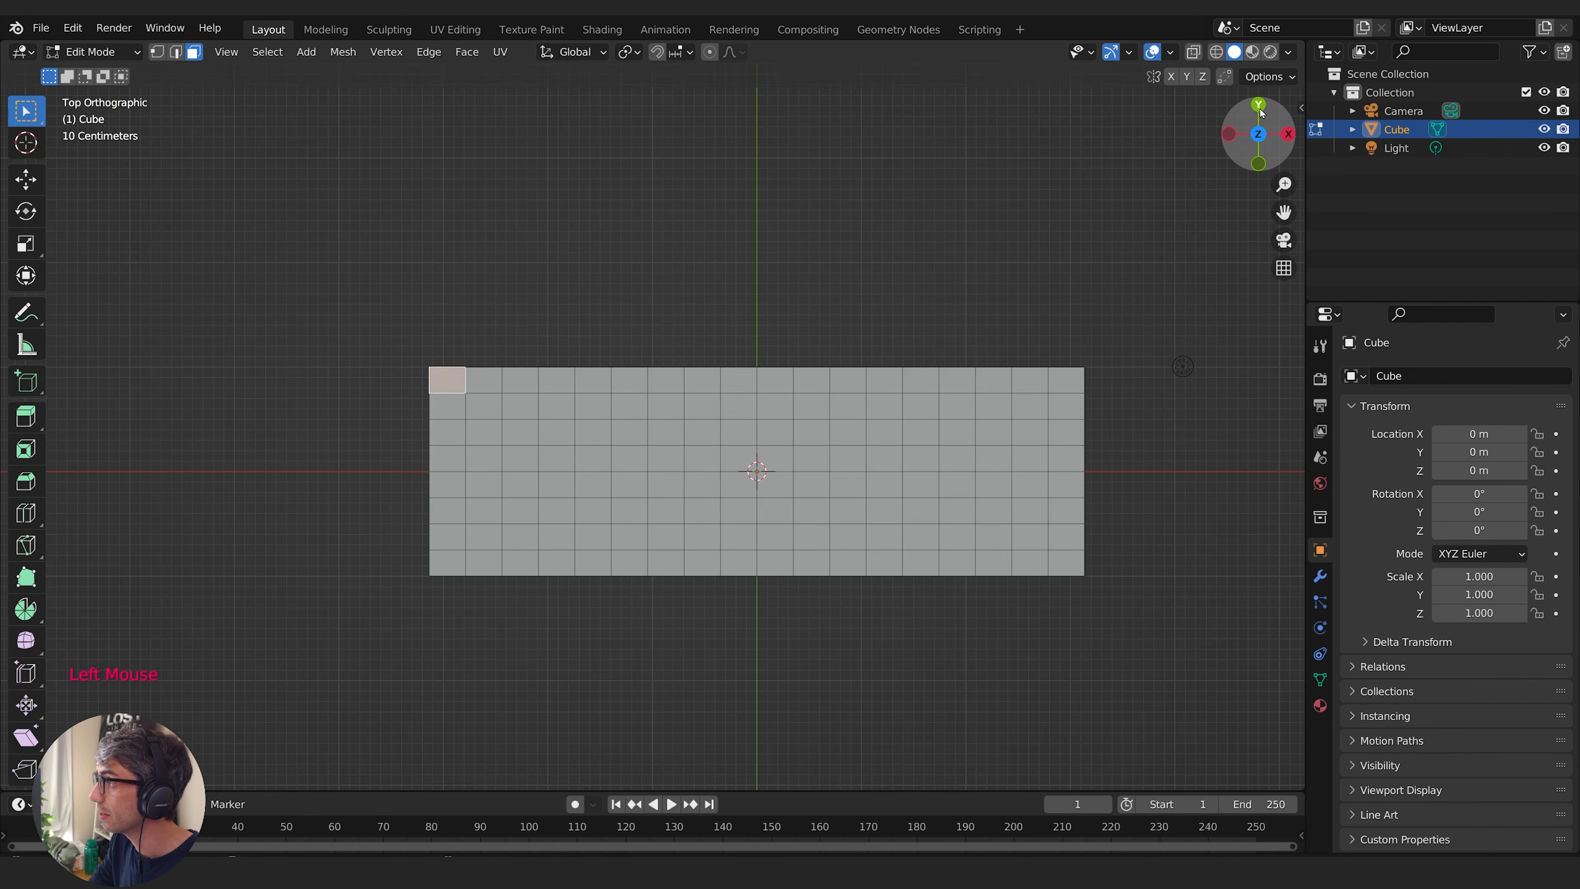
click(251, 269)
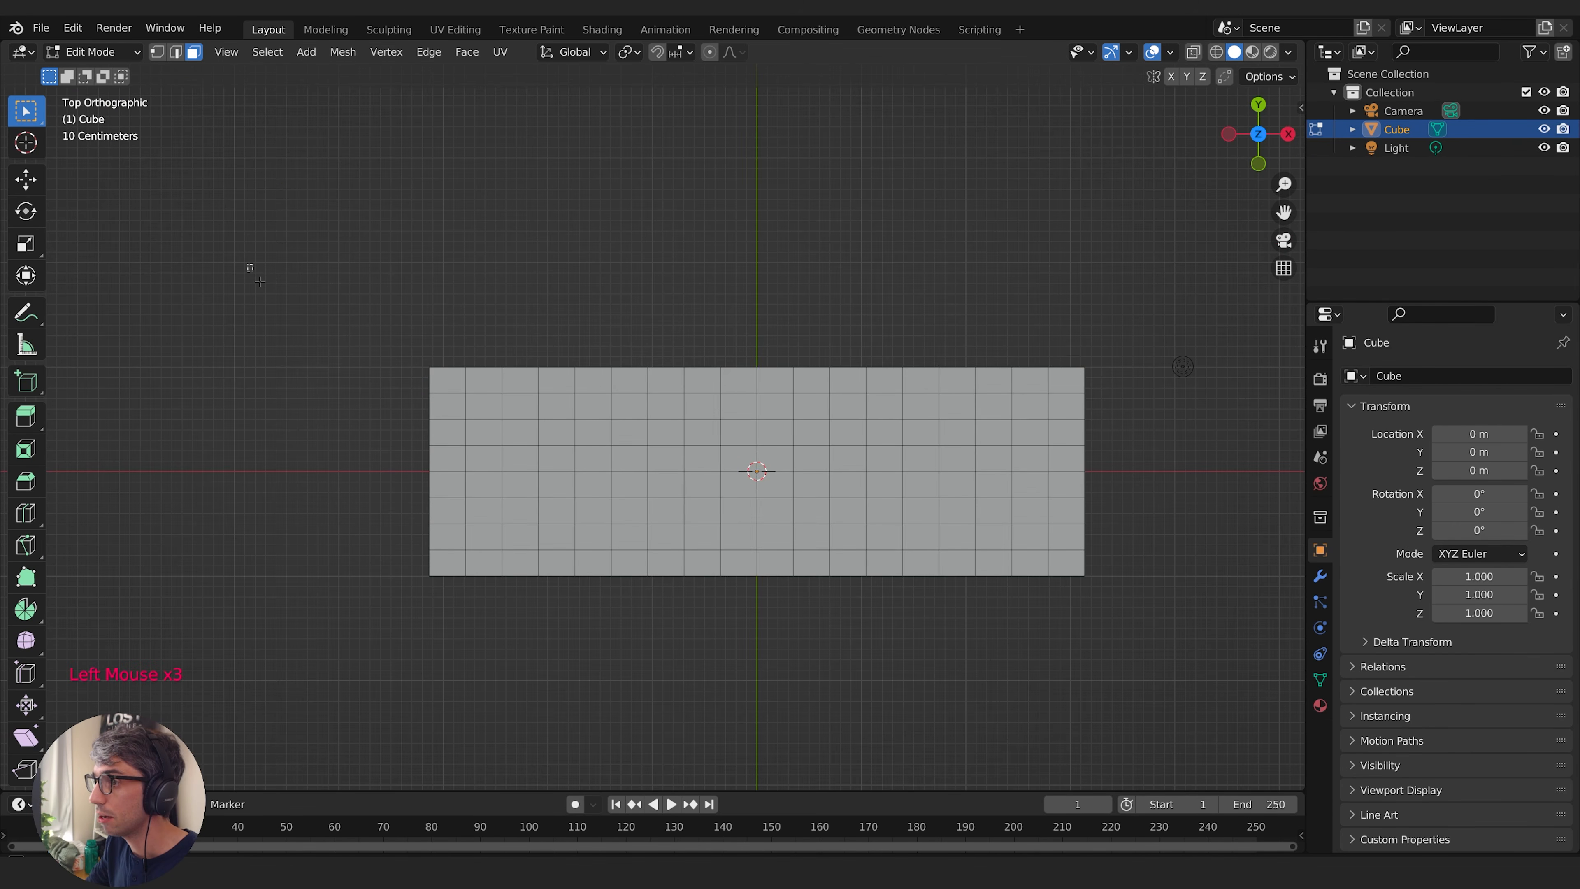
drag(251, 268, 1263, 663)
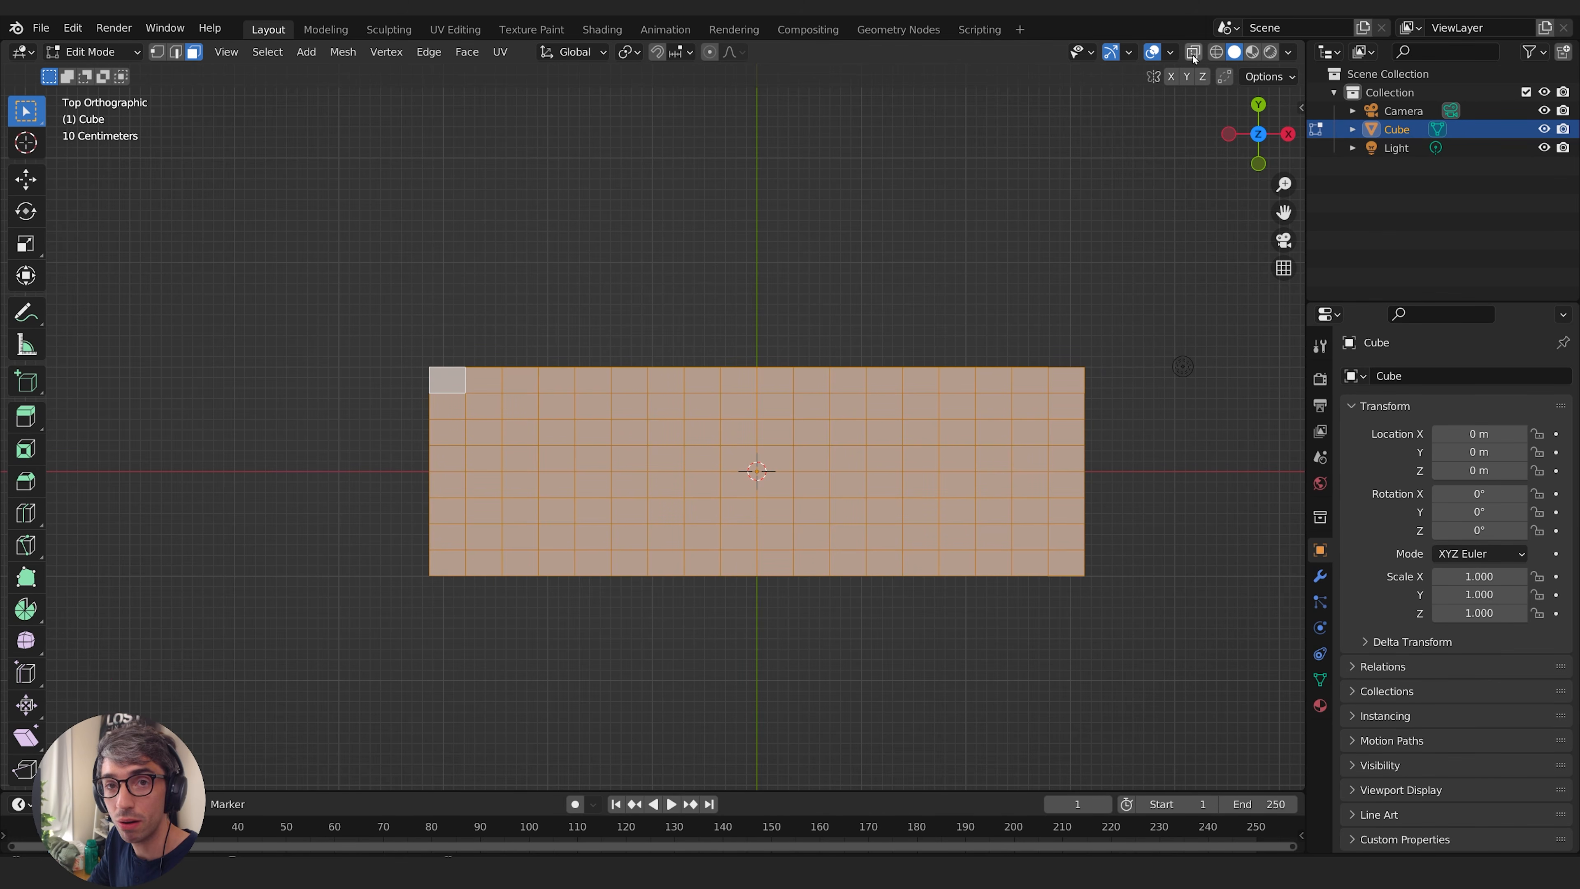
middle_drag(914, 685, 624, 590)
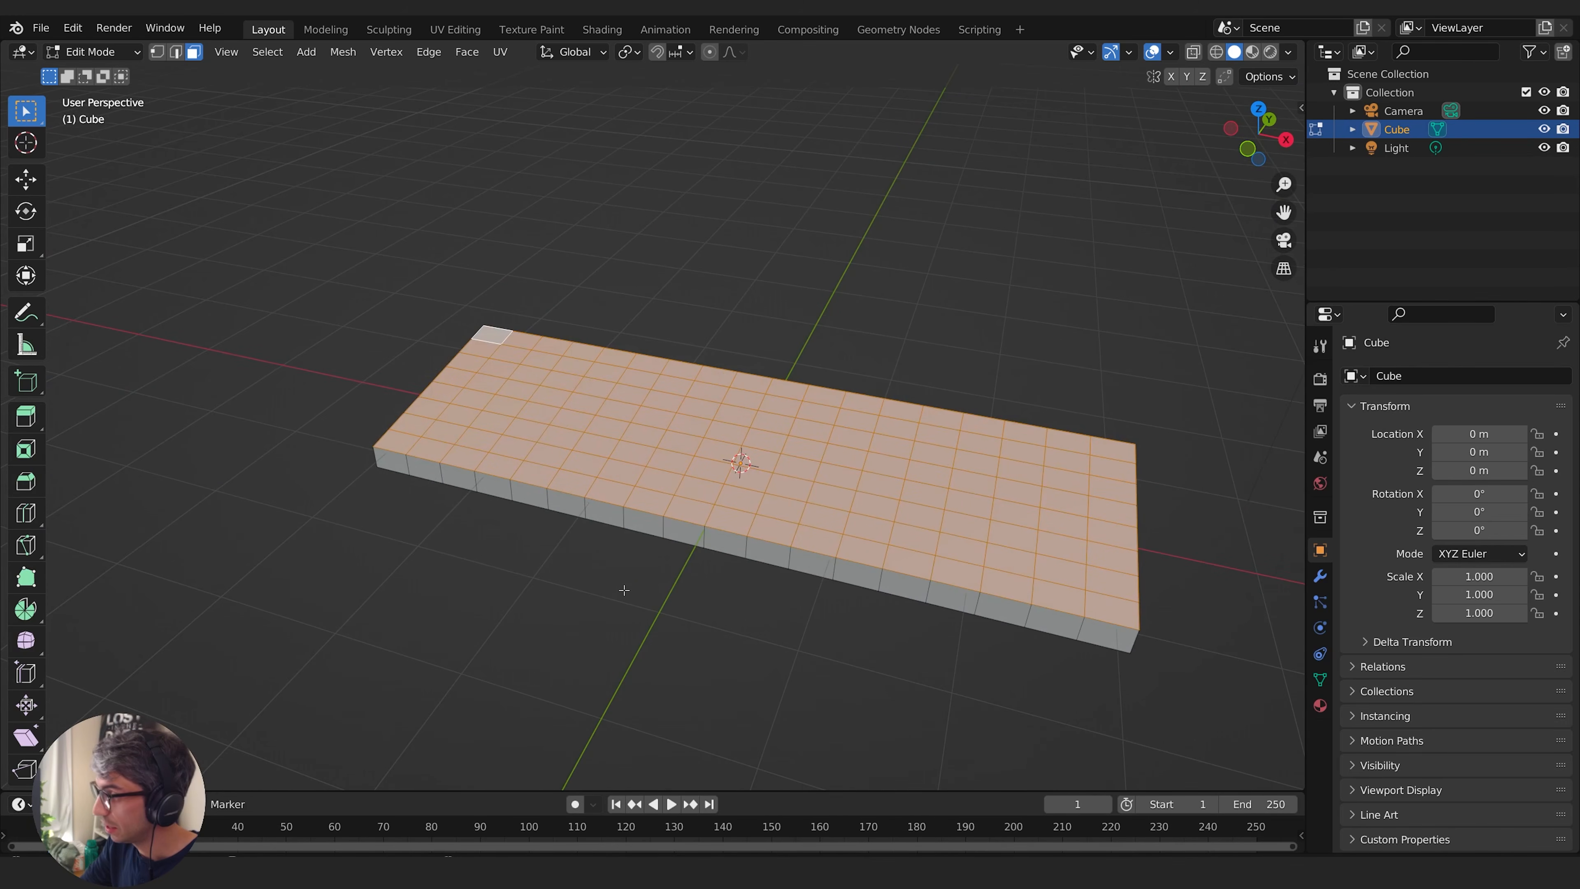
- Deselect the top faces for wide keys, gaps and the front border, keeping only the single-size key faces selected
click(1258, 109)
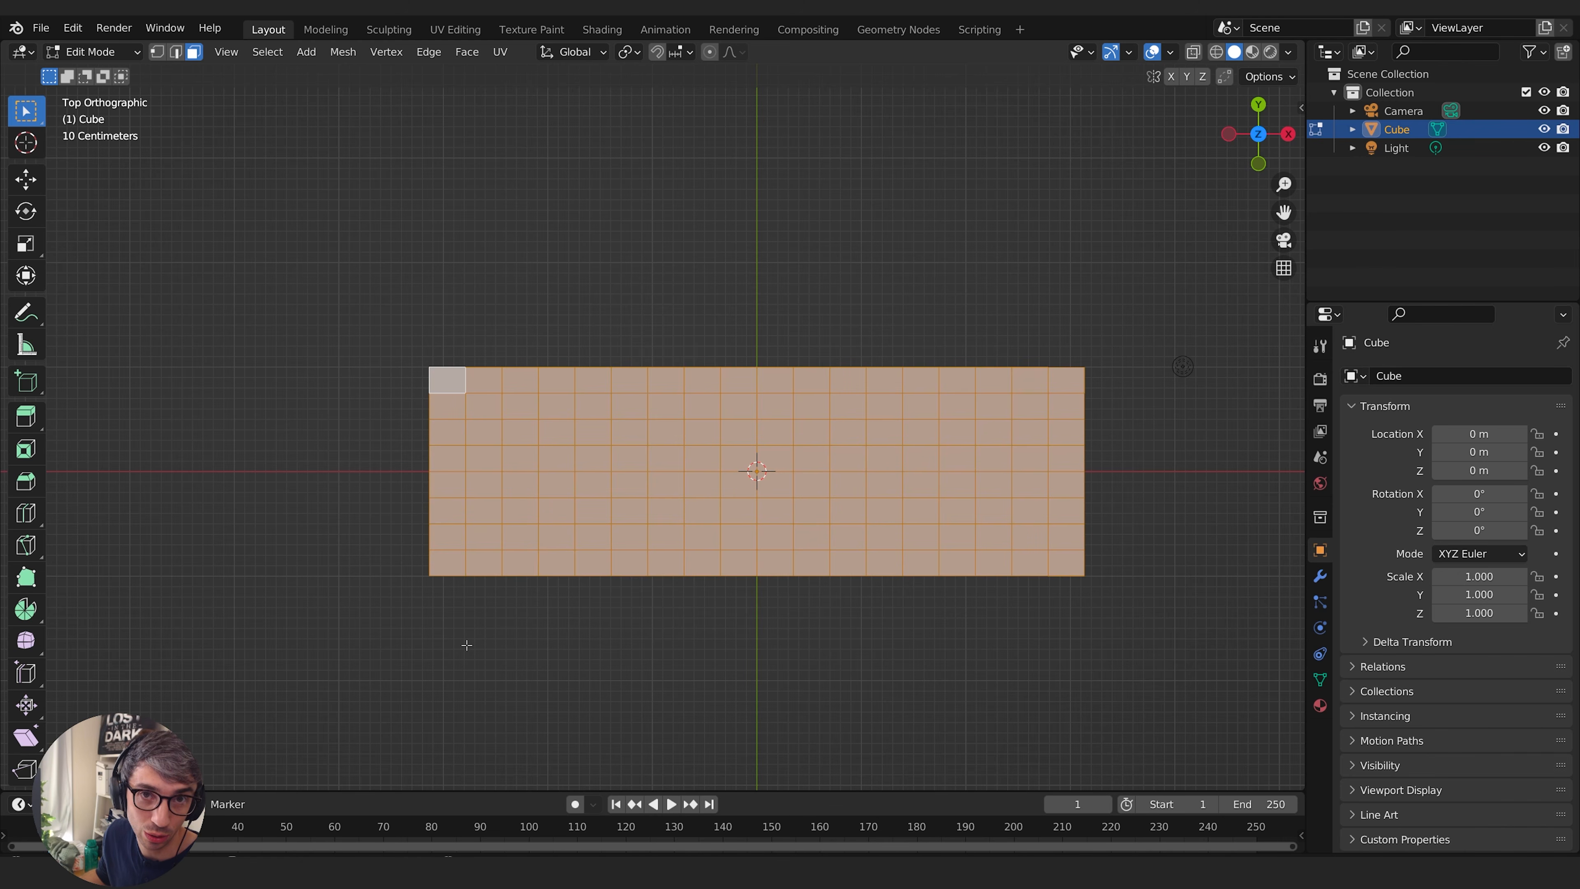
shift+click(486, 380)
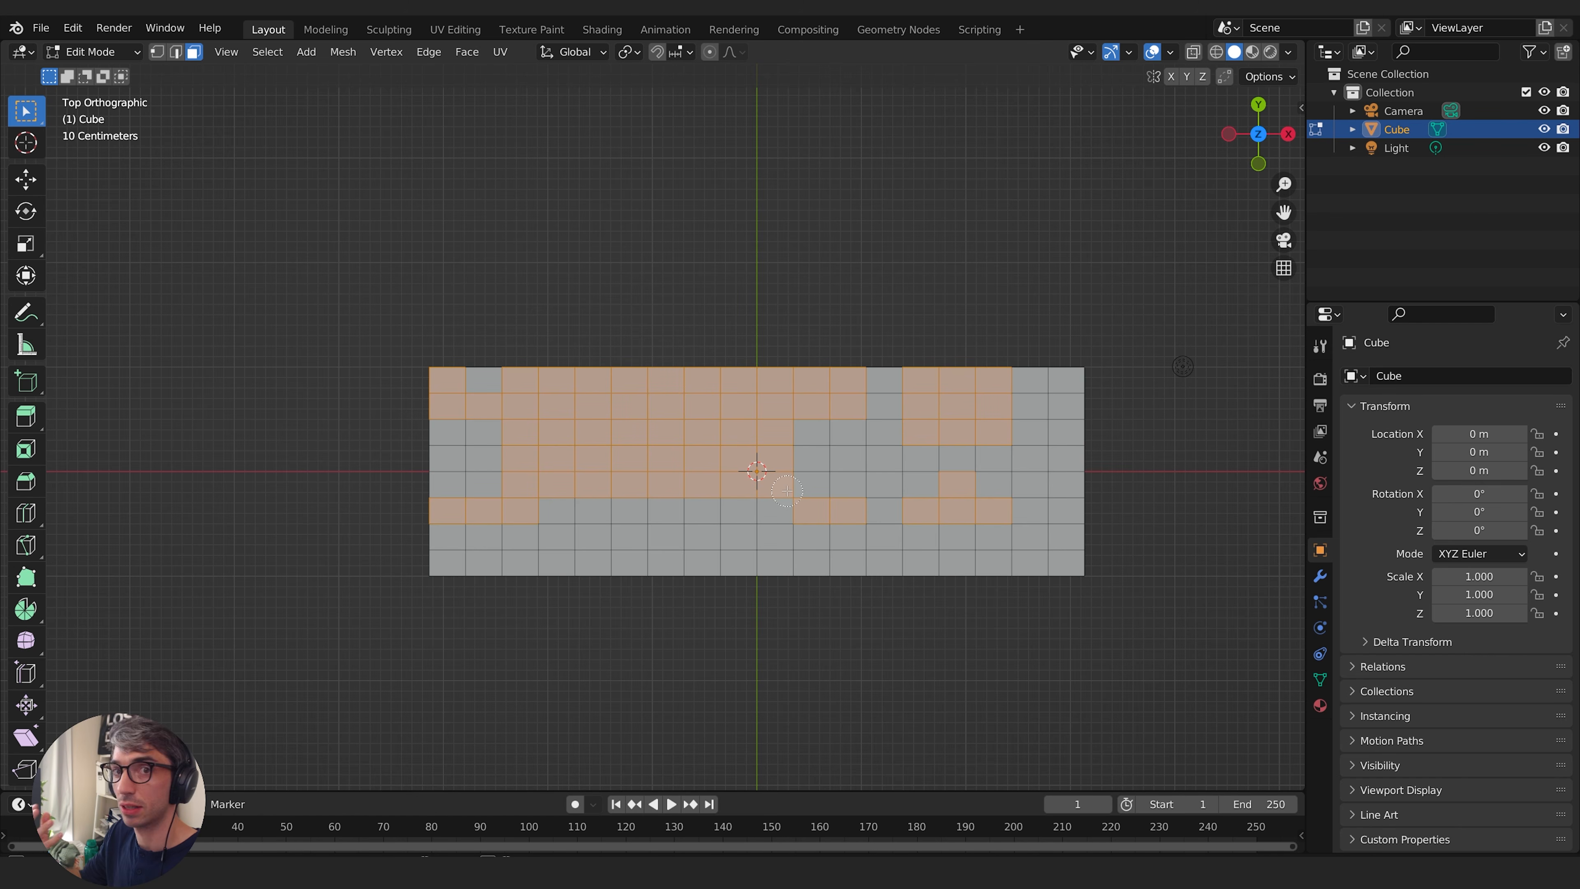
middle_drag(928, 660, 973, 458)
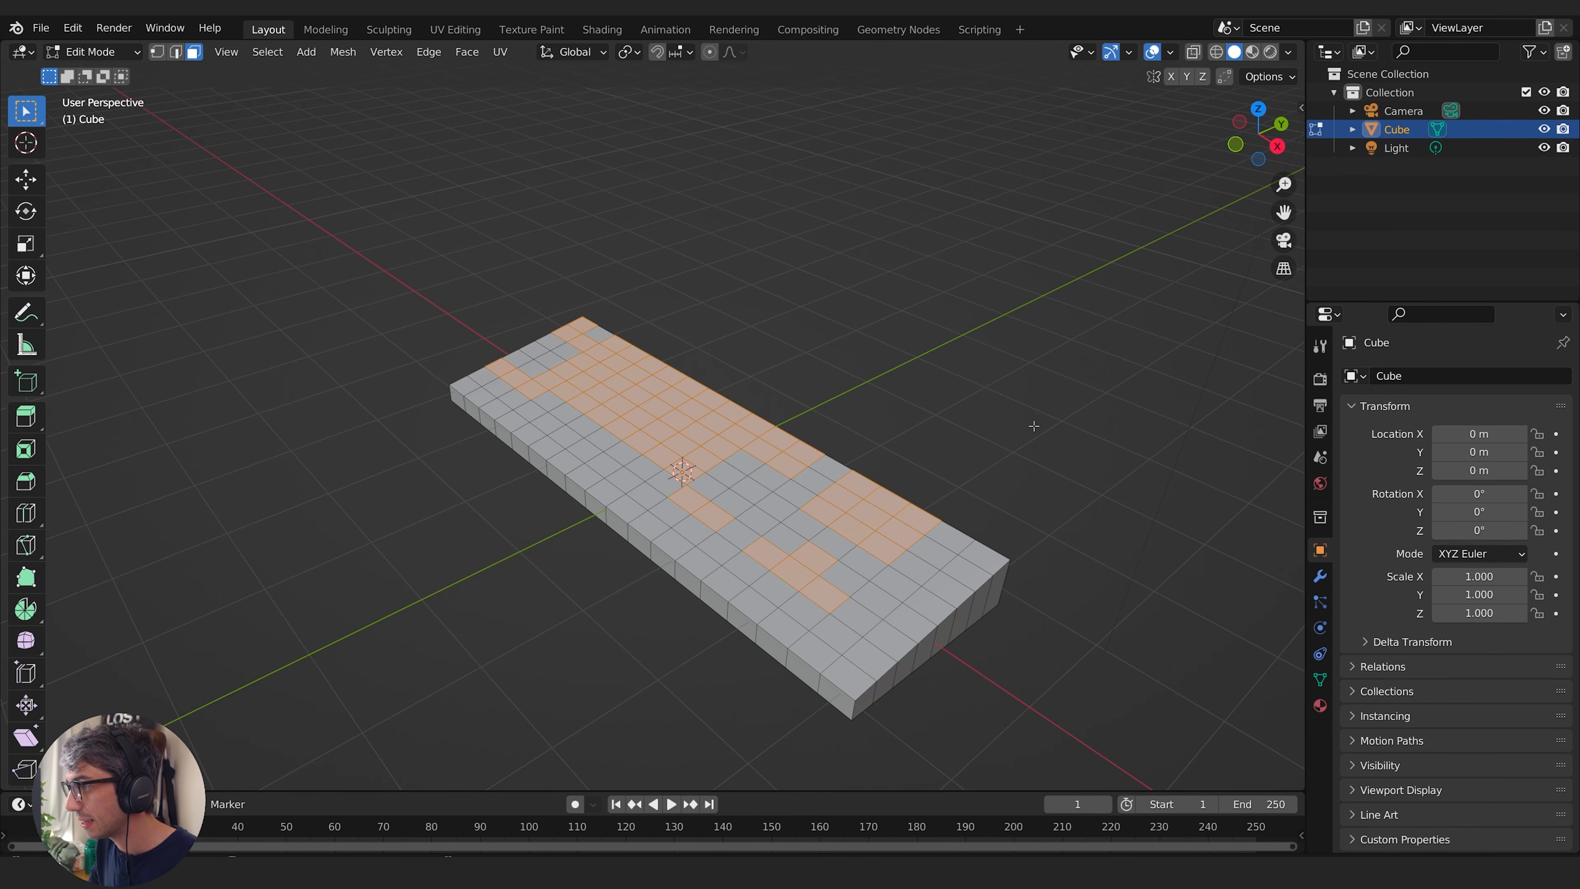
- Inset the selected key faces individually with a thickness of about 0.052 m
key(i)
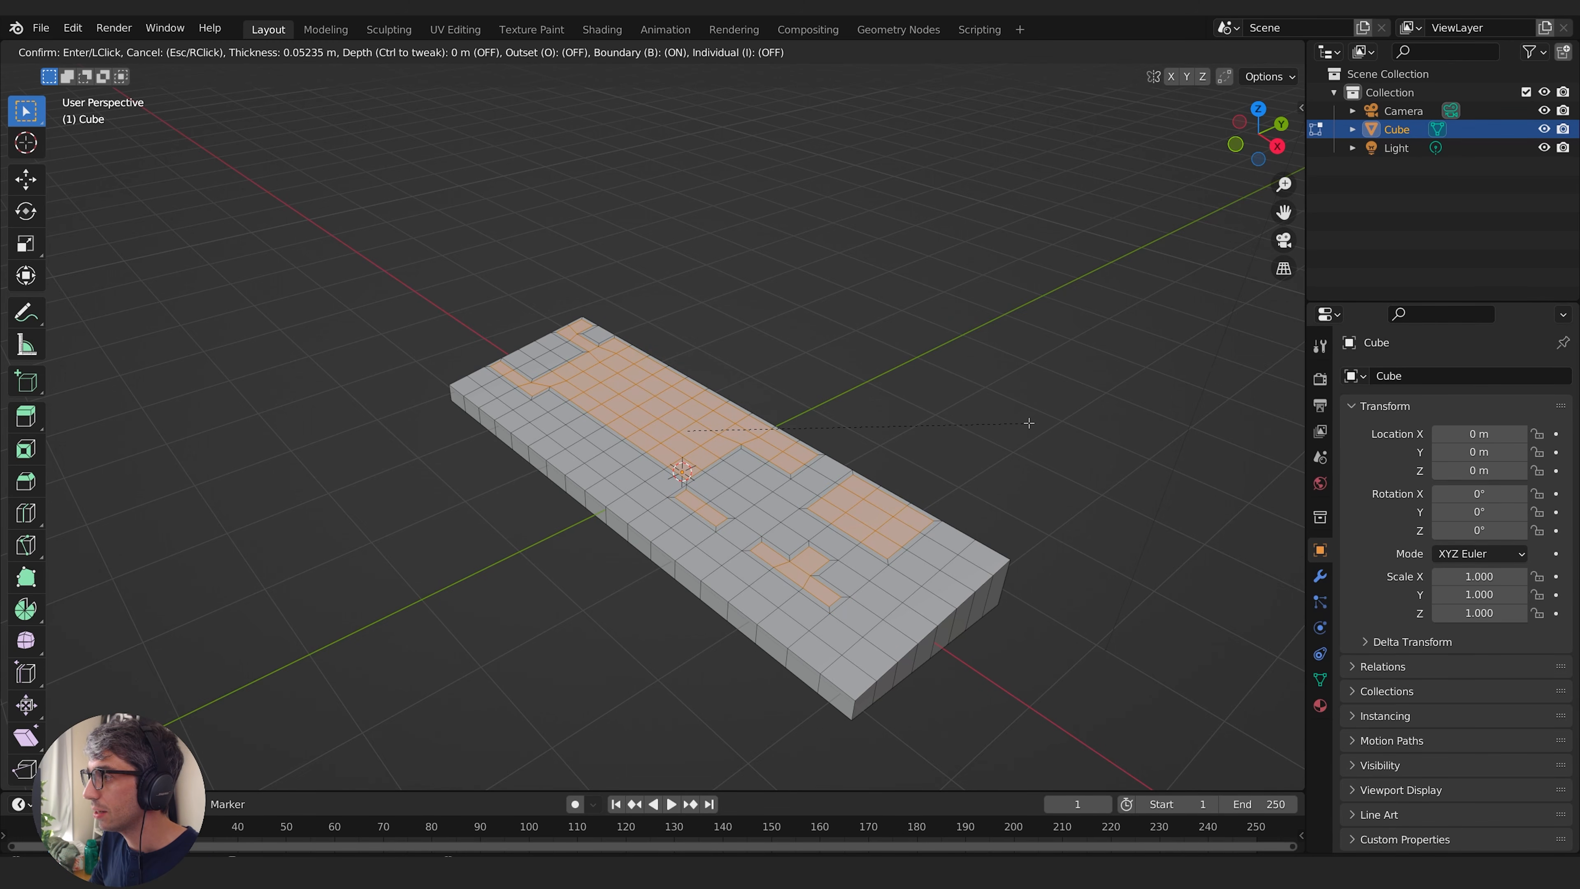
click(1026, 425)
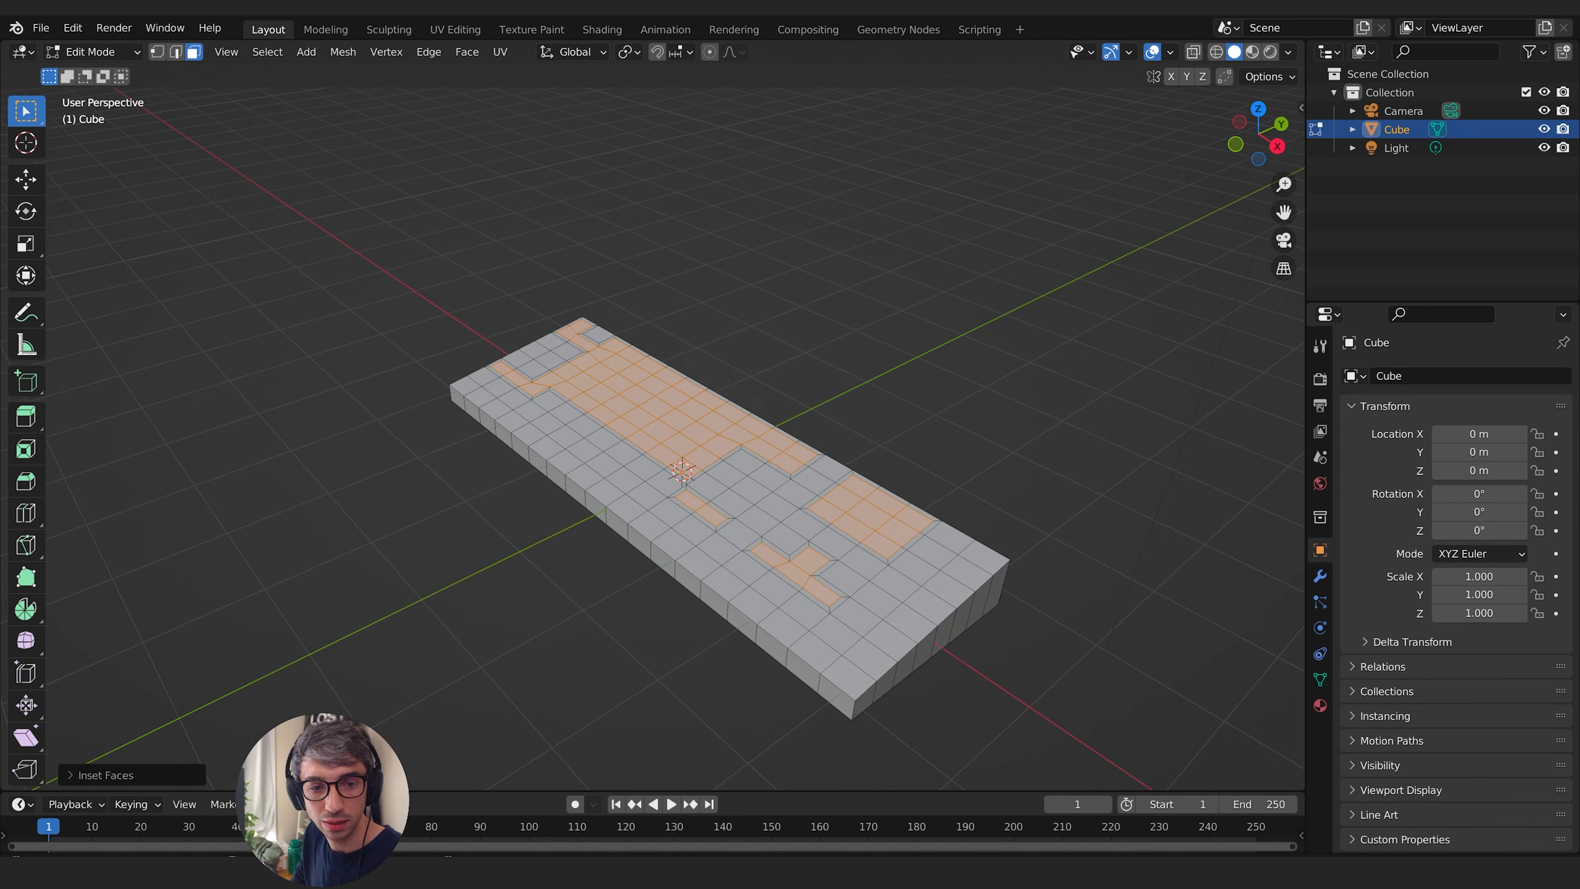
click(68, 775)
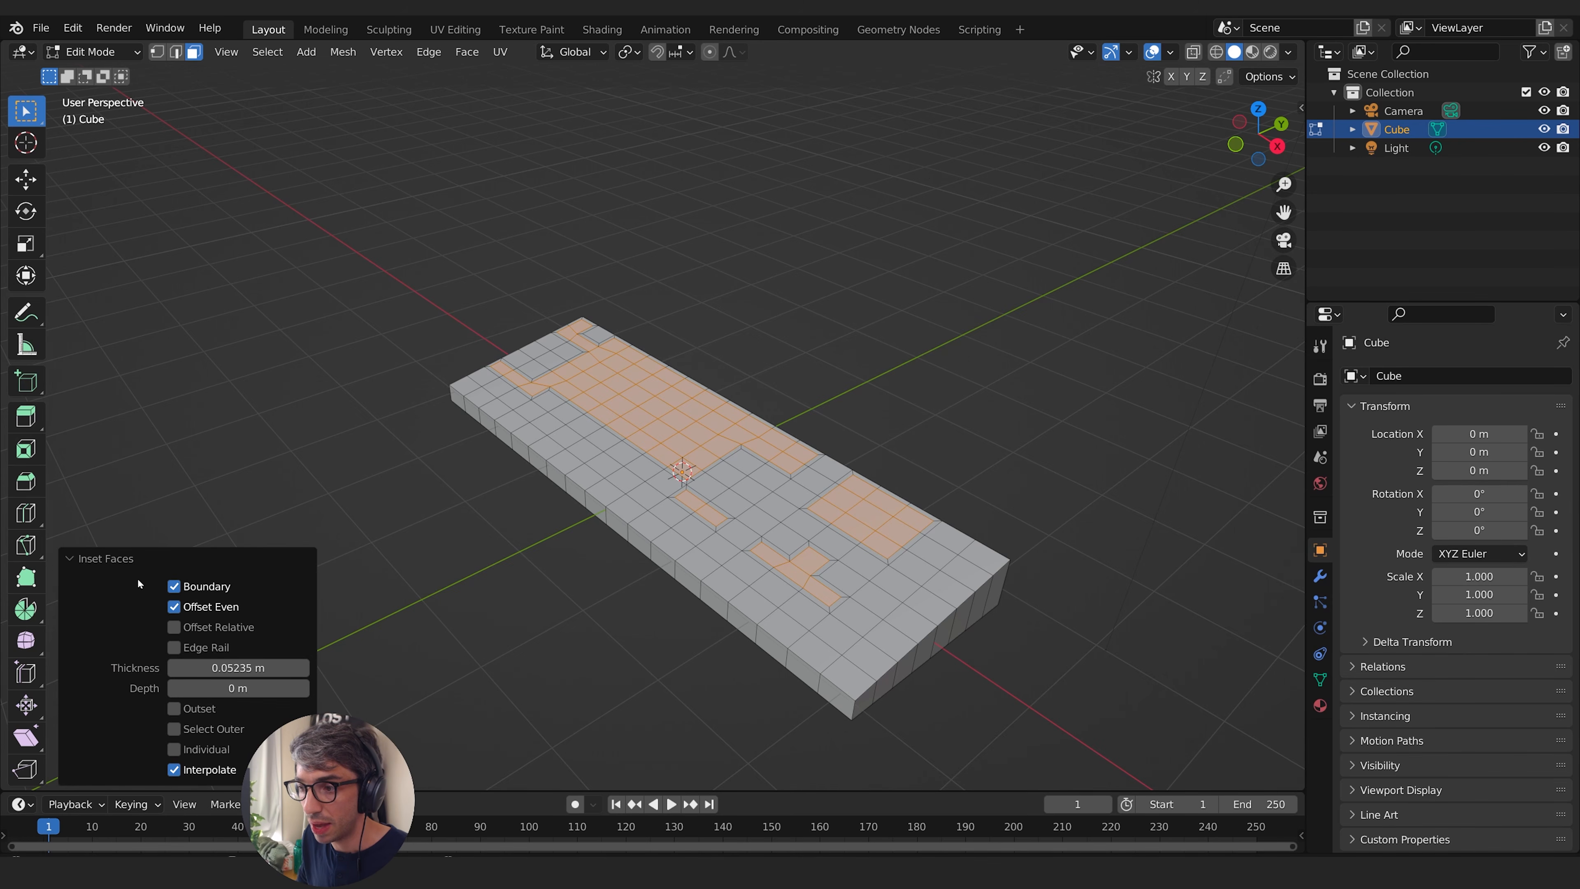
click(174, 750)
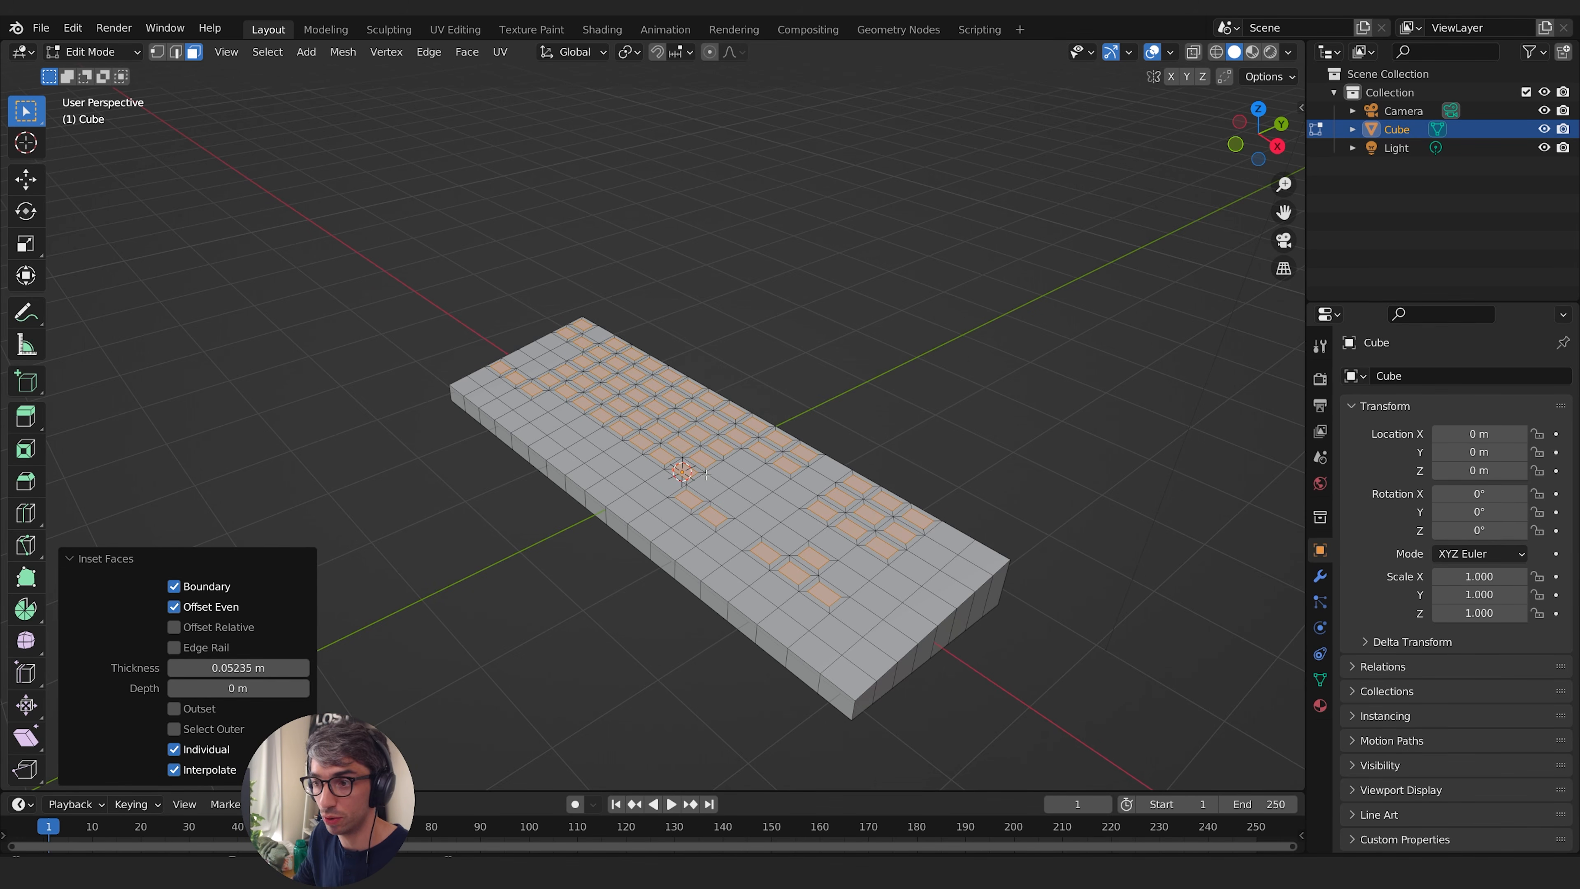
click(70, 557)
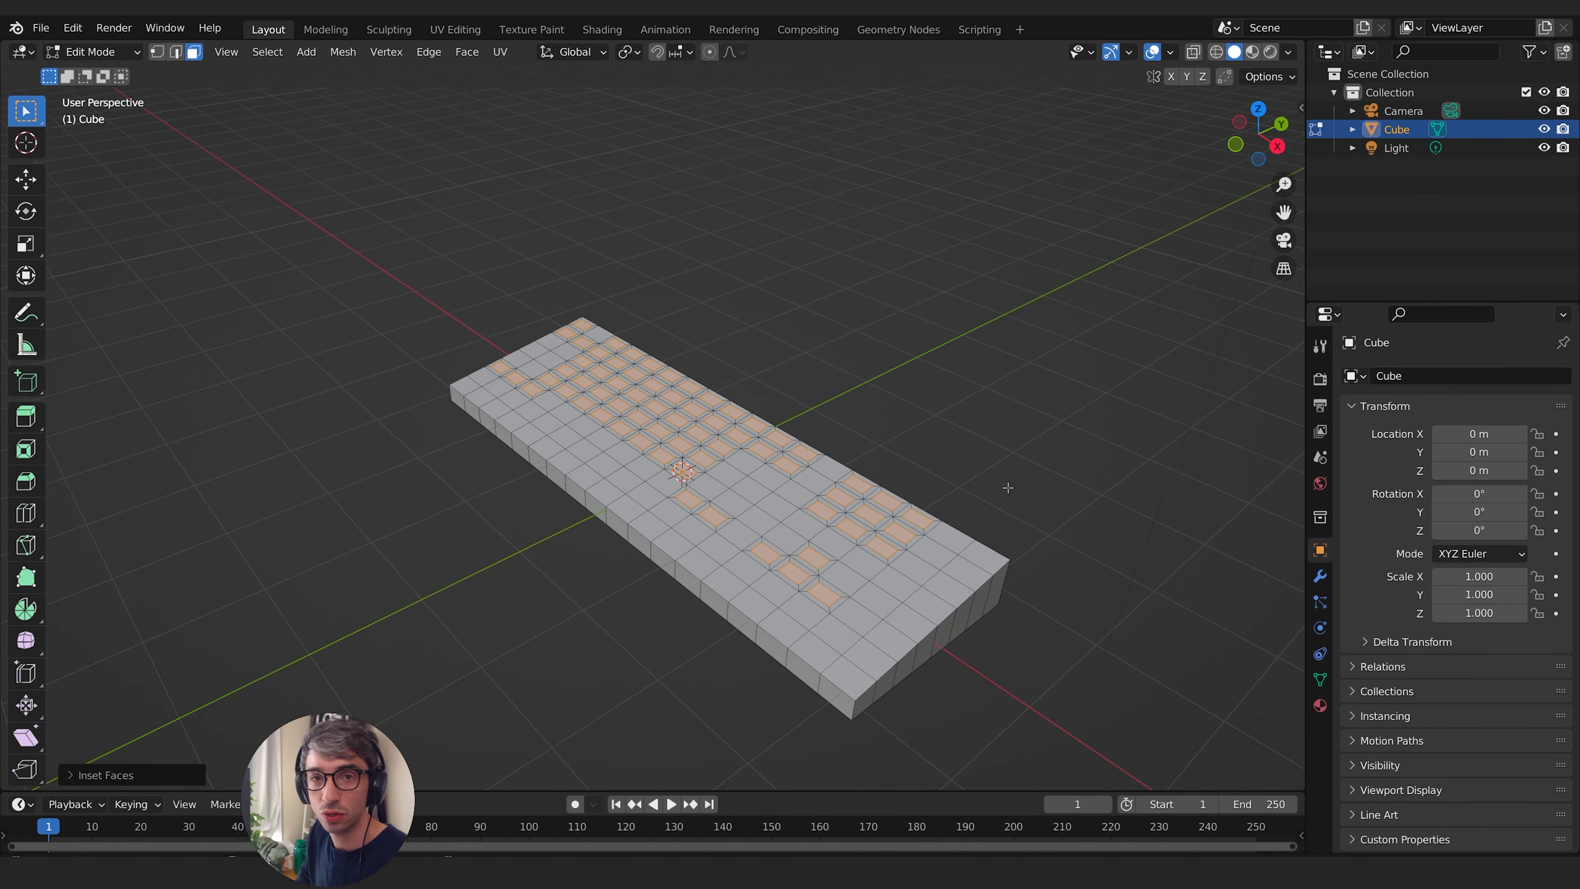
- Raise the inset key faces about 0.11 m along the global Z axis, and adjust their height with a second vertical move
middle_drag(828, 525, 735, 443)
middle_drag(964, 402, 956, 404)
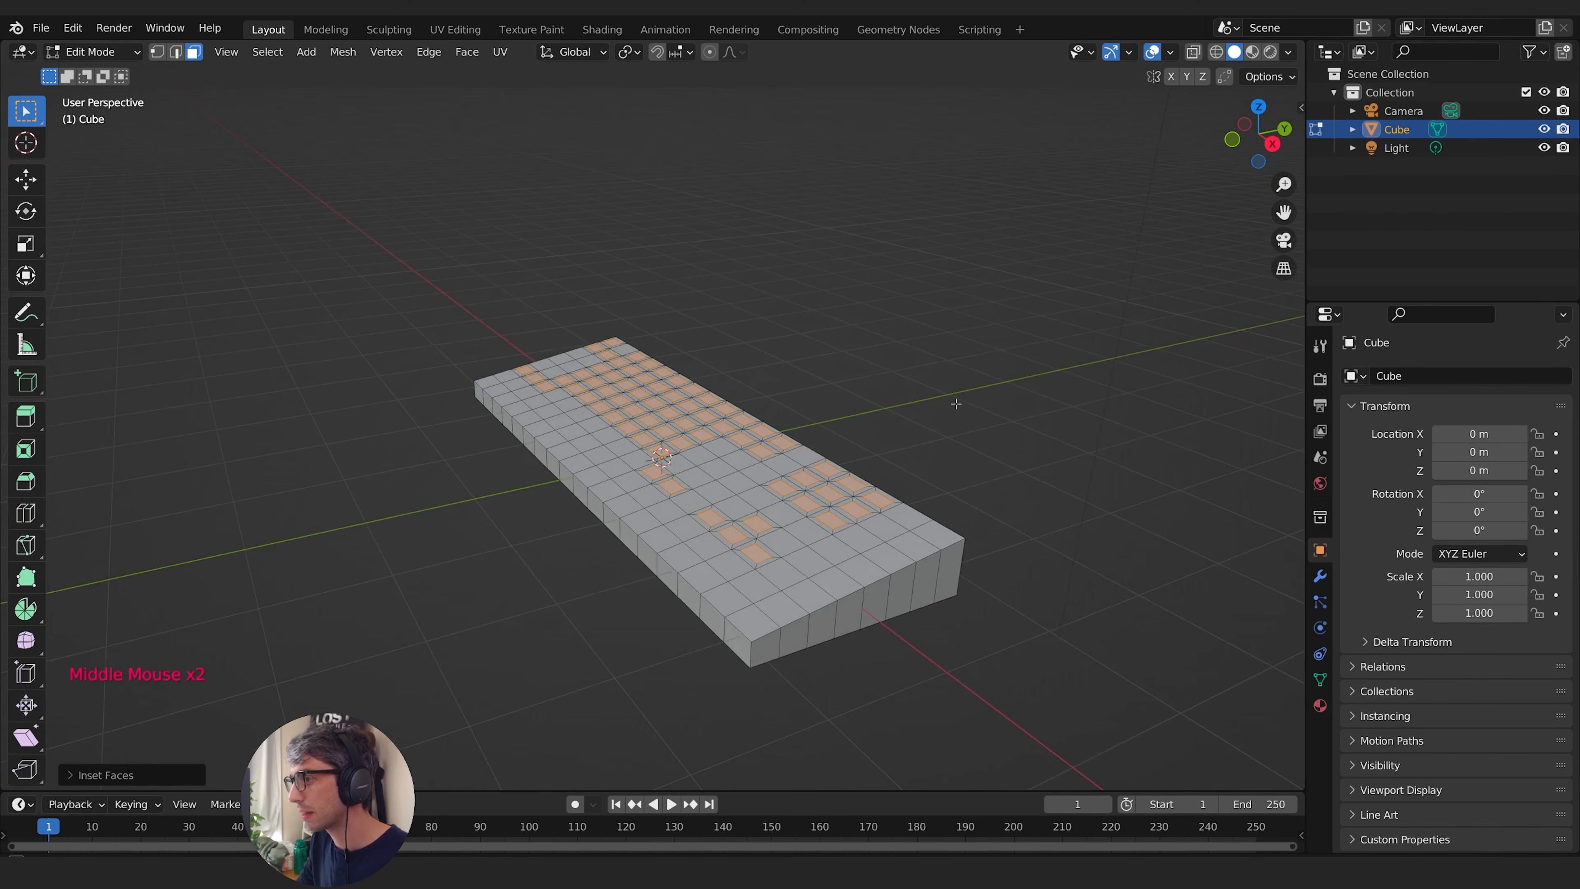
key(g)
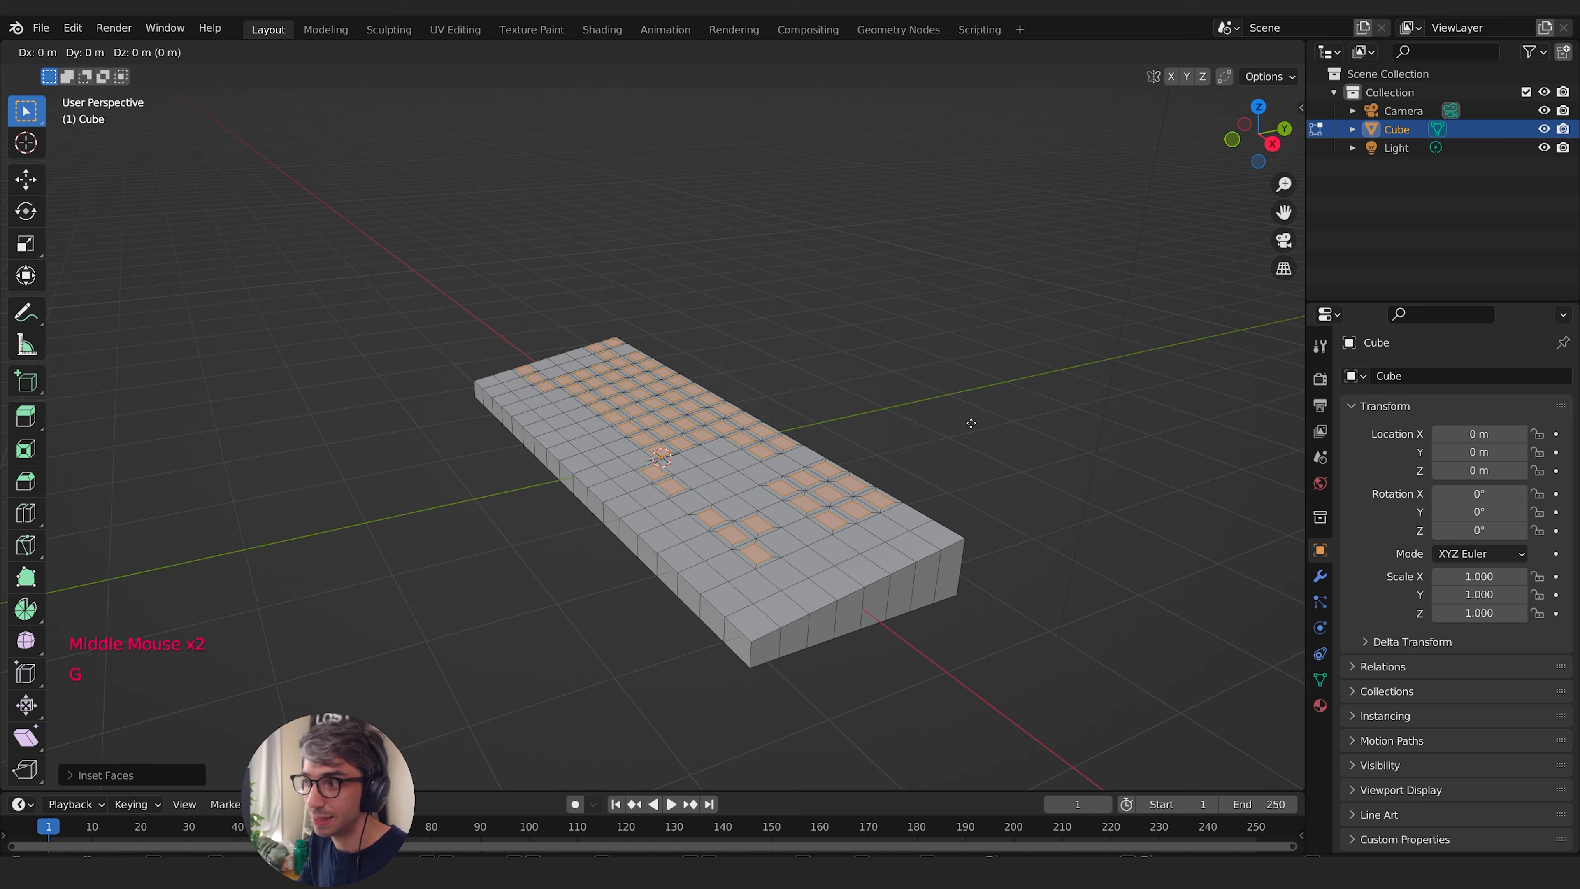
key(z)
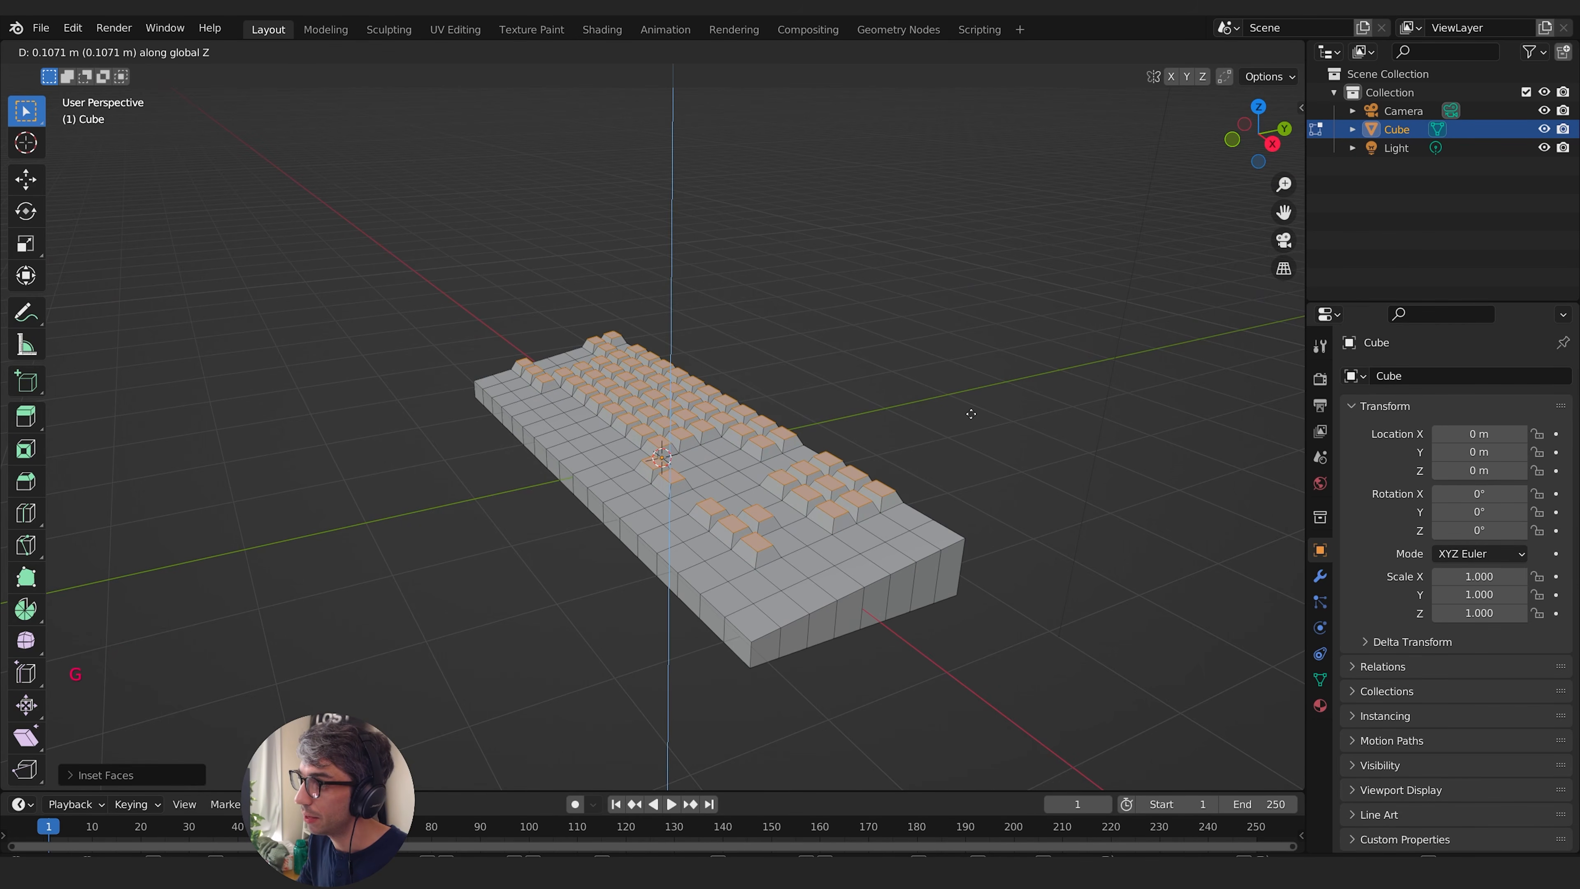
click(971, 414)
middle_drag(971, 414, 725, 601)
key(g)
key(z)
click(924, 374)
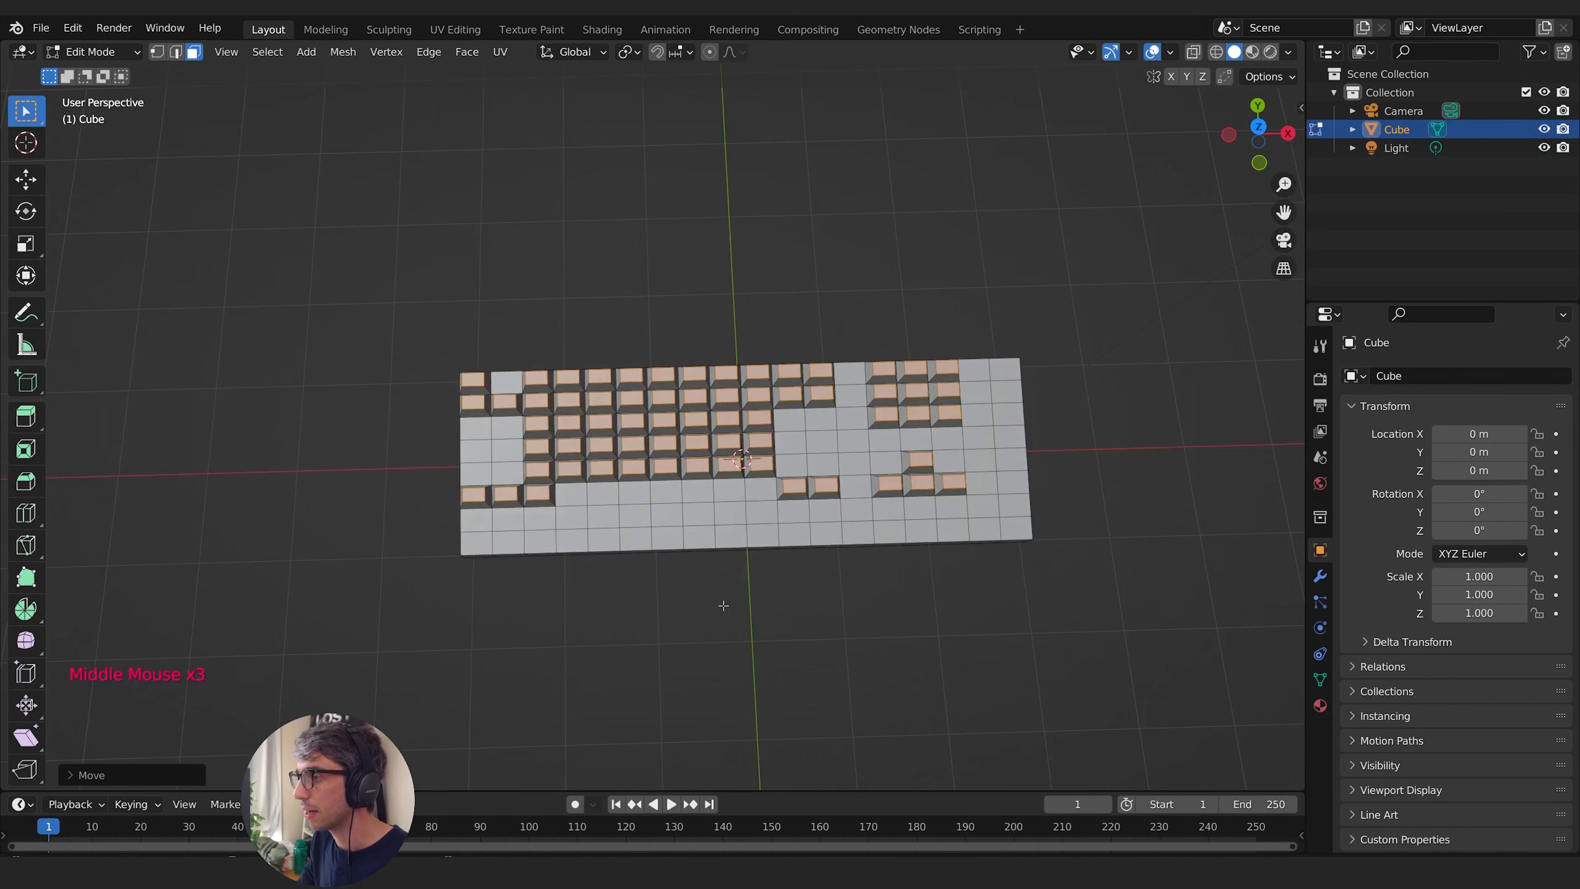
- Select only the seven adjacent faces in the bottom key row that form the spacebar
click(717, 558)
click(577, 495)
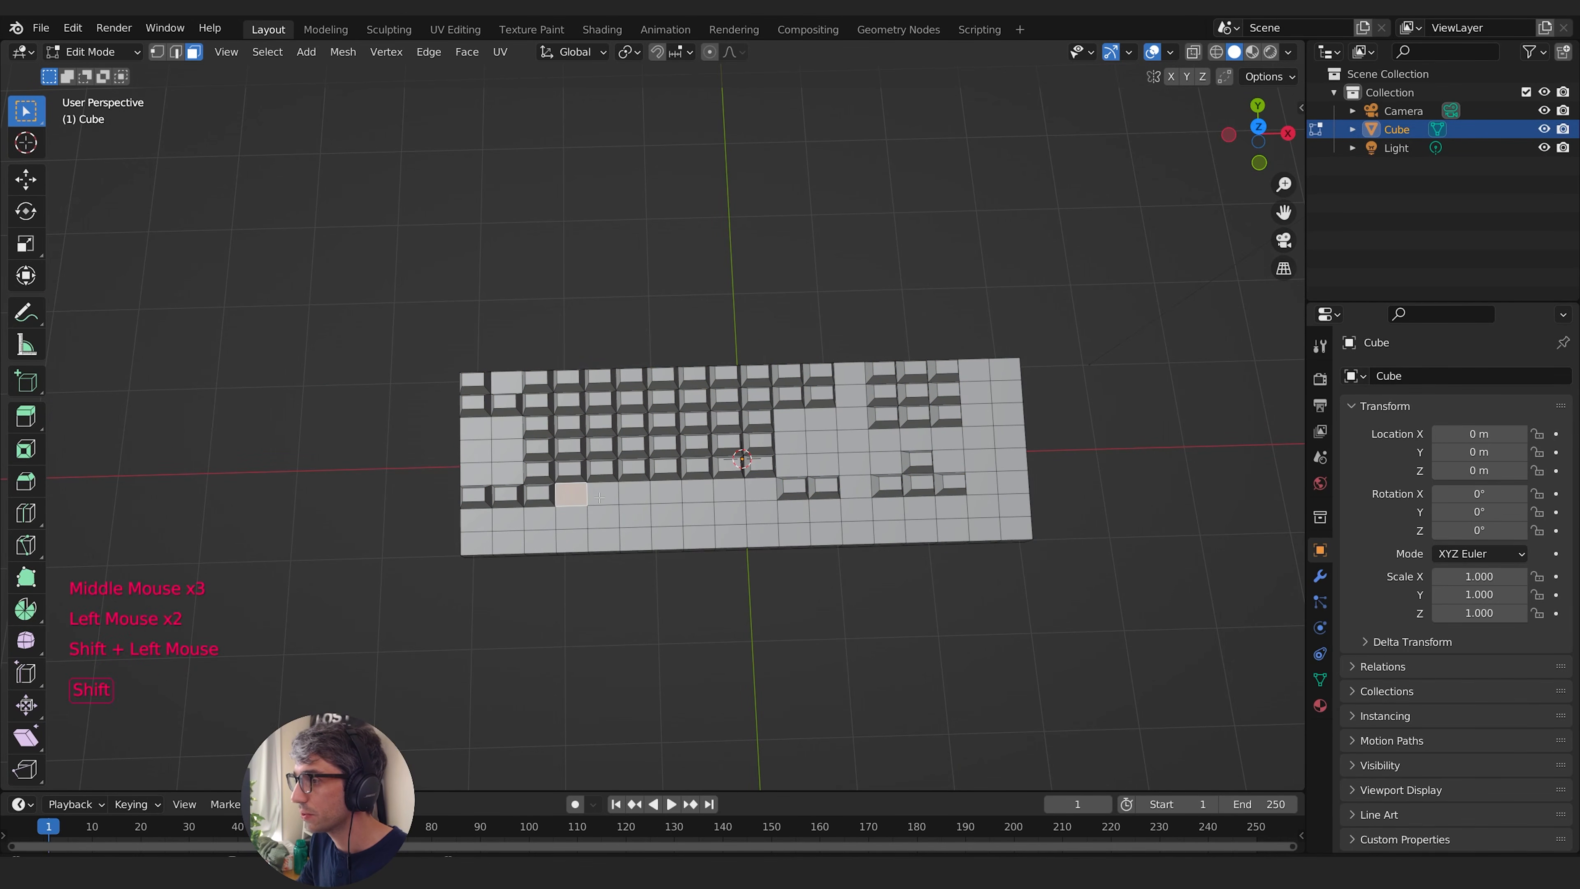
shift+click(603, 493)
shift+click(635, 492)
shift+click(667, 492)
shift+click(698, 492)
shift+click(737, 493)
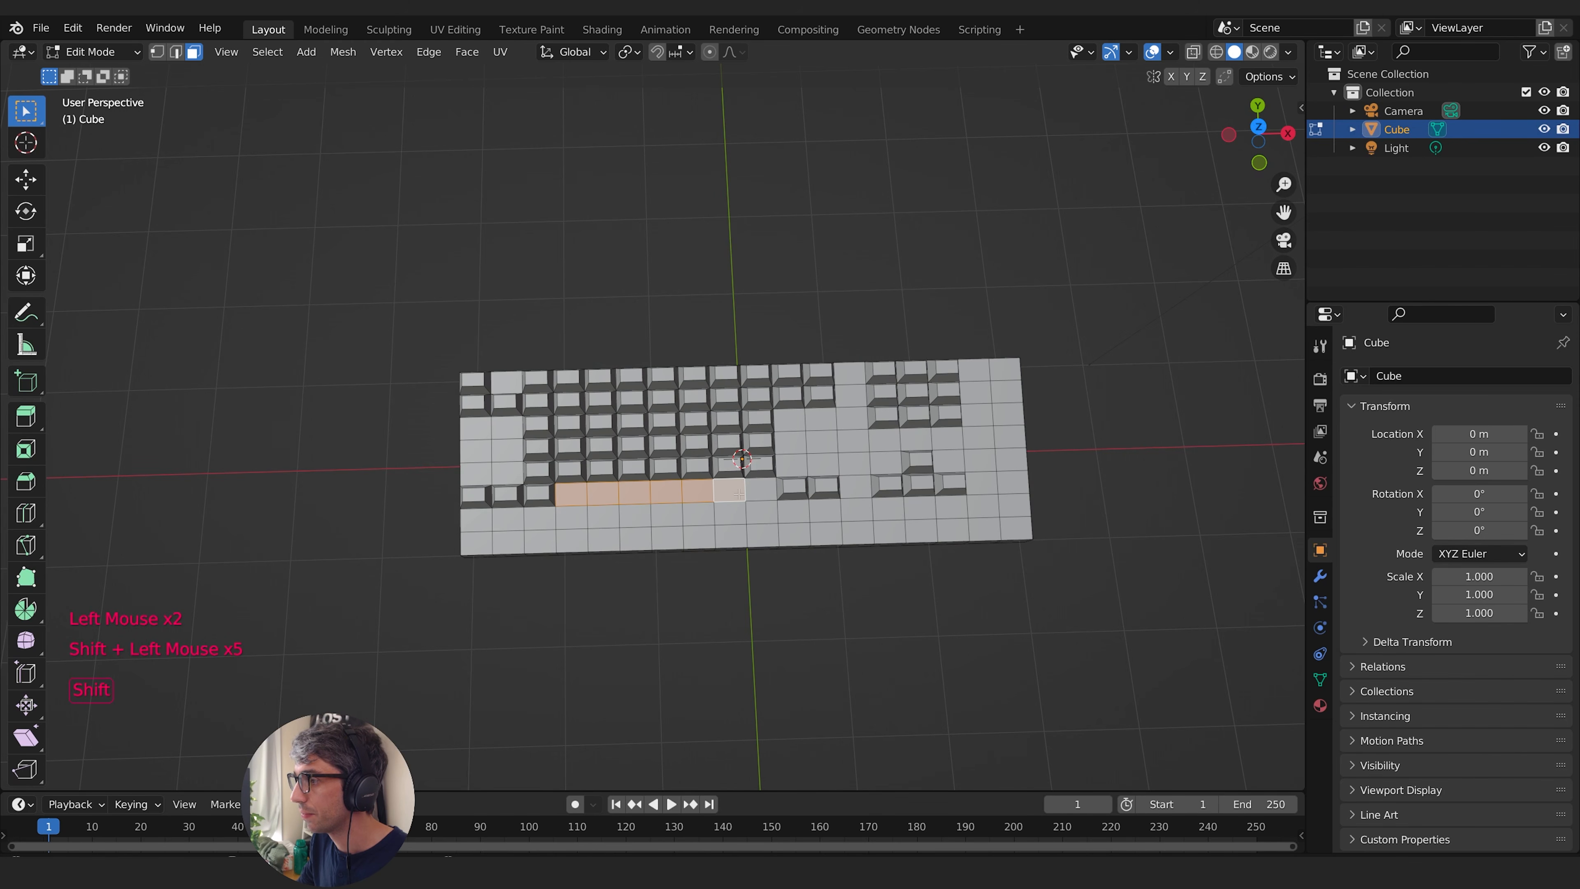
shift+click(774, 493)
- Inset the spacebar faces as one connected region, with Individual off and a thickness of about 0.052 m
key(i)
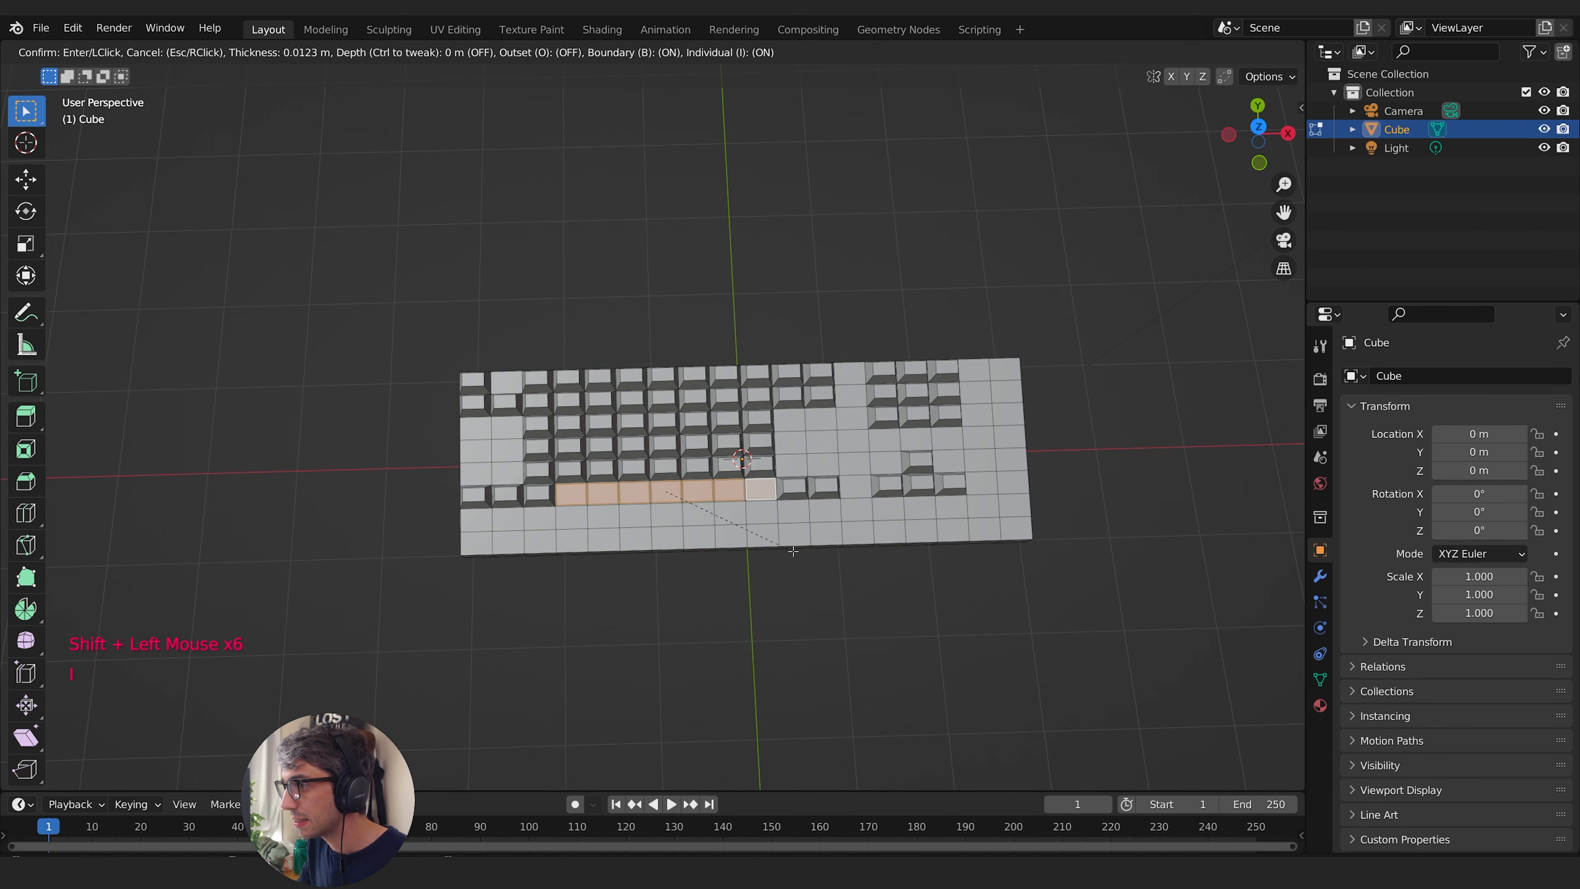
click(790, 550)
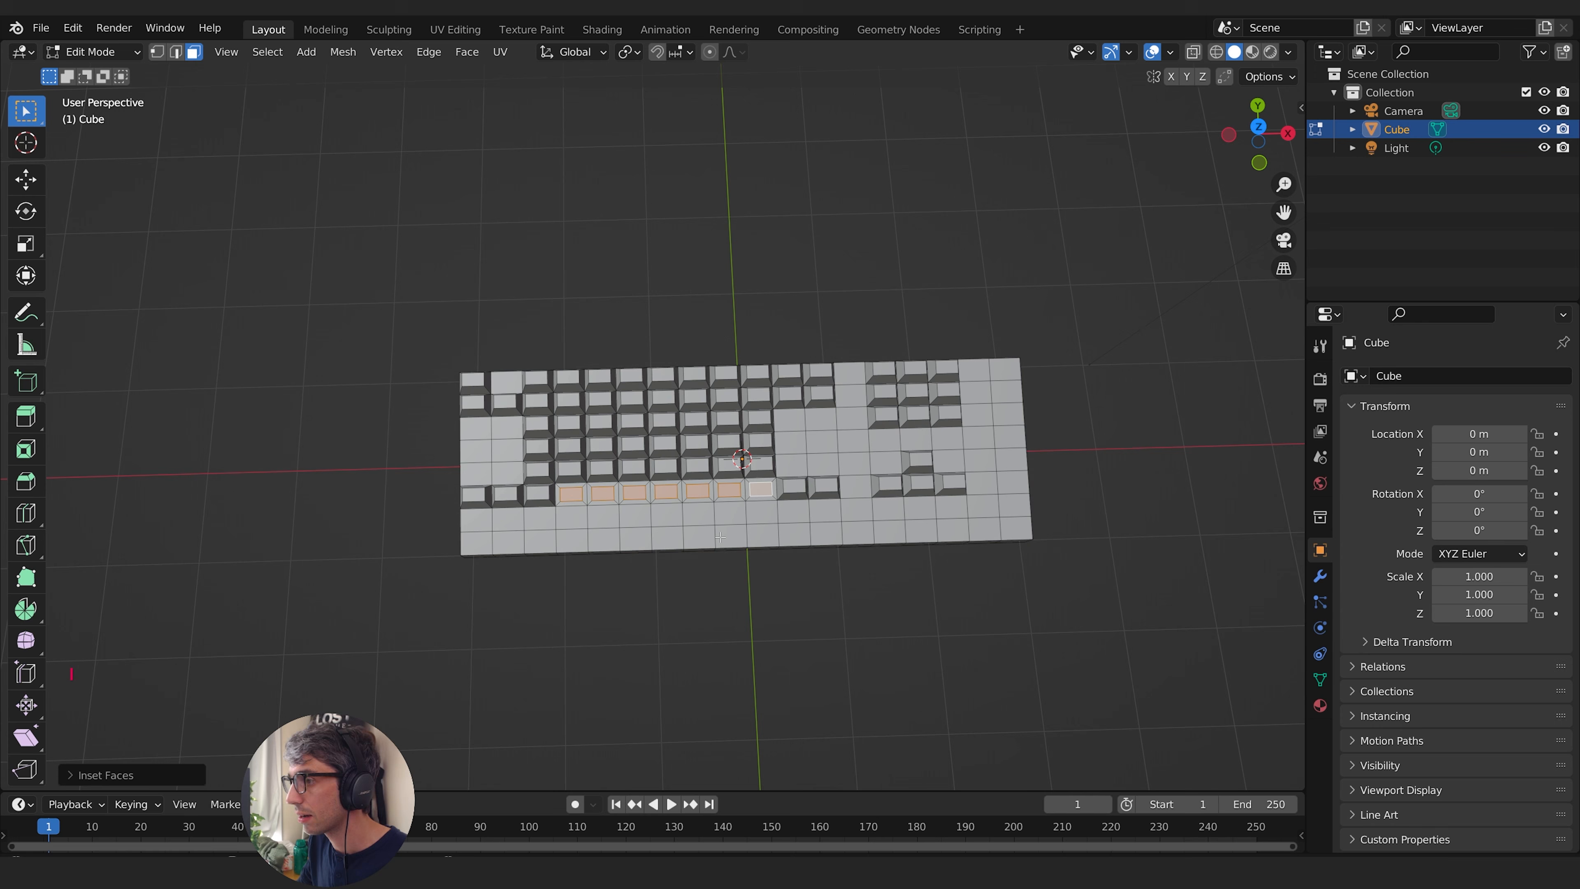
click(68, 778)
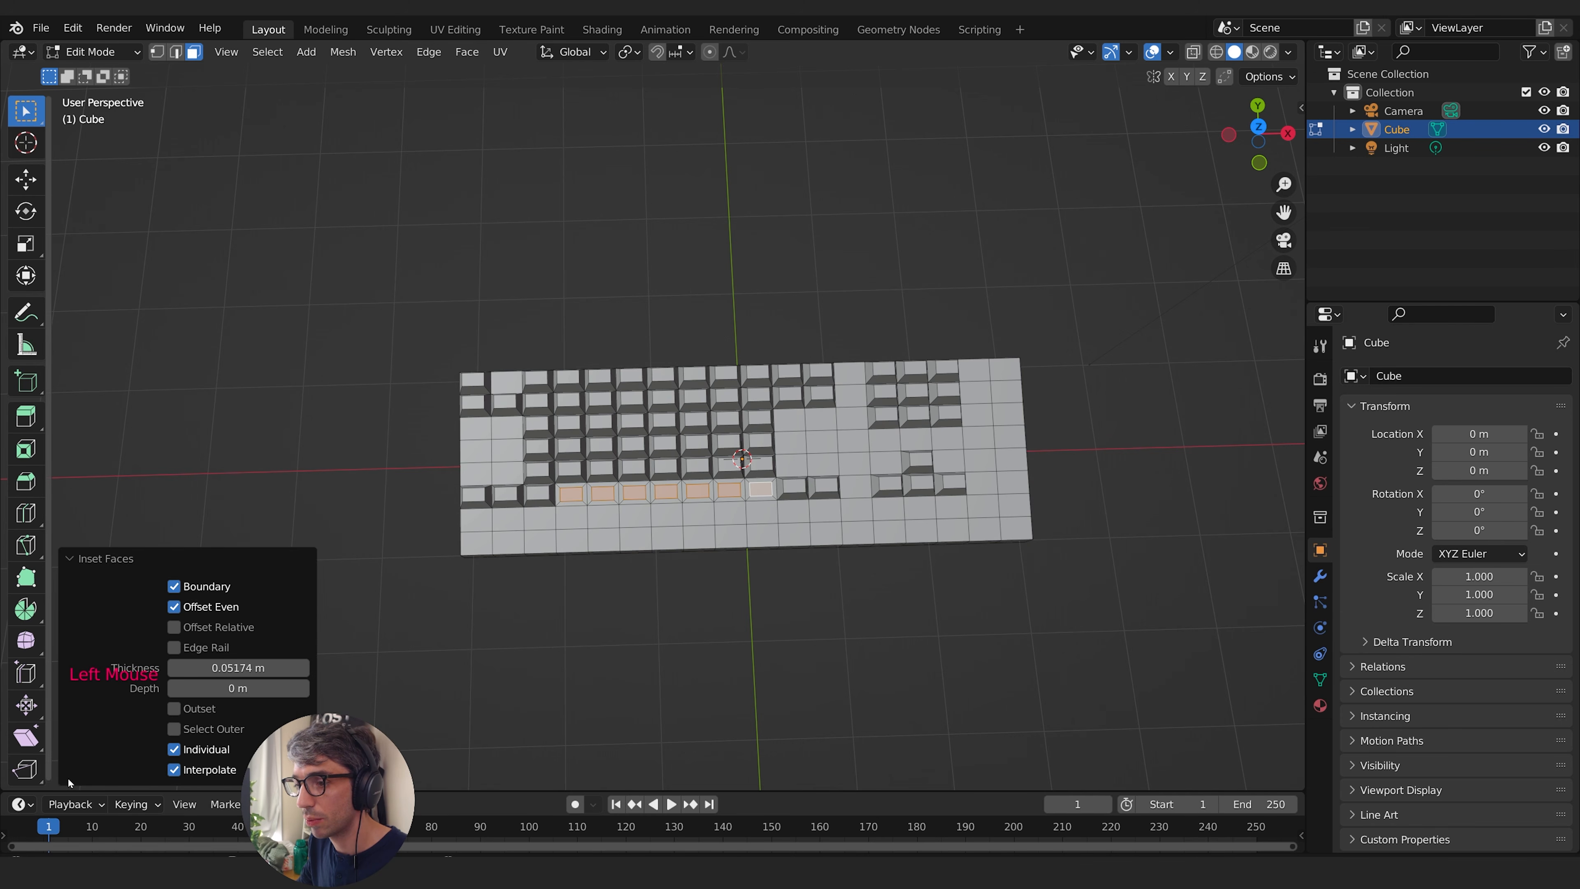
click(174, 750)
- Raise the inset spacebar along the global Z axis and adjust its height with a second vertical move
middle_drag(625, 484, 765, 563)
key(g)
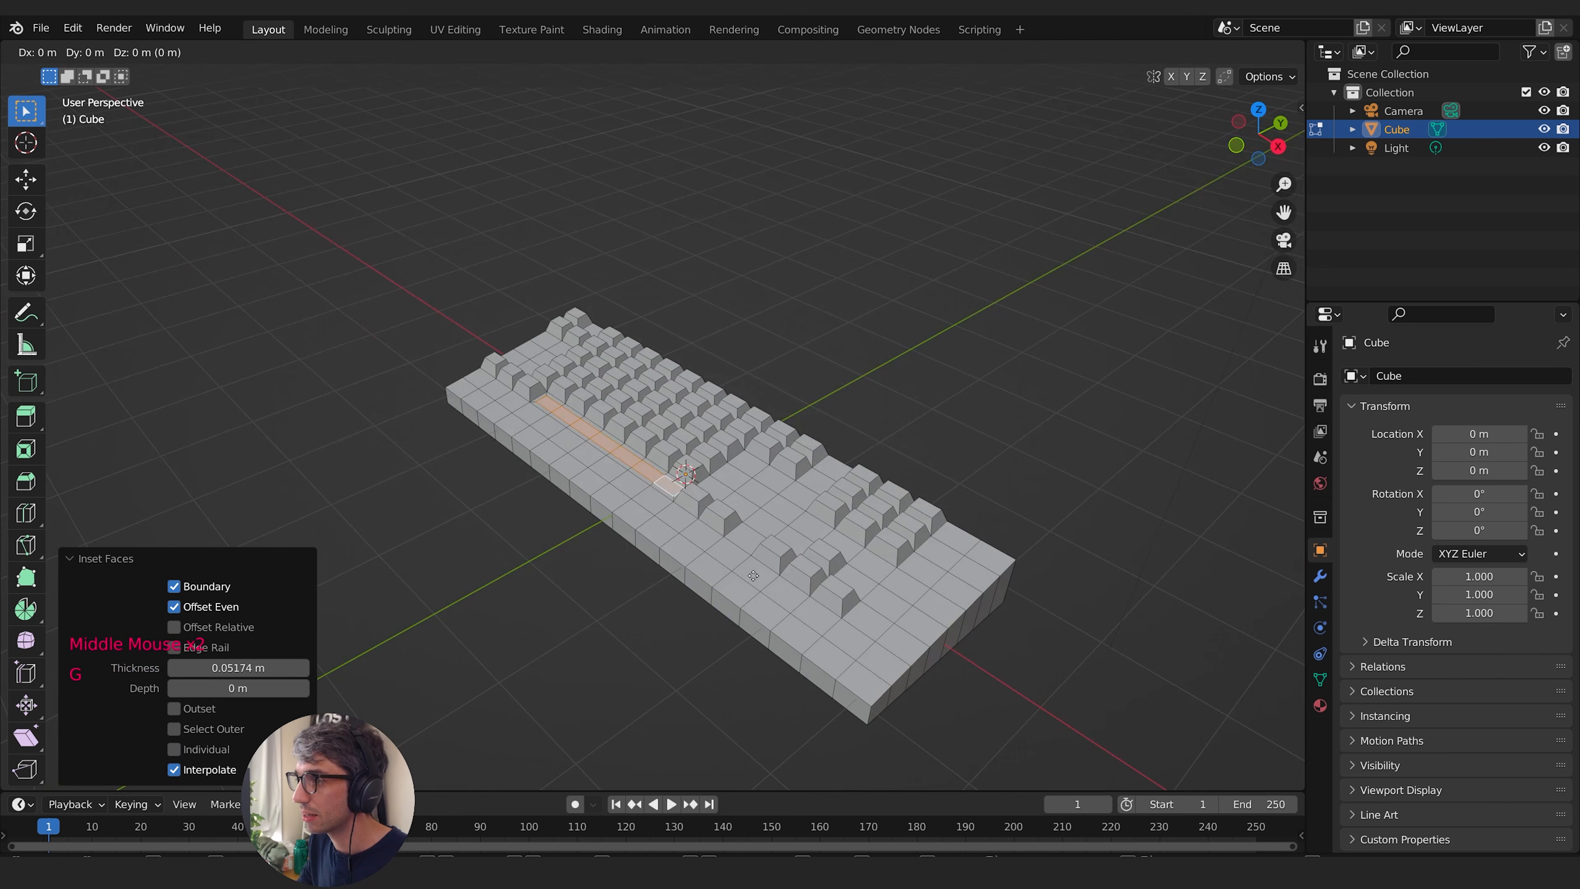
key(z)
middle_drag(660, 497, 684, 626)
key(g)
key(z)
click(672, 481)
- Select and delete the blank face columns beyond the last keys at the slab's right end, including the end wall faces
shift+middle_drag(684, 626, 847, 682)
click(847, 681)
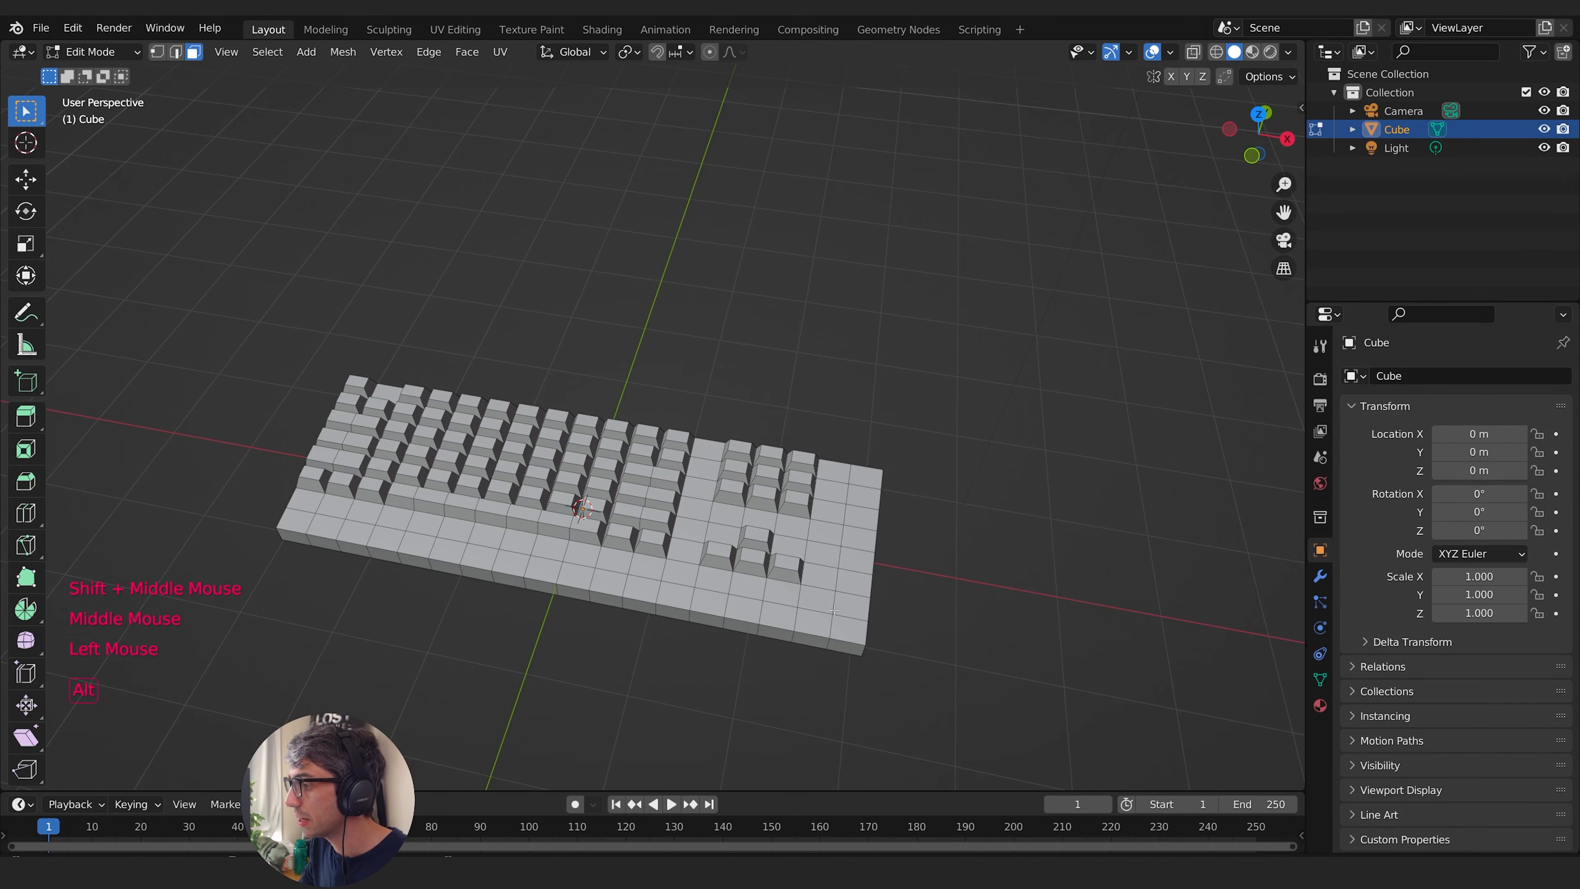
alt+click(848, 641)
middle_drag(888, 477, 826, 523)
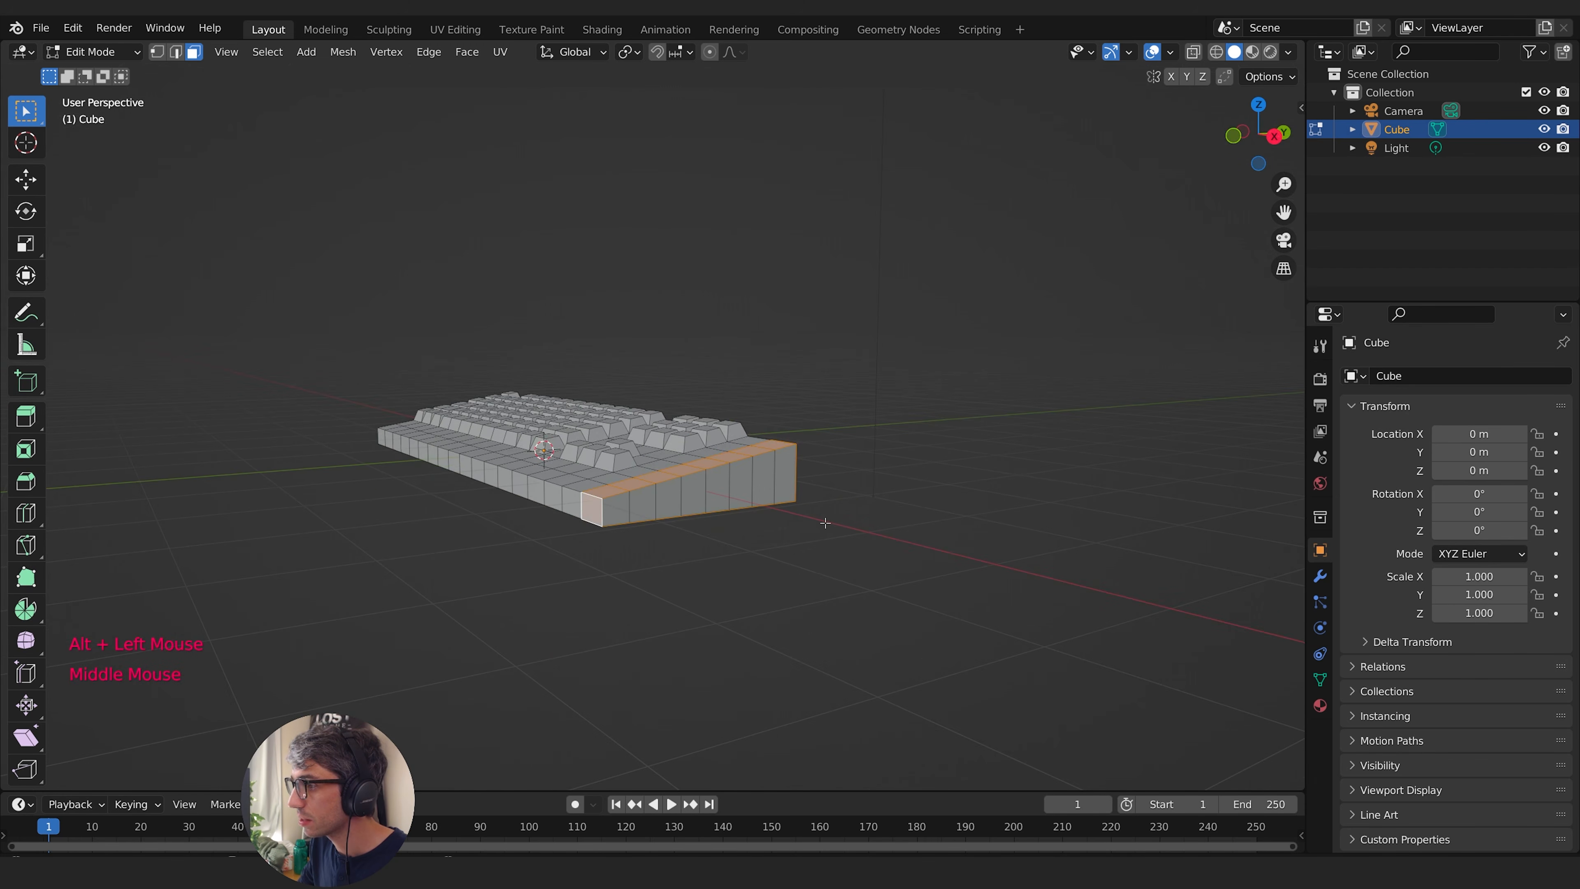
middle_drag(720, 560, 678, 576)
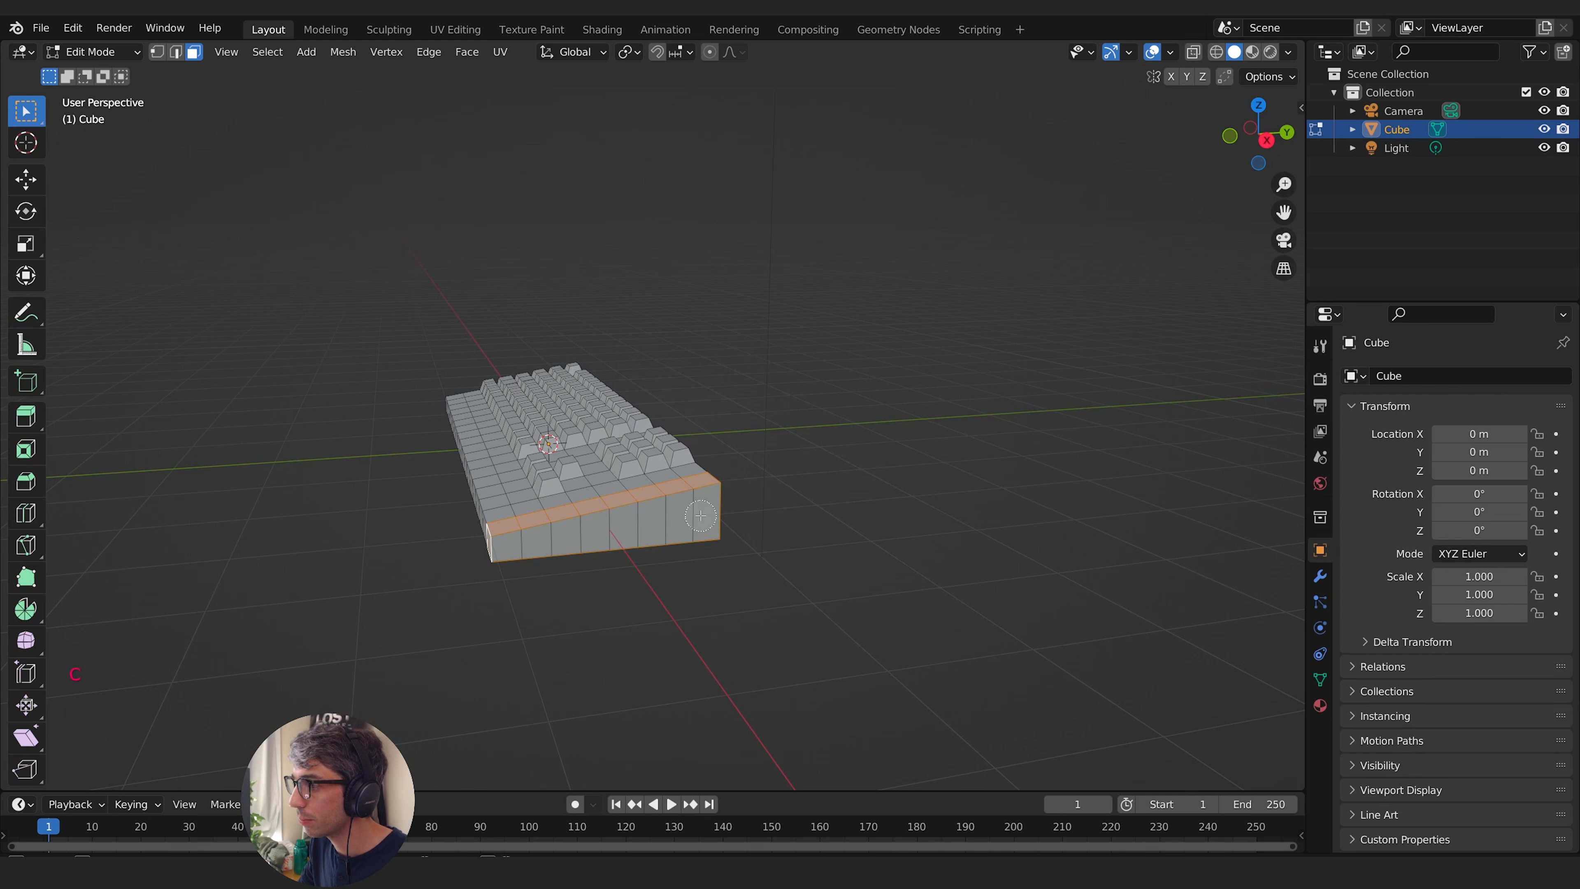
mouse_move(700, 515)
mouse_down()
mouse_move(498, 549)
mouse_move(546, 613)
mouse_up()
middle_drag(546, 612, 769, 412)
key(x)
alt+click(757, 644)
key(x)
click(720, 566)
- Select the two blank front rows as face loops and delete their faces
alt+click(548, 586)
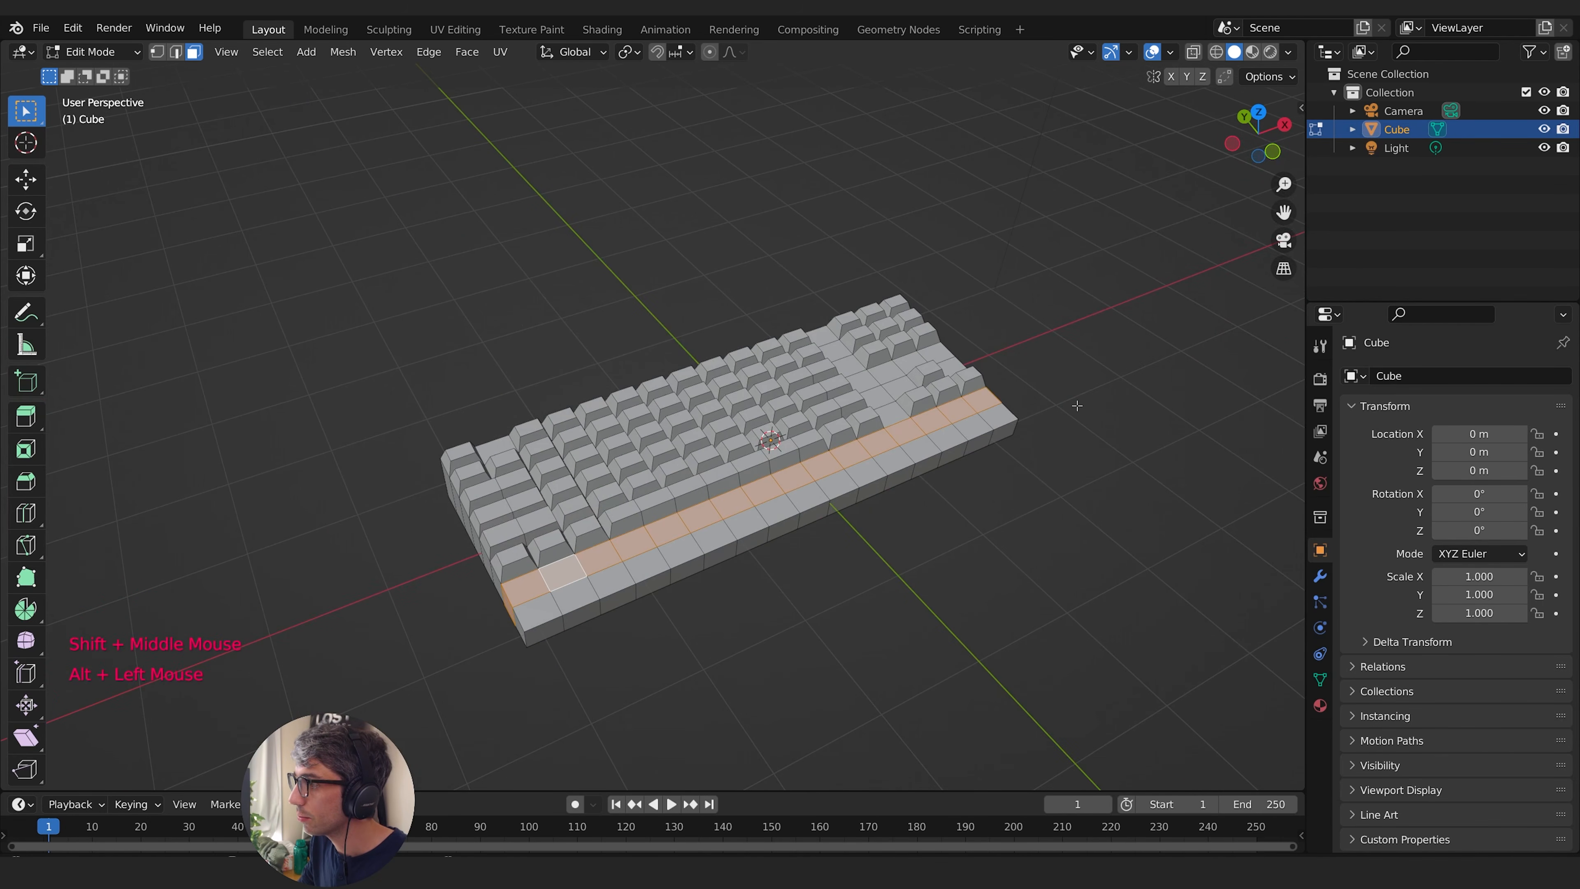
middle_drag(548, 586, 571, 496)
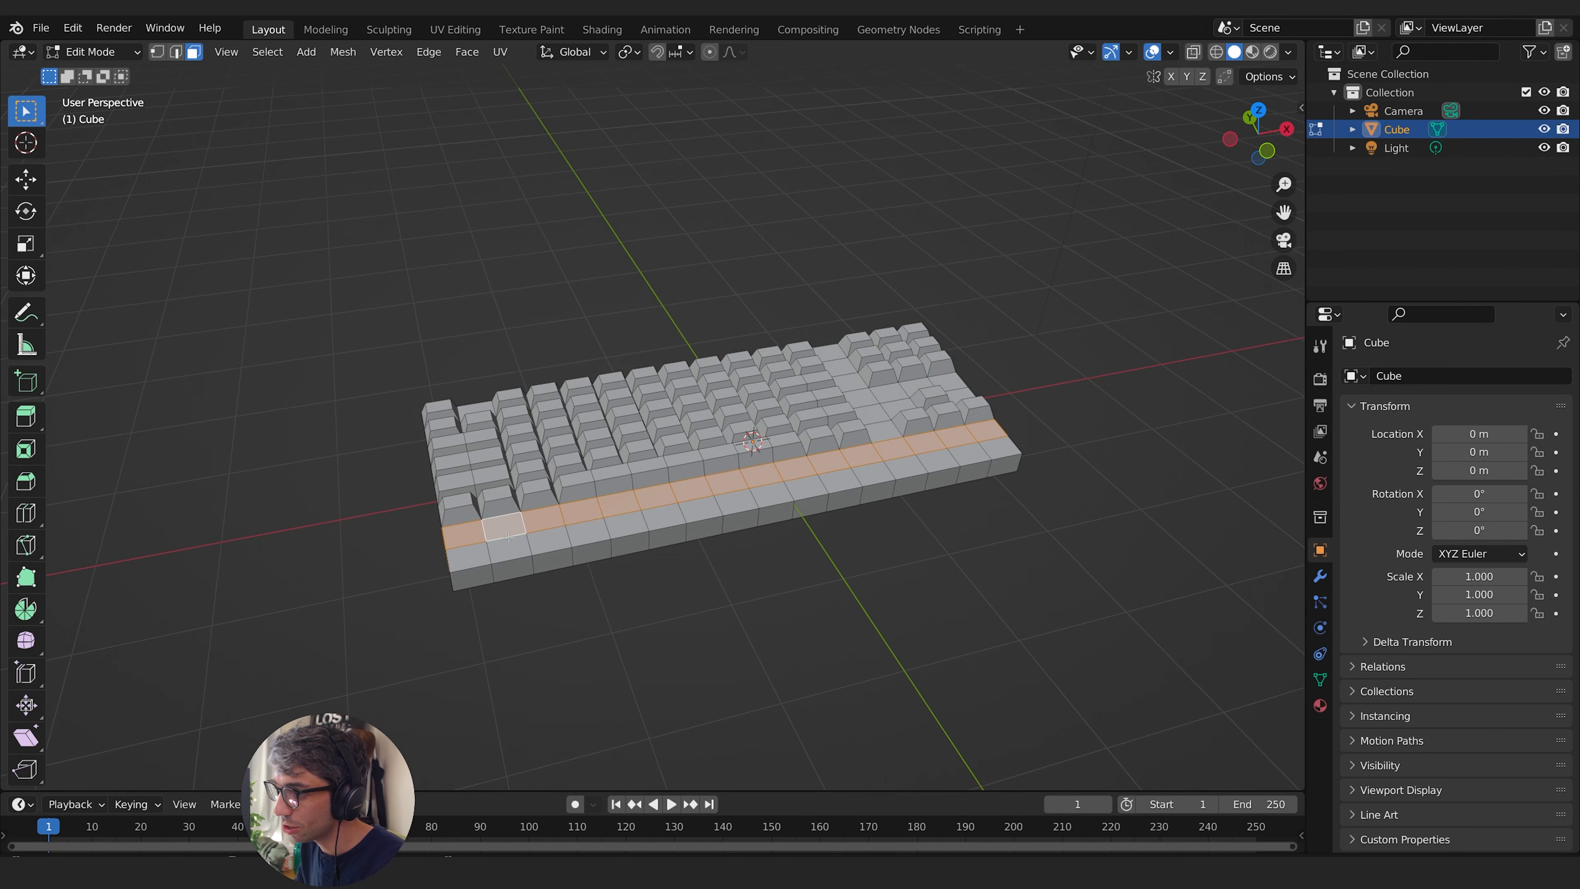
alt+click(506, 556)
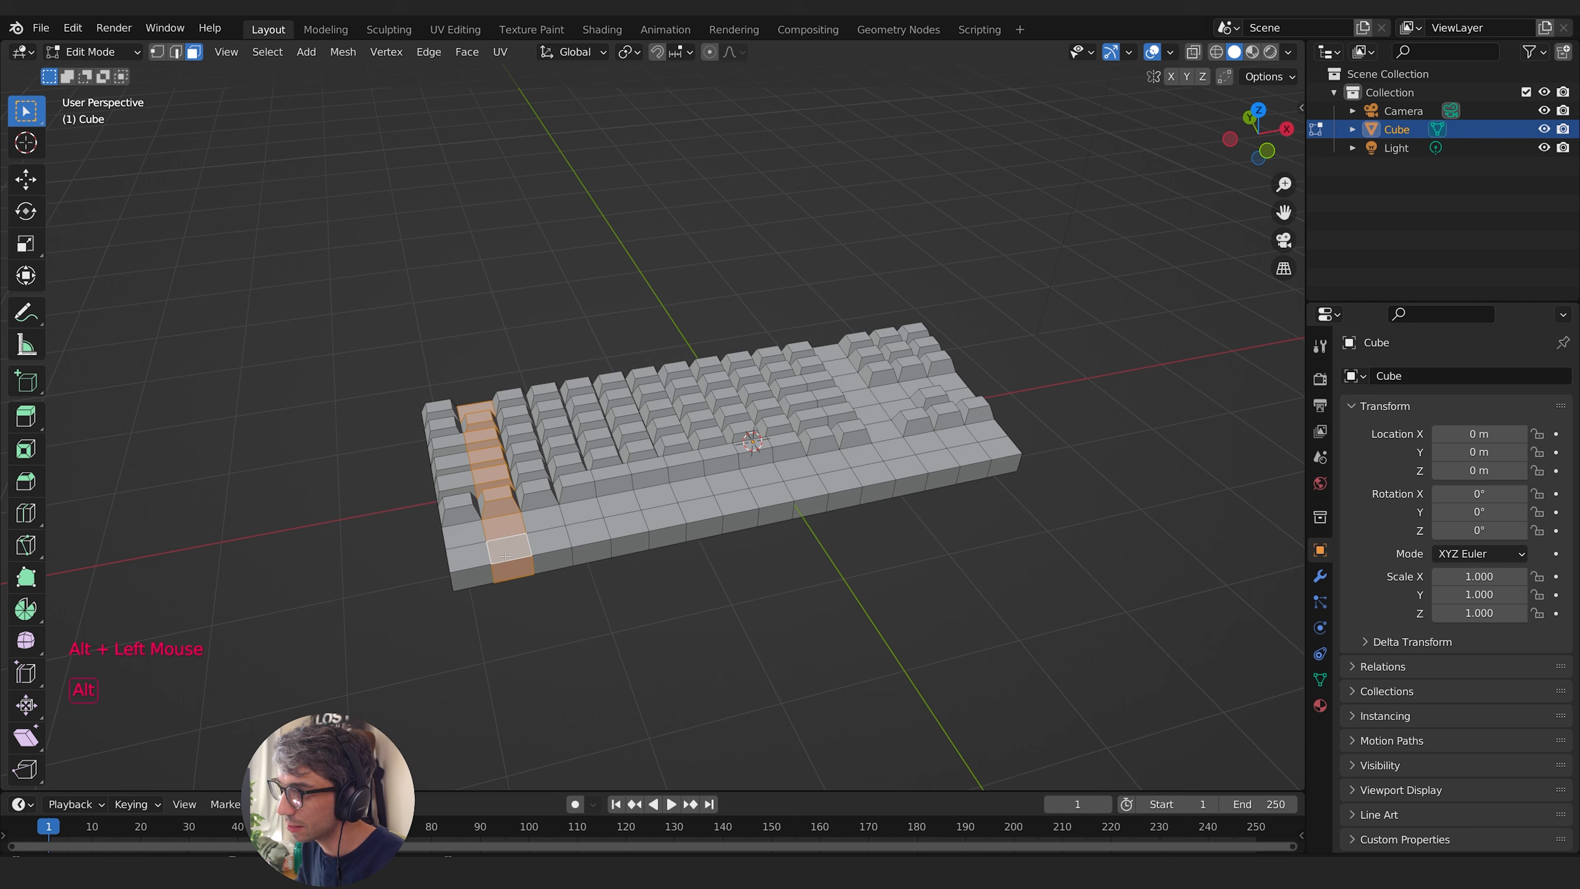
alt+click(523, 526)
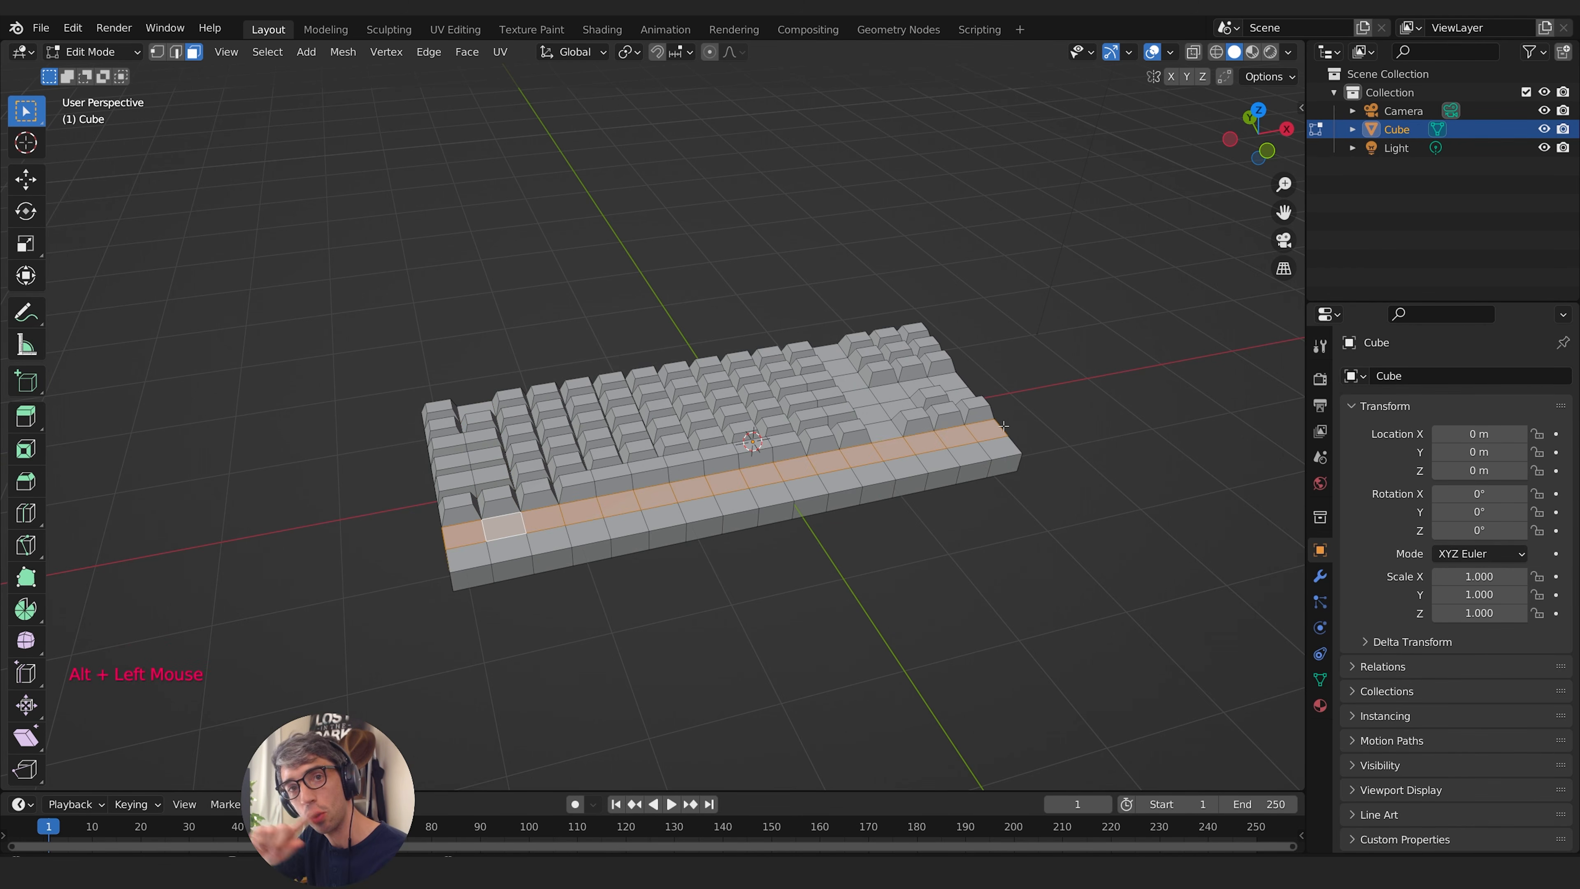
alt+shift+click(520, 547)
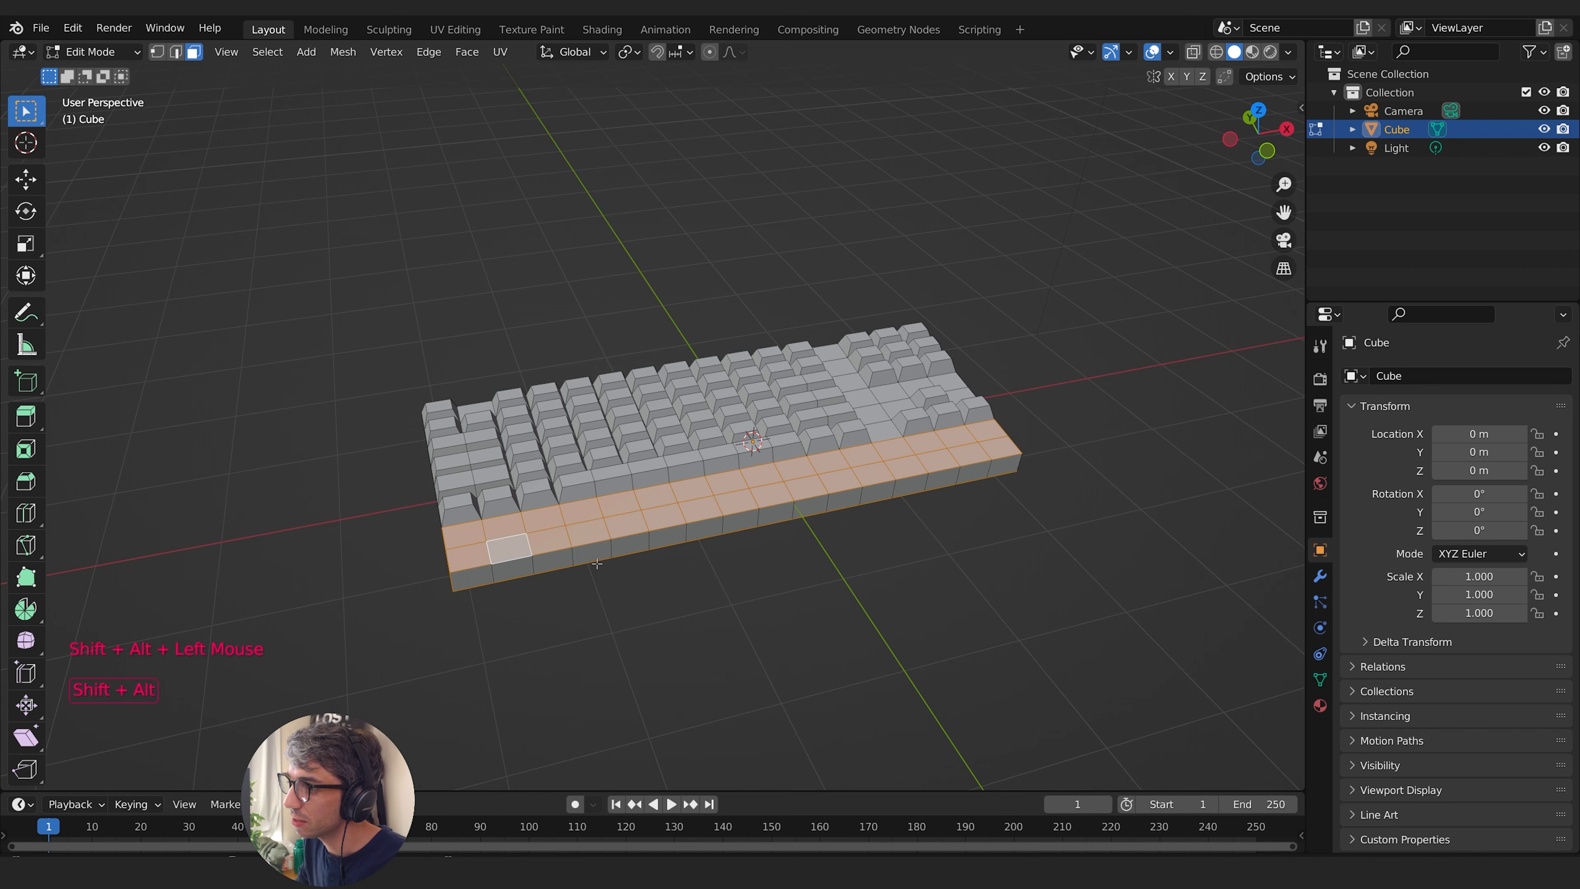
middle_drag(804, 566, 927, 553)
key(x)
click(830, 548)
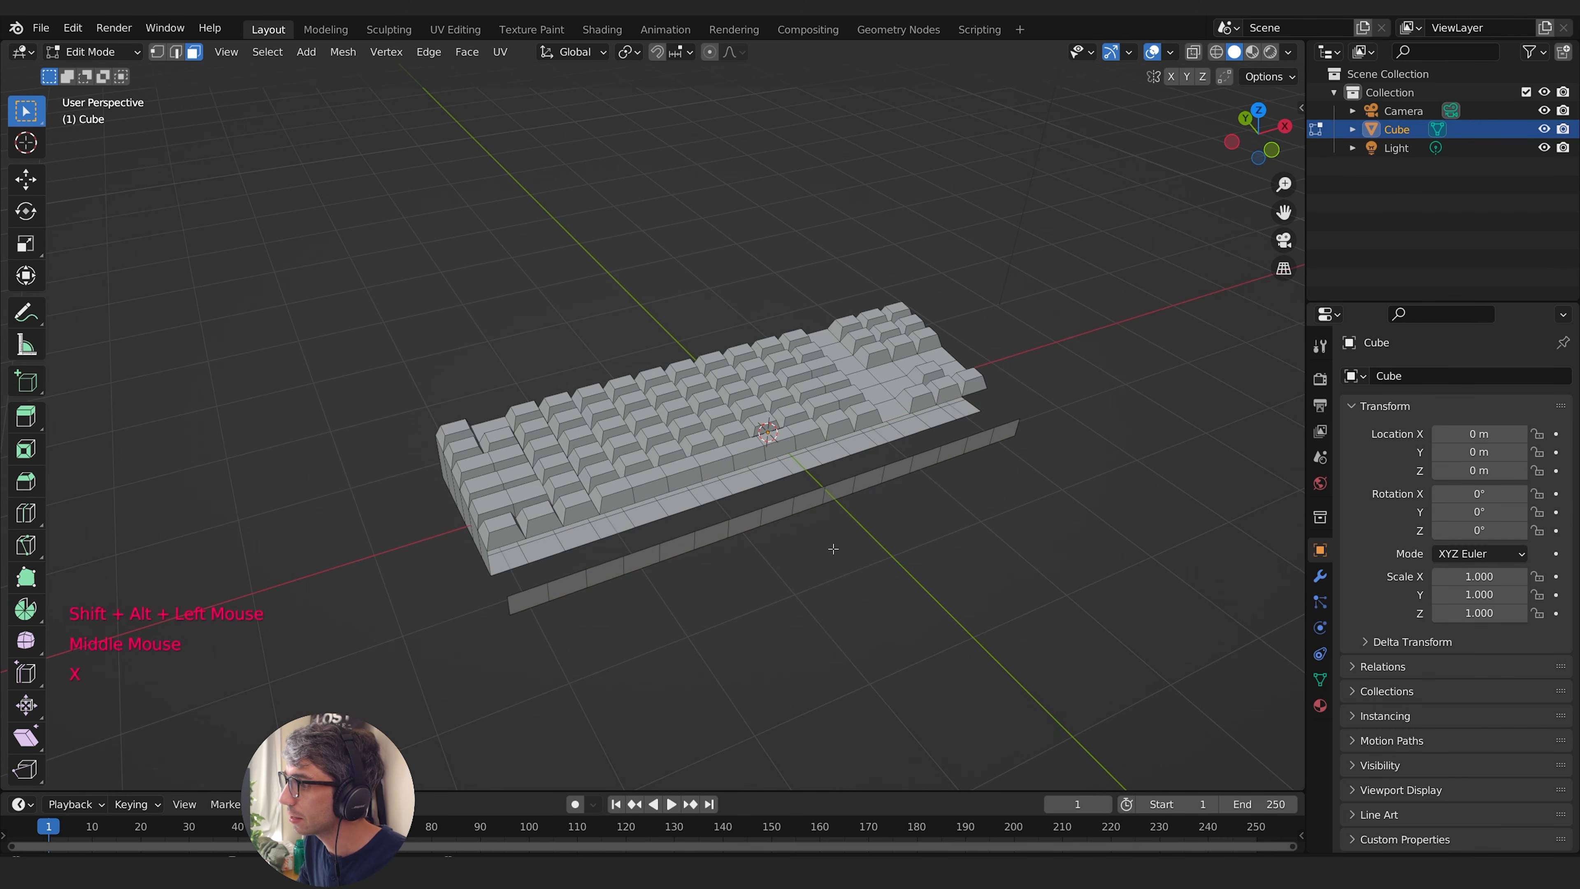
- Delete the detached strip of front wall faces left in front of the keyboard
middle_drag(830, 548, 795, 440)
alt+click(696, 573)
key(x)
click(733, 558)
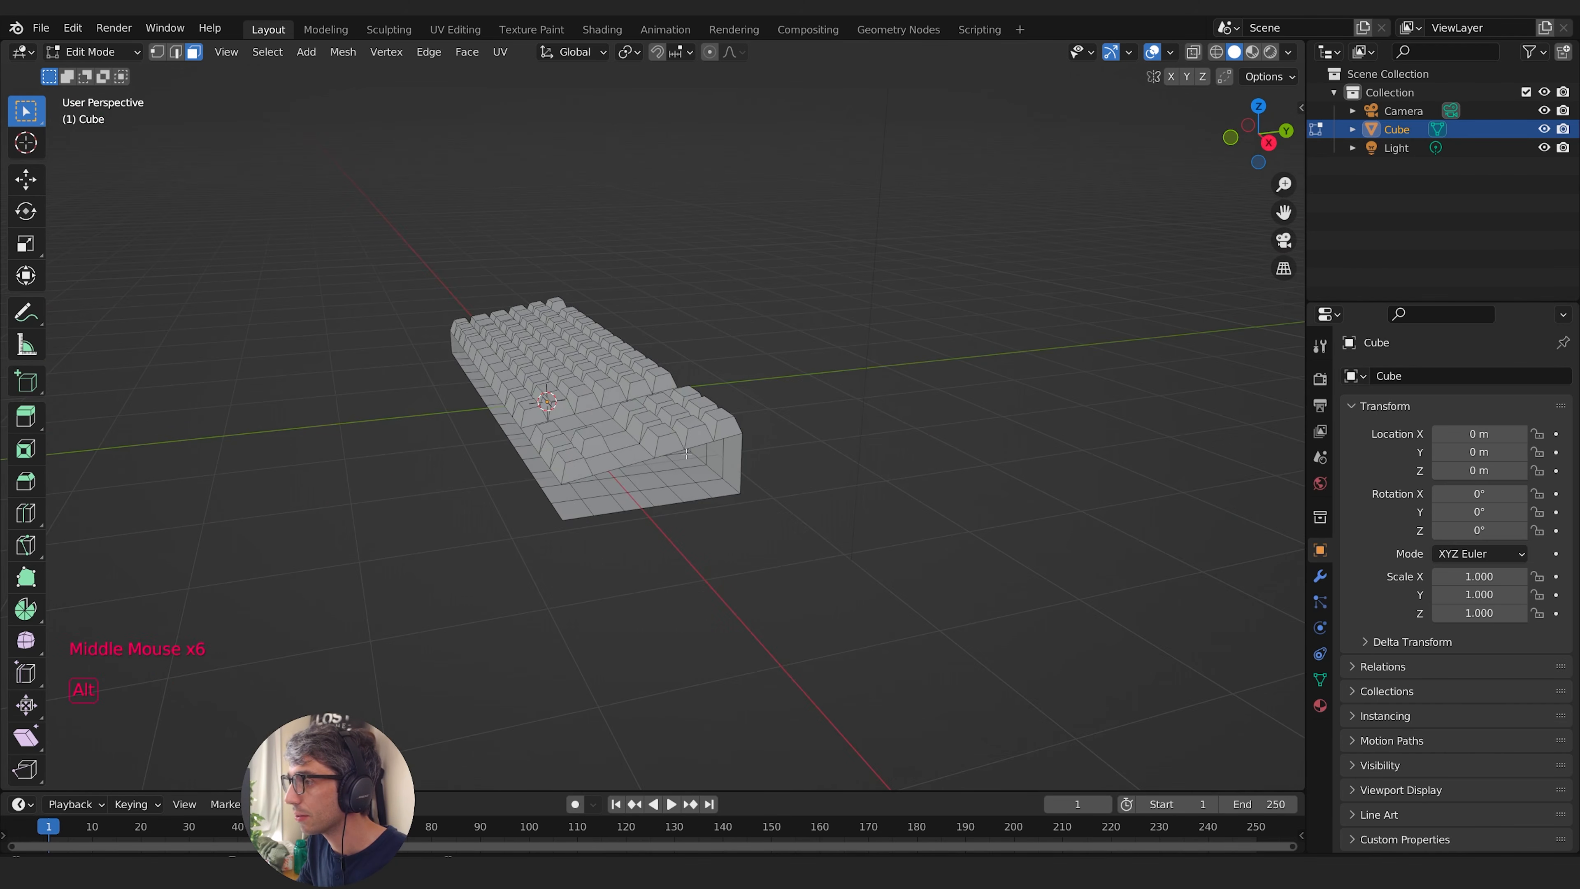
- Switch to edge selection and select the boundary edge loop around the open front and right sides
click(176, 52)
middle_drag(741, 498, 382, 527)
alt+click(761, 506)
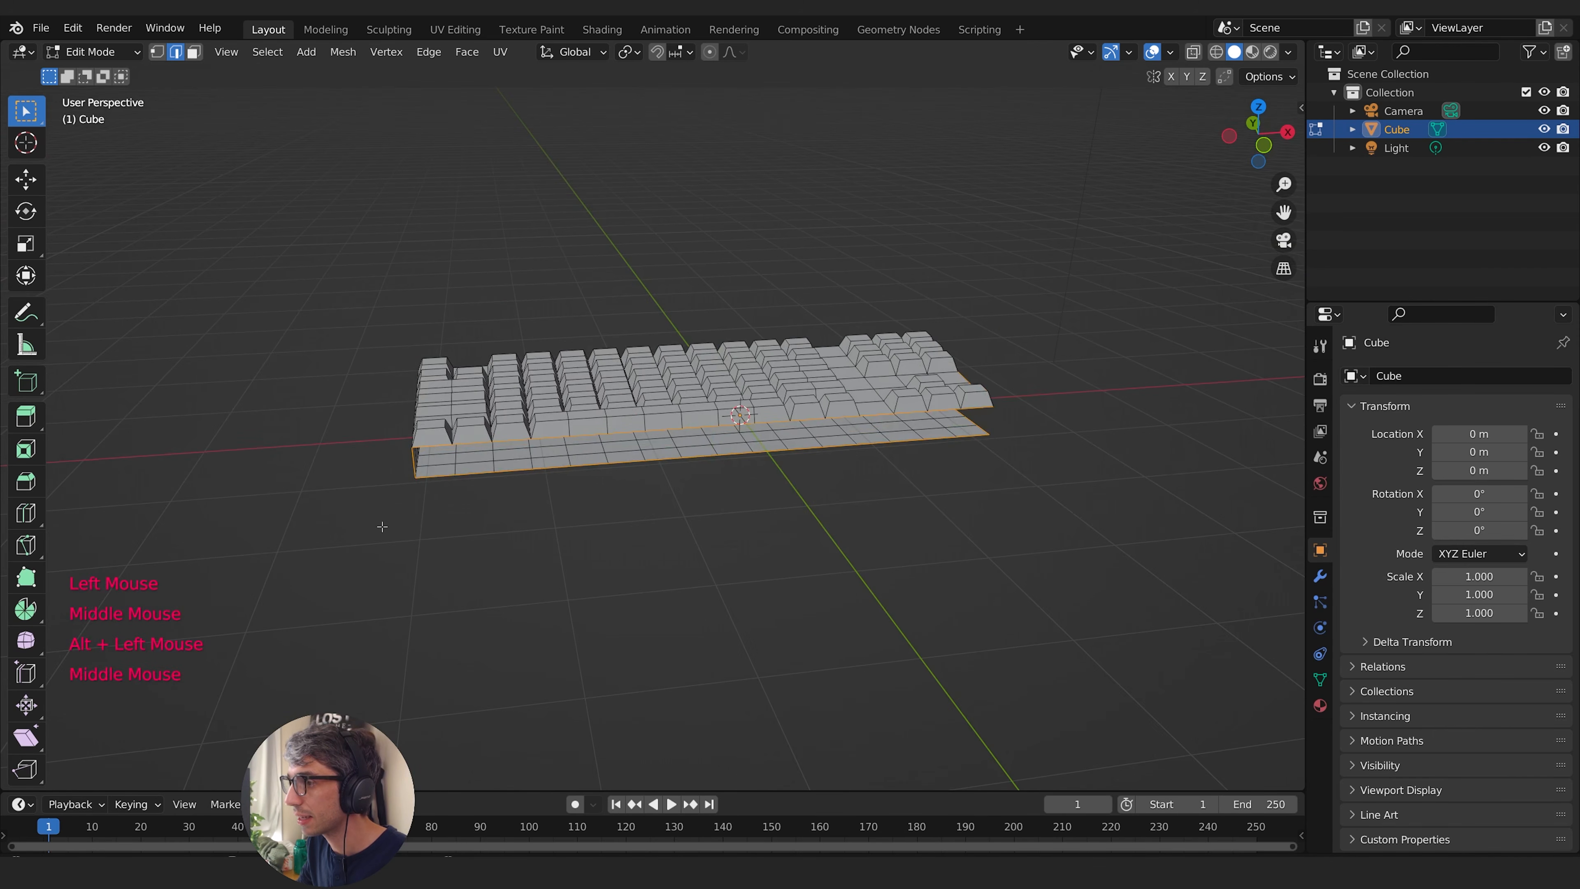
middle_drag(1002, 419, 890, 399)
- Deselect the vertical edges at both ends of the opening with Circle Select, keeping the upper and lower boundary edges selected
key(b)
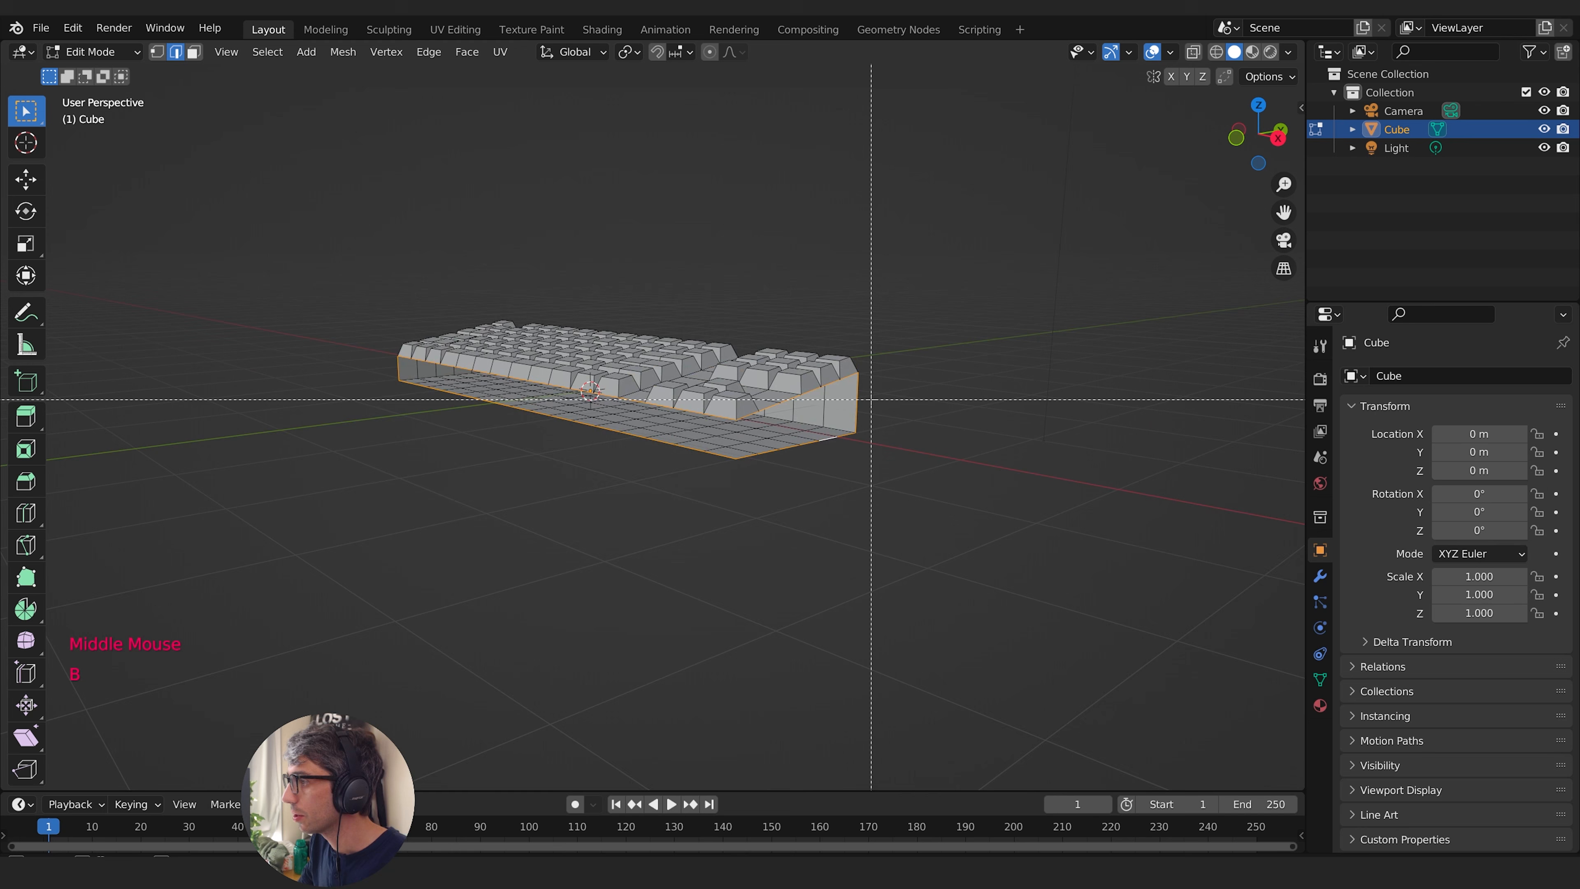
key(Escape)
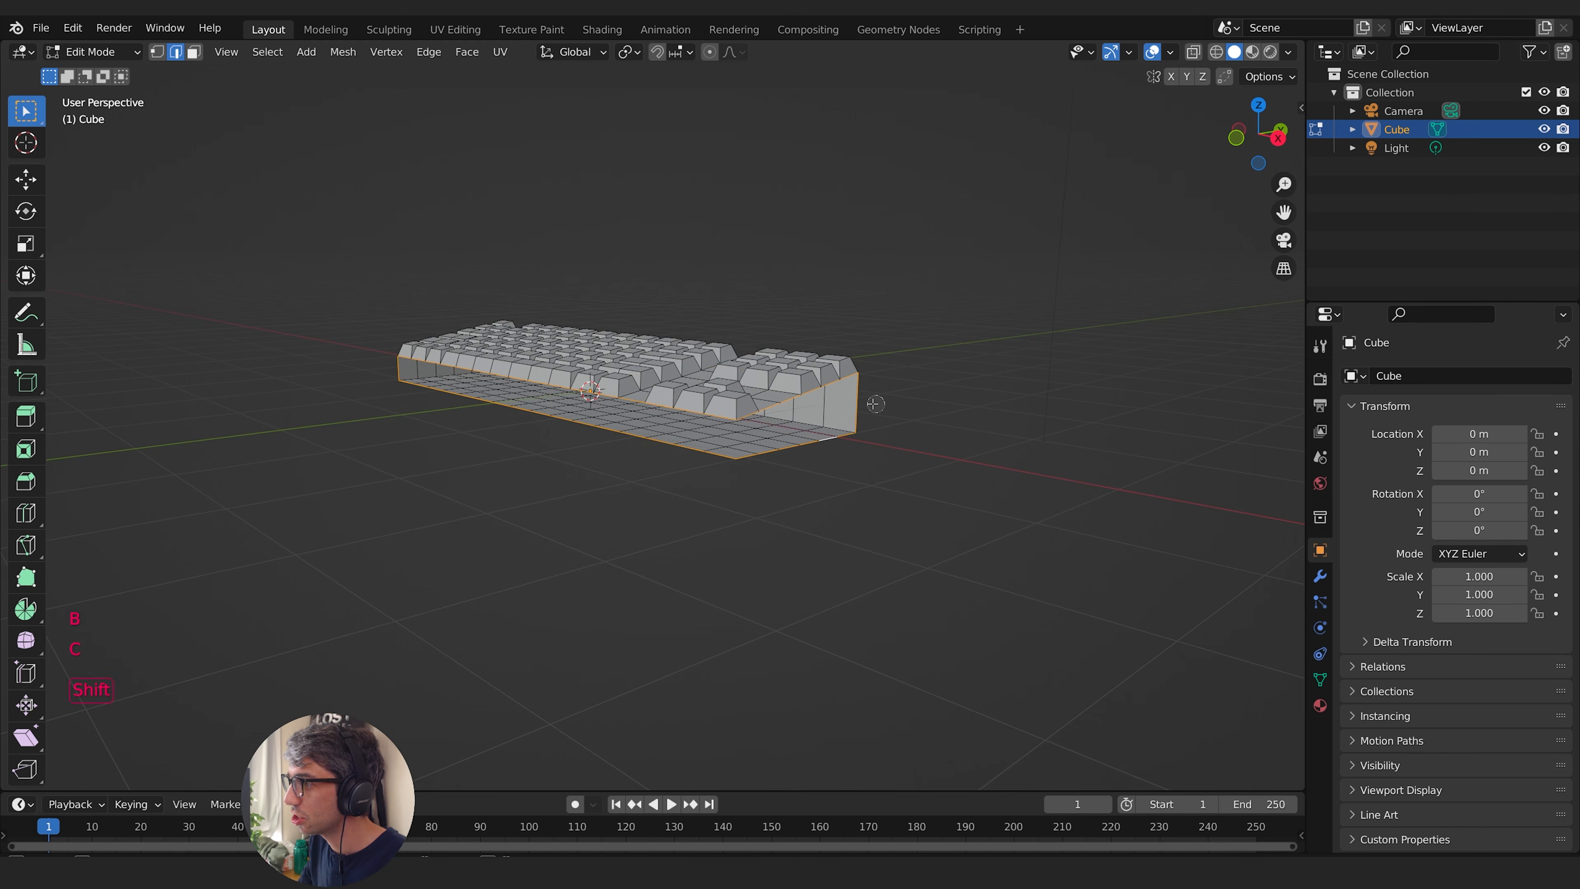
middle_drag(945, 430, 867, 529)
key(c)
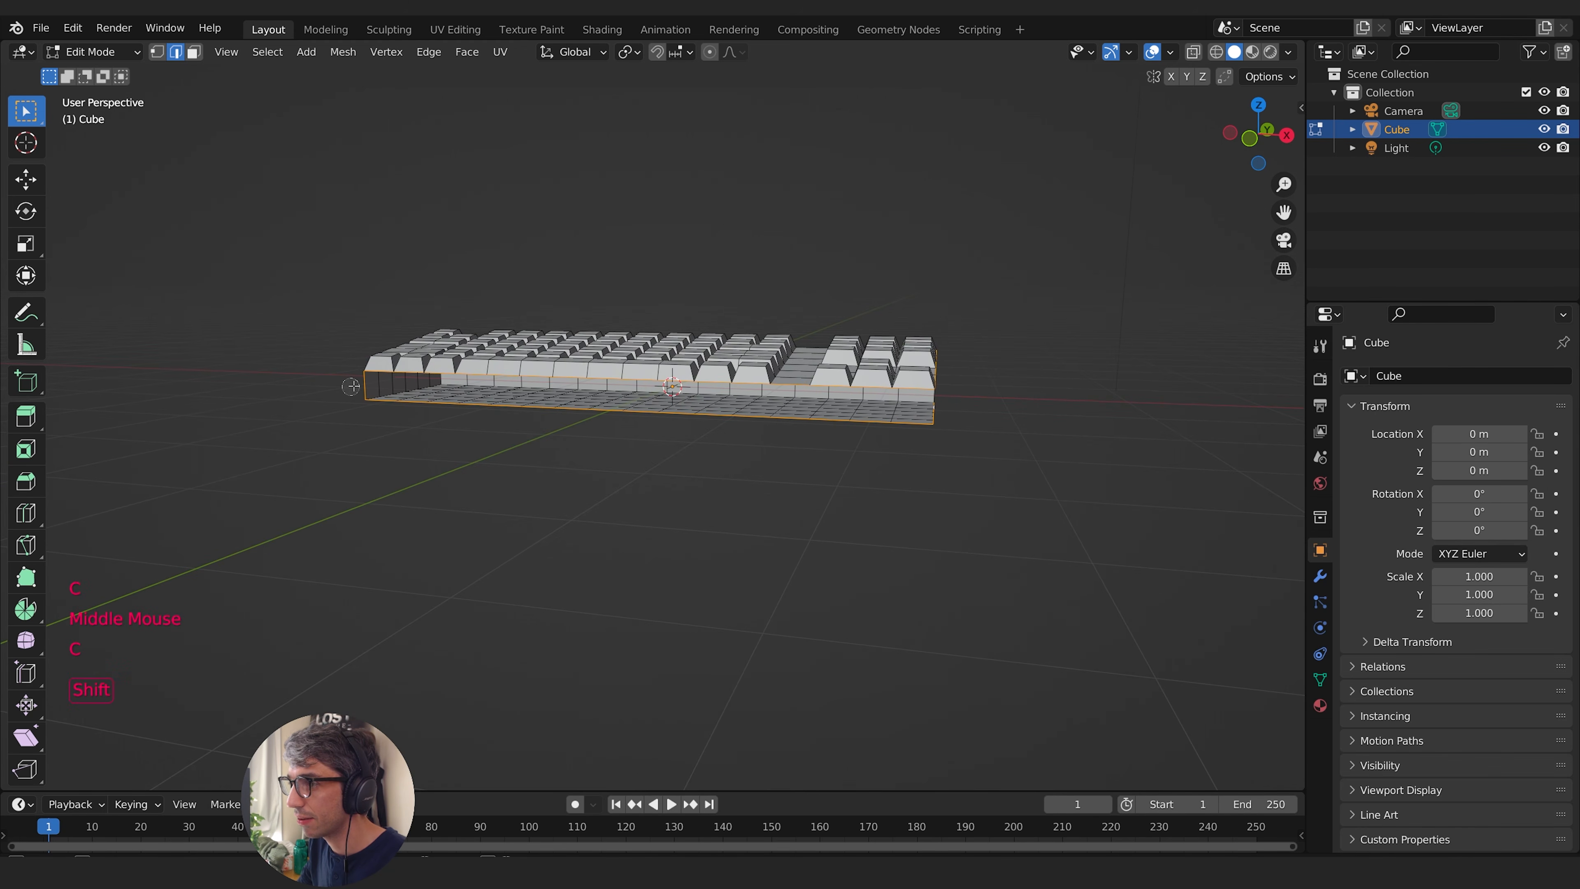
shift+click(358, 385)
key(Escape)
middle_drag(334, 417, 441, 406)
middle_drag(865, 408, 828, 391)
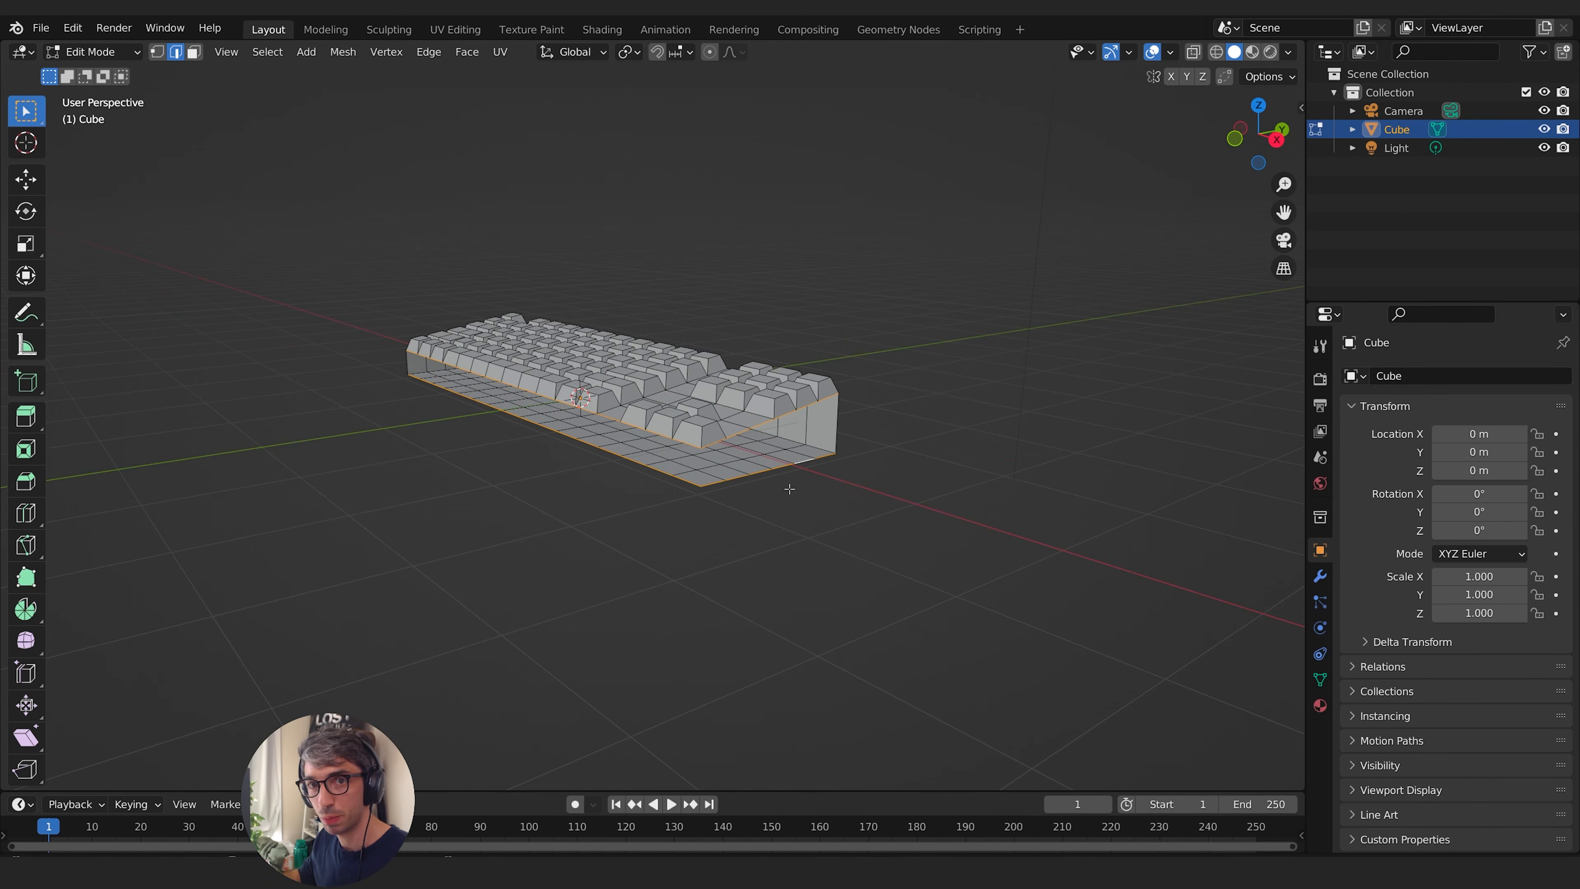
- Close the open front and right sides by applying Bridge Edge Loops to the selected boundary edges
key(F3)
text(b)
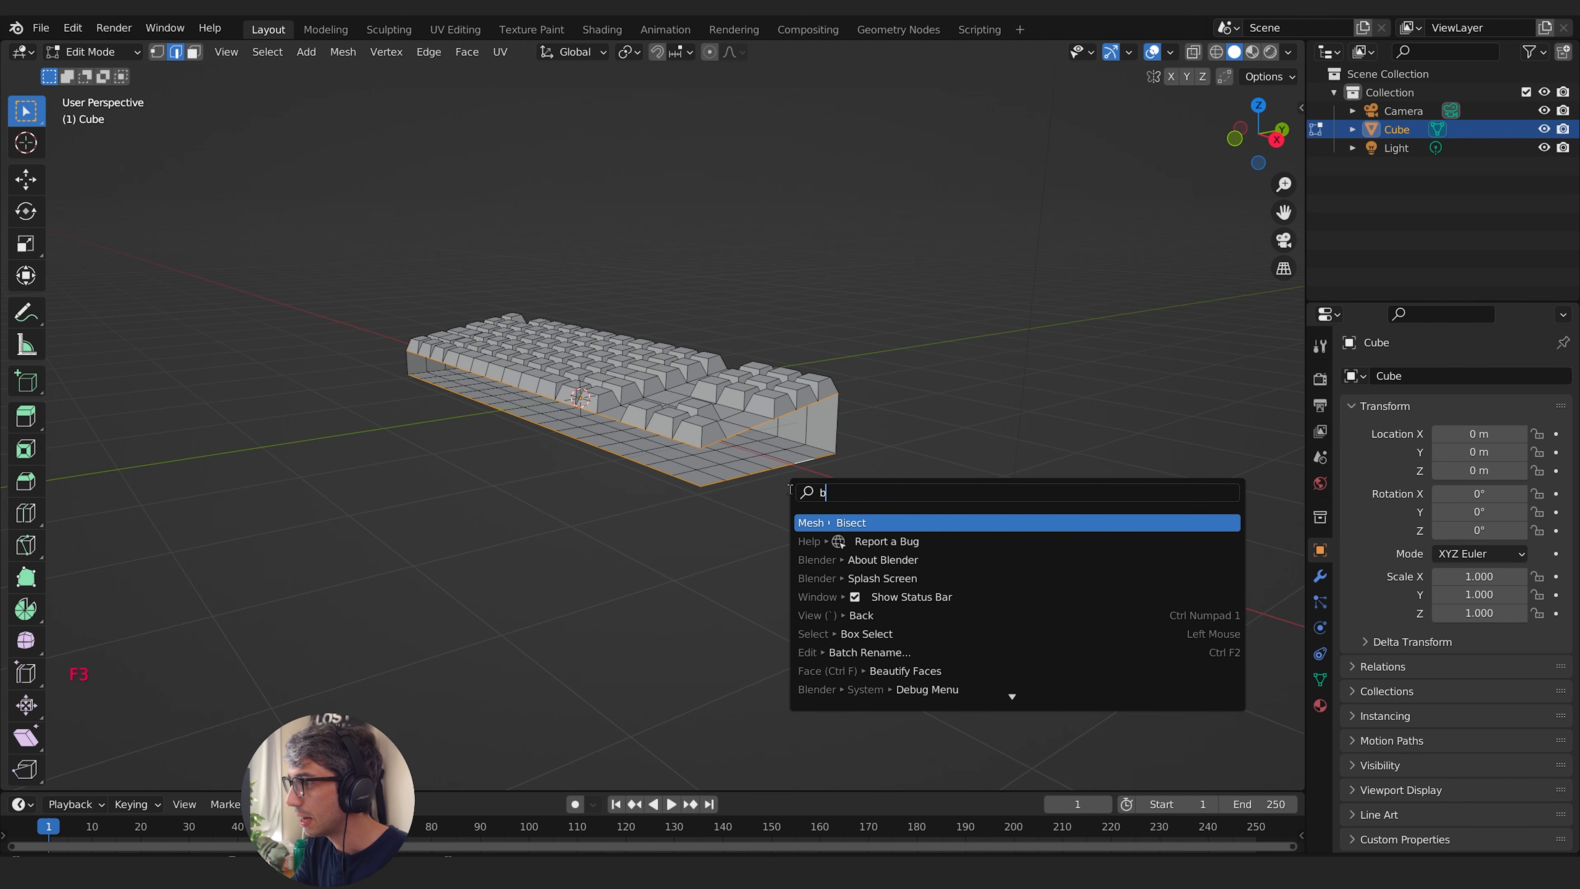
text(ridge)
key(Return)
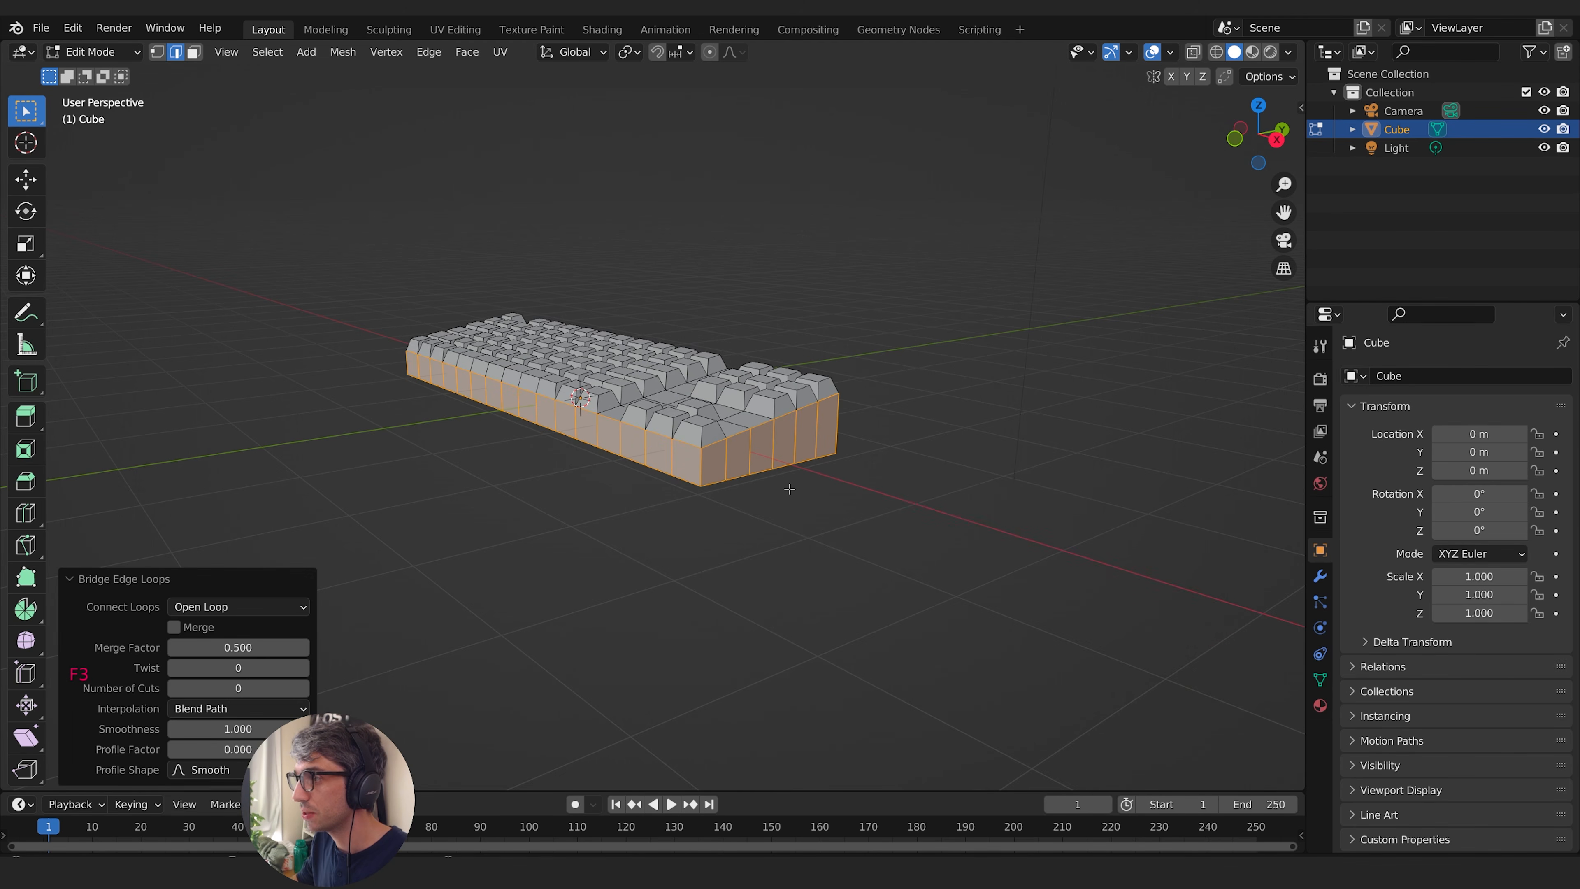
middle_drag(790, 490, 912, 446)
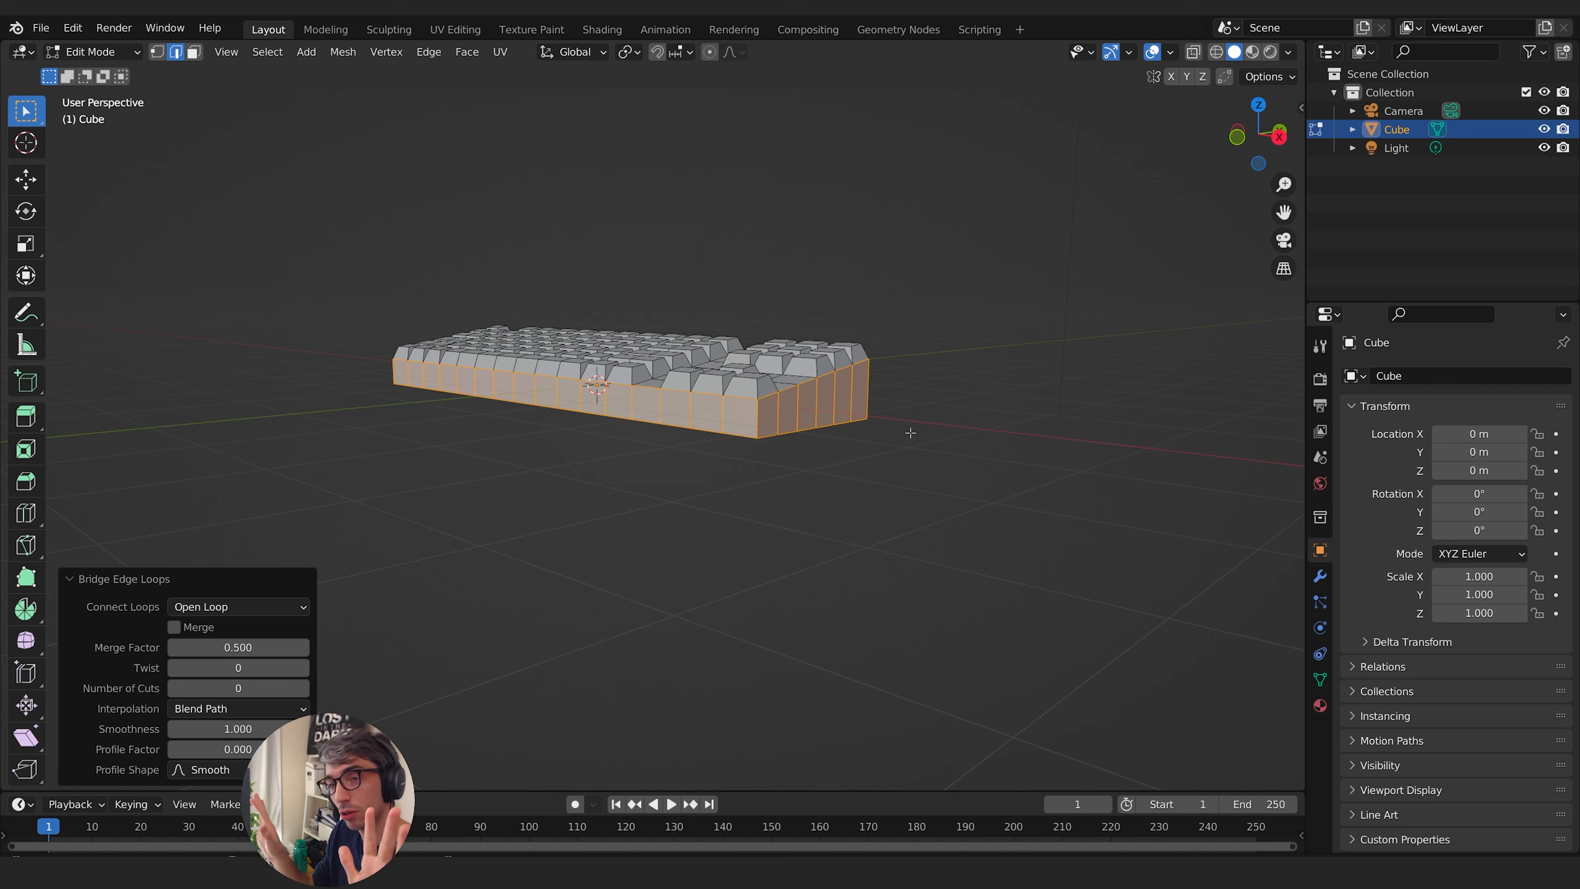
middle_drag(904, 377, 953, 395)
- Select the whole keyboard mesh and stretch it along the global Y axis
key(Tab)
key(Tab)
key(Tab)
key(Tab)
key(a)
middle_drag(847, 433, 867, 376)
key(s)
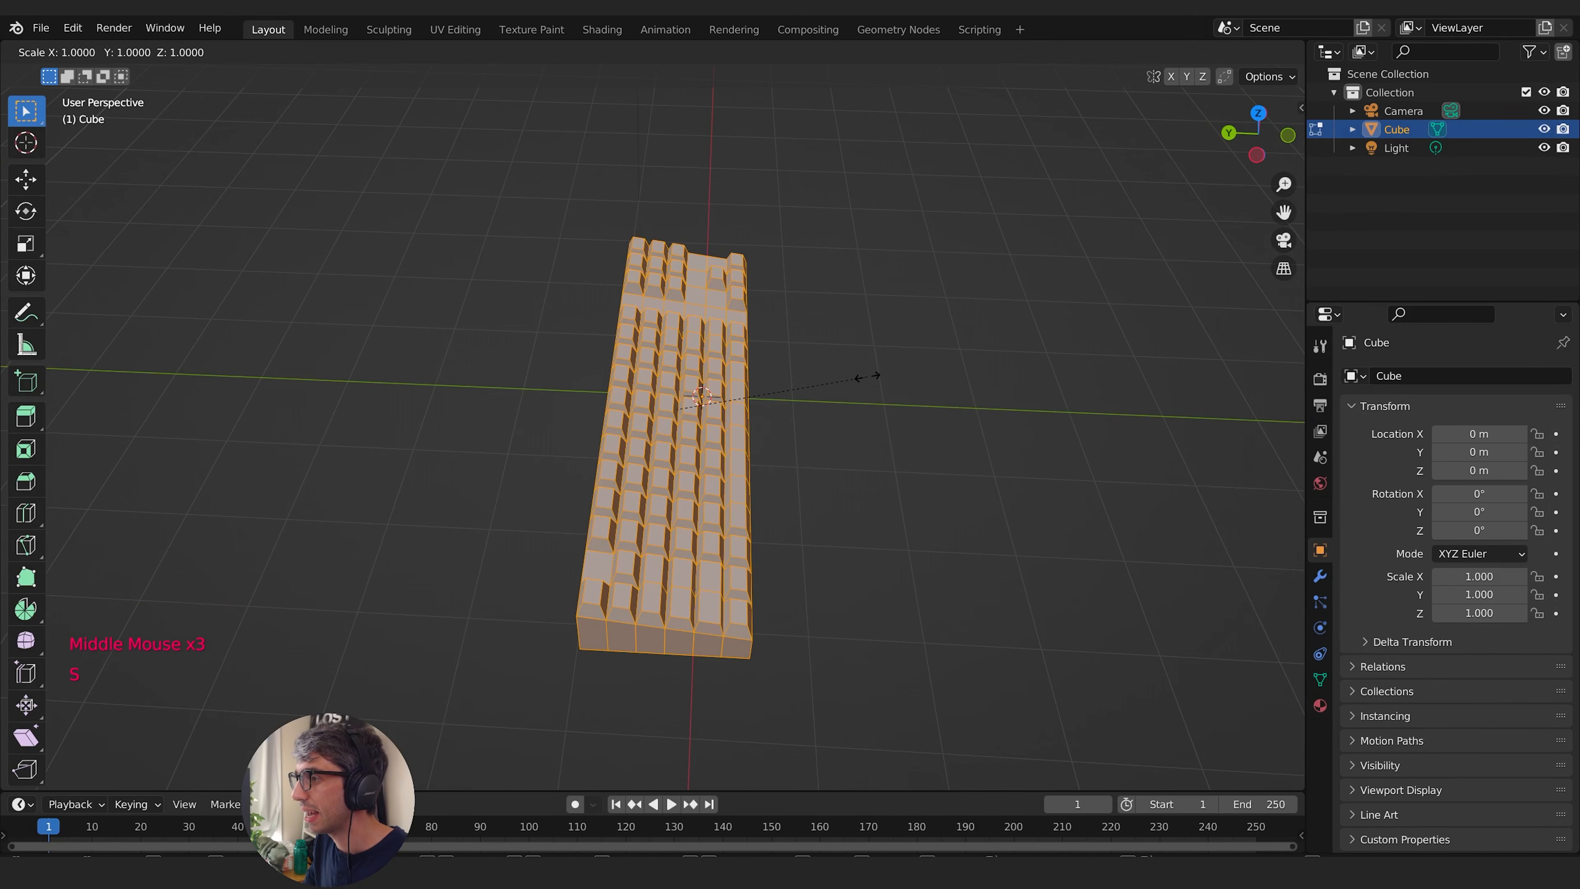
key(y)
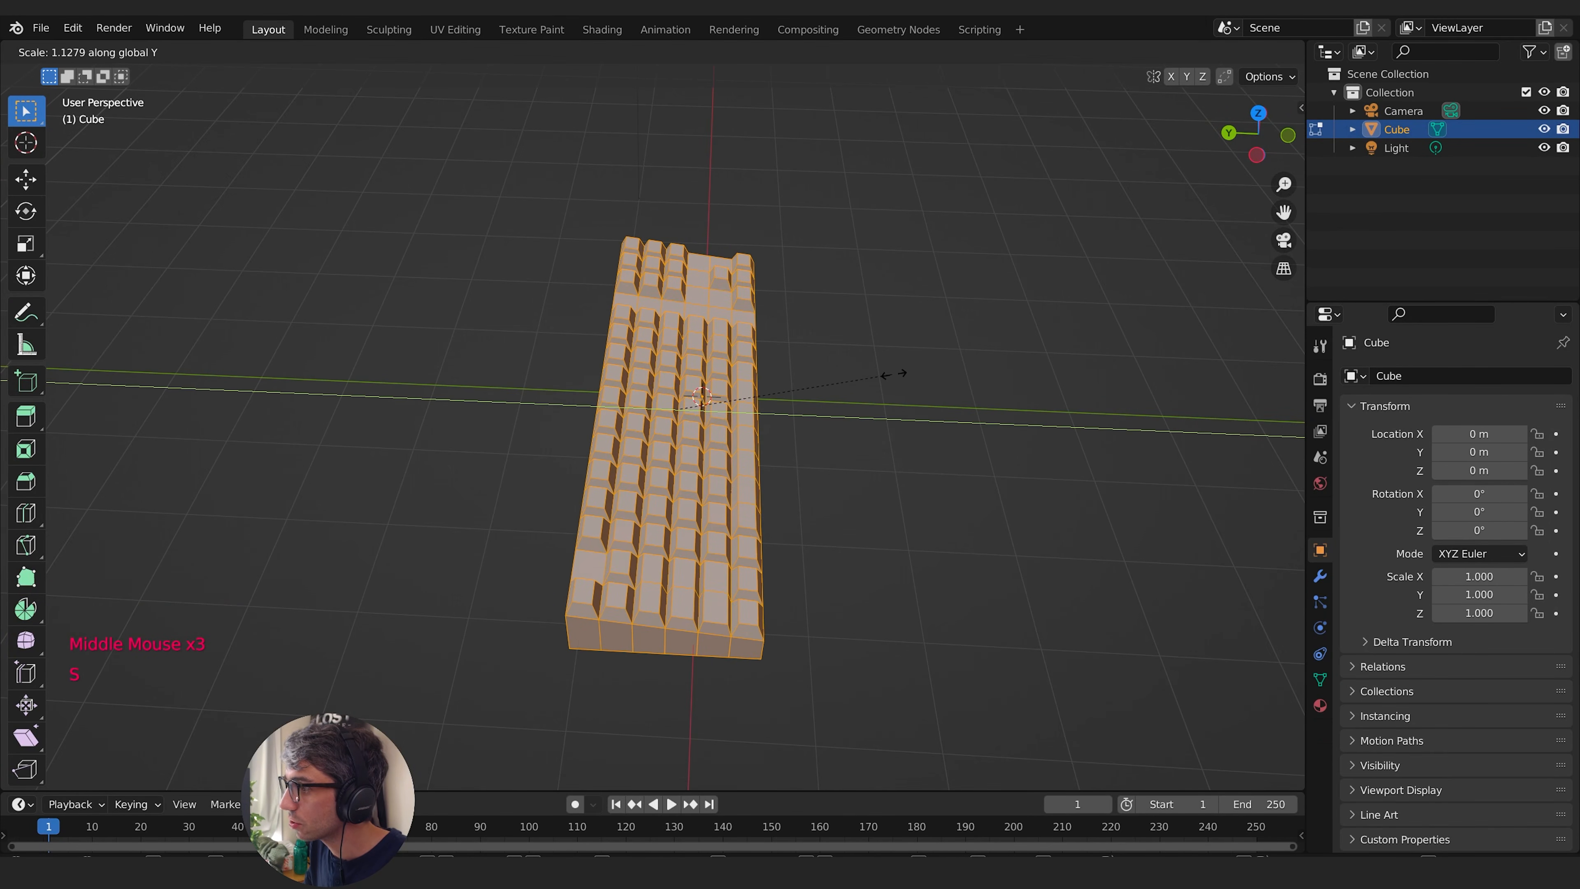
click(924, 378)
- Refine the keyboard's depth with a second scale along Y and check the proportions in Object Mode
middle_drag(924, 378, 863, 468)
key(s)
key(y)
click(844, 480)
key(Tab)
middle_drag(854, 534, 772, 536)
- In Edit Mode, switch to face selection and select the loop of wall faces around the keyboard's perimeter
key(Tab)
middle_drag(647, 538, 707, 499)
middle_drag(782, 361, 720, 484)
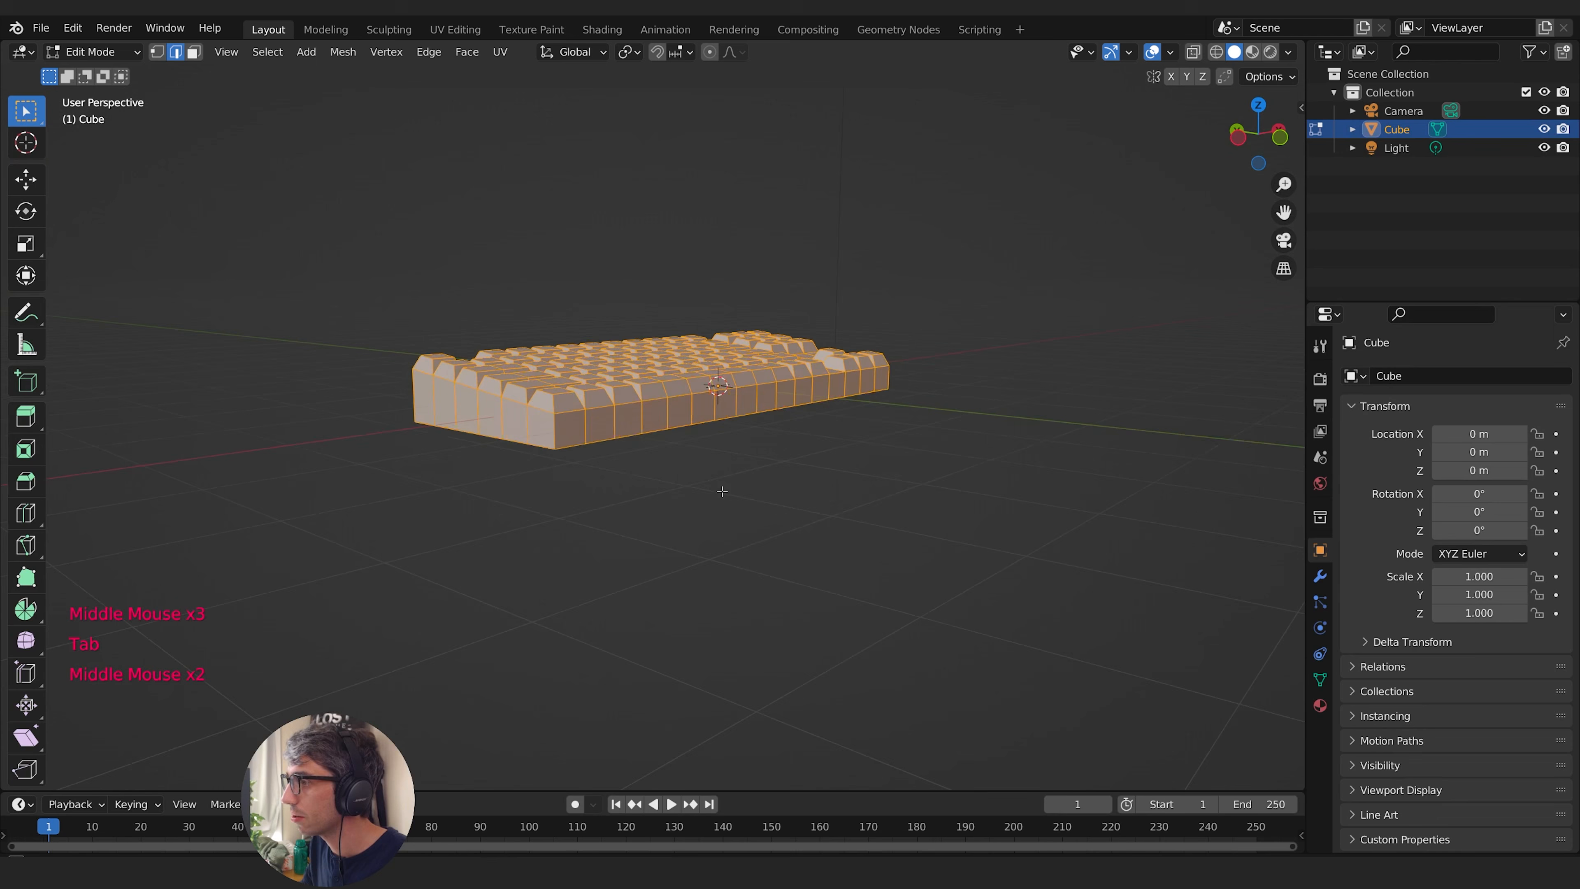
alt+click(556, 439)
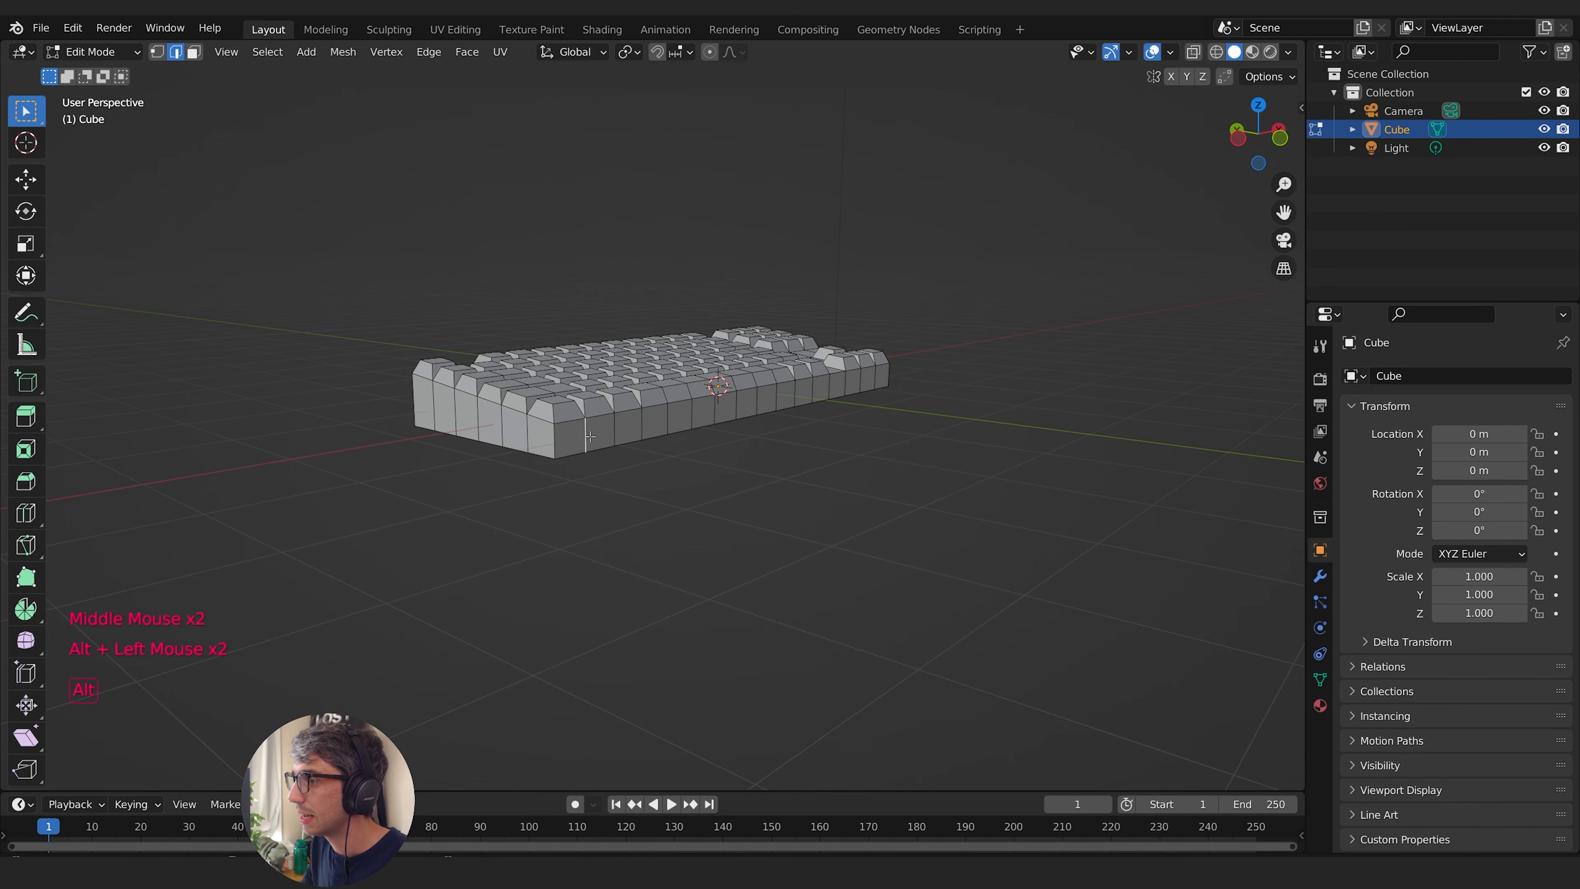
click(194, 52)
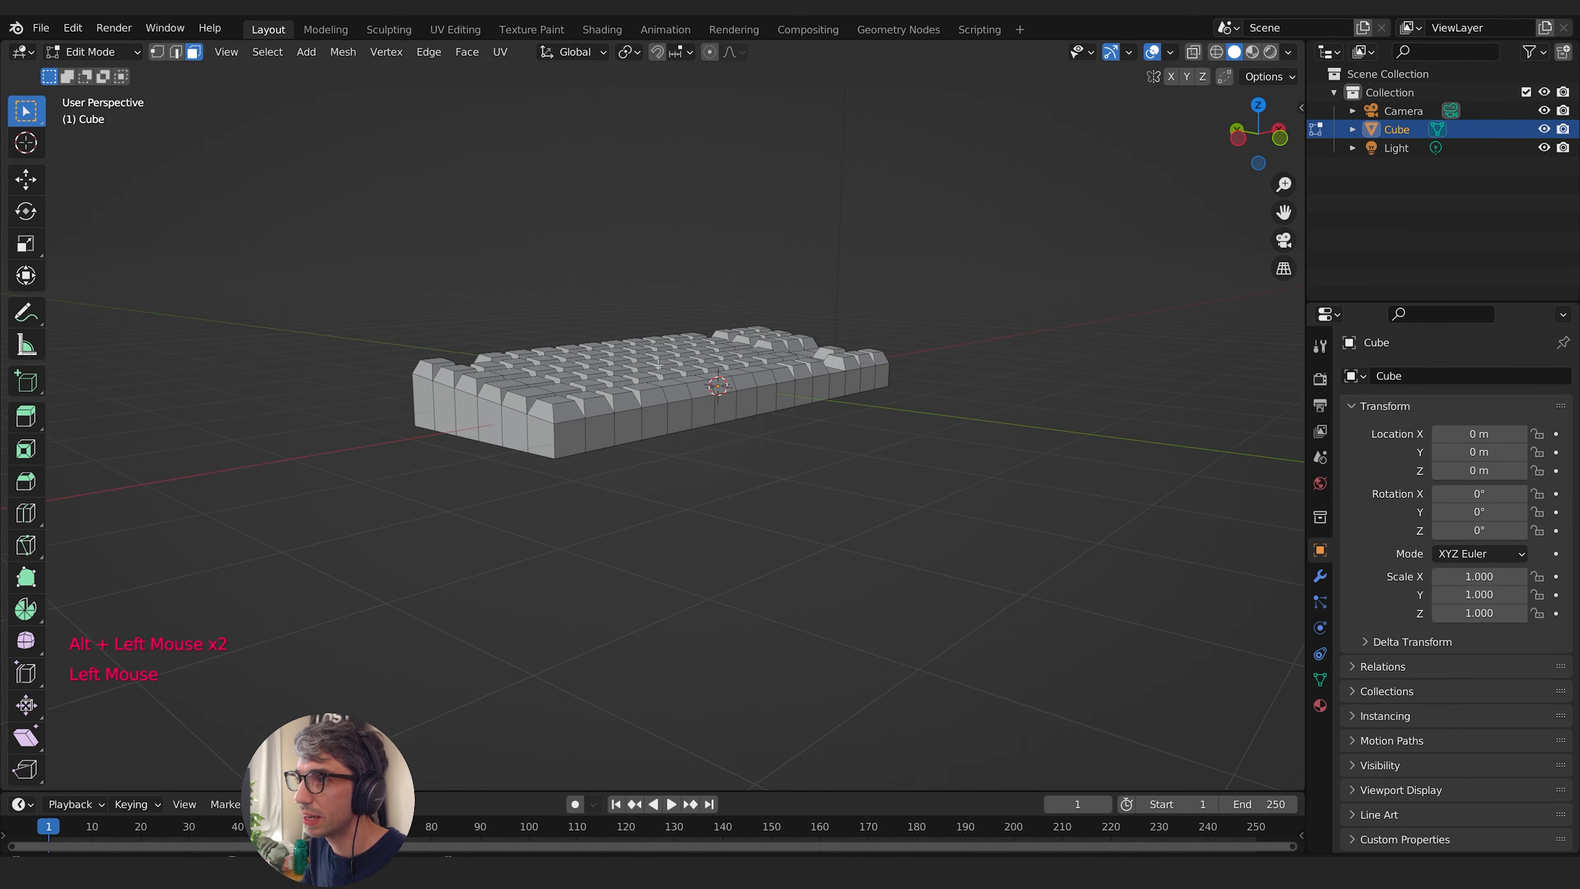
alt+click(585, 437)
middle_drag(584, 437, 987, 385)
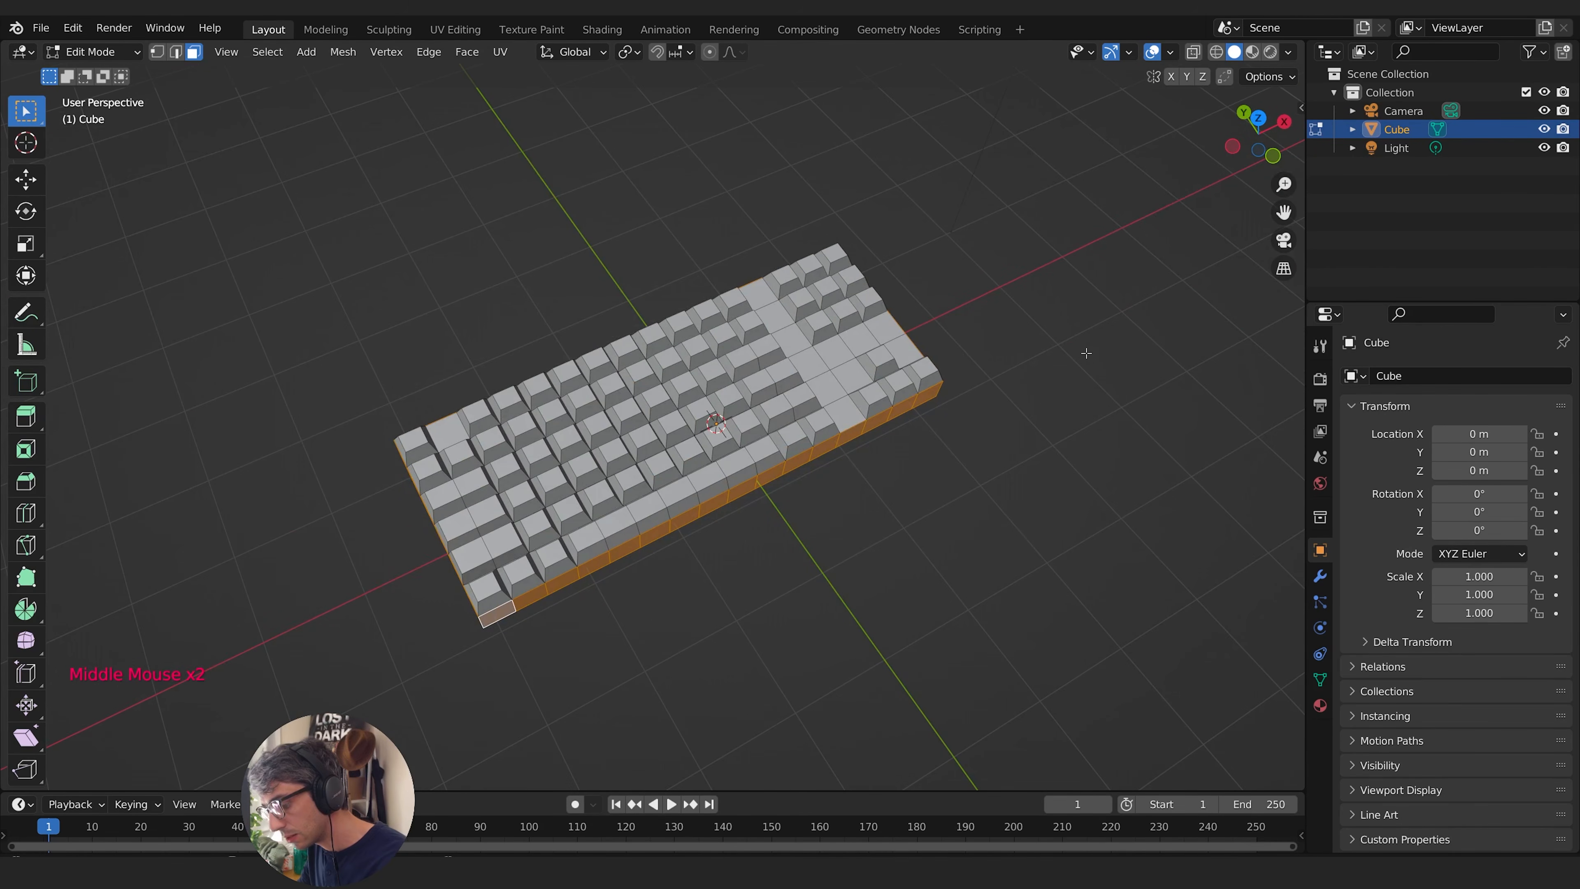
- Extrude the perimeter wall faces in place with zero offset
key(e)
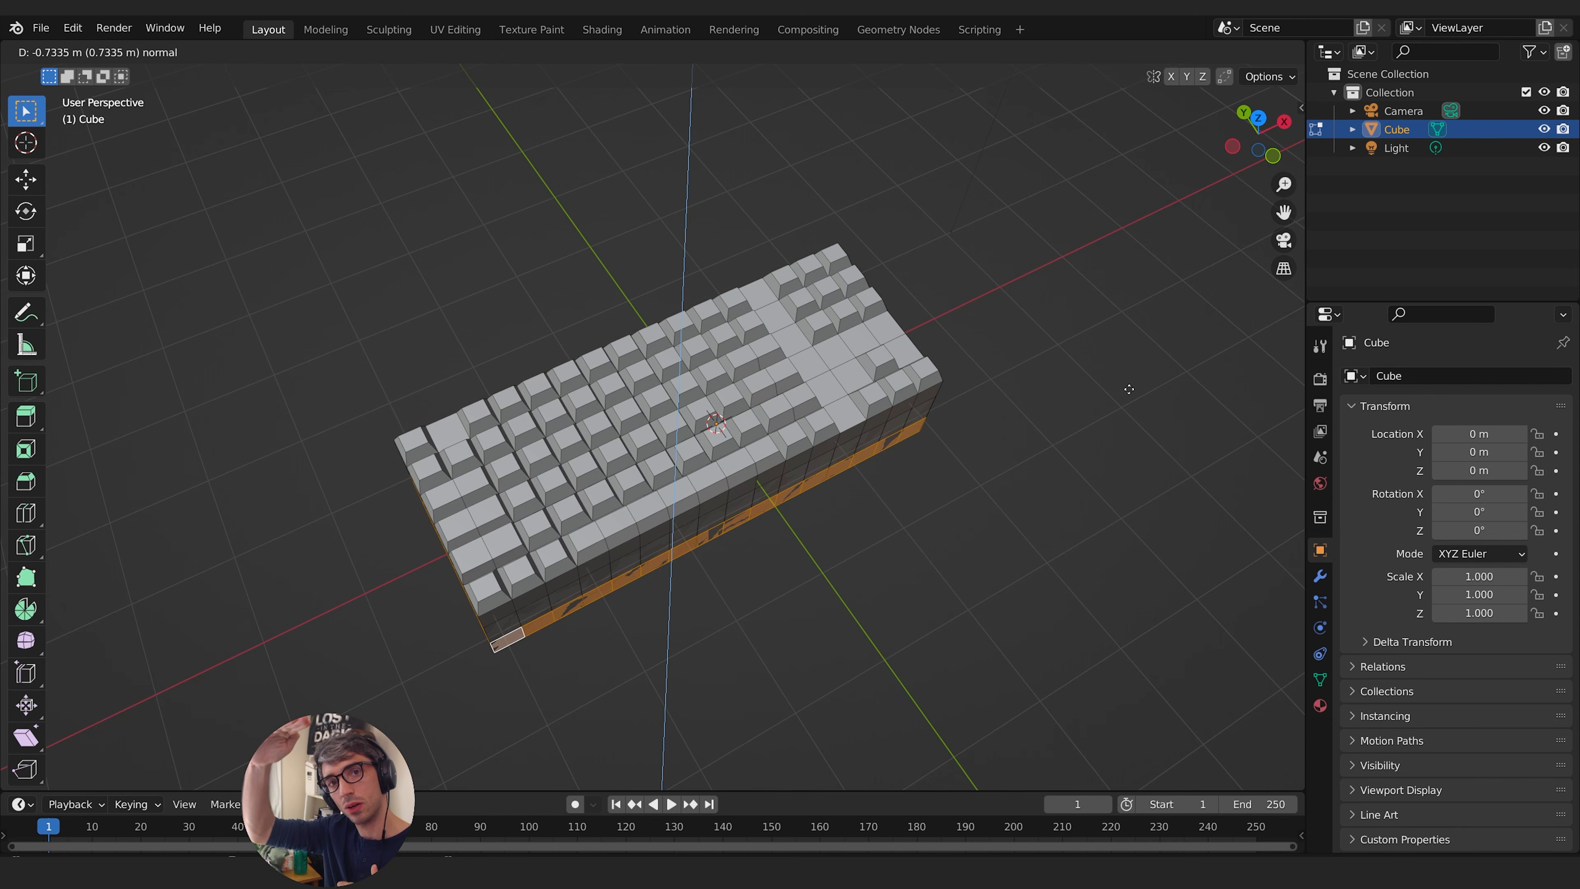
right_click(1130, 389)
middle_drag(1129, 389, 608, 469)
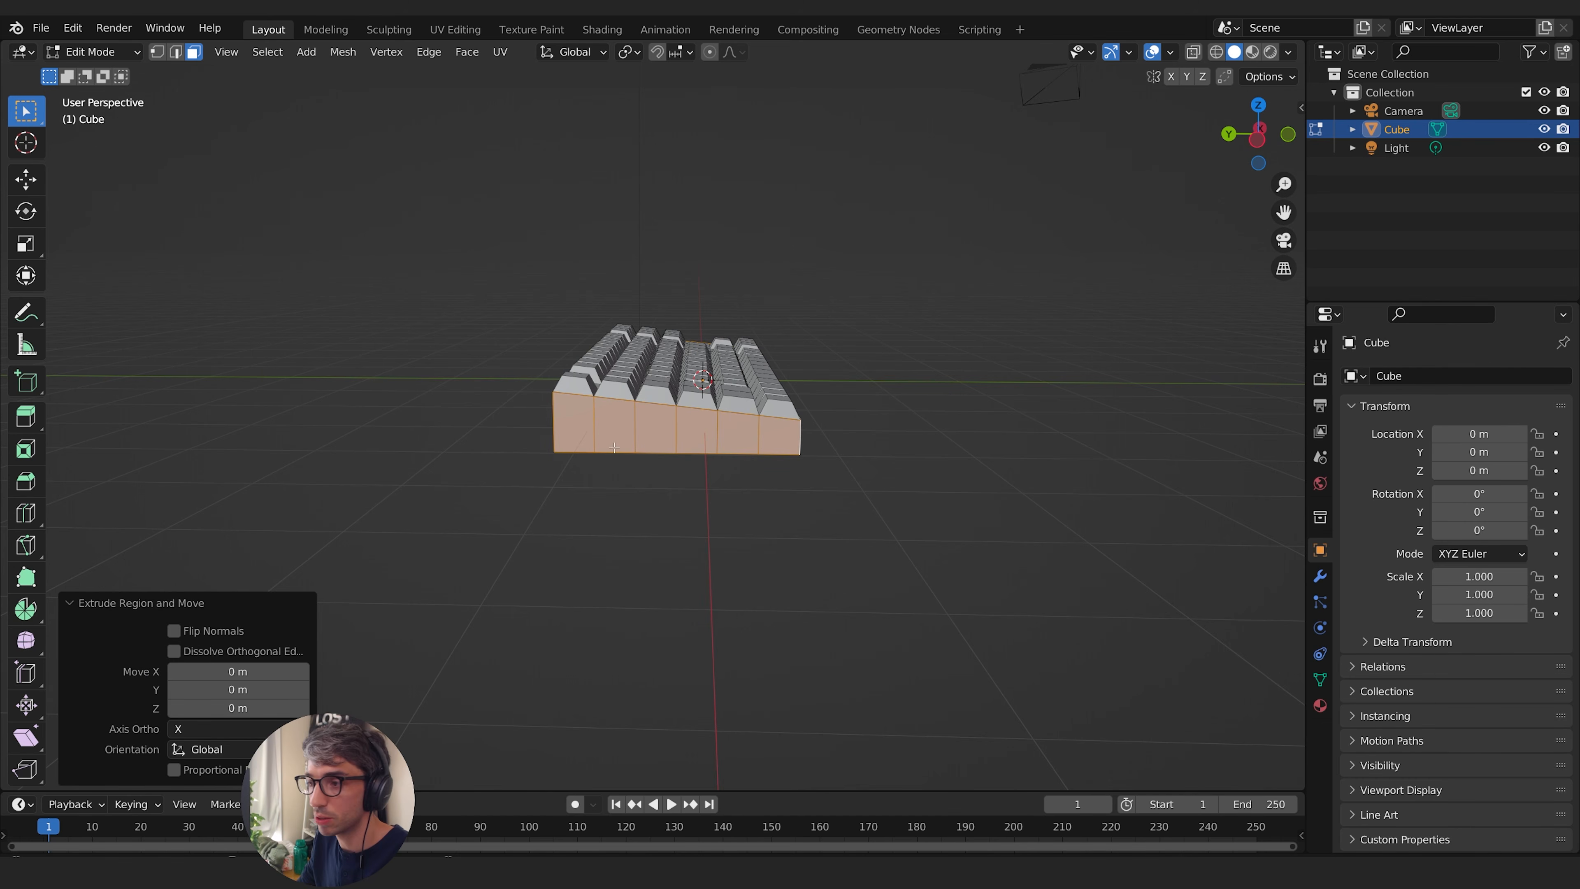
middle_drag(614, 447, 809, 405)
shift+middle_drag(808, 405, 881, 380)
- Try scaling the extruded perimeter faces uniformly to 1.585, and undo the scaling
key(s)
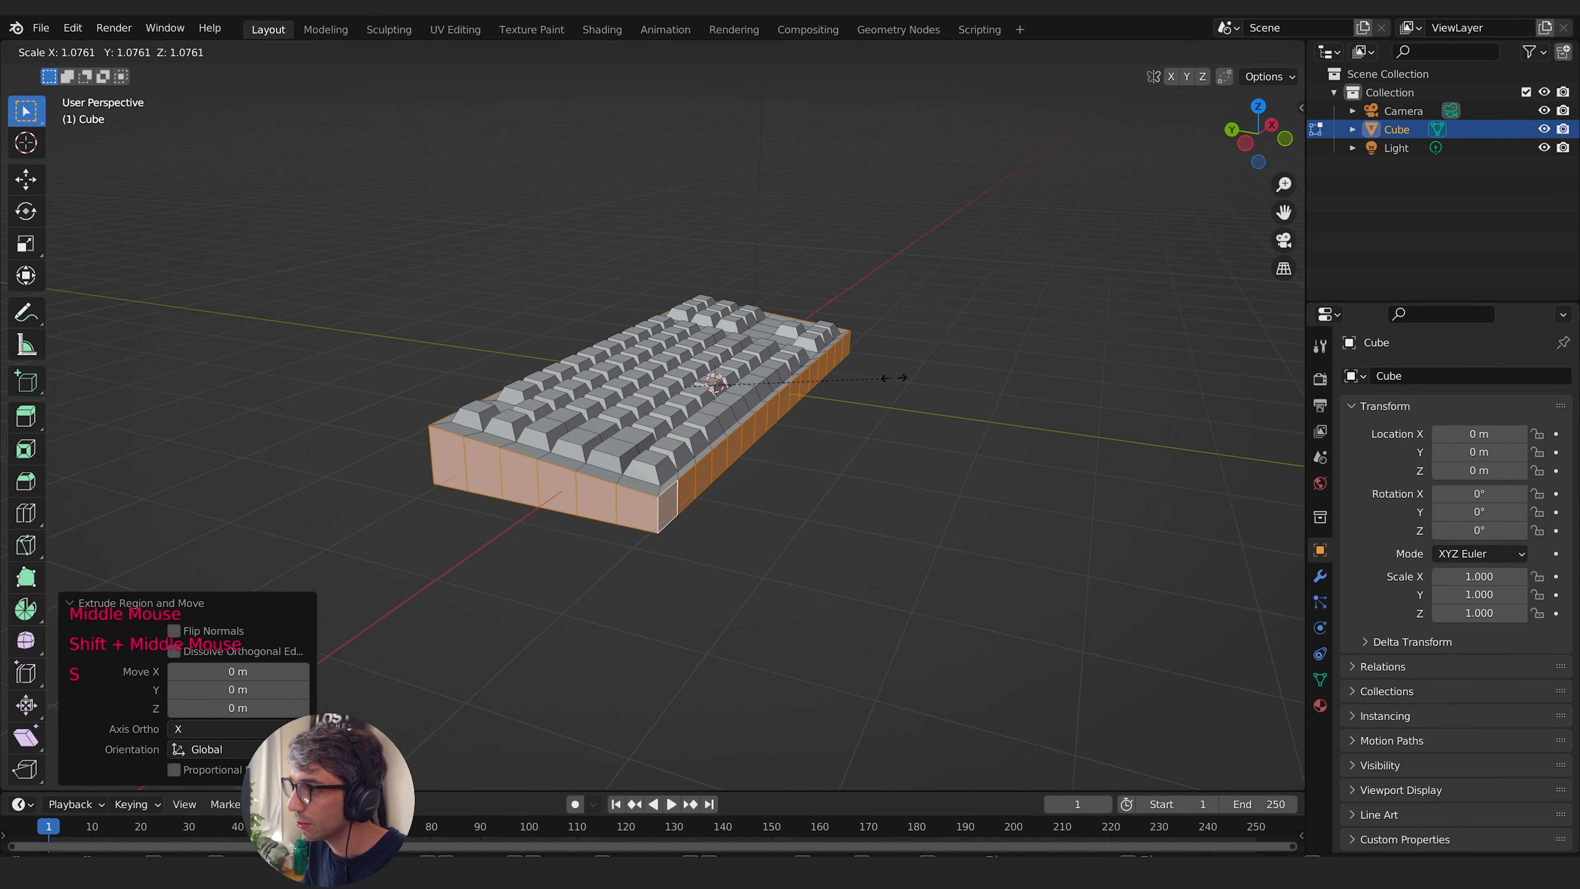
click(989, 378)
middle_drag(989, 377, 480, 298)
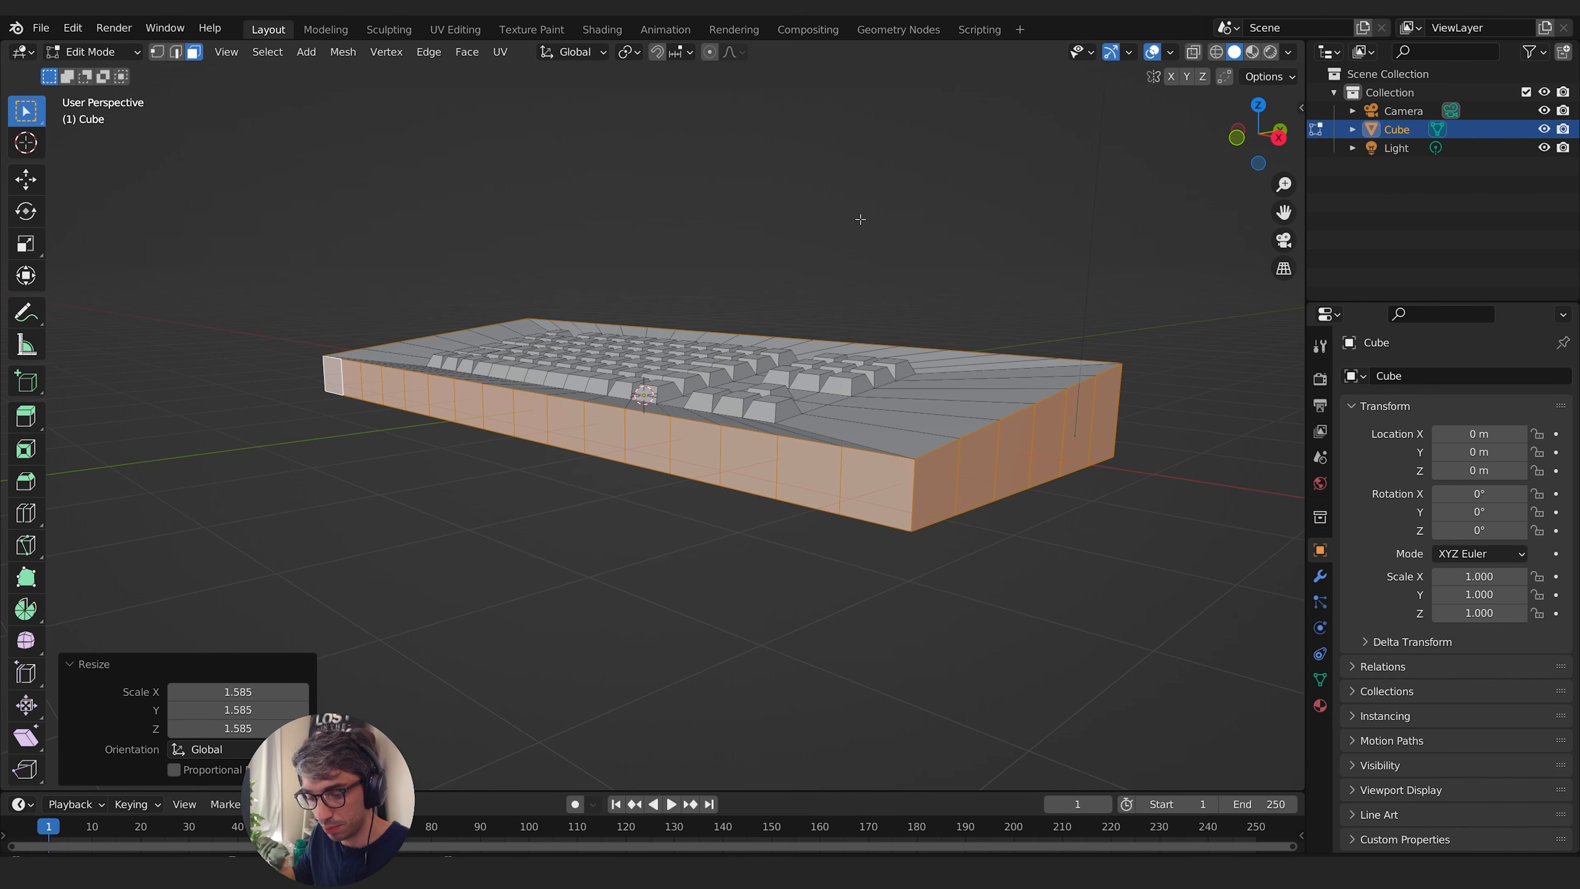
key(ctrl+z)
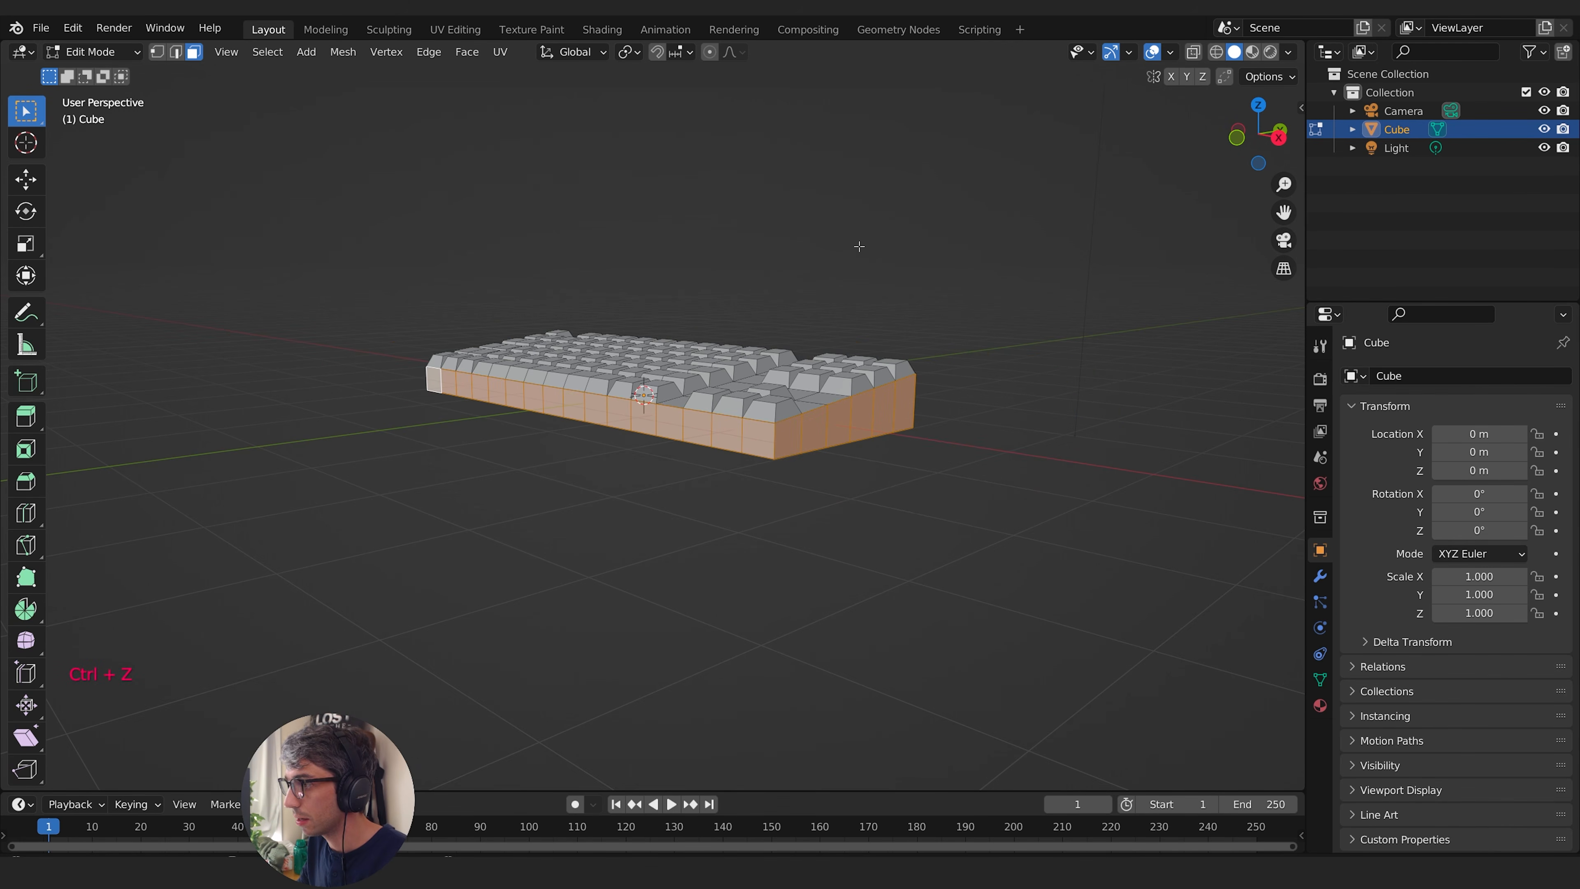
- Scale the extruded perimeter faces outward by about 1.041 in X and Y, excluding the Z axis
key(s)
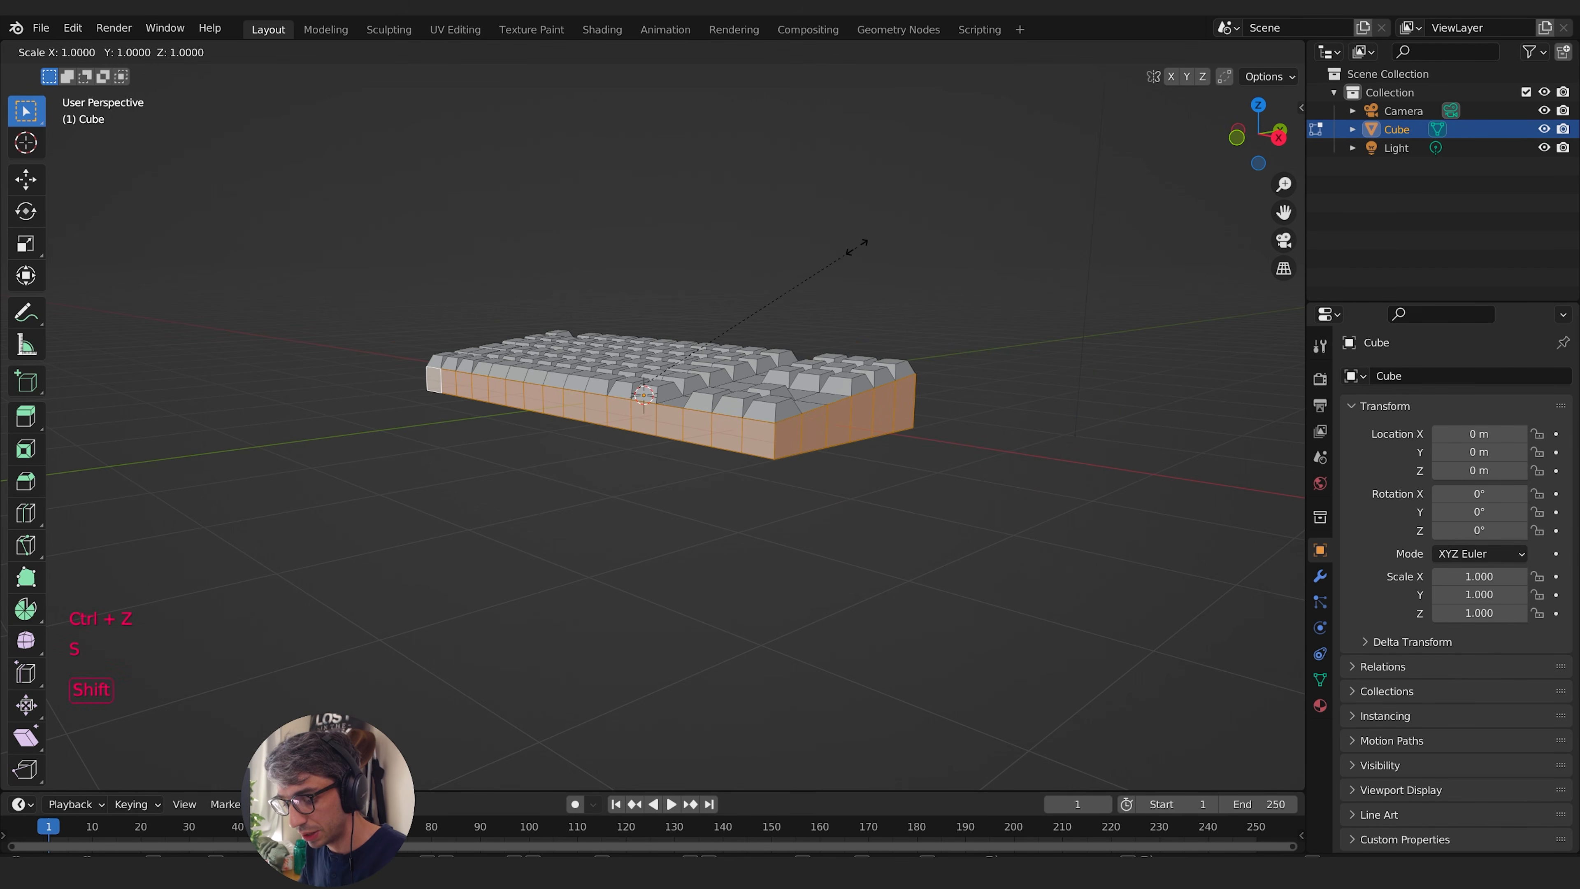
key(shift+z)
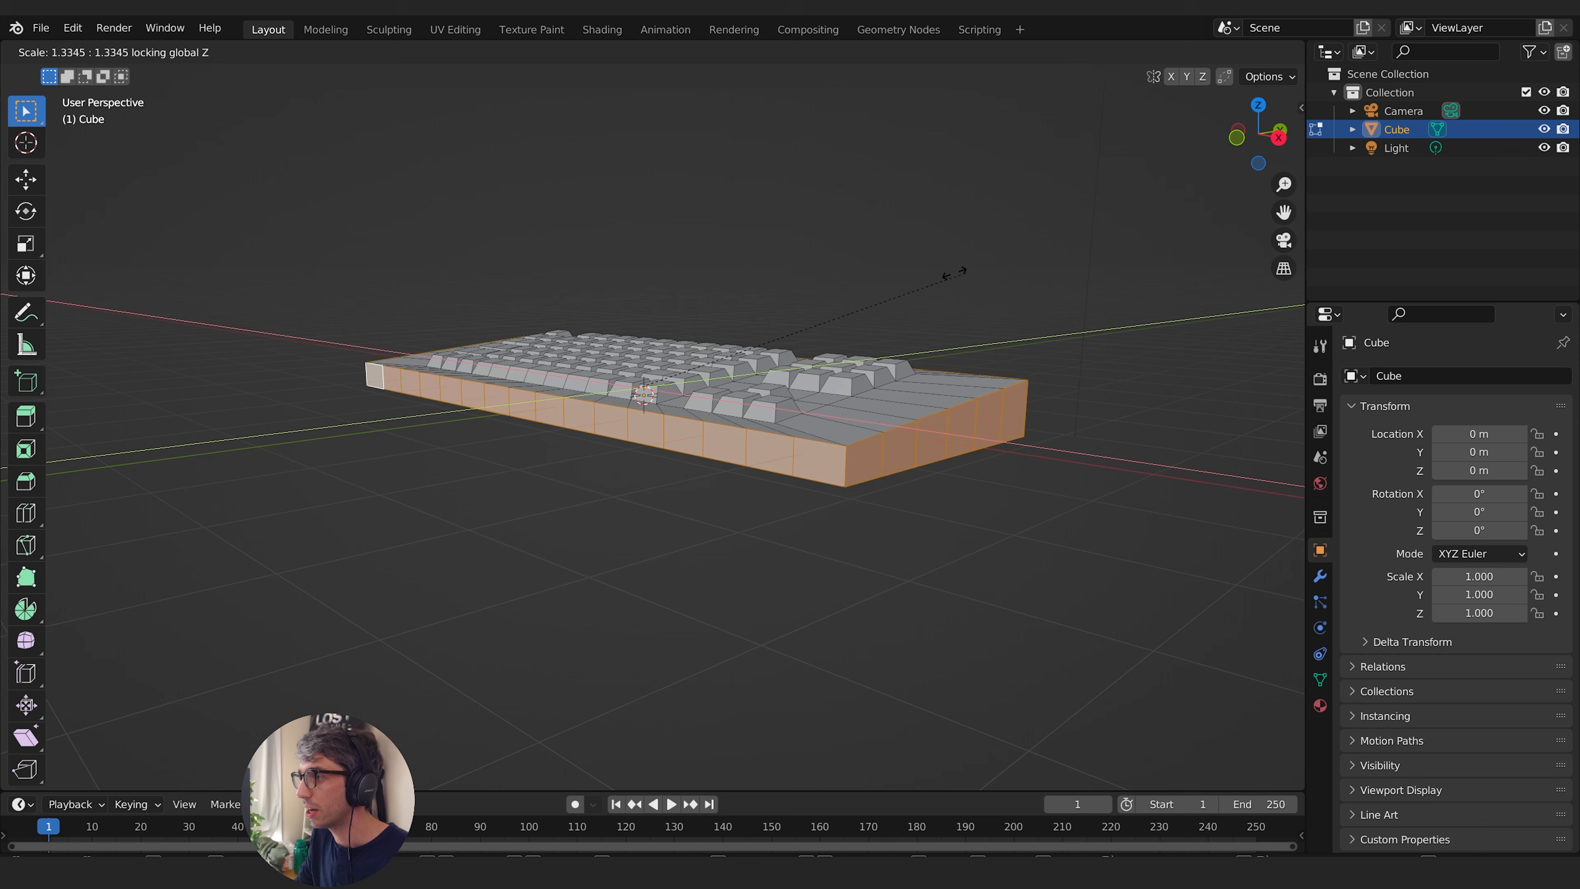
click(875, 272)
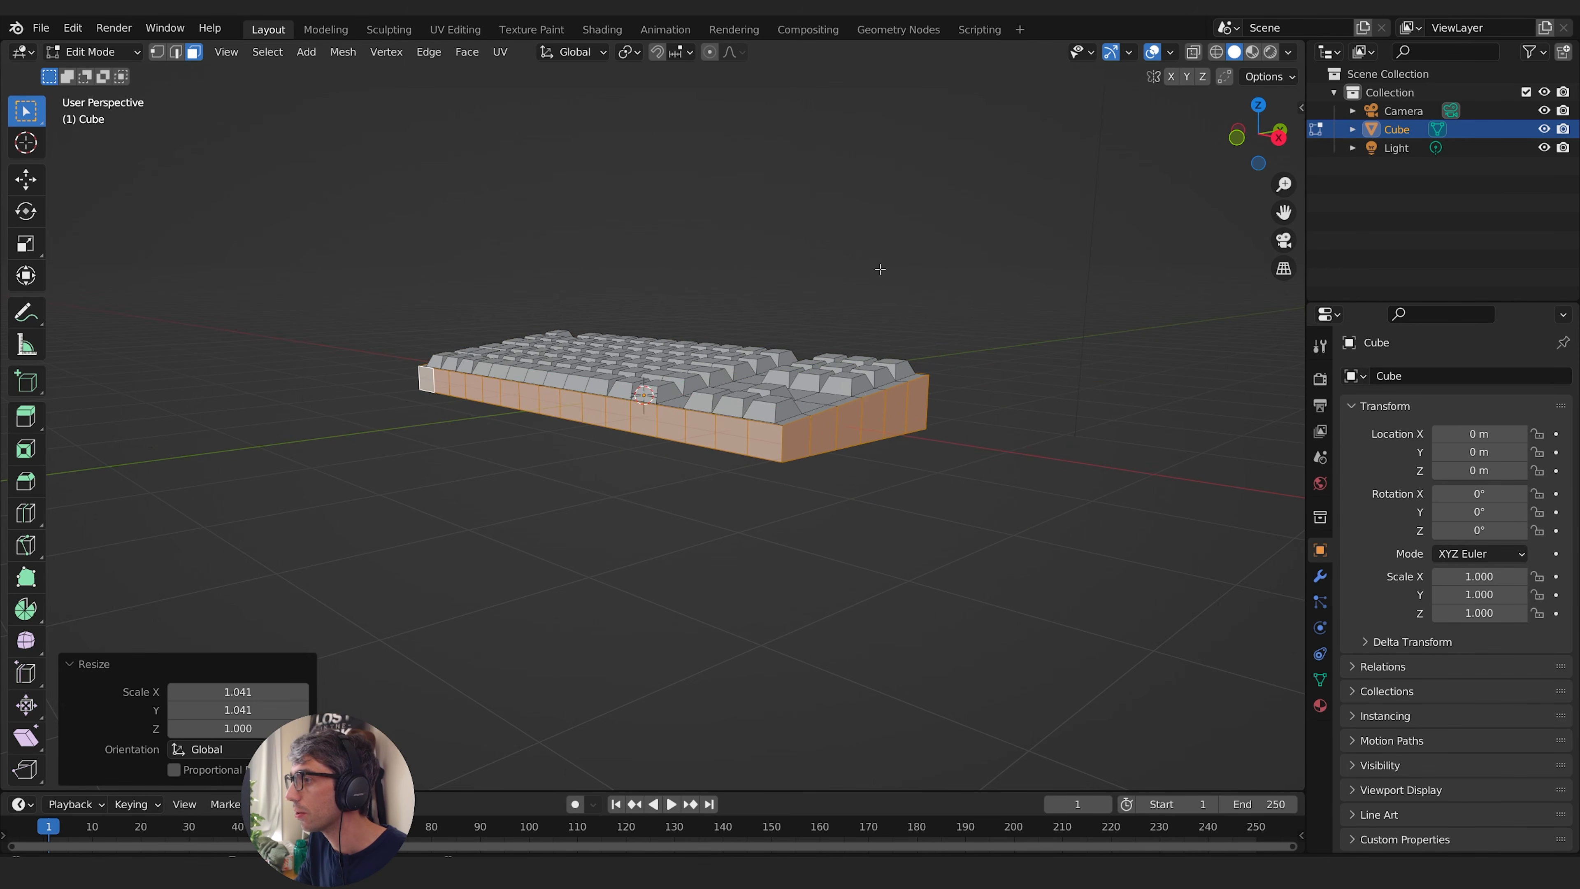
- Adjust the border's depth by scaling the perimeter faces along Y, and check the case in Object Mode
middle_drag(875, 272, 1034, 268)
key(s)
key(y)
click(1045, 332)
key(Tab)
middle_drag(1034, 268, 847, 343)
middle_drag(846, 343, 883, 343)
shift+middle_drag(884, 342, 936, 324)
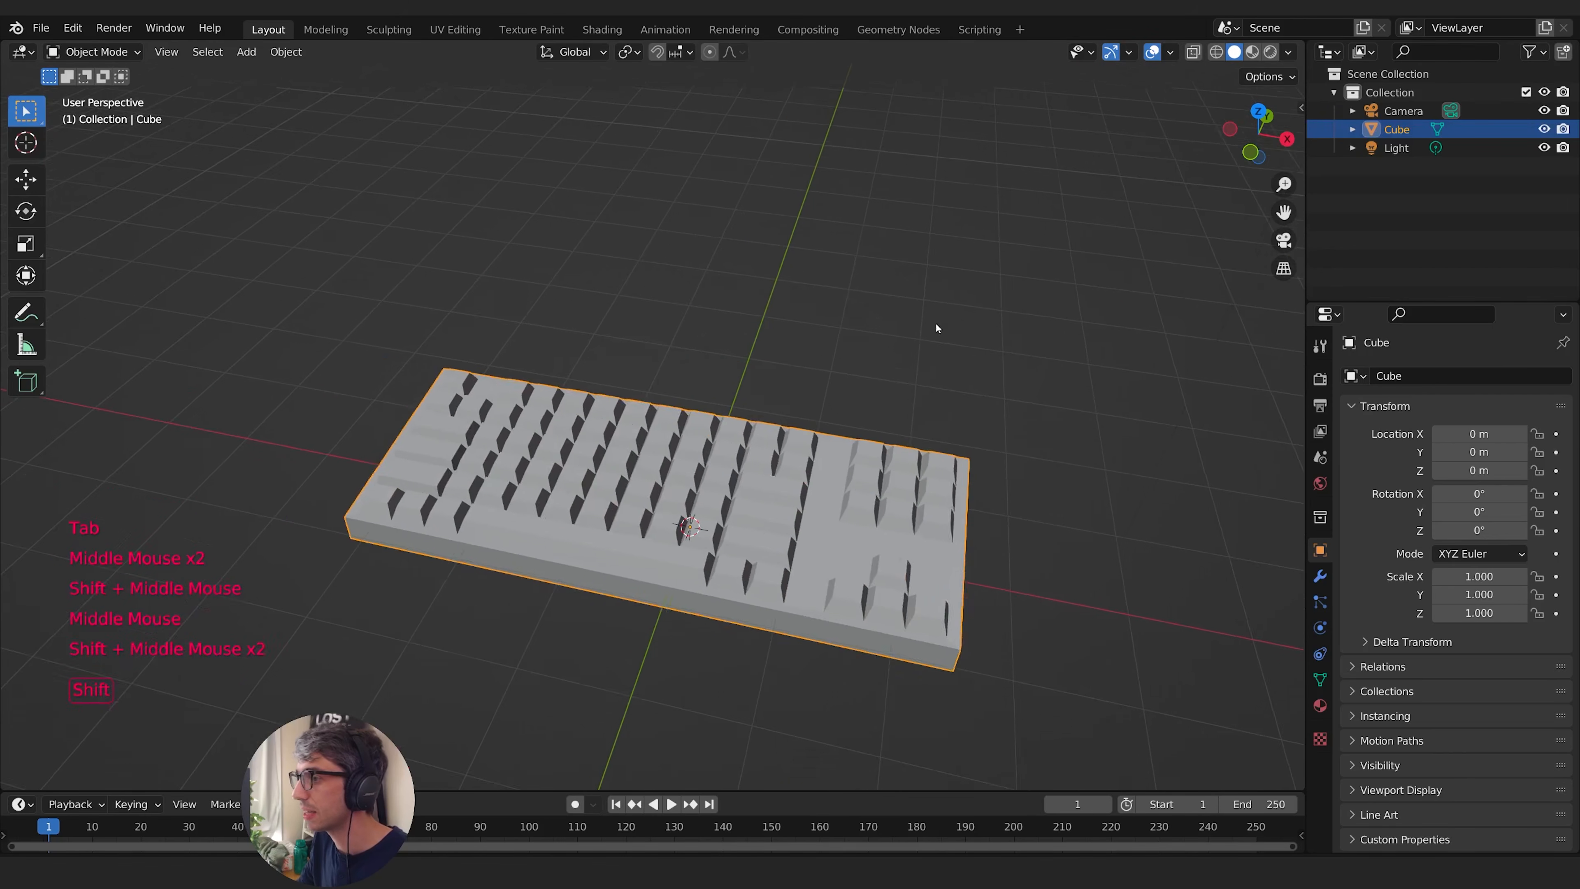
scroll(943, 310, up, 2)
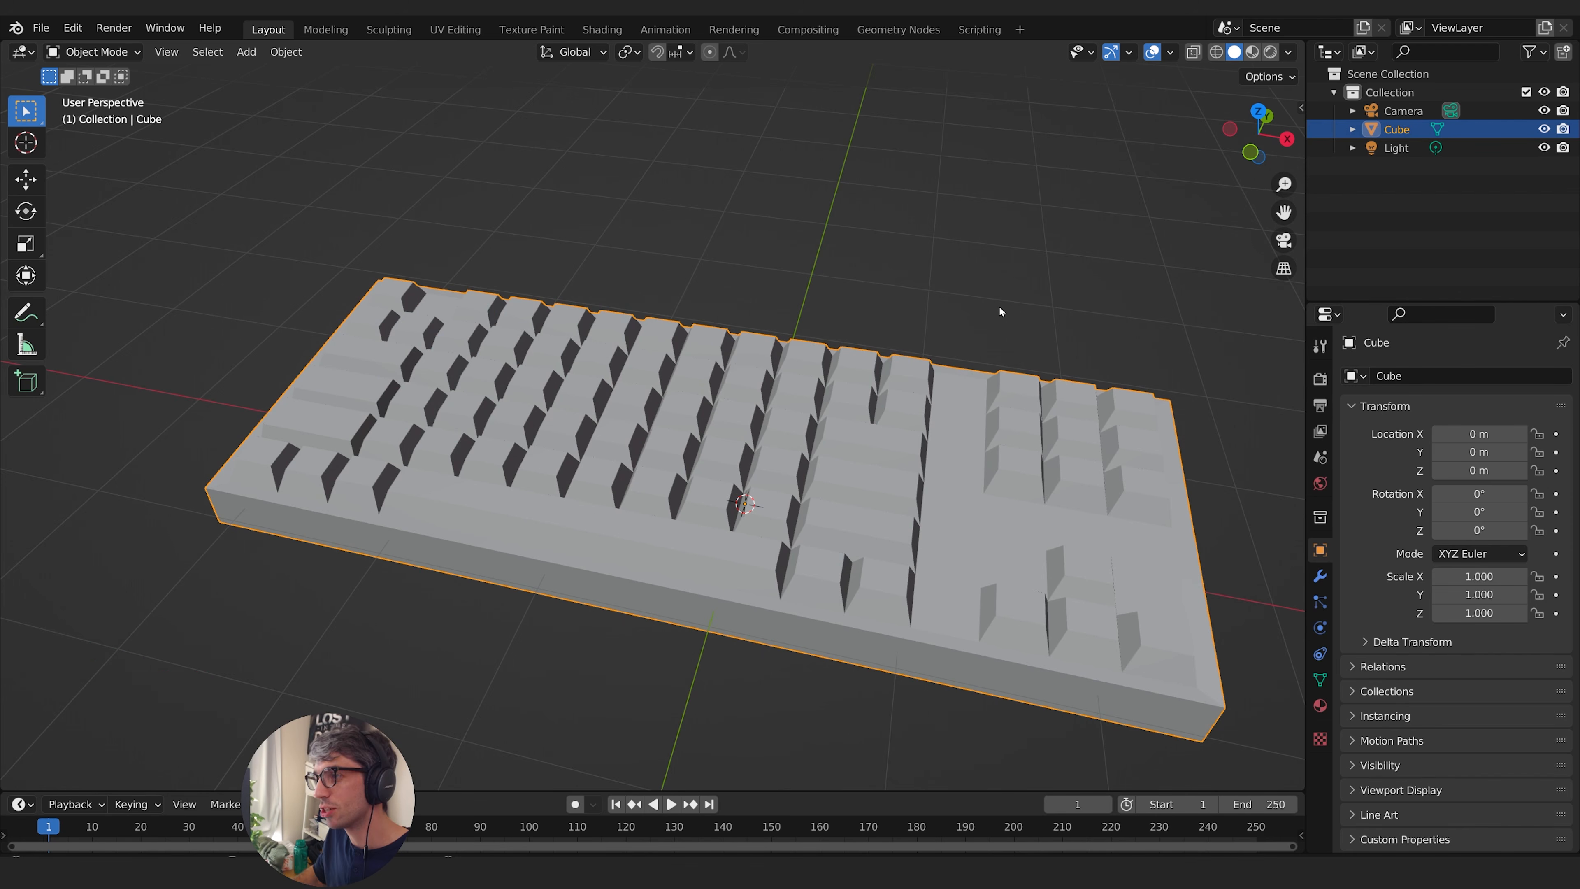
- Add a Bevel modifier to the keyboard with an amount of 0.007 m
click(1322, 576)
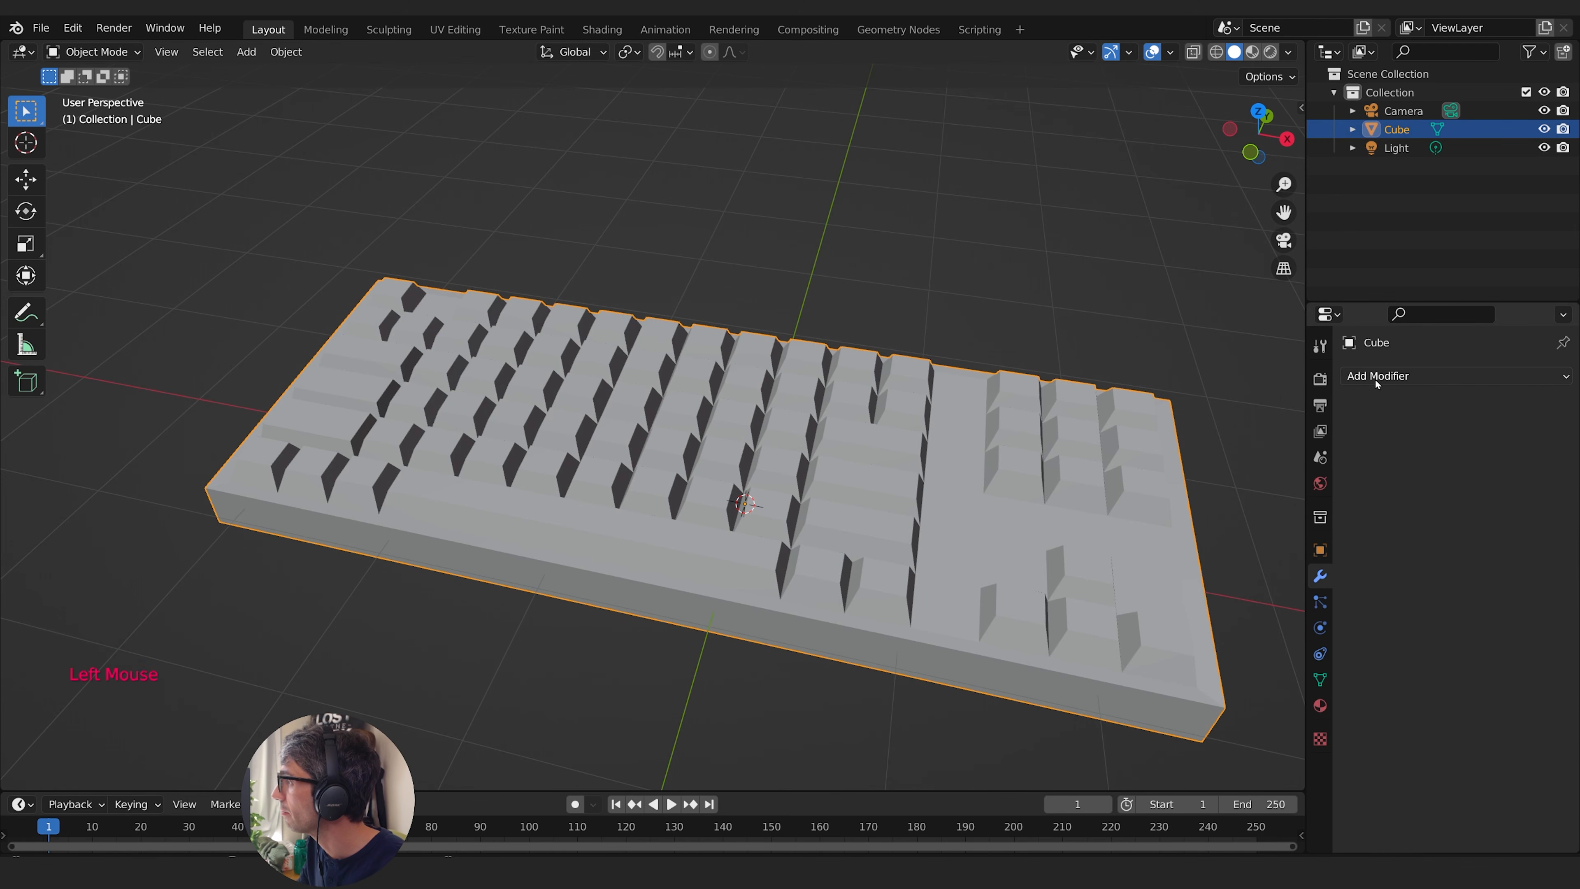
click(1424, 375)
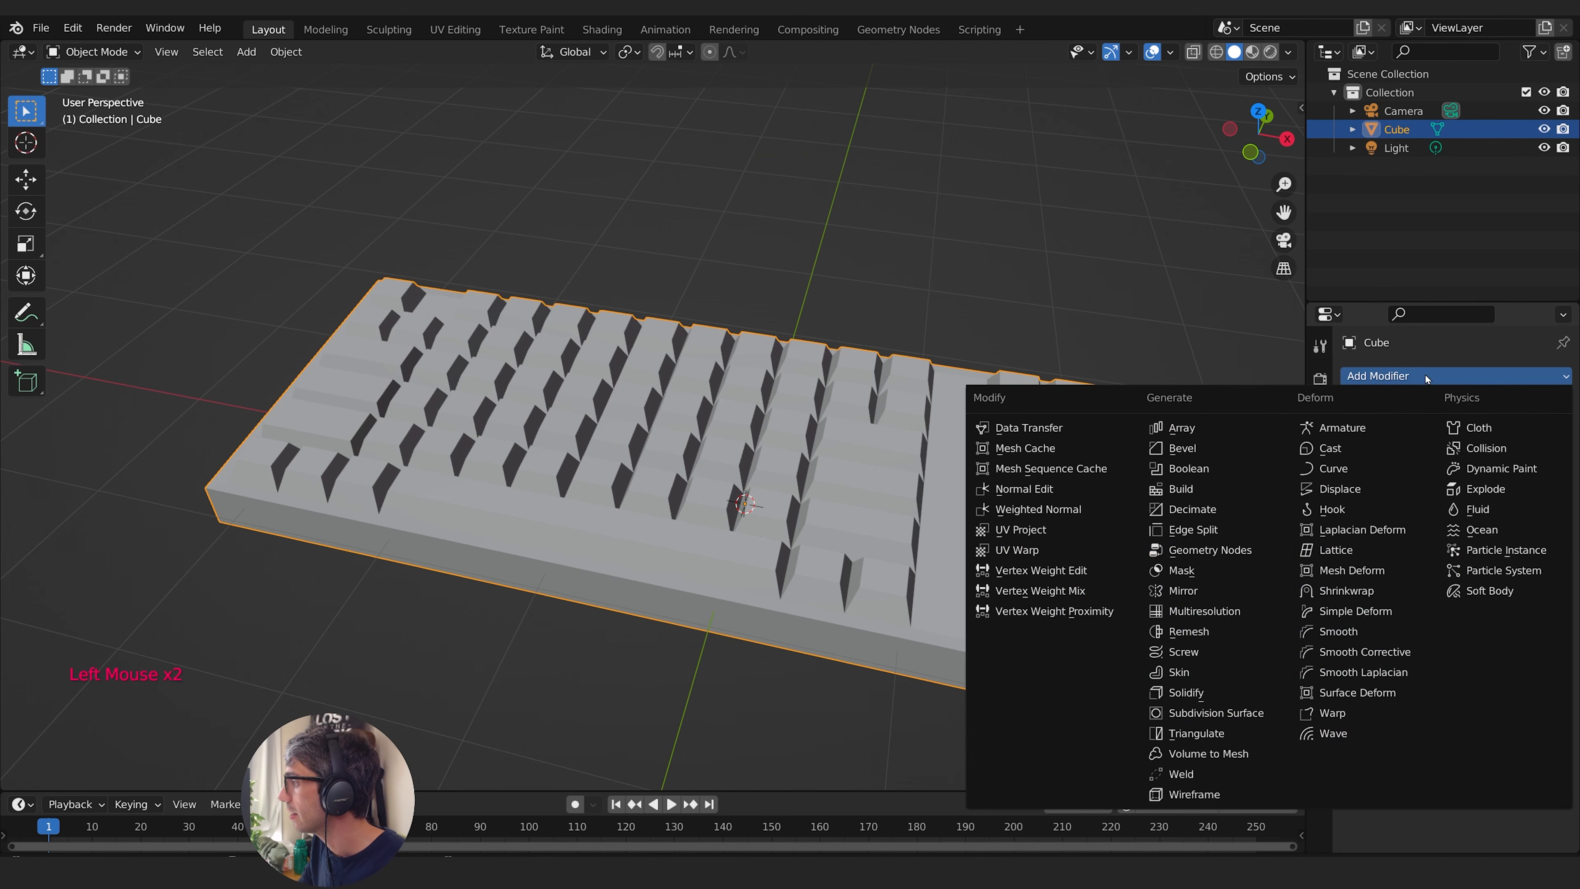
click(1206, 449)
middle_drag(1206, 450, 1065, 462)
shift+drag(1511, 474, 1487, 476)
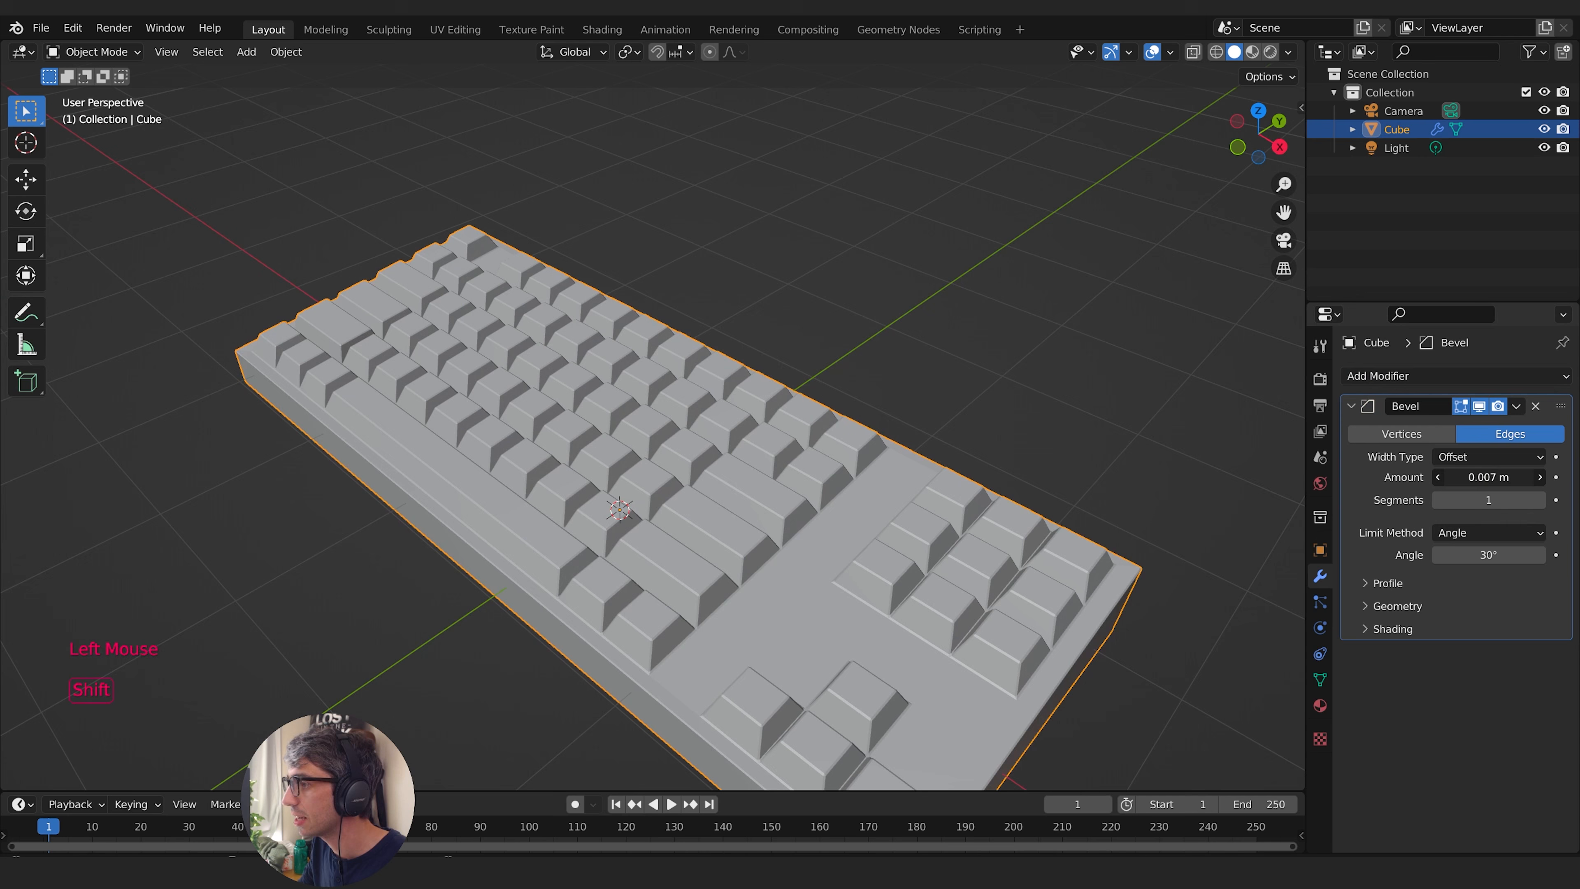
- Add a Bezier curve at the world origin to serve as the keyboard's cable
middle_drag(716, 292, 809, 354)
shift+middle_drag(809, 354, 726, 416)
key(shift+a)
mouse_move(751, 422)
click(837, 416)
scroll(716, 479, down, 4)
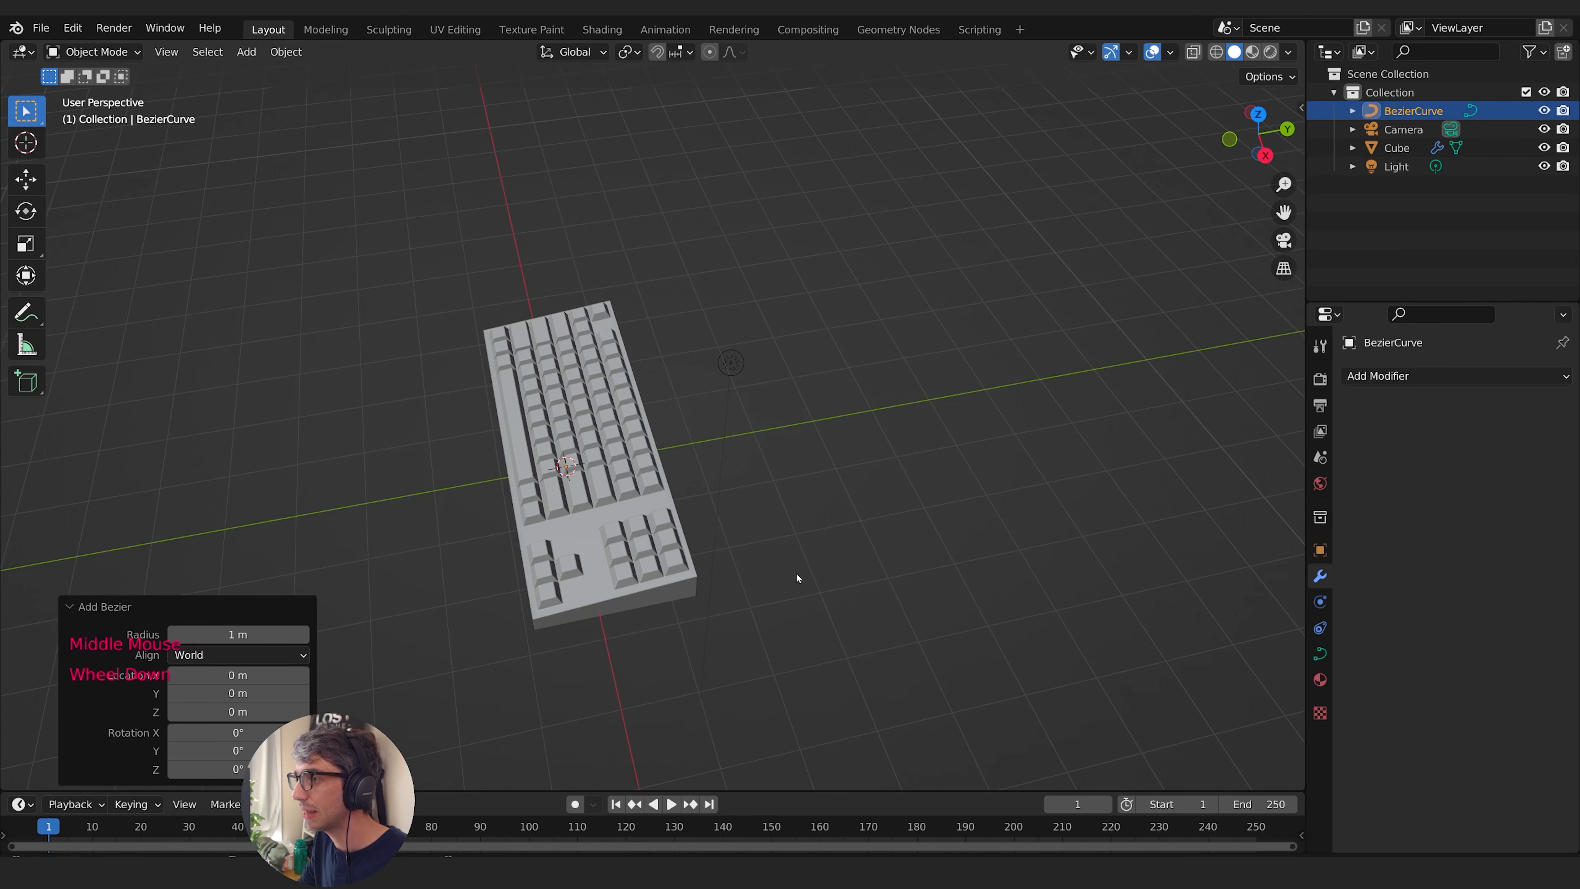
- Move the Bezier curve about 2.07 m along Y, out behind the keyboard
middle_drag(797, 578, 980, 462)
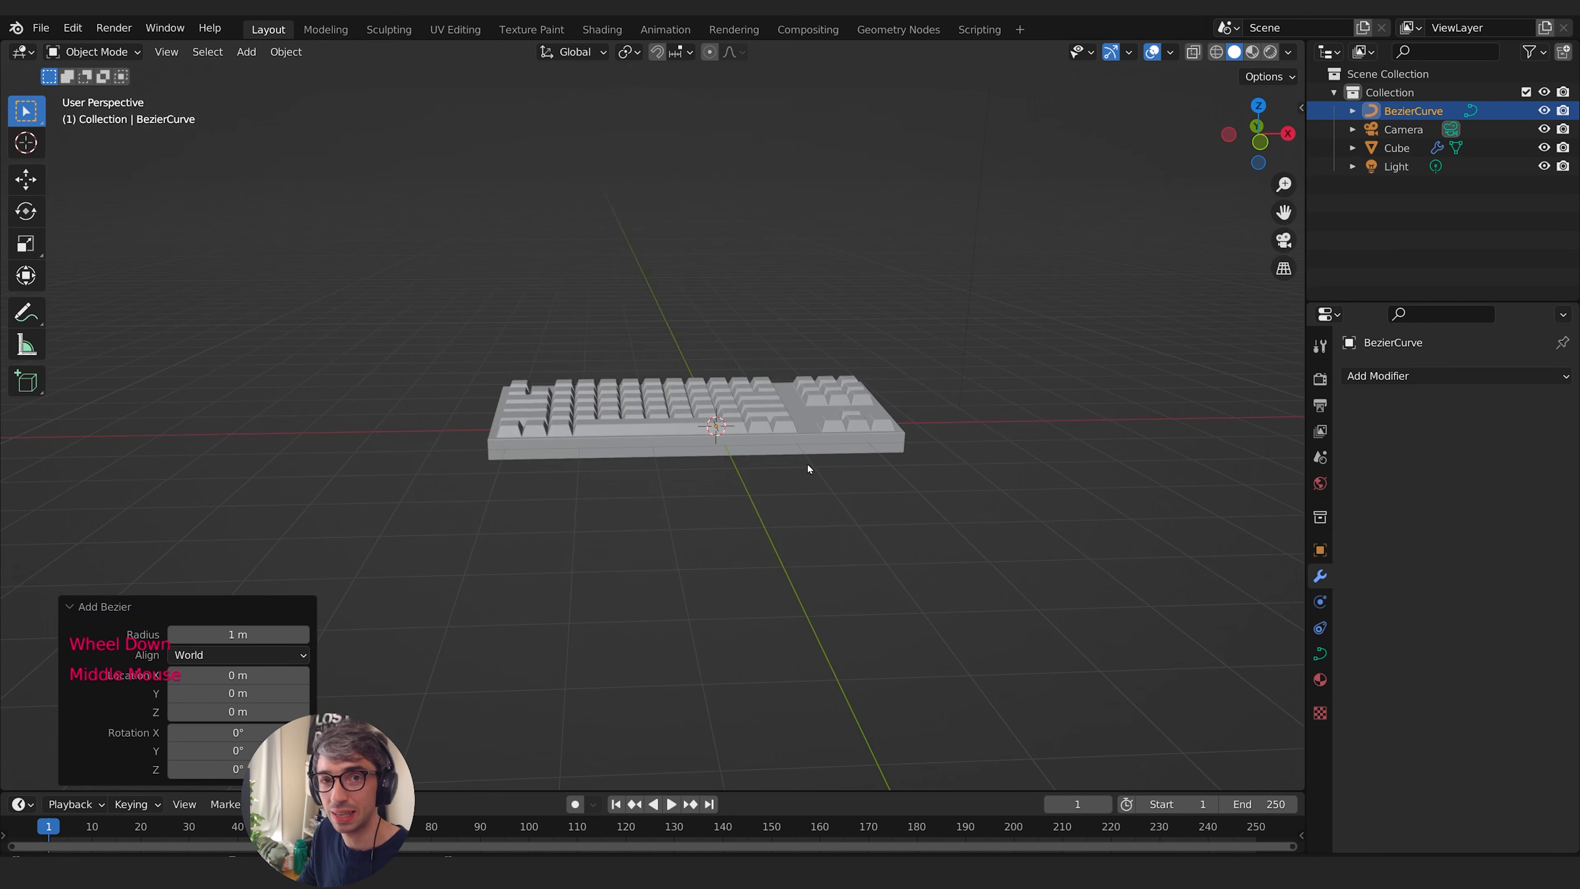
middle_drag(794, 431, 677, 403)
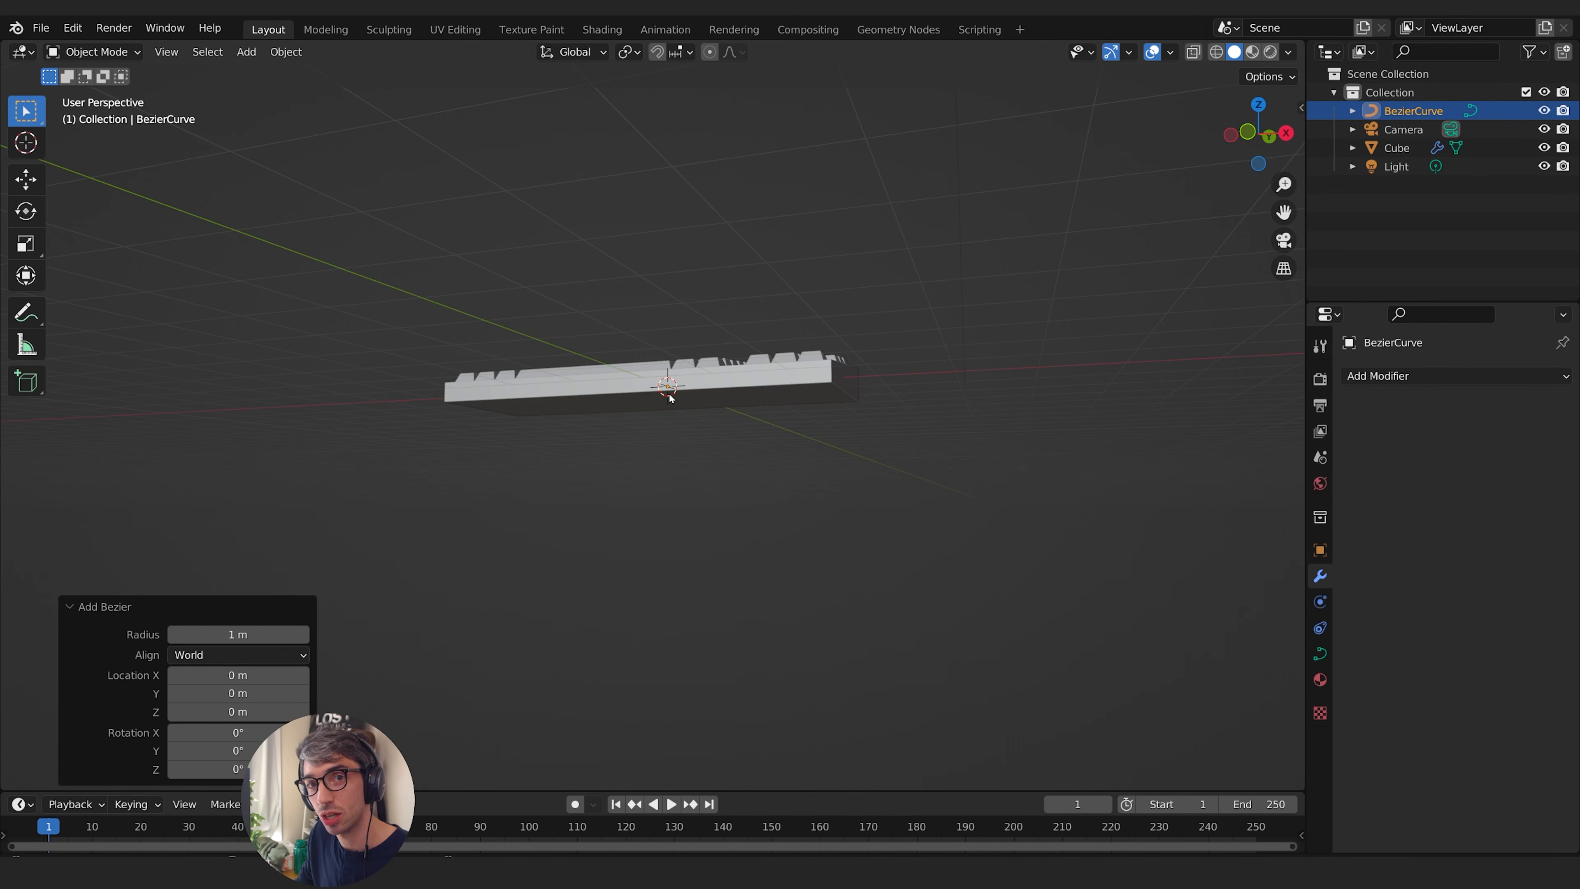
middle_drag(672, 393, 1050, 419)
middle_drag(1188, 81, 896, 505)
key(g)
key(y)
click(750, 449)
- Rotate the curve about Z so it runs backward from the keyboard, and position its near end at the rear edge
key(r)
key(z)
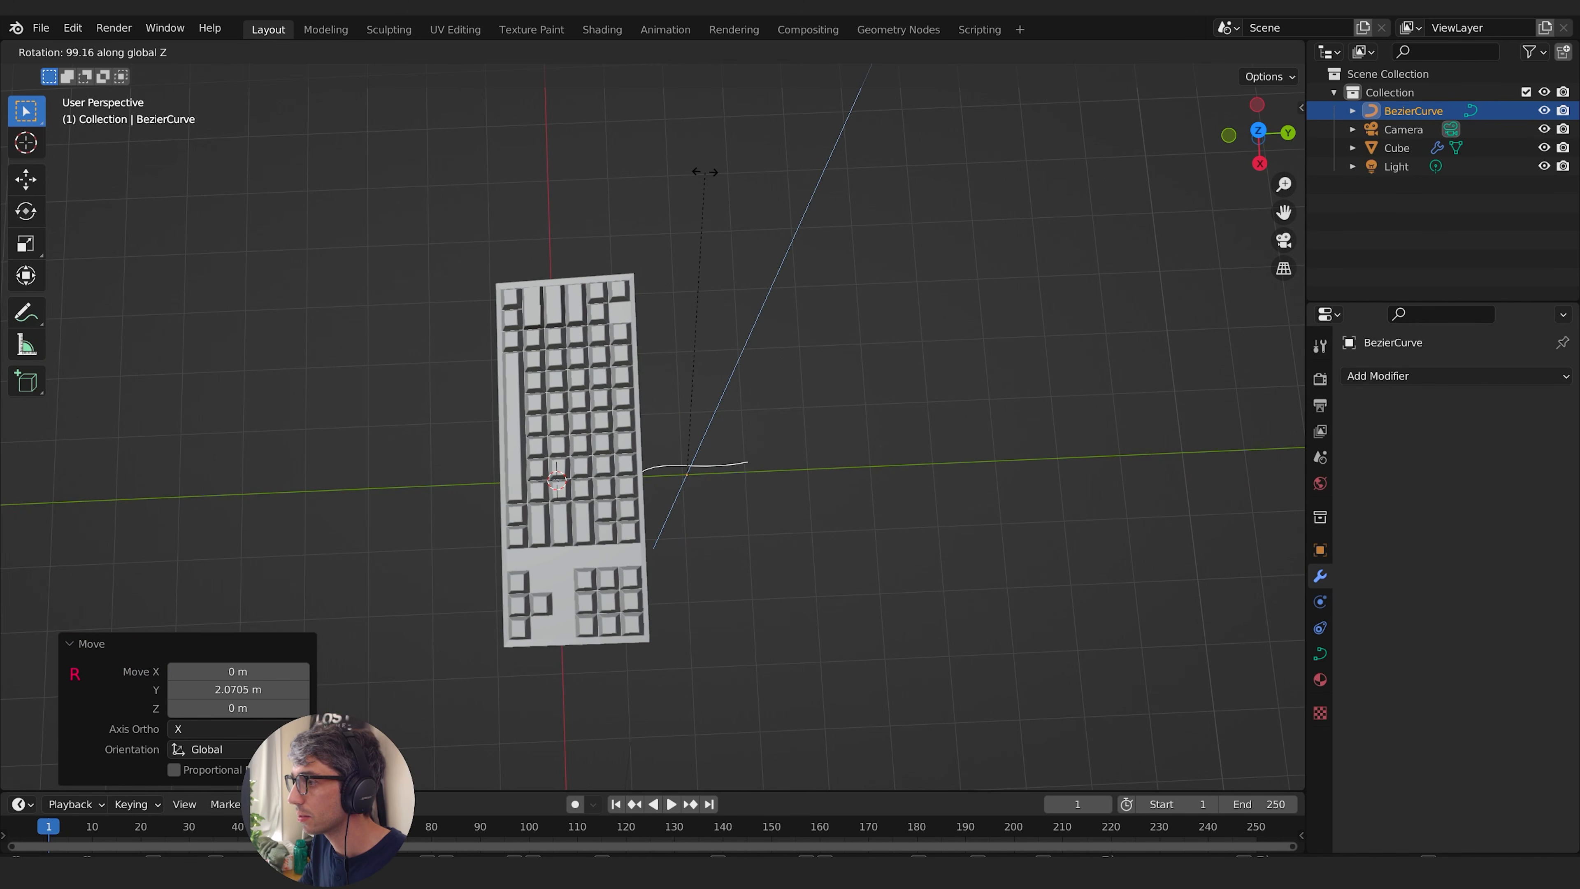
click(730, 178)
middle_drag(730, 178, 826, 265)
middle_drag(600, 284, 785, 478)
key(g)
click(920, 447)
- In Edit Mode, rotate the control point at the curve's far end by about 46.8° to bend the cable
key(Tab)
scroll(787, 481, up, 2)
key(r)
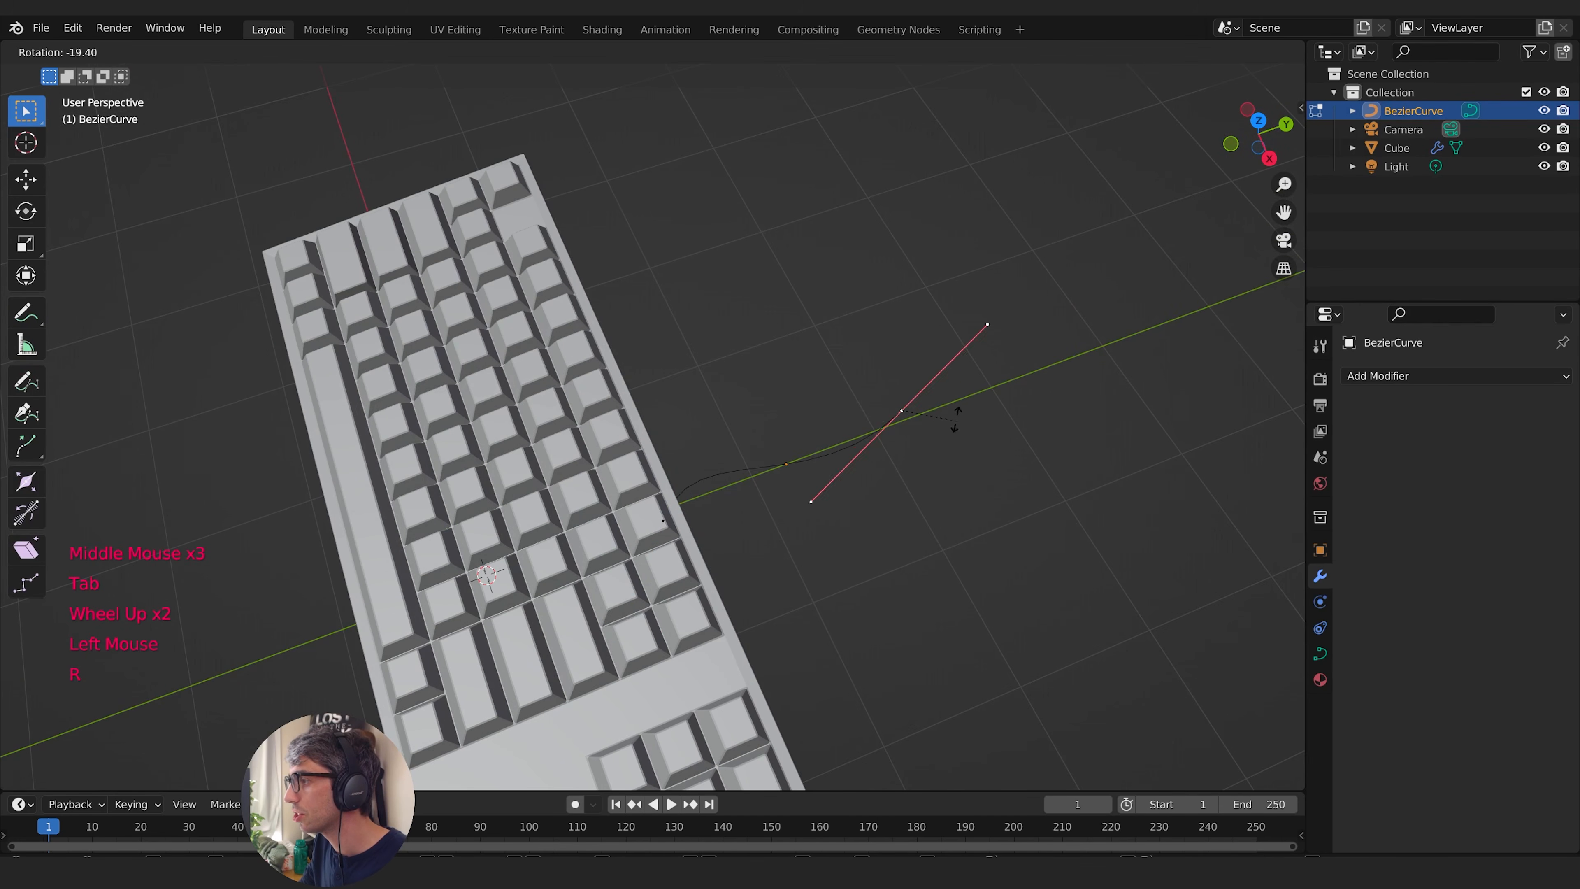
click(974, 476)
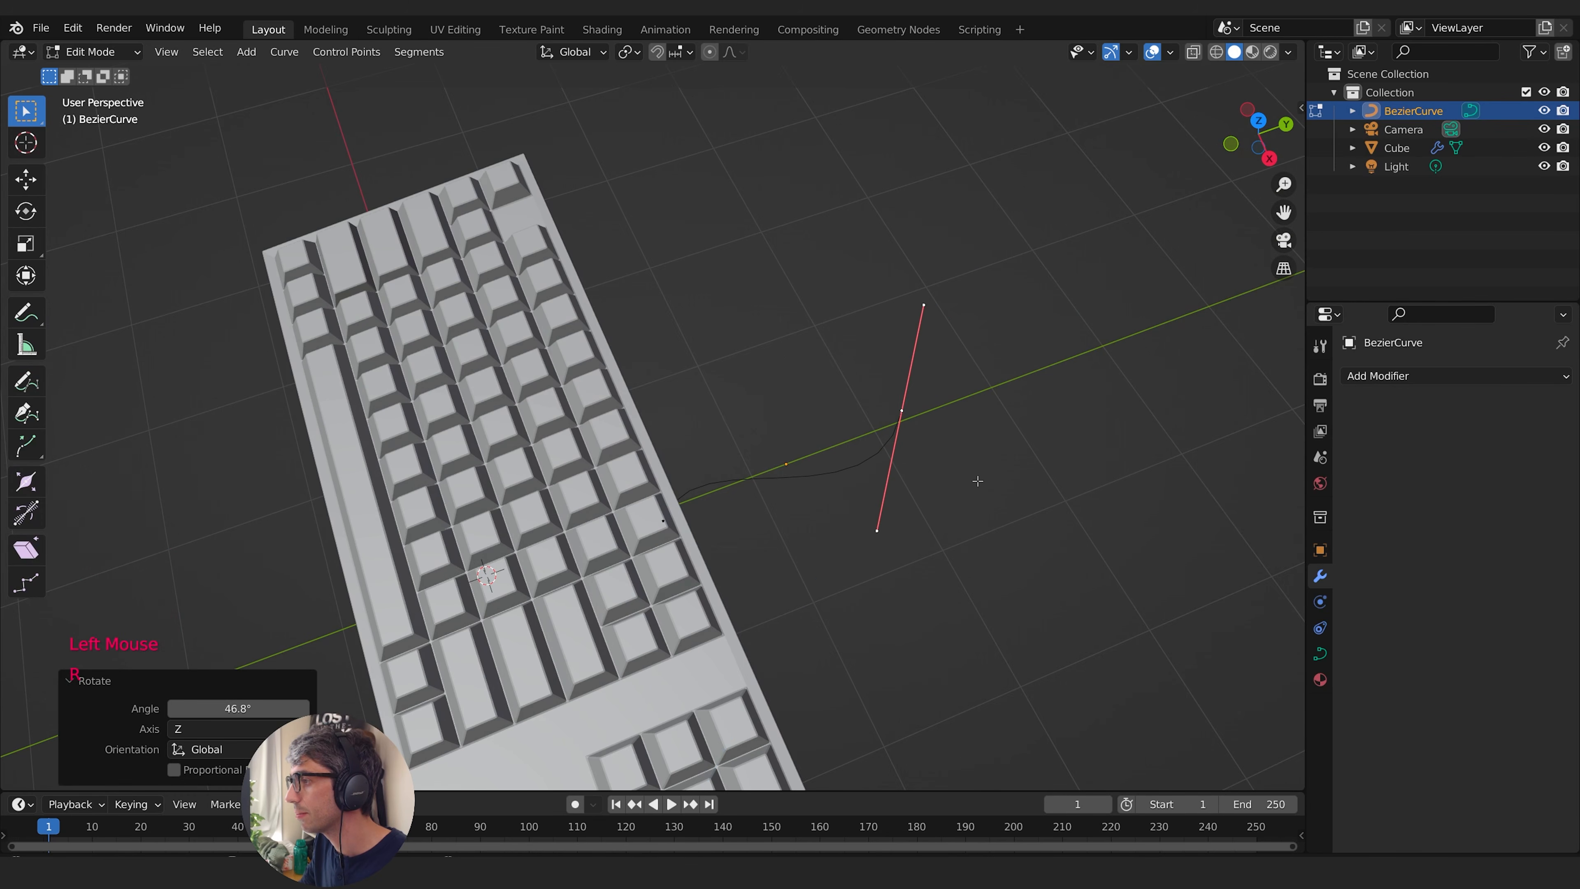
key(Tab)
- Give the curve thickness with a round bevel depth of 0.05 m in its geometry settings
middle_drag(977, 480, 1294, 679)
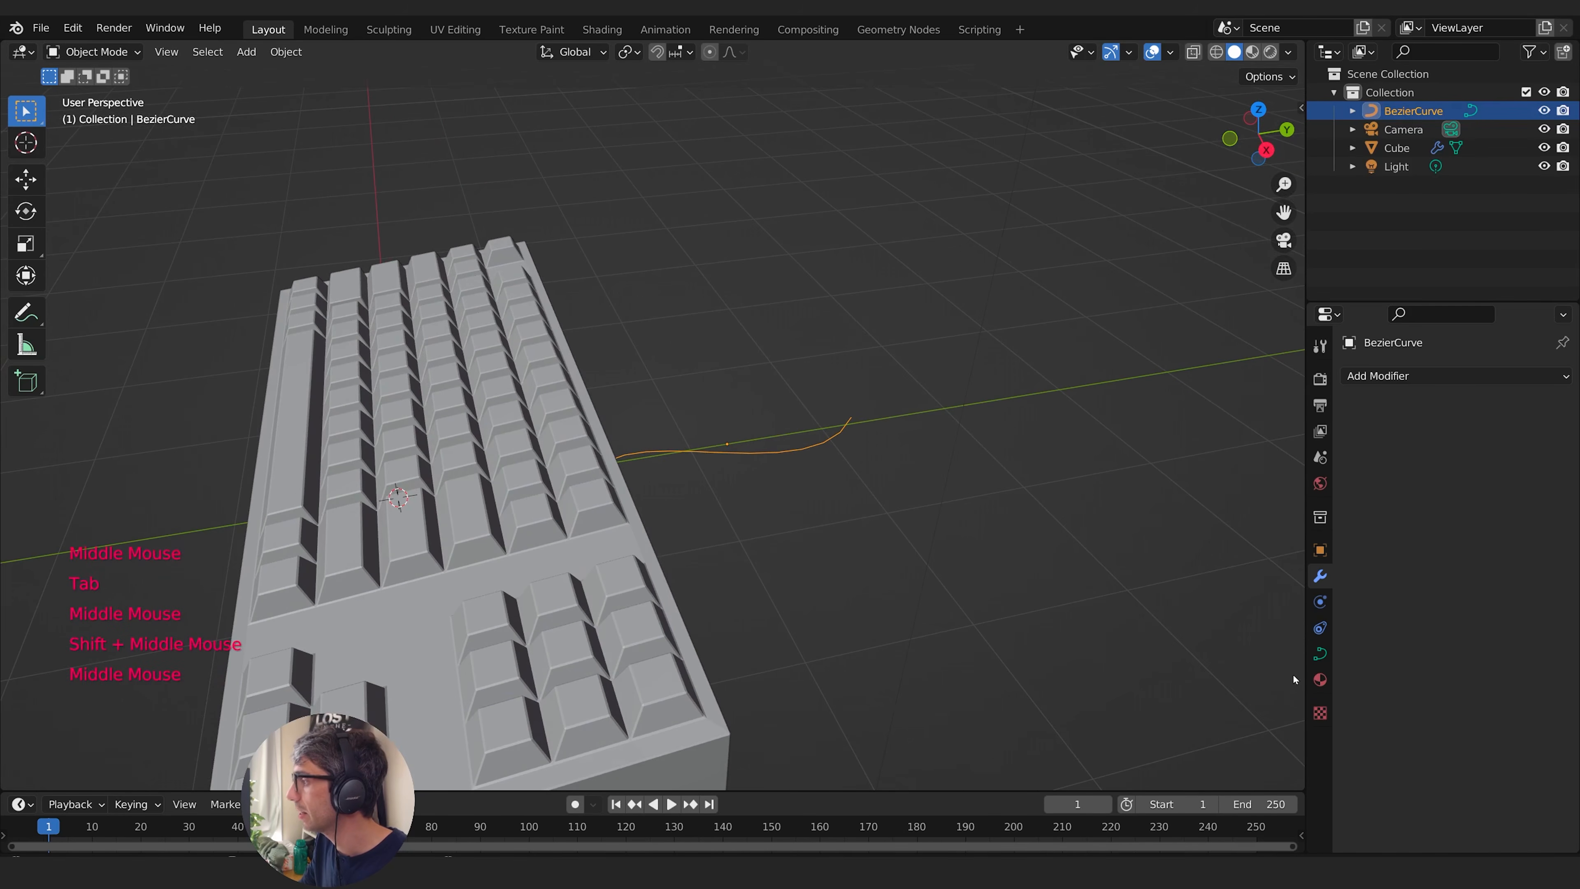
click(1321, 653)
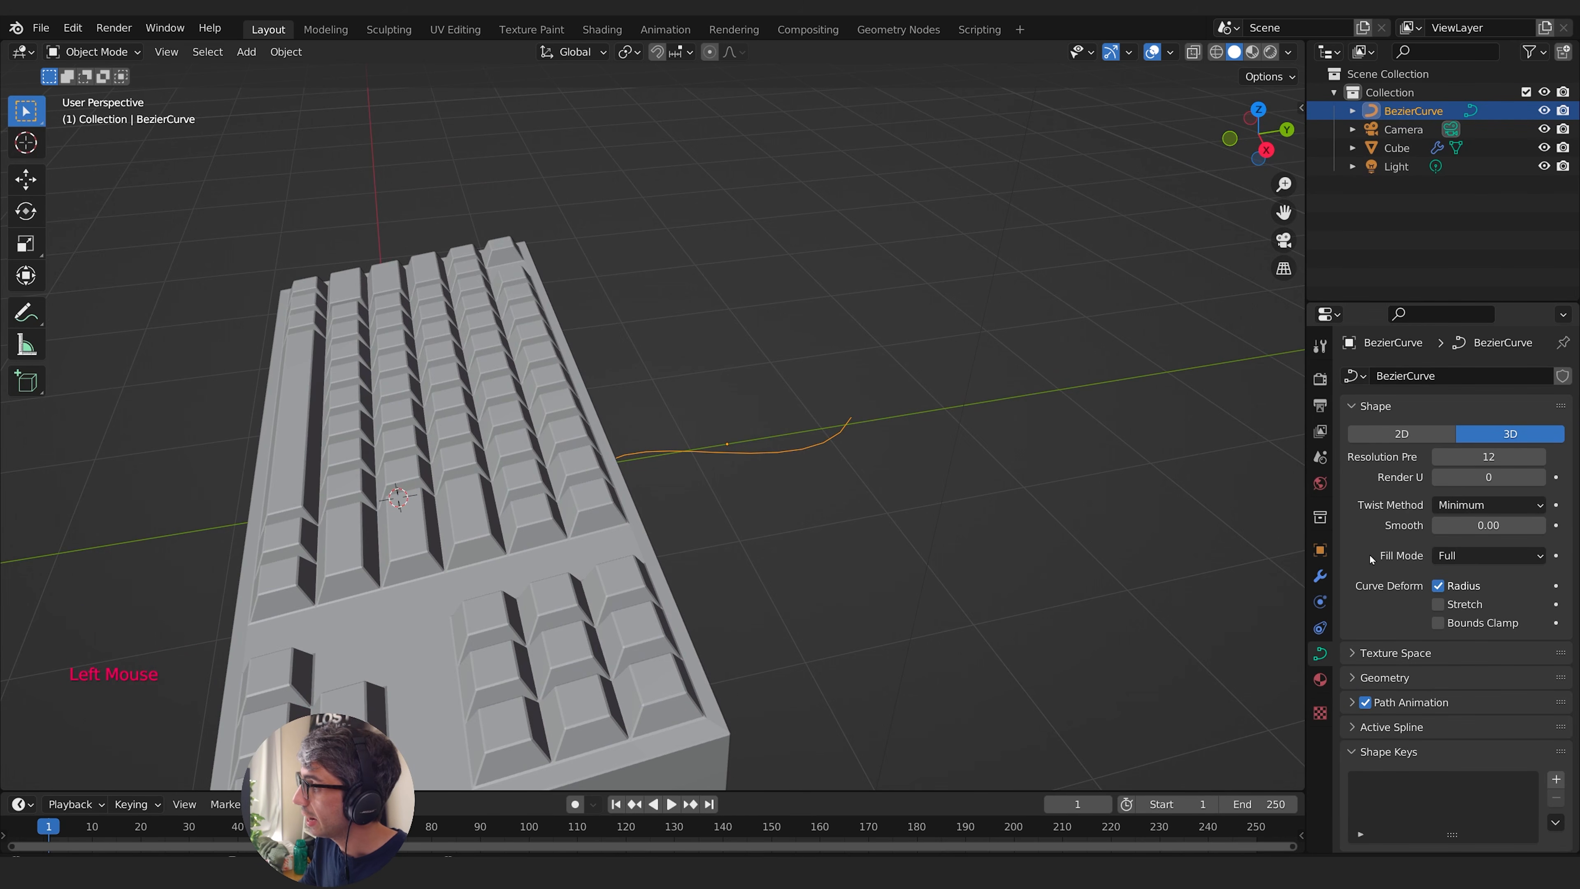
click(1372, 679)
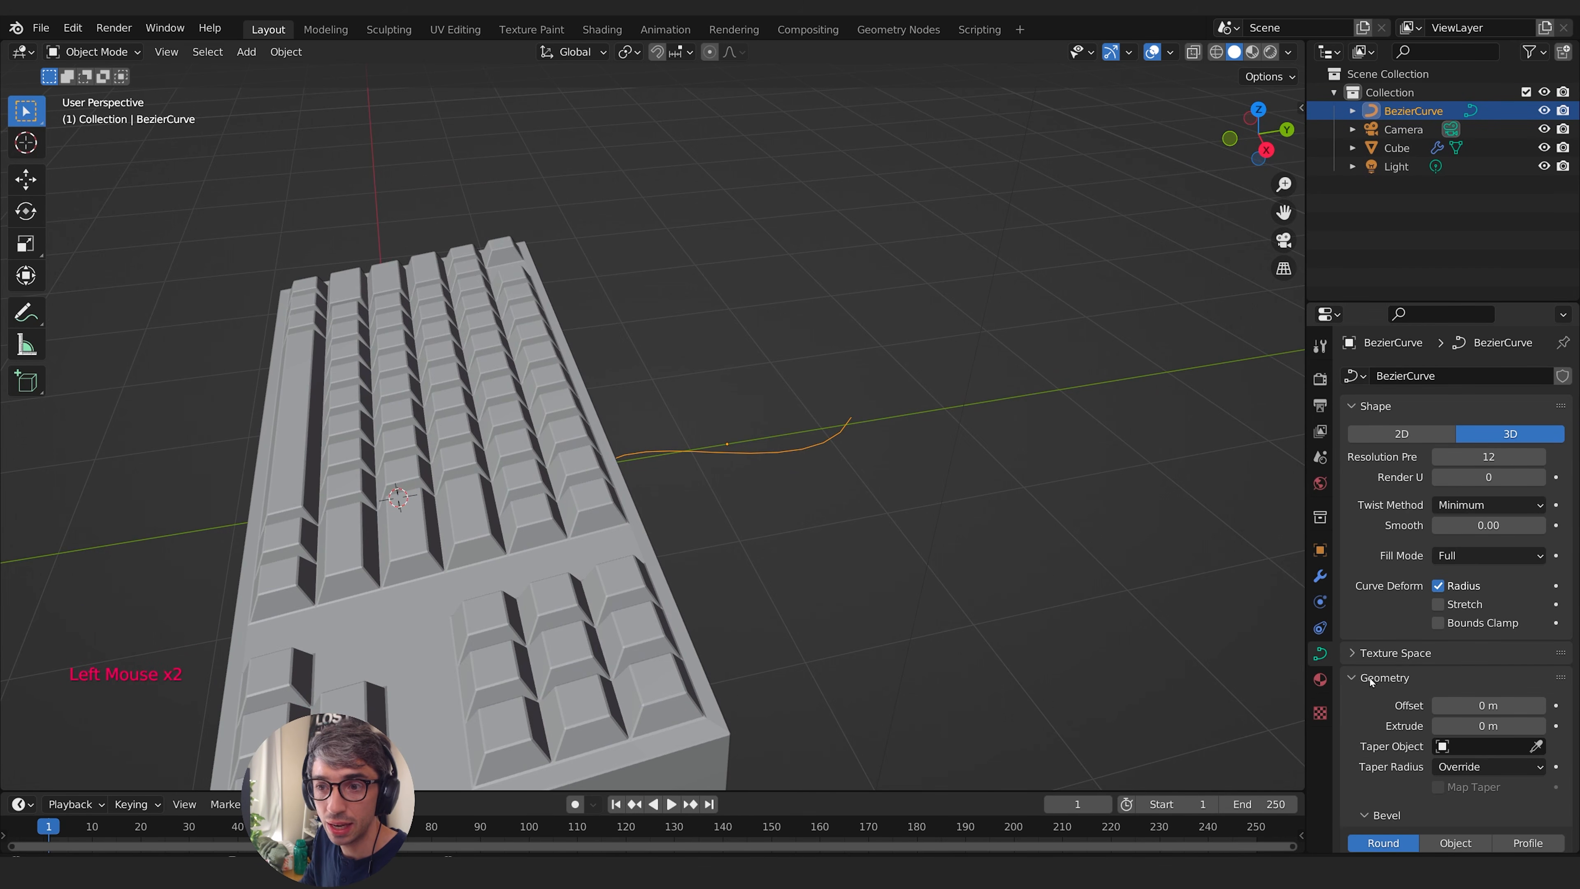
scroll(1375, 681, down, 4)
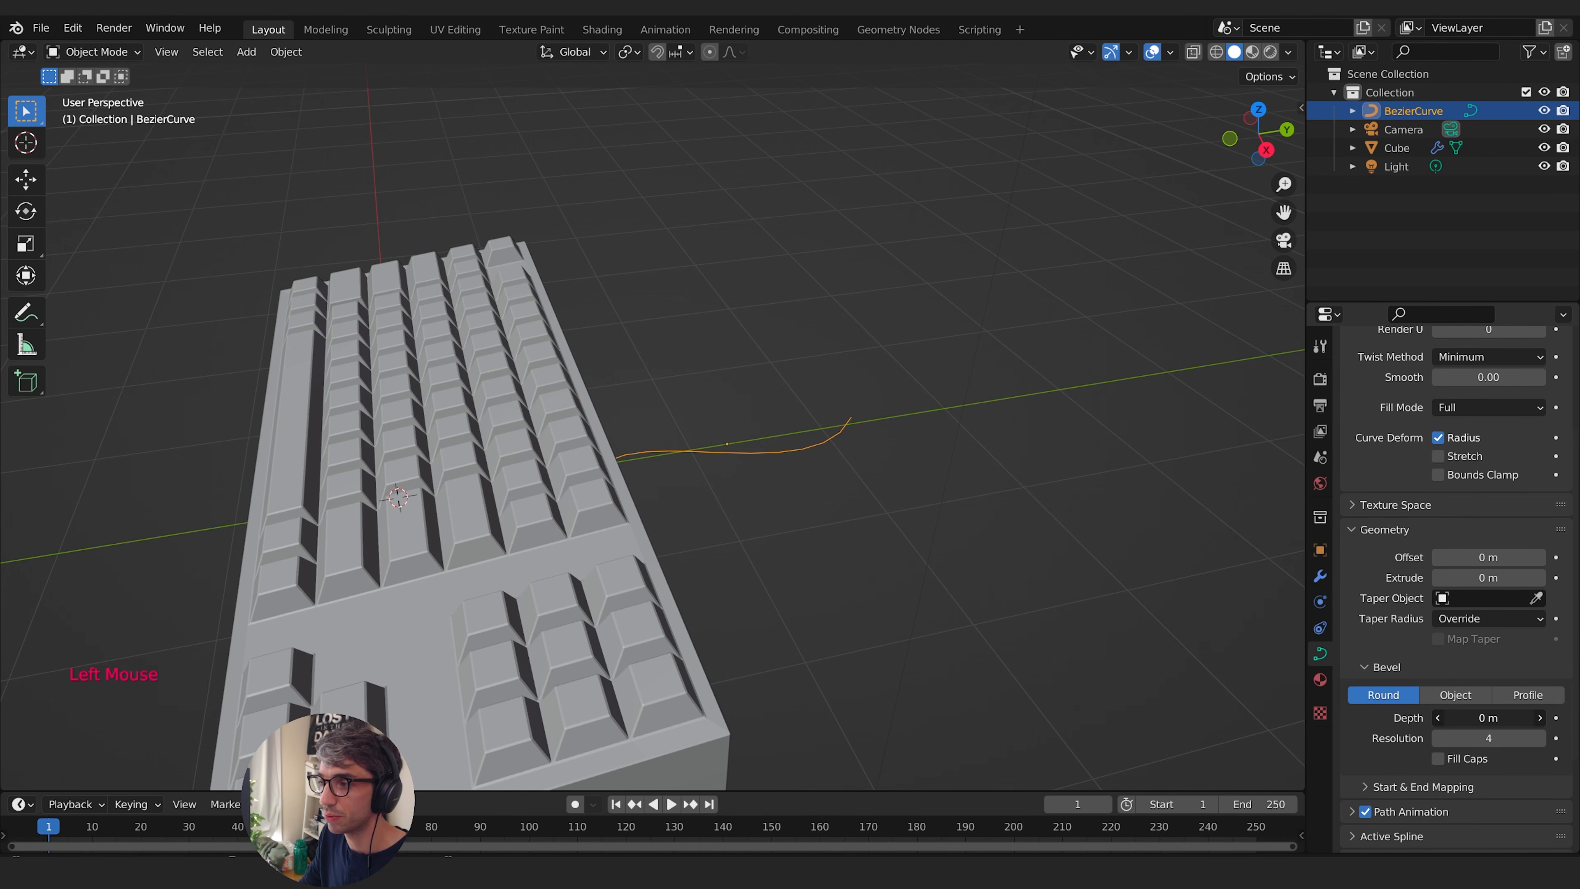
drag(1489, 718, 1505, 718)
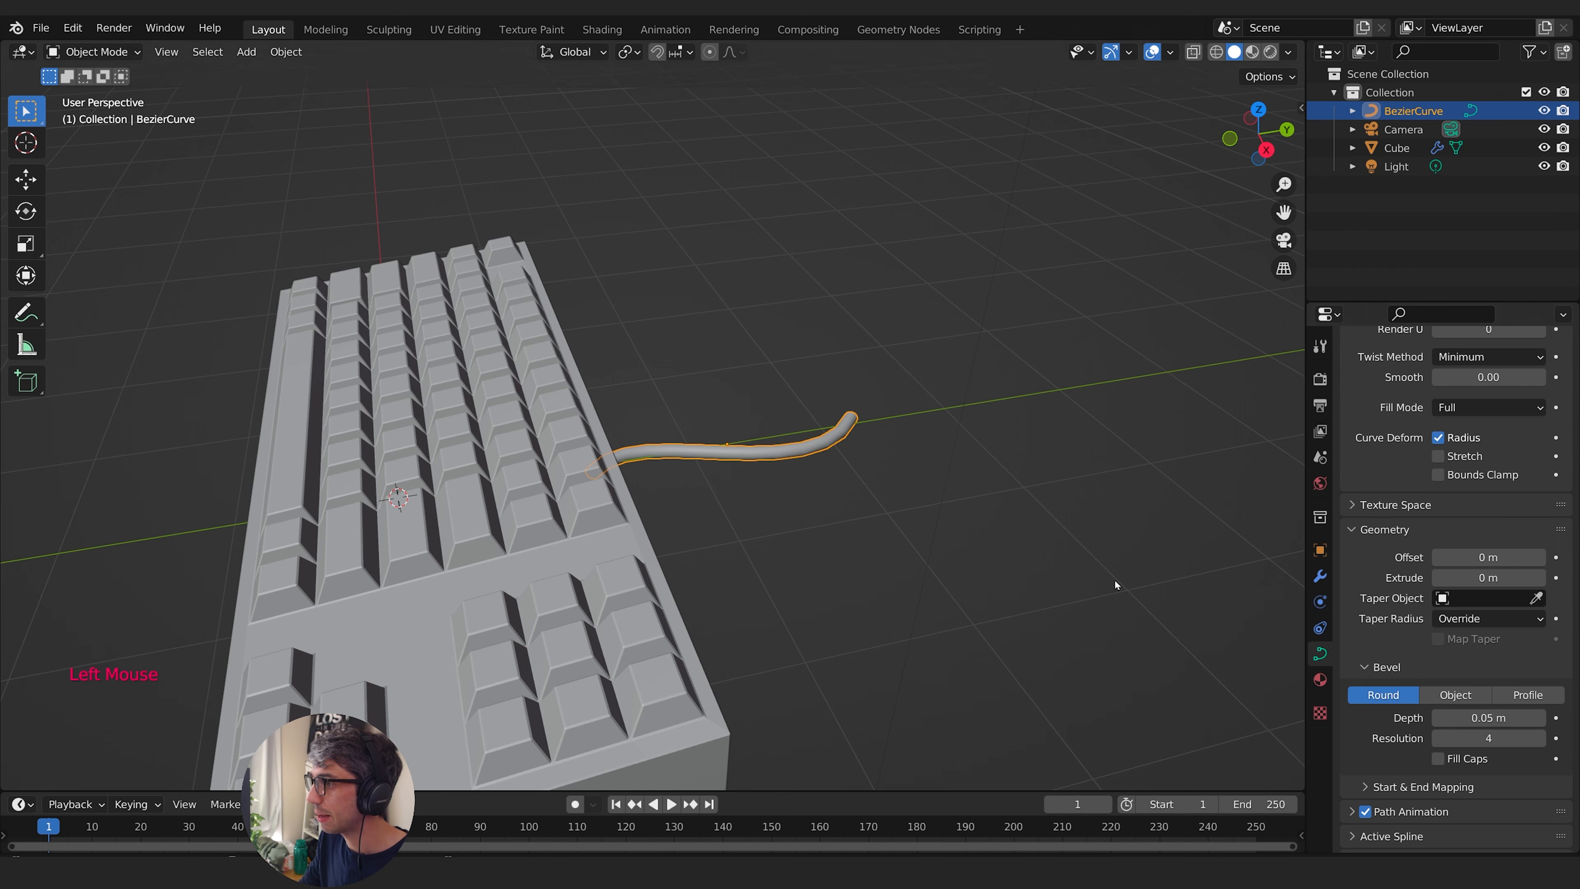
- Deselect the cable and inspect it together with the keyboard from several angles
middle_drag(1115, 580, 798, 464)
scroll(555, 416, down, 1)
click(1008, 437)
scroll(1008, 437, down, 1)
shift+middle_drag(797, 463, 692, 543)
middle_drag(692, 543, 791, 553)
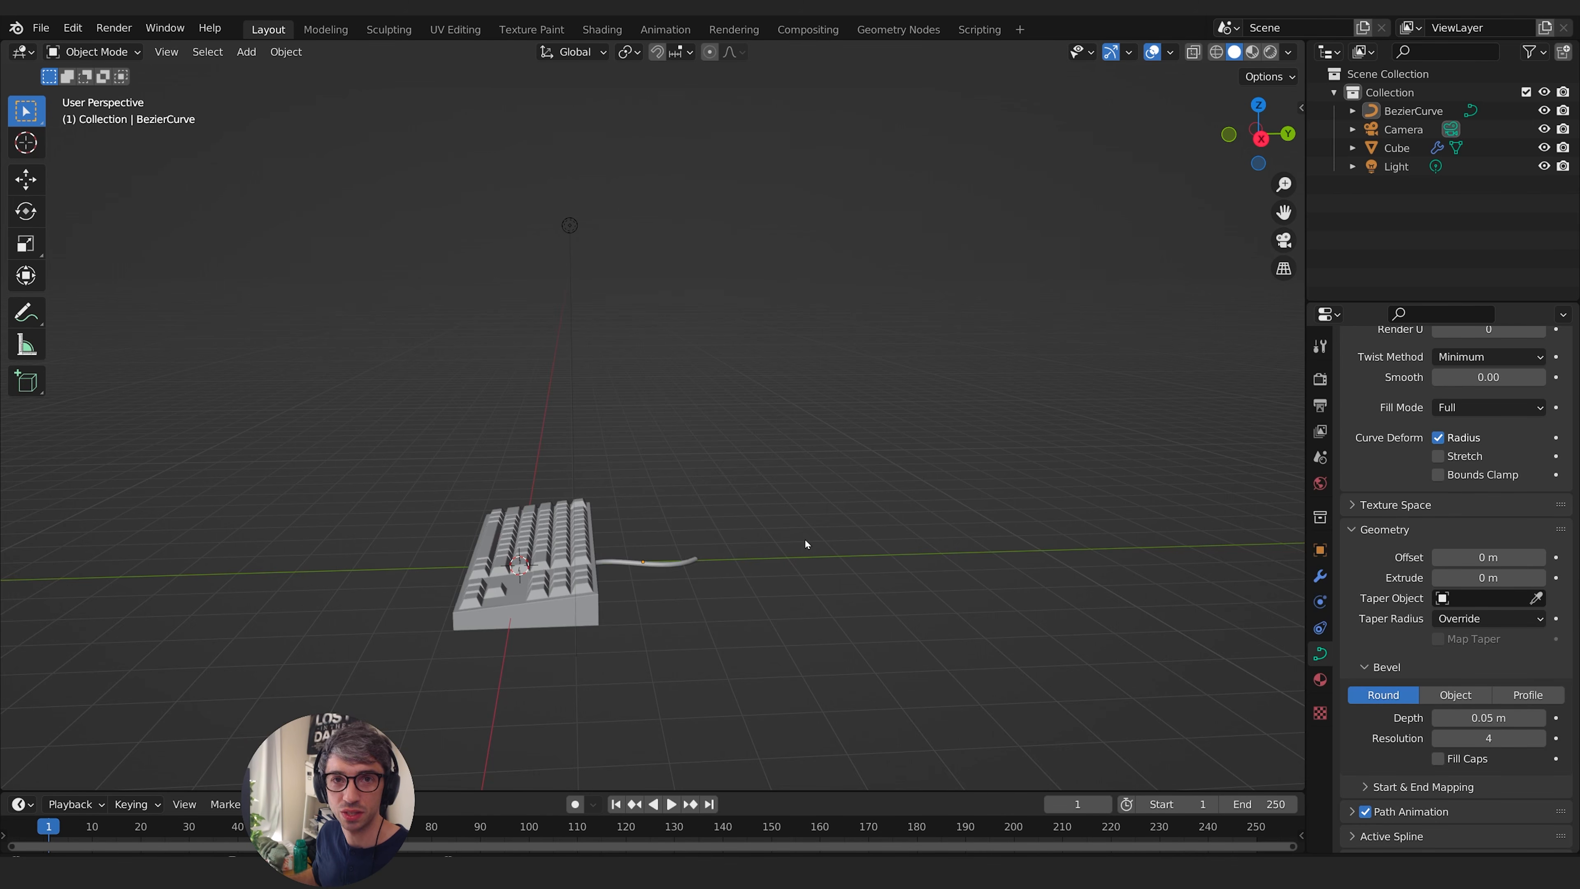
middle_drag(805, 538, 820, 557)
scroll(821, 557, up, 1)
middle_drag(820, 557, 831, 578)
- Add a cube mesh and move it about 4.07 m along Y to the far end of the cable
key(shift+a)
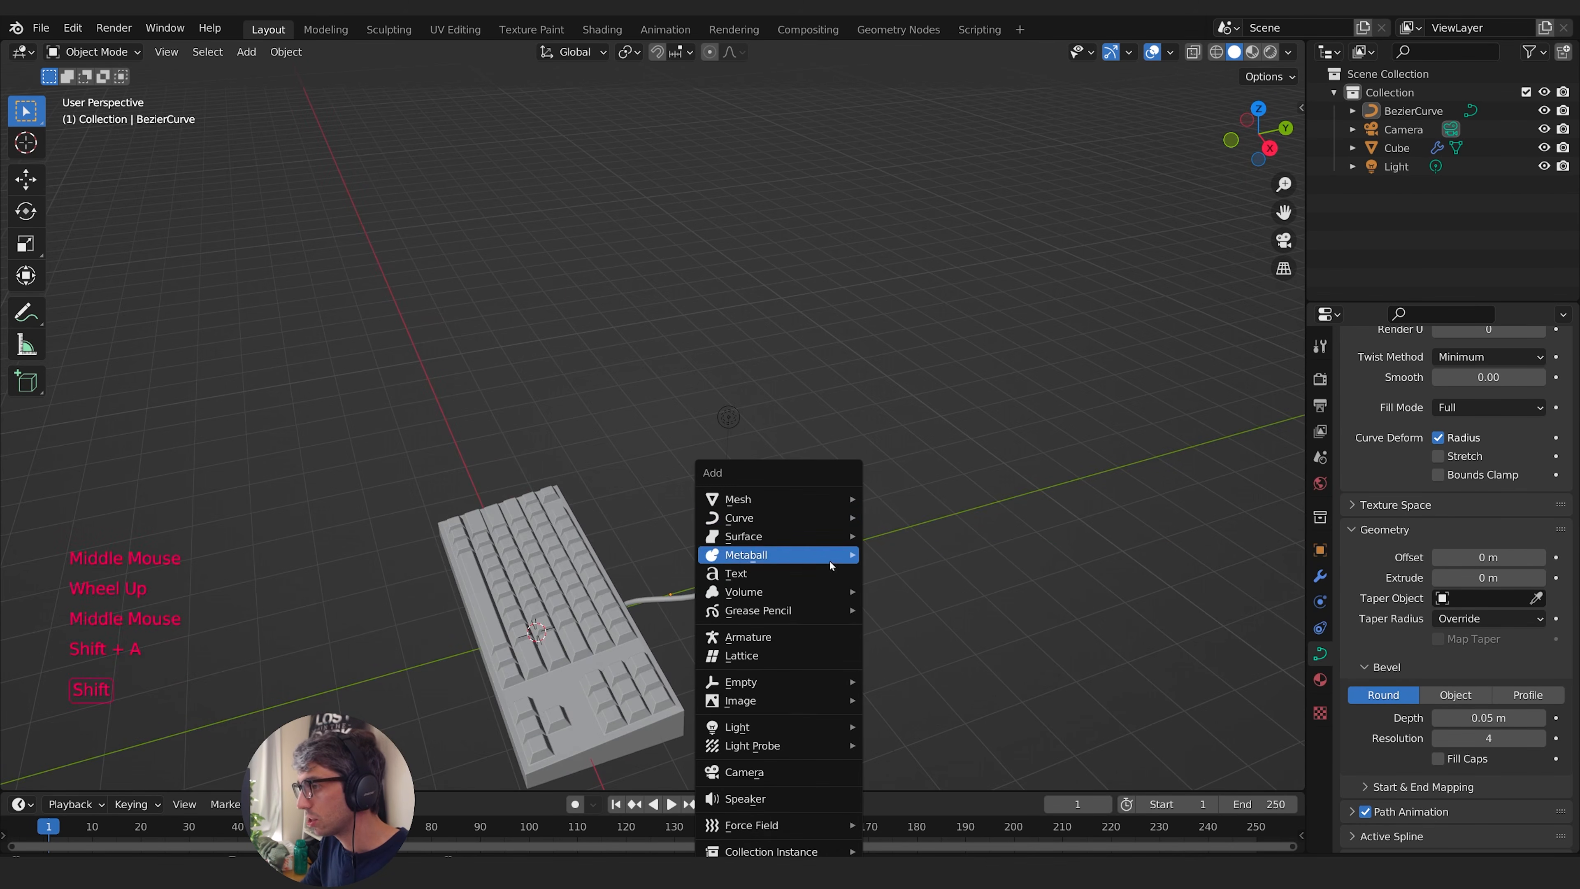
mouse_move(802, 499)
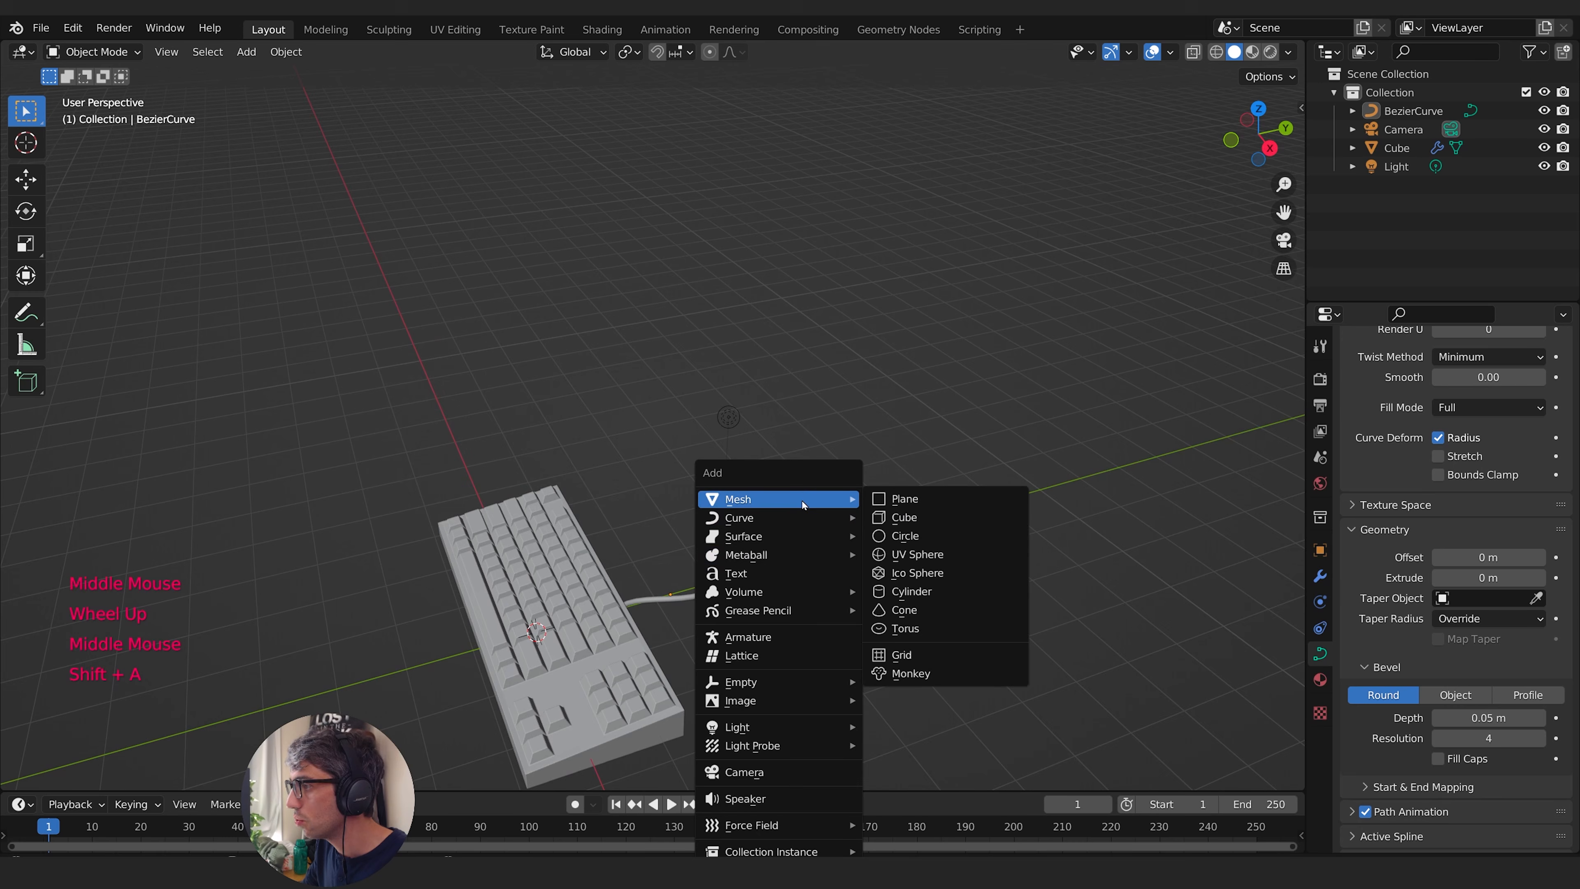
click(912, 519)
middle_drag(872, 587, 729, 611)
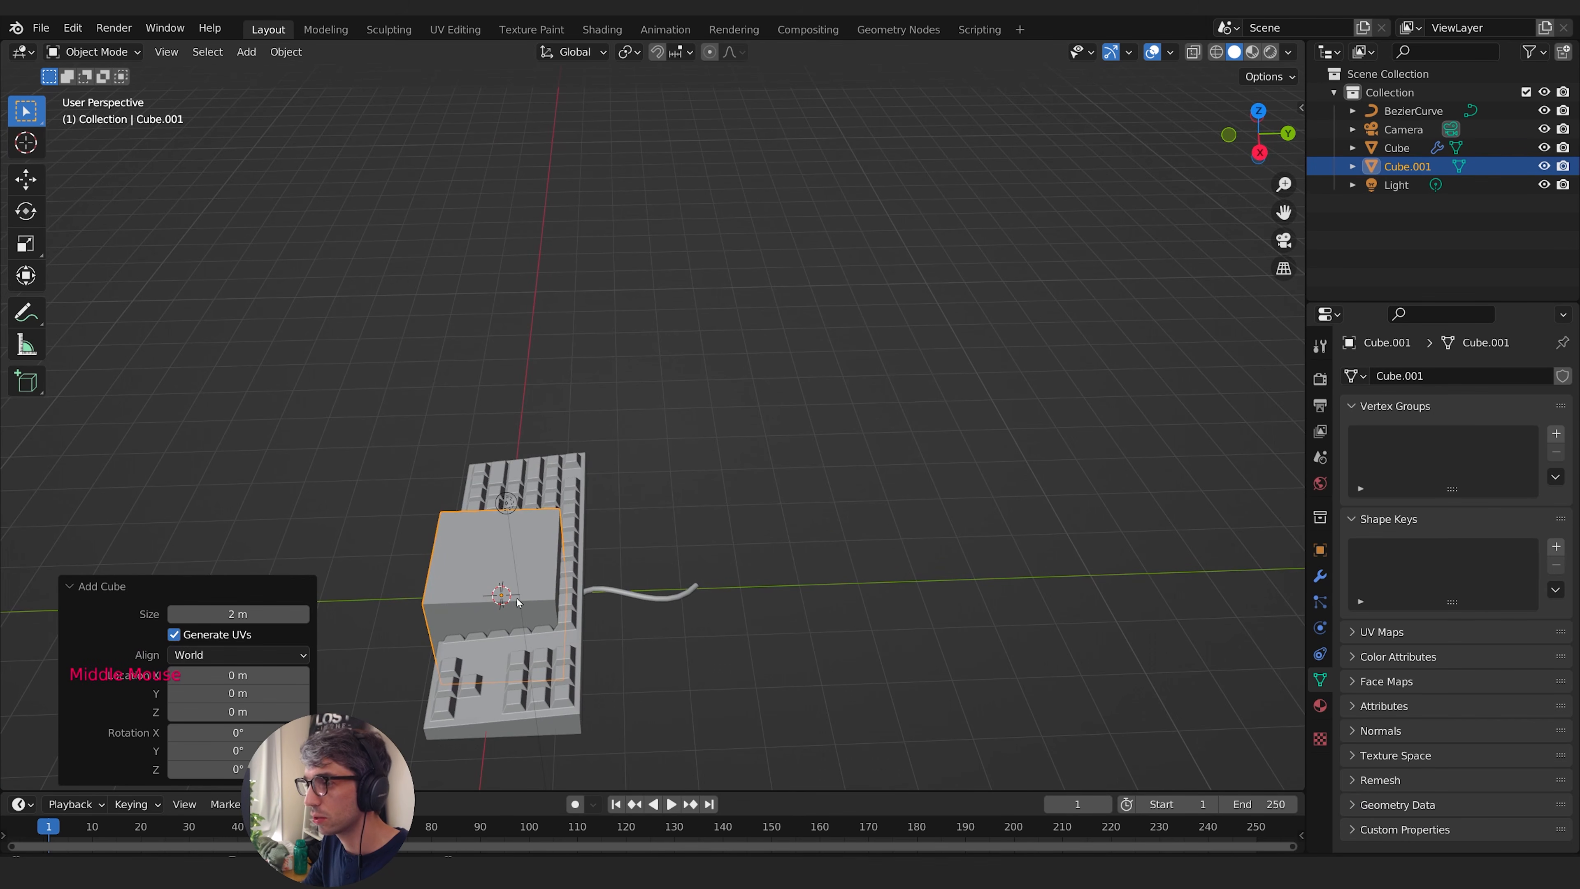
key(g)
key(y)
click(754, 624)
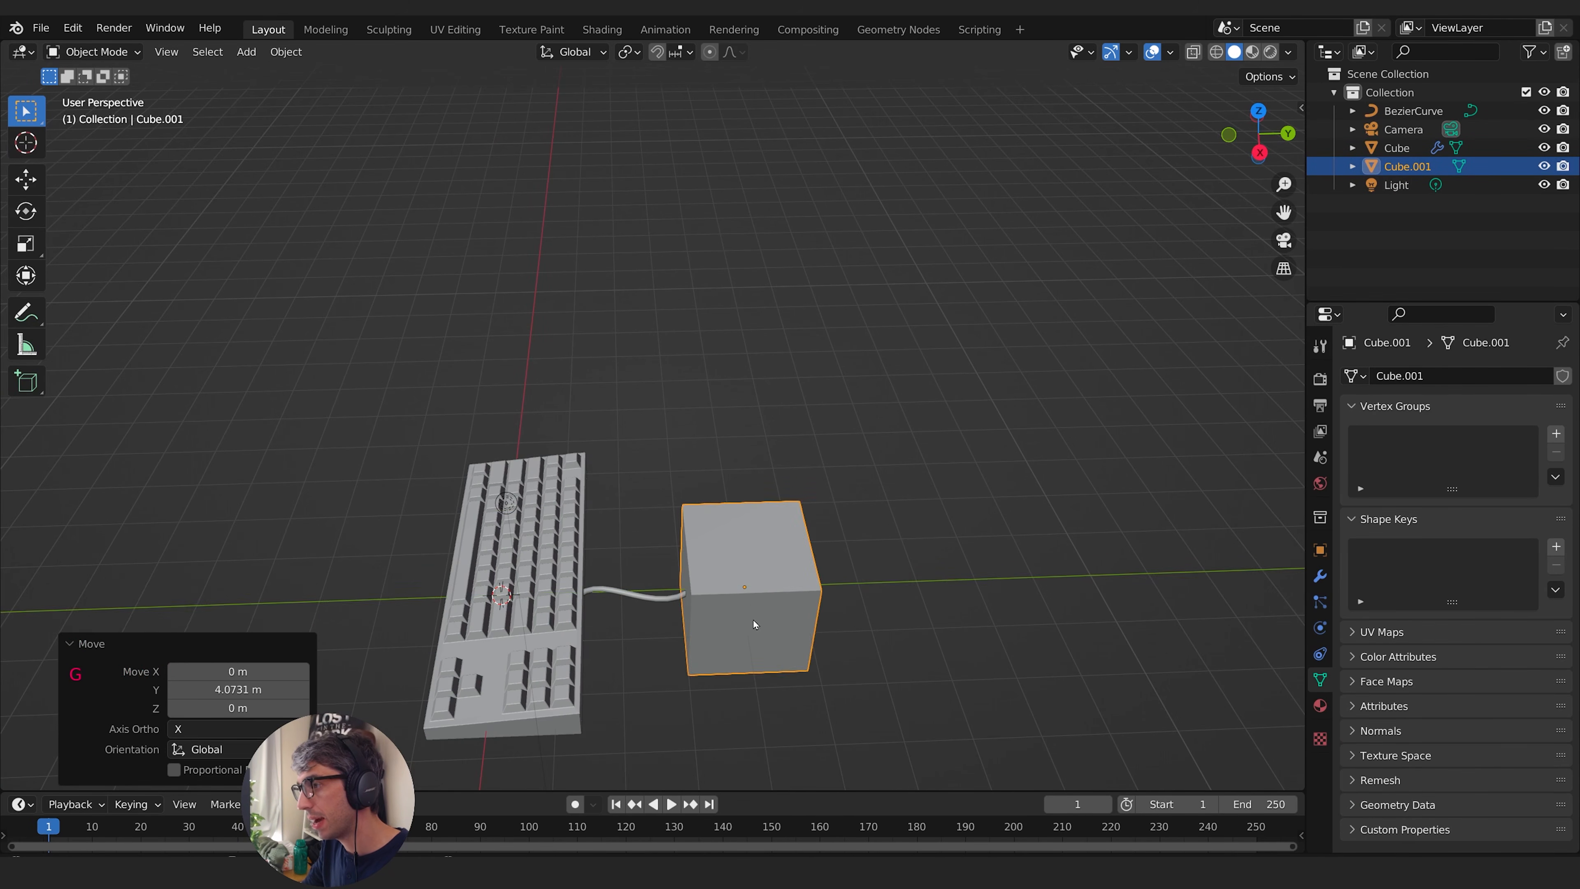
- Flatten the new cube along Z to about 0.11 of its height to form a thin base slab
middle_drag(753, 624, 1026, 607)
key(s)
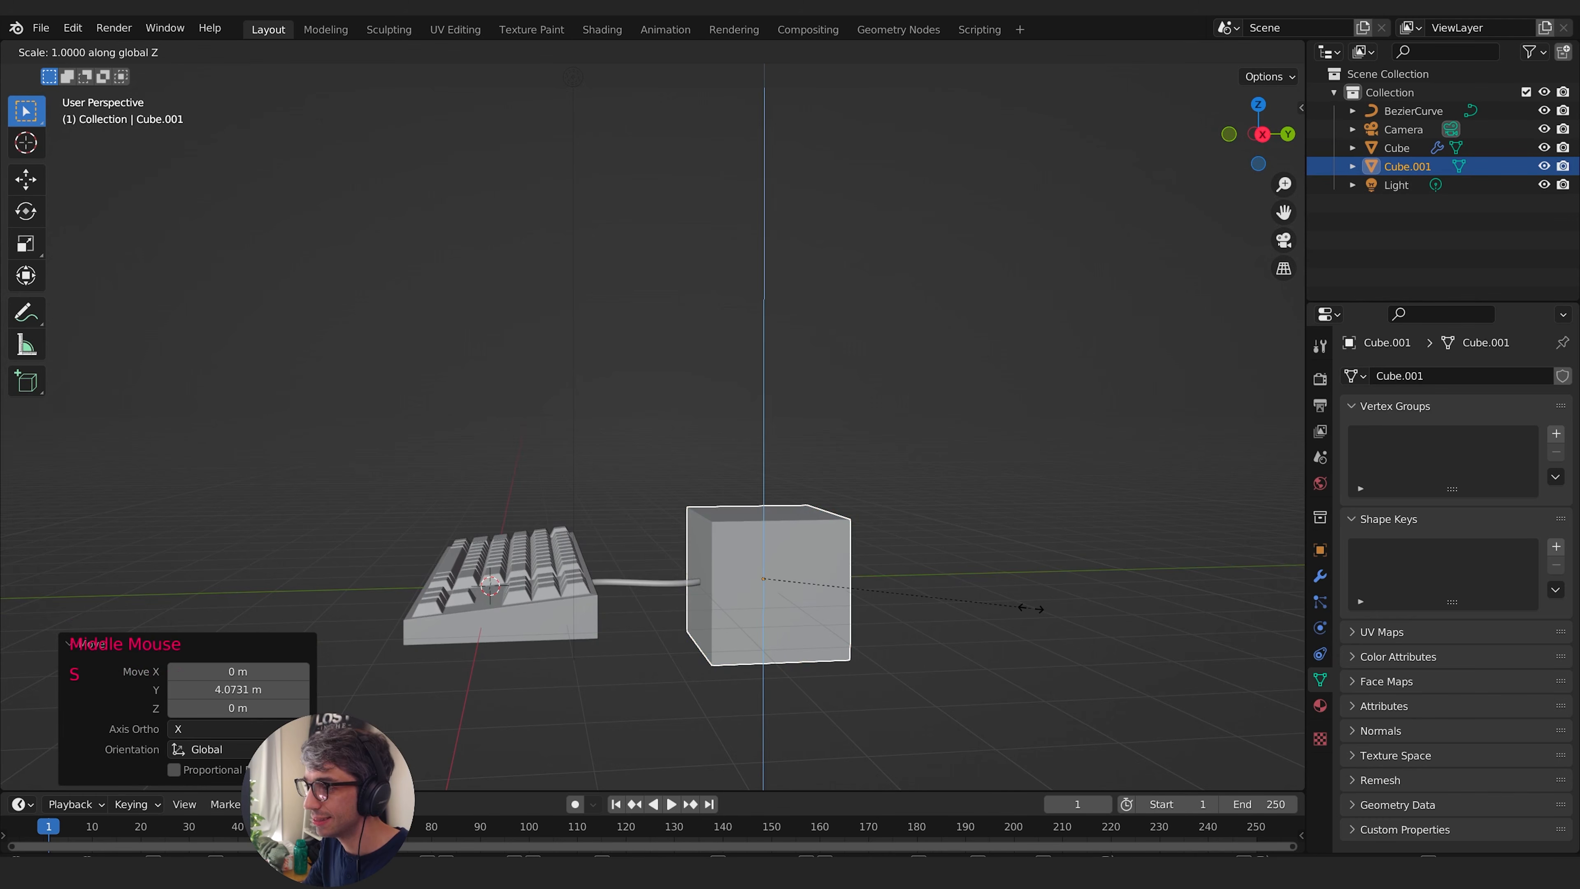
click(794, 576)
middle_drag(782, 576, 871, 629)
shift+middle_drag(745, 547, 781, 676)
shift+middle_drag(780, 675, 871, 635)
middle_drag(871, 635, 766, 470)
- In Edit Mode with face selection, inset the slab's top face by about 0.43 m
key(Tab)
middle_drag(766, 470, 686, 455)
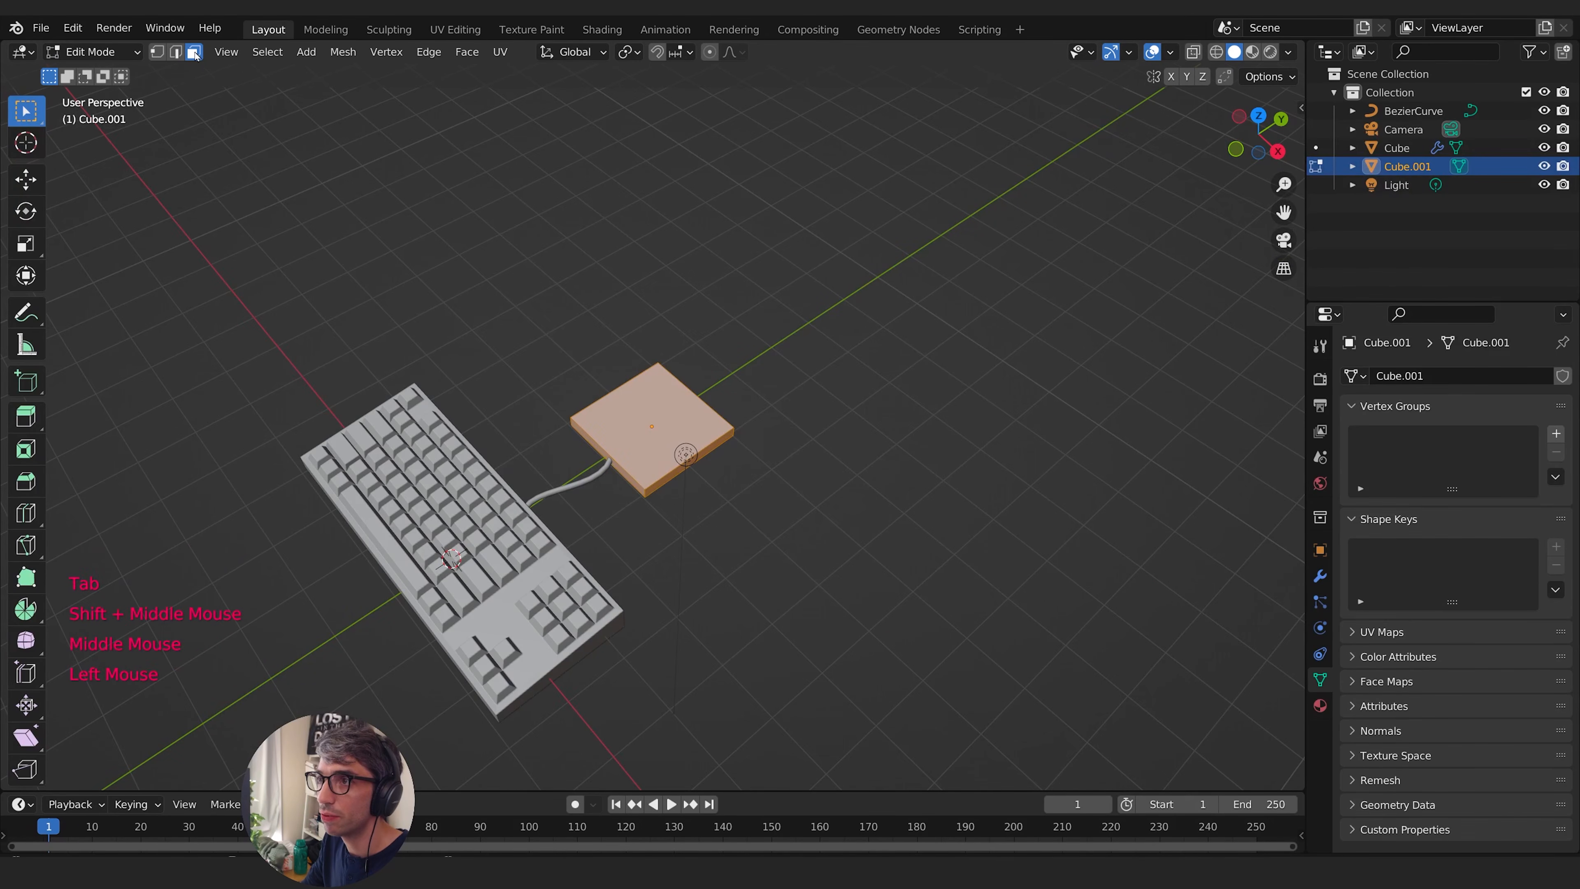
click(623, 415)
middle_drag(884, 498, 843, 507)
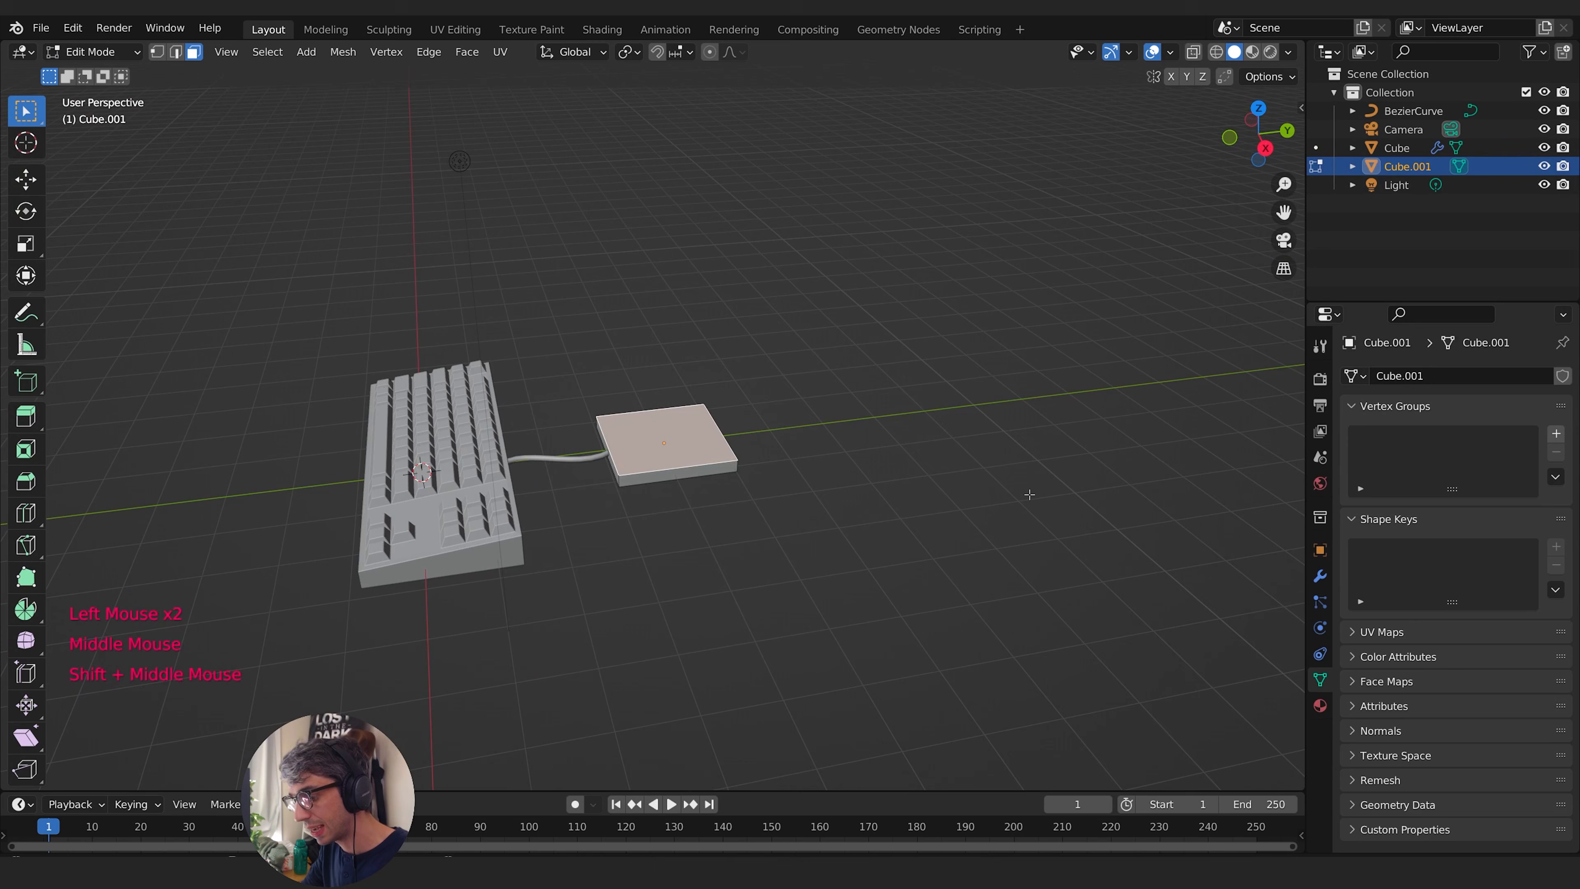
key(i)
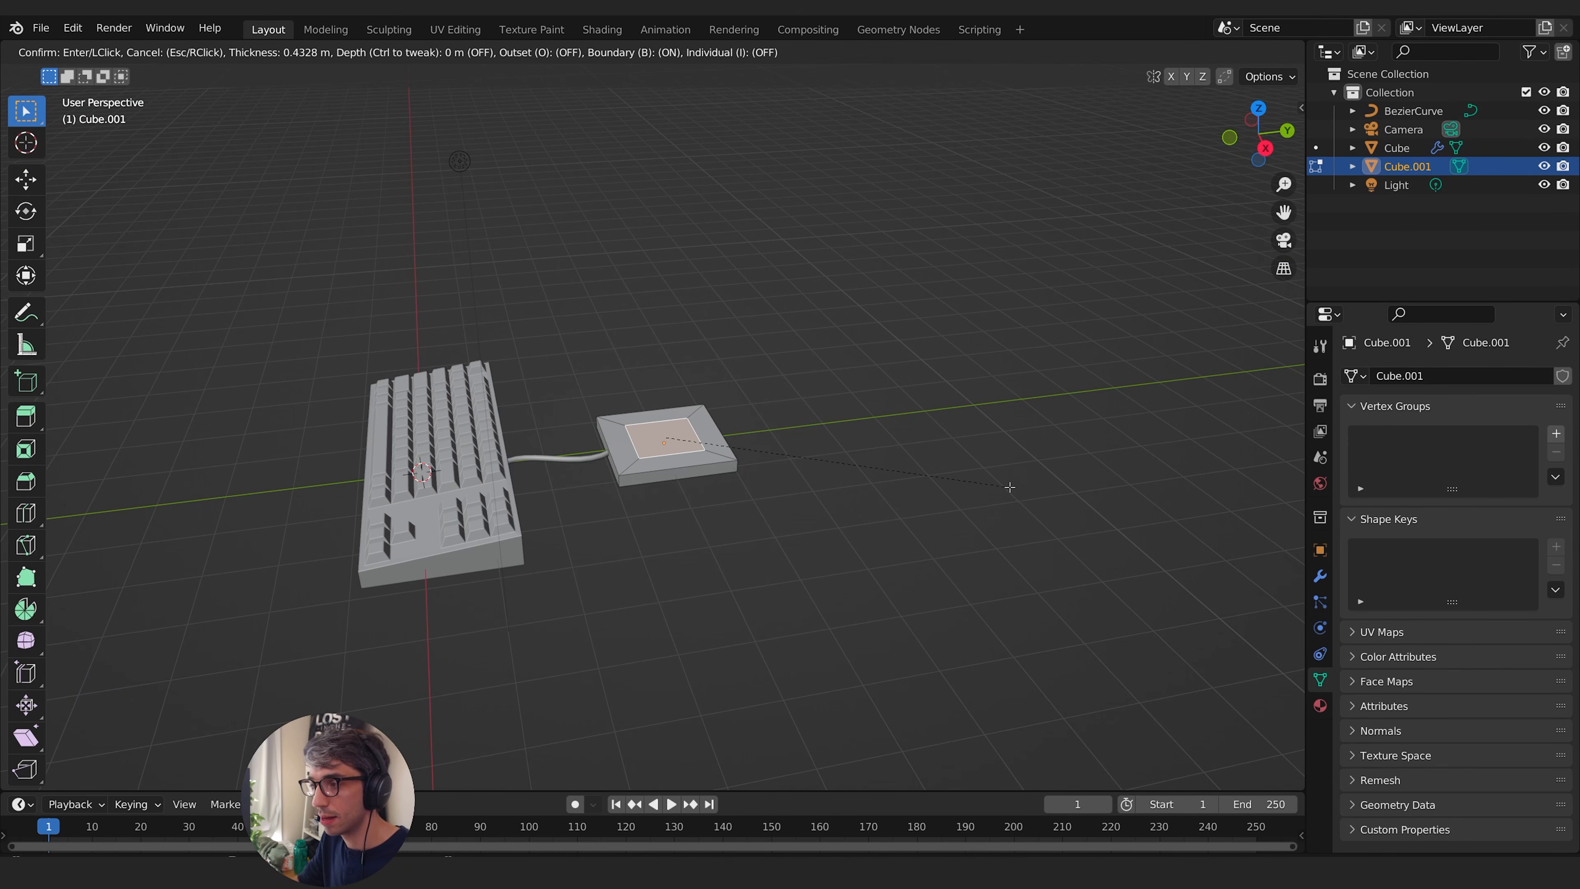
click(1010, 487)
- Extrude the inset top face and raise it about 0.32 m along Z to form a neck
middle_drag(1010, 487, 944, 456)
right_click(1025, 480)
key(g)
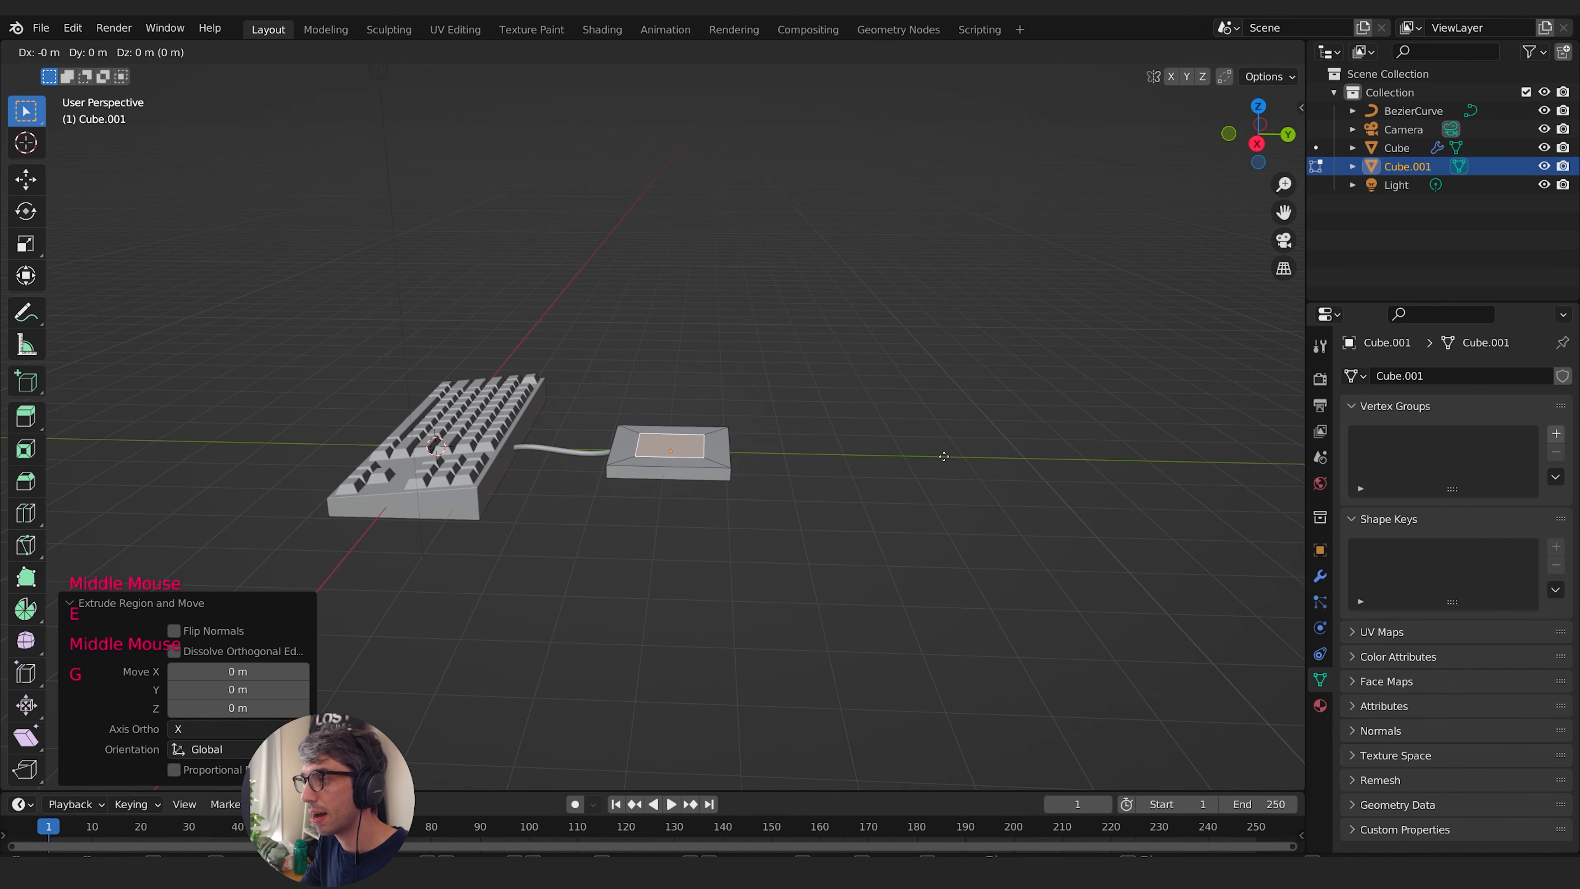
click(942, 441)
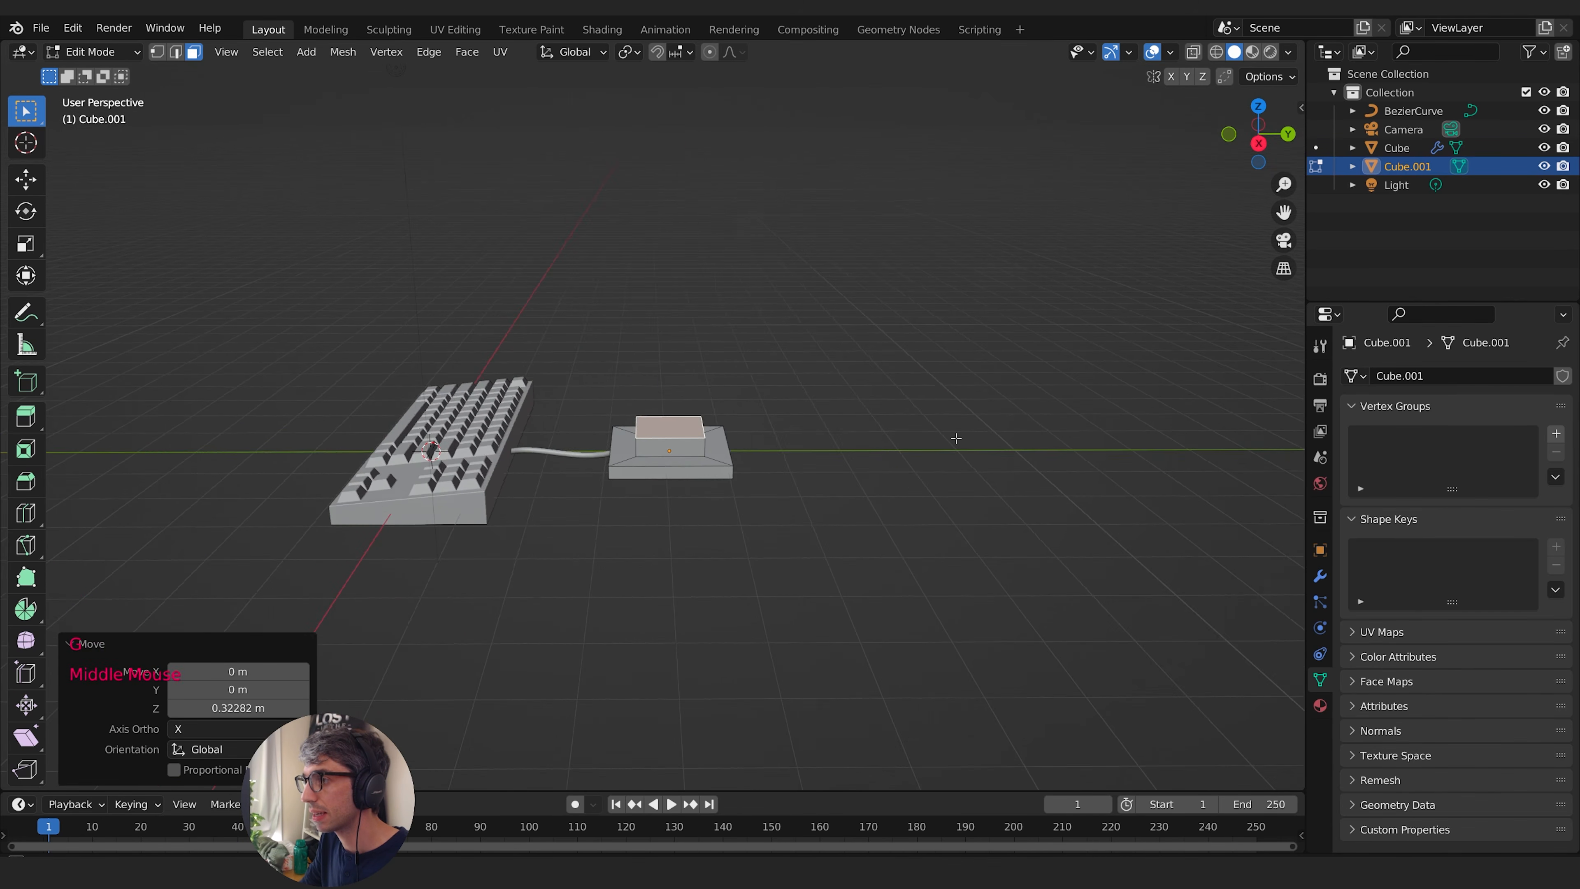
- Extrude the neck's top face in place and scale the new face up to about 1.759
middle_drag(953, 442, 921, 488)
key(e)
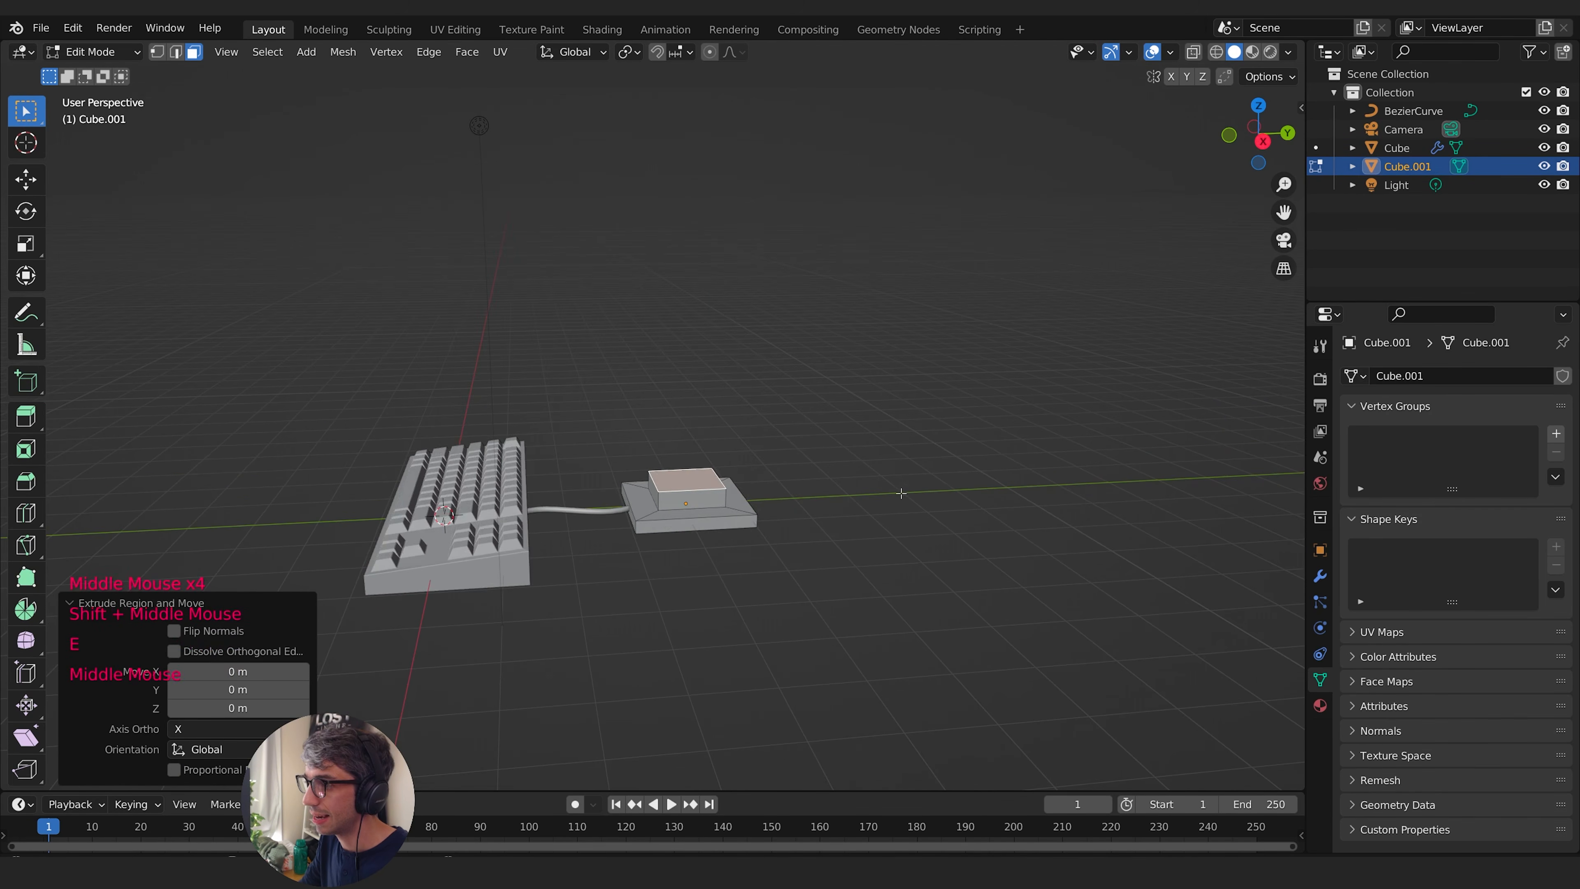
key(s)
click(1065, 492)
middle_drag(1073, 480, 1057, 455)
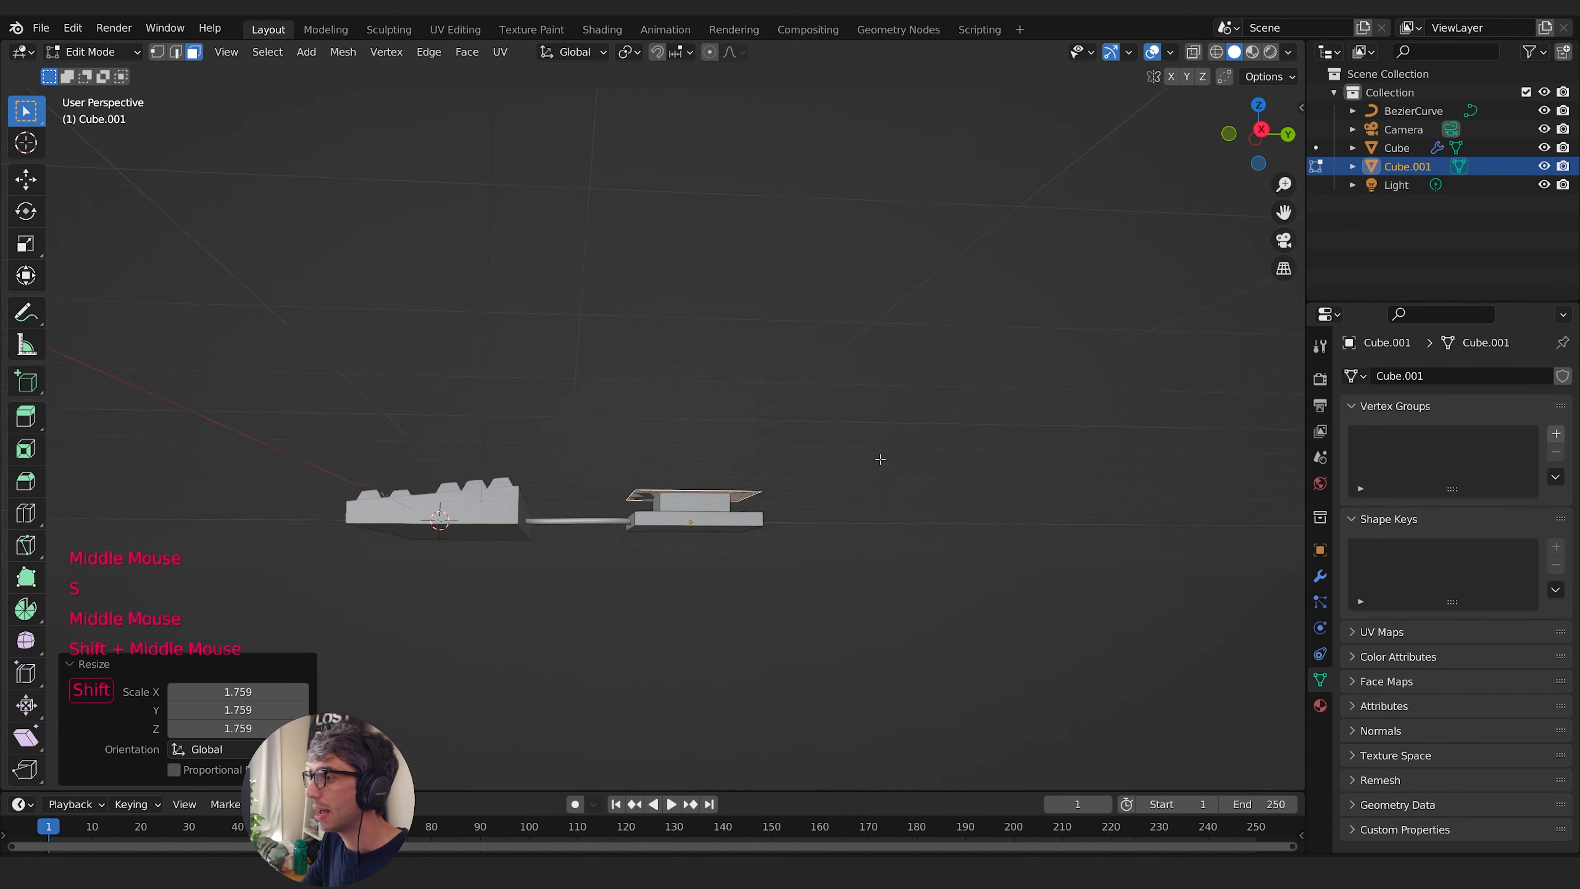
- Raise the enlarged top face about 0.12 m along Z
shift+middle_drag(880, 459, 904, 518)
middle_drag(905, 517, 840, 489)
key(g)
key(z)
click(907, 470)
- Widen the raised top face along X by a scale of about 1.82
shift+middle_drag(840, 488, 964, 579)
middle_drag(906, 597, 834, 554)
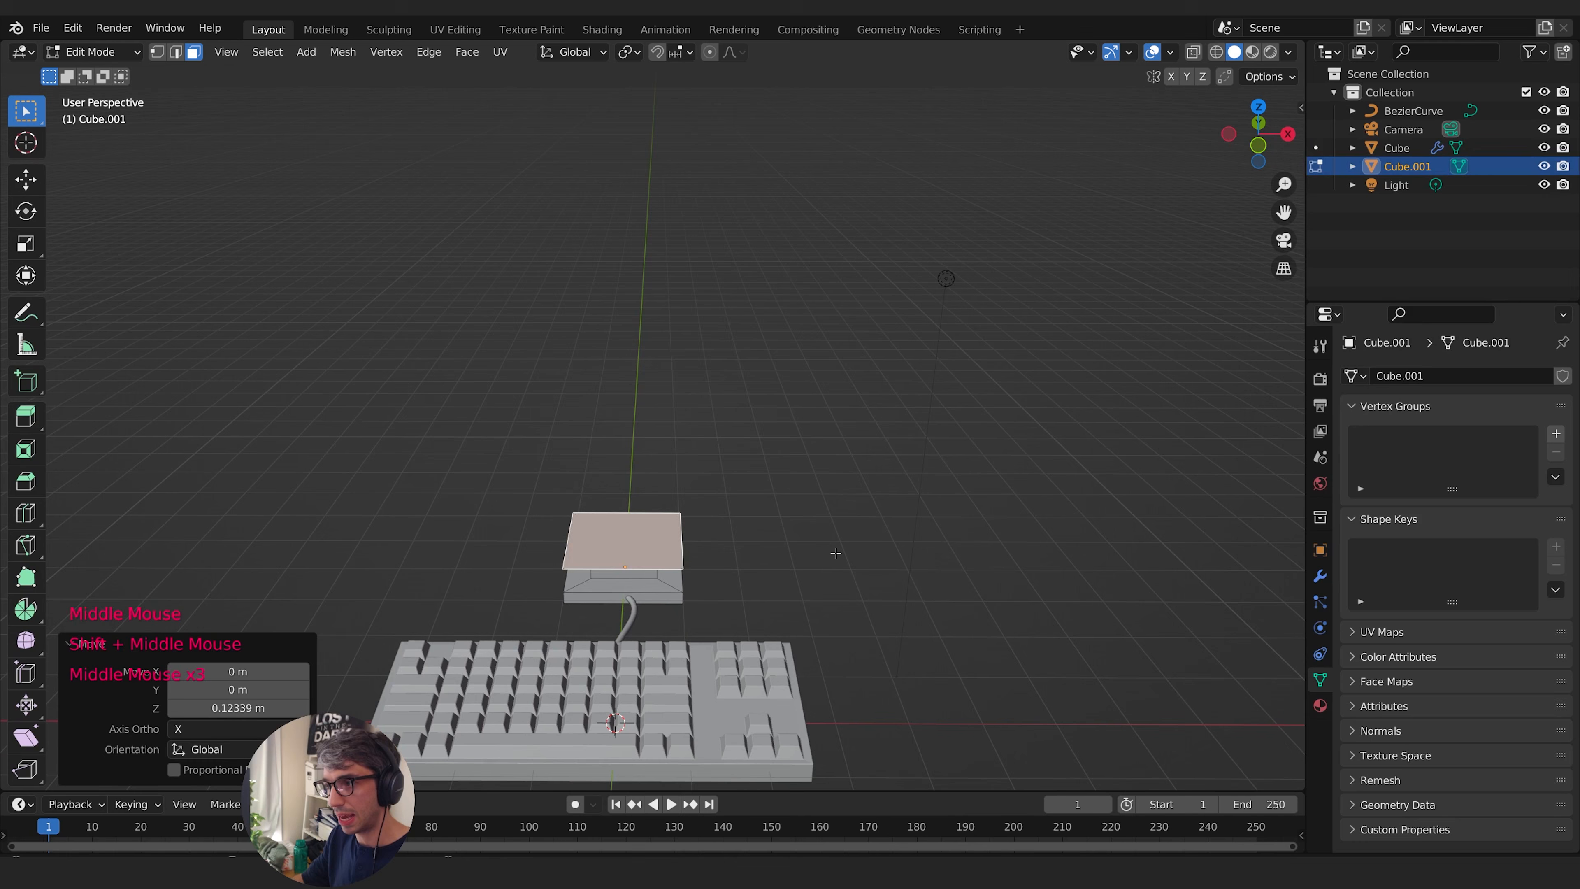
key(s)
key(x)
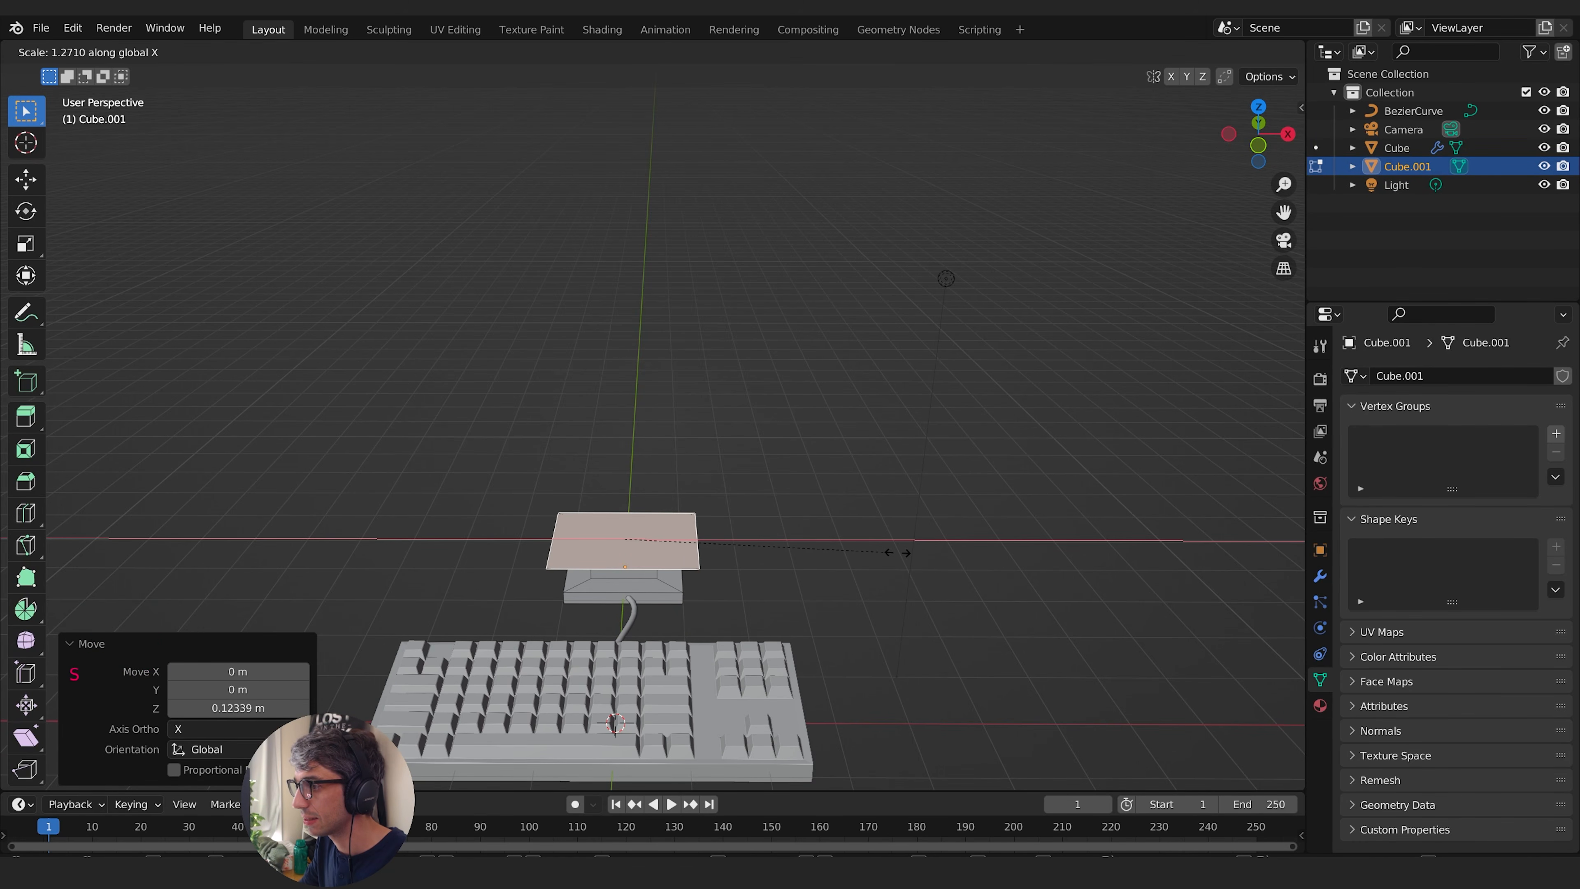
click(1002, 554)
middle_drag(1002, 553, 713, 571)
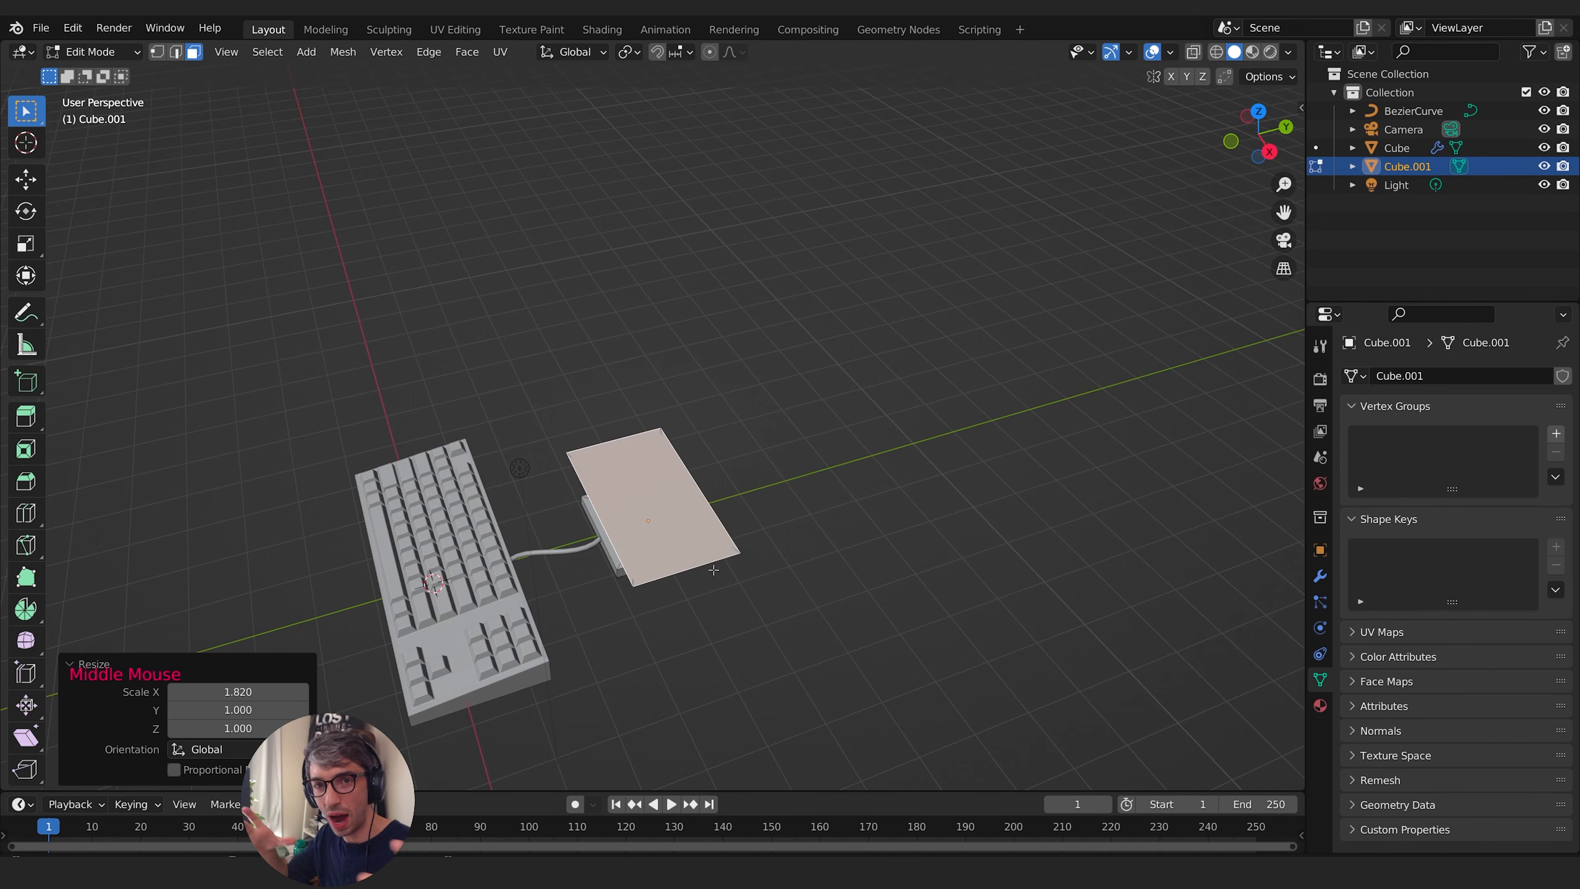
- Extrude the widened top face in place and raise it along Z in two moves to form the monitor's body
middle_drag(877, 653, 903, 547)
shift+middle_drag(902, 546, 891, 632)
key(e)
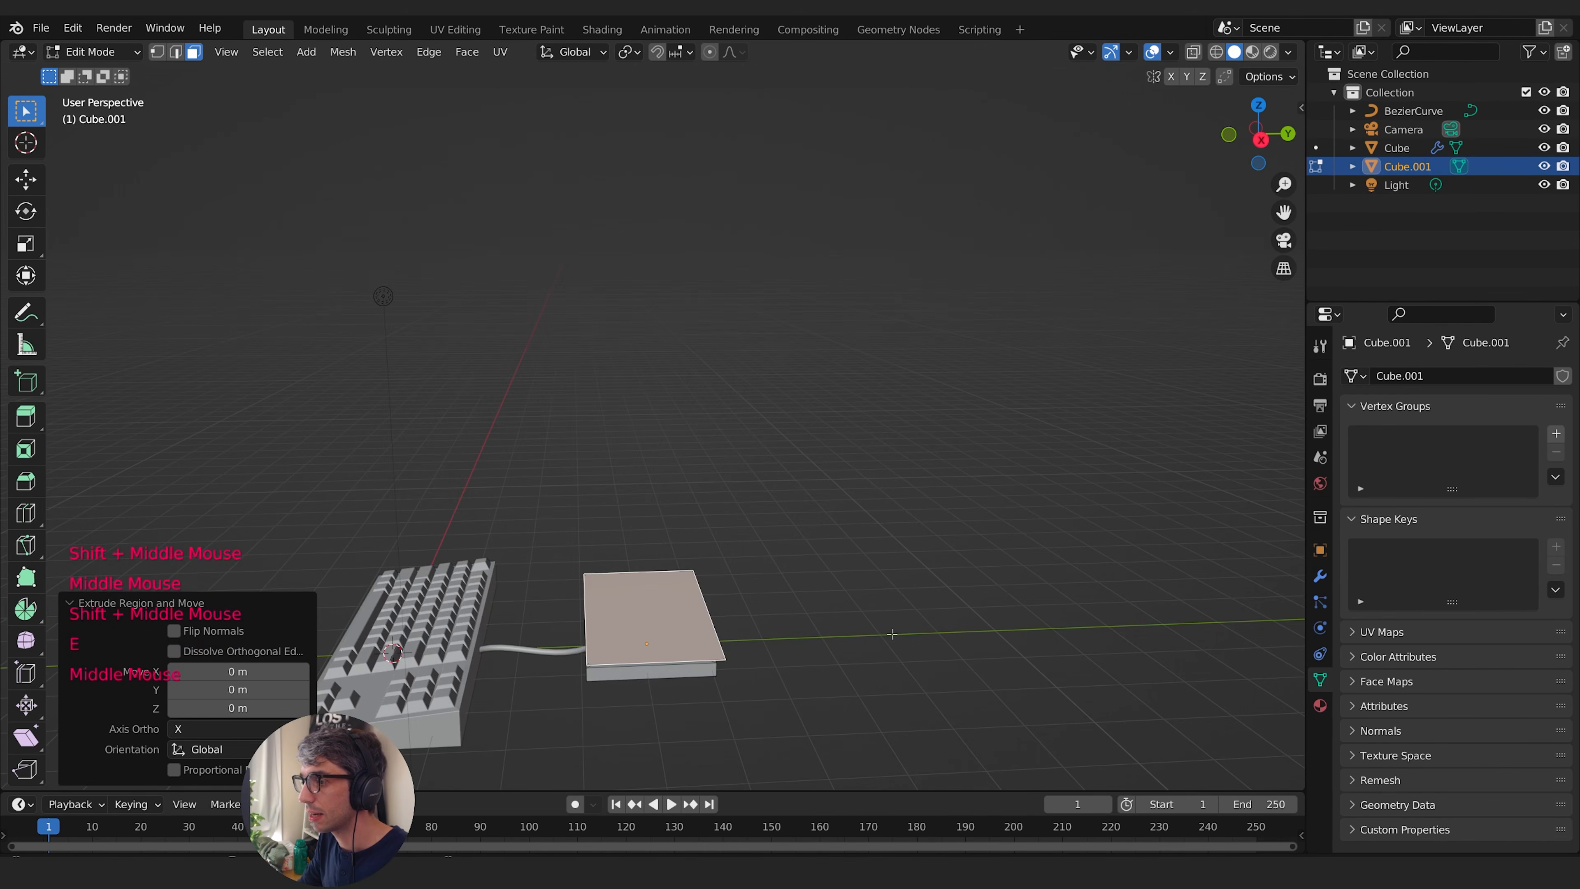
key(g)
key(z)
click(889, 414)
middle_drag(889, 423, 952, 468)
key(g)
key(z)
click(1065, 457)
- Extrude the monitor body's back face in place and scale the new face down to about 0.724
middle_drag(952, 468, 638, 475)
middle_drag(637, 475, 777, 546)
click(635, 531)
key(e)
key(s)
click(875, 554)
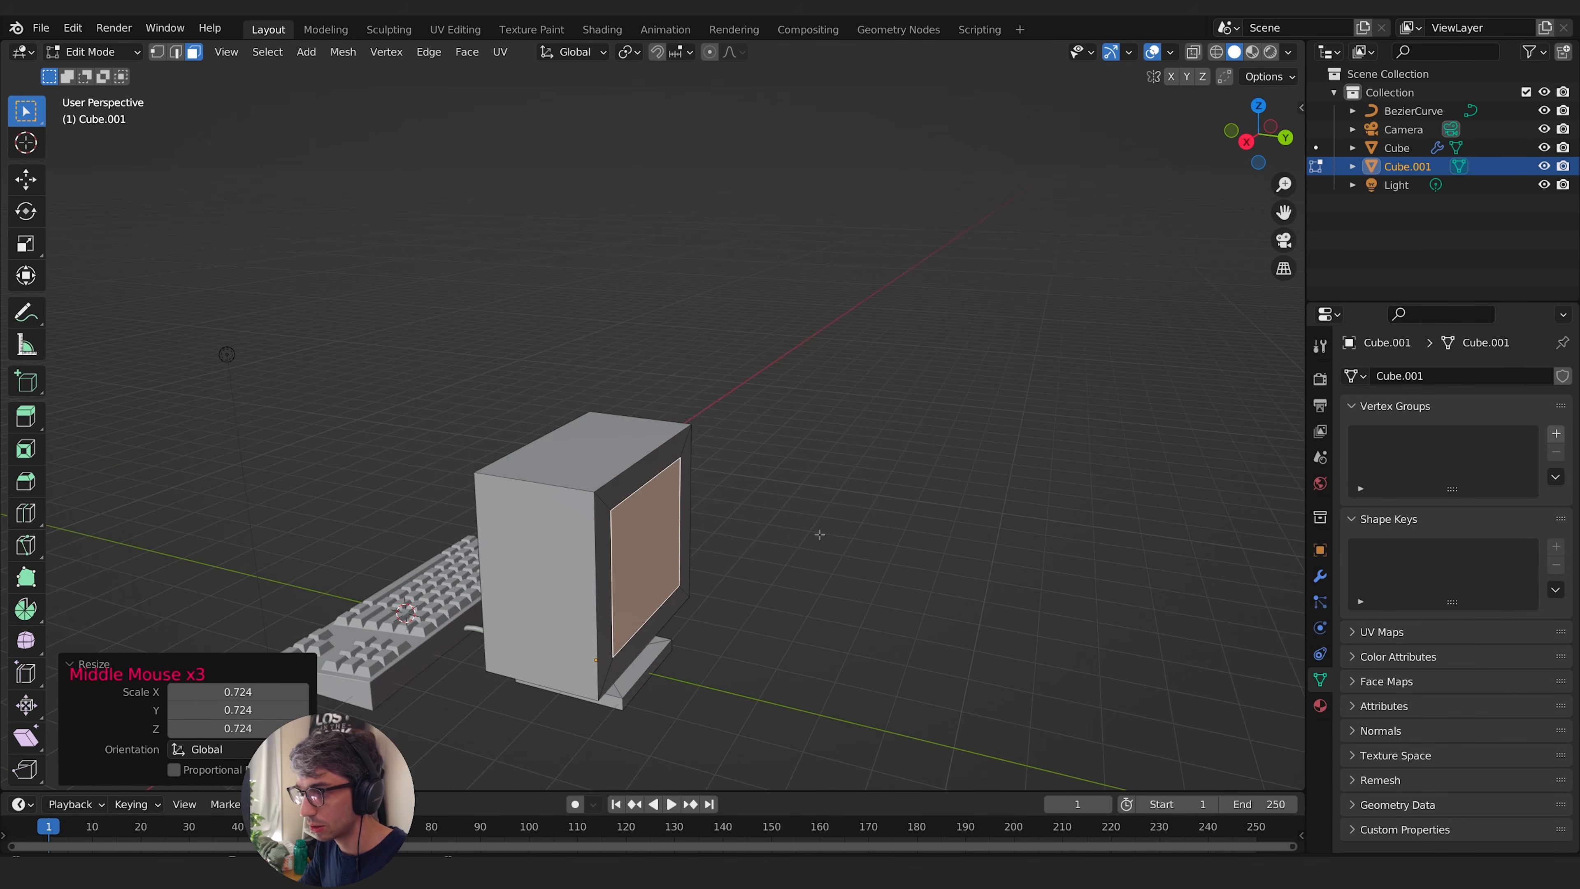
- Pull the smaller back face outward along Y and scale it to about 0.573 for a tapered rear
key(g)
key(y)
click(896, 548)
middle_drag(896, 548, 845, 525)
shift+middle_drag(845, 526, 803, 522)
middle_drag(803, 522, 922, 538)
key(s)
click(814, 537)
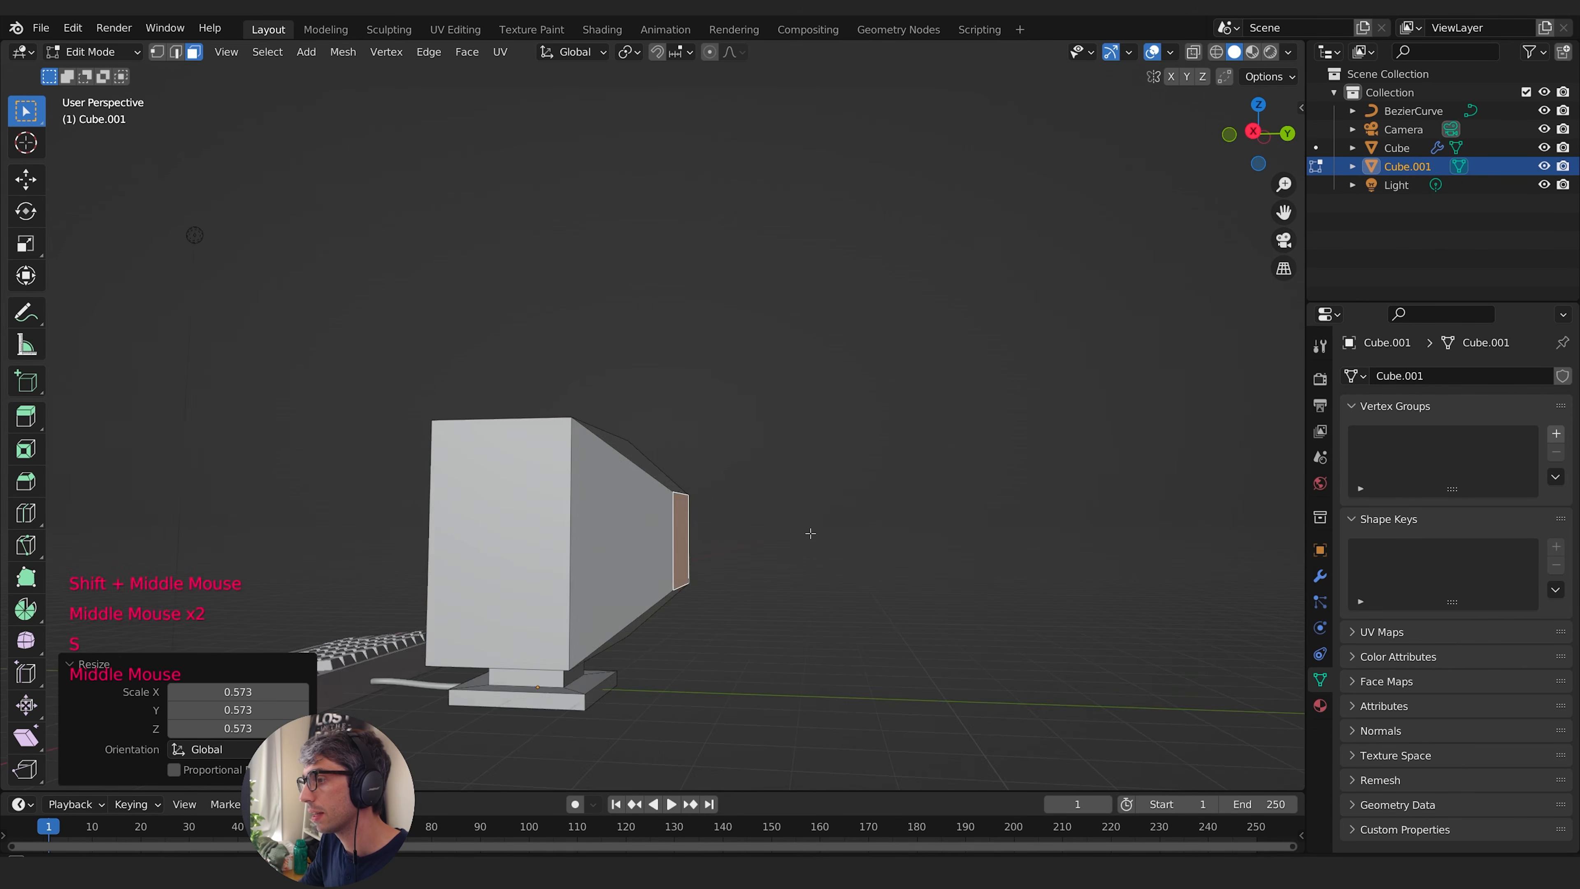
- Inset the monitor's front face by about 0.36 m
middle_drag(811, 537, 697, 563)
mouse_move(697, 563)
middle_down()
mouse_move(802, 598)
mouse_move(765, 542)
mouse_move(690, 548)
middle_up()
shift+middle_drag(691, 547, 806, 460)
click(806, 460)
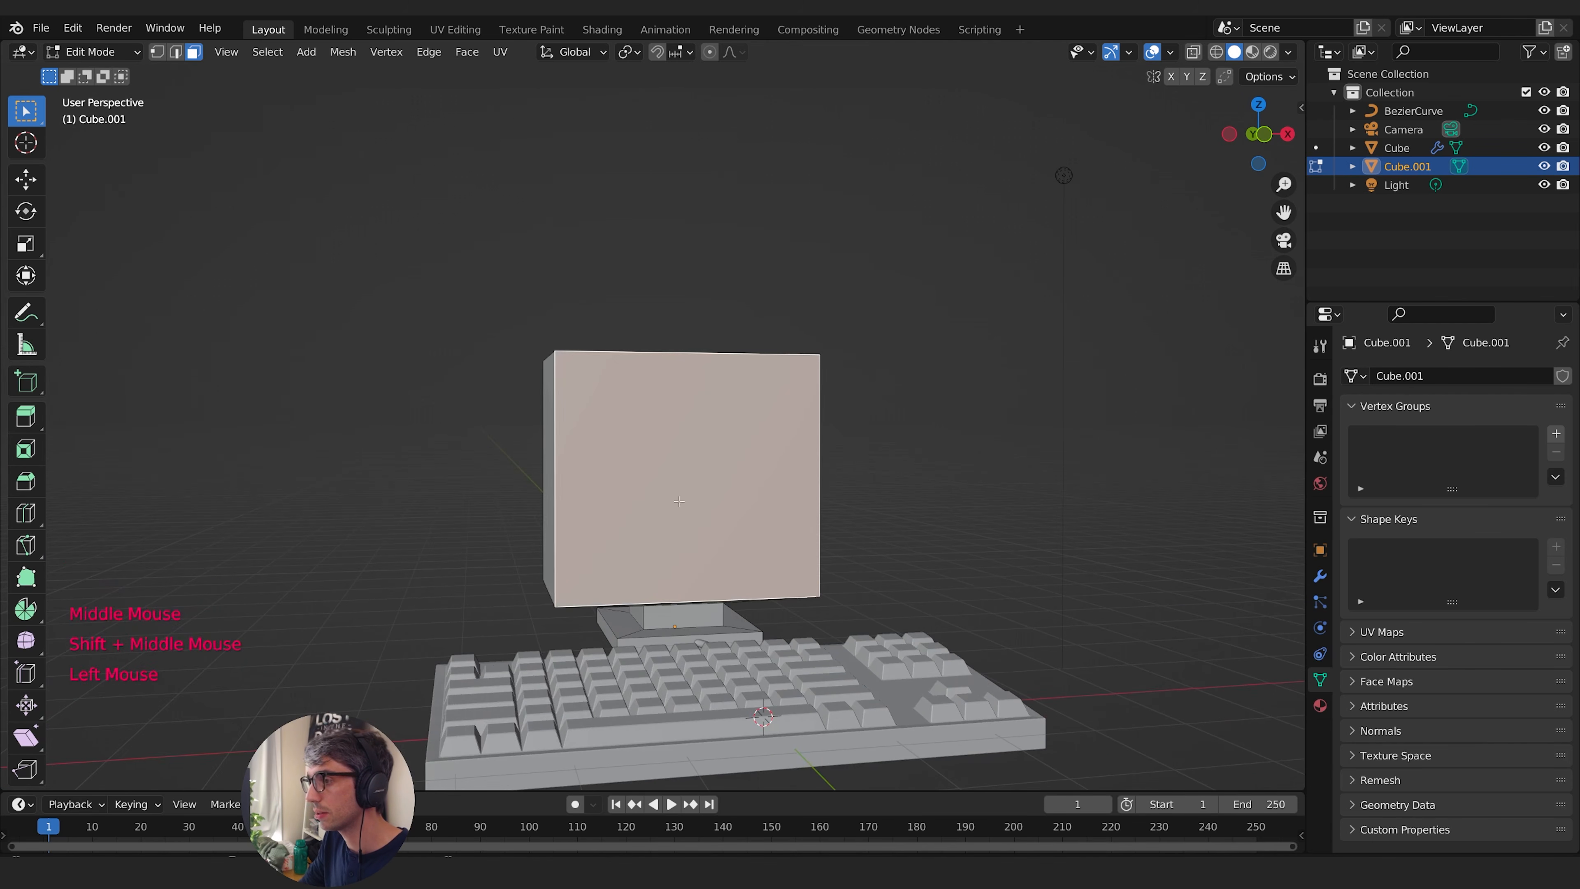
middle_drag(896, 501, 722, 523)
shift+middle_drag(722, 523, 855, 480)
middle_drag(855, 479, 732, 516)
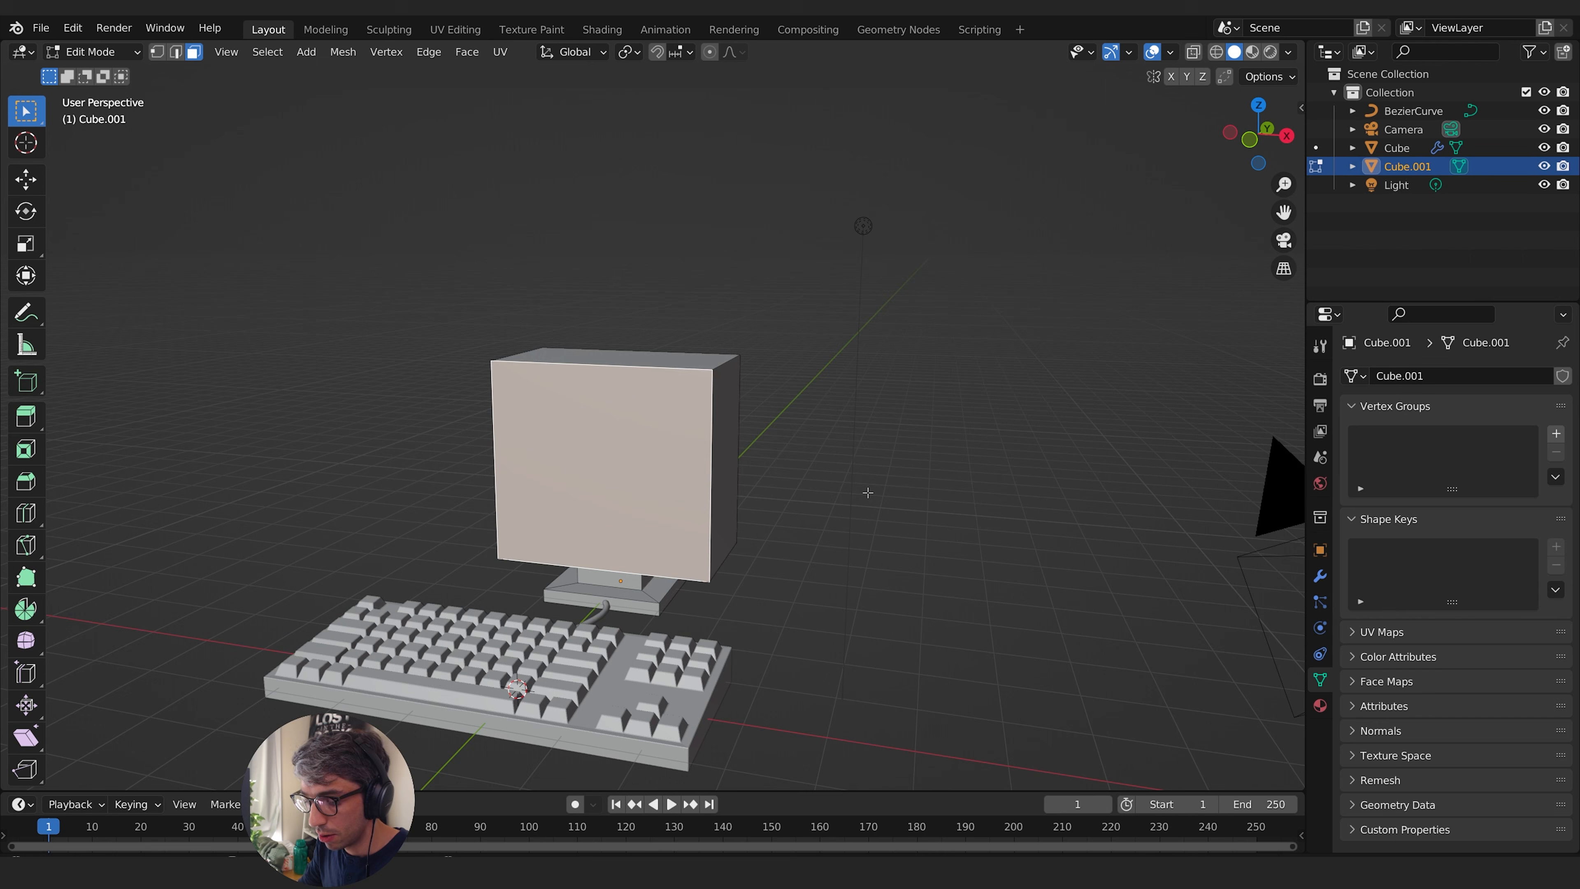
key(i)
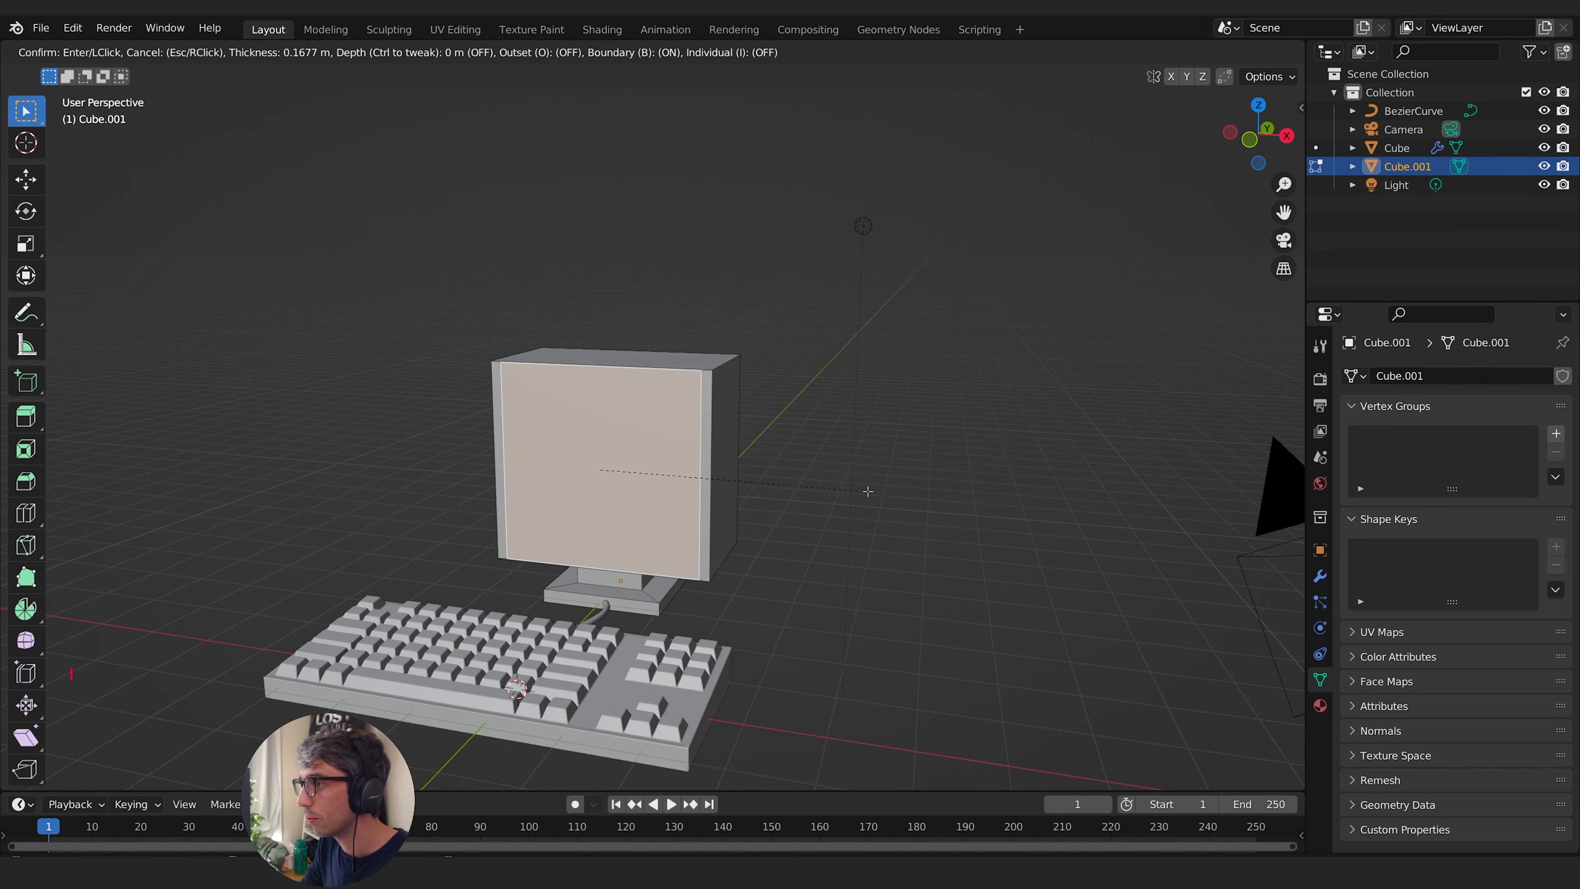
click(859, 492)
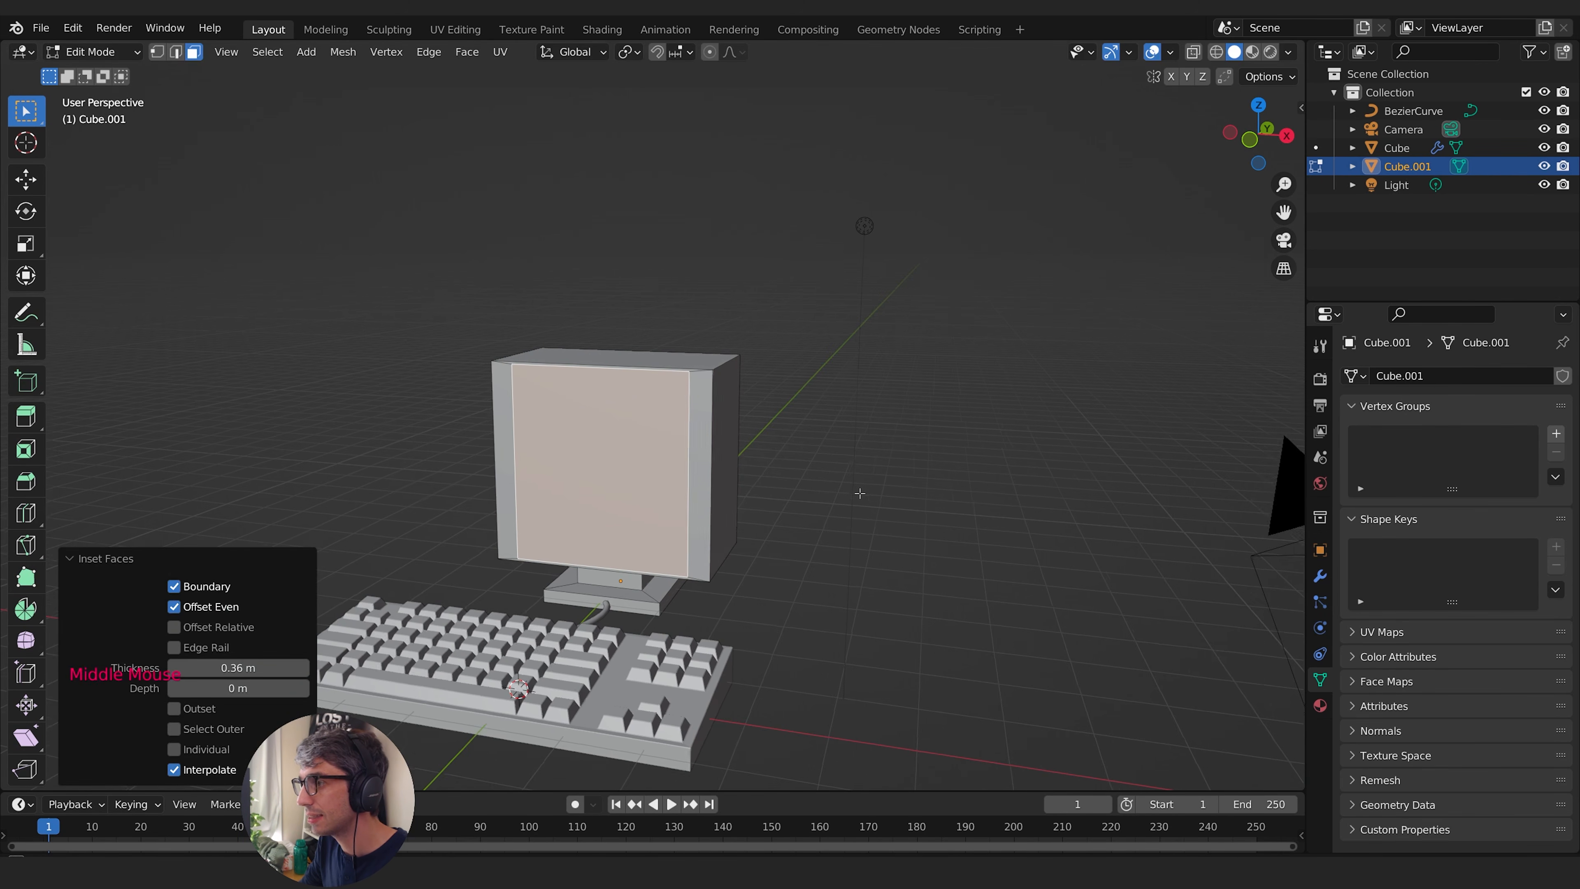
- Scale the inset front face along Z to about 0.794 to frame the screen with a bezel
middle_drag(858, 492, 375, 374)
scroll(890, 473, up, 1)
middle_drag(868, 479, 1023, 487)
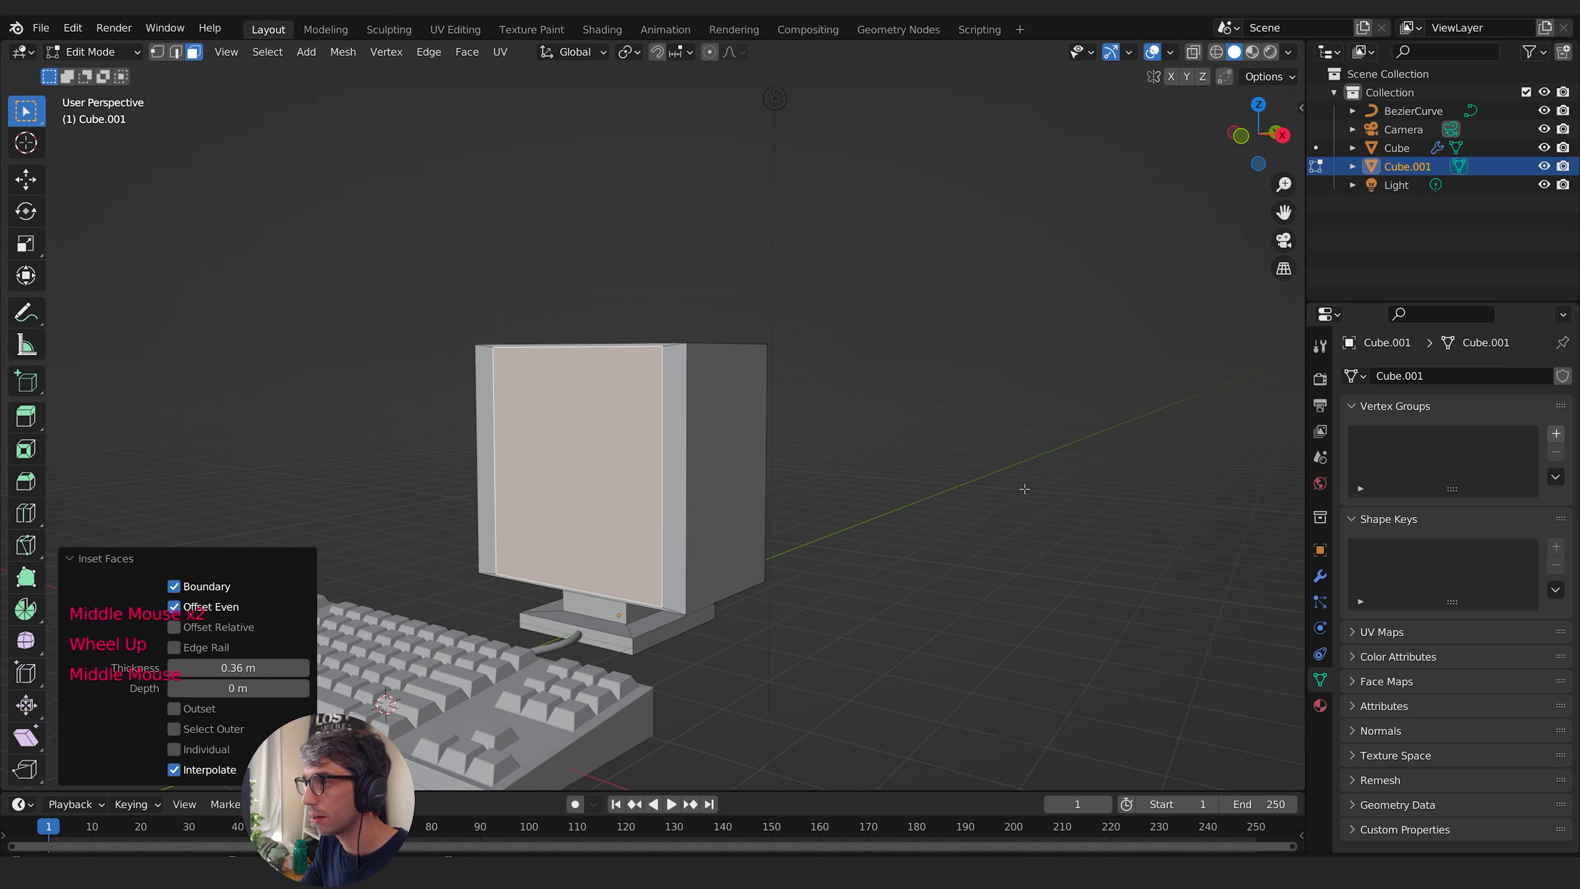
key(s)
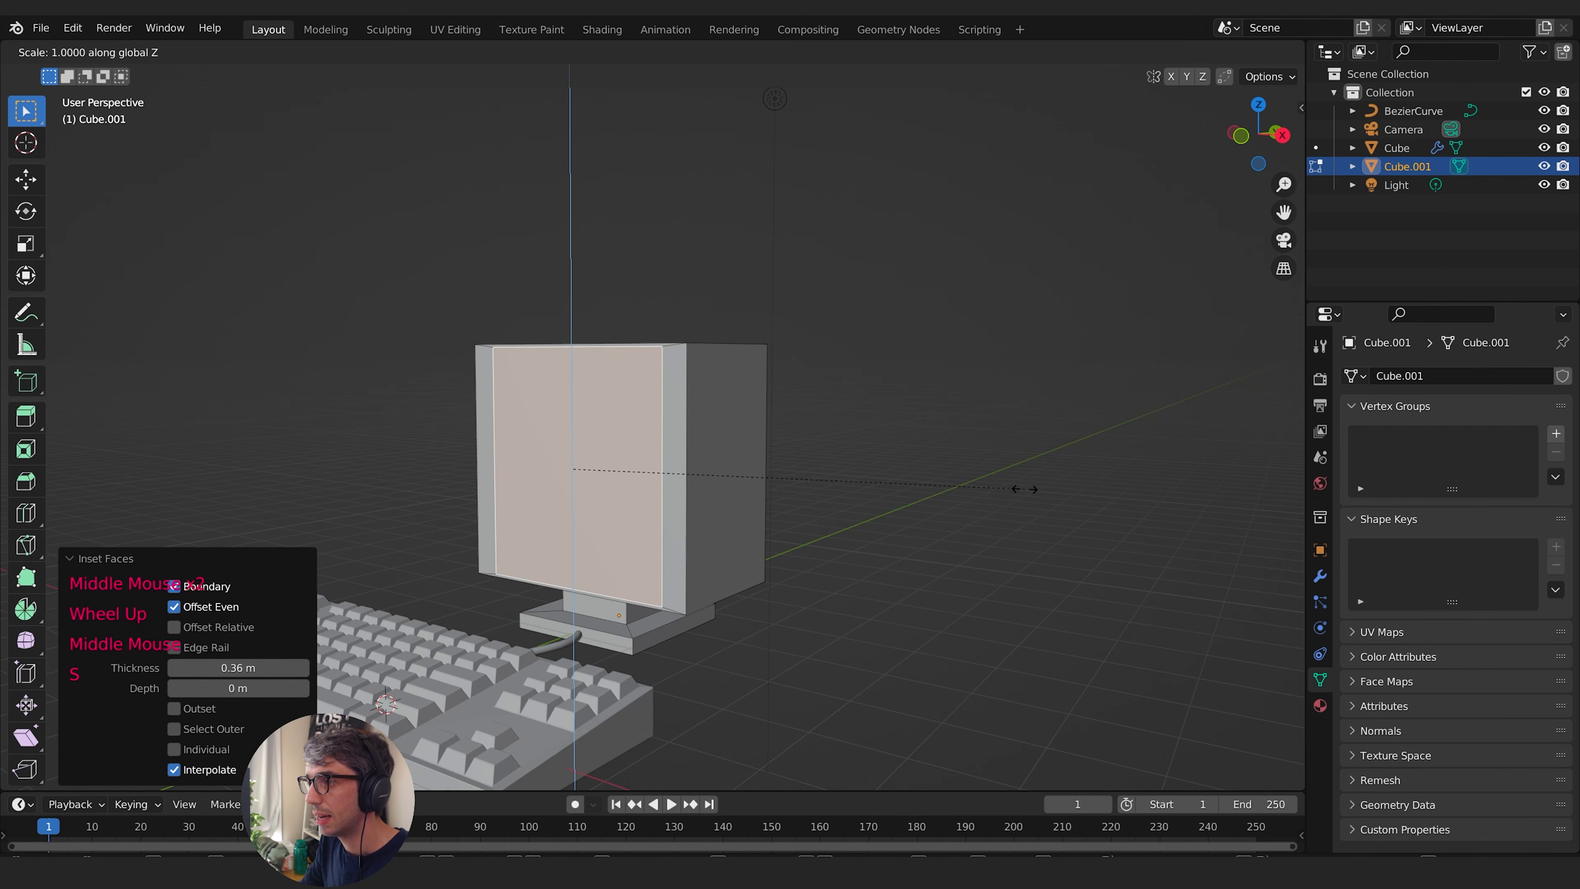
click(933, 485)
middle_drag(934, 486, 809, 427)
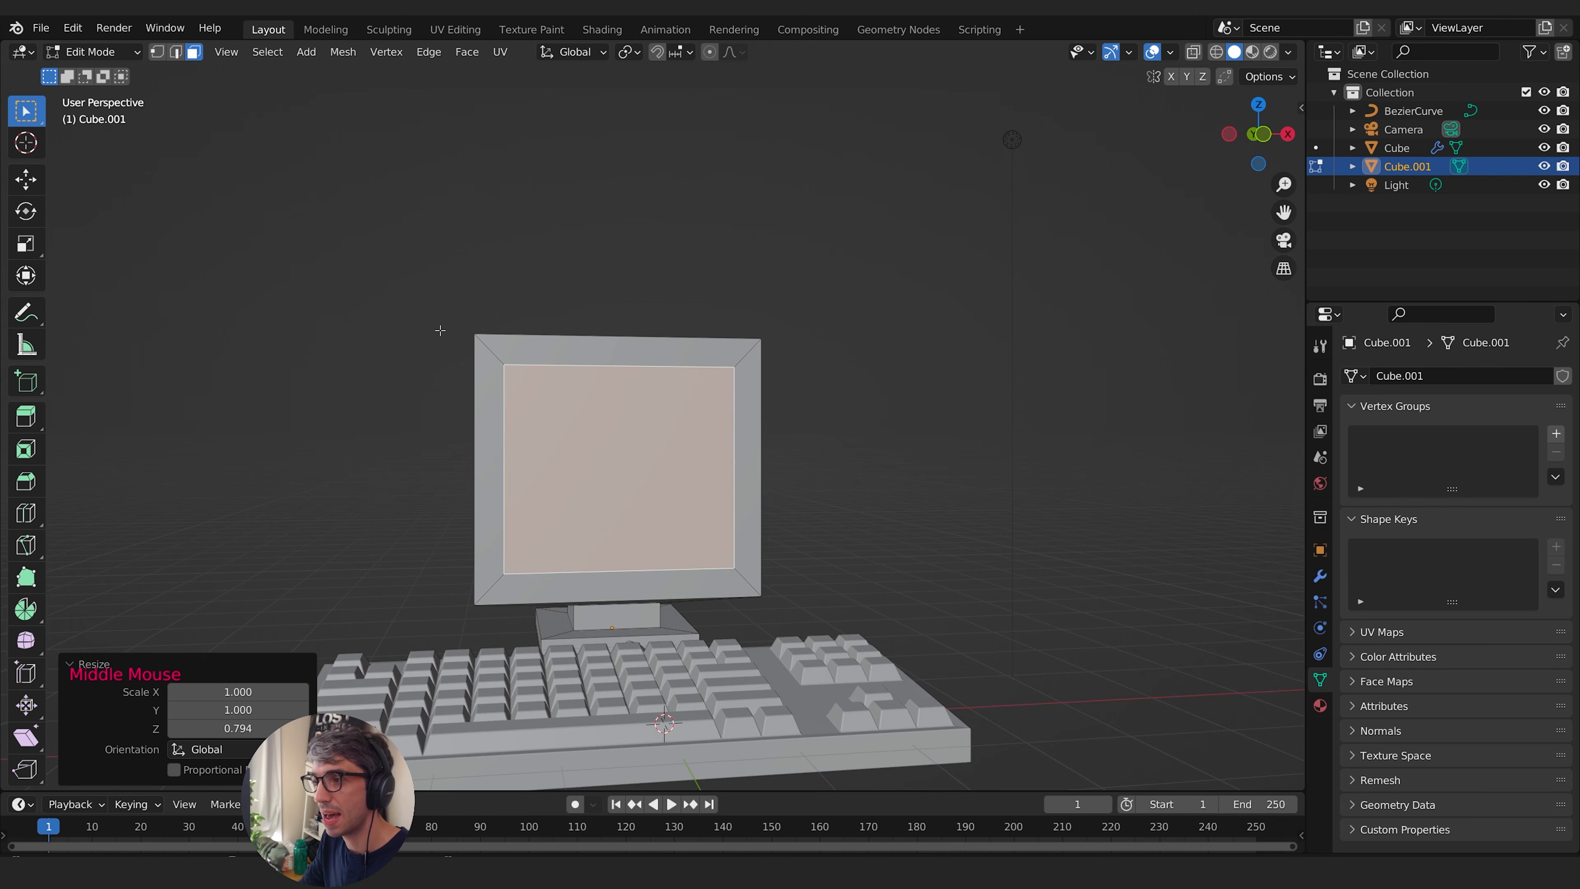
- Extrude the framed screen face and push it inward along Y by about 0.09 m and another 0.13 m
middle_drag(994, 423, 922, 452)
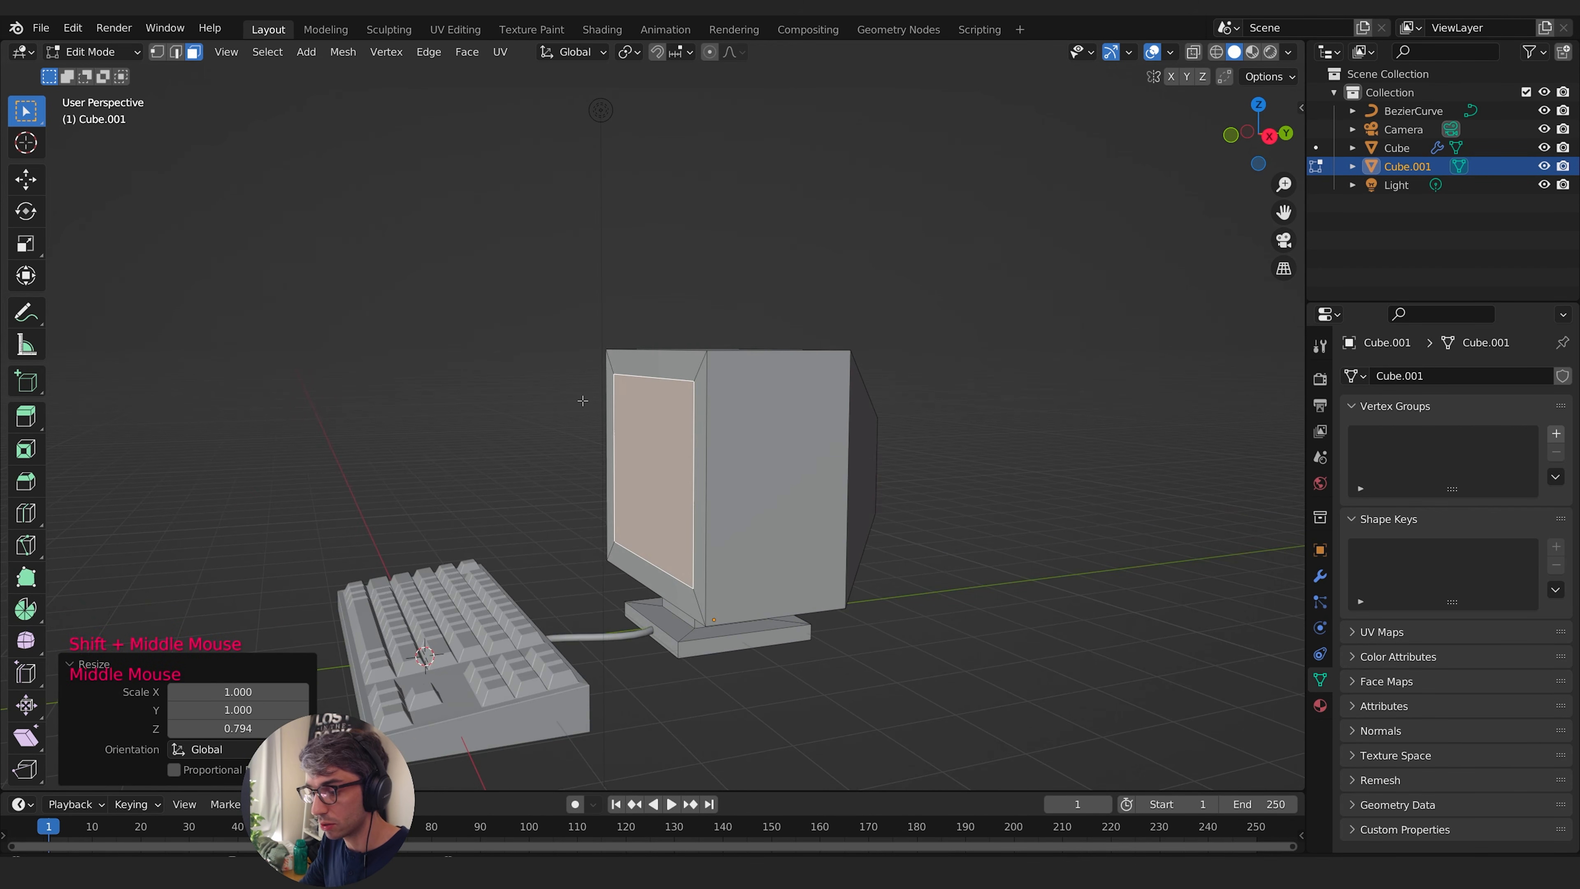
key(e)
middle_drag(583, 401, 654, 422)
key(g)
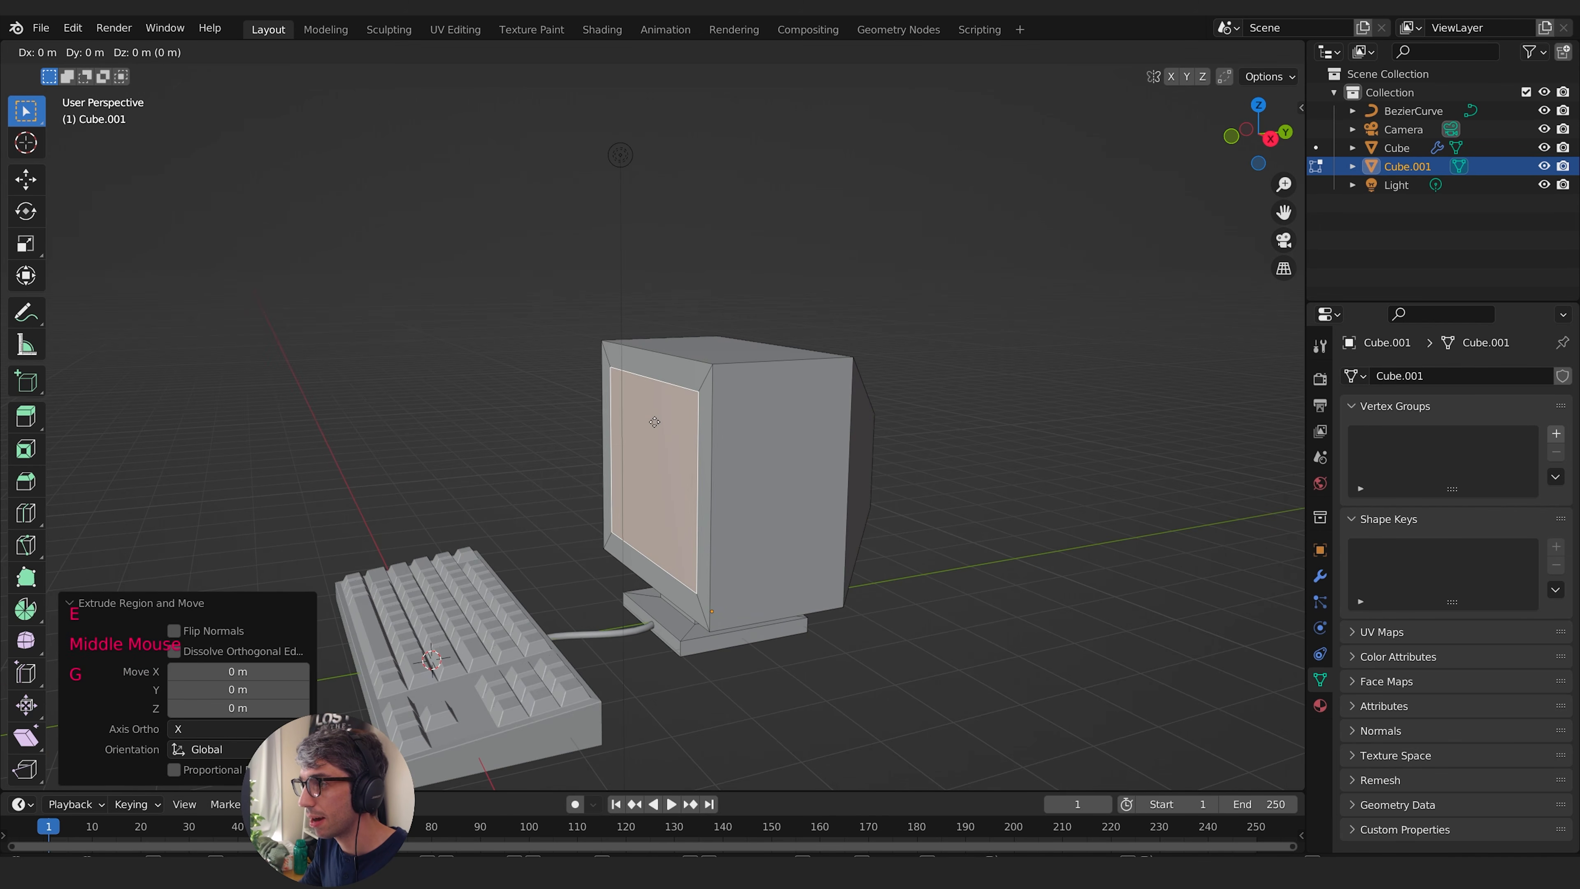
key(y)
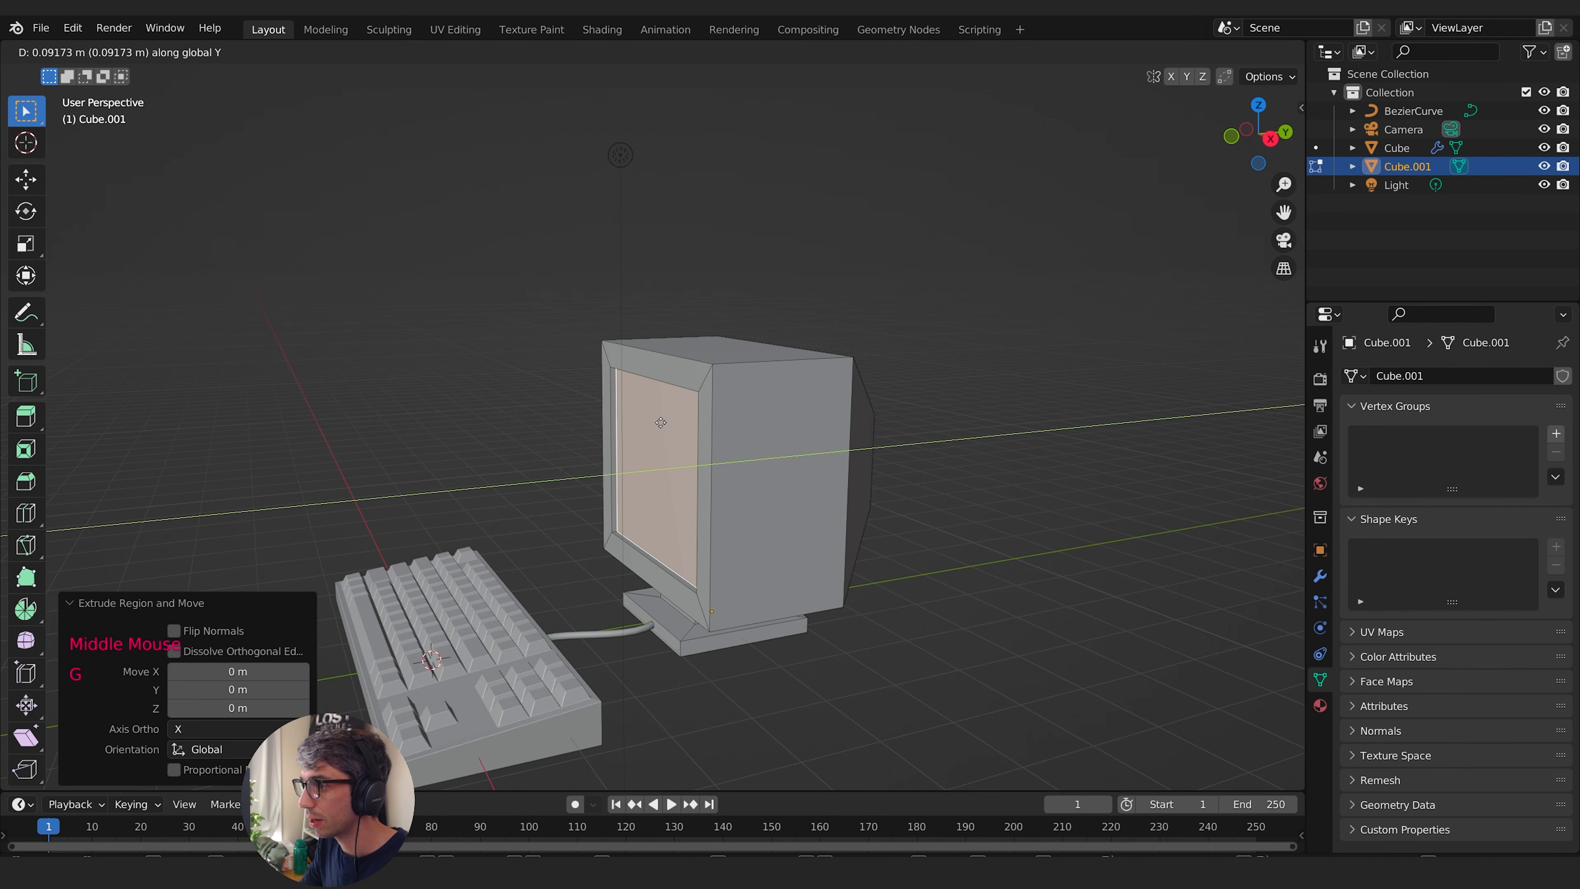
click(661, 423)
mouse_move(661, 423)
middle_down()
mouse_move(868, 440)
mouse_move(681, 444)
middle_up()
key(g)
key(y)
click(860, 441)
shift+middle_drag(681, 444, 712, 459)
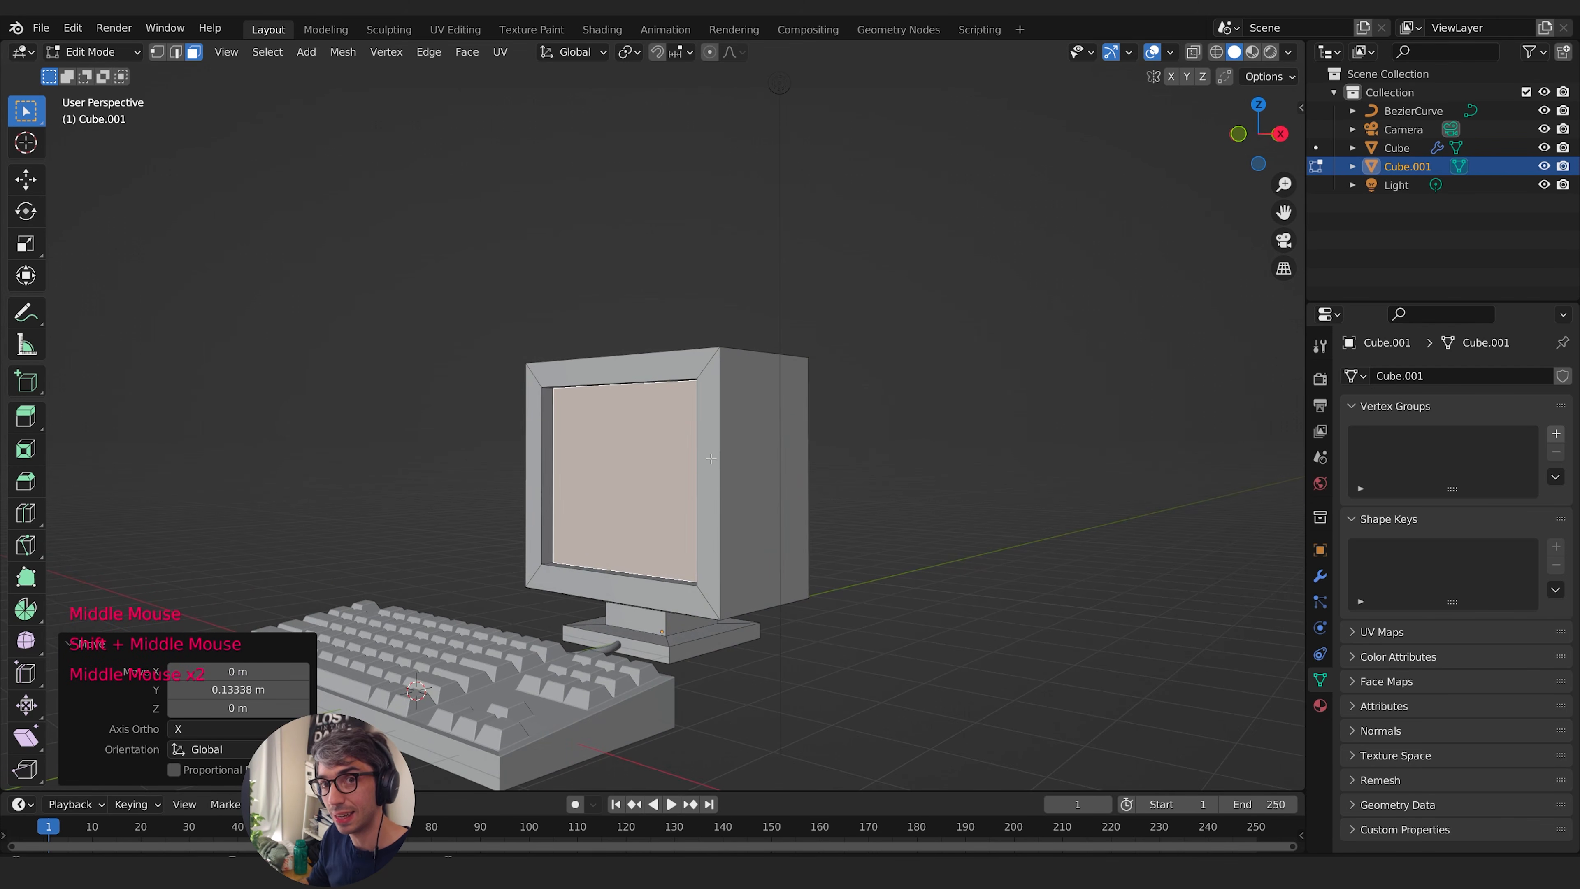
- Inset the recessed screen face and scale the inner face along Z to about 0.825
key(i)
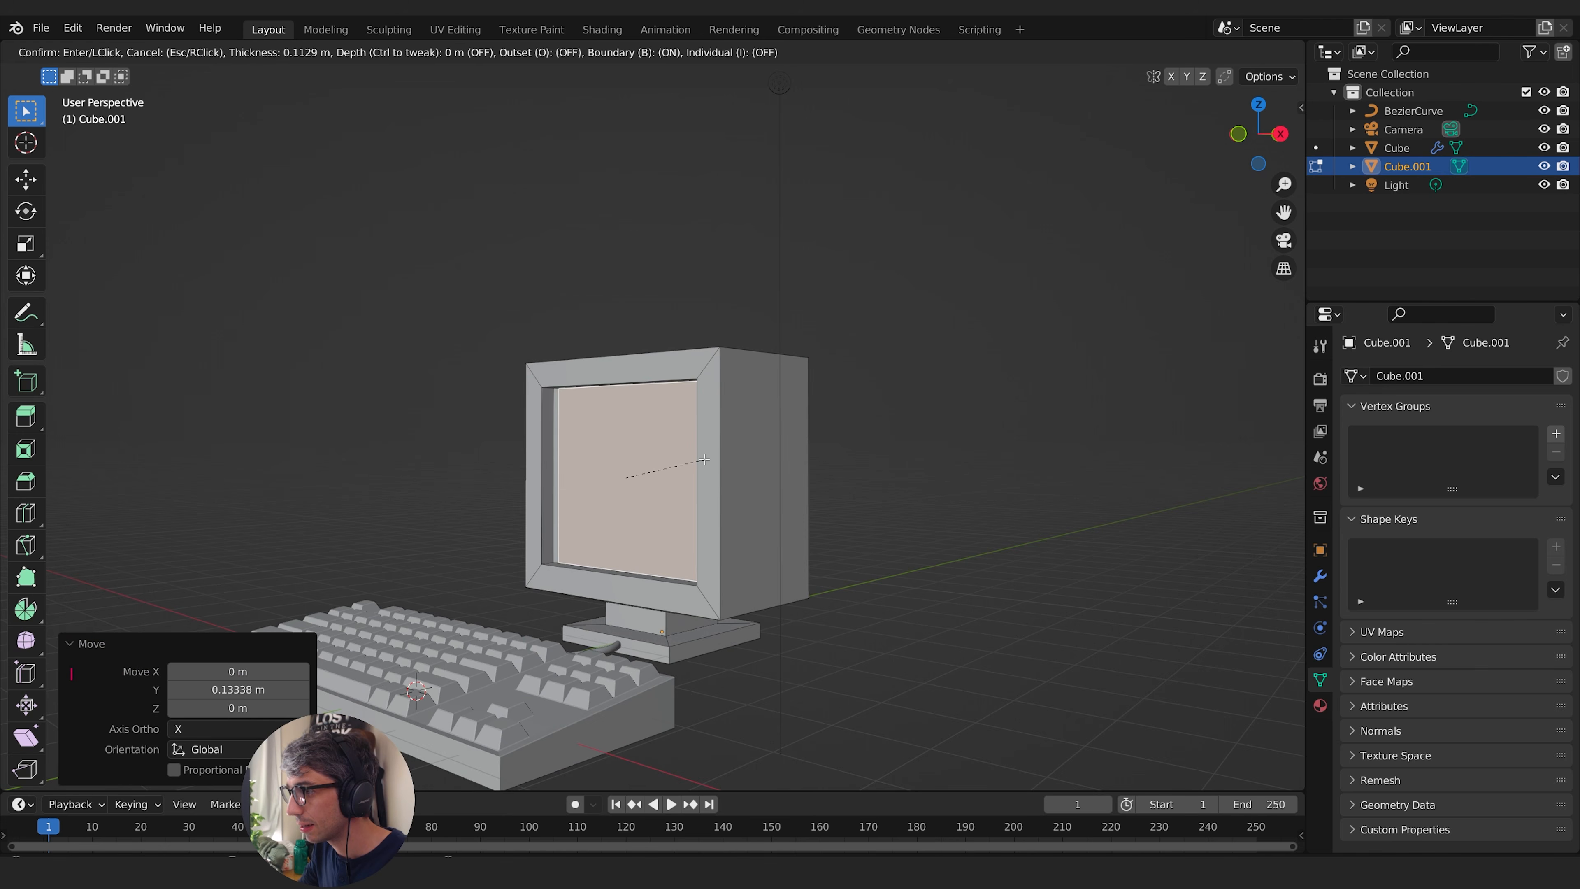
click(684, 463)
middle_drag(685, 463, 765, 462)
key(s)
key(z)
click(857, 465)
- Move the inner screen face forward along Y by about 0.08 m and leave mesh editing
key(g)
key(y)
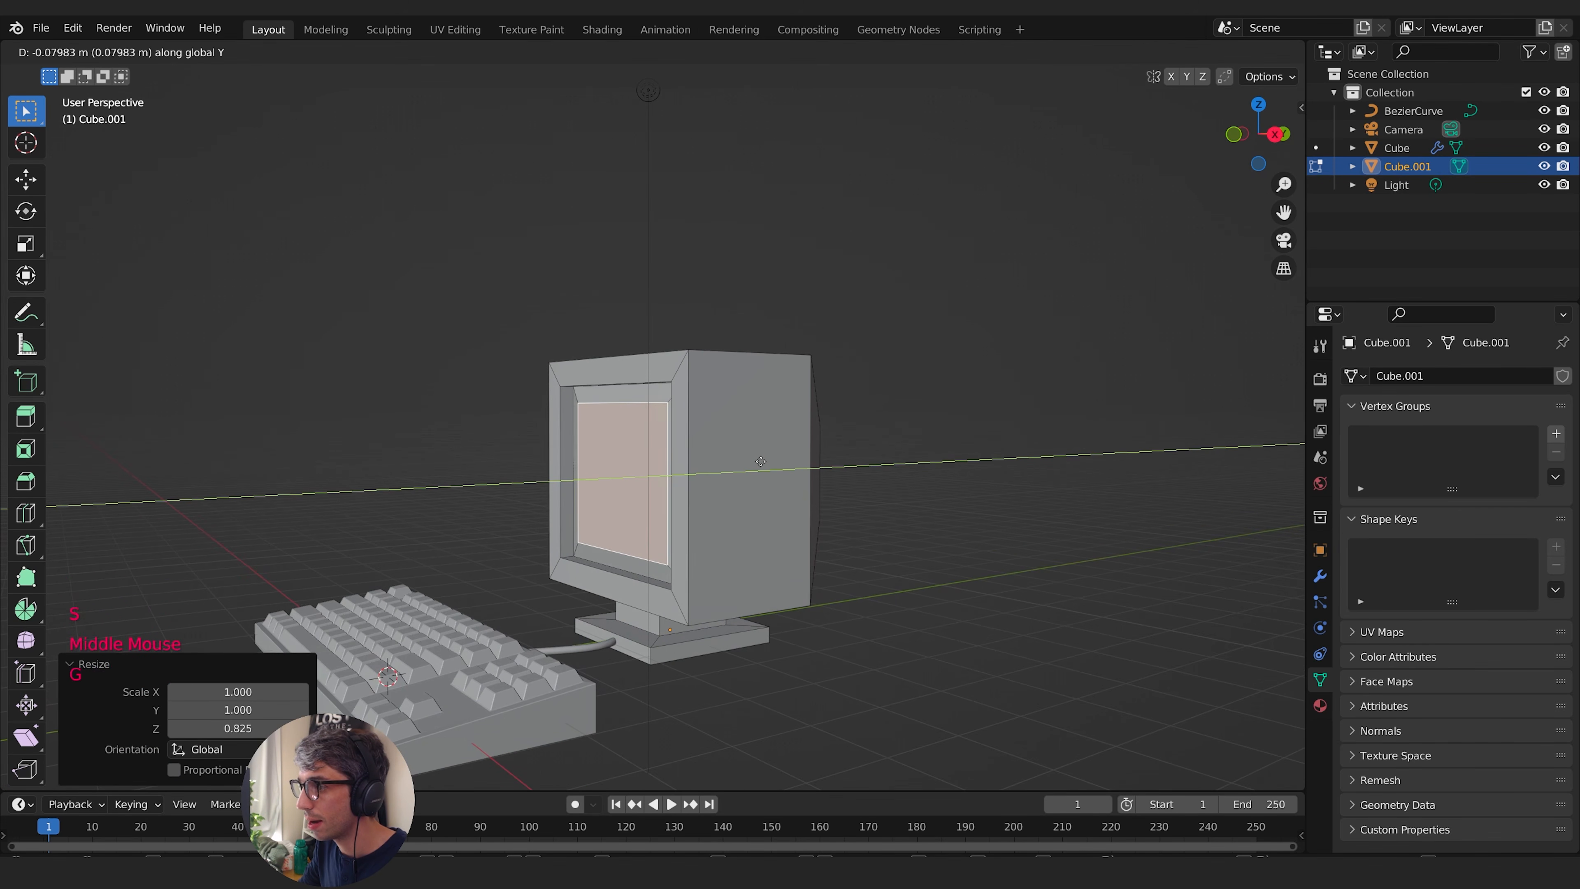
click(757, 462)
middle_drag(758, 462, 809, 515)
key(Tab)
shift+middle_drag(808, 515, 808, 452)
scroll(705, 504, down, 1)
scroll(758, 519, down, 1)
scroll(757, 518, up, 1)
scroll(758, 519, down, 1)
key(Tab)
key(a)
key(s)
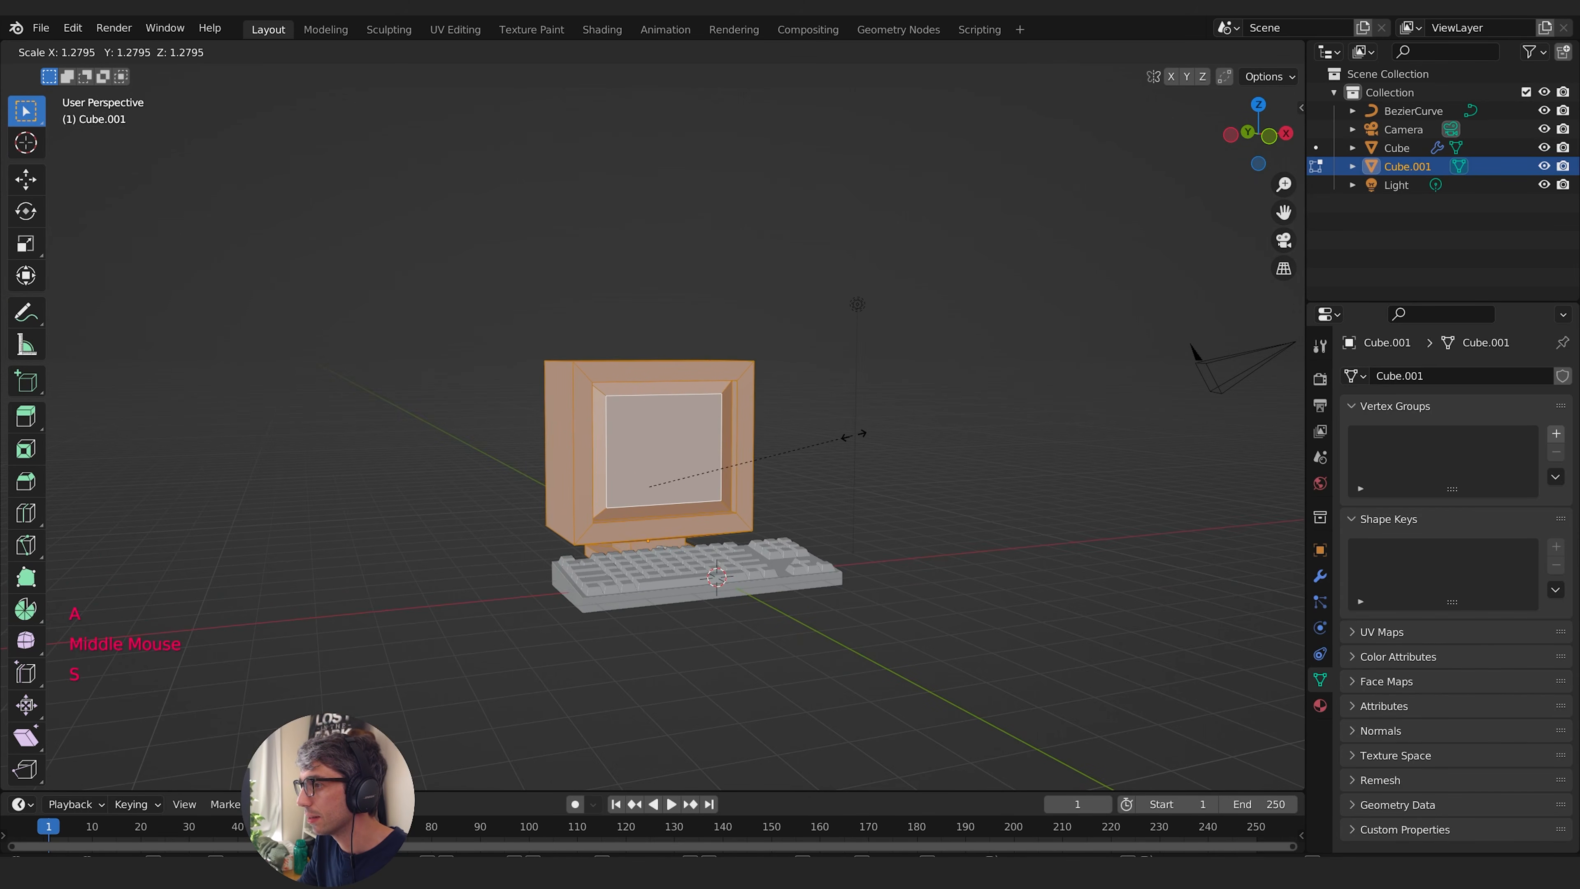
key(Tab)
- Enlarge the whole monitor object uniformly in two passes, the first by about 1.45
middle_drag(853, 436, 780, 465)
key(s)
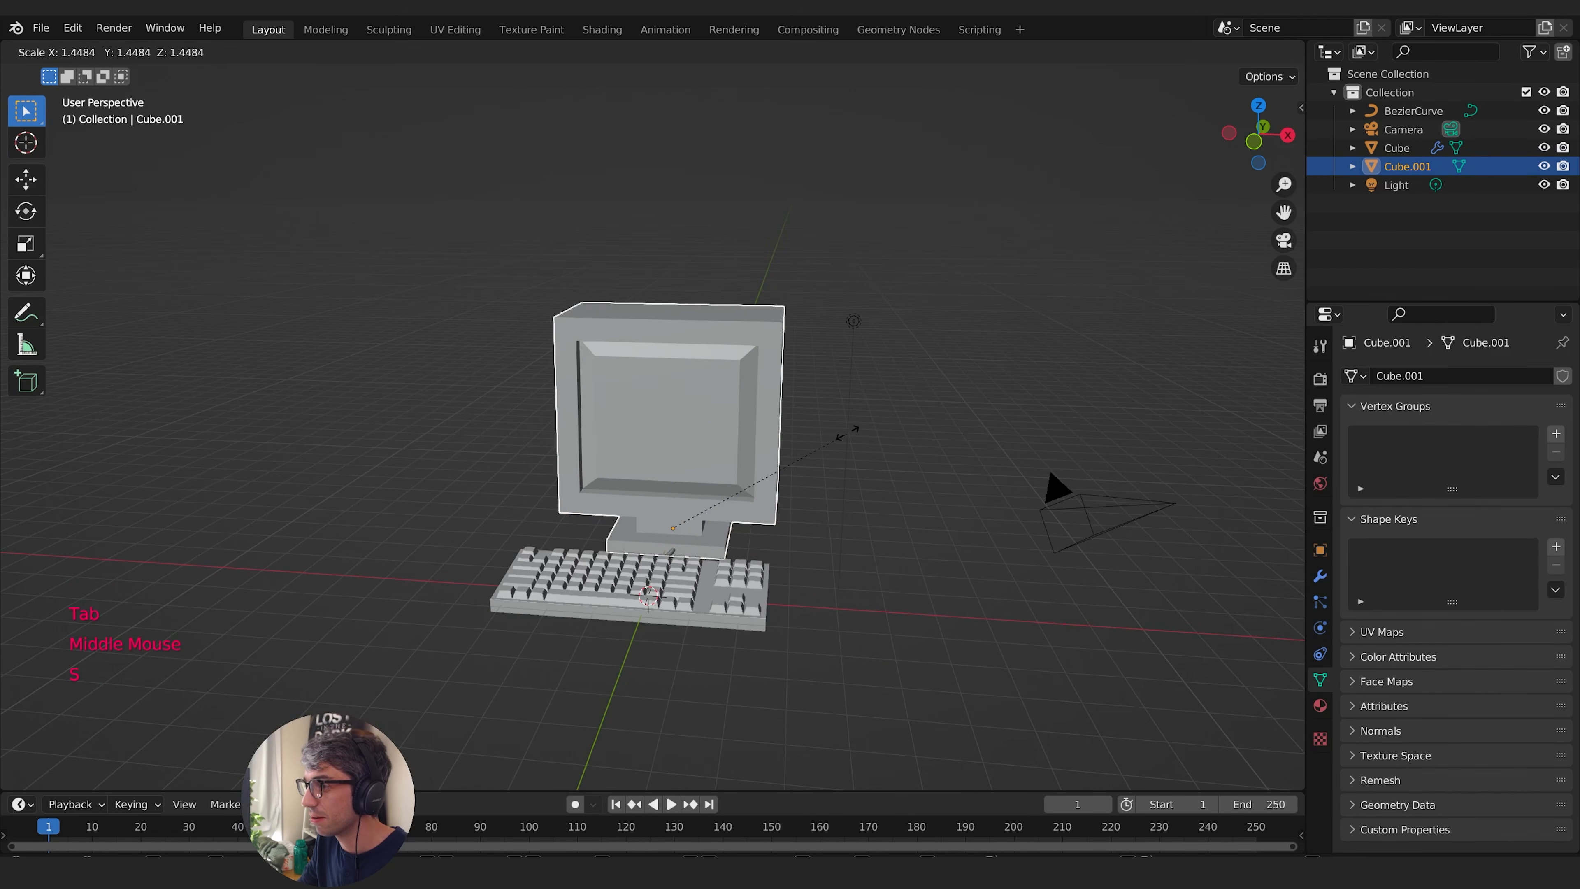
click(862, 429)
middle_drag(862, 429, 617, 464)
key(s)
click(903, 412)
- Select the inner screen face with its surrounding sloped faces and separate the selection into its own object
key(Tab)
click(618, 464)
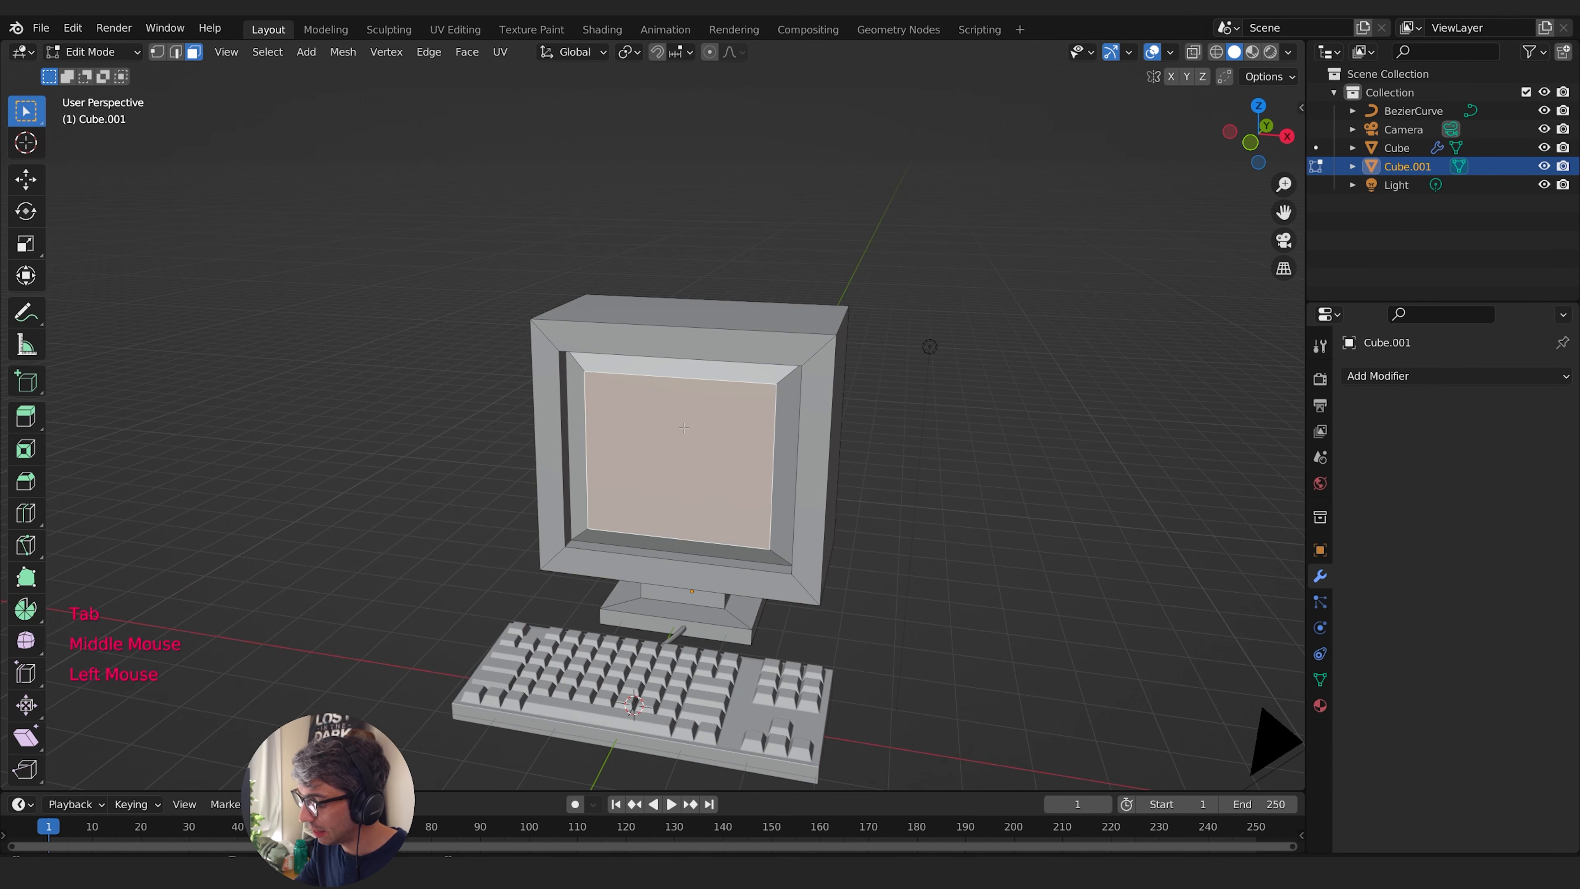
key(ctrl+KP_Add)
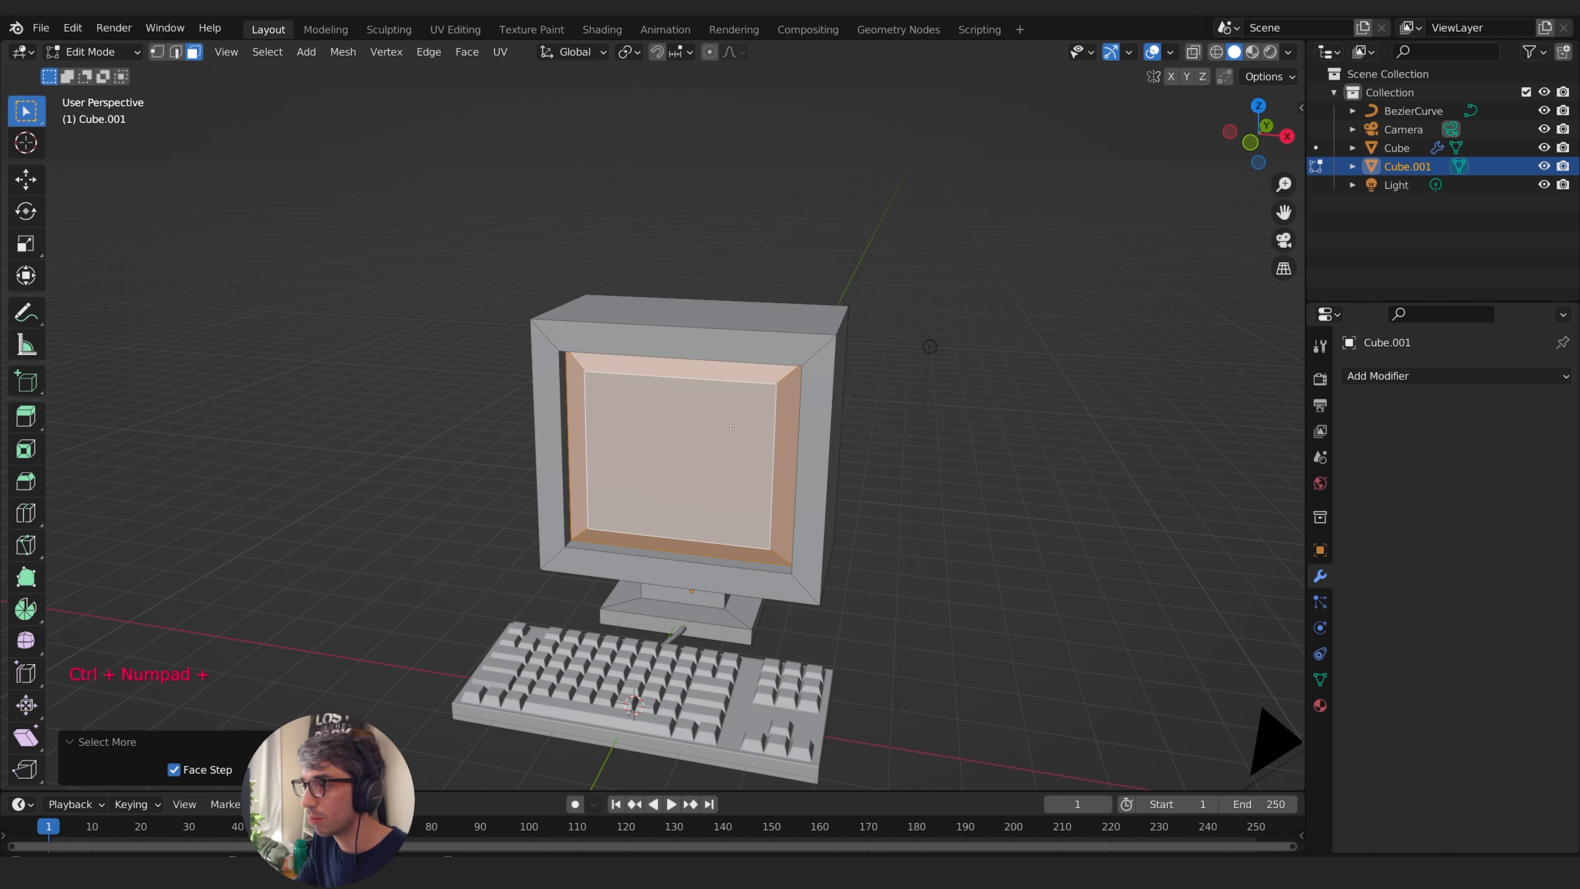
middle_drag(730, 425, 766, 403)
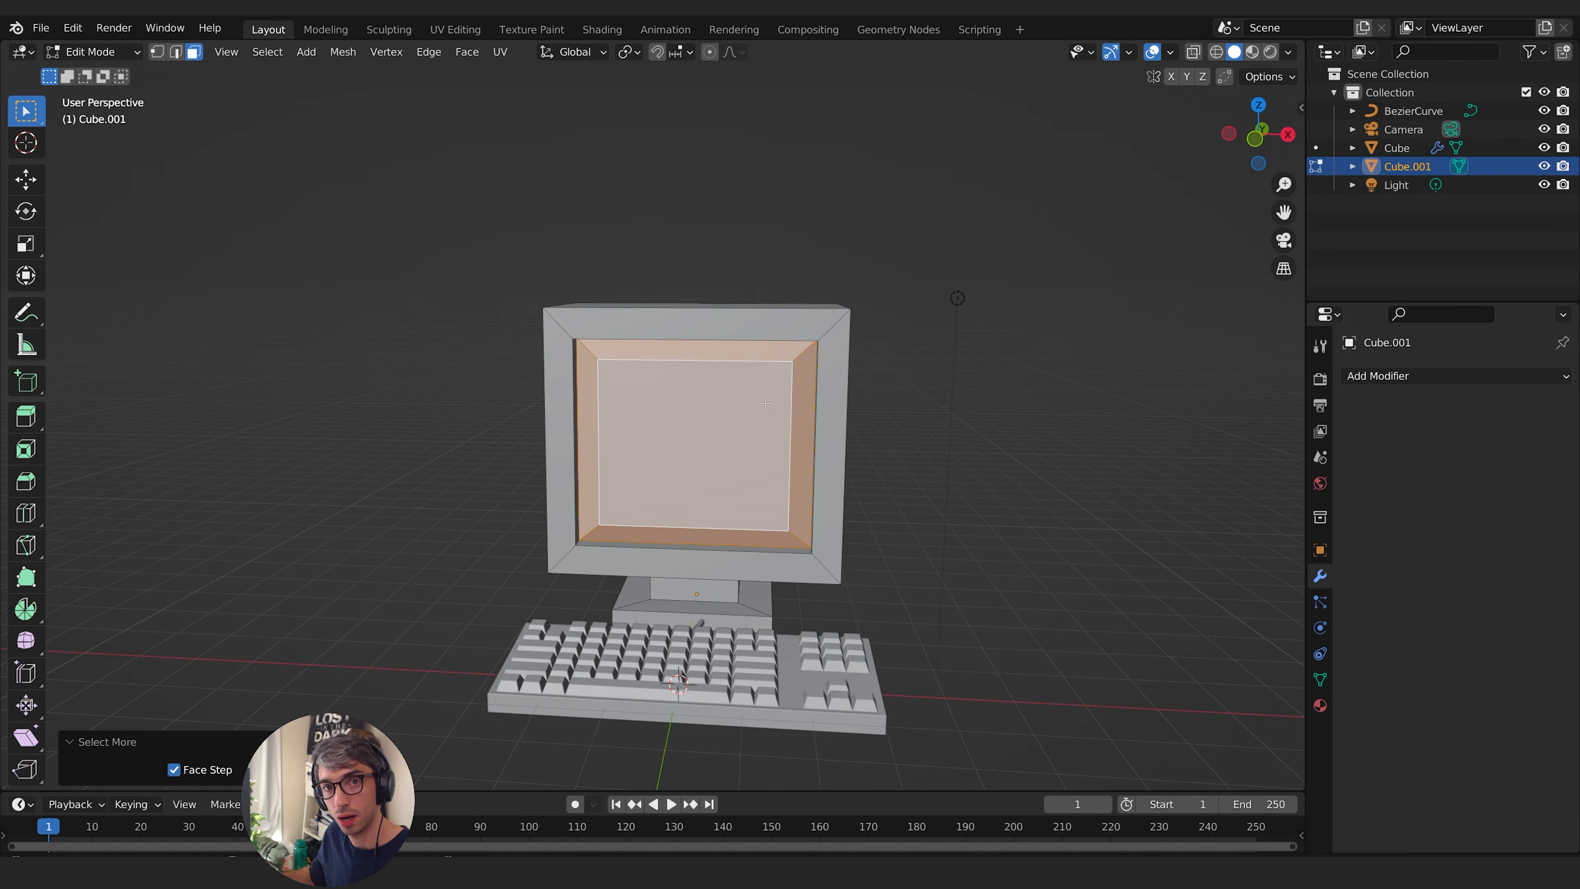
middle_drag(911, 401, 834, 373)
key(p)
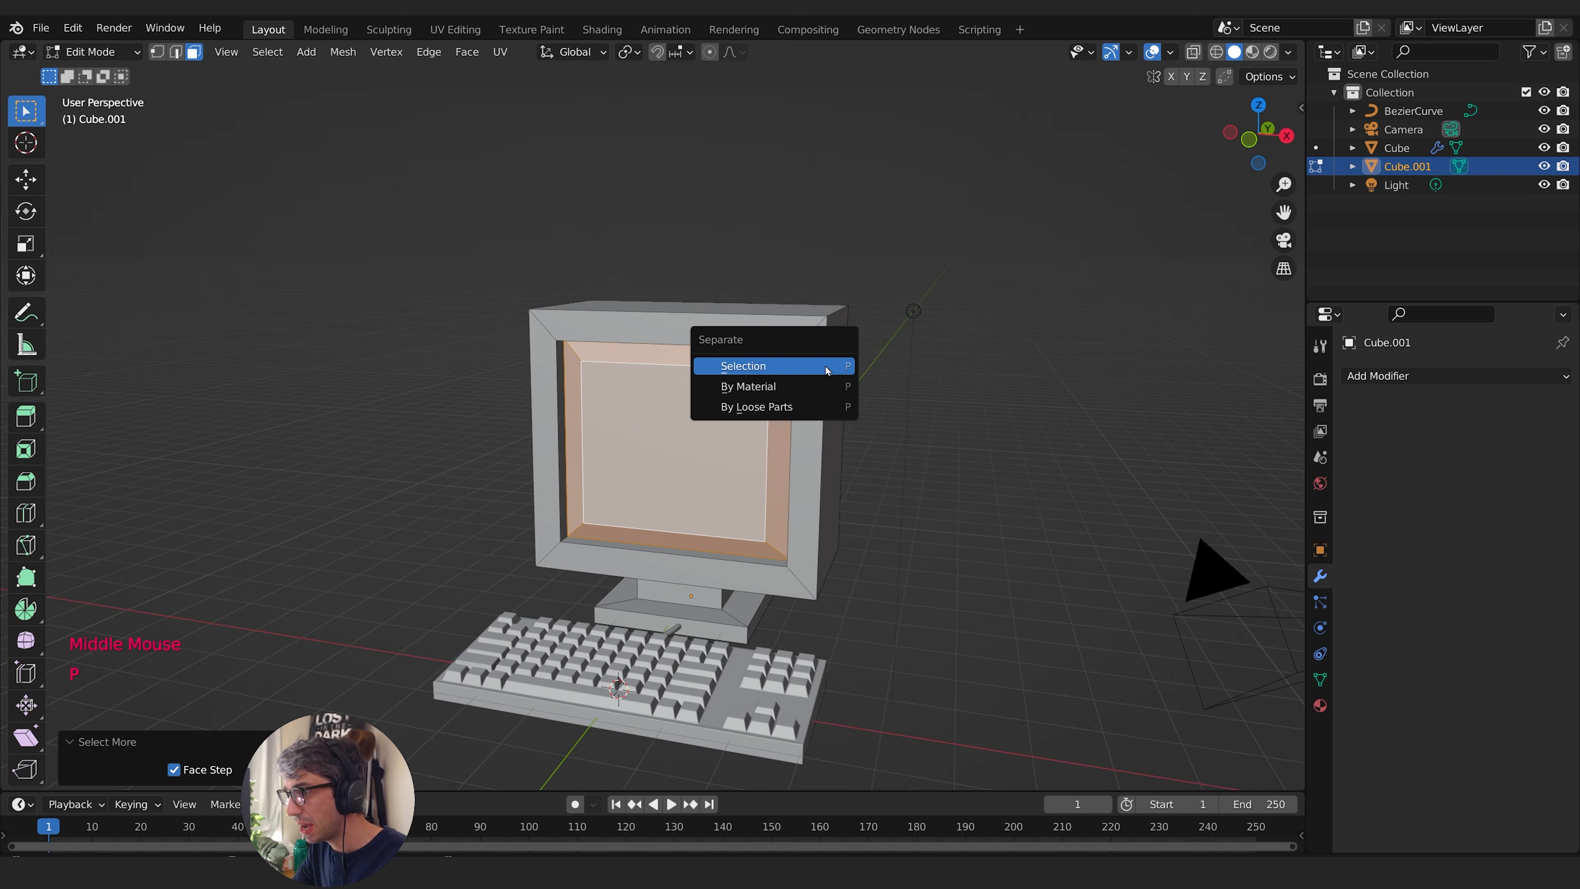
click(765, 367)
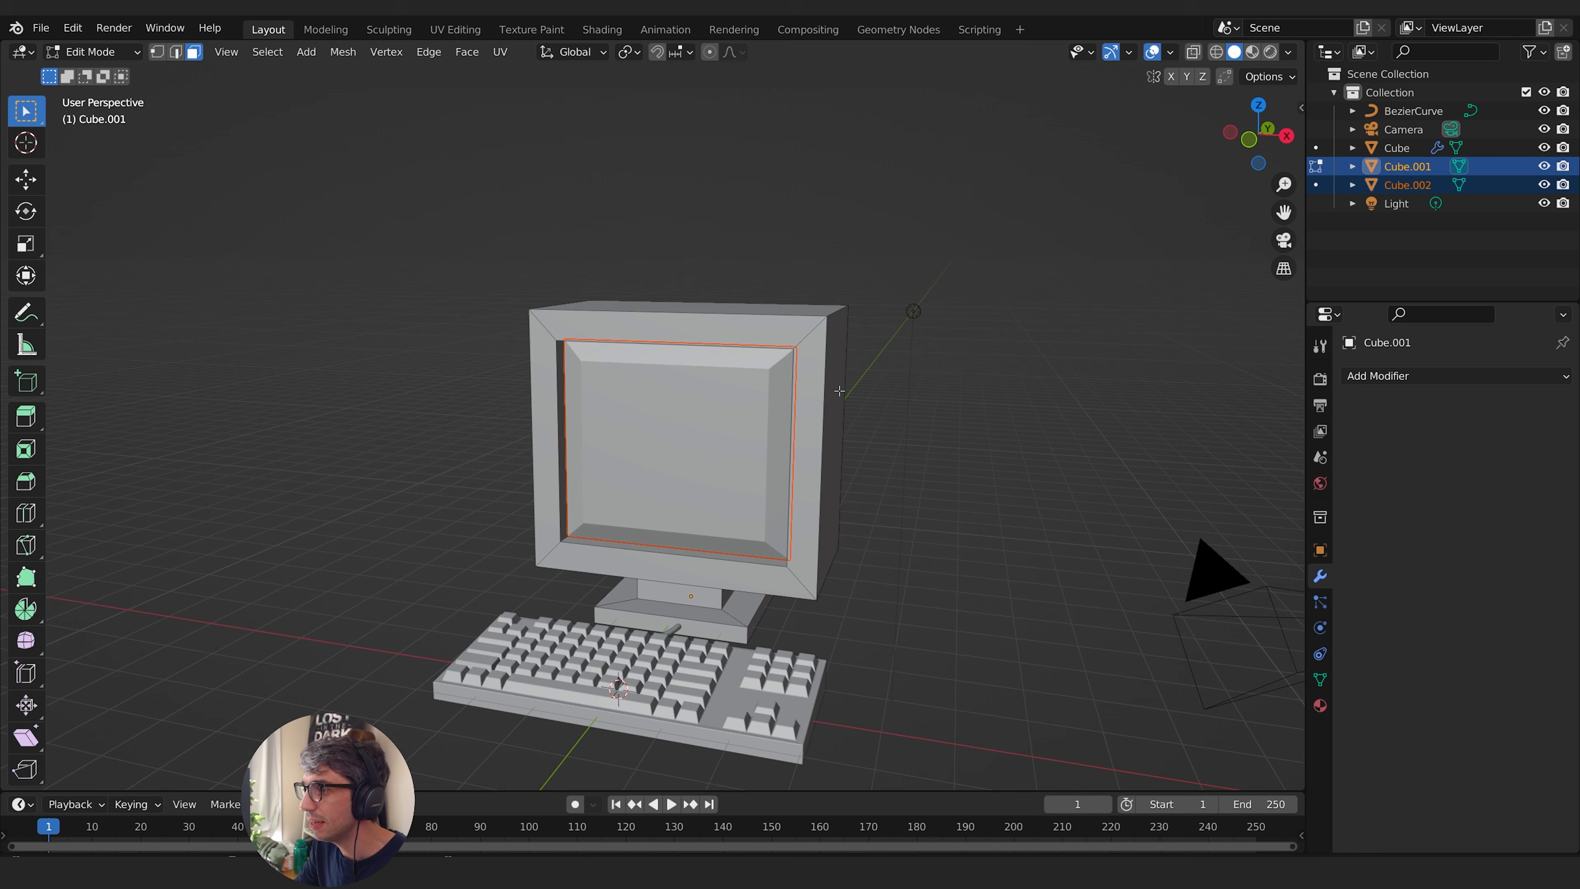
key(Tab)
- Try to move the separated screen object out of the monitor body
click(787, 444)
middle_drag(787, 444, 974, 448)
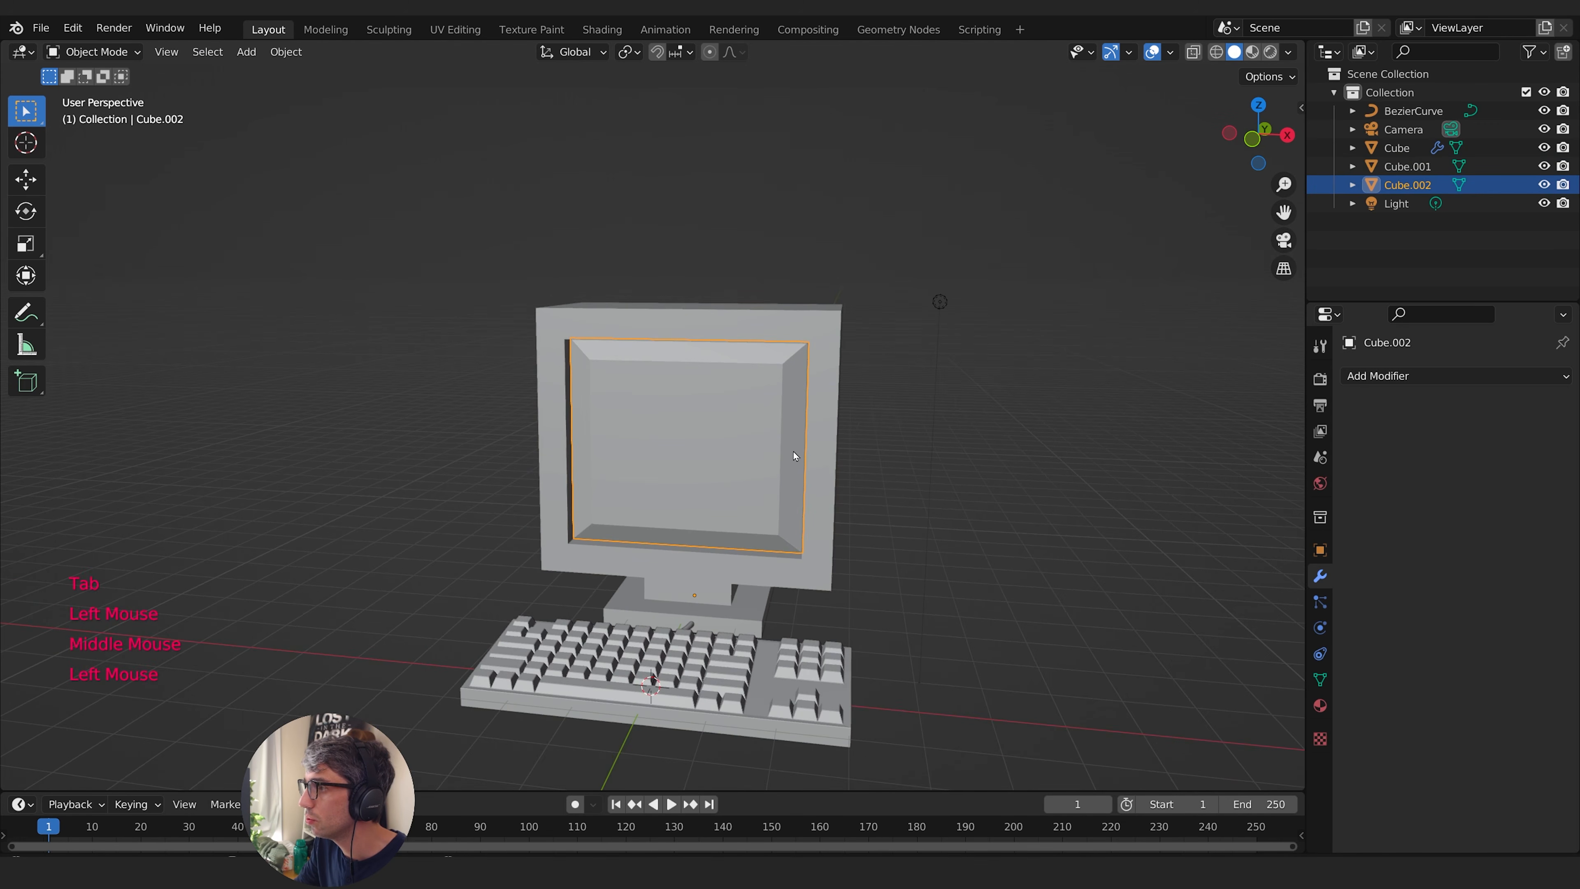
click(814, 424)
click(673, 456)
key(g)
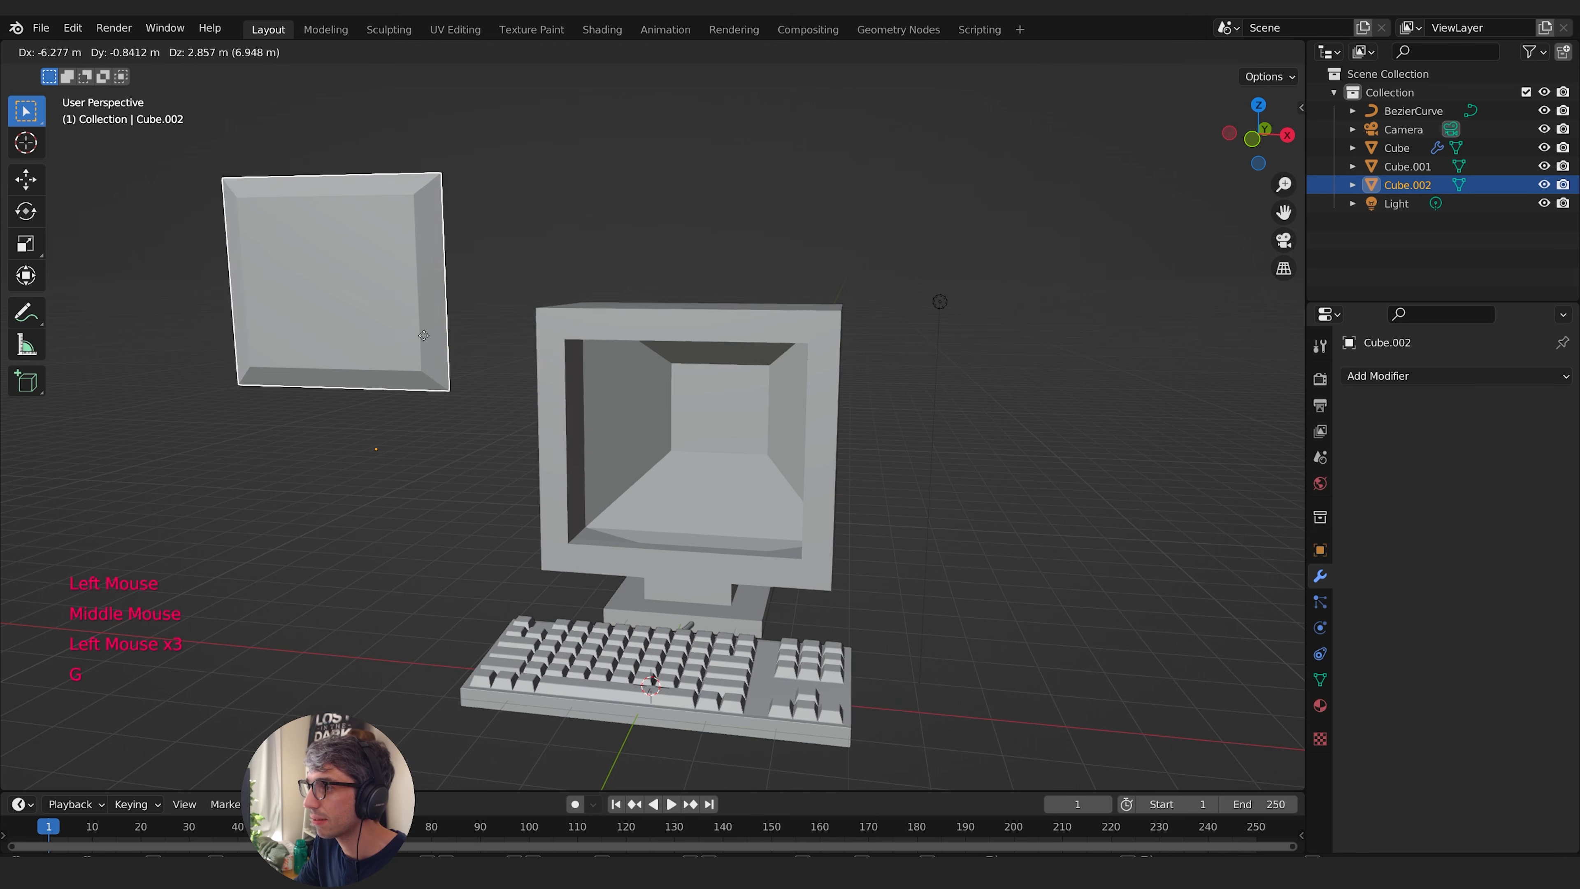
right_click(249, 246)
- Apply smooth shading to the separated screen object
middle_drag(688, 401, 711, 379)
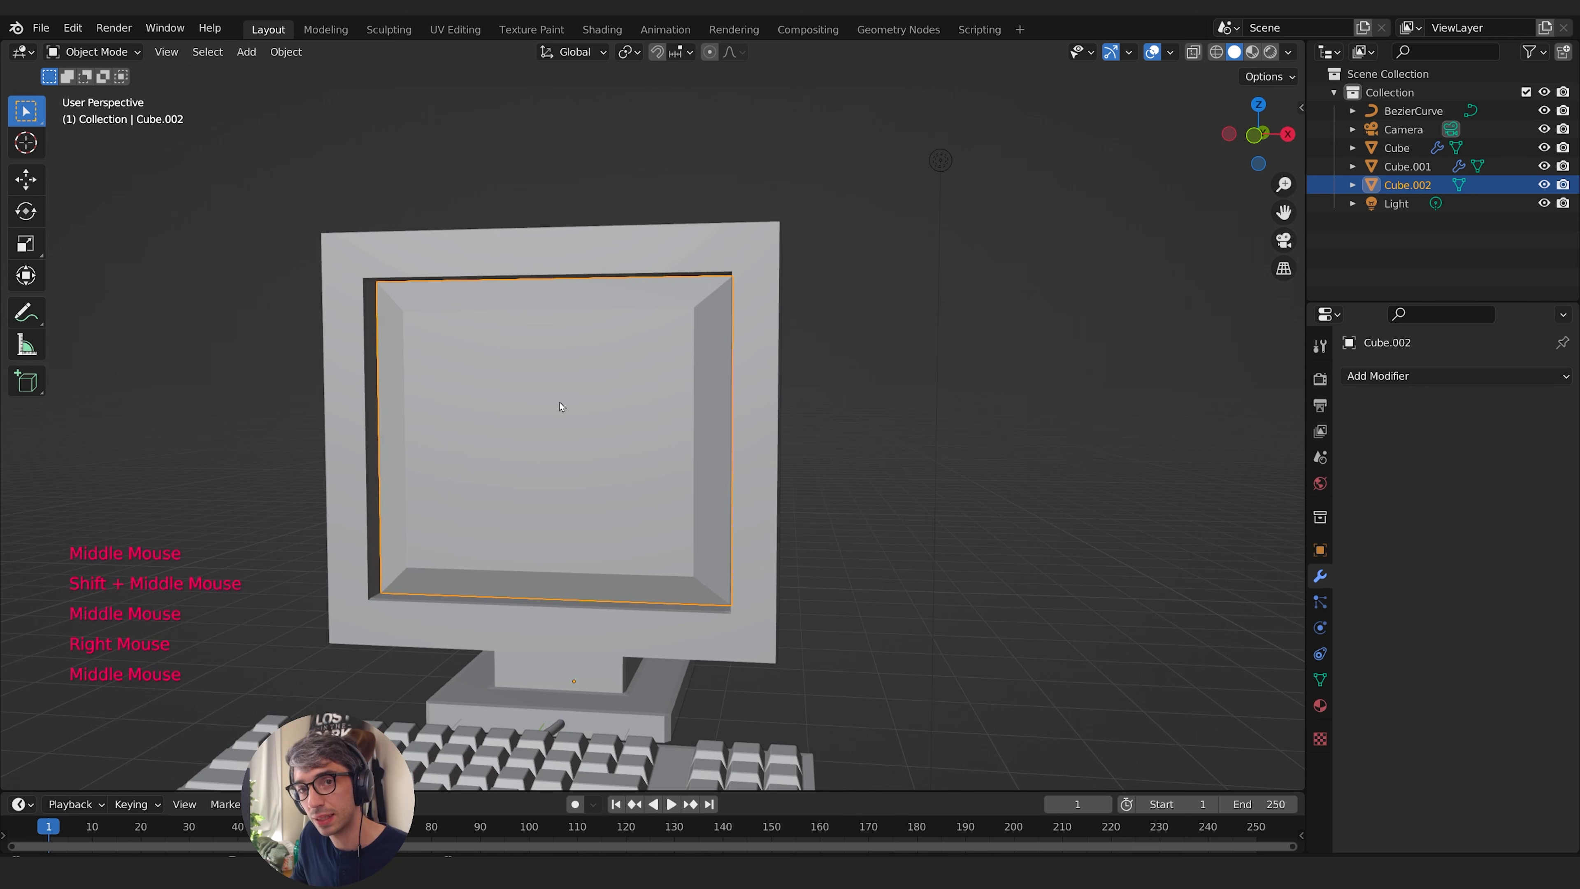
right_click(545, 416)
click(541, 416)
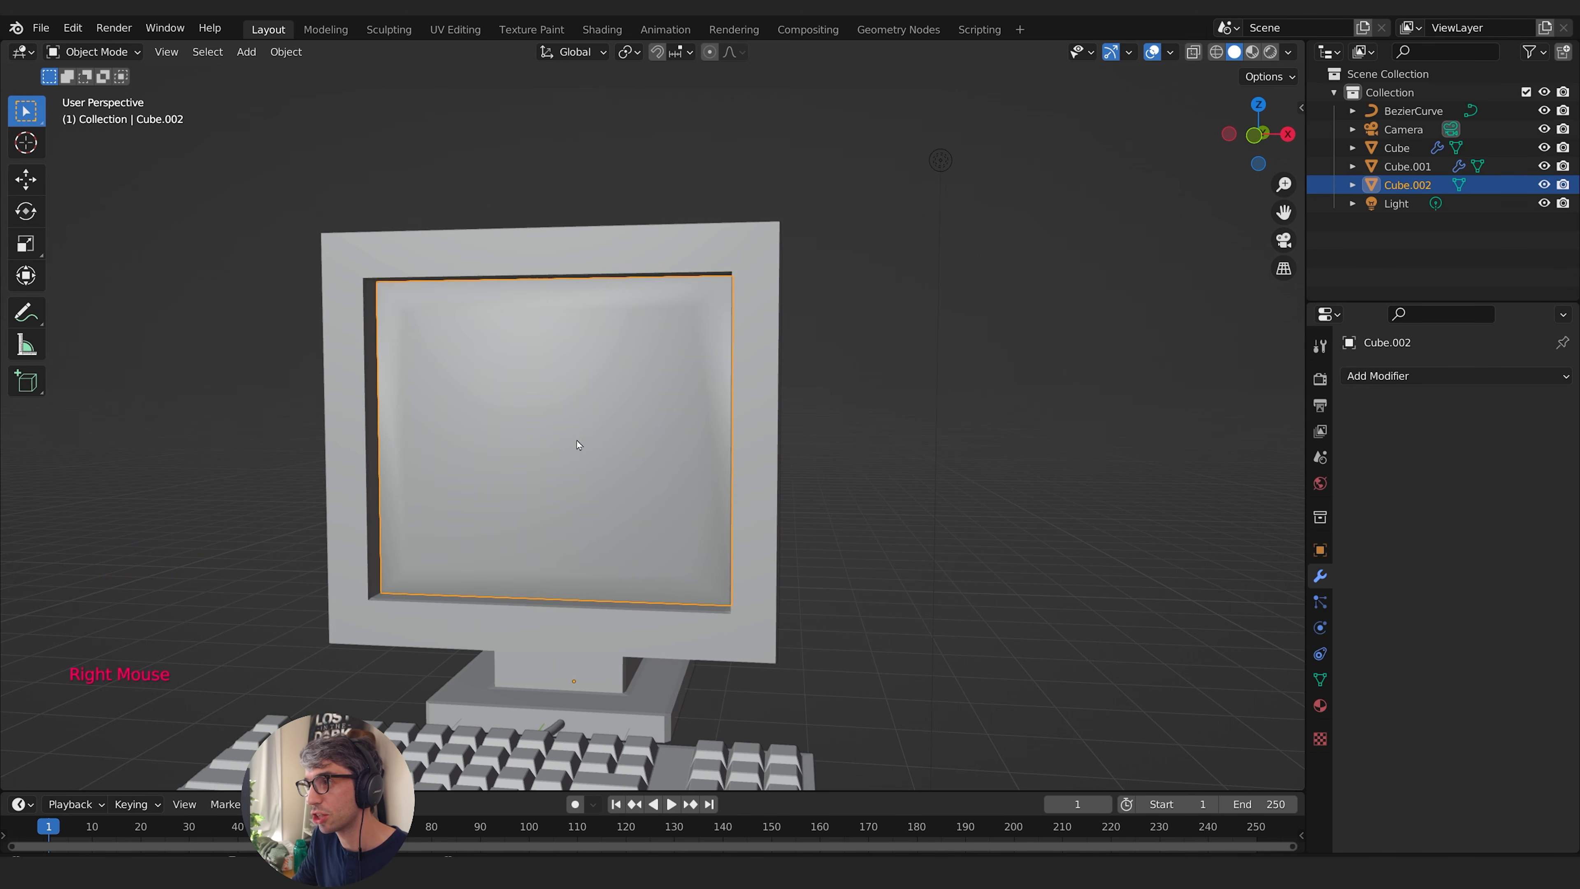
middle_drag(542, 416, 579, 419)
- Select the screen object's entire mesh and subdivide it with 5 cuts
key(Tab)
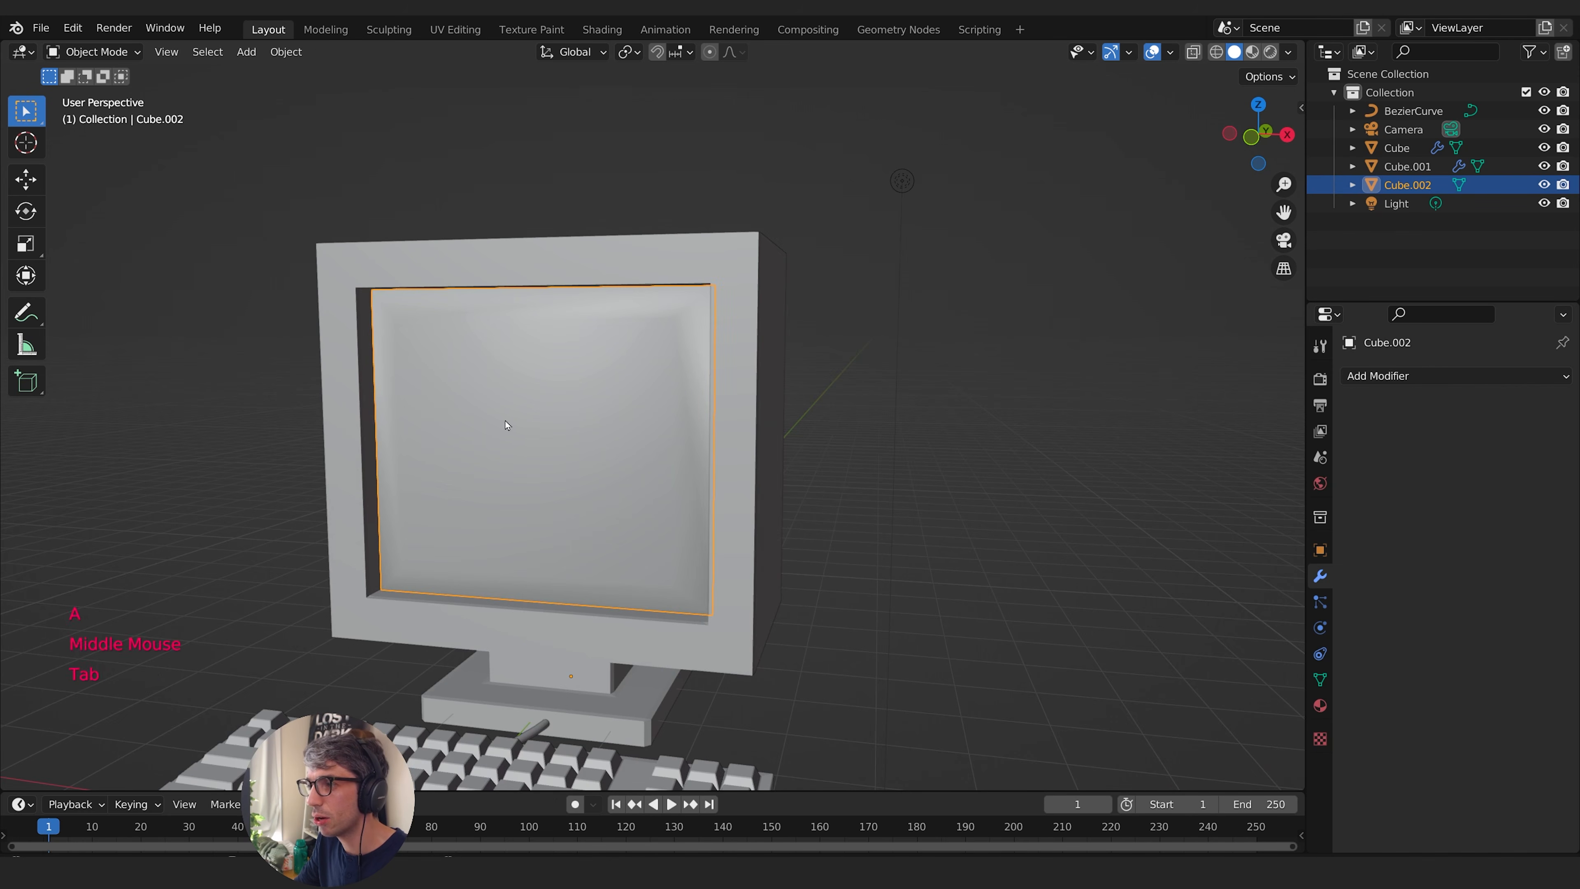
click(506, 423)
middle_drag(779, 398, 791, 398)
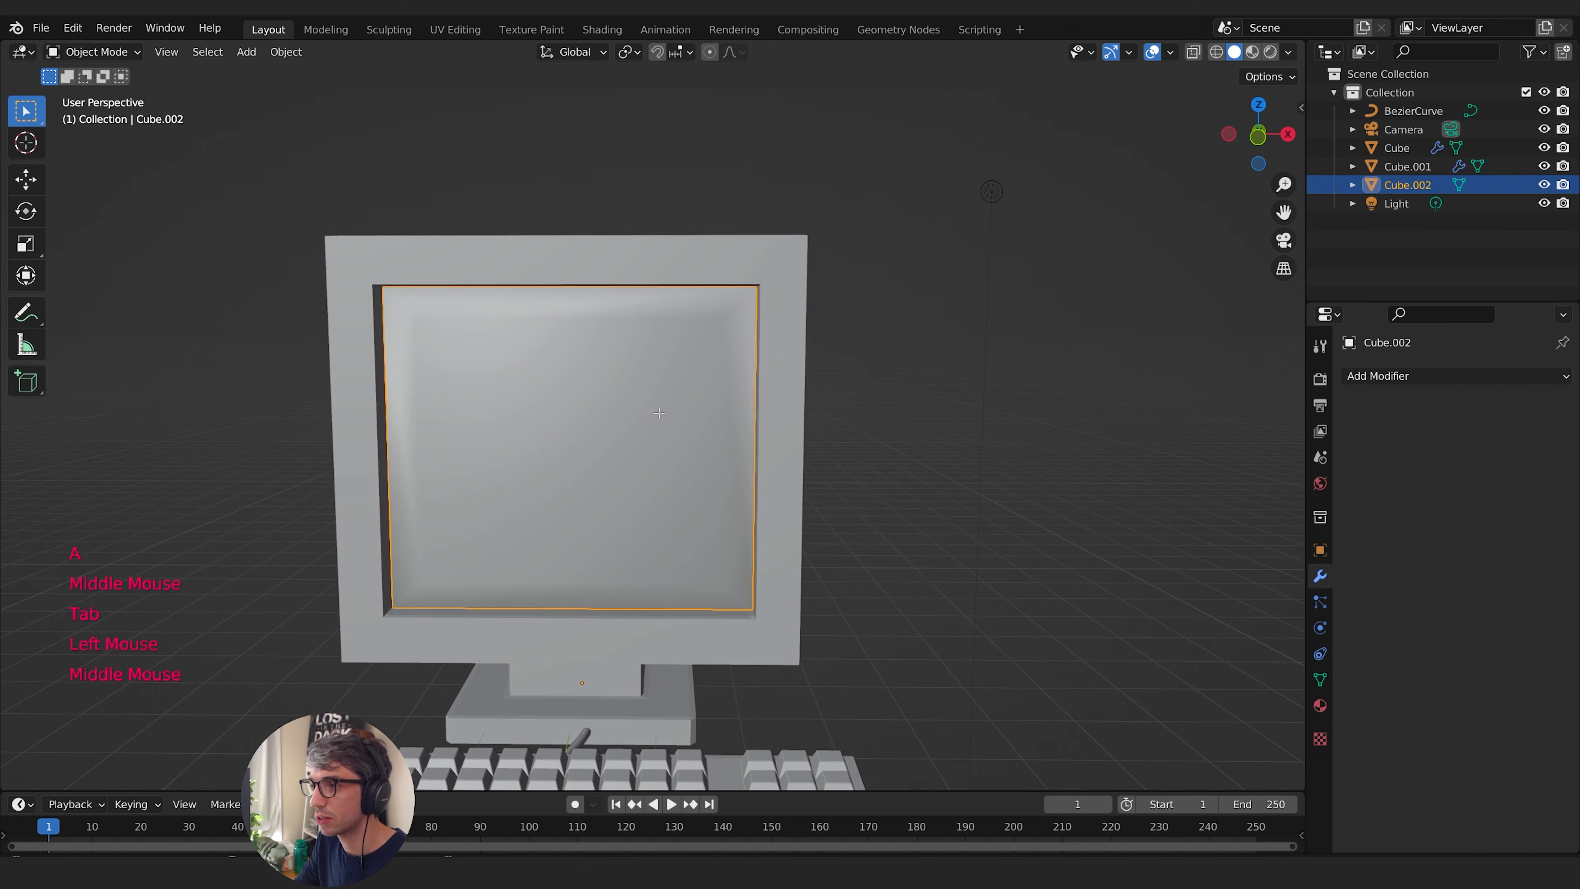
key(Tab)
middle_drag(885, 408, 935, 426)
key(F3)
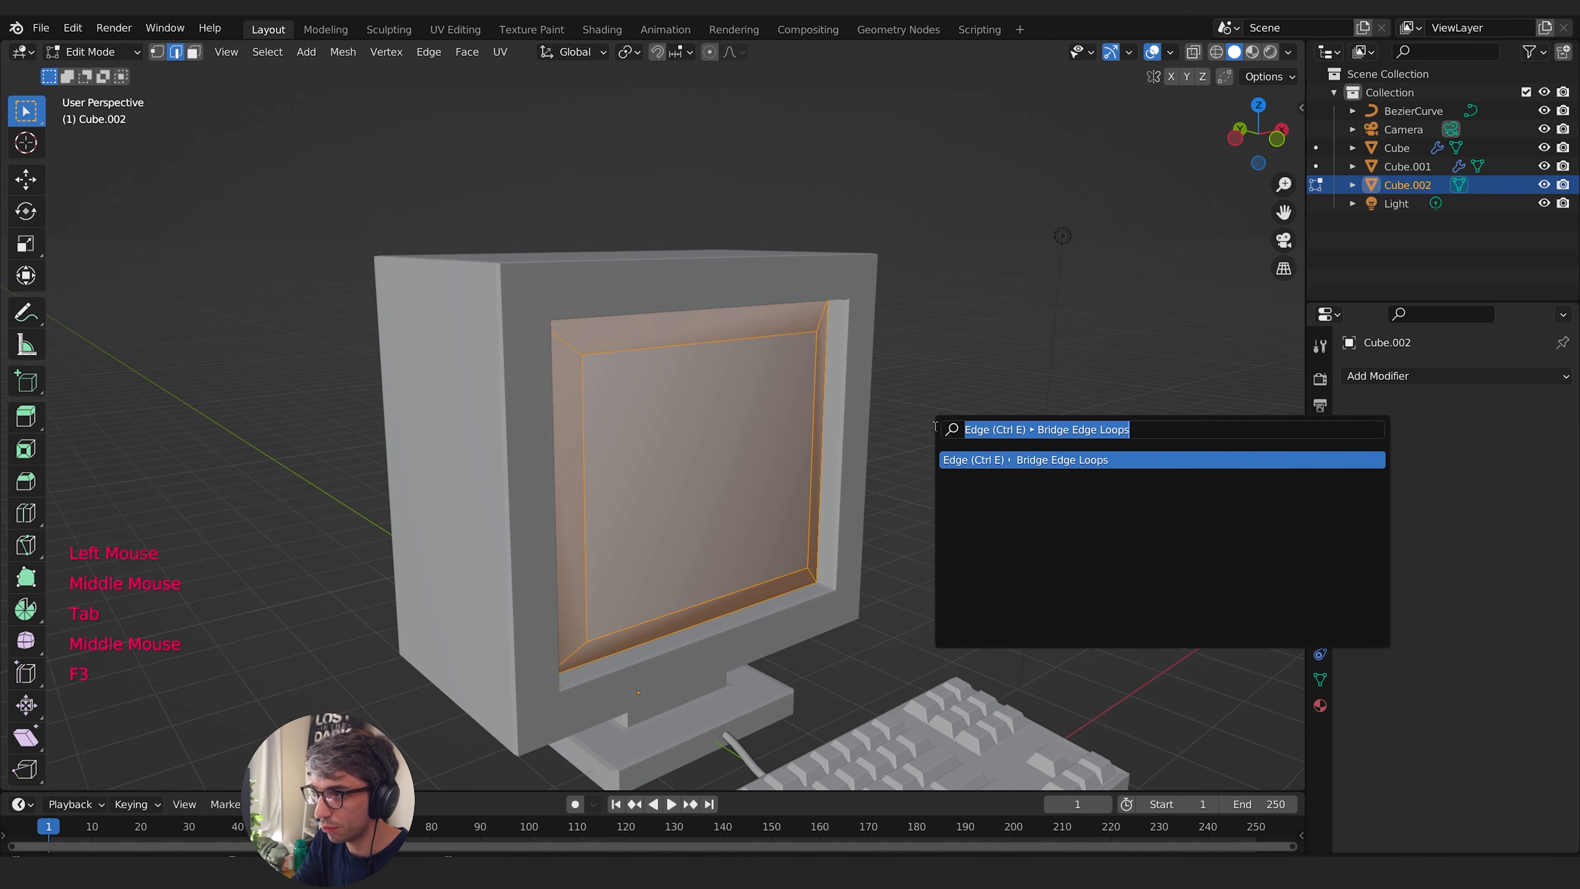
text(subdiv)
key(Return)
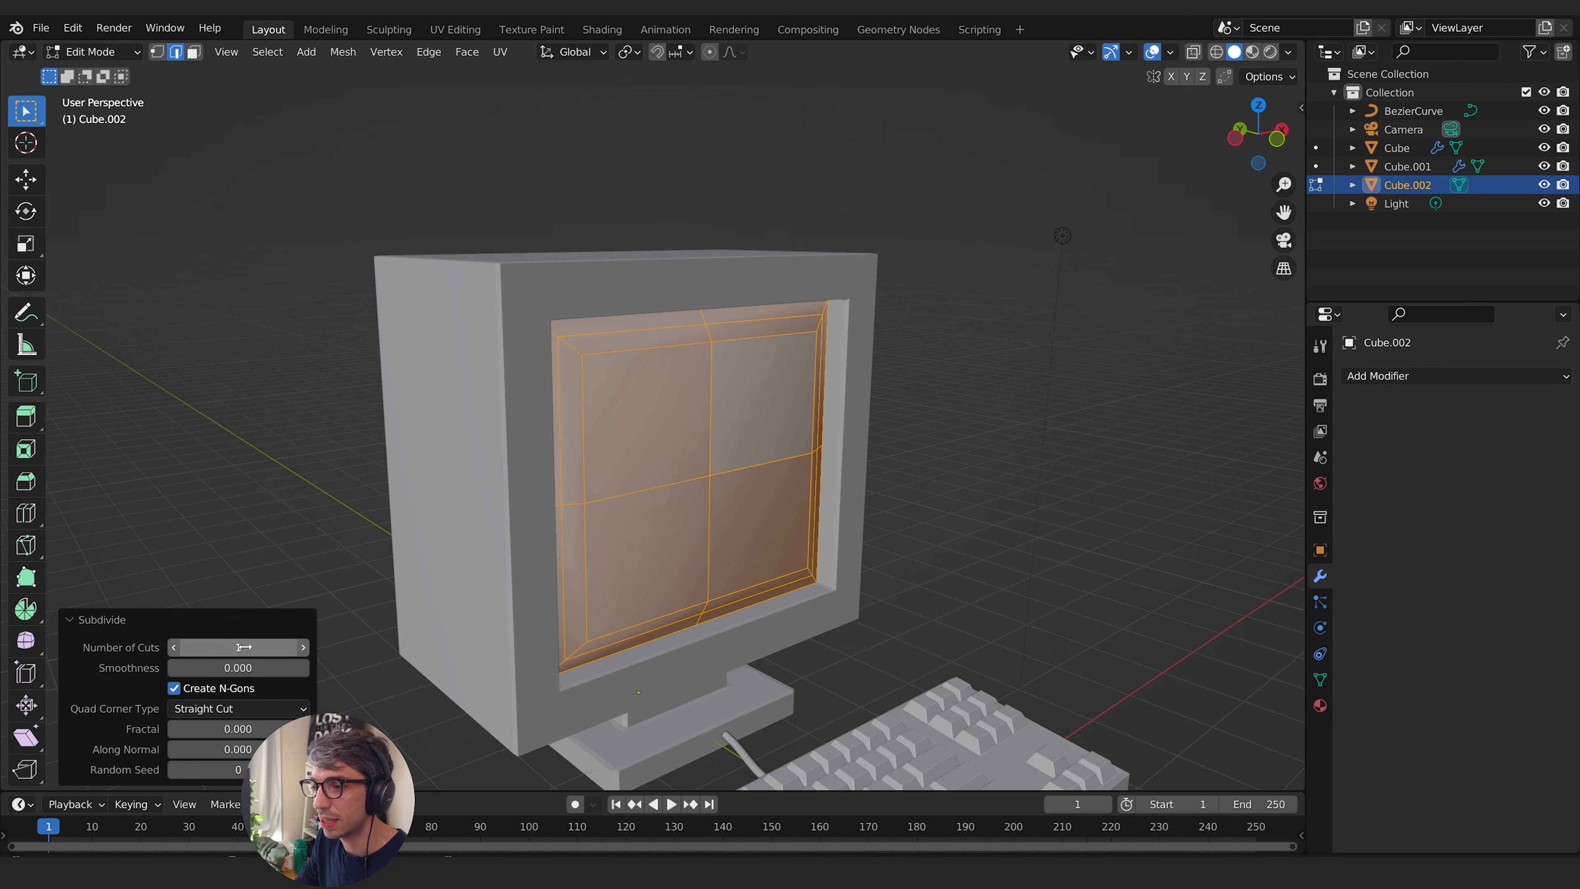
click(304, 648)
click(304, 648)
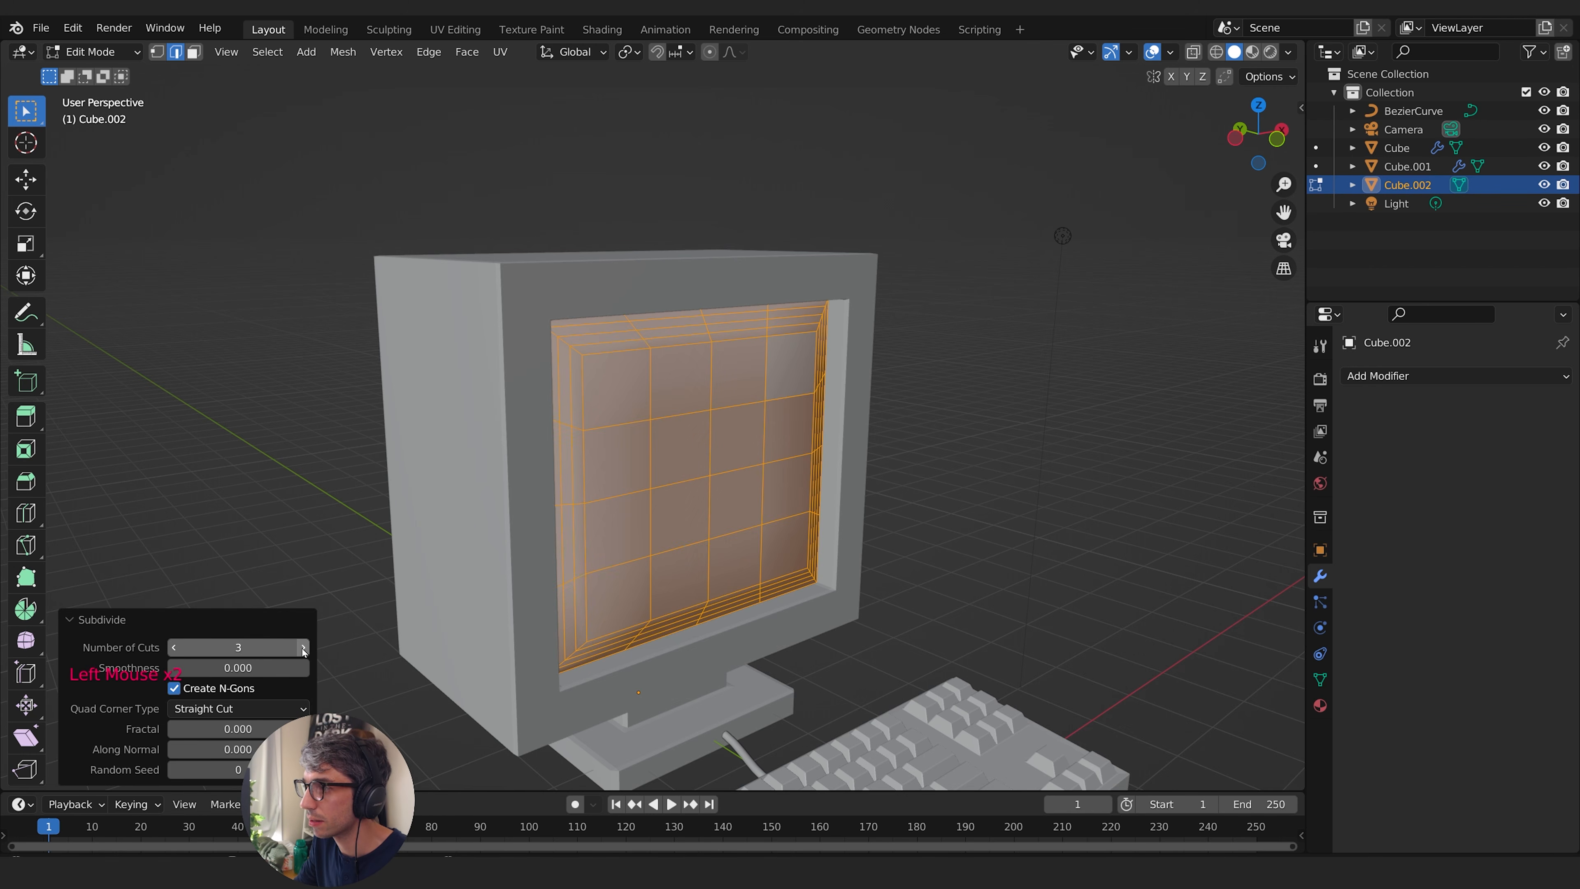
click(303, 648)
click(303, 648)
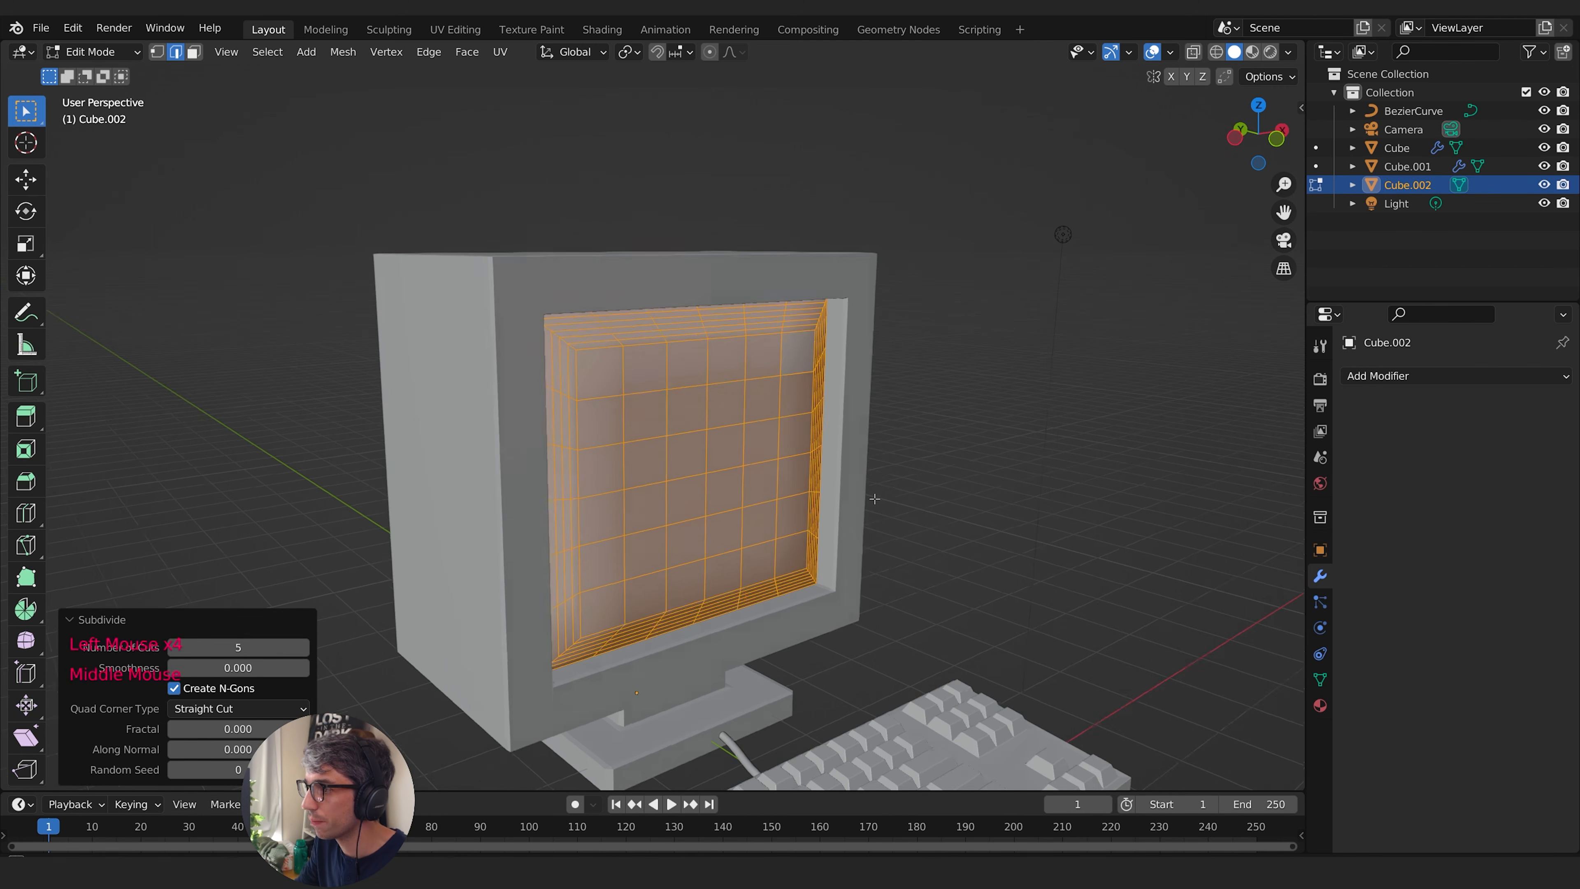
- Pull the screen mesh's centre vertex about 0.48 m forward along Y with smooth proportional editing, using an influence size of about 3.8 m
middle_drag(529, 462, 599, 461)
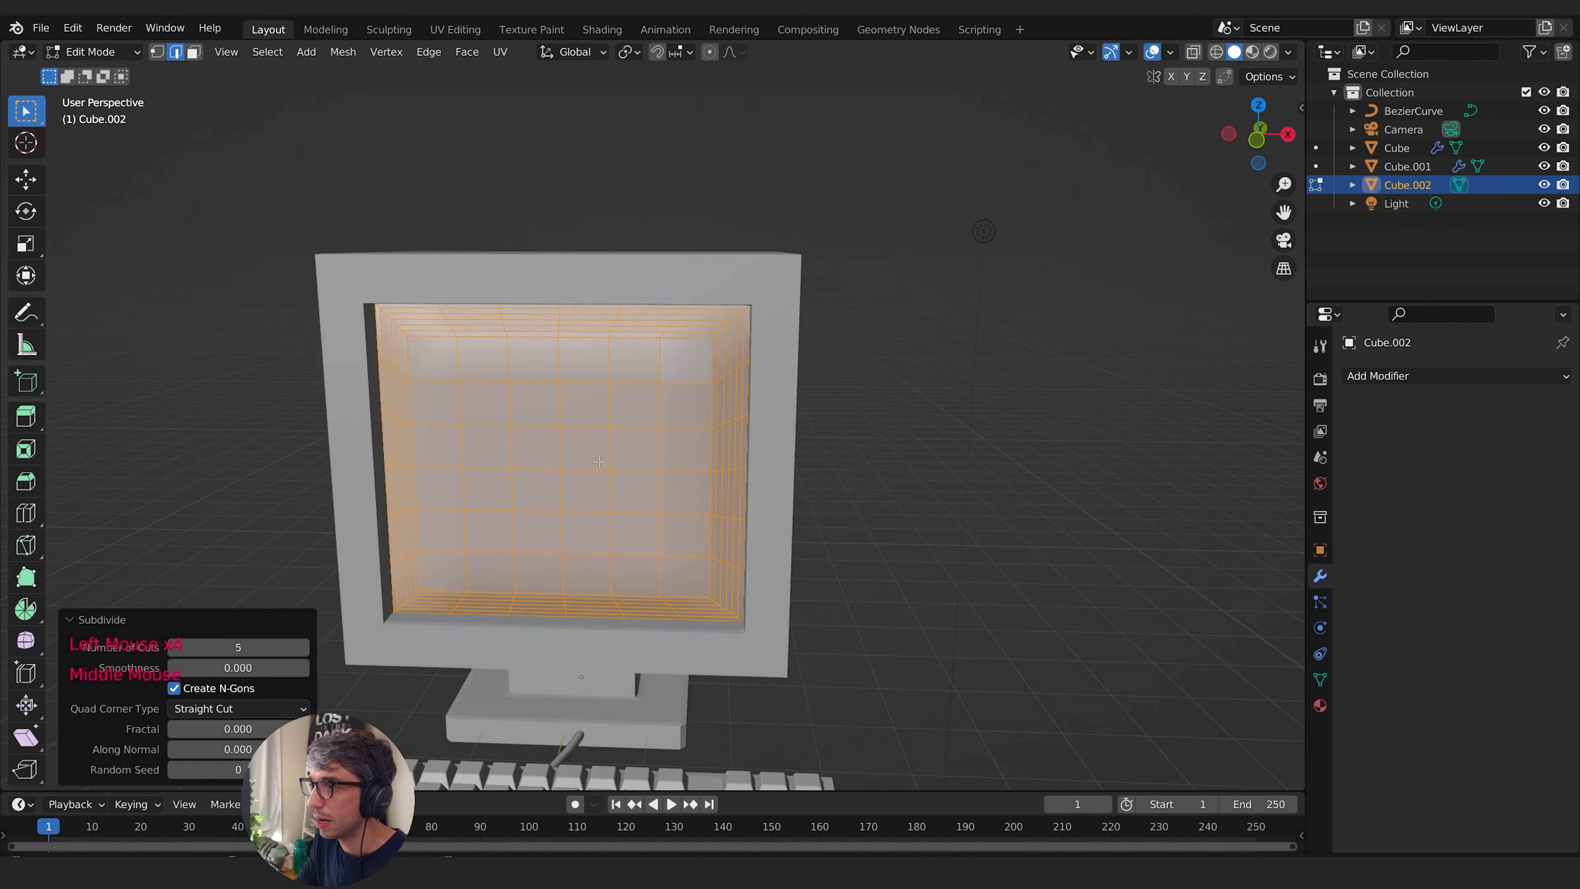
click(157, 57)
click(562, 469)
middle_drag(850, 470, 722, 458)
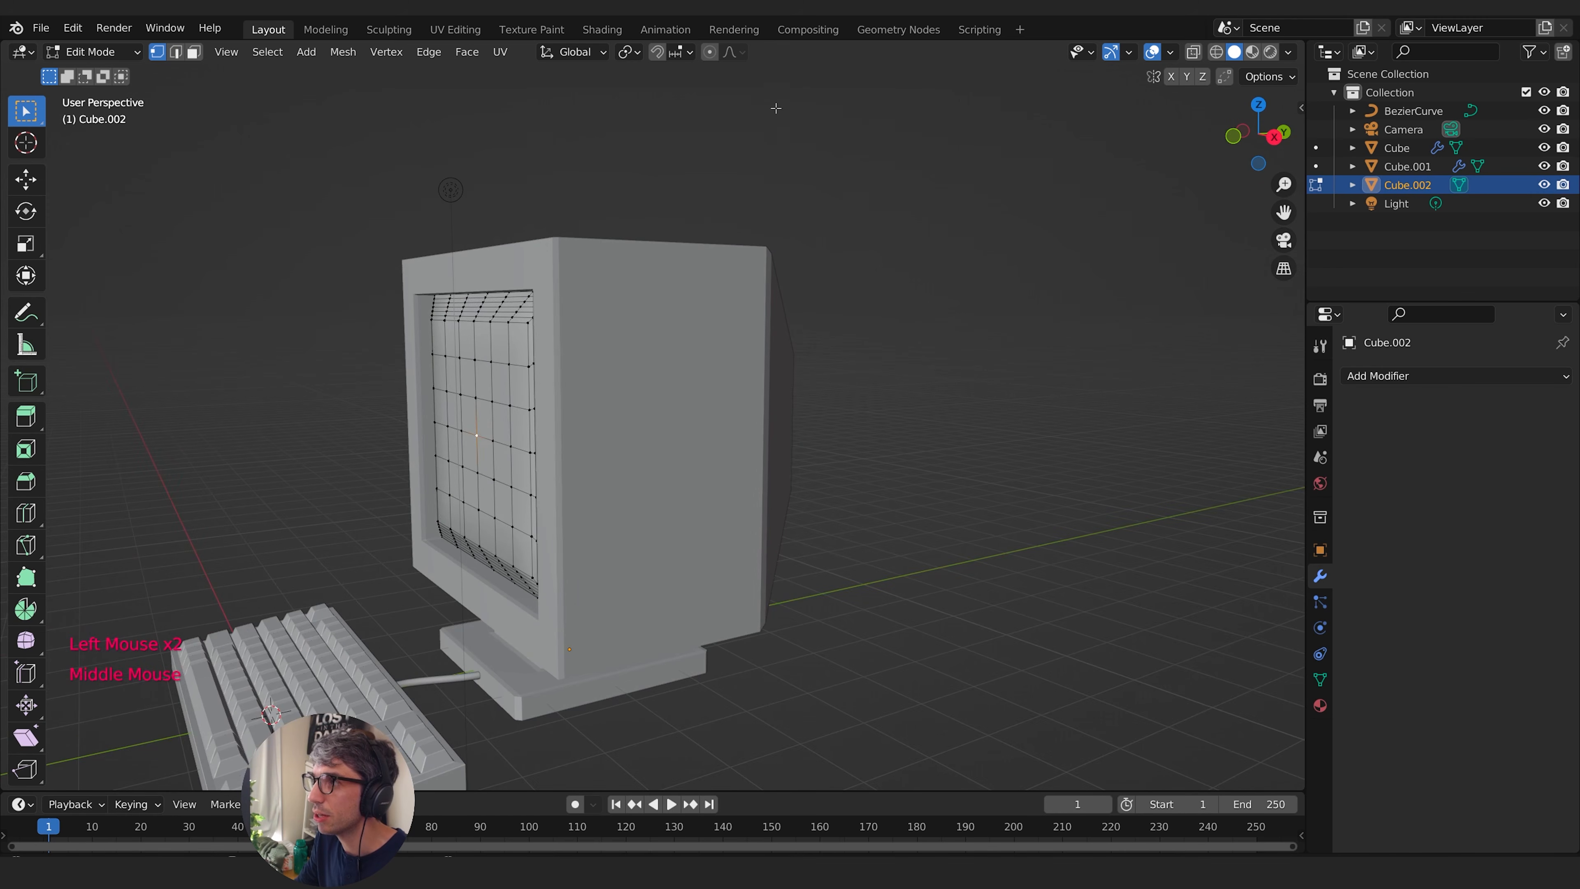
middle_drag(764, 283, 655, 379)
key(g)
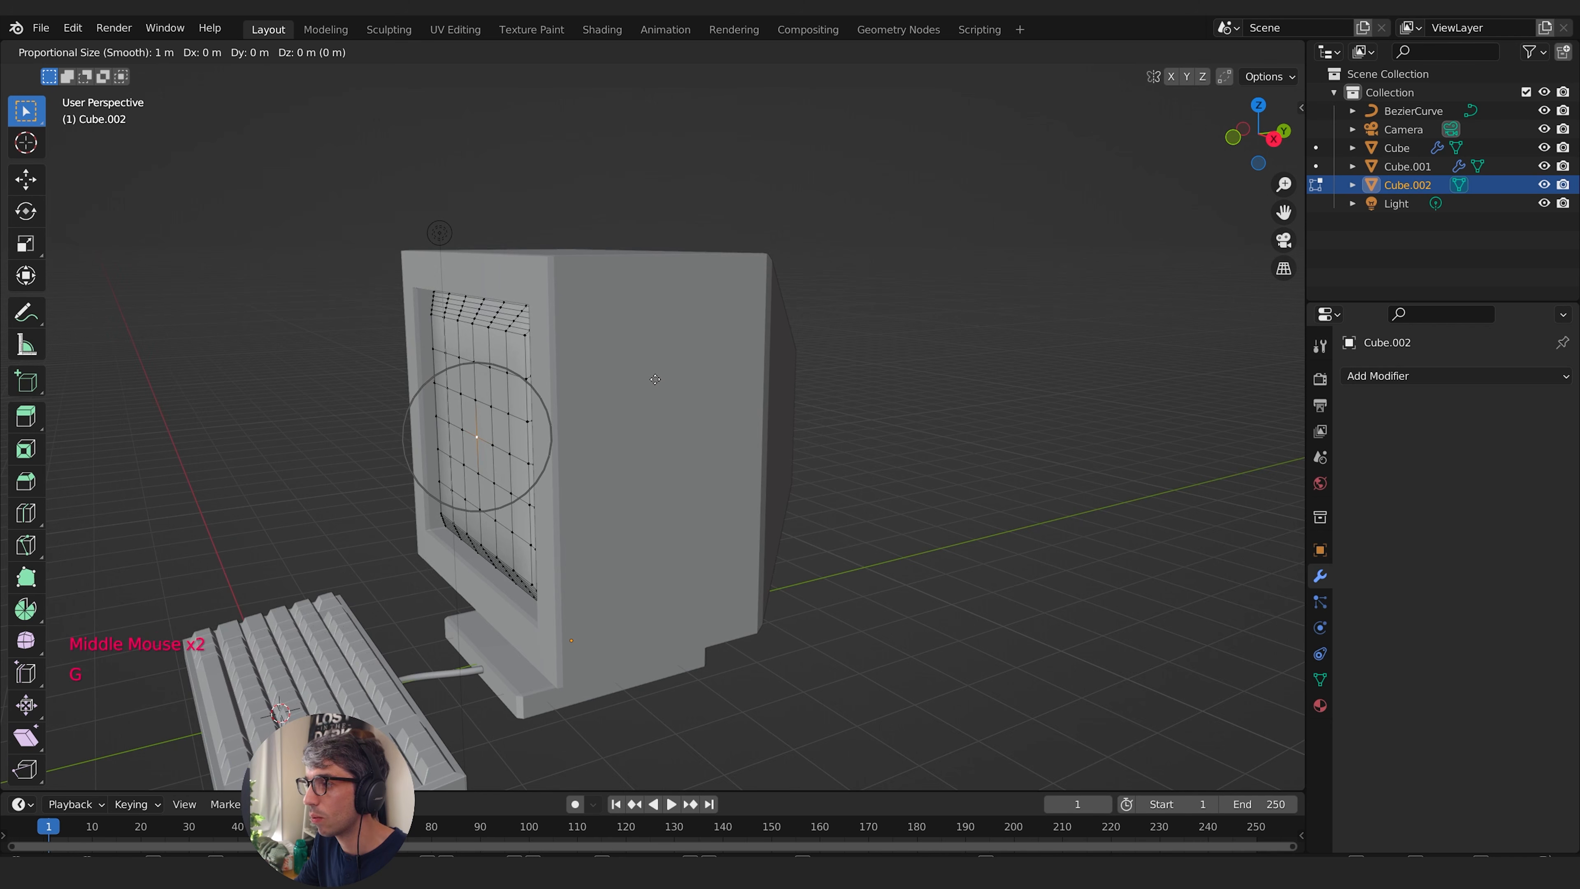
key(y)
scroll(645, 380, down, 12)
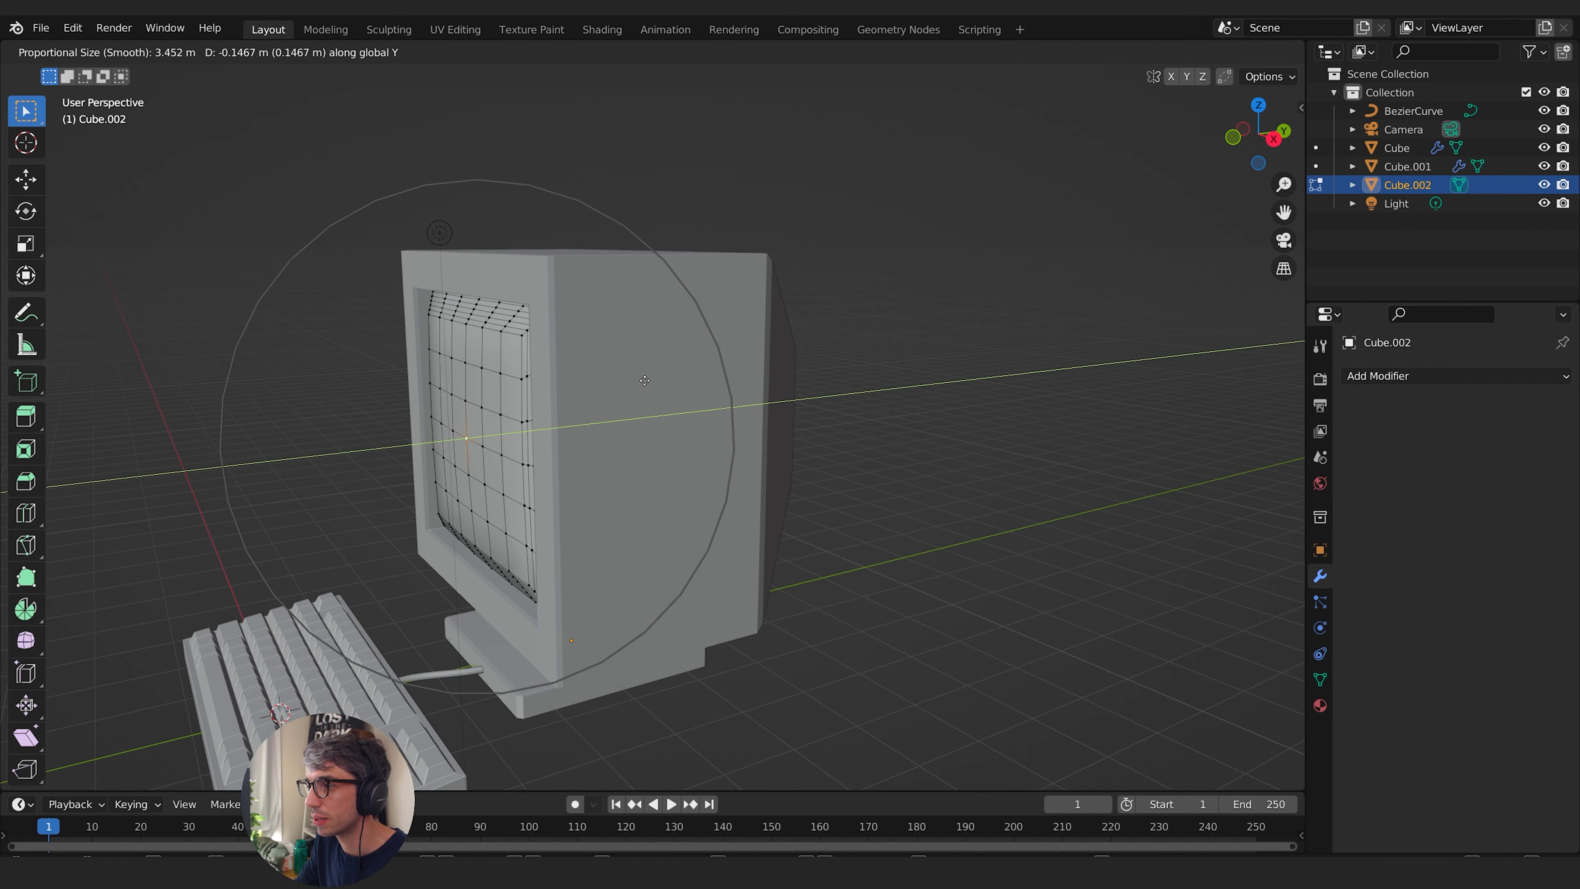
scroll(633, 382, down, 2)
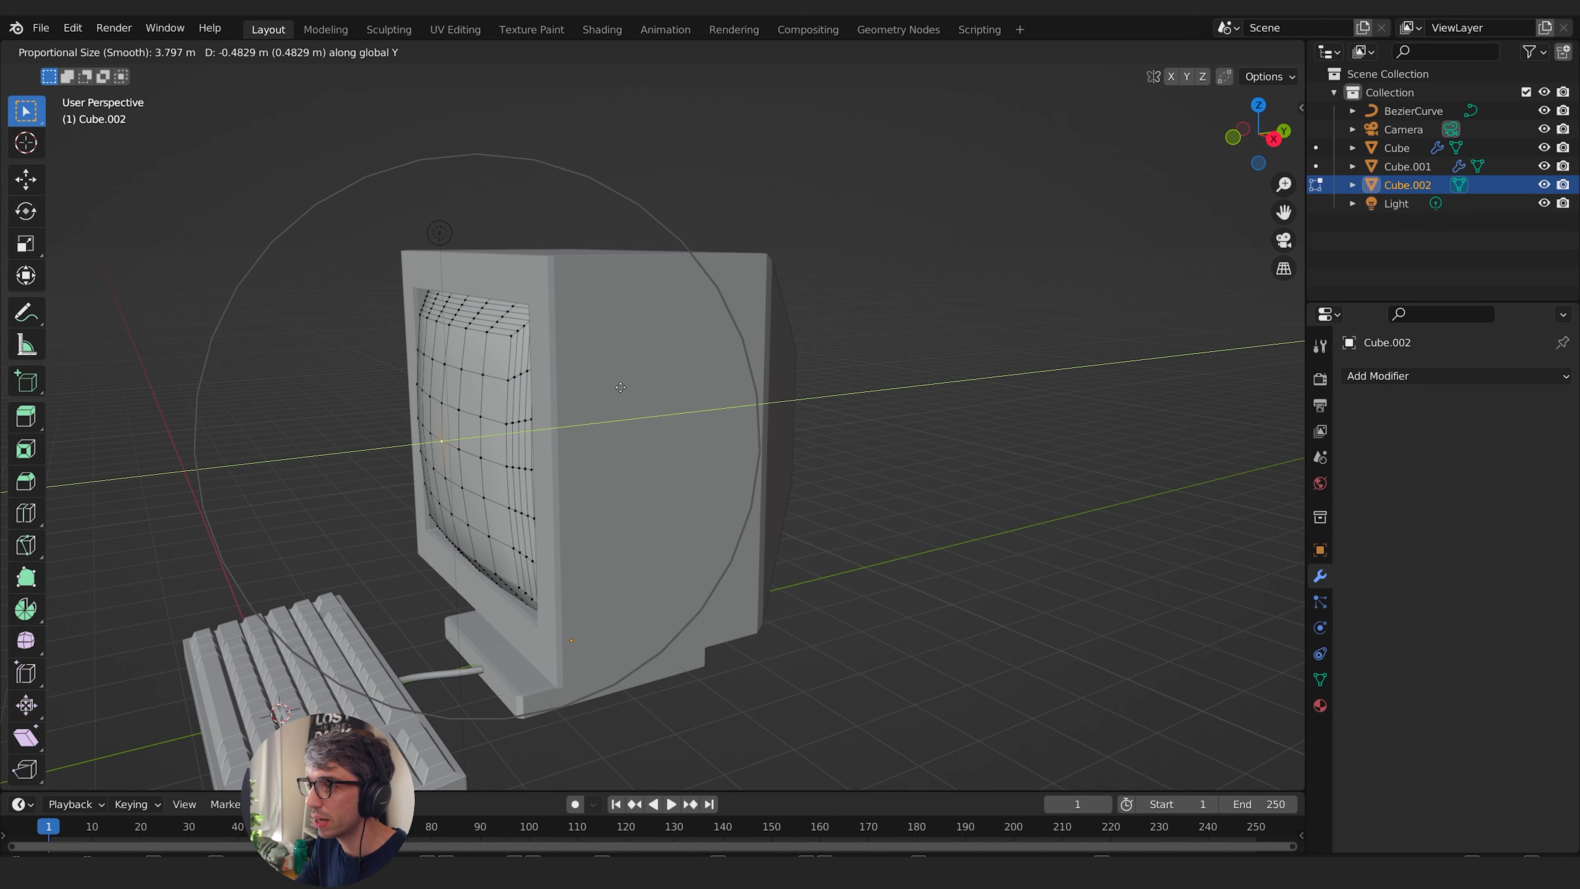
click(621, 387)
middle_drag(621, 388, 561, 349)
key(Tab)
key(Tab)
key(Tab)
scroll(595, 419, up, 3)
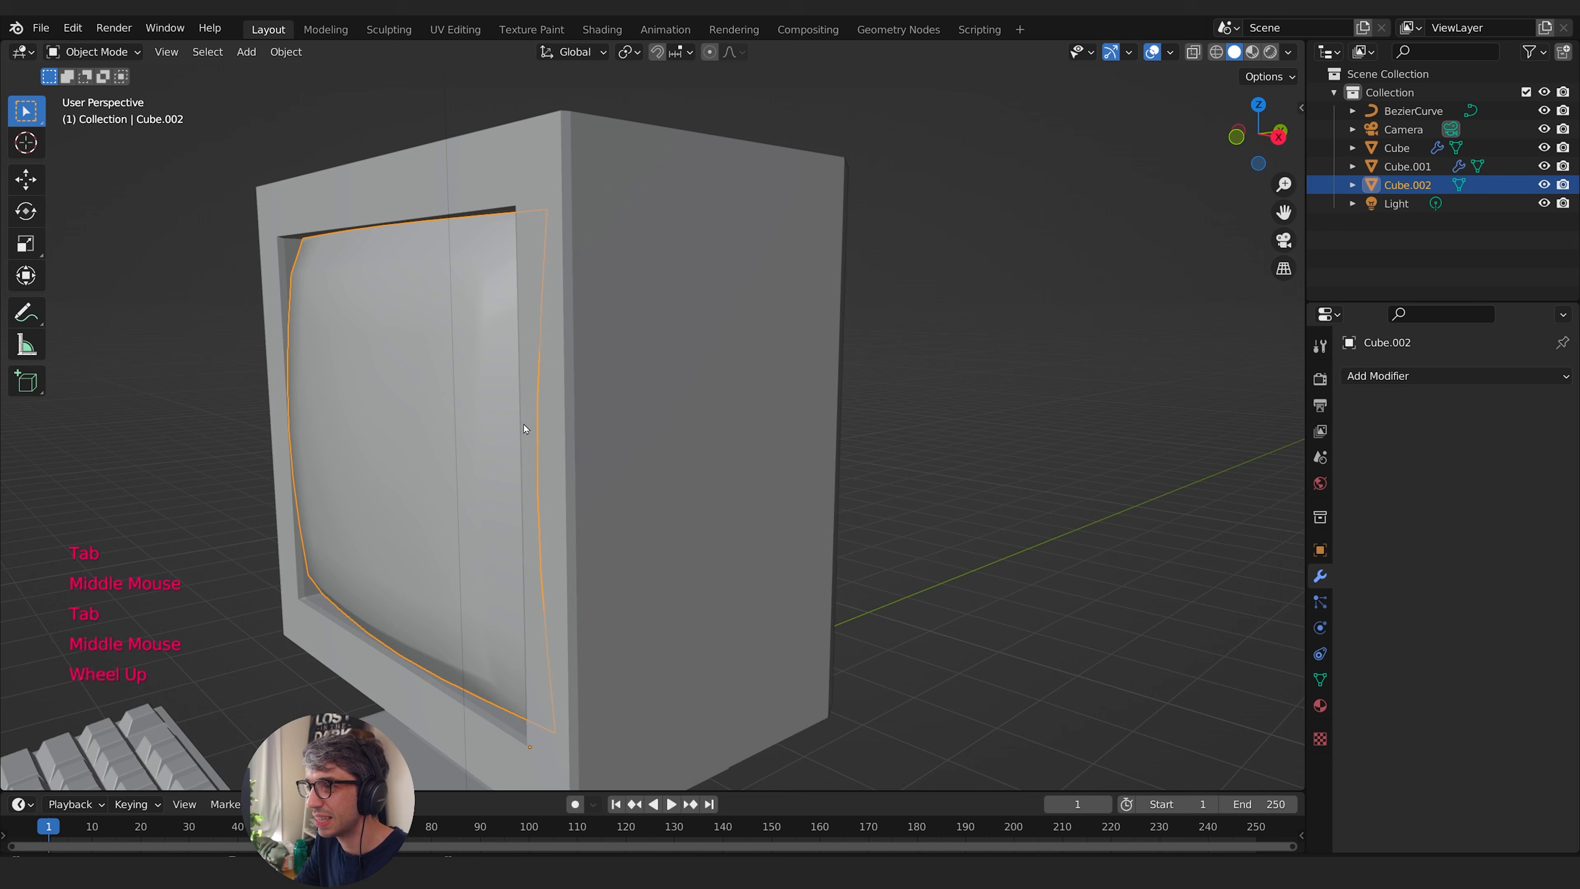
- Select the screen's outer edge loop with X-ray on and move it back along Y into the monitor, then turn X-ray off
key(Tab)
middle_drag(616, 418, 653, 417)
click(1193, 52)
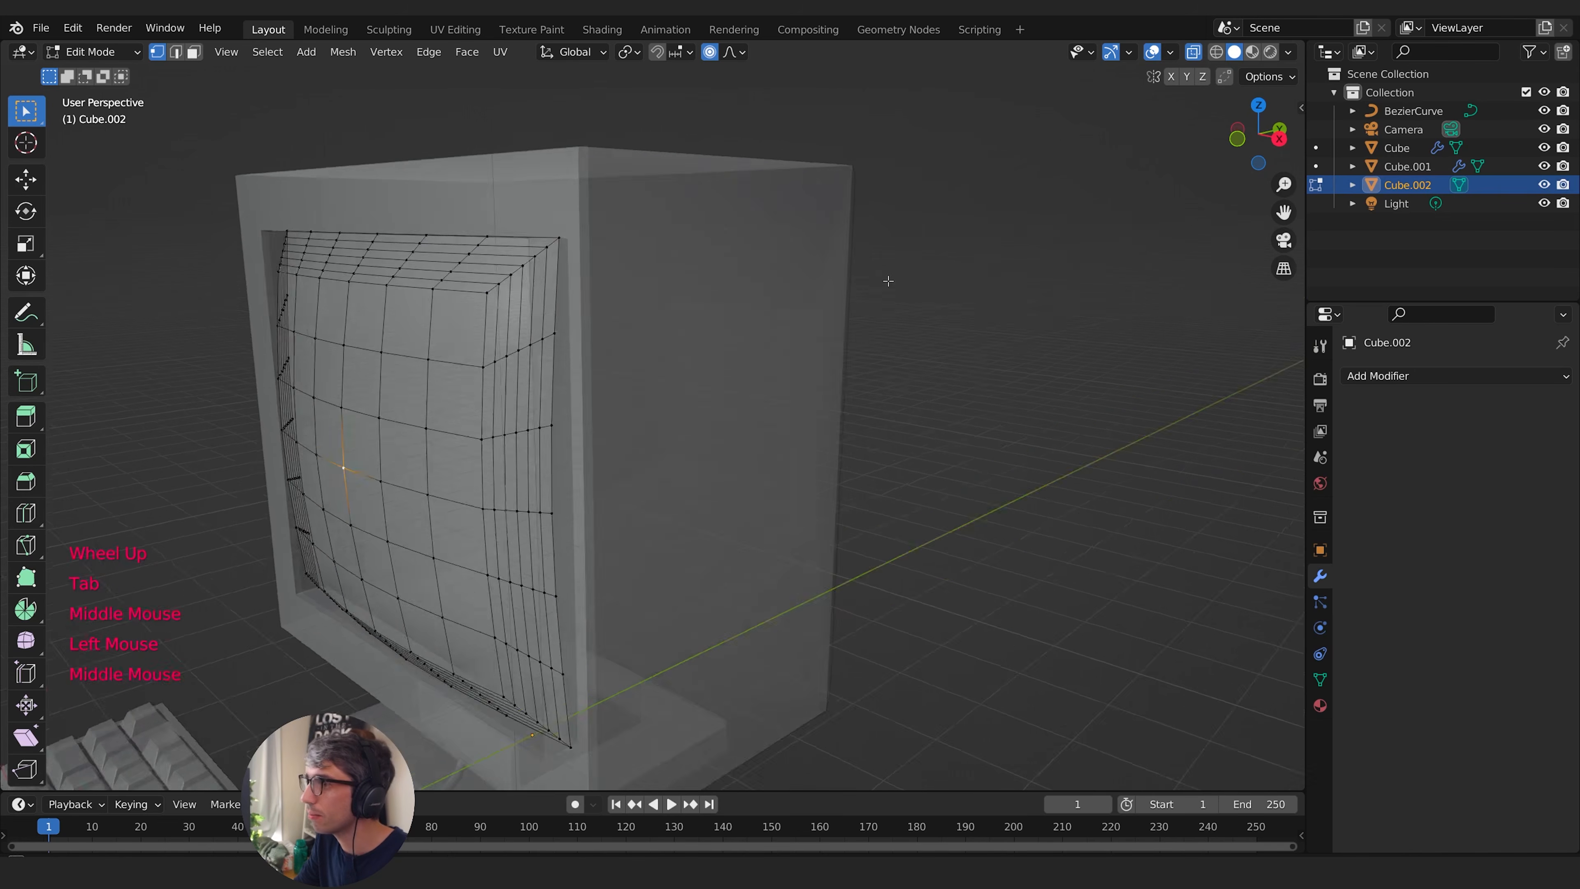
middle_drag(885, 276, 644, 214)
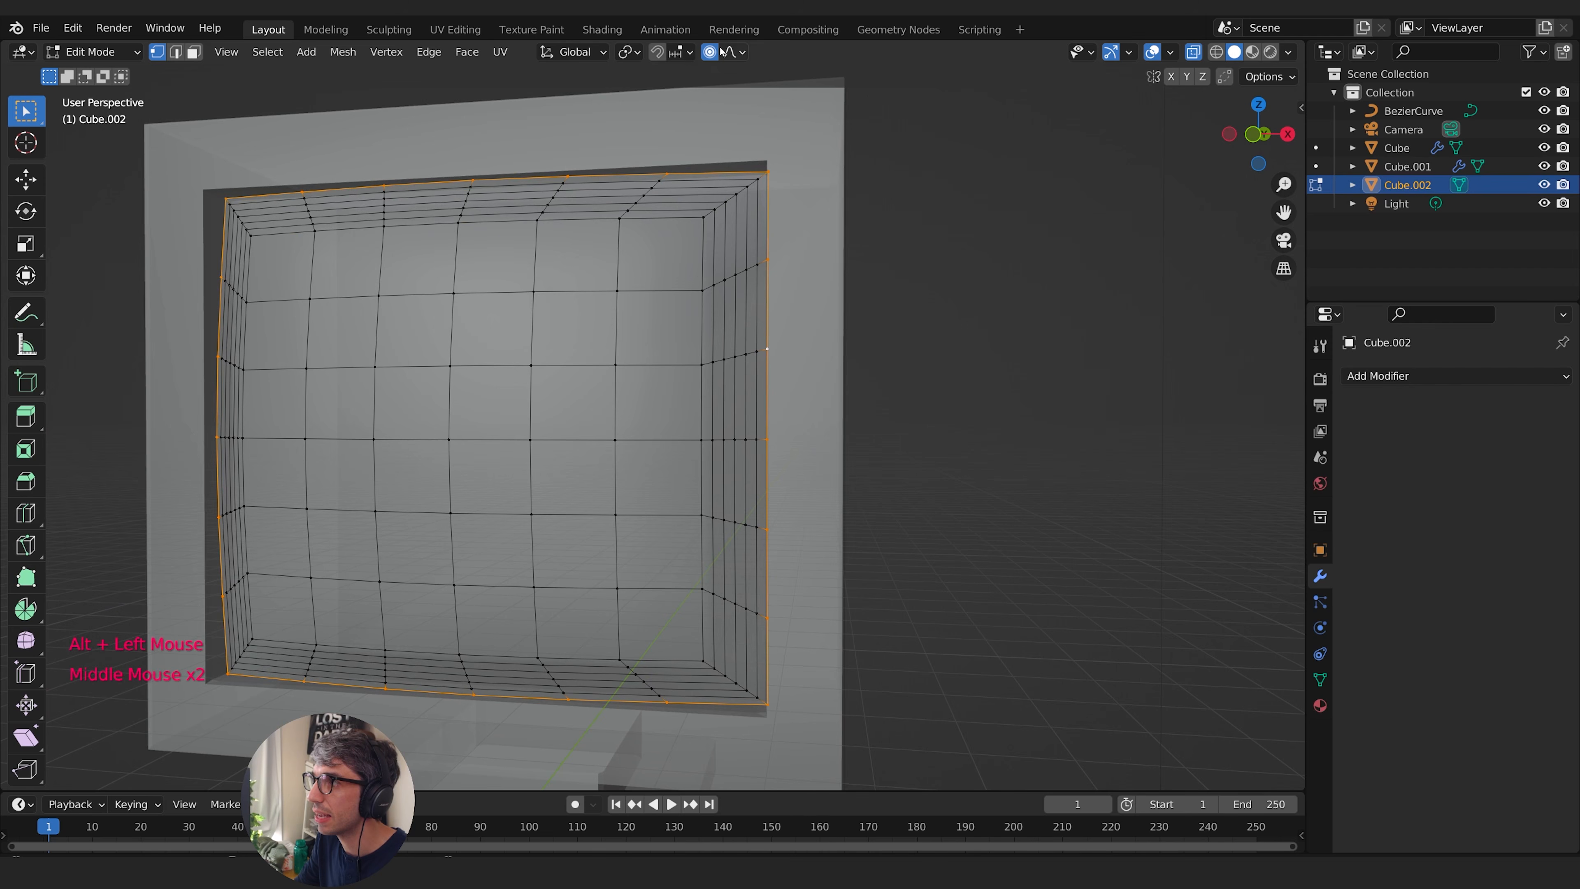
middle_drag(835, 168, 563, 305)
key(g)
key(y)
click(623, 324)
key(Tab)
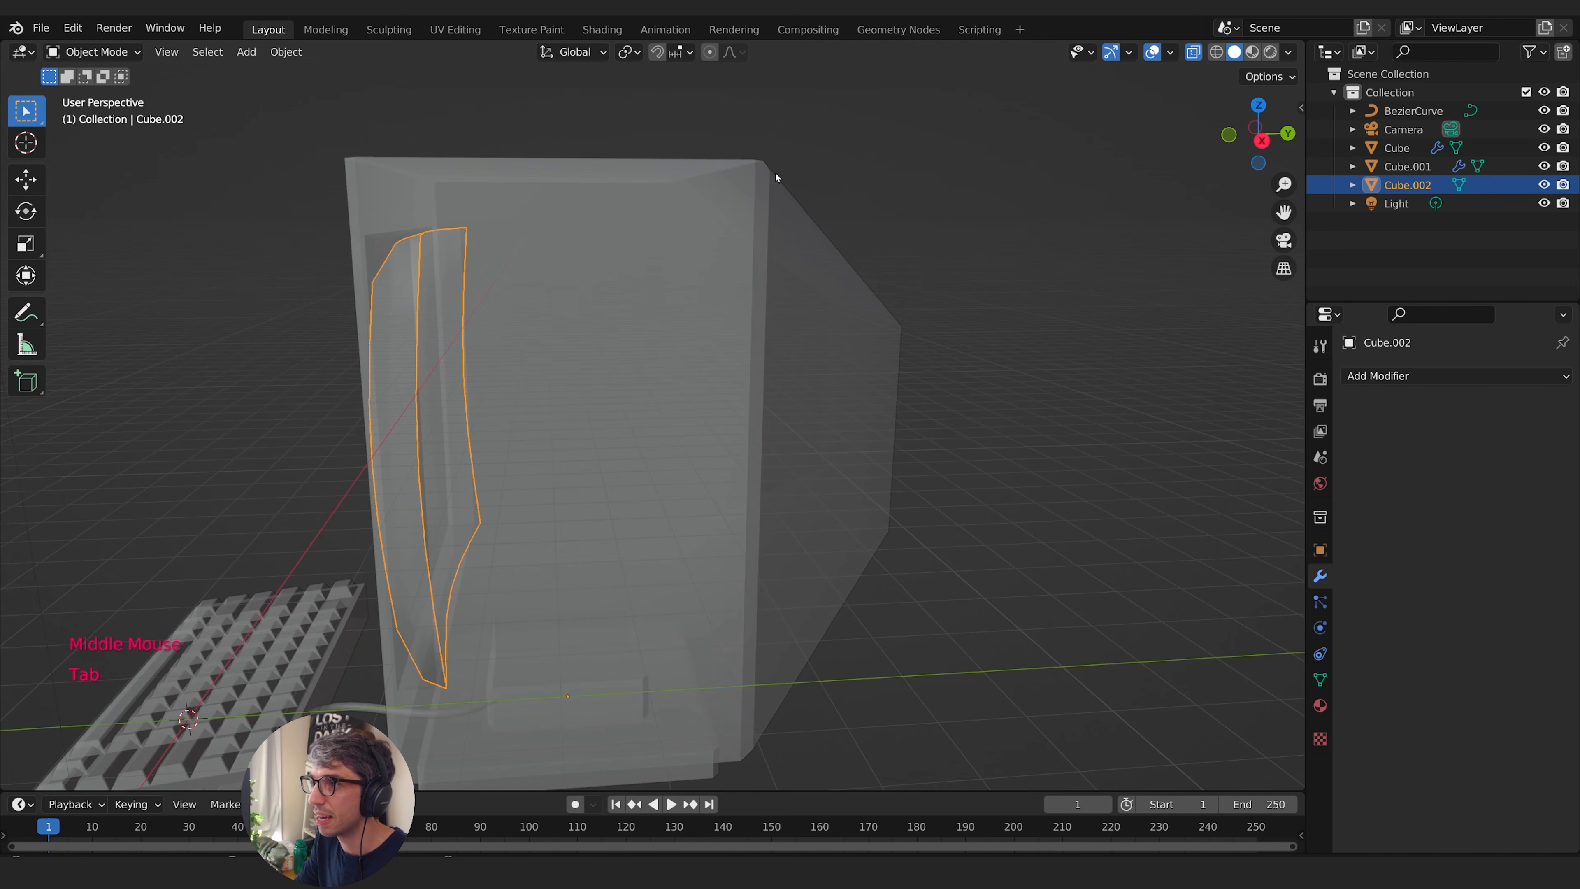
click(1196, 55)
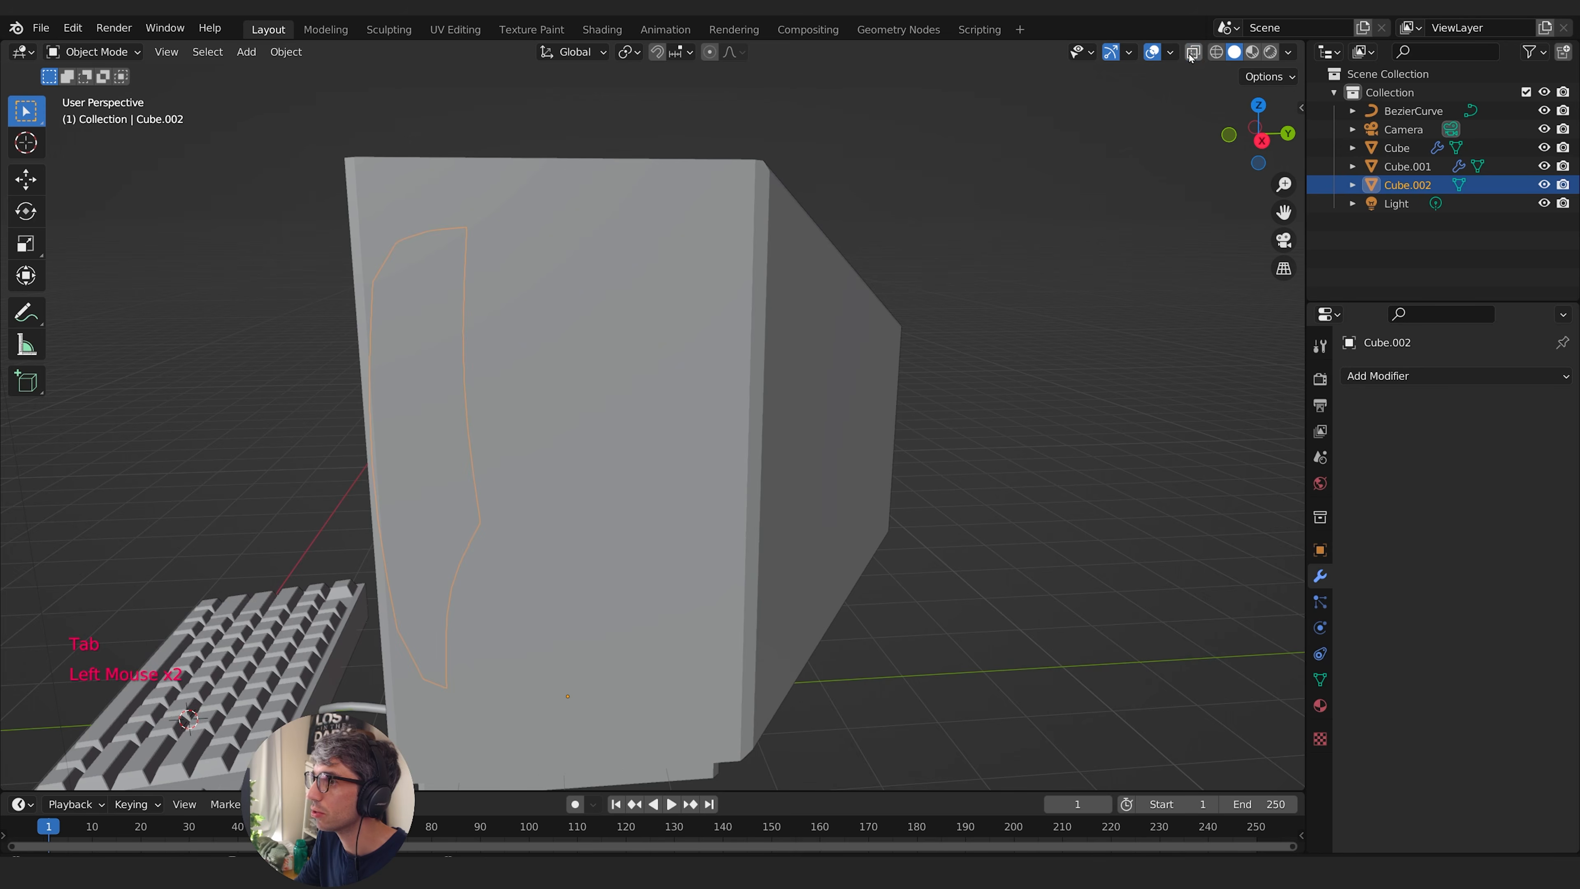
middle_drag(533, 204, 784, 209)
click(1115, 337)
scroll(1115, 336, down, 1)
scroll(1116, 334, down, 2)
middle_drag(1116, 335, 959, 322)
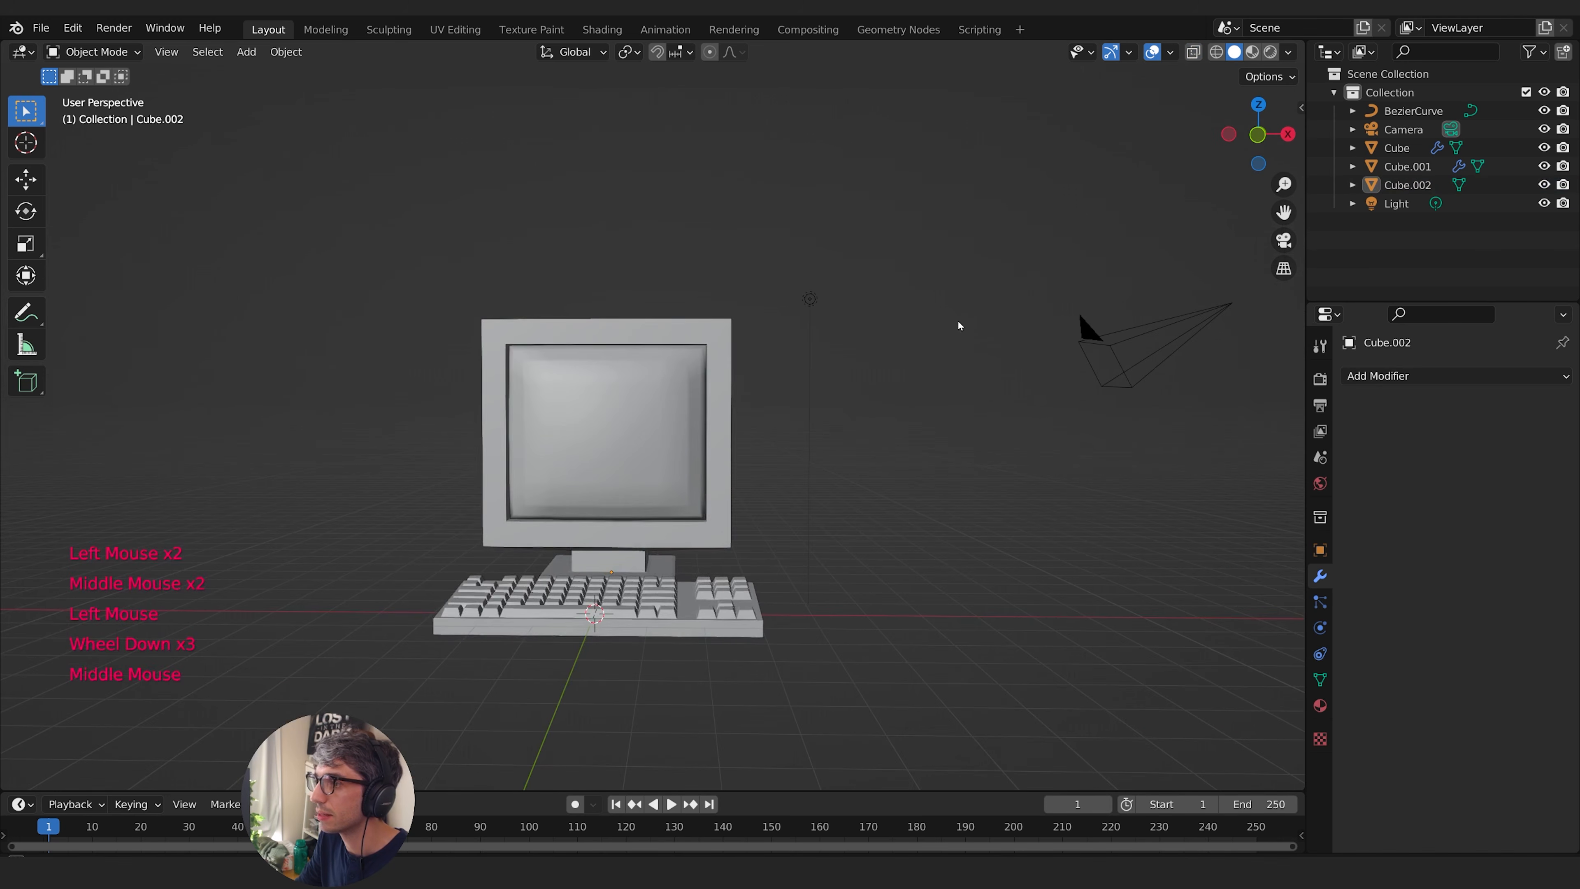
- Add a Subdivision Surface modifier to the screen object and set its viewport level to 2
scroll(724, 407, up, 1)
scroll(723, 407, down, 1)
scroll(724, 408, up, 1)
middle_drag(723, 408, 608, 448)
click(608, 448)
click(1461, 376)
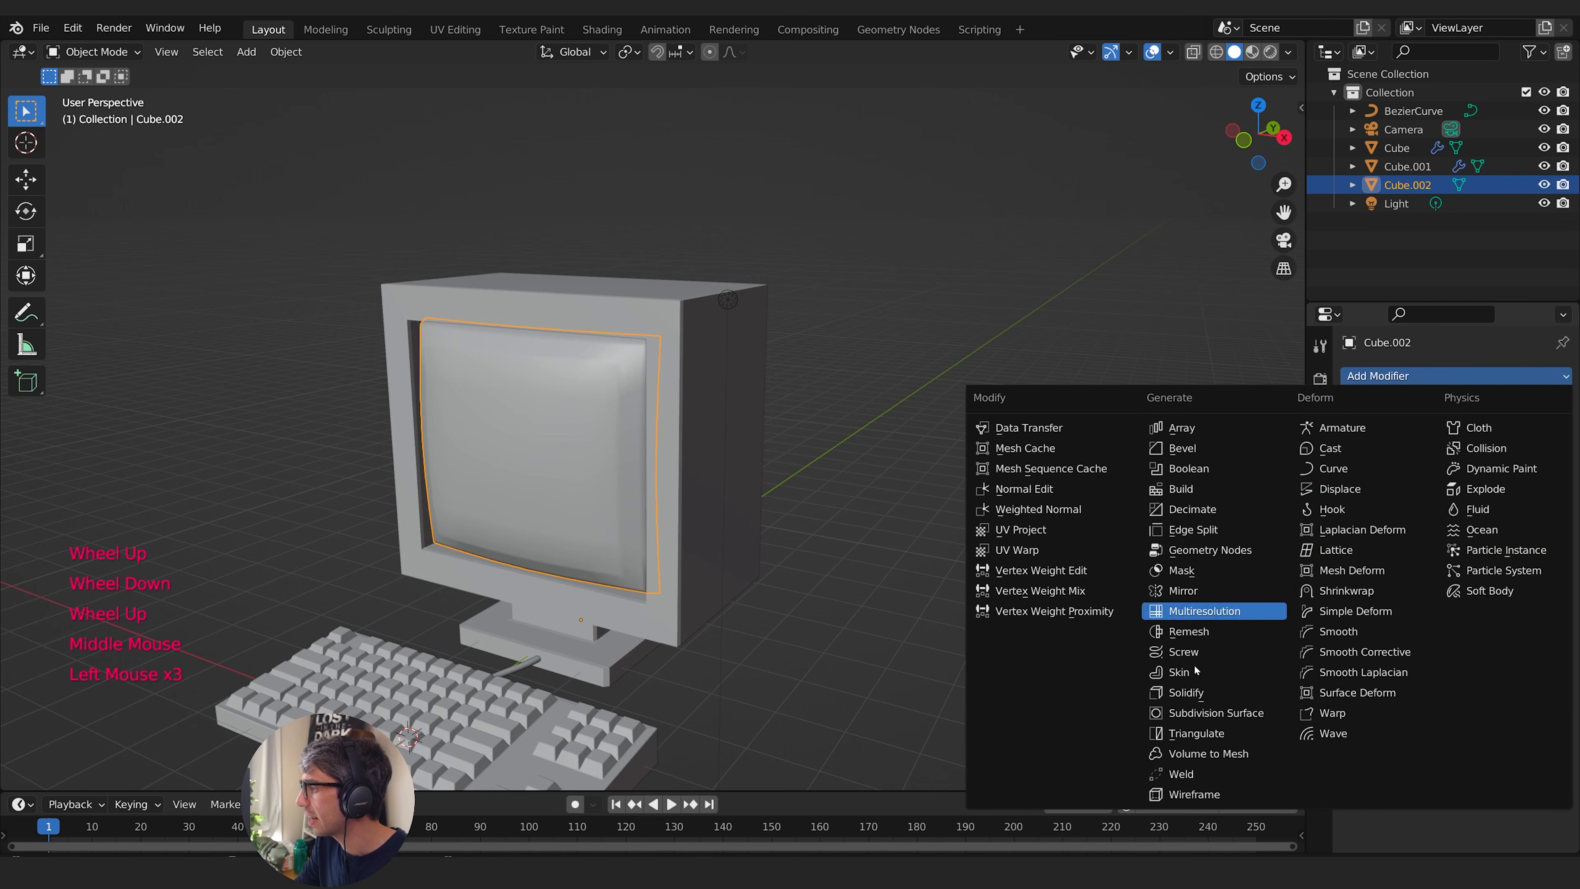
click(1224, 715)
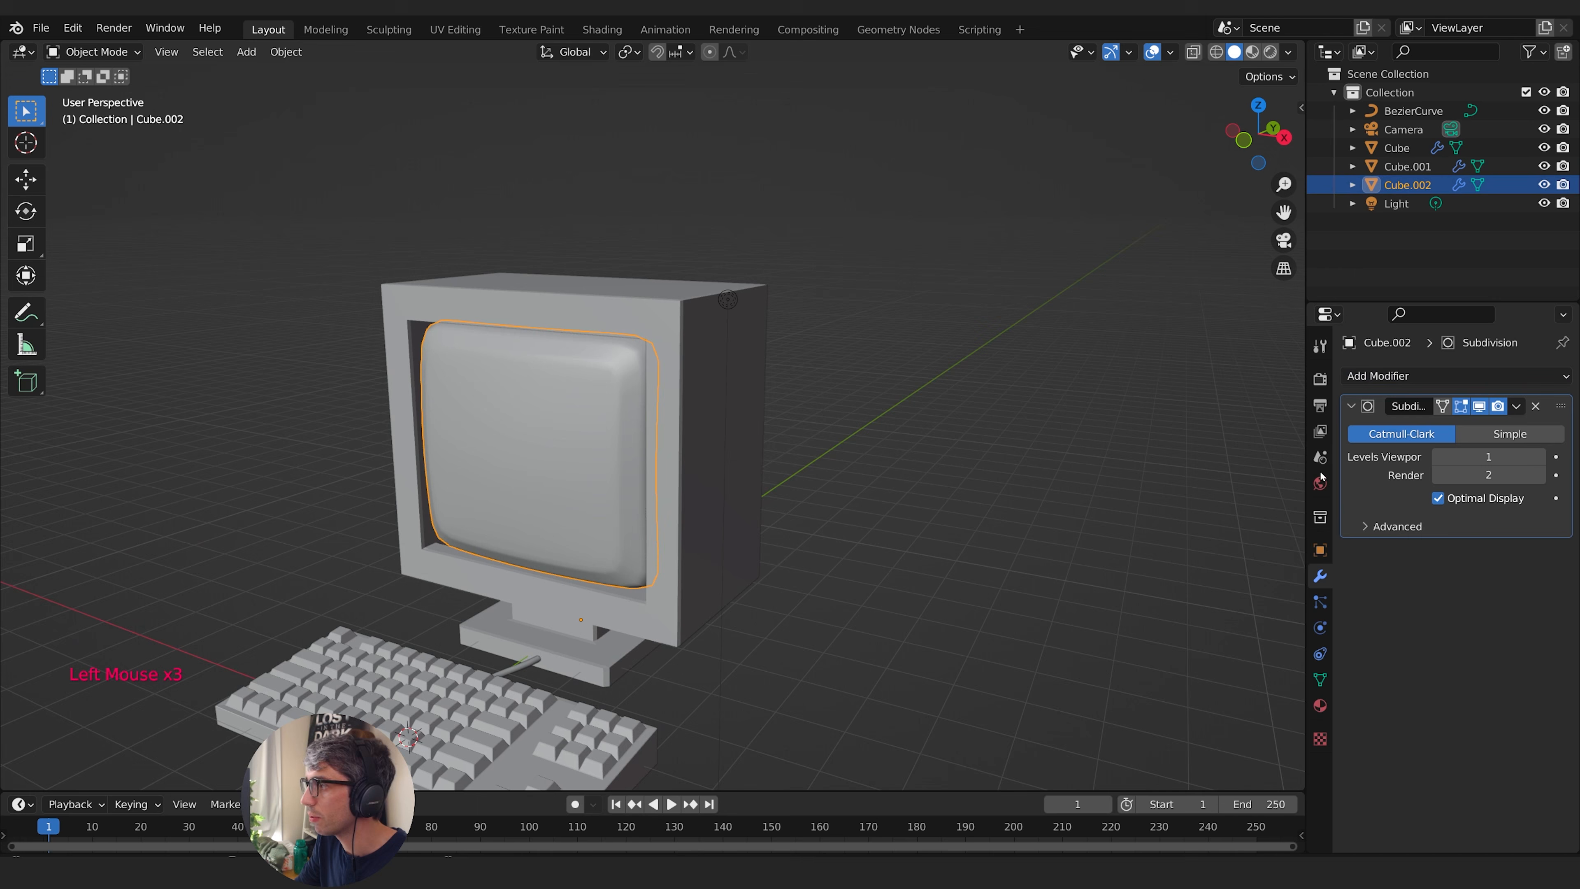
click(1540, 457)
middle_drag(715, 429, 621, 512)
click(916, 437)
middle_drag(822, 510, 798, 488)
scroll(629, 494, down, 2)
shift+middle_drag(798, 488, 658, 430)
scroll(756, 463, up, 2)
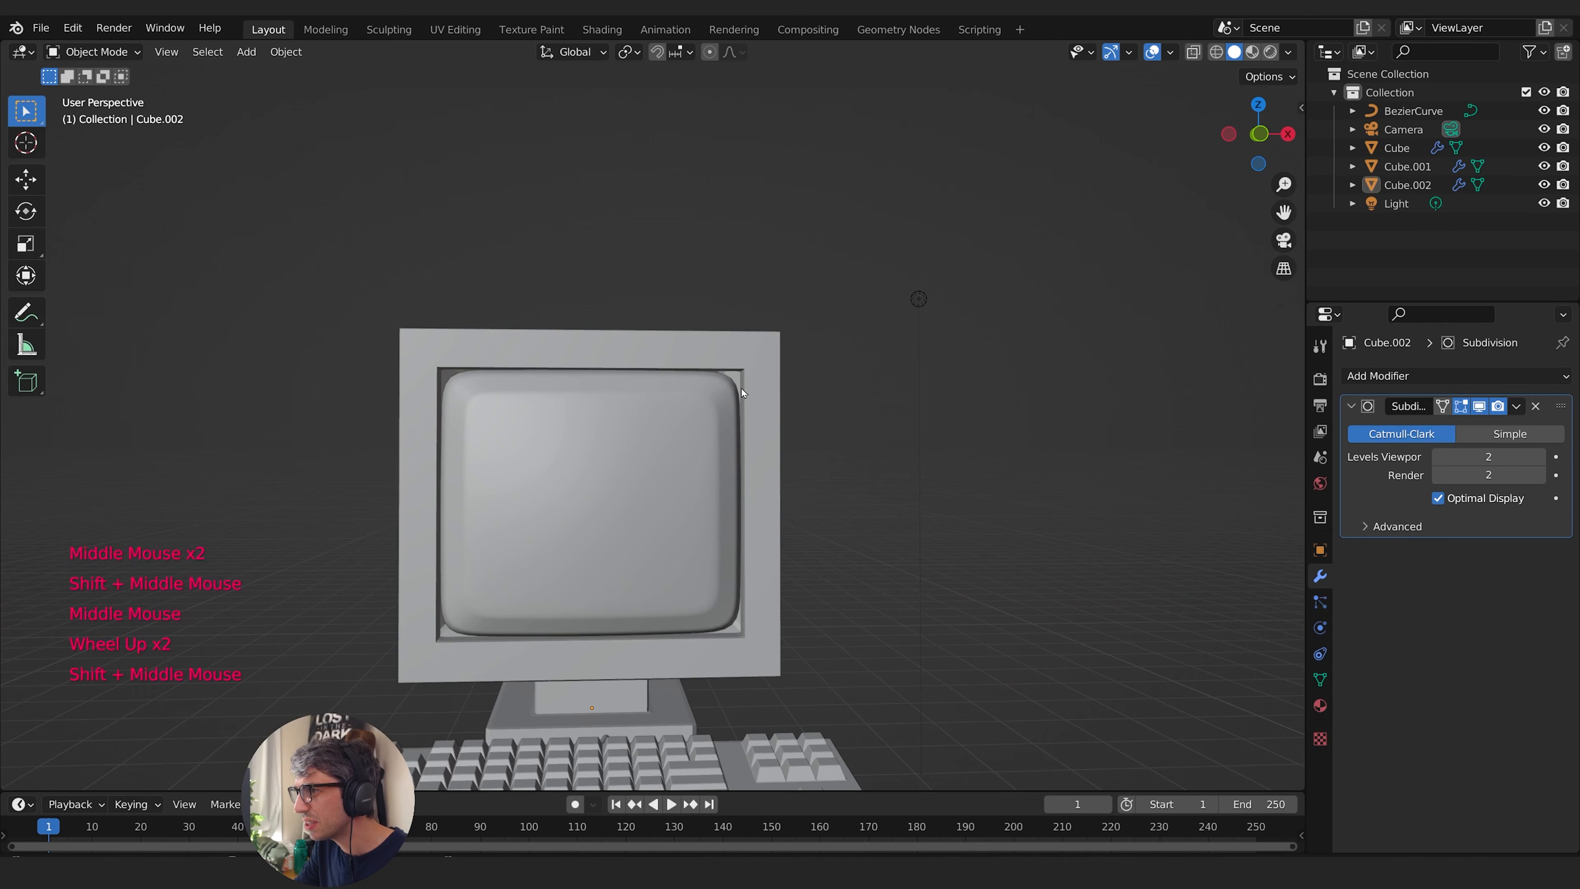
- Extrude the screen's outer edge loop and scale it outward so its border extends behind the monitor frame
key(Tab)
middle_drag(719, 385, 835, 416)
click(1194, 52)
scroll(708, 444, up, 2)
middle_drag(970, 405, 775, 675)
key(e)
key(s)
click(910, 410)
key(Tab)
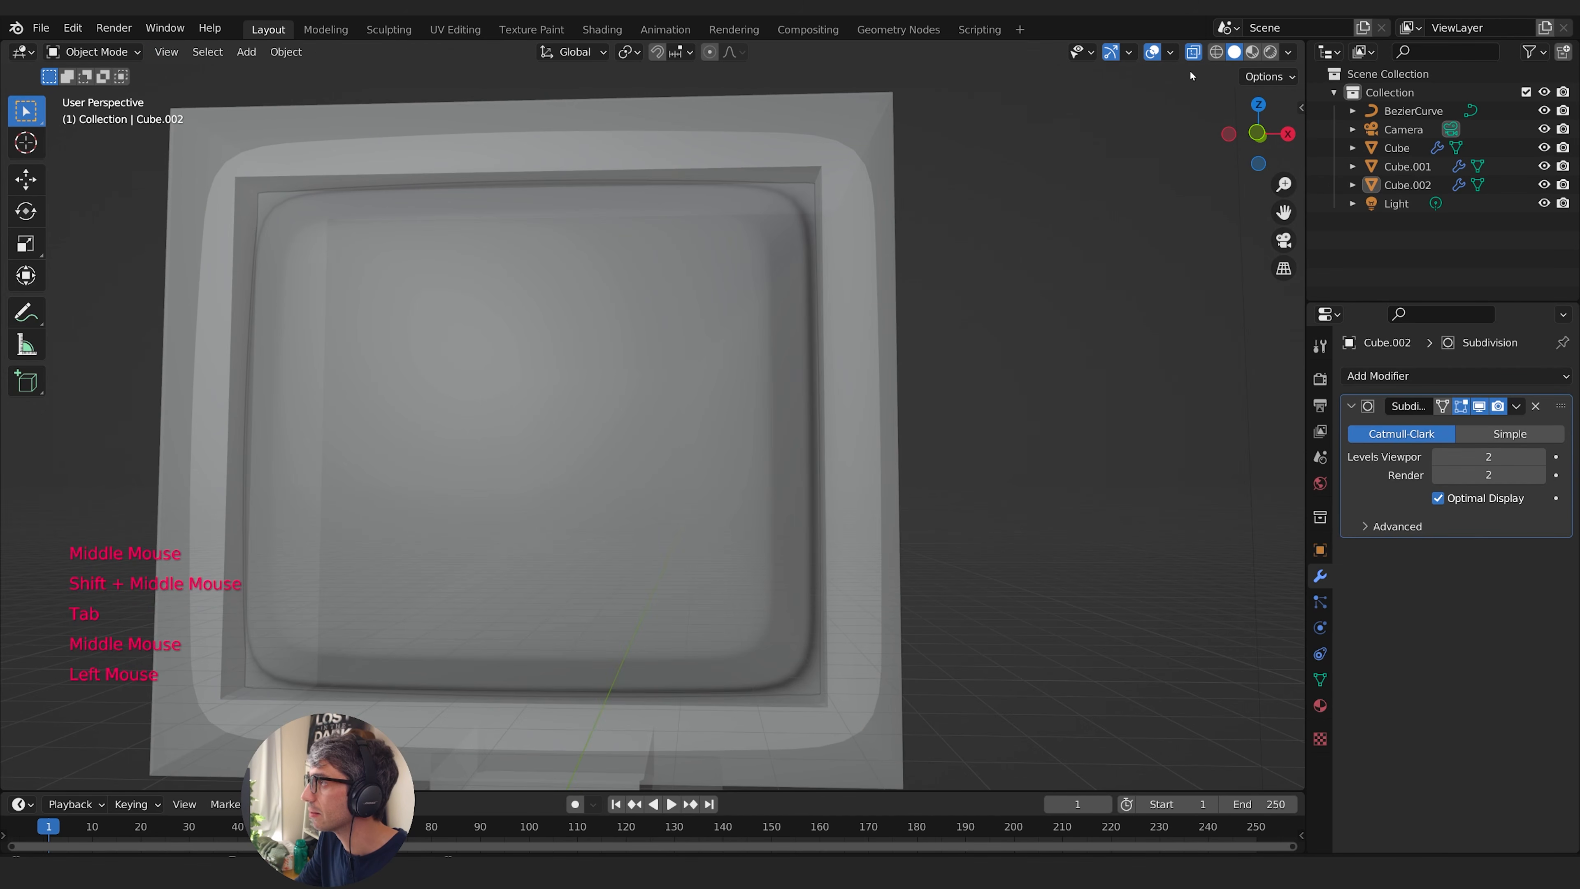
click(1192, 53)
scroll(971, 453, down, 2)
middle_drag(856, 477, 797, 587)
scroll(798, 587, down, 1)
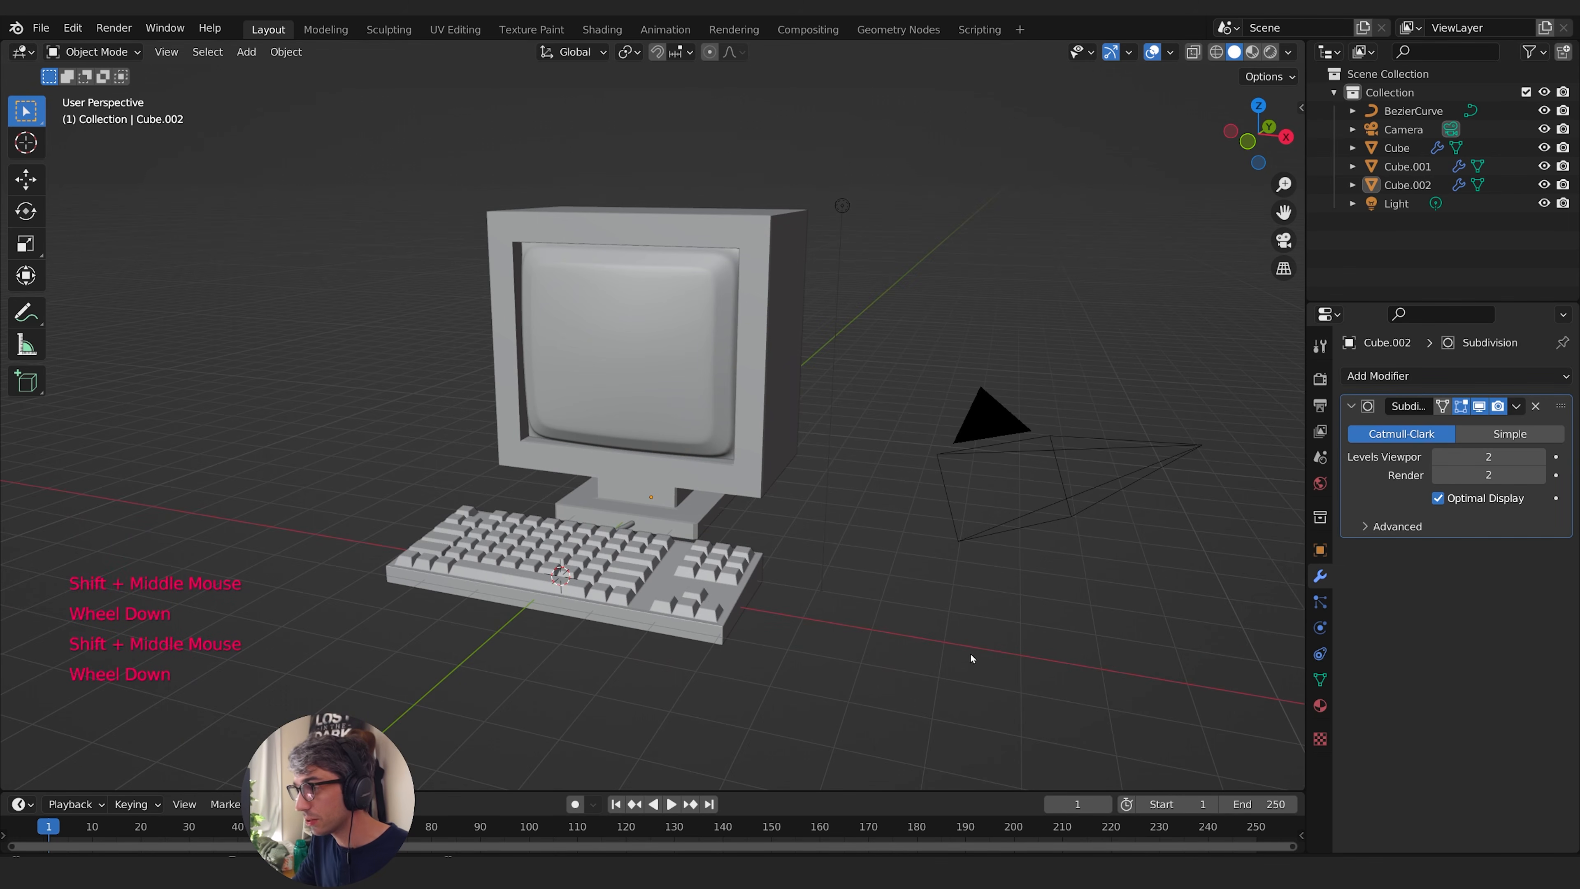
- Add a cube and move it about 5.3 m along X to the numpad side of the keyboard
key(shift+a)
mouse_move(731, 501)
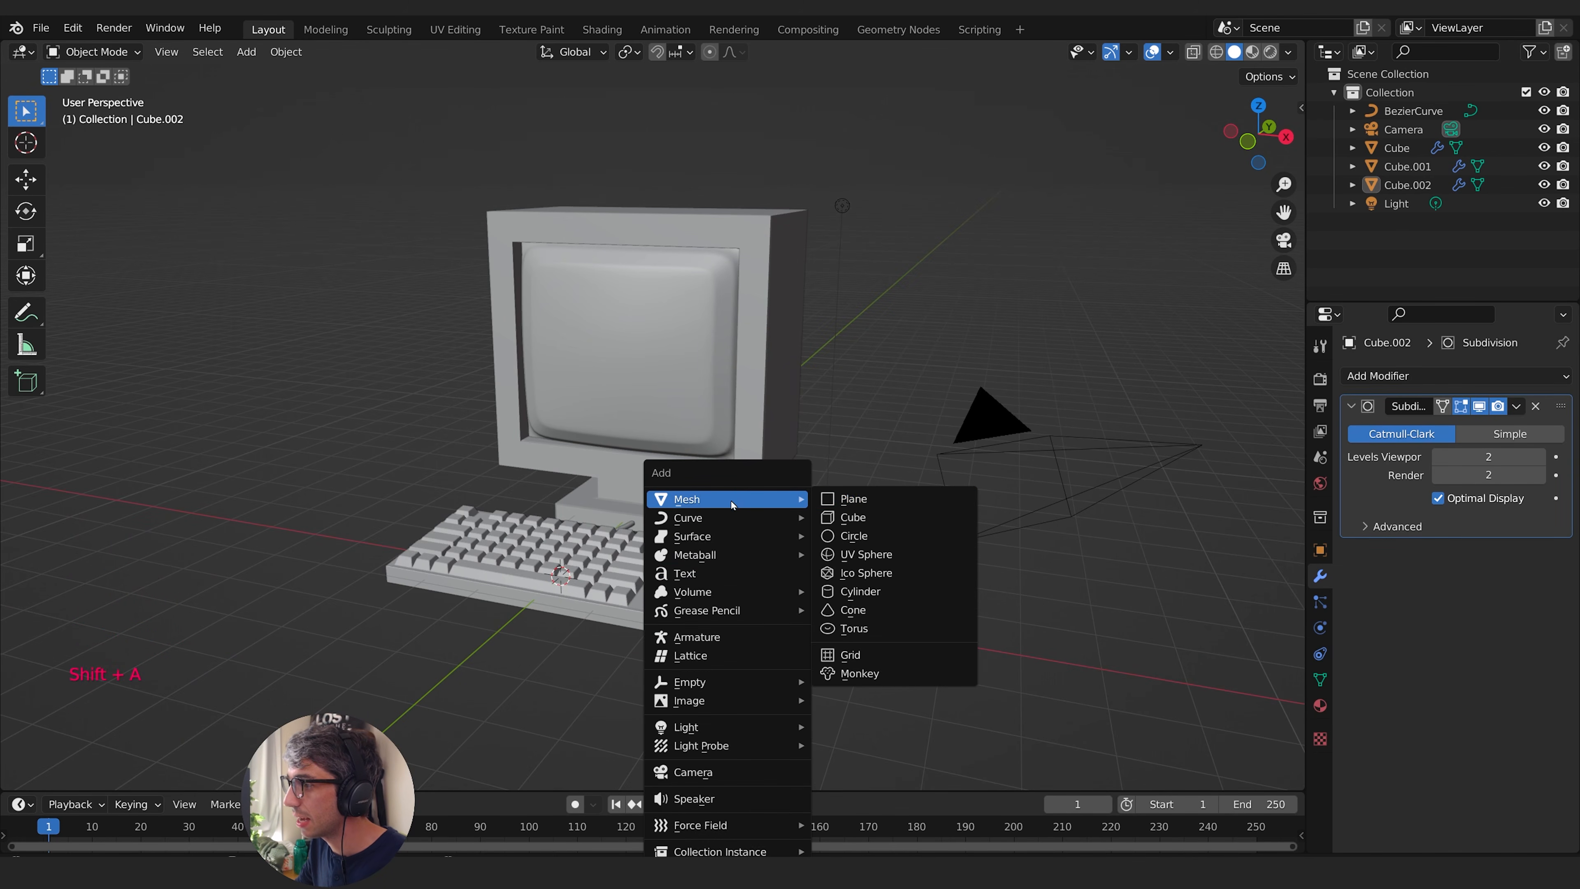
click(876, 514)
middle_drag(837, 539, 846, 561)
key(g)
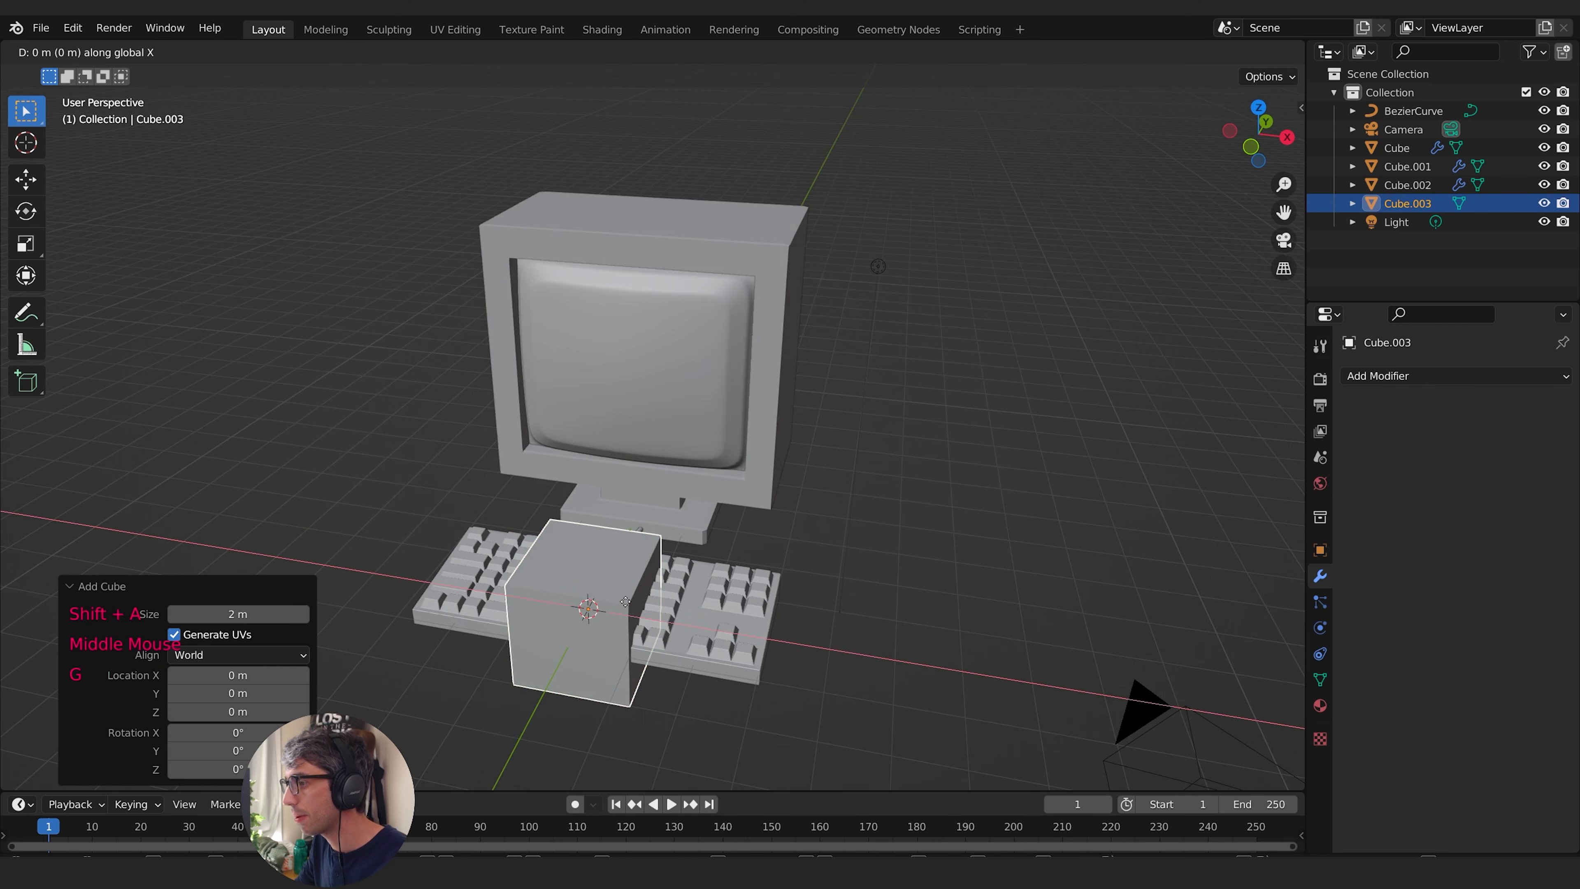
click(958, 618)
- Flatten the new cube along Z and resize it into a low box
middle_drag(955, 613, 955, 580)
key(s)
key(z)
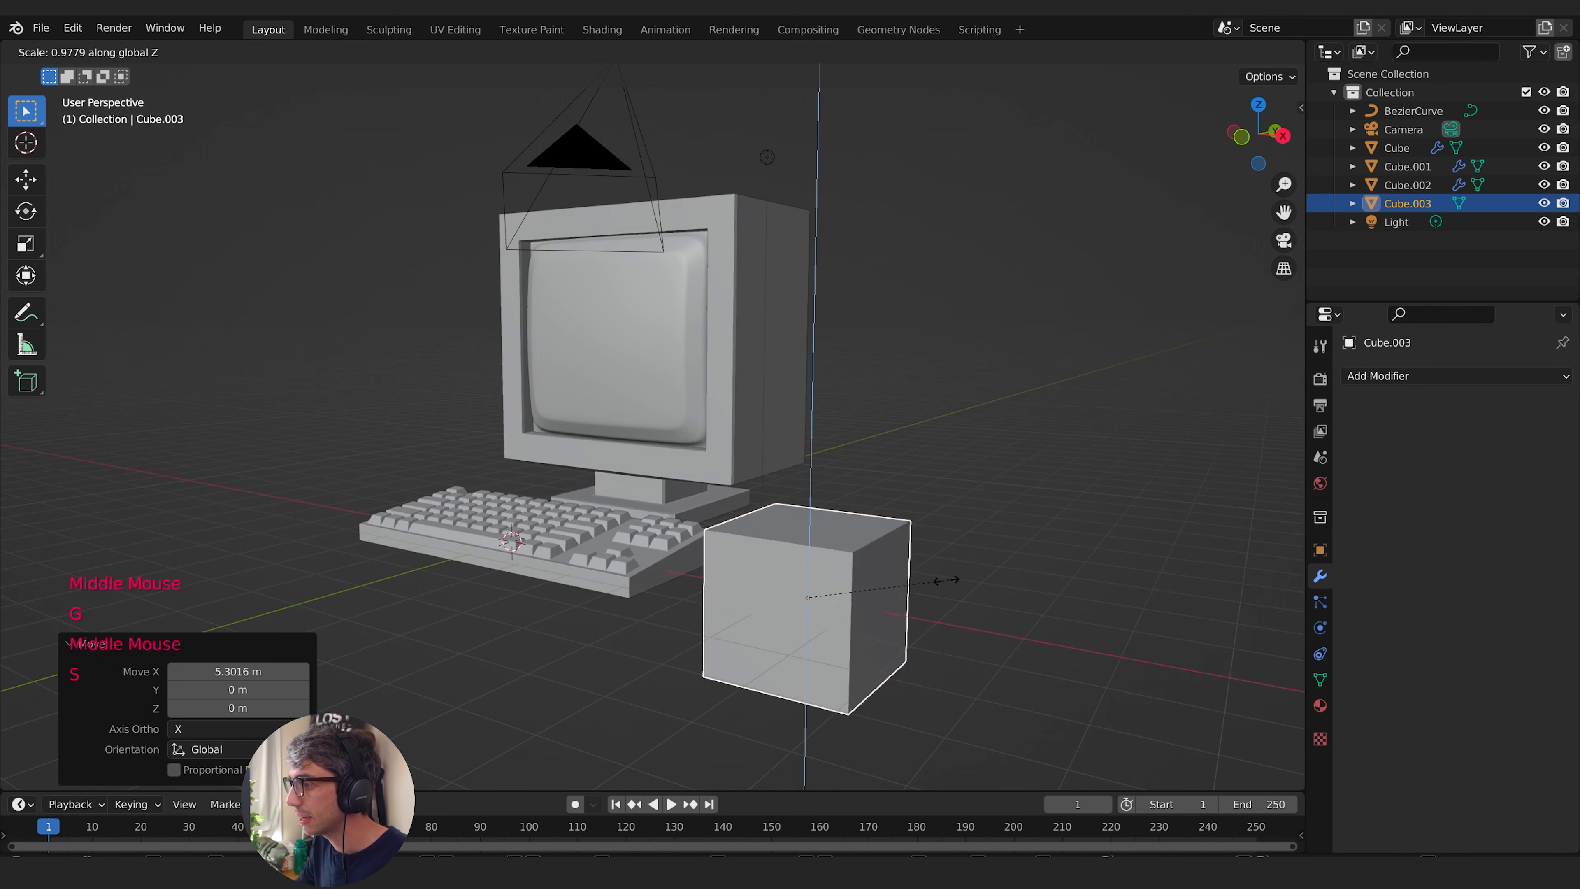
click(842, 587)
key(s)
middle_drag(842, 587, 879, 656)
click(954, 655)
- Move the flat box about 1.09 m along X toward the keyboard and scale it down to mouse size
key(g)
key(x)
click(1014, 639)
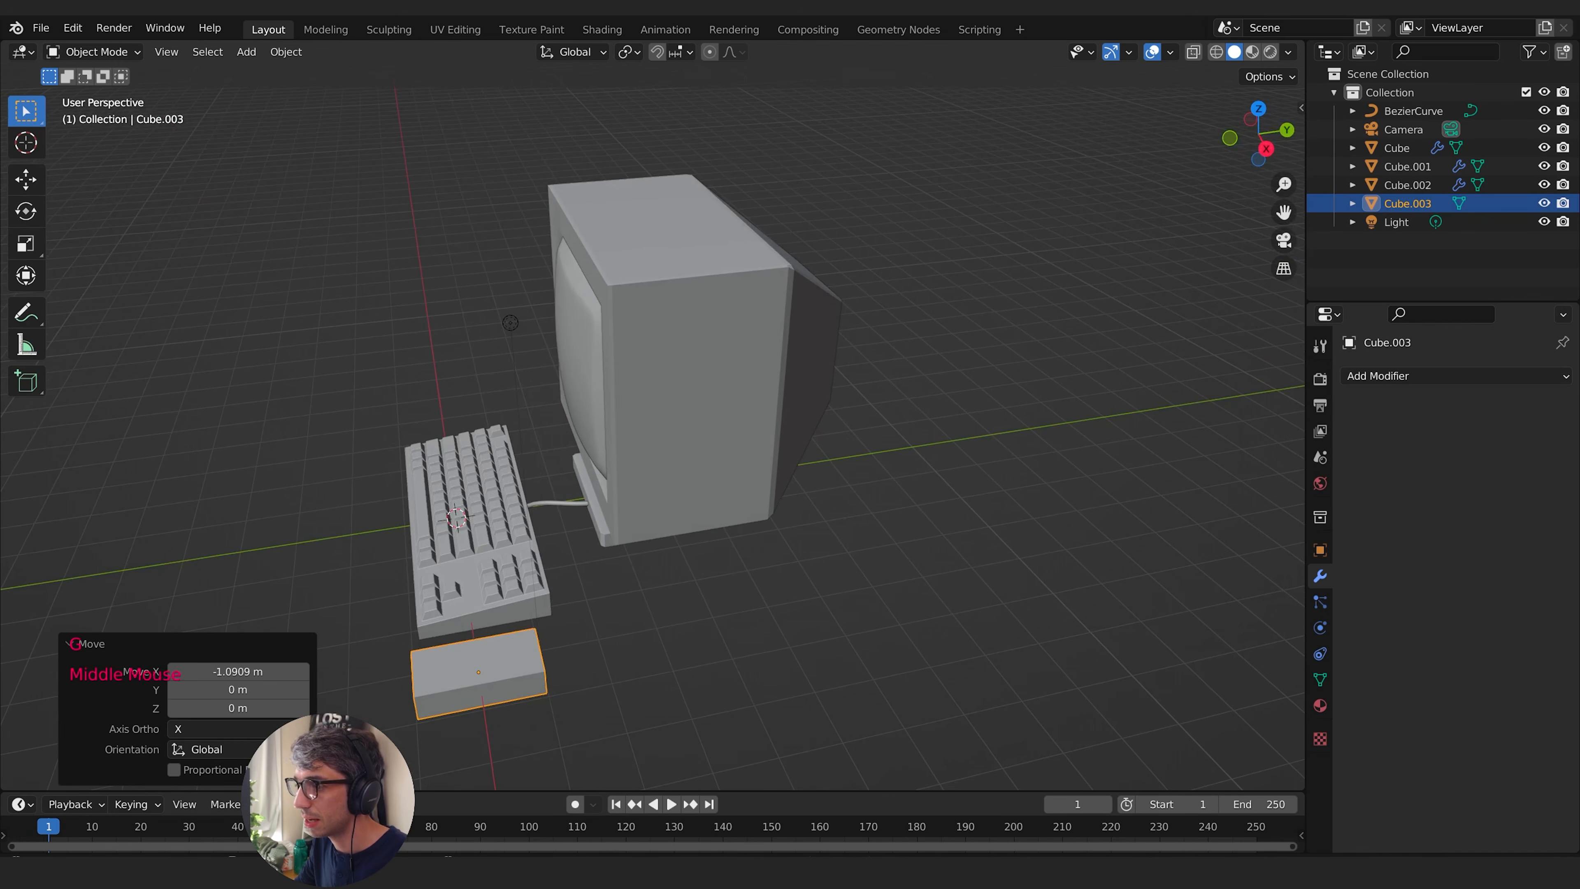
key(s)
click(758, 660)
middle_drag(759, 660, 858, 526)
- Add one loop cut across the mouse box and slide it toward the monitor-side end by a factor of about -0.37
key(Tab)
scroll(927, 633, up, 2)
middle_drag(859, 526, 866, 567)
shift+middle_drag(866, 566, 846, 512)
middle_drag(846, 512, 518, 517)
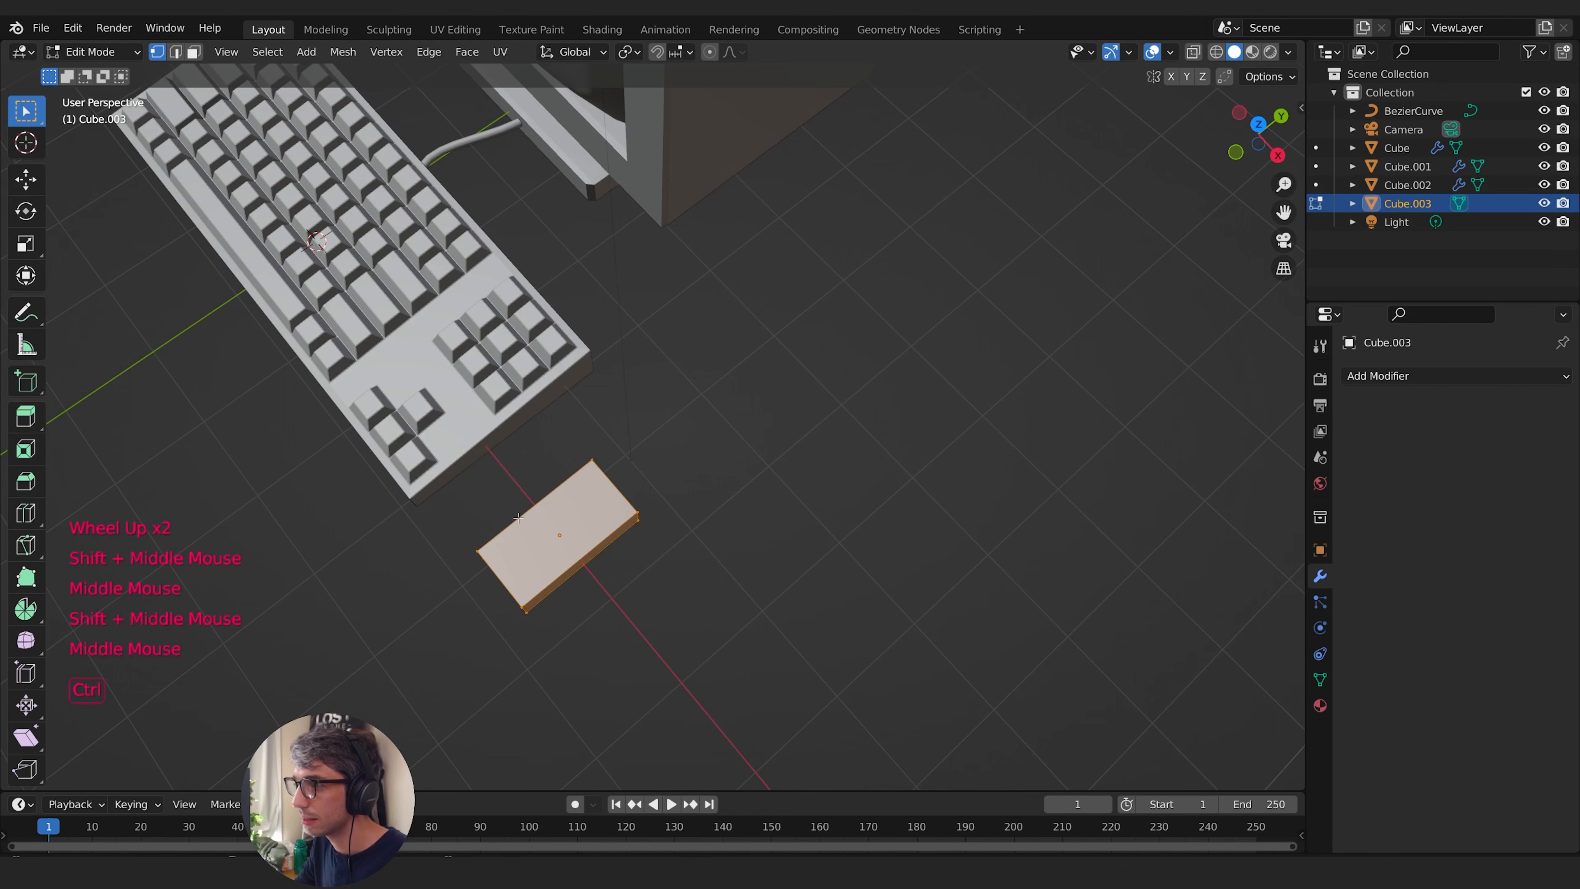
click(579, 549)
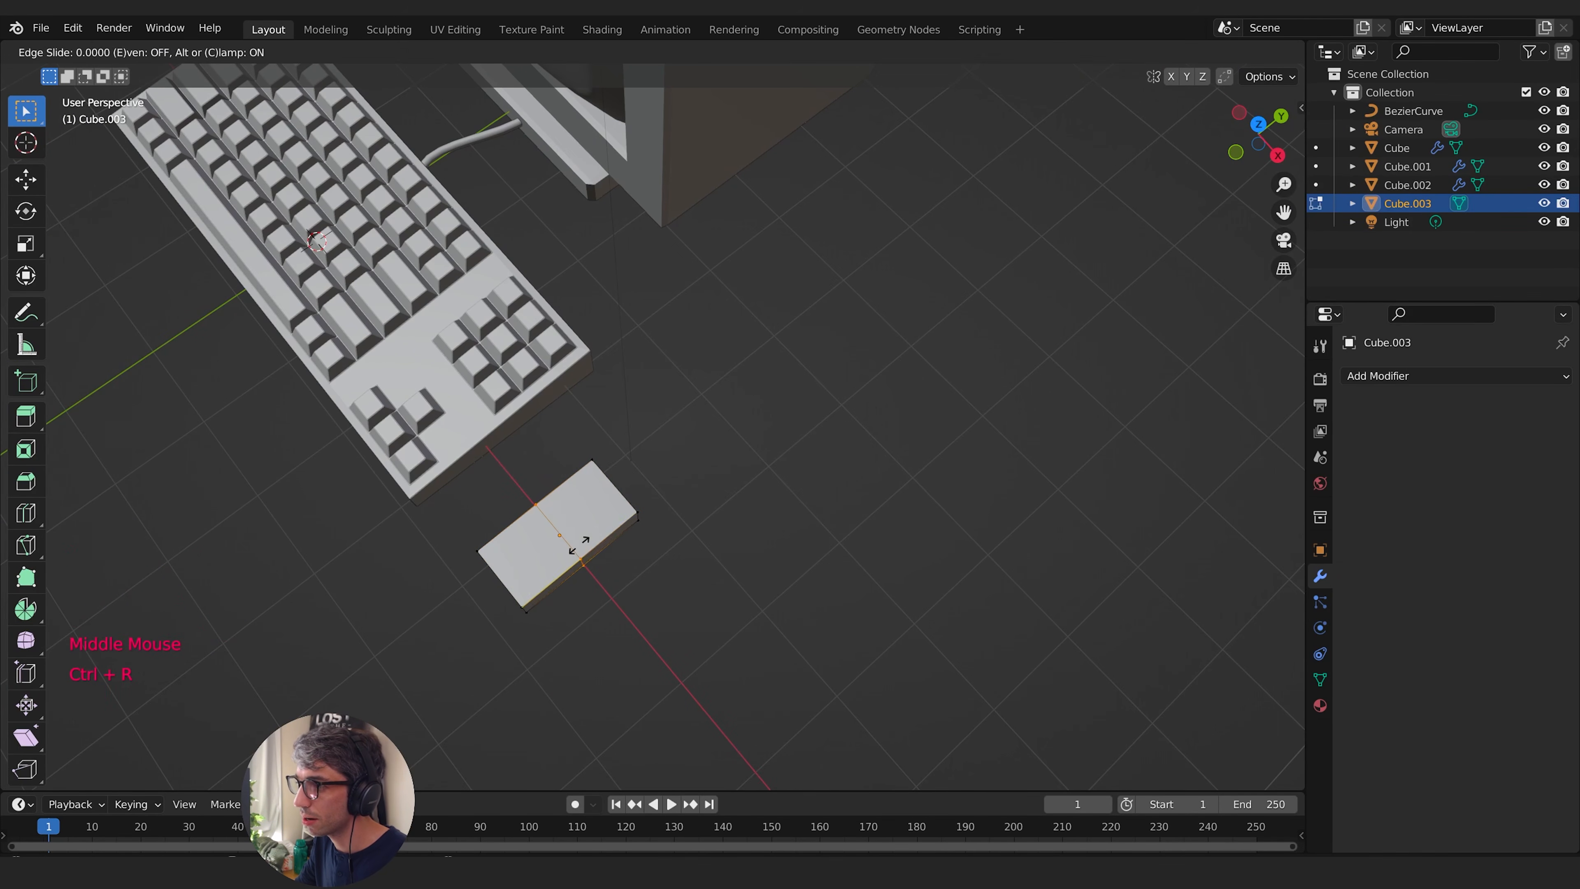
click(602, 532)
middle_drag(602, 532, 525, 333)
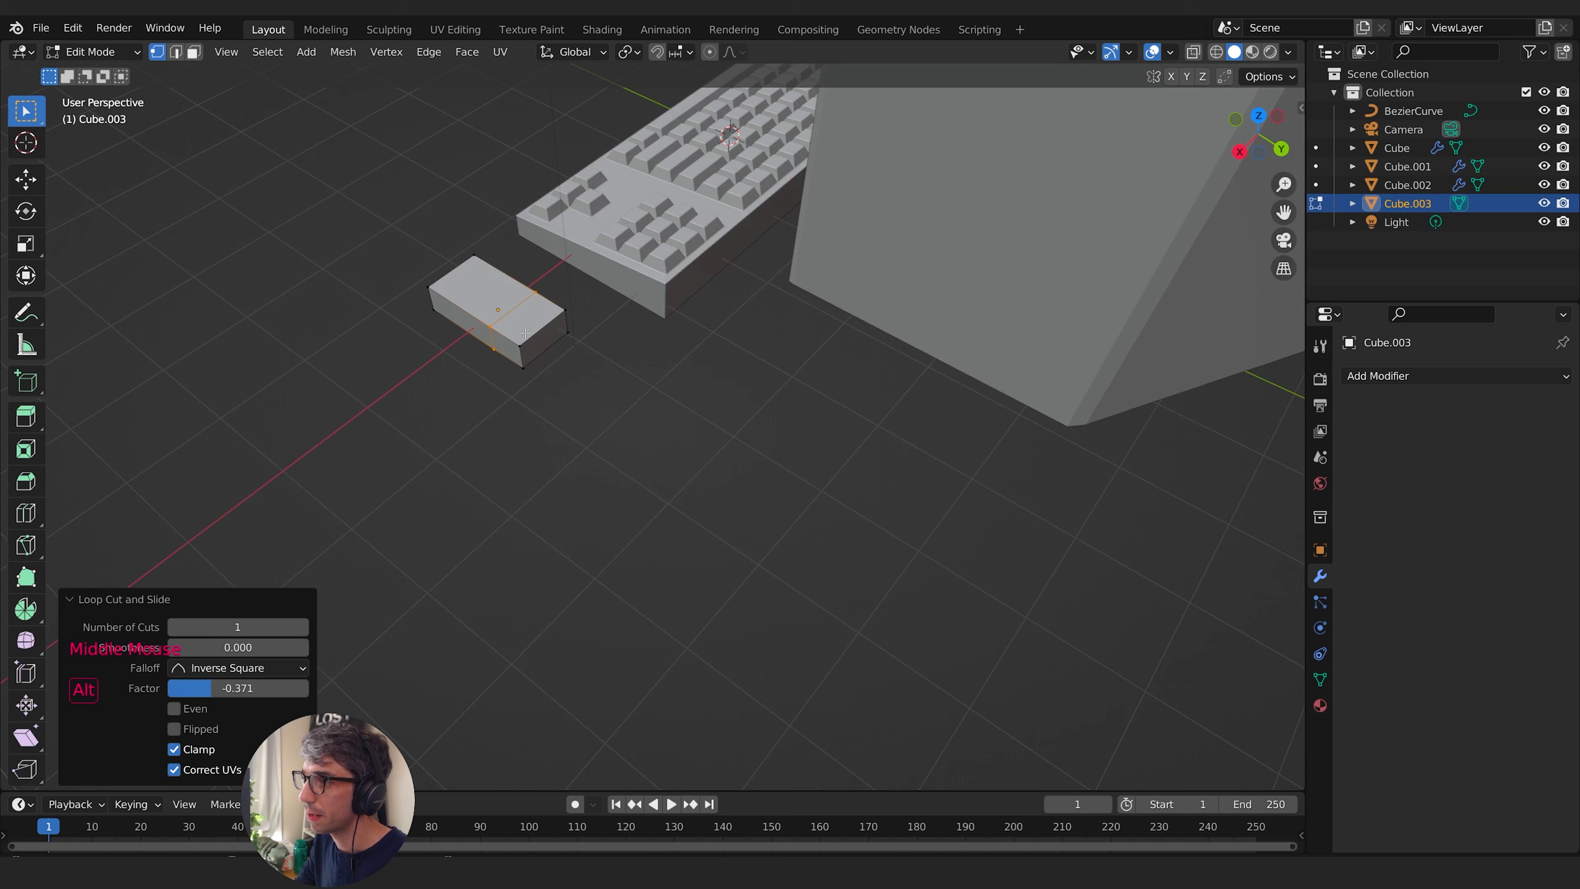
- Select the box's monitor-side end face and scale it to 0.638 along X to taper the mouse front
click(194, 52)
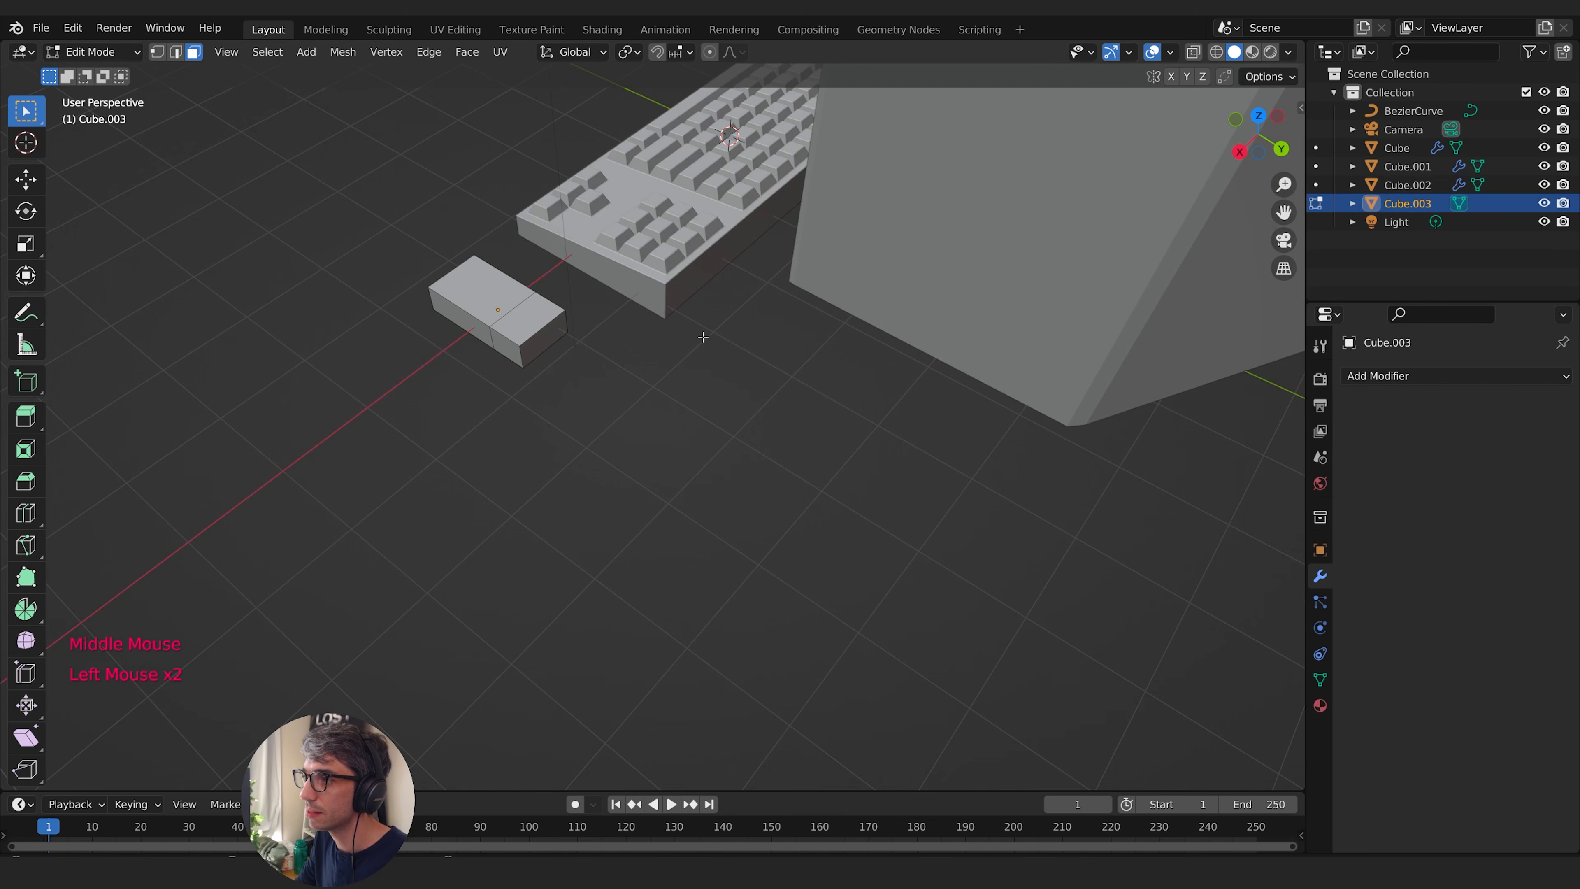
key(s)
click(663, 340)
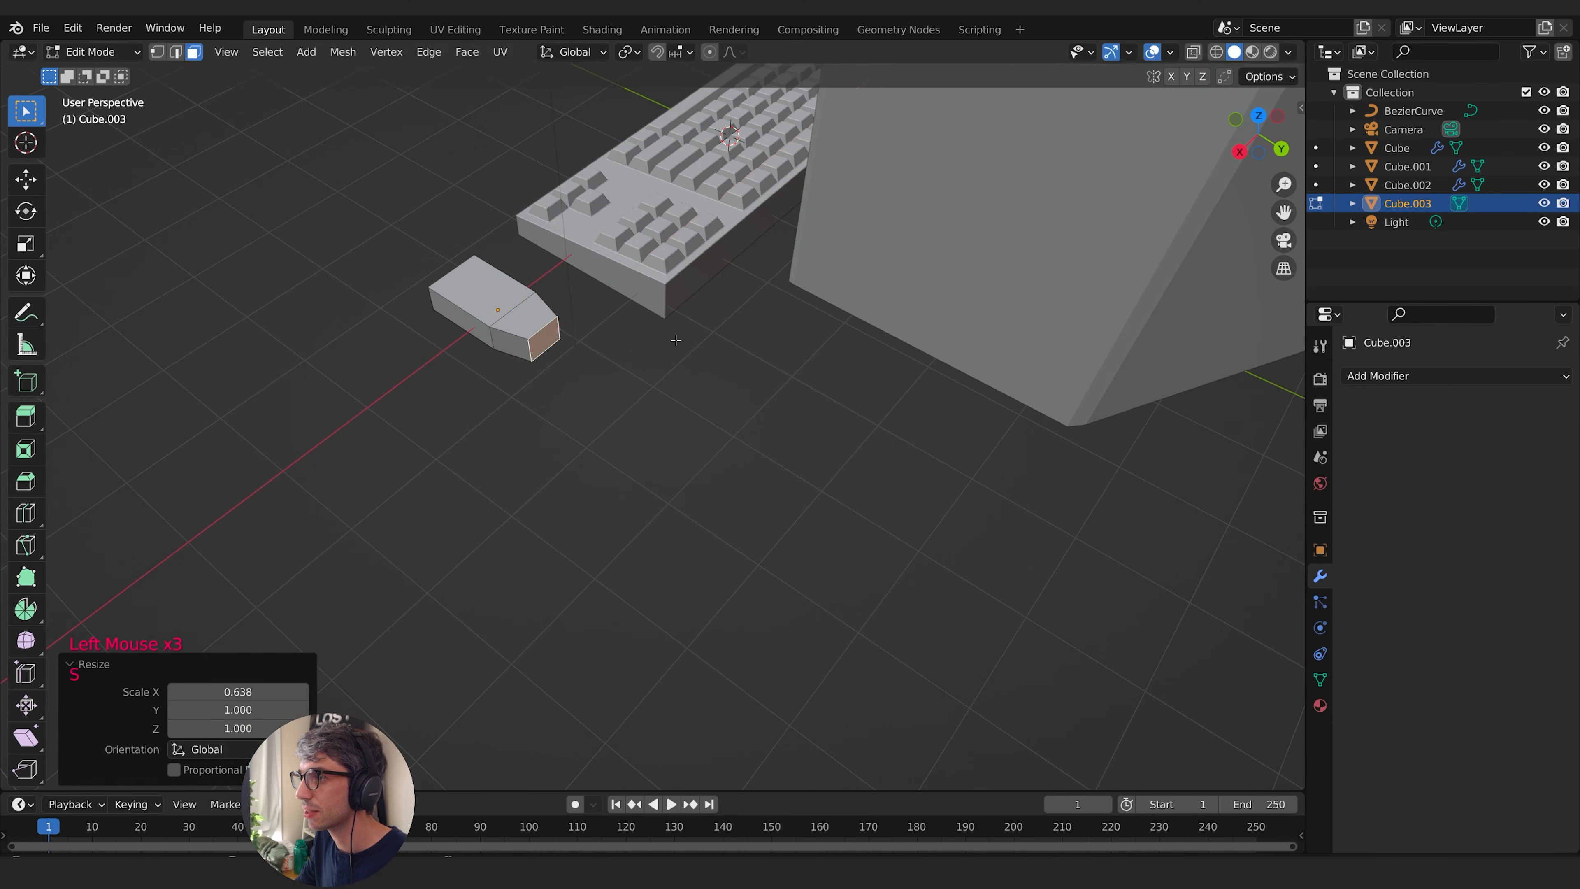
middle_drag(663, 339, 777, 406)
- Add a lengthwise loop cut down the middle of the mouse body
click(735, 424)
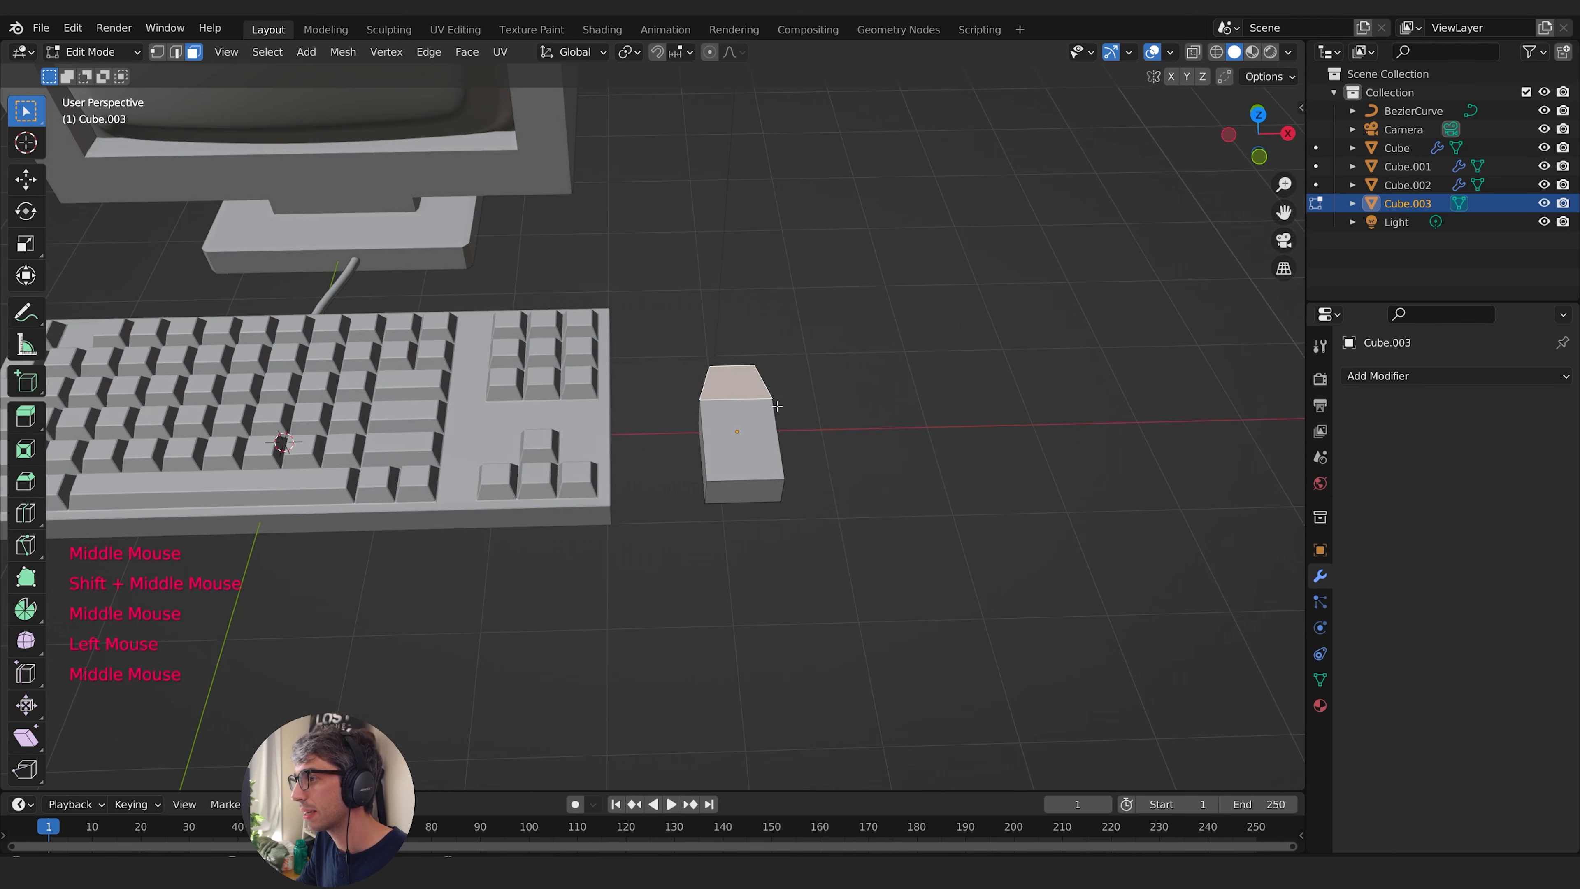
click(728, 372)
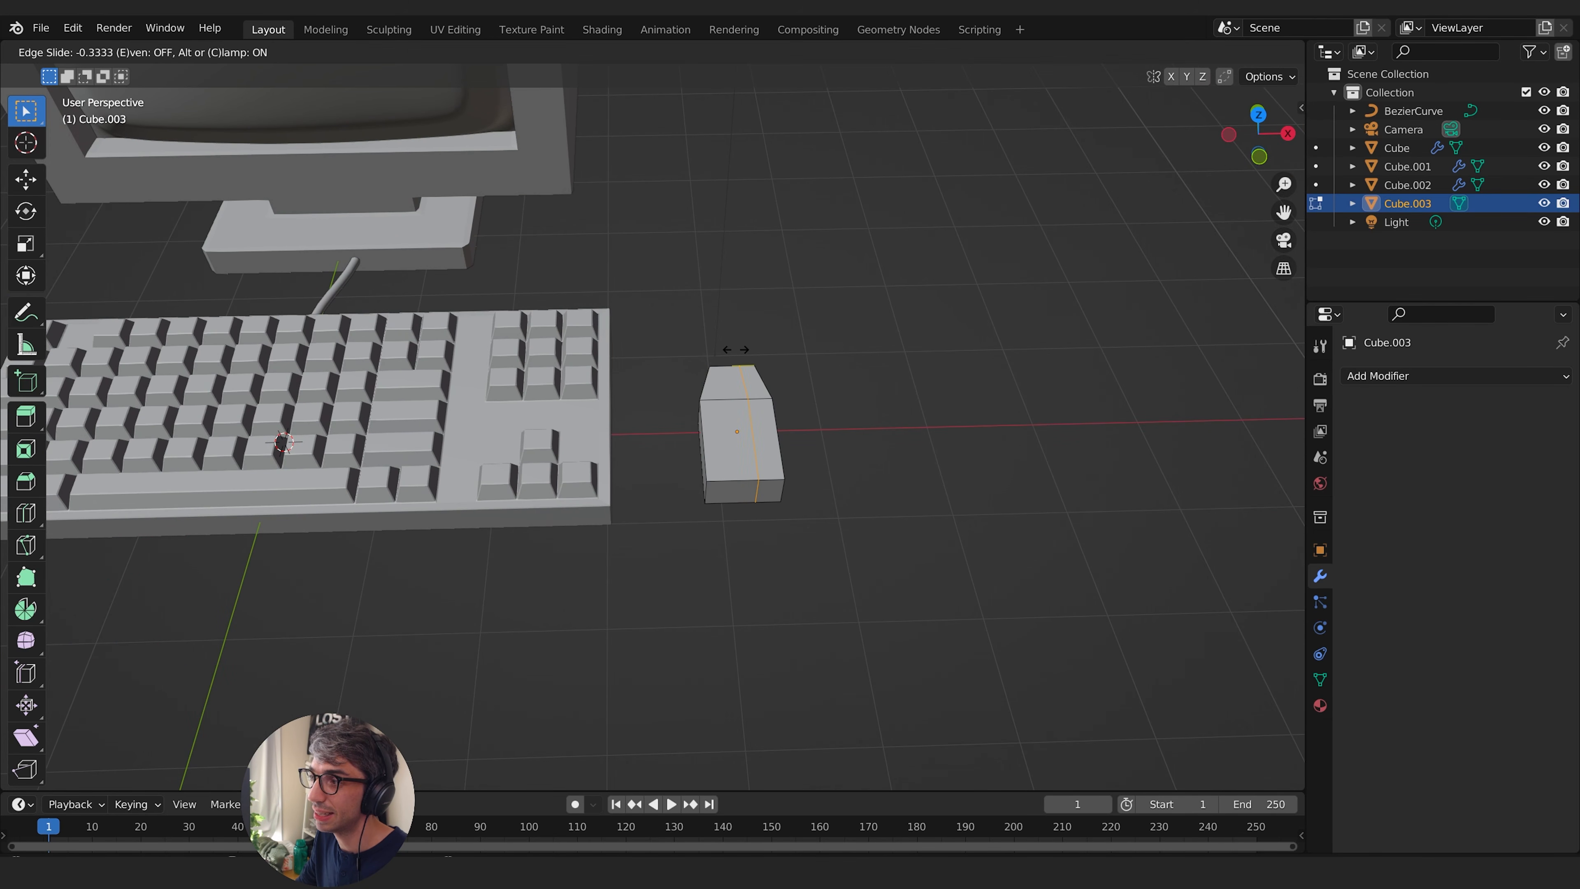
click(729, 309)
middle_drag(730, 309, 679, 443)
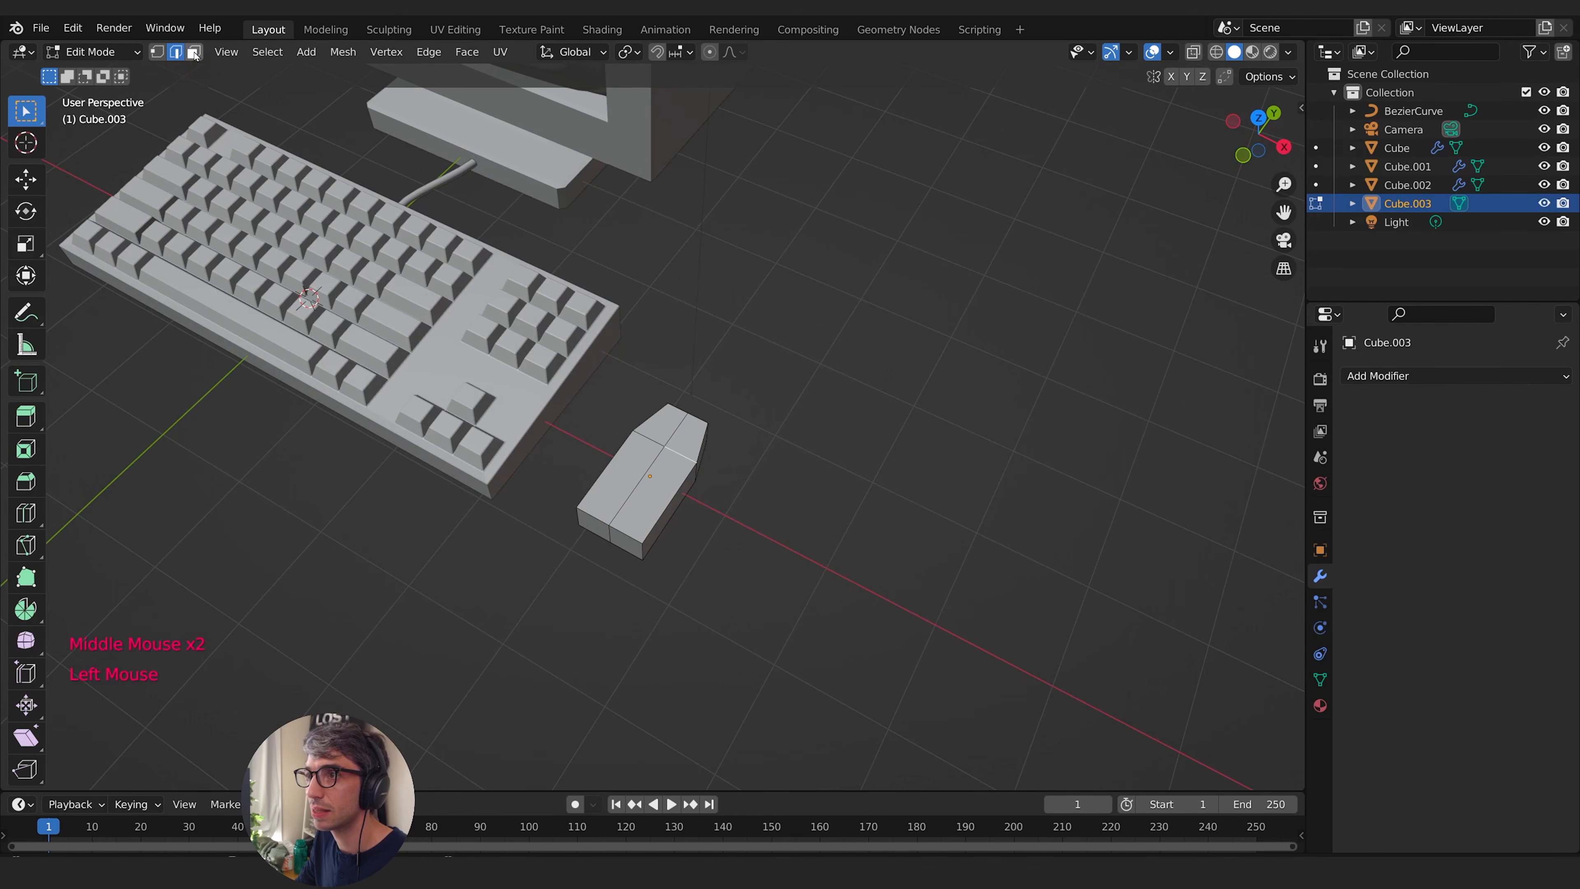
- Inset the mouse's two front top faces individually by about 0.088 m and raise them along Z as buttons
mouse_move(769, 446)
middle_down()
mouse_move(659, 452)
mouse_move(779, 423)
middle_up()
key(i)
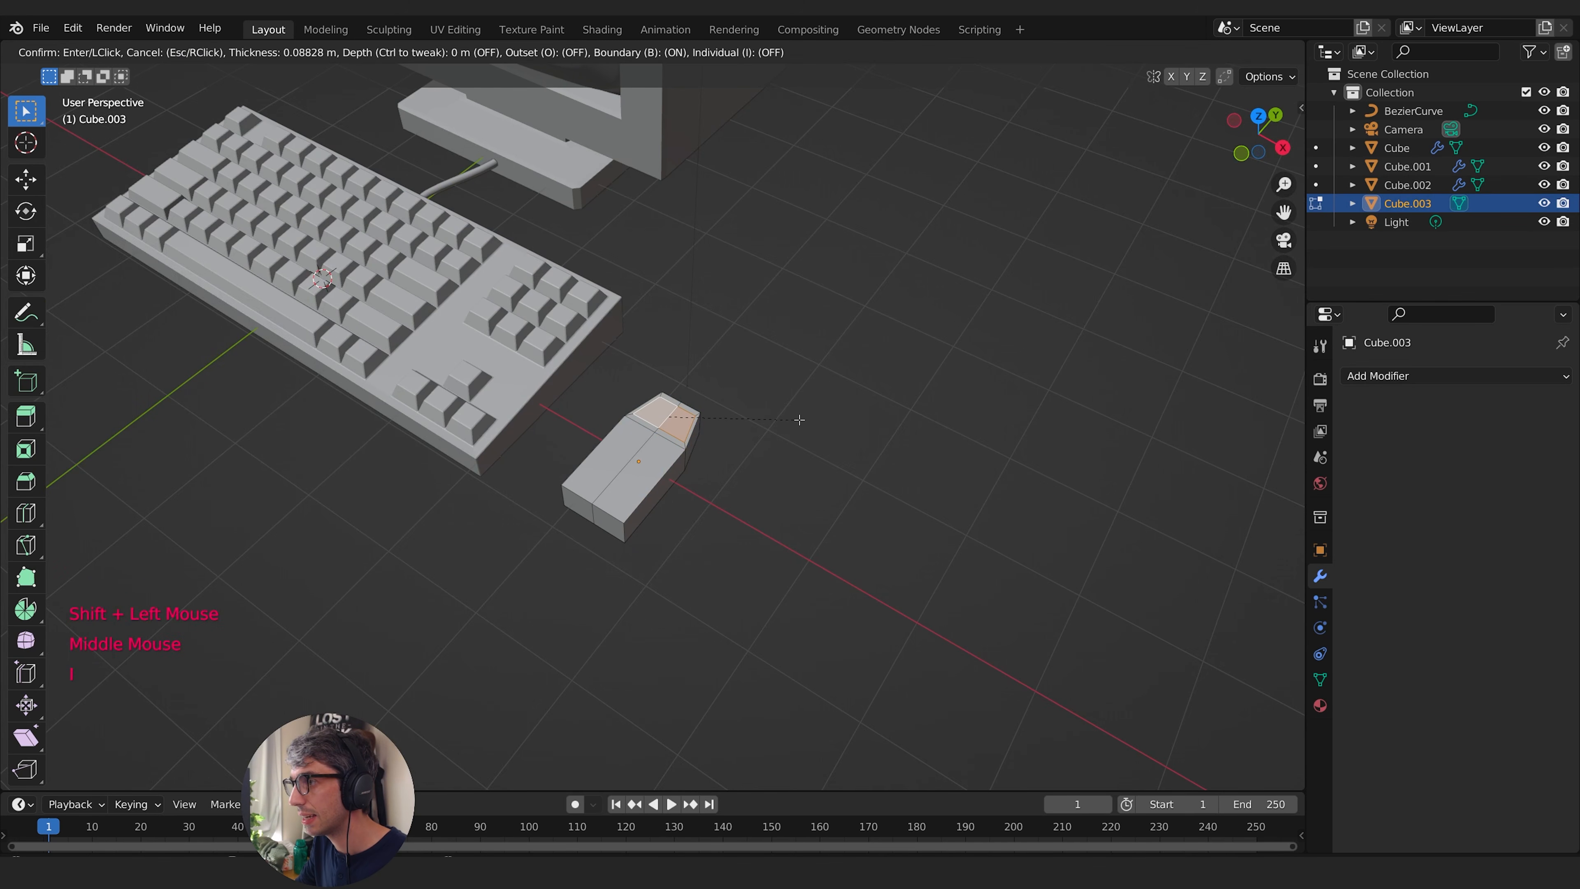
click(799, 420)
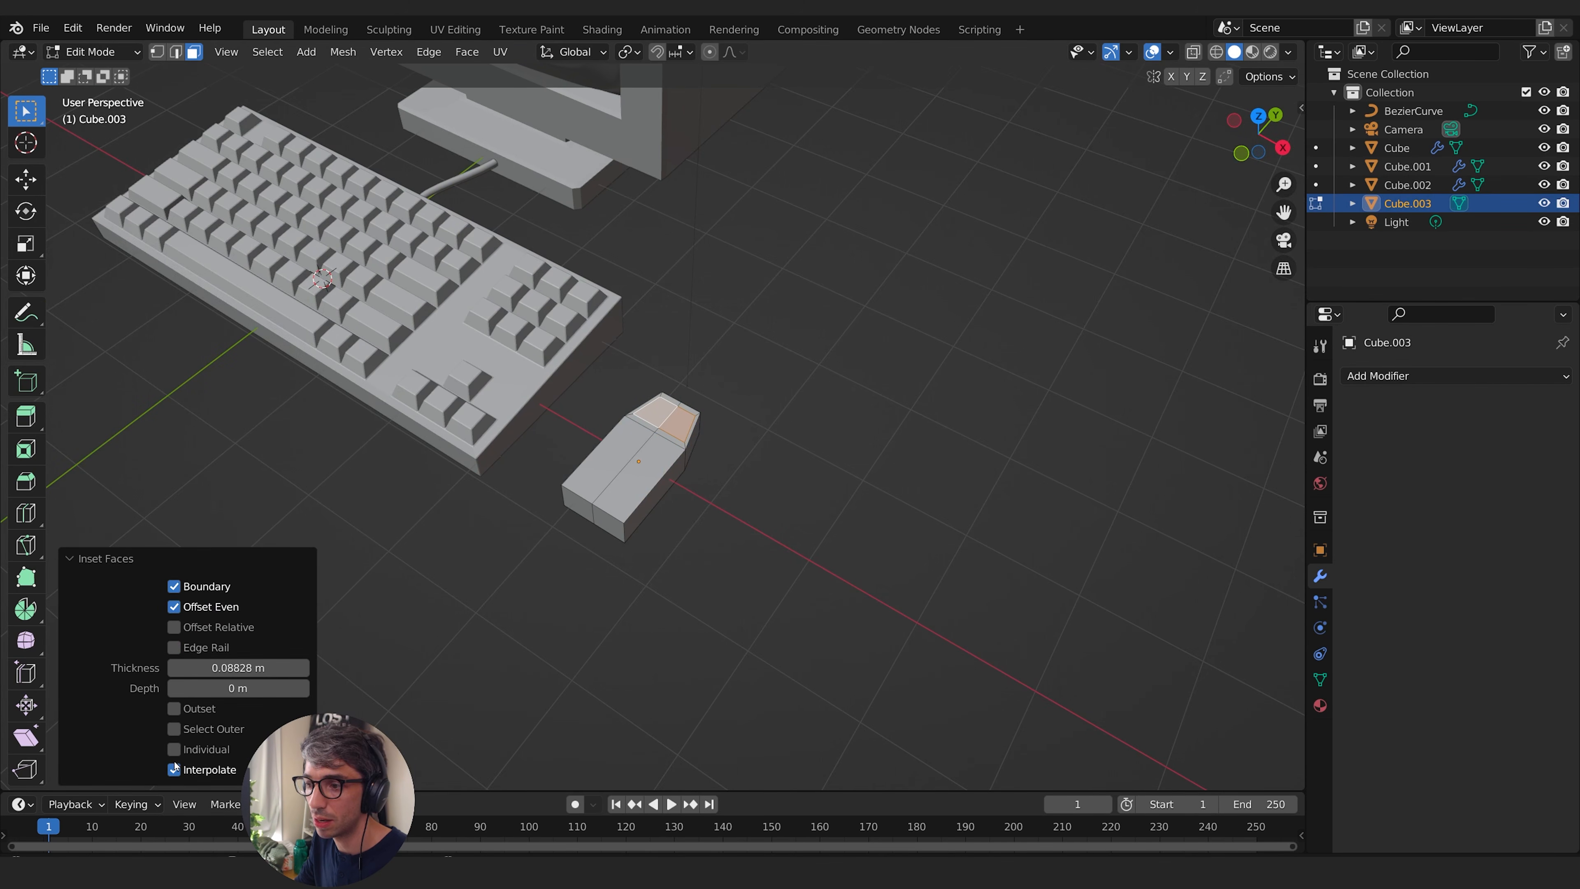
middle_drag(746, 560, 659, 503)
key(g)
key(z)
click(812, 503)
shift+middle_drag(659, 503, 691, 535)
- Inset the mouse's two rear top faces as one region by about 0.08 m and raise them into a palm rest
scroll(667, 526, up, 2)
click(696, 497)
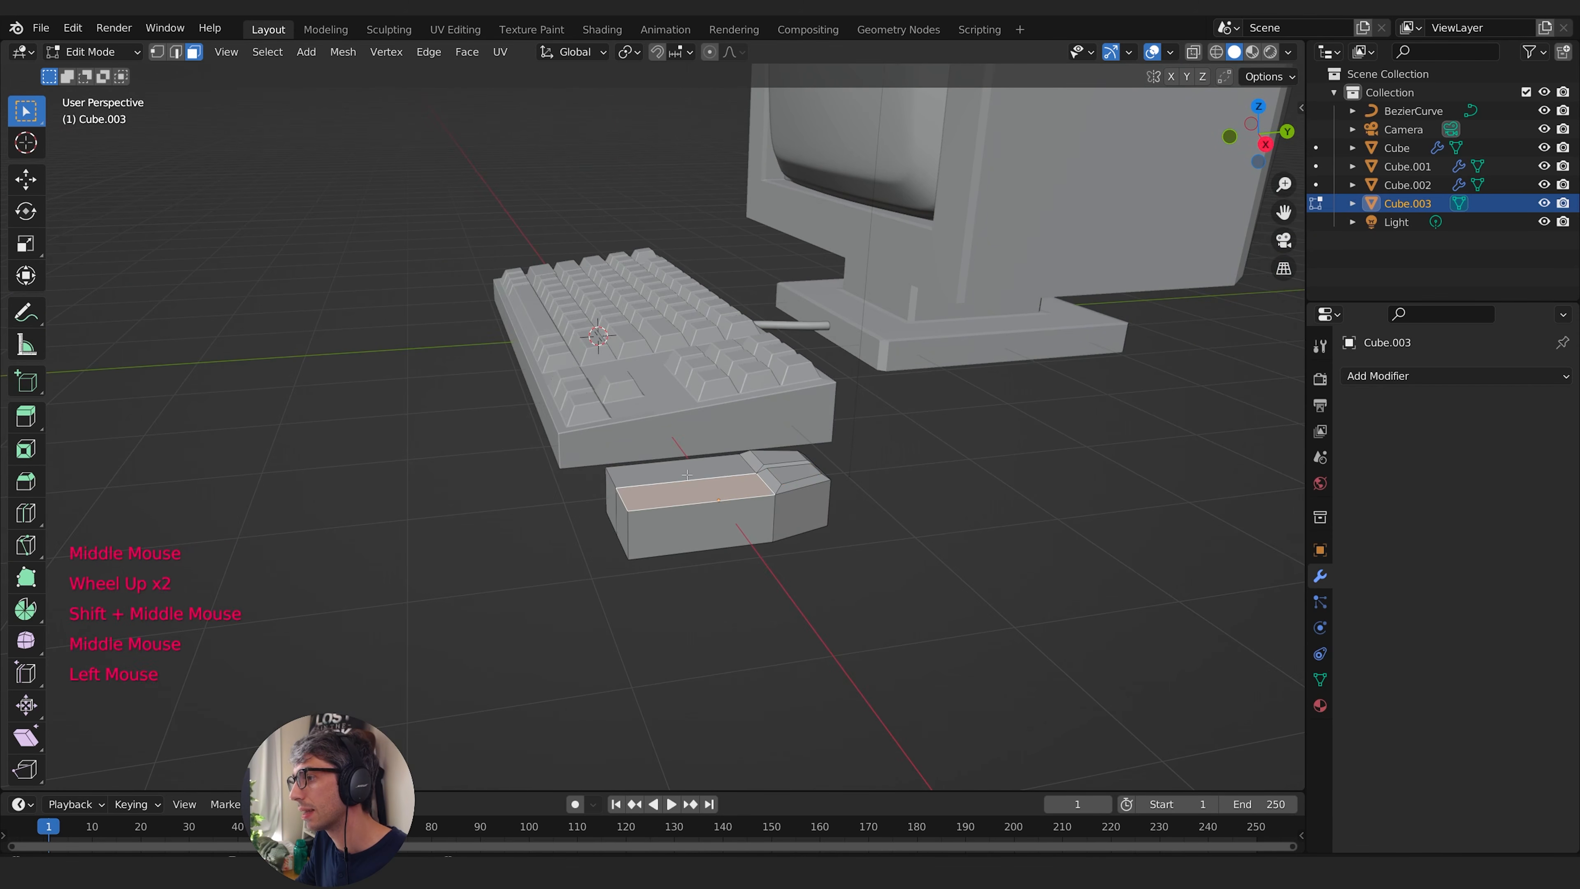
shift+click(681, 471)
middle_drag(570, 553, 839, 495)
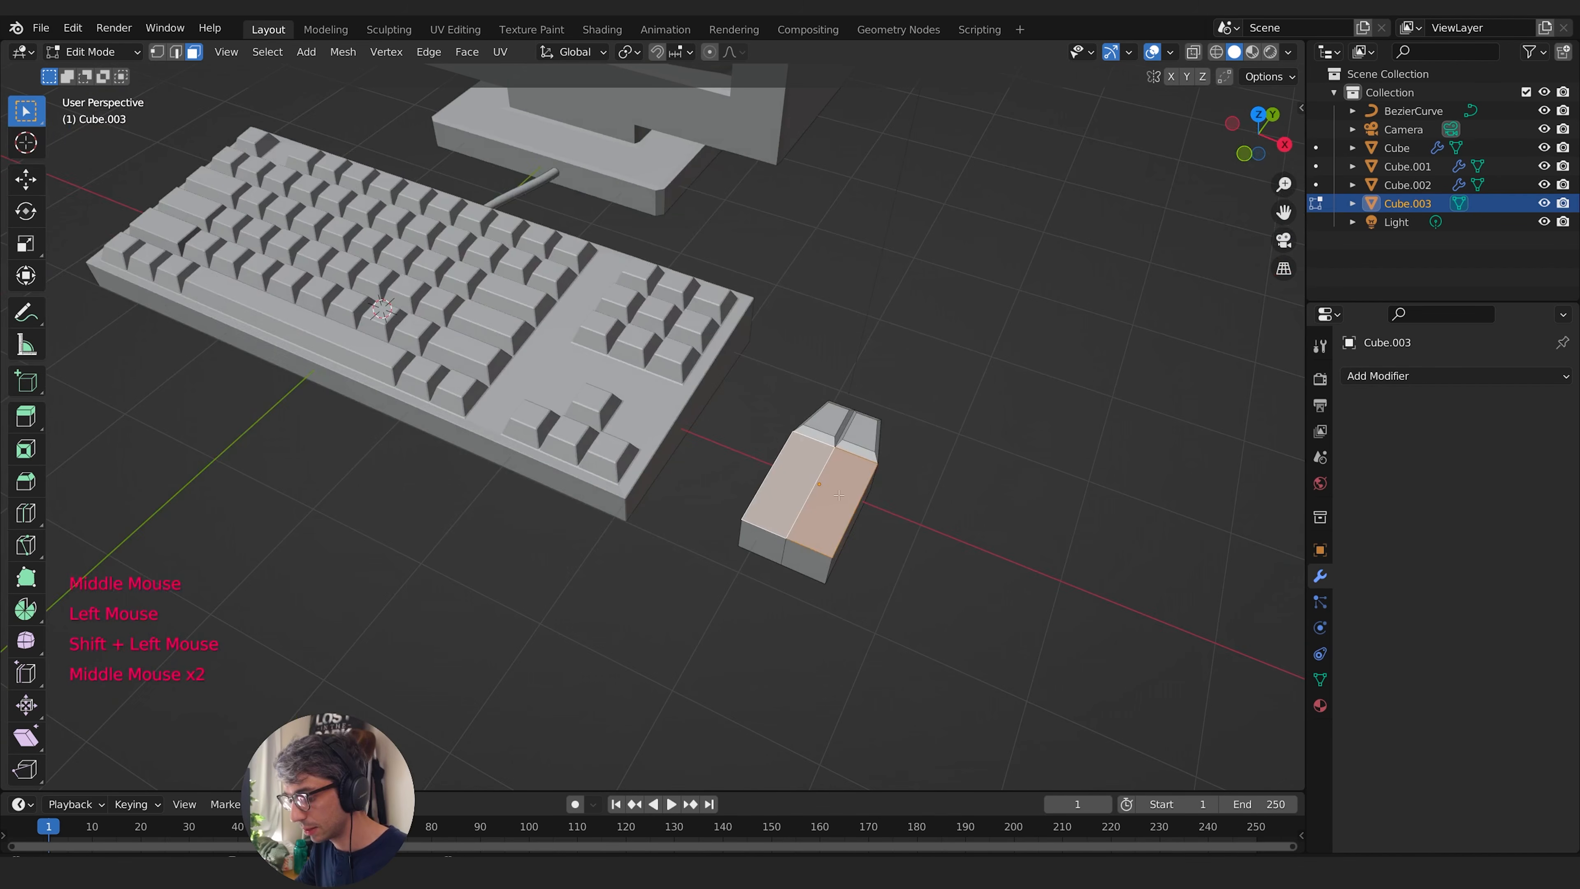
key(i)
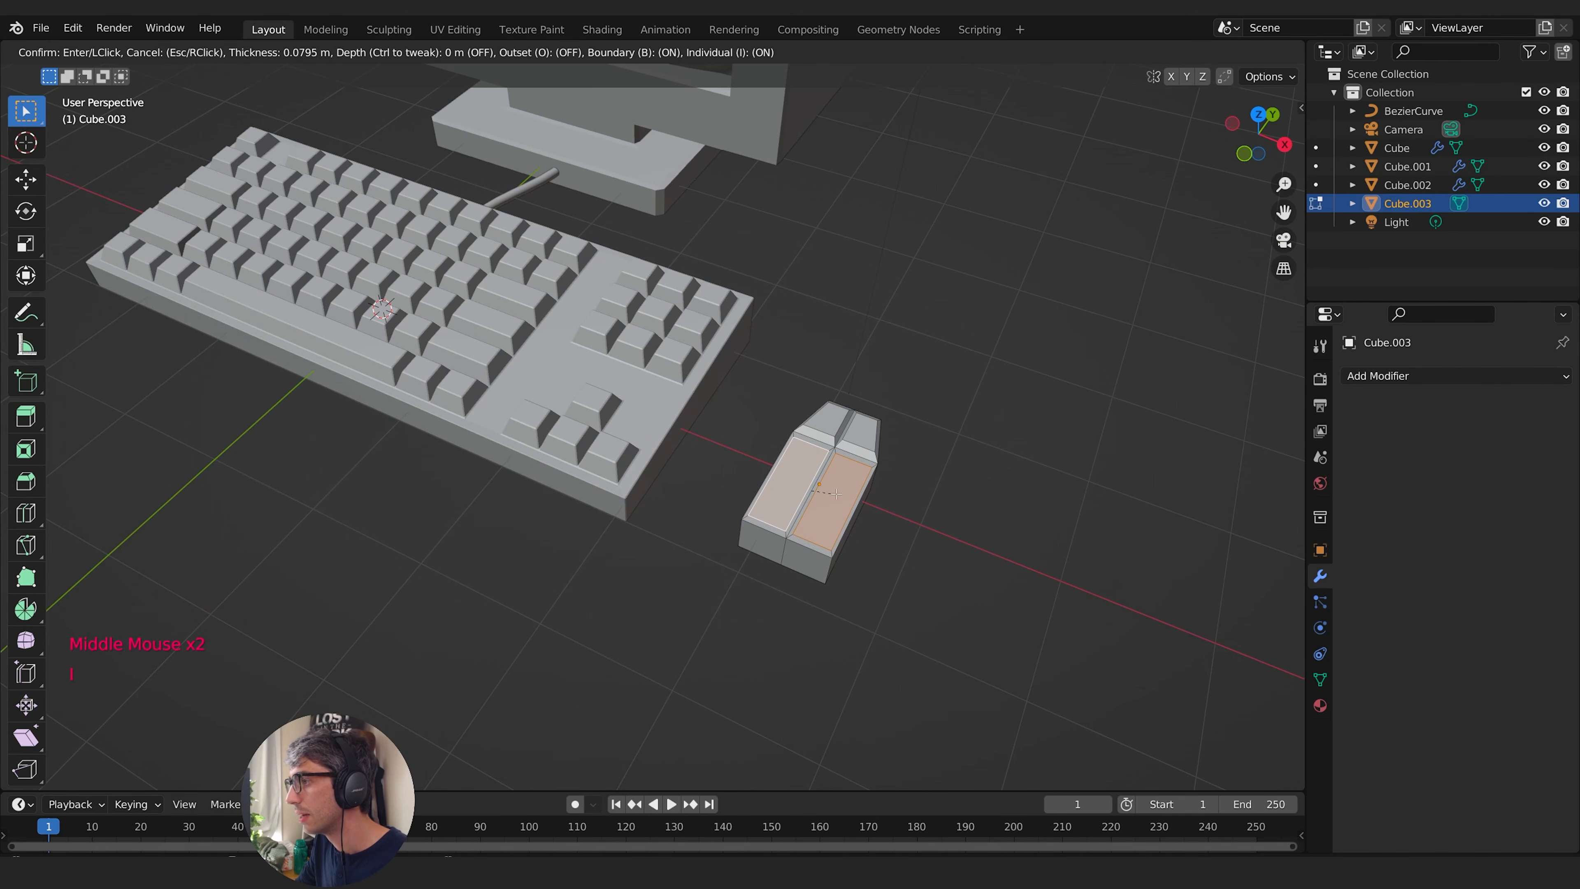
click(835, 493)
click(174, 749)
key(g)
middle_drag(970, 595, 1058, 588)
click(887, 551)
key(Tab)
key(s)
key(x)
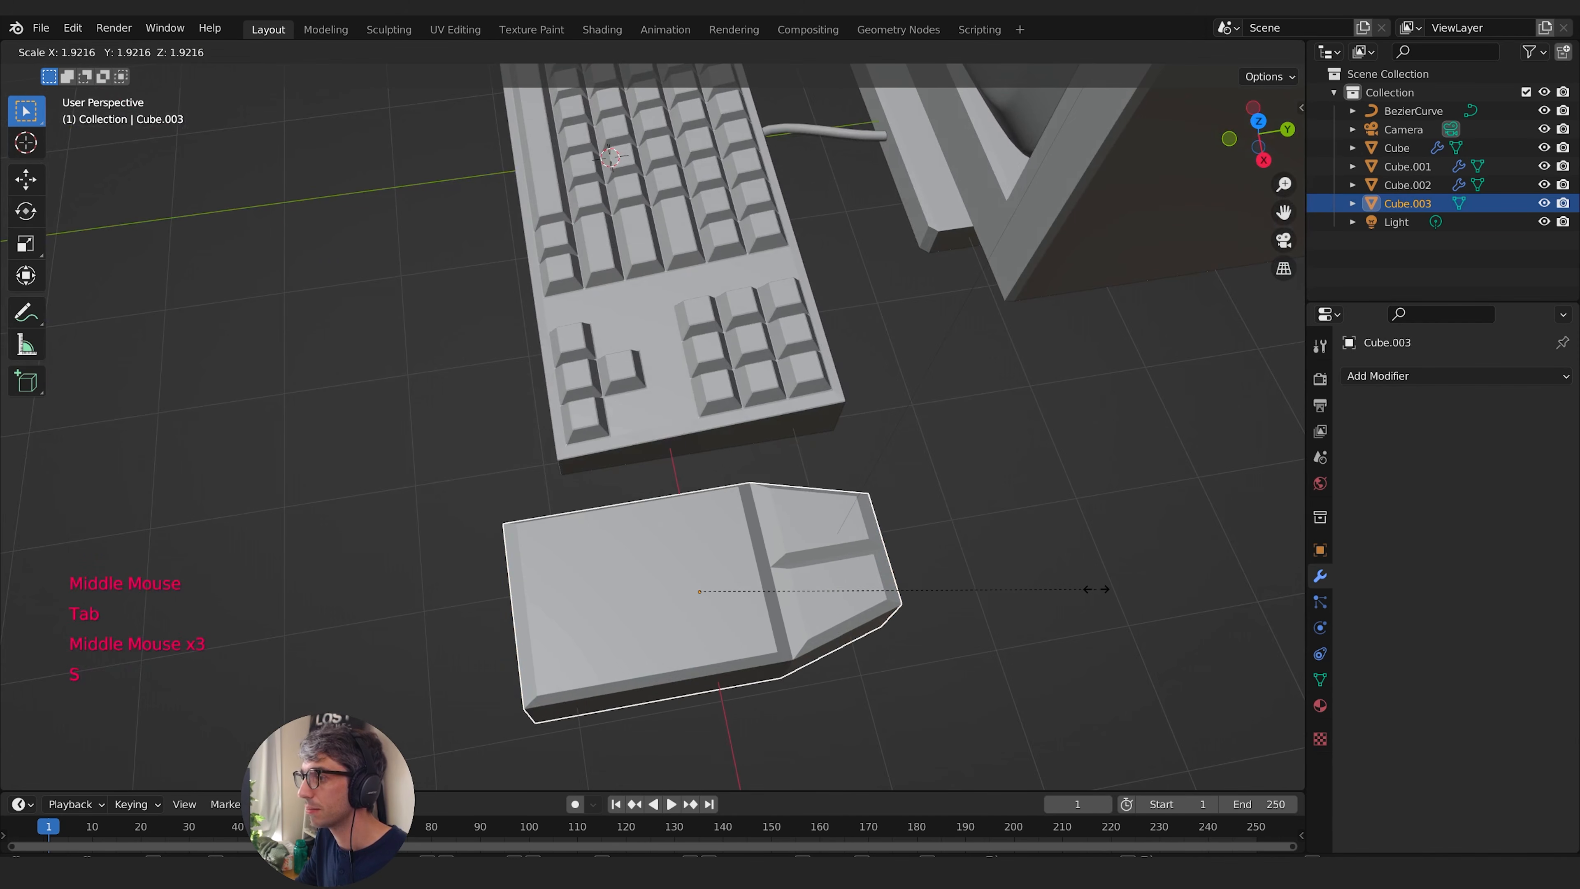
right_click(1088, 588)
- Scale the mouse down to fit beside the keyboard and lengthen it by a factor of 1.162 along Y
key(s)
key(y)
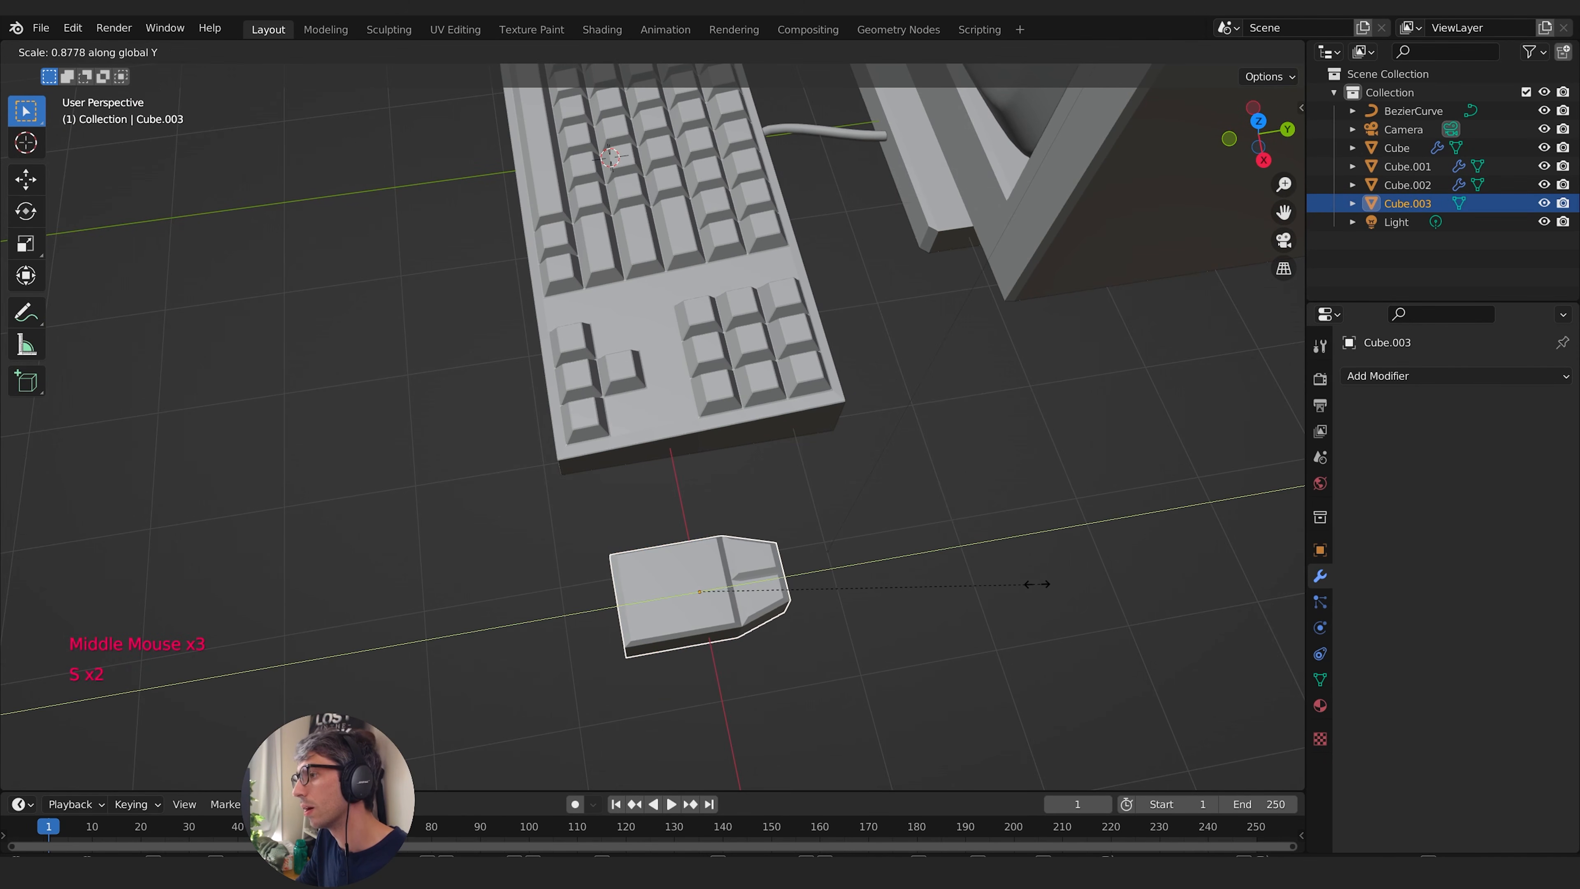
click(966, 589)
middle_drag(967, 589, 1311, 585)
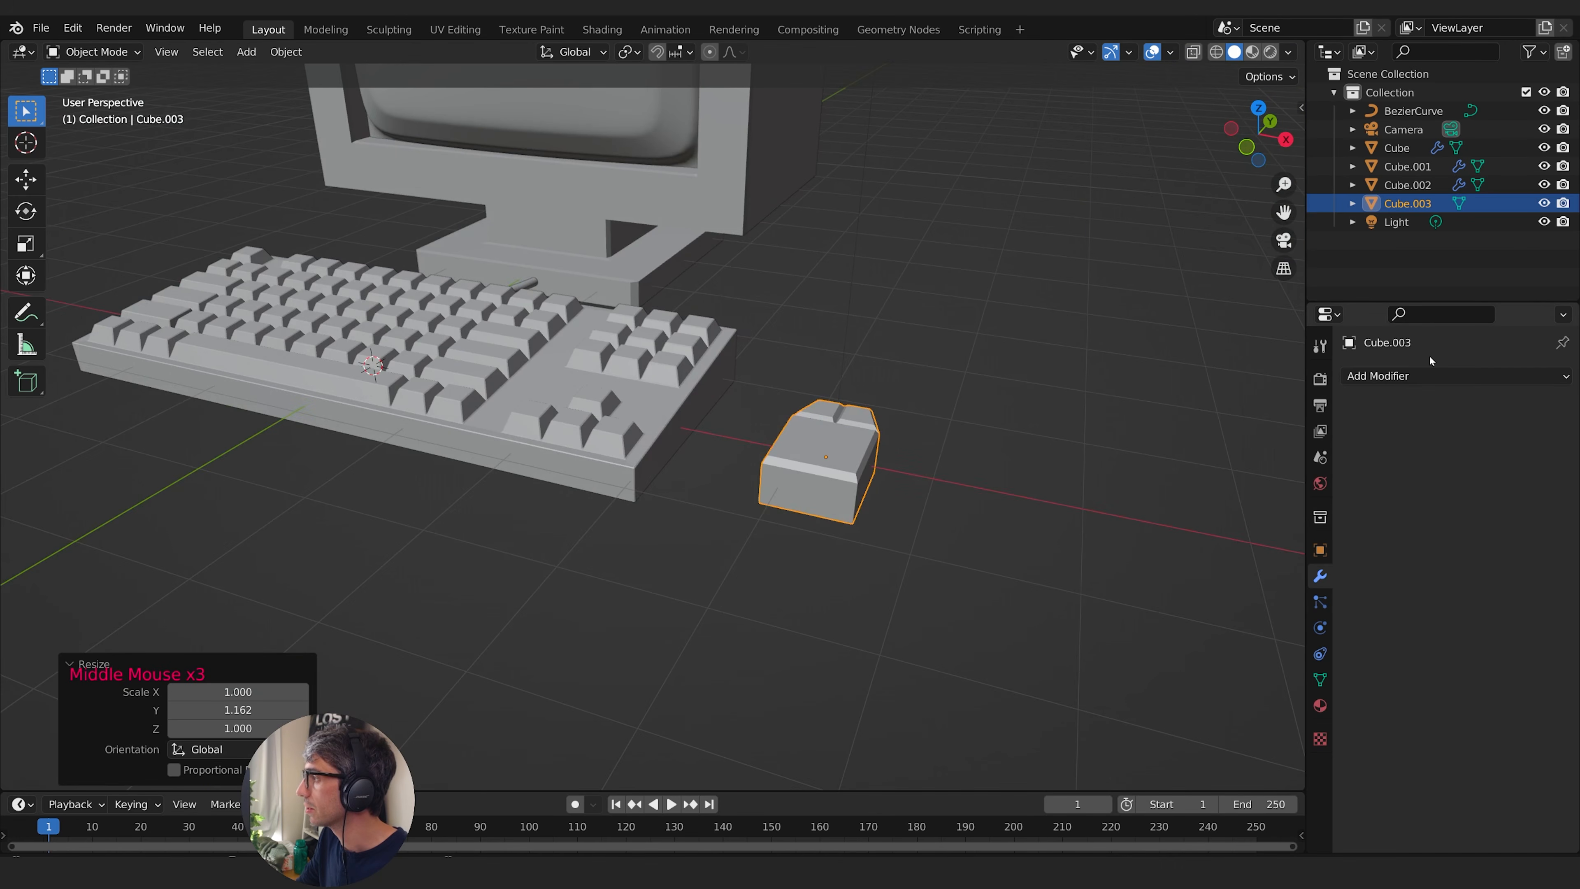
- Add a Bevel modifier to the mouse with an amount of about 0.037 m
click(1427, 377)
click(1210, 447)
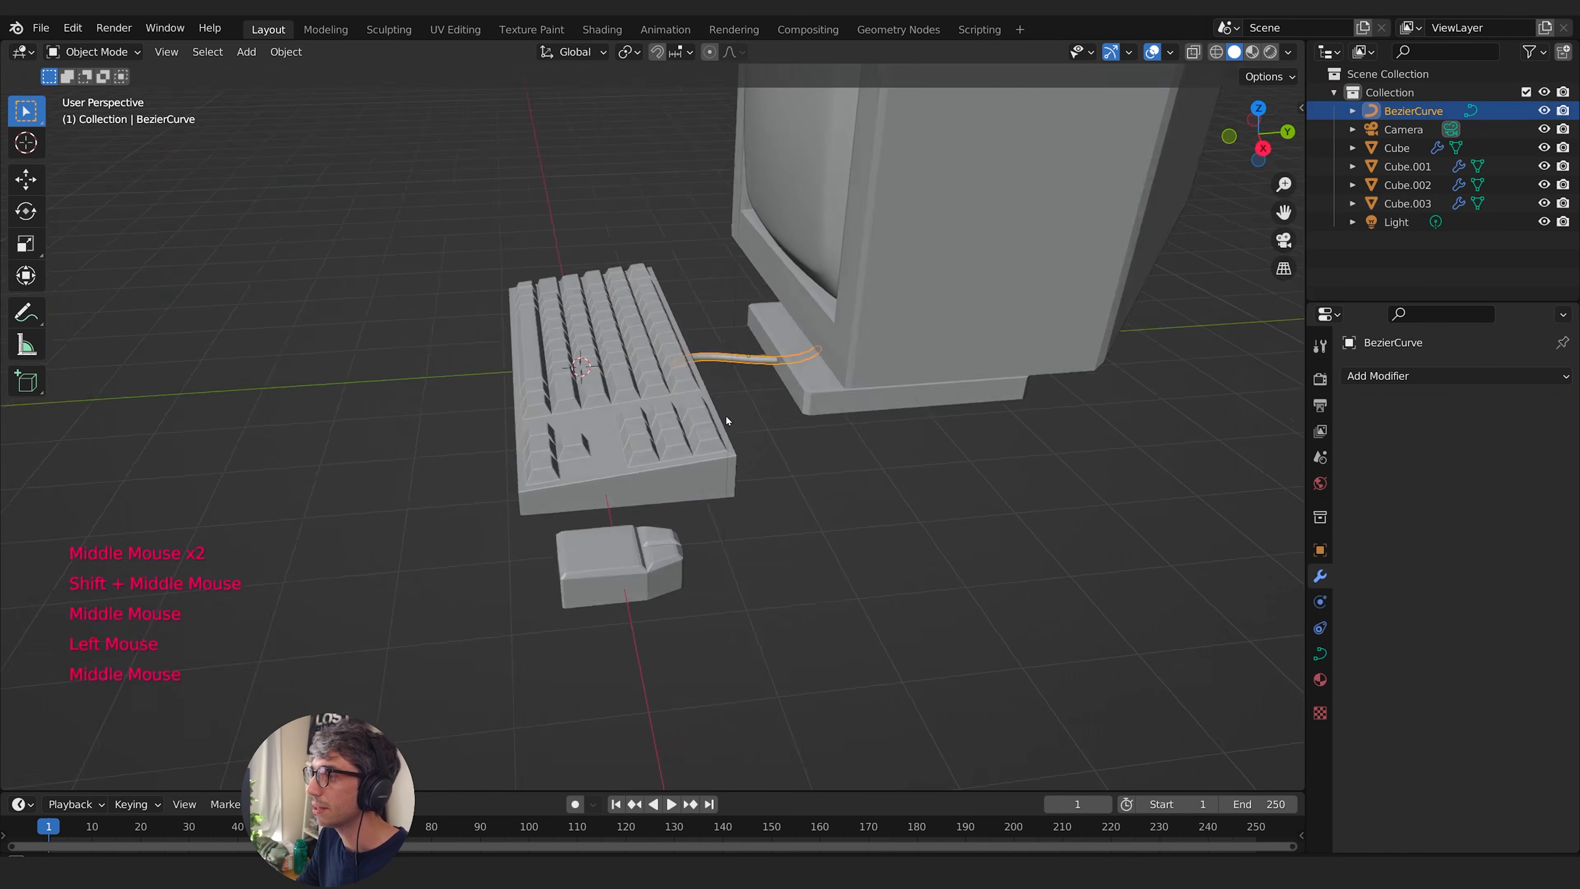
middle_drag(726, 416, 813, 406)
- Duplicate the keyboard's cable and move the copy along X until it lines up with the mouse
key(shift+d)
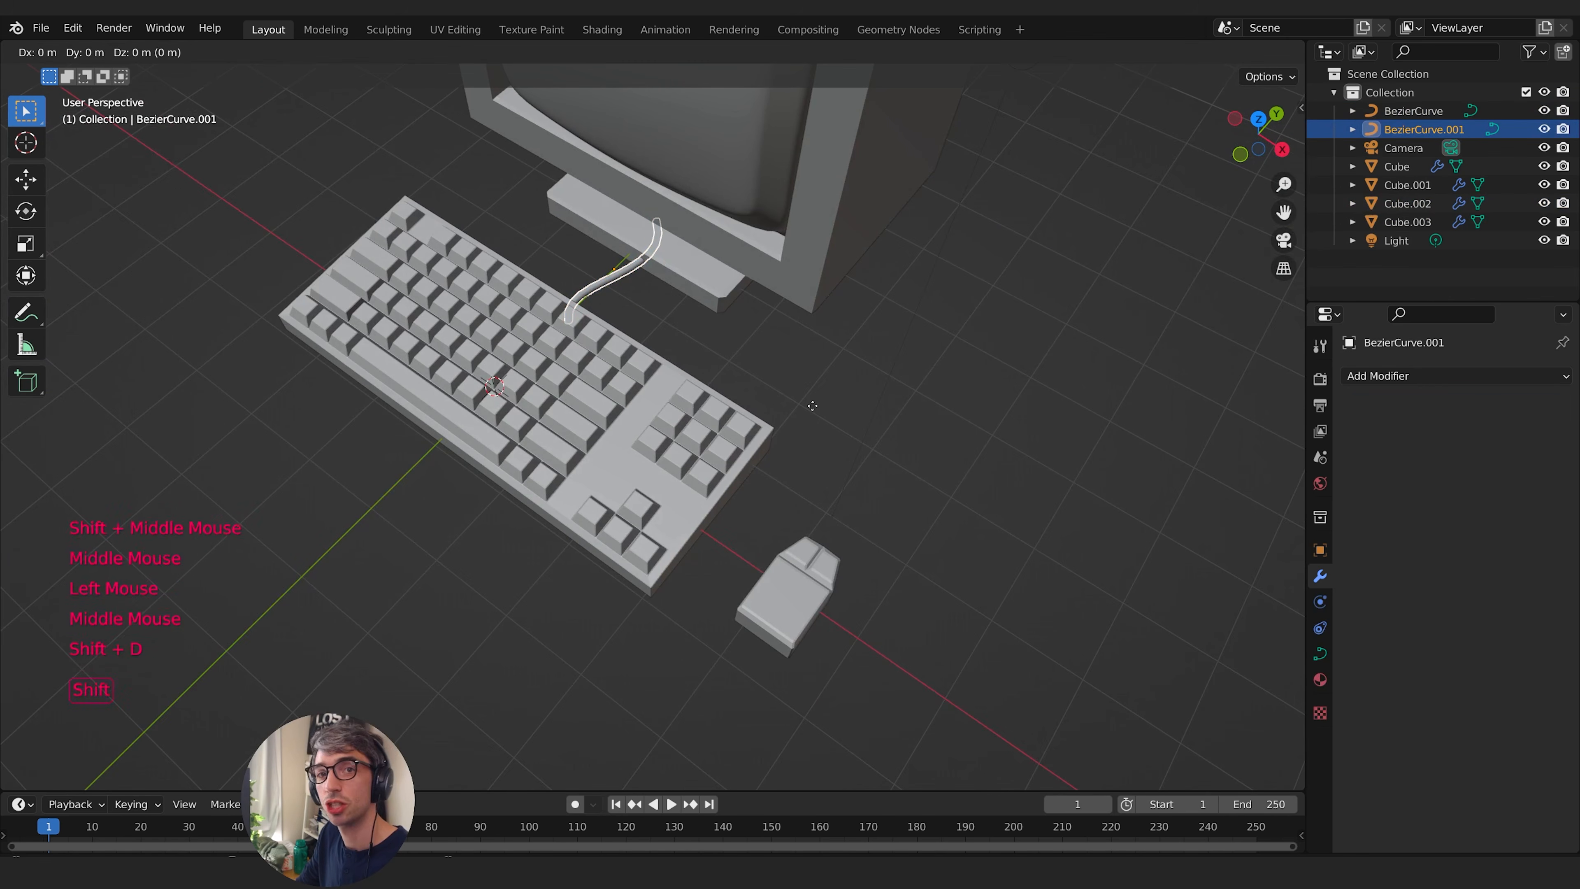
right_click(813, 407)
key(g)
key(x)
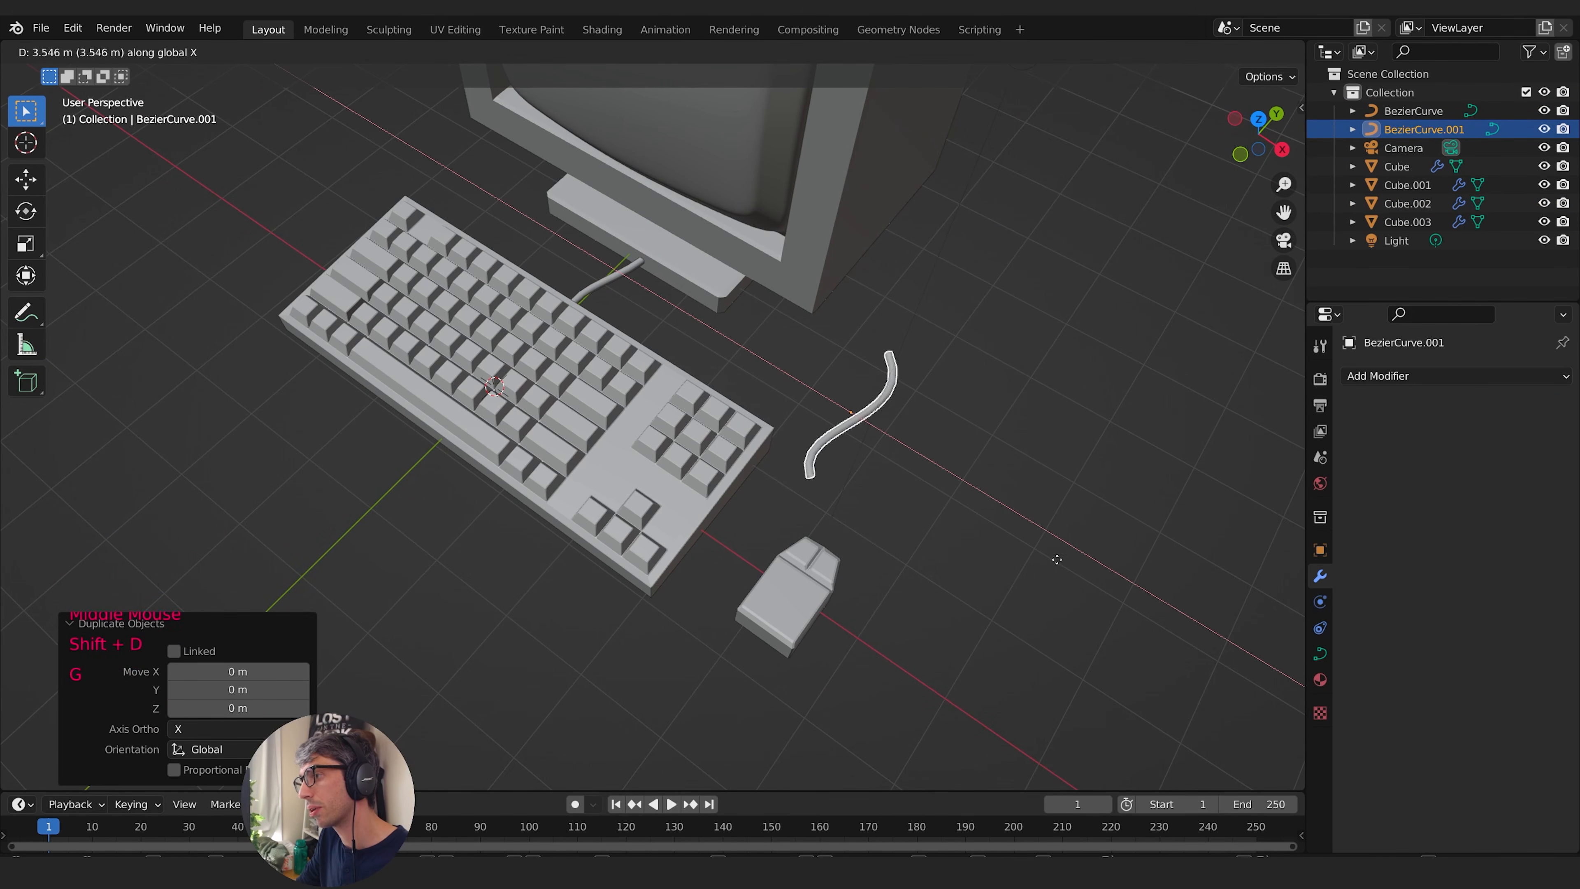
click(1089, 533)
- Move the copied cable's near control point about -0.93 m along Y and 0.11 m along X into the front of the mouse
middle_drag(1088, 533, 946, 547)
key(Tab)
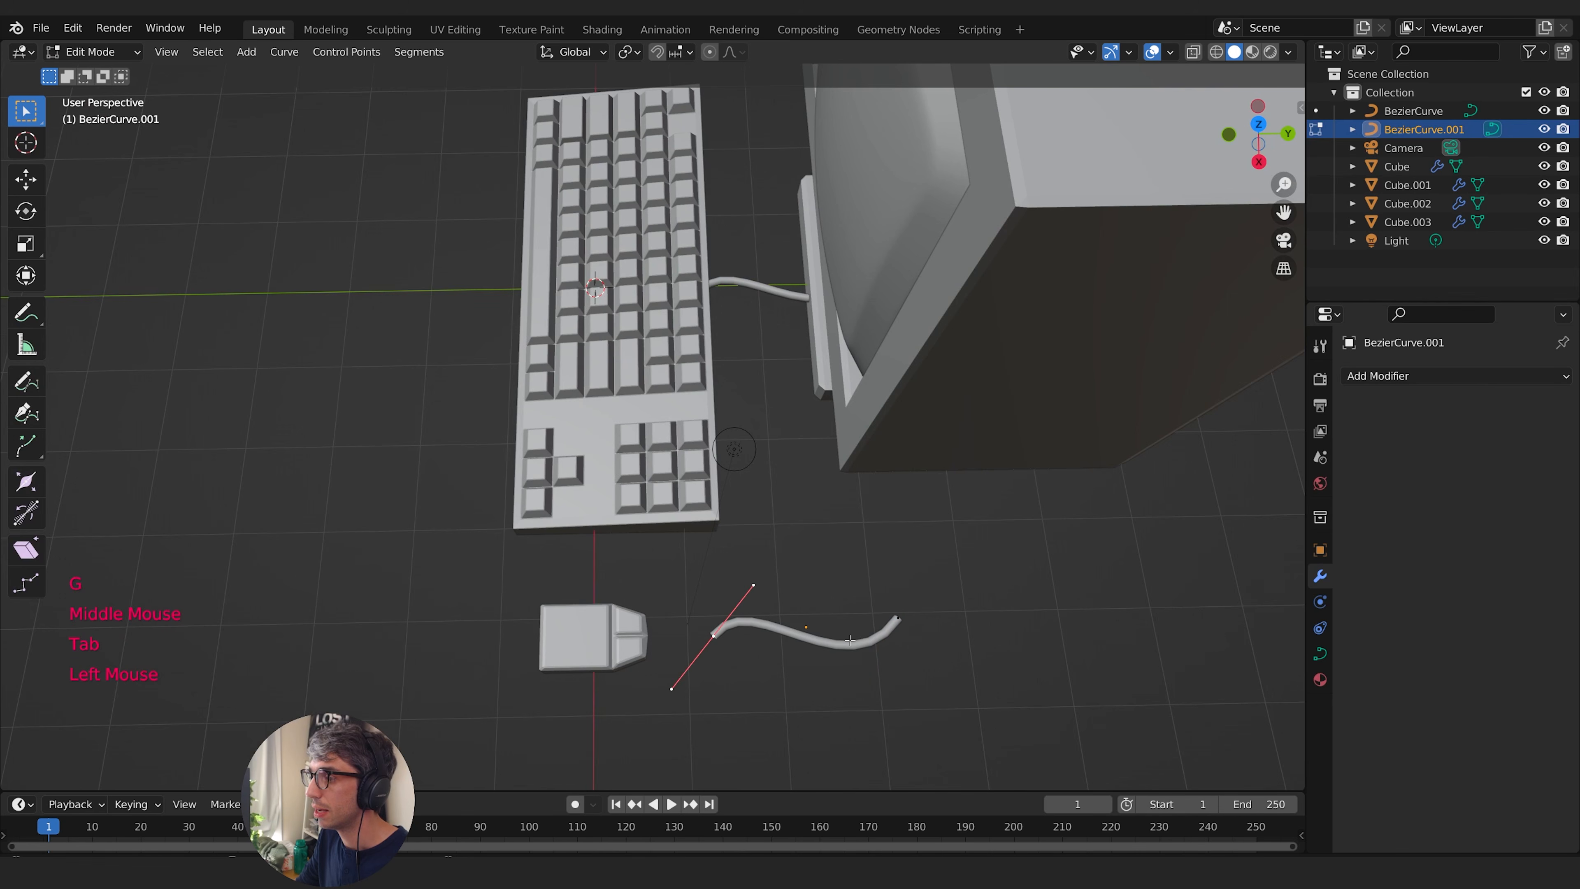
mouse_move(939, 602)
middle_down()
mouse_move(915, 547)
mouse_move(920, 585)
middle_up()
key(g)
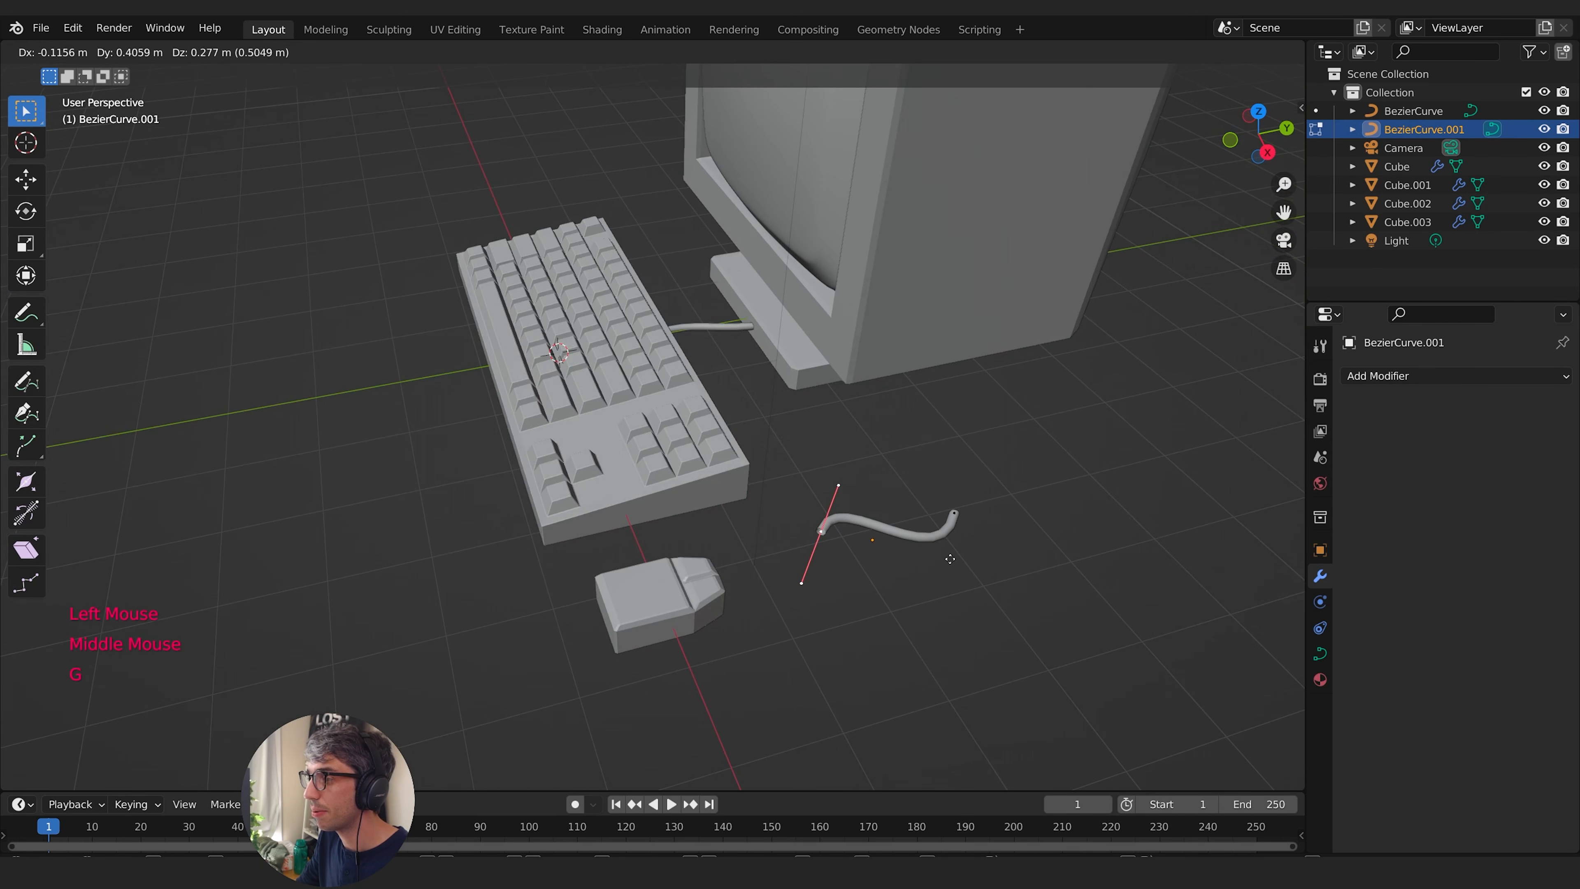
key(shift+z)
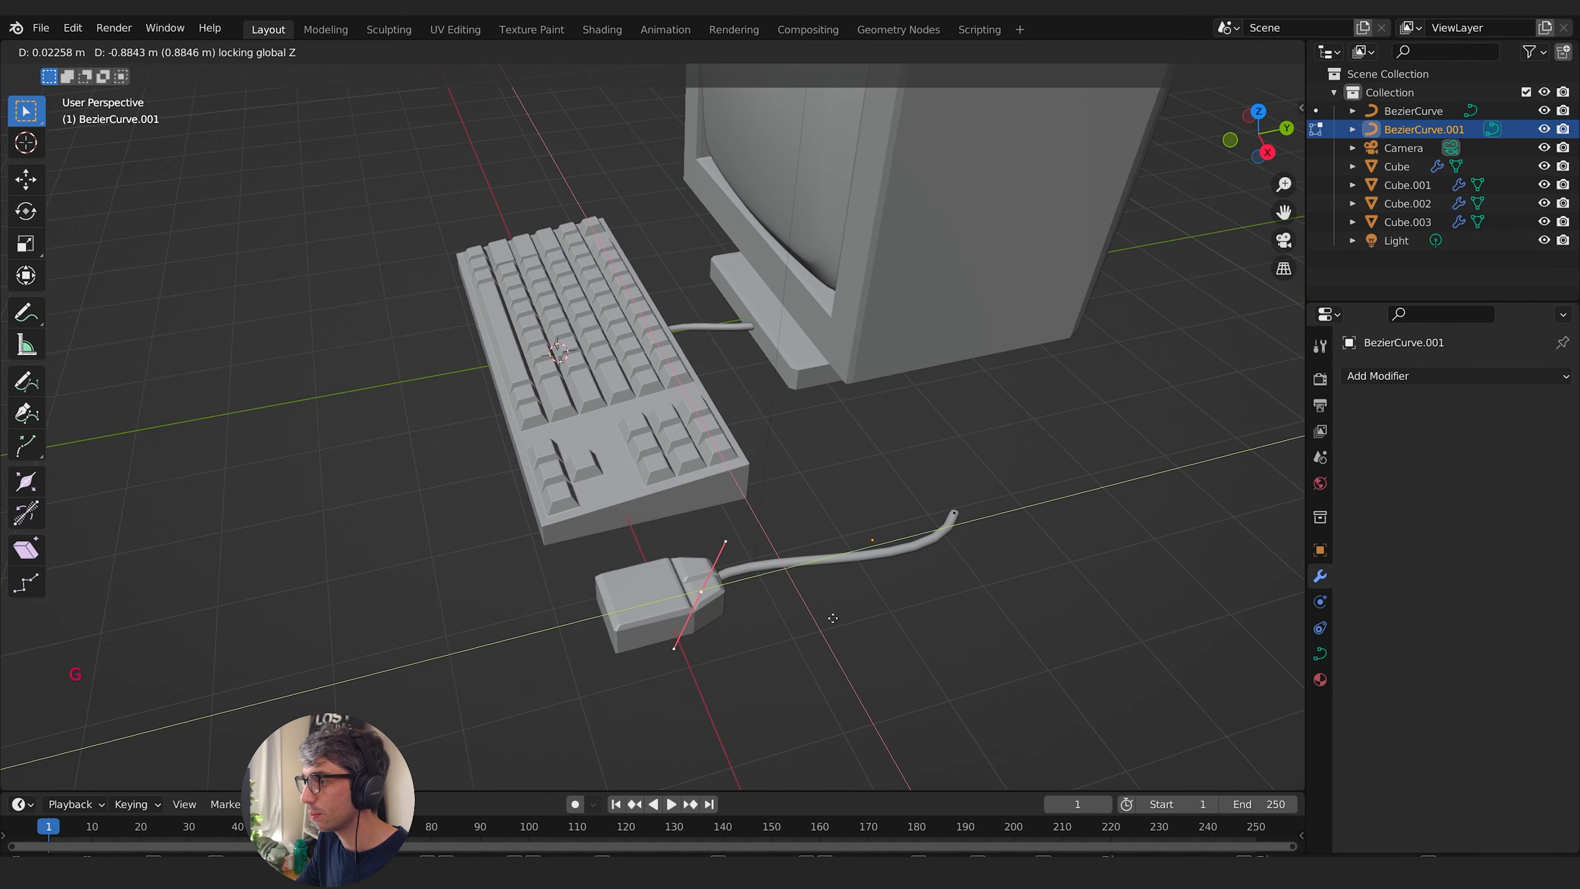
click(826, 621)
middle_drag(827, 620, 783, 478)
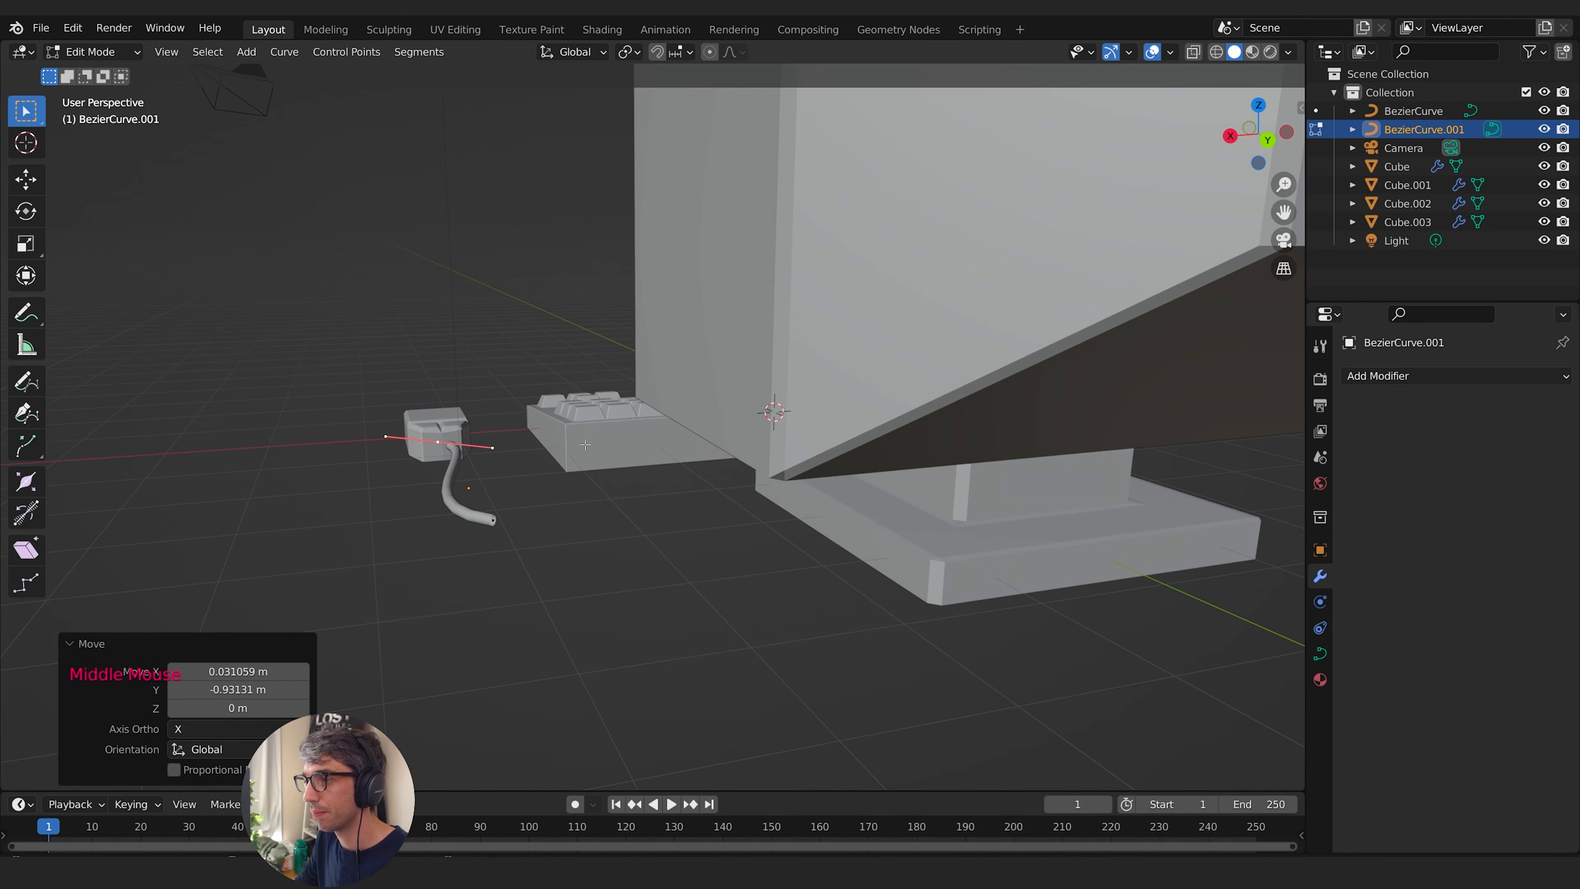
key(g)
click(773, 478)
middle_drag(623, 488, 1009, 650)
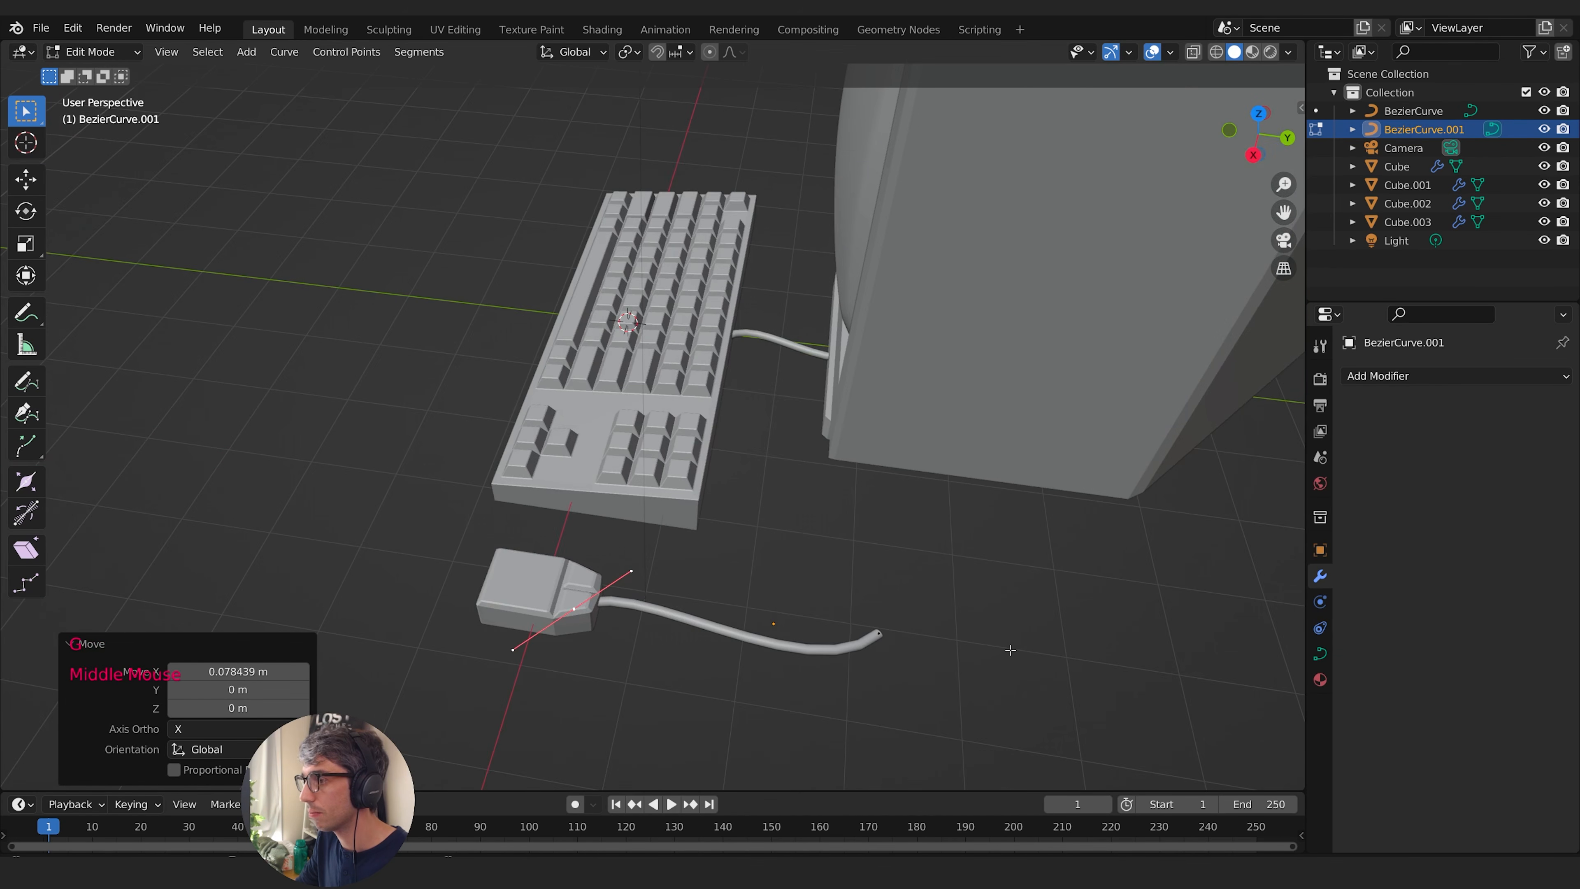
- Select the mouse cable's far control point and rotate it 29.9° about Z
click(877, 636)
middle_drag(877, 636, 1151, 701)
shift+middle_drag(925, 265, 951, 405)
middle_drag(950, 404, 866, 390)
key(r)
key(z)
click(981, 349)
middle_drag(981, 350, 952, 335)
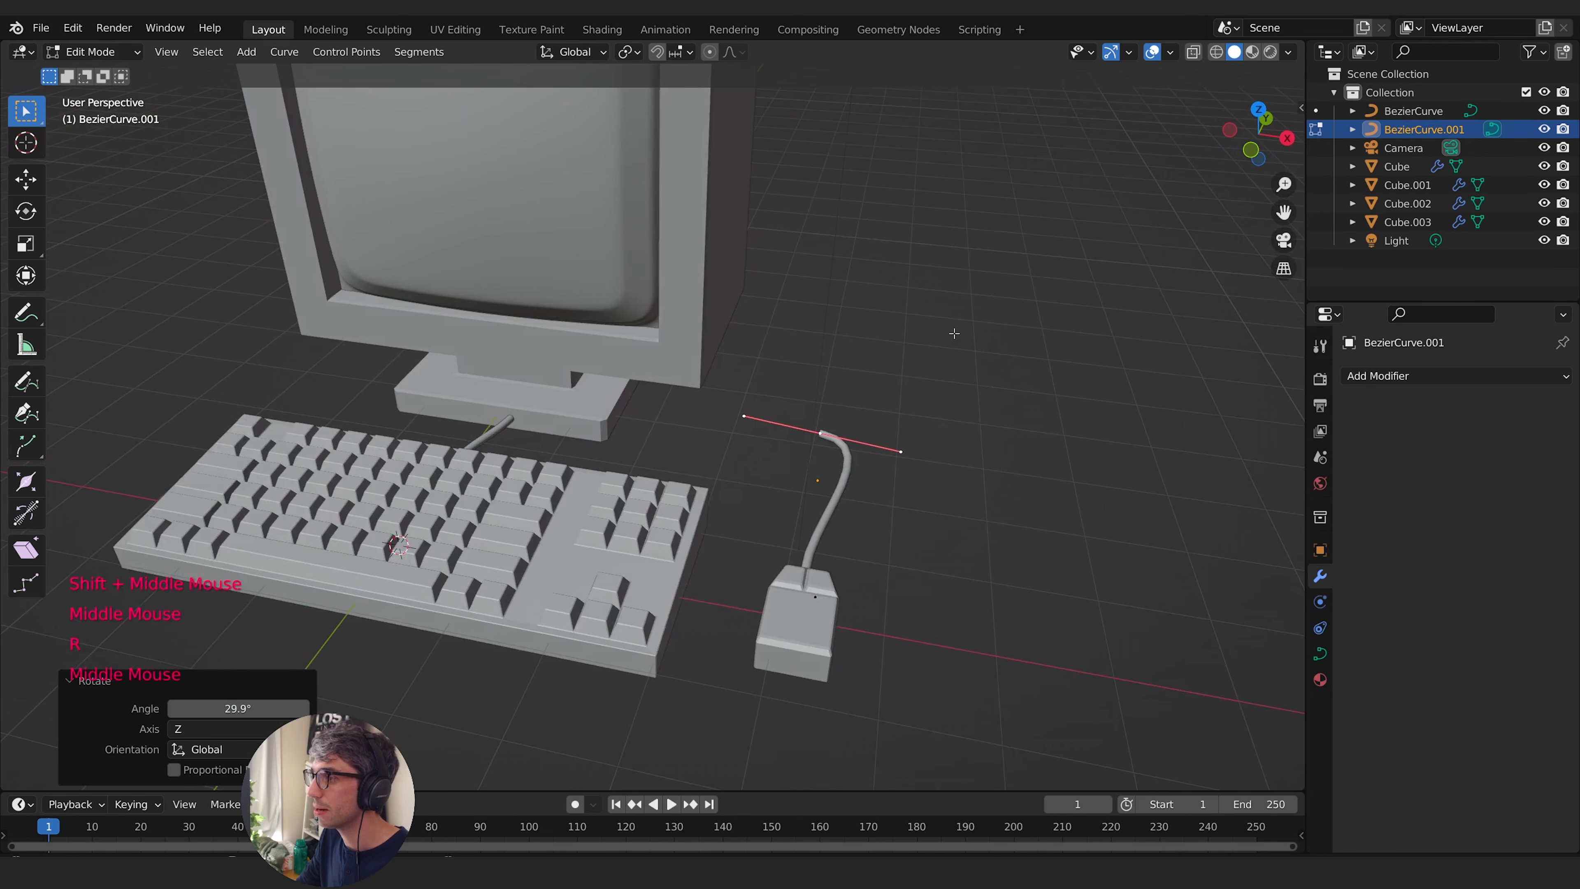
- Extrude the mouse cable's far end and move the new point -3.357 m along X towards the monitor
key(e)
right_click(955, 334)
key(g)
key(x)
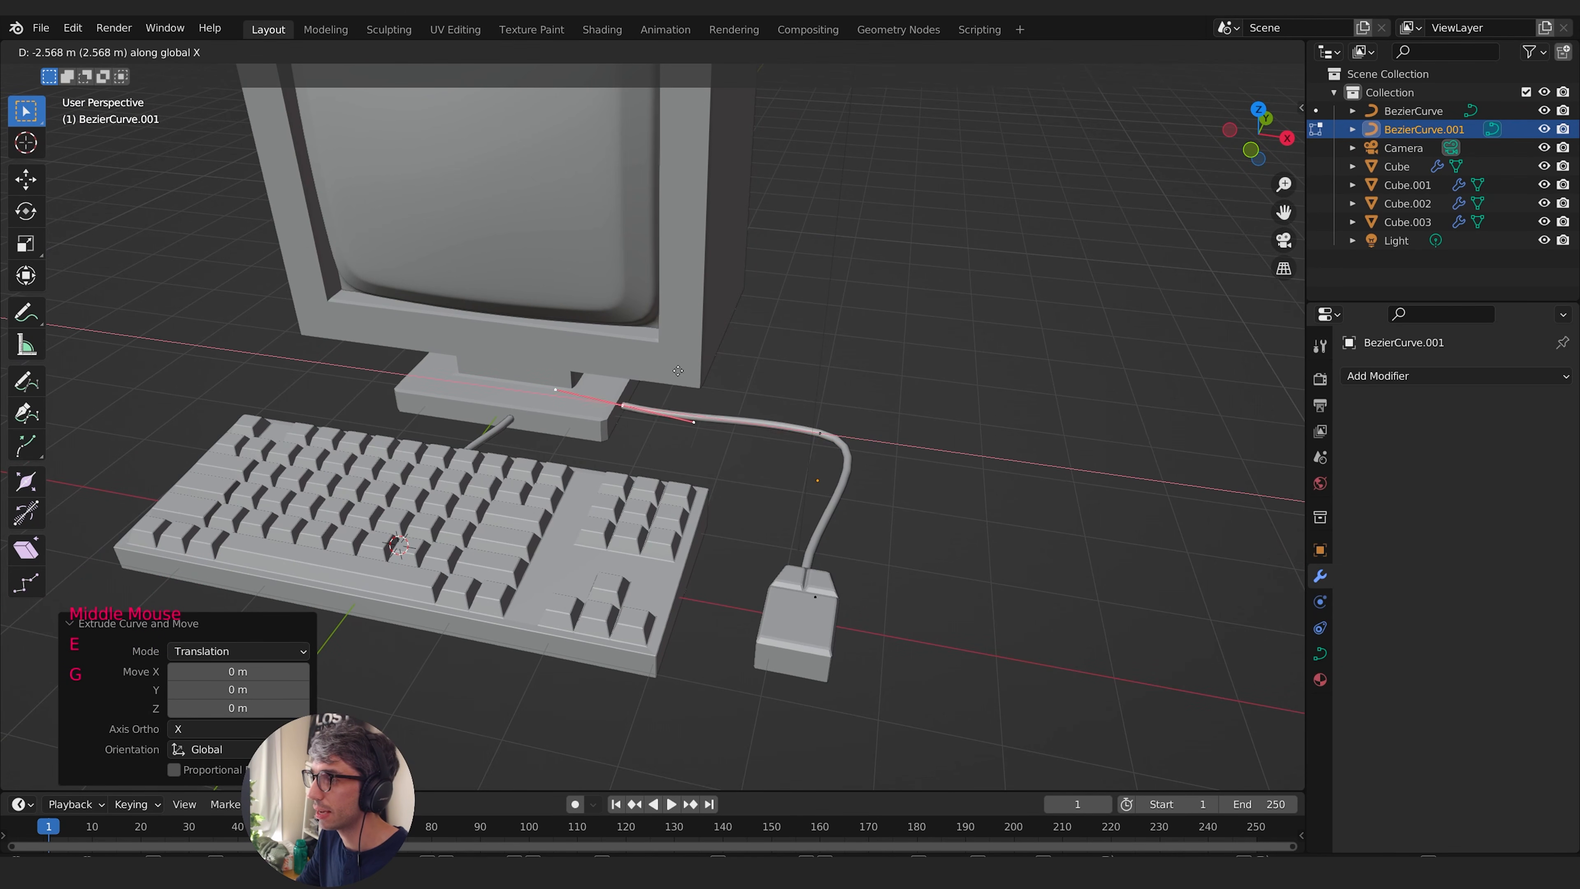
click(630, 363)
mouse_move(796, 361)
middle_down()
mouse_move(666, 314)
mouse_move(771, 367)
middle_up()
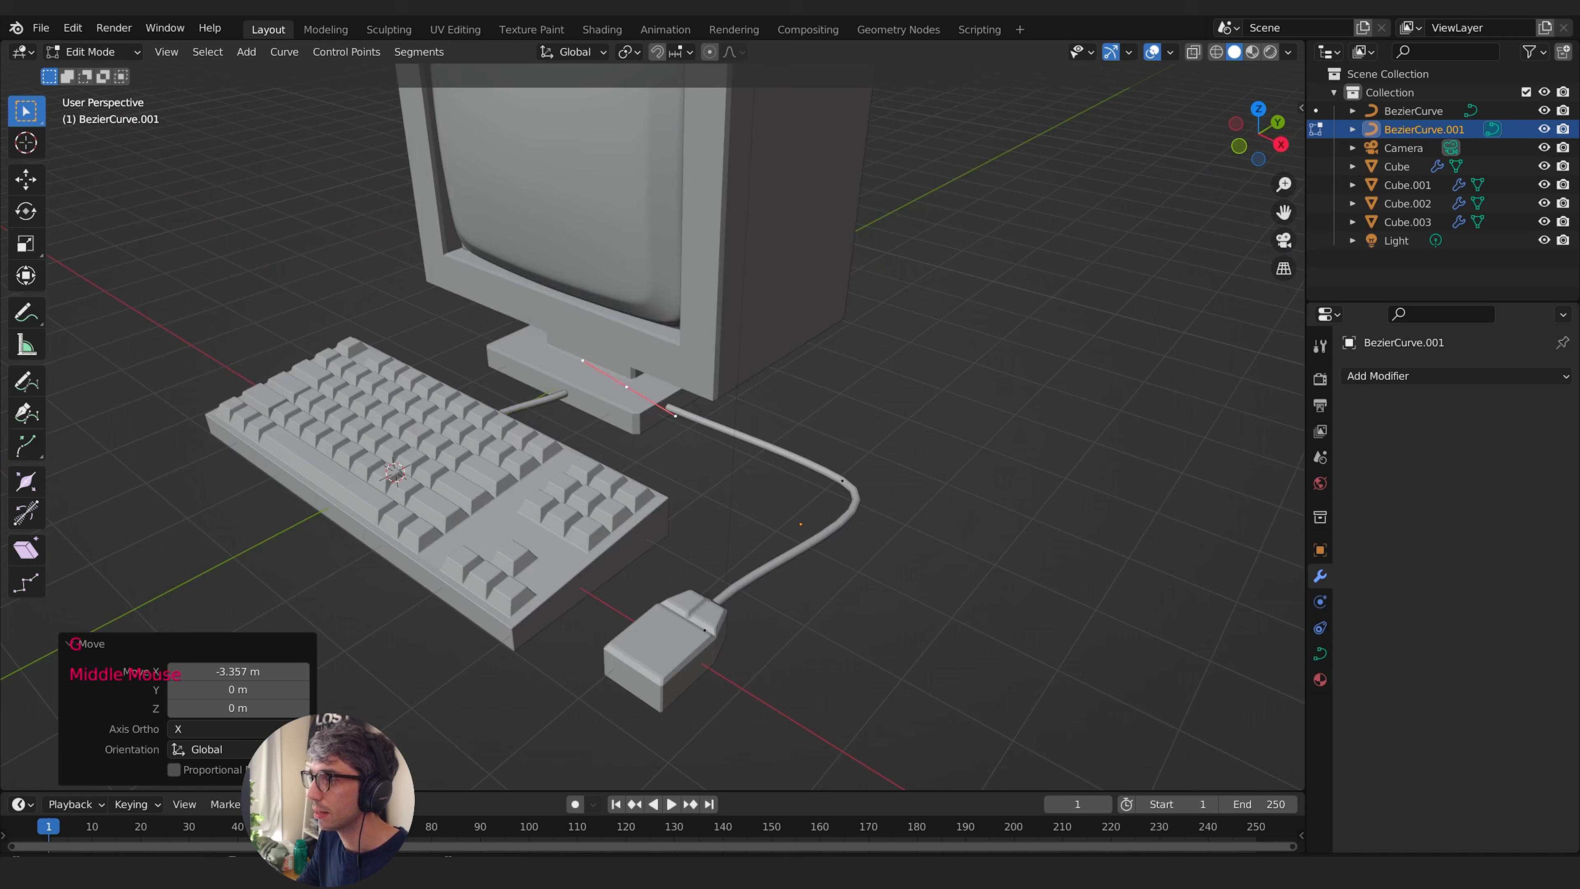
- Rotate the extruded end point 89.2° about Z and move it along Y behind the monitor's base
key(r)
key(z)
click(707, 239)
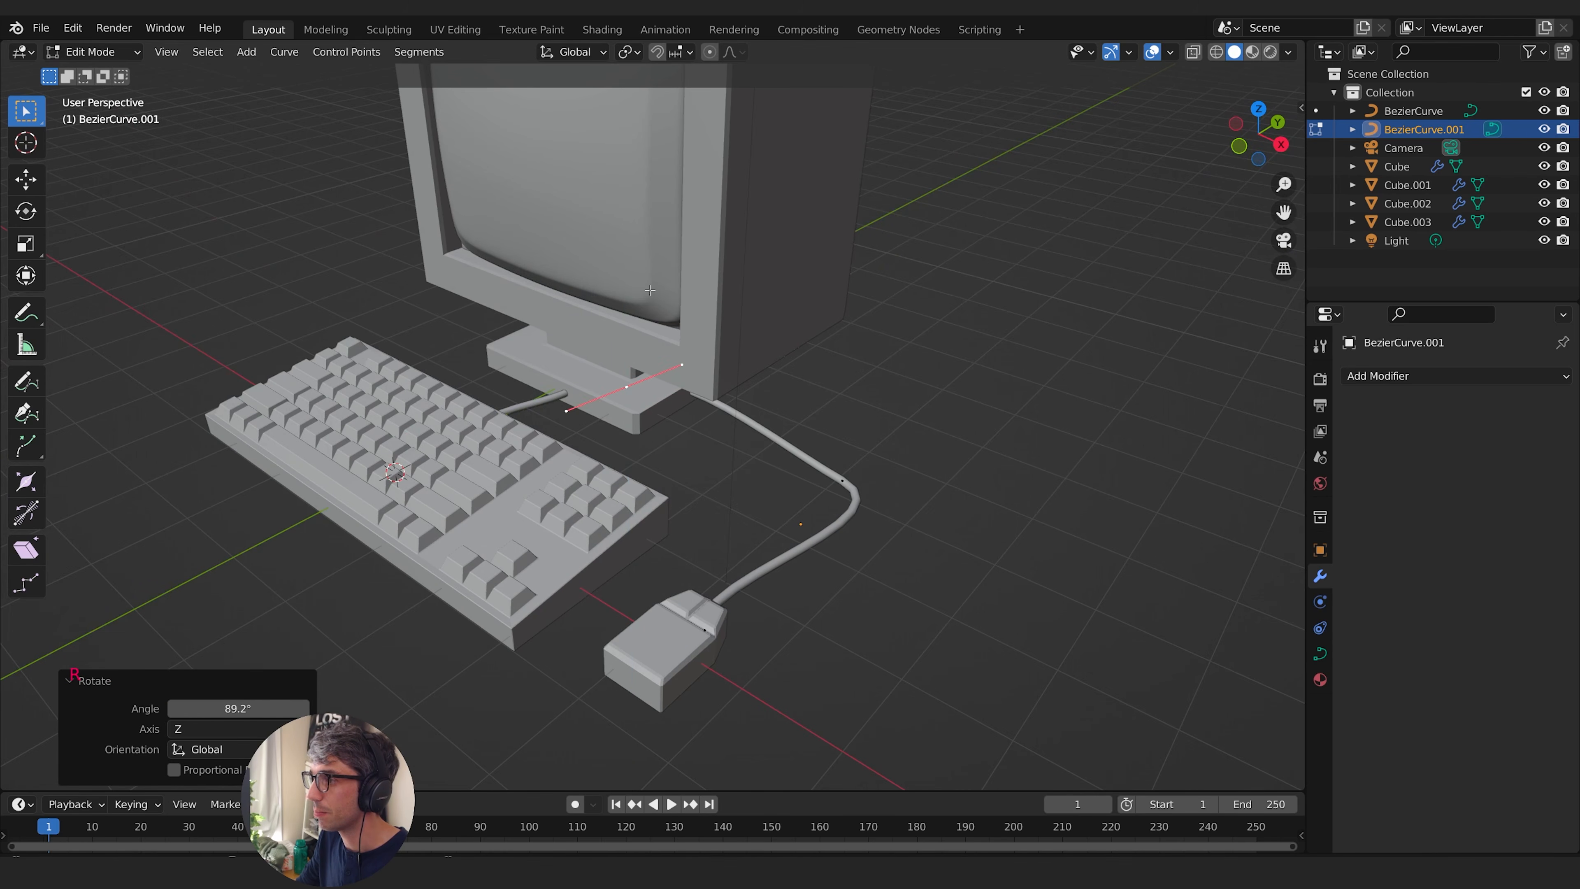
middle_drag(706, 240, 1049, 480)
key(g)
key(y)
click(992, 375)
- Rotate the mouse cable's middle control point about Z and scale its handles by 1.934 for a smoother bend
click(738, 598)
shift+middle_drag(738, 598, 589, 506)
key(r)
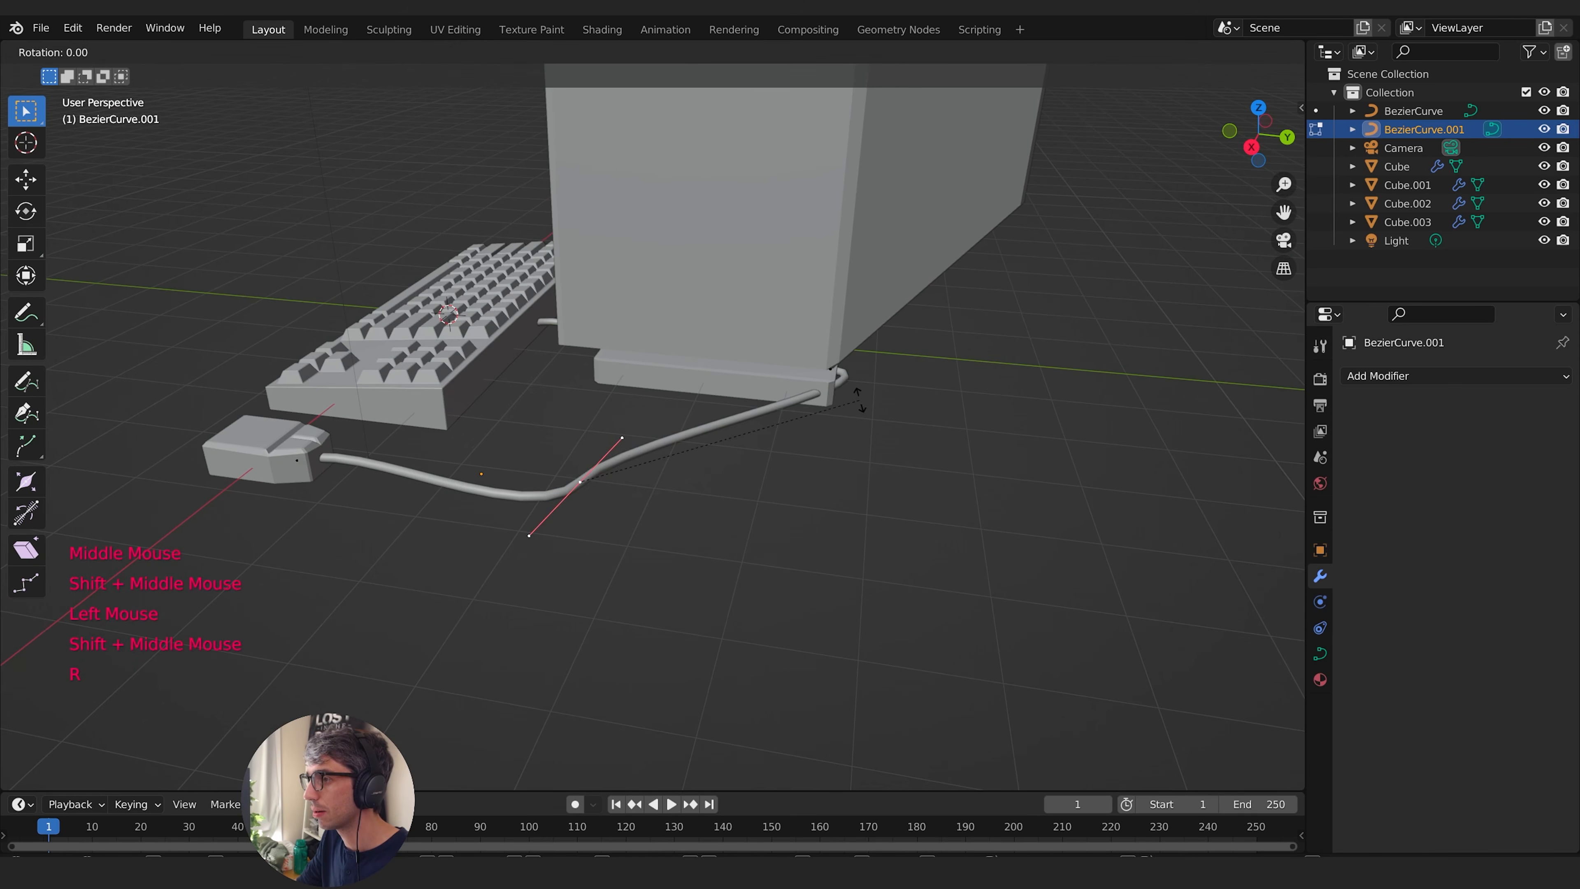
key(z)
click(715, 582)
key(s)
click(840, 523)
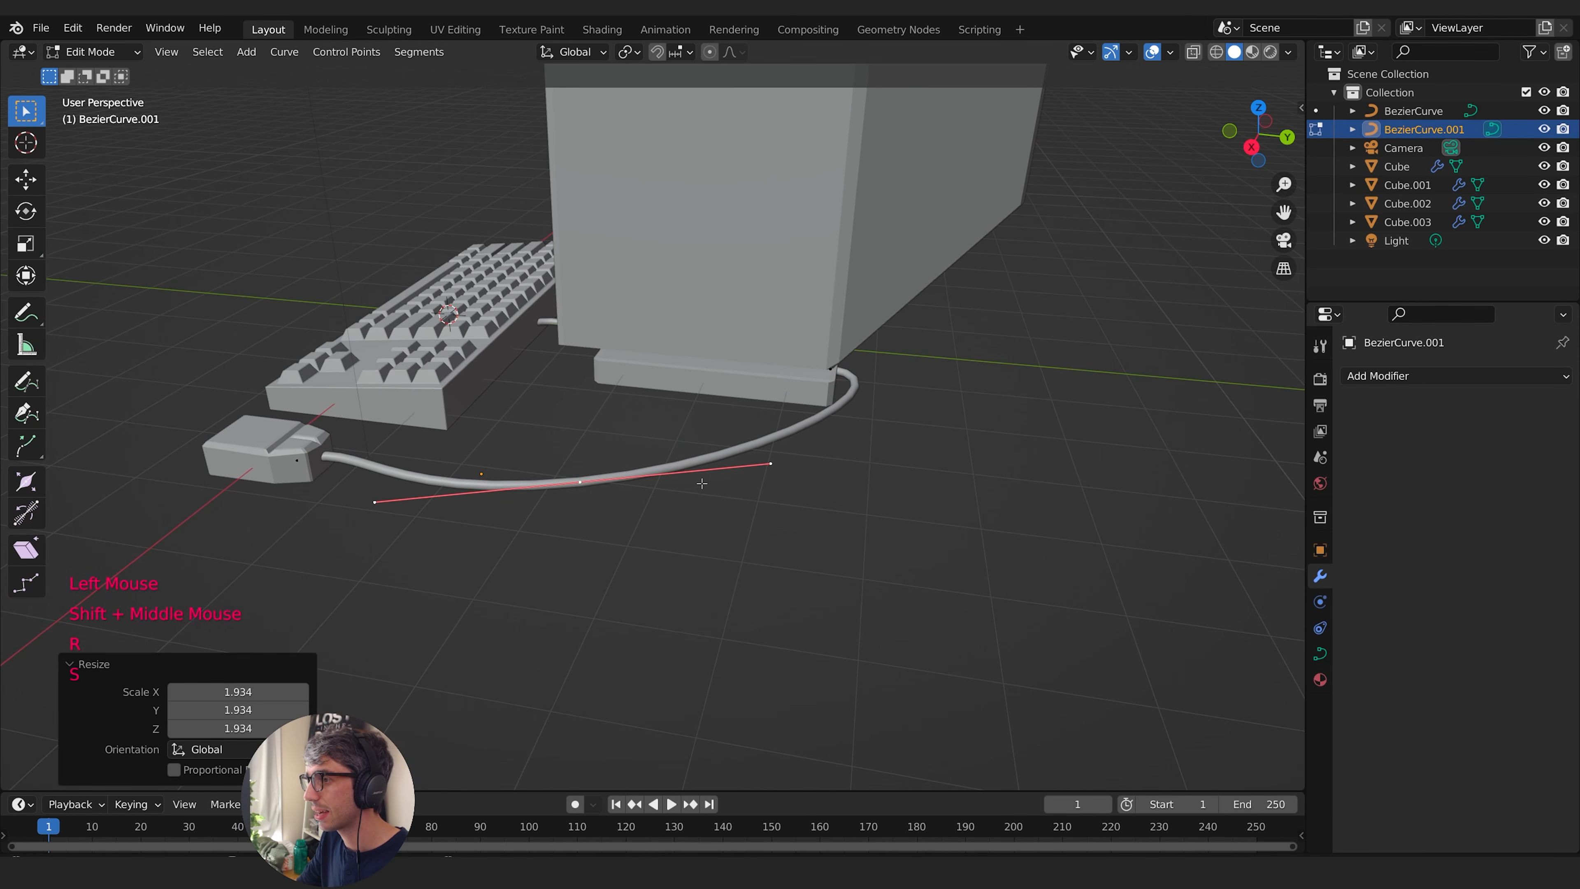
- Shift the cable's middle control point along Y, then finish editing the curve and deselect it
key(g)
key(y)
click(821, 474)
middle_drag(821, 475, 807, 541)
key(Tab)
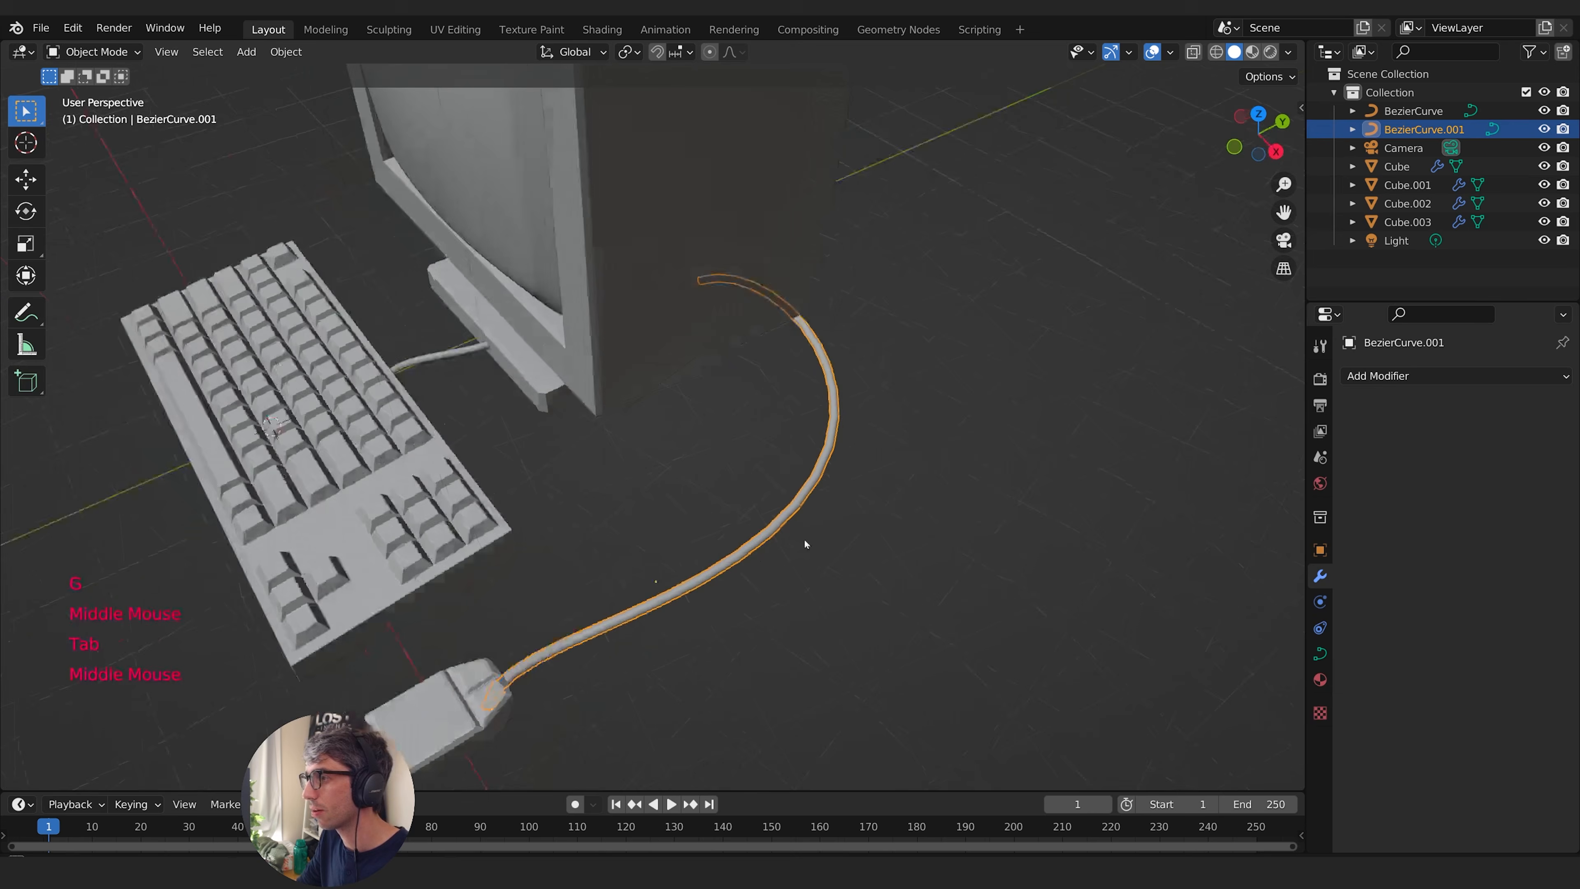
scroll(872, 501, down, 2)
scroll(920, 454, up, 1)
click(968, 482)
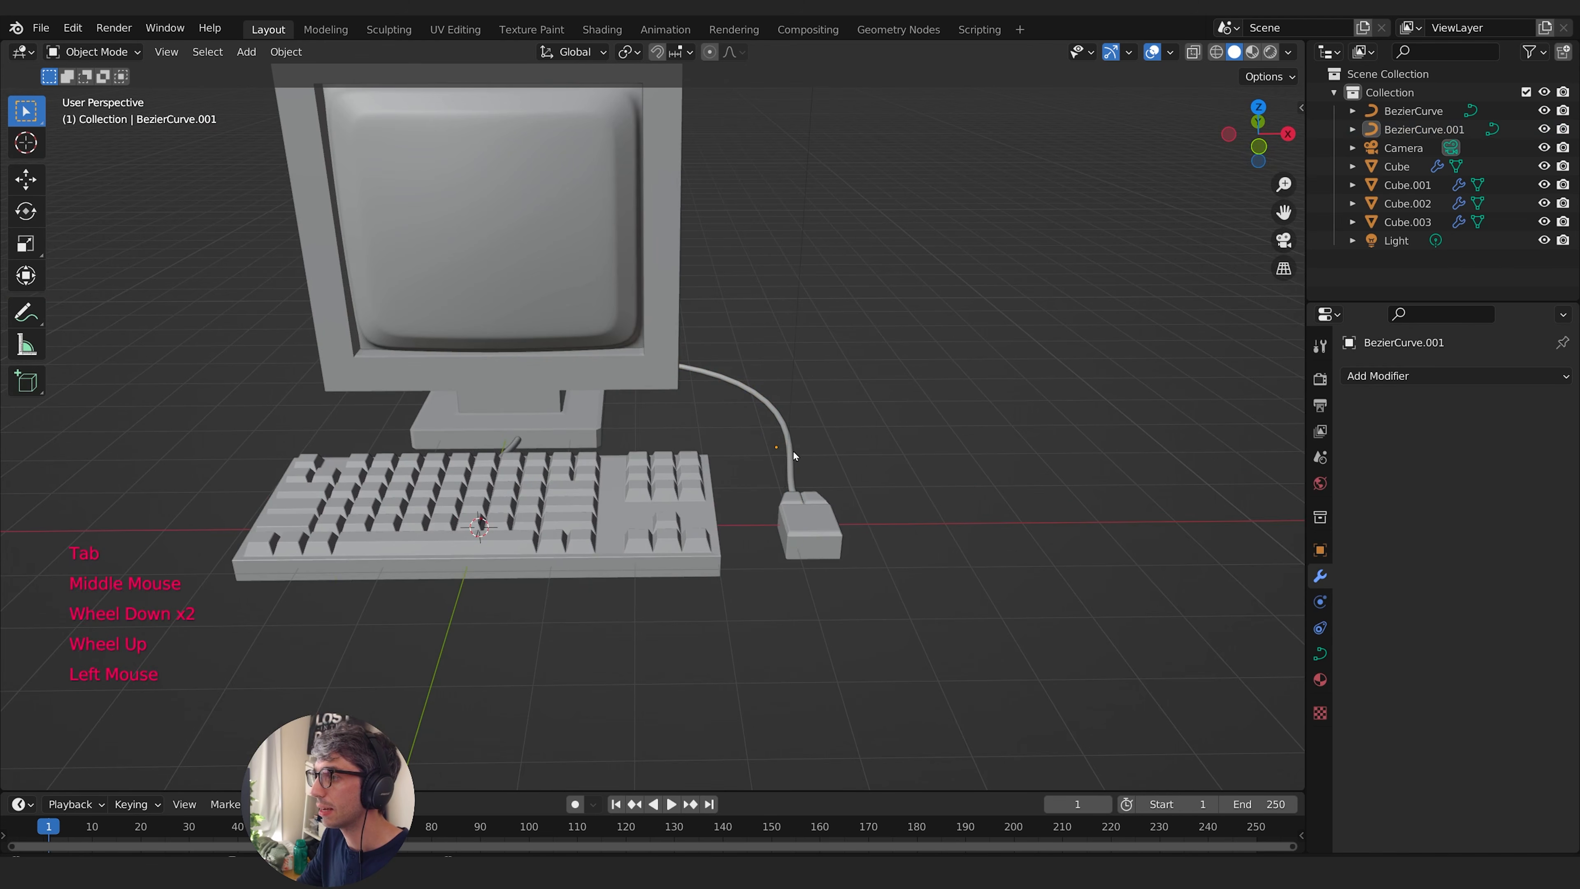
- Thin the mouse cable by setting its curve bevel depth to 0.023 m
click(792, 451)
shift+middle_drag(793, 450, 910, 482)
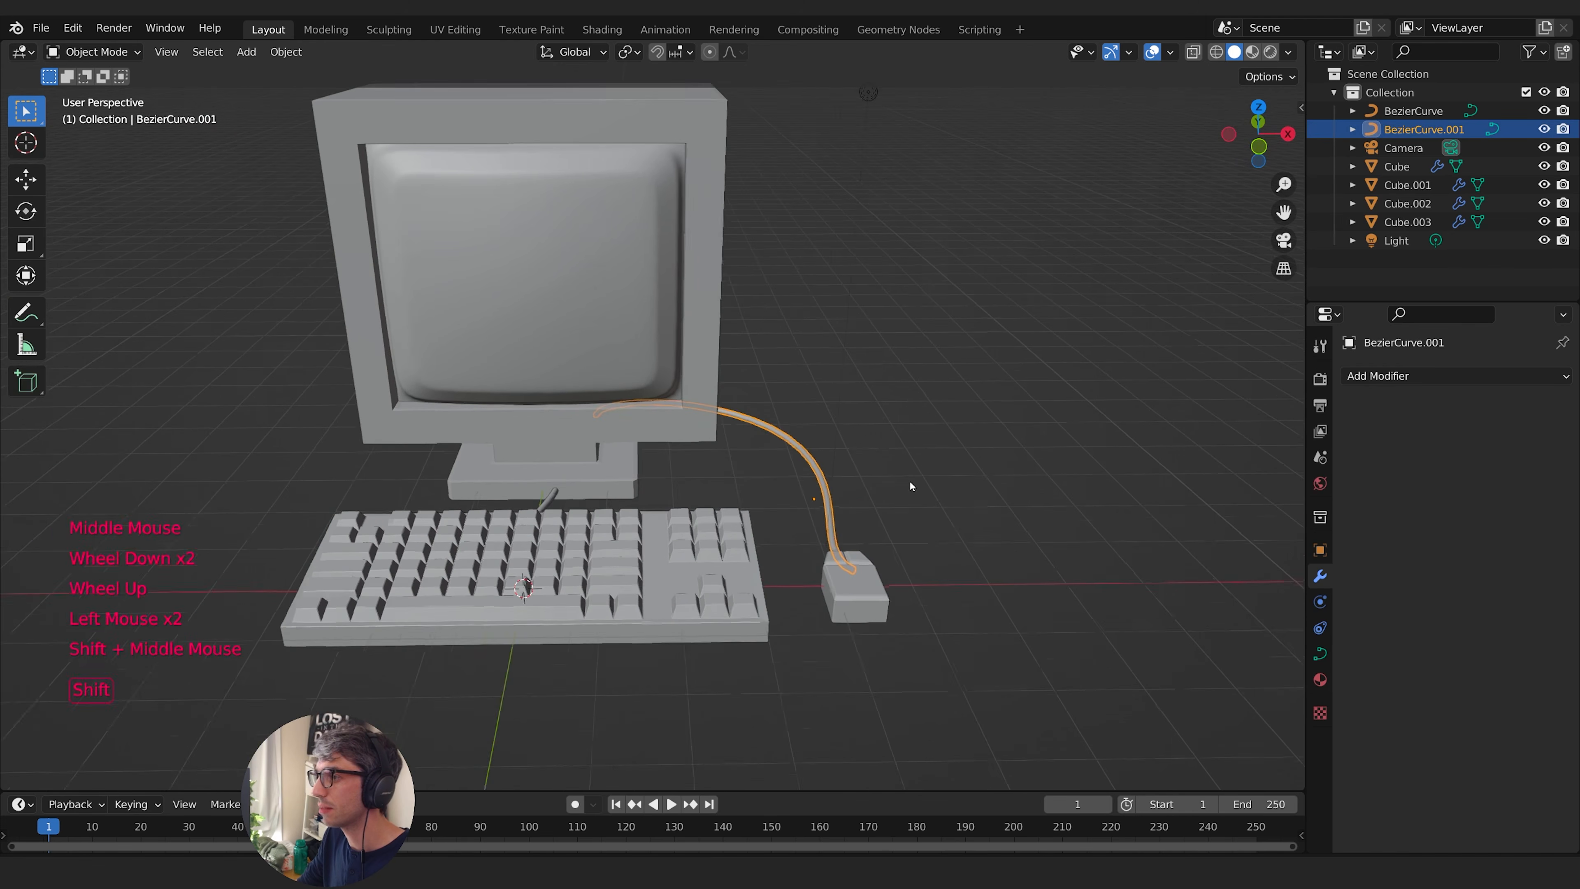
click(1319, 652)
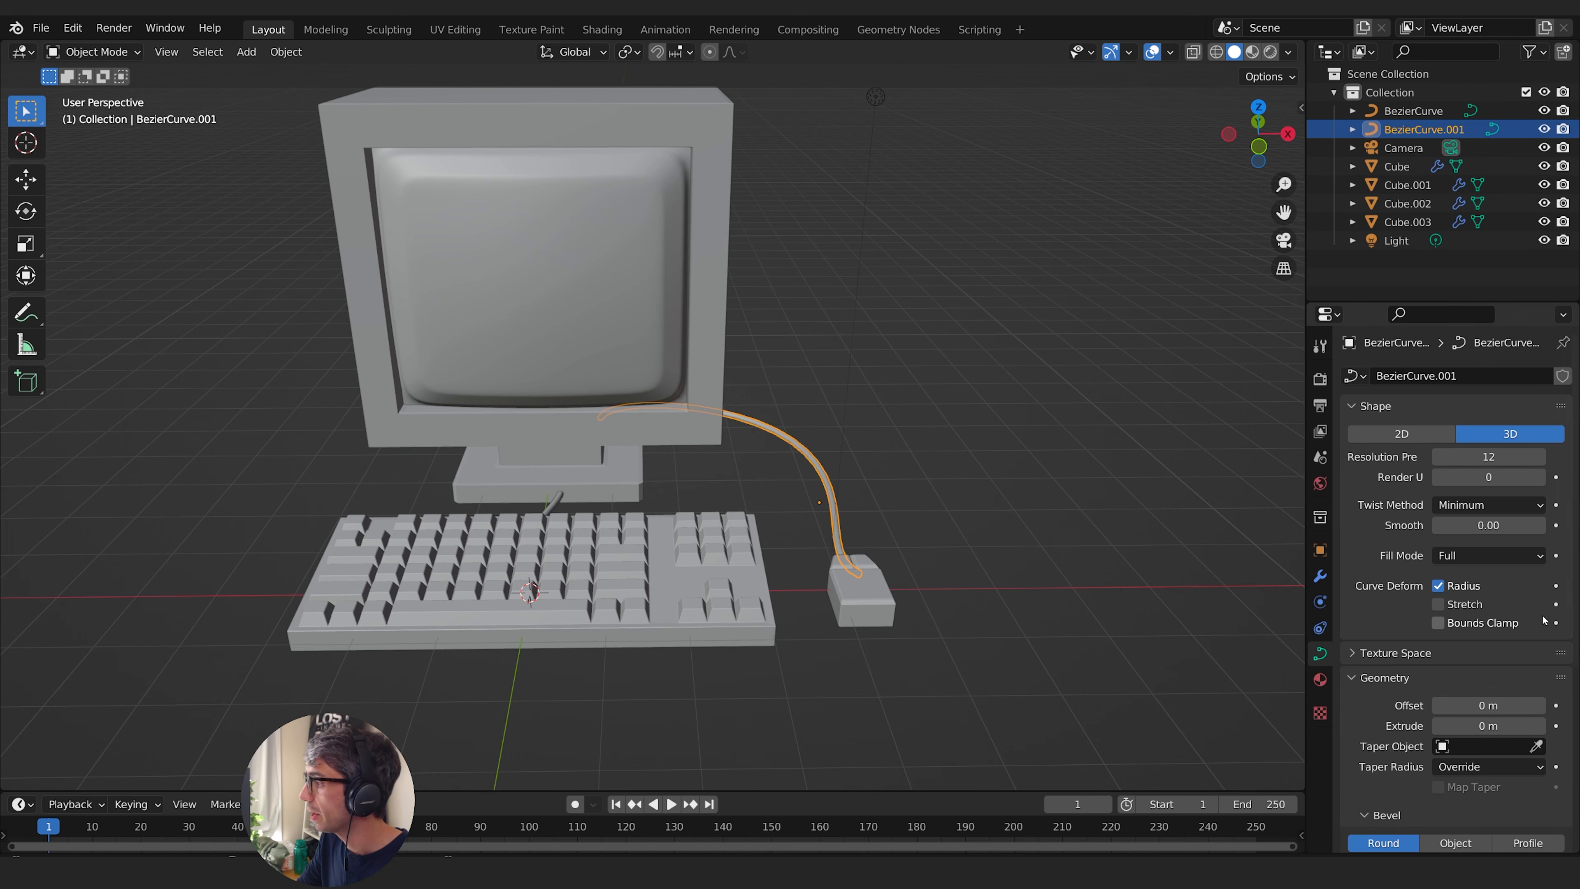
scroll(1544, 620, down, 1)
scroll(1544, 620, up, 1)
scroll(1493, 673, down, 3)
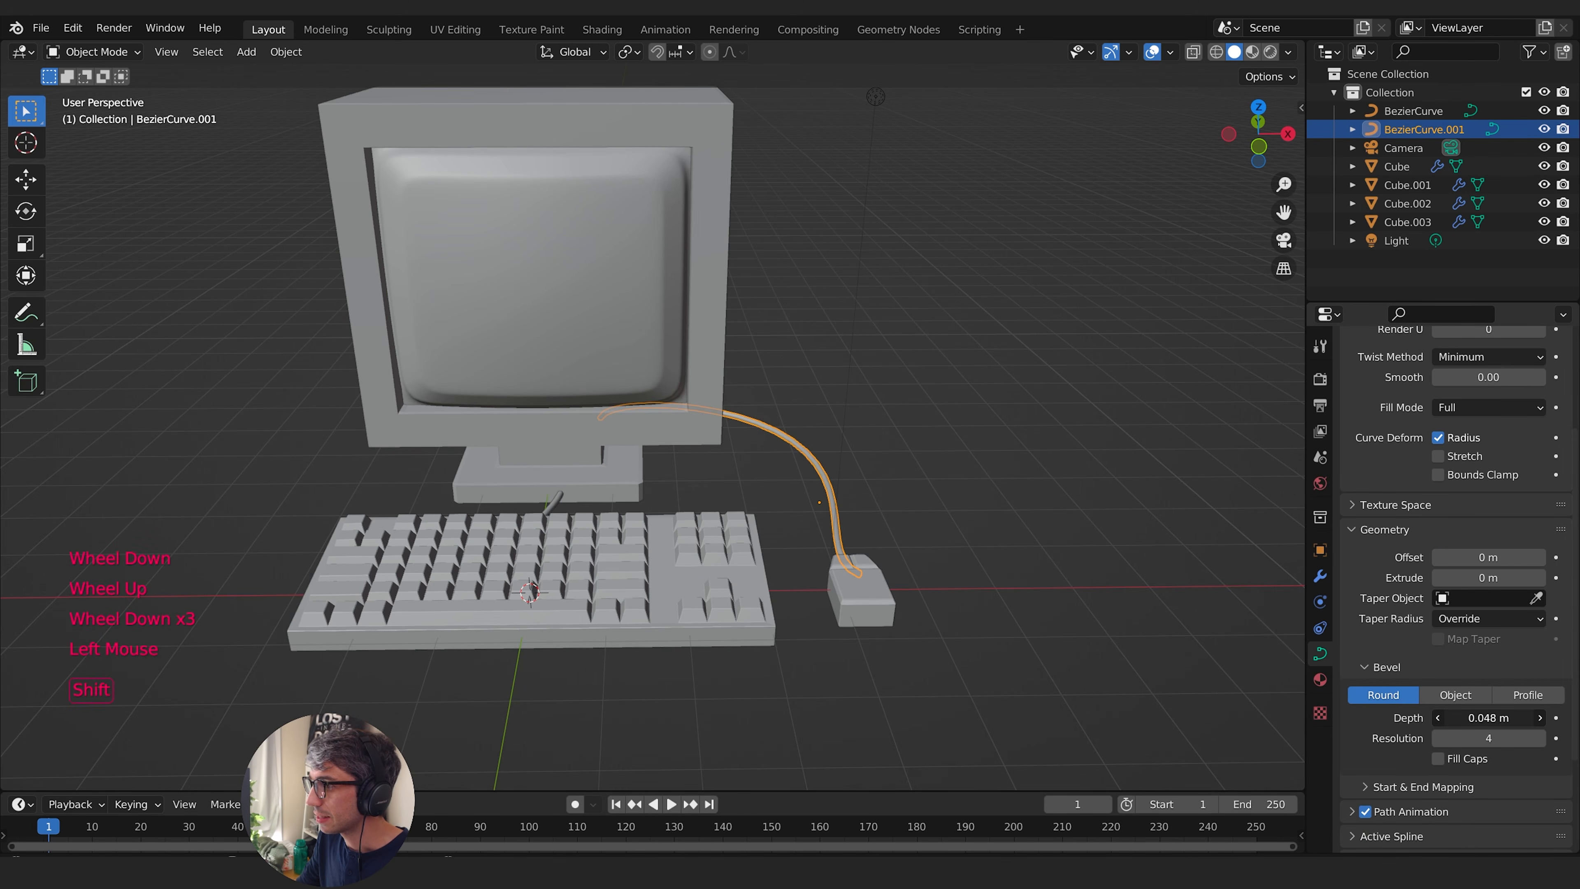
click(898, 424)
middle_drag(898, 424, 1087, 429)
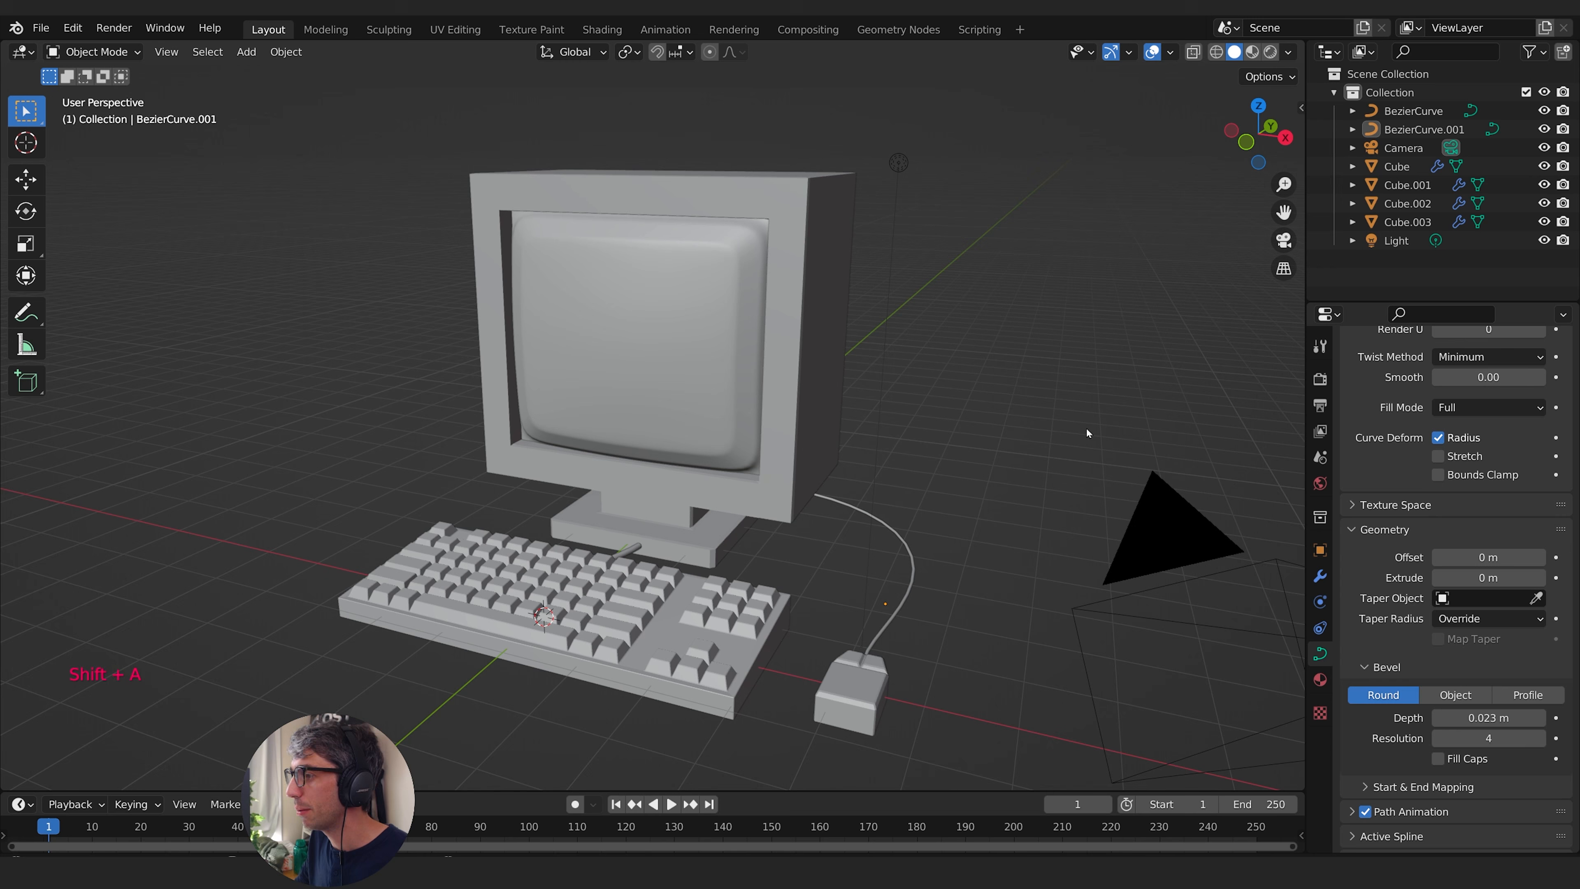
- Add a plane at the origin and scale it by 8.13 as the ground surface
key(shift+a)
click(854, 410)
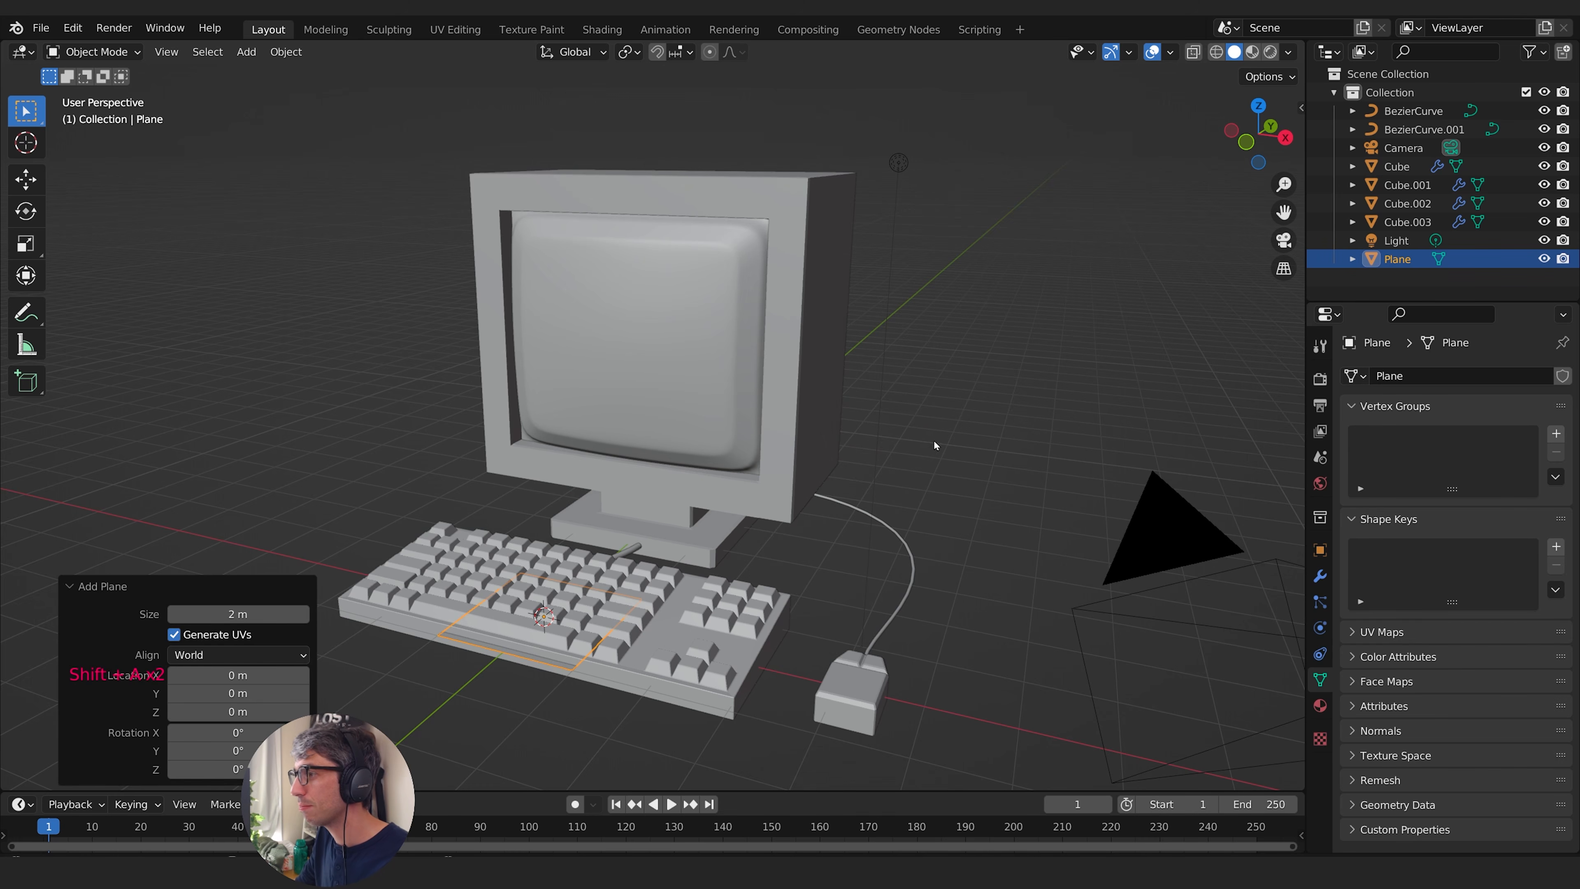
key(s)
click(1173, 389)
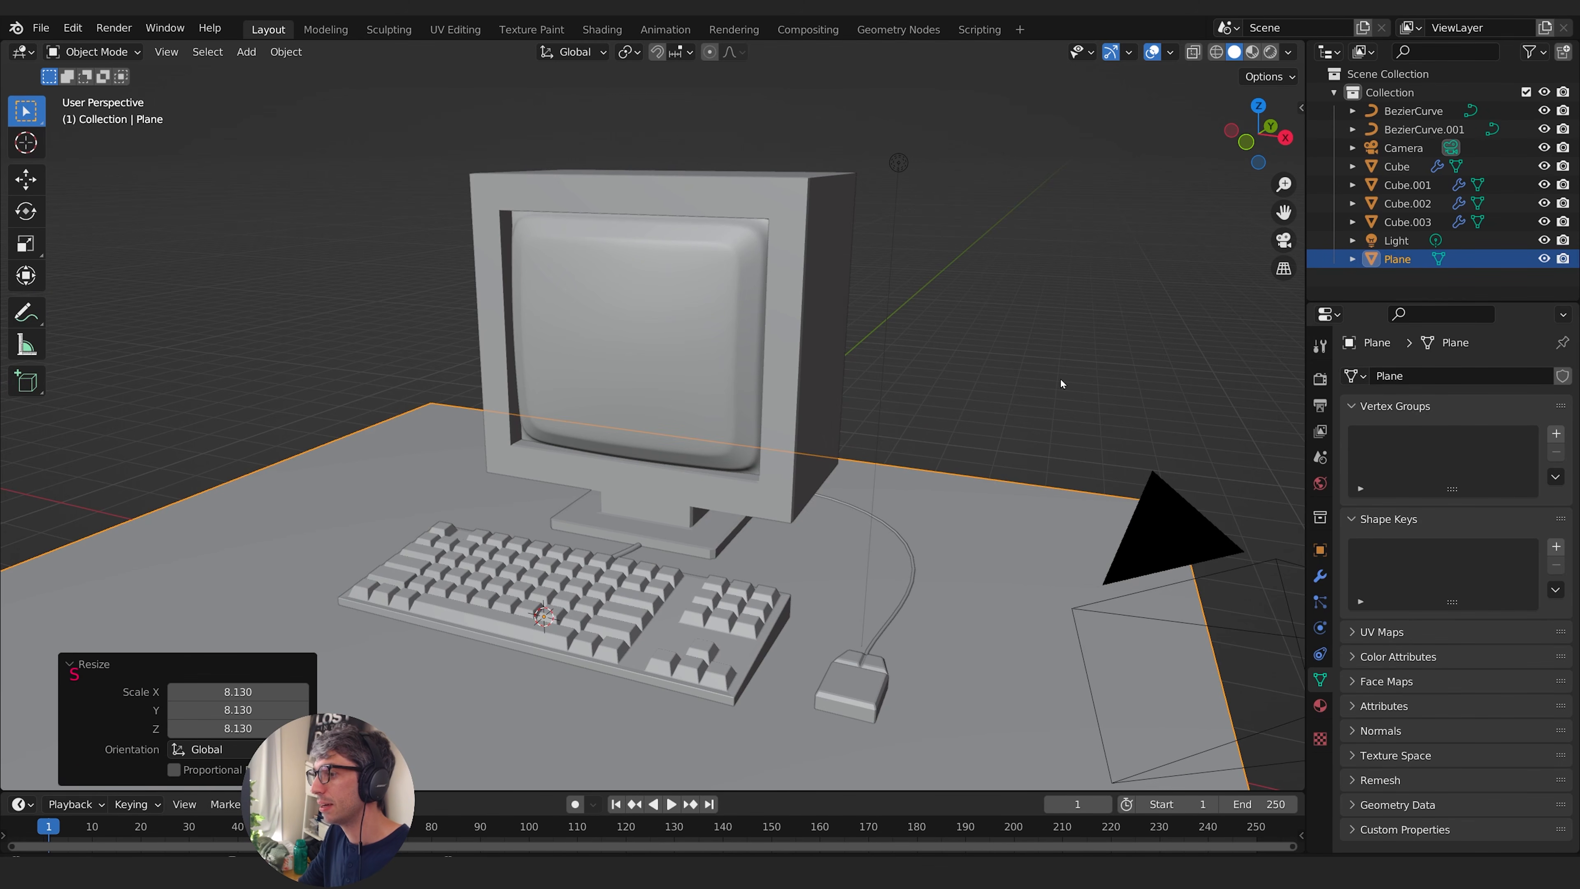
- Lower the ground plane to about -0.129 m on Z beneath the computer and scale it up by 1.622
key(g)
key(z)
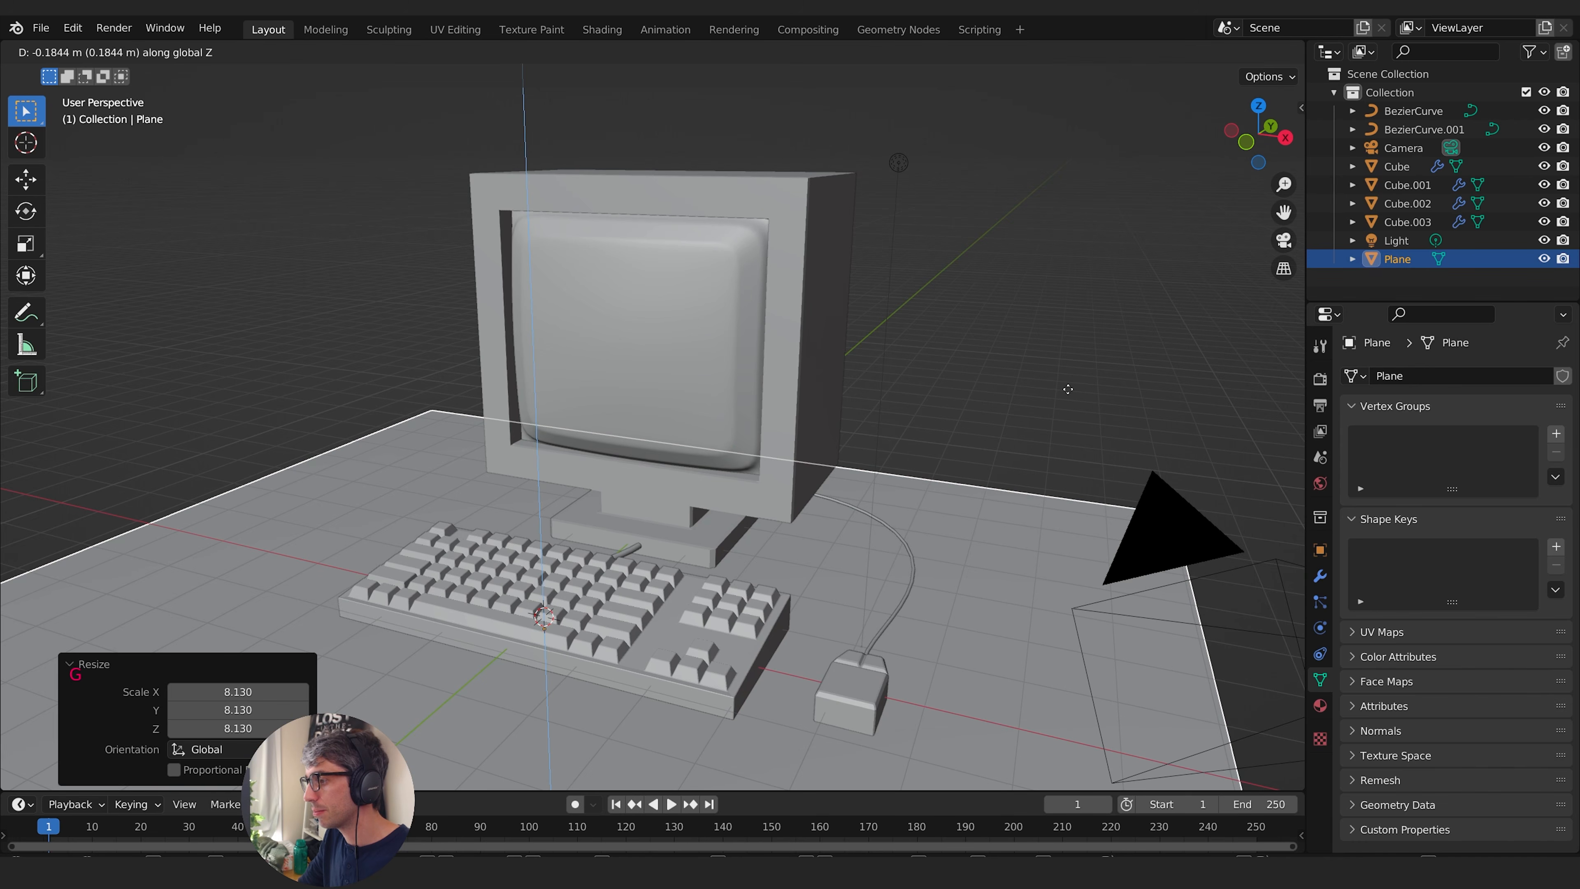
click(1066, 389)
key(s)
click(1122, 455)
- Look through the scene camera and lock the camera to the view
shift+middle_drag(995, 440, 996, 409)
middle_drag(996, 409, 985, 423)
shift+middle_drag(900, 397, 944, 433)
key(KP_0)
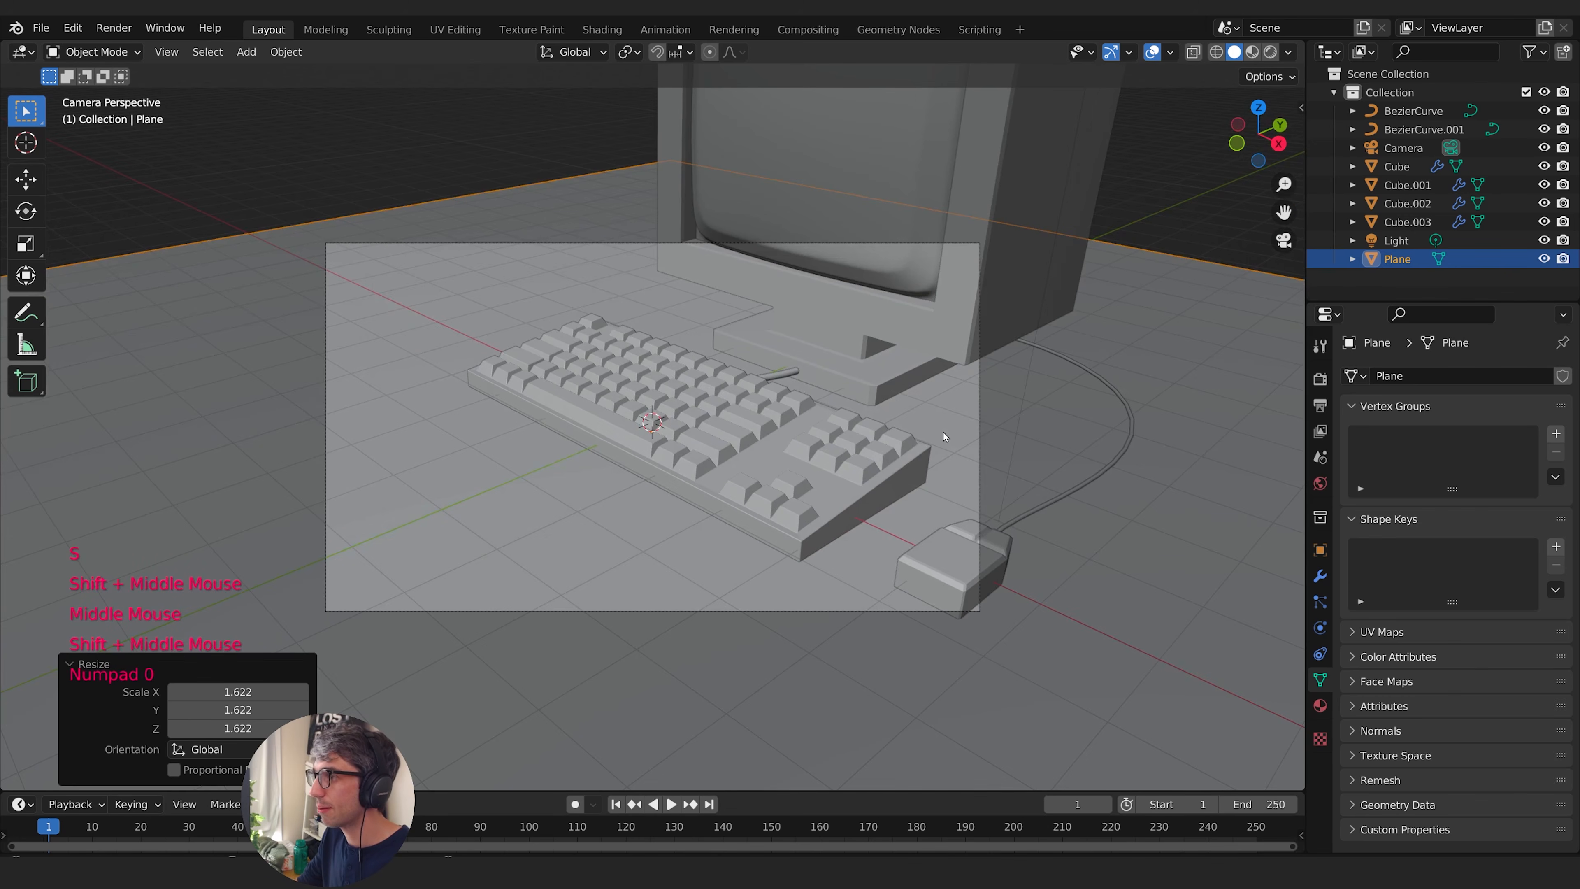
click(1302, 108)
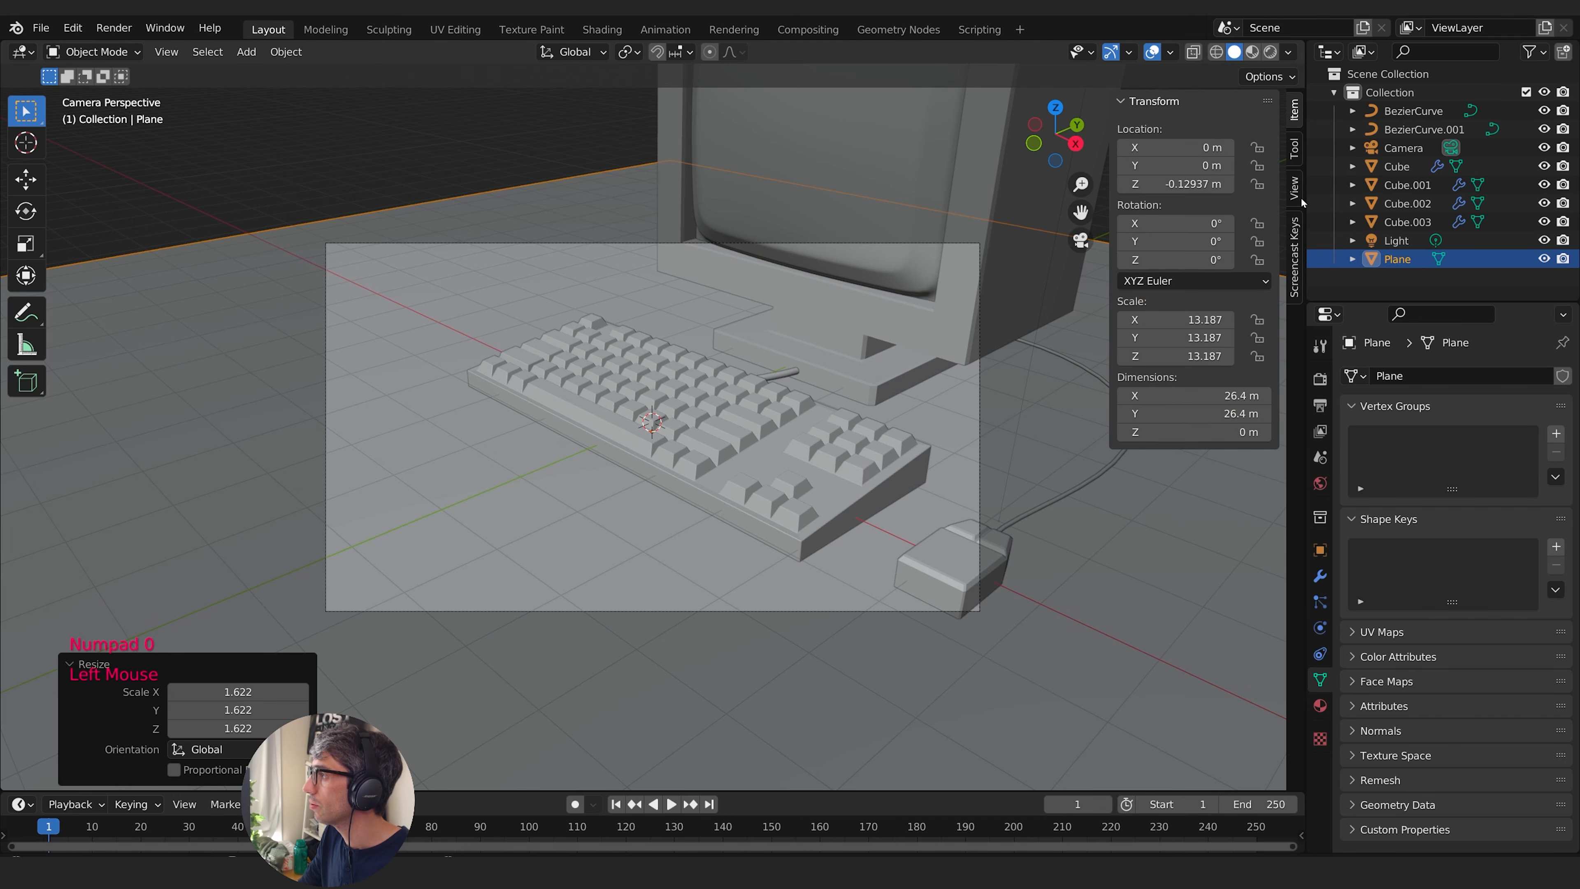
click(1296, 187)
click(1191, 332)
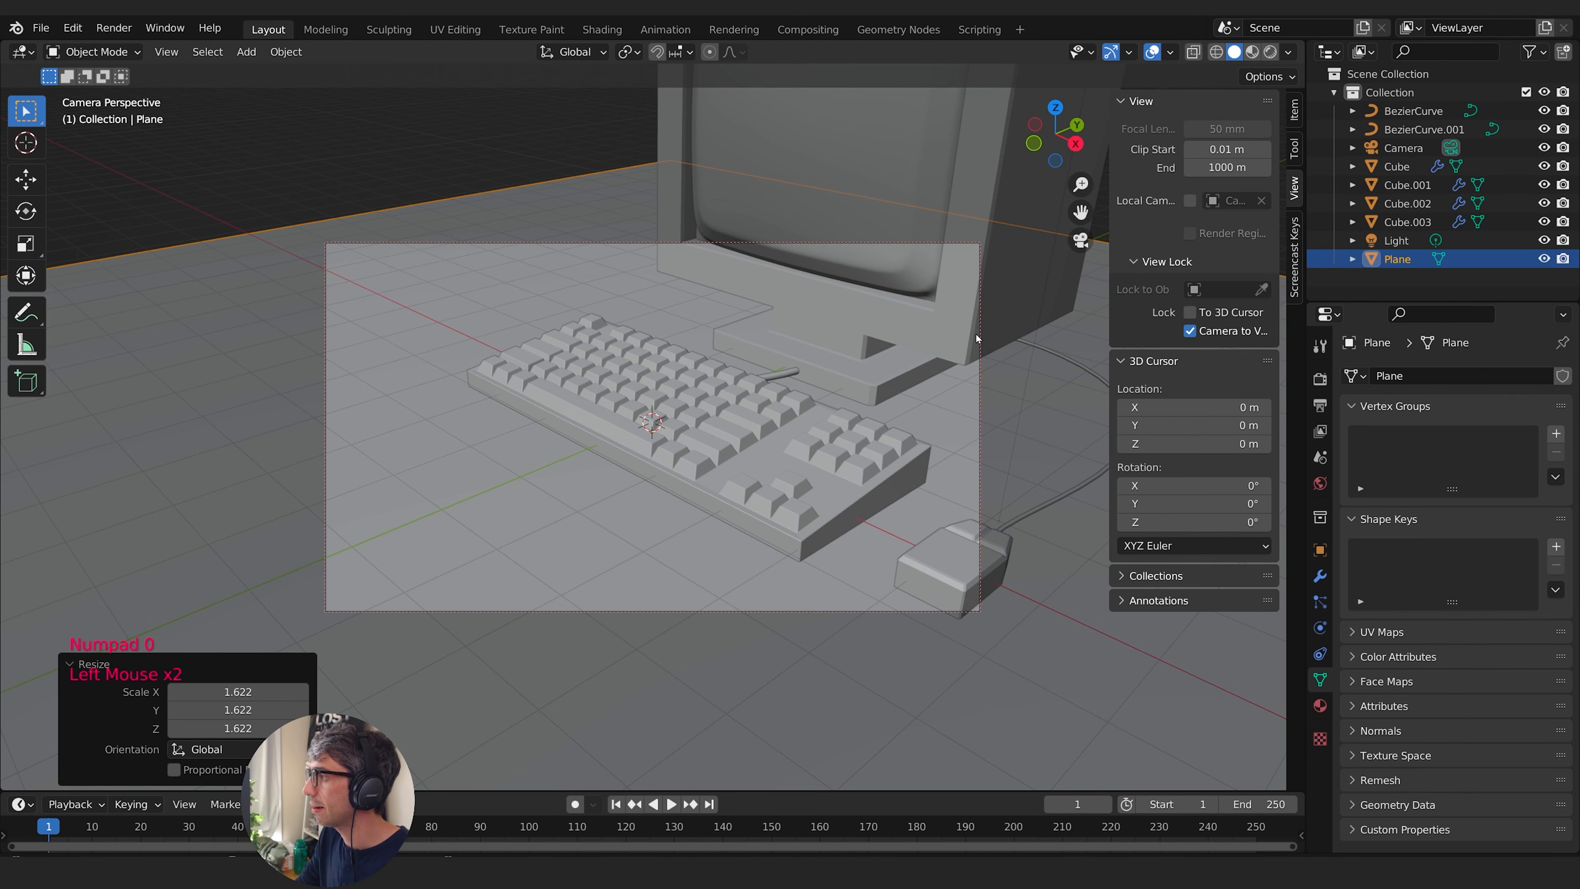
- Frame the whole computer, keyboard and mouse in the camera, then unlock the camera from the view
shift+middle_drag(790, 352, 641, 467)
scroll(702, 392, down, 1)
middle_drag(641, 467, 795, 431)
shift+middle_drag(795, 424, 816, 419)
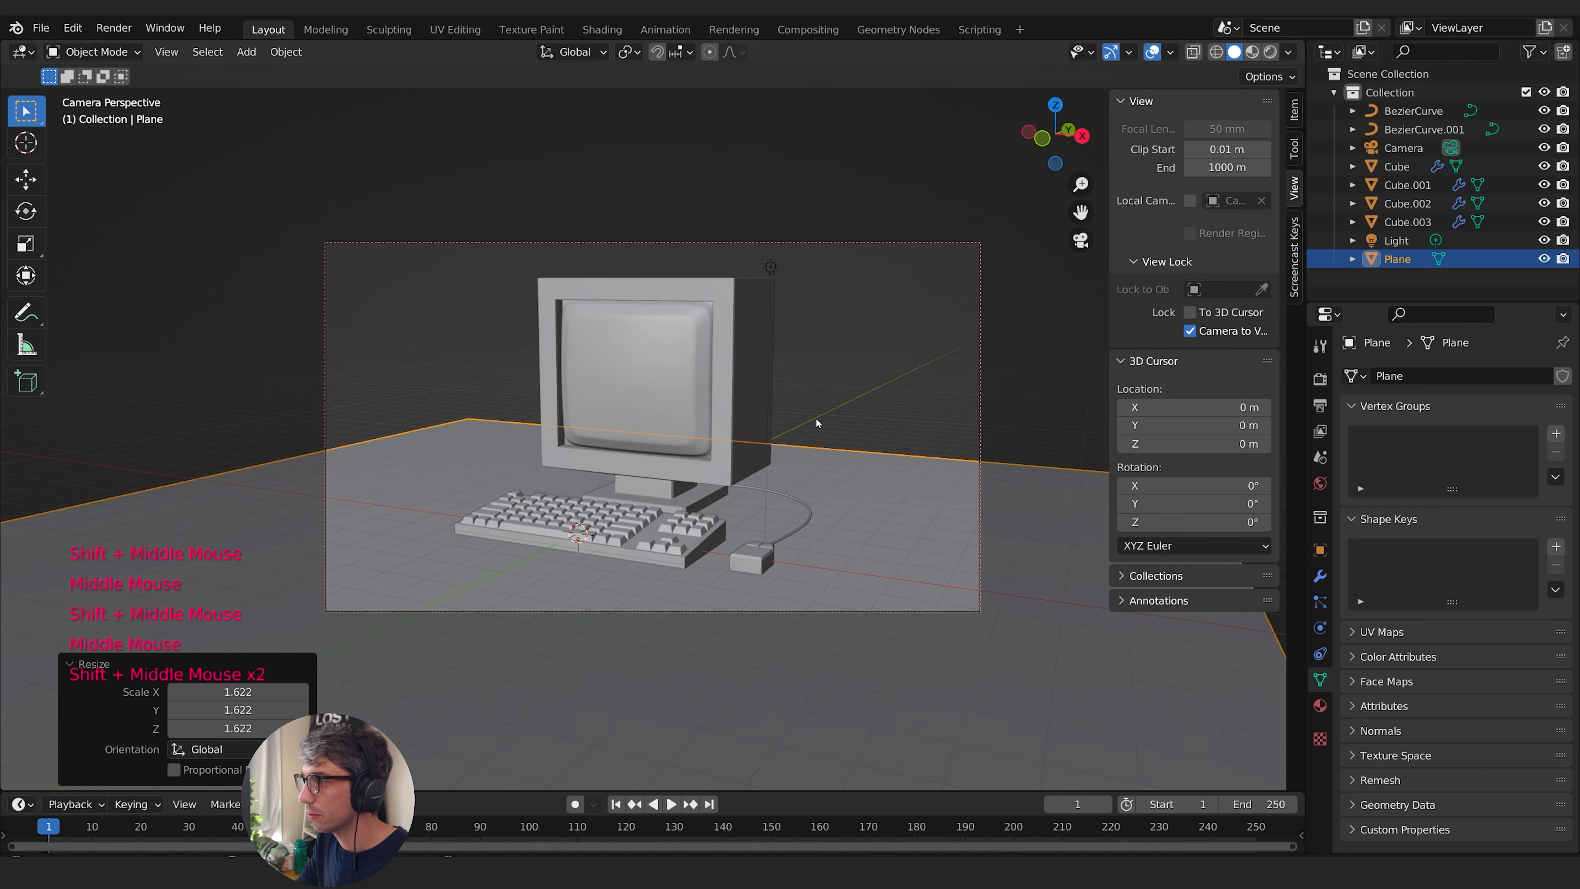
click(1190, 331)
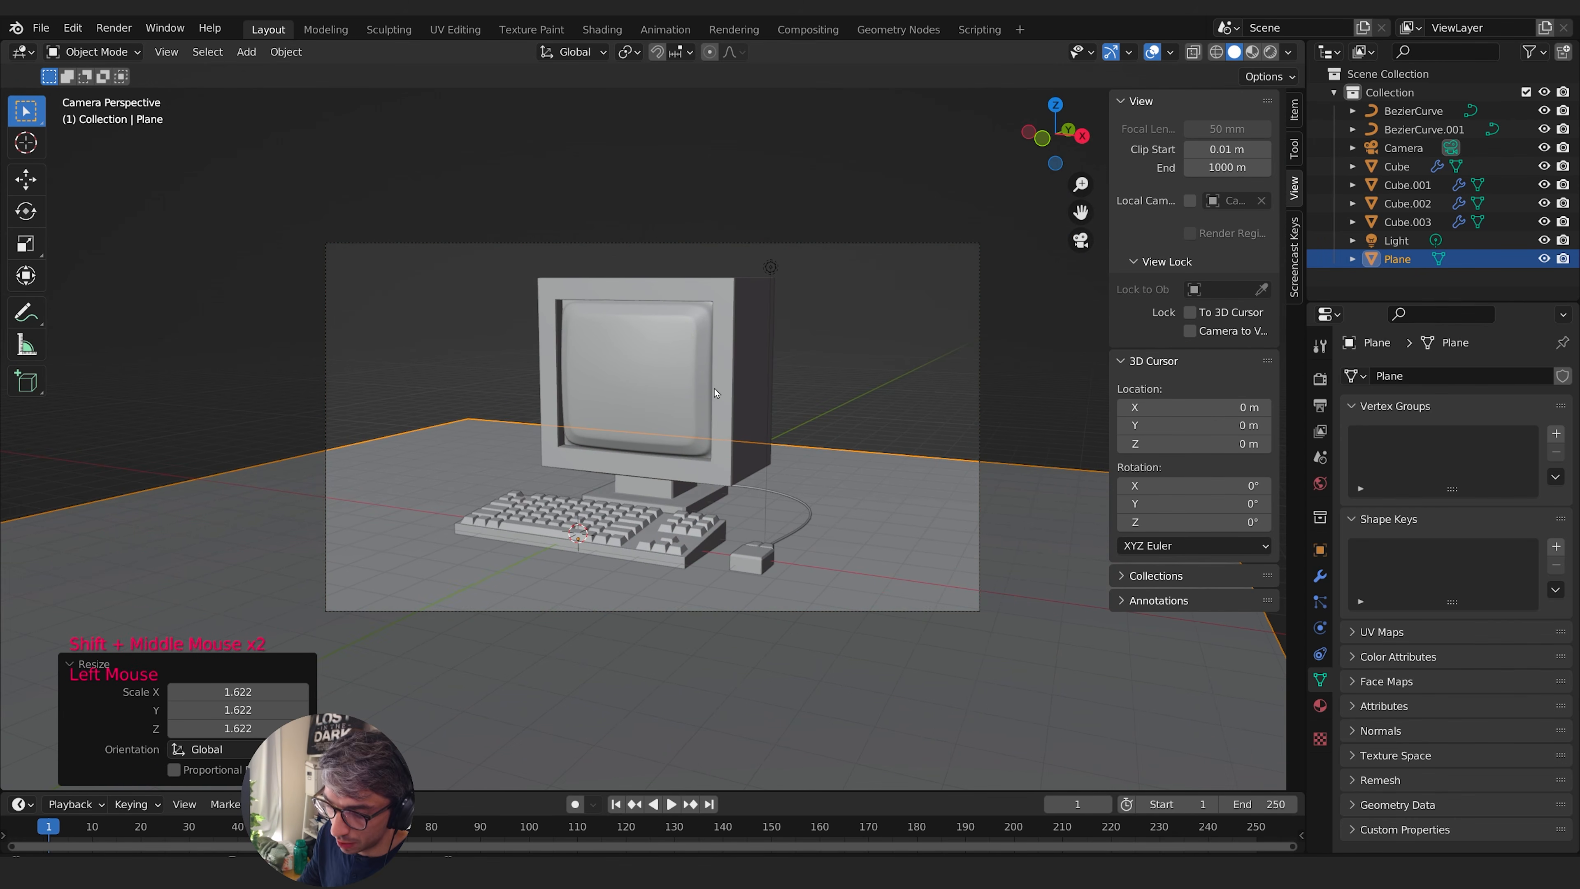
key(n)
- Switch the viewport to rendered shading and delete the default point light
click(1271, 52)
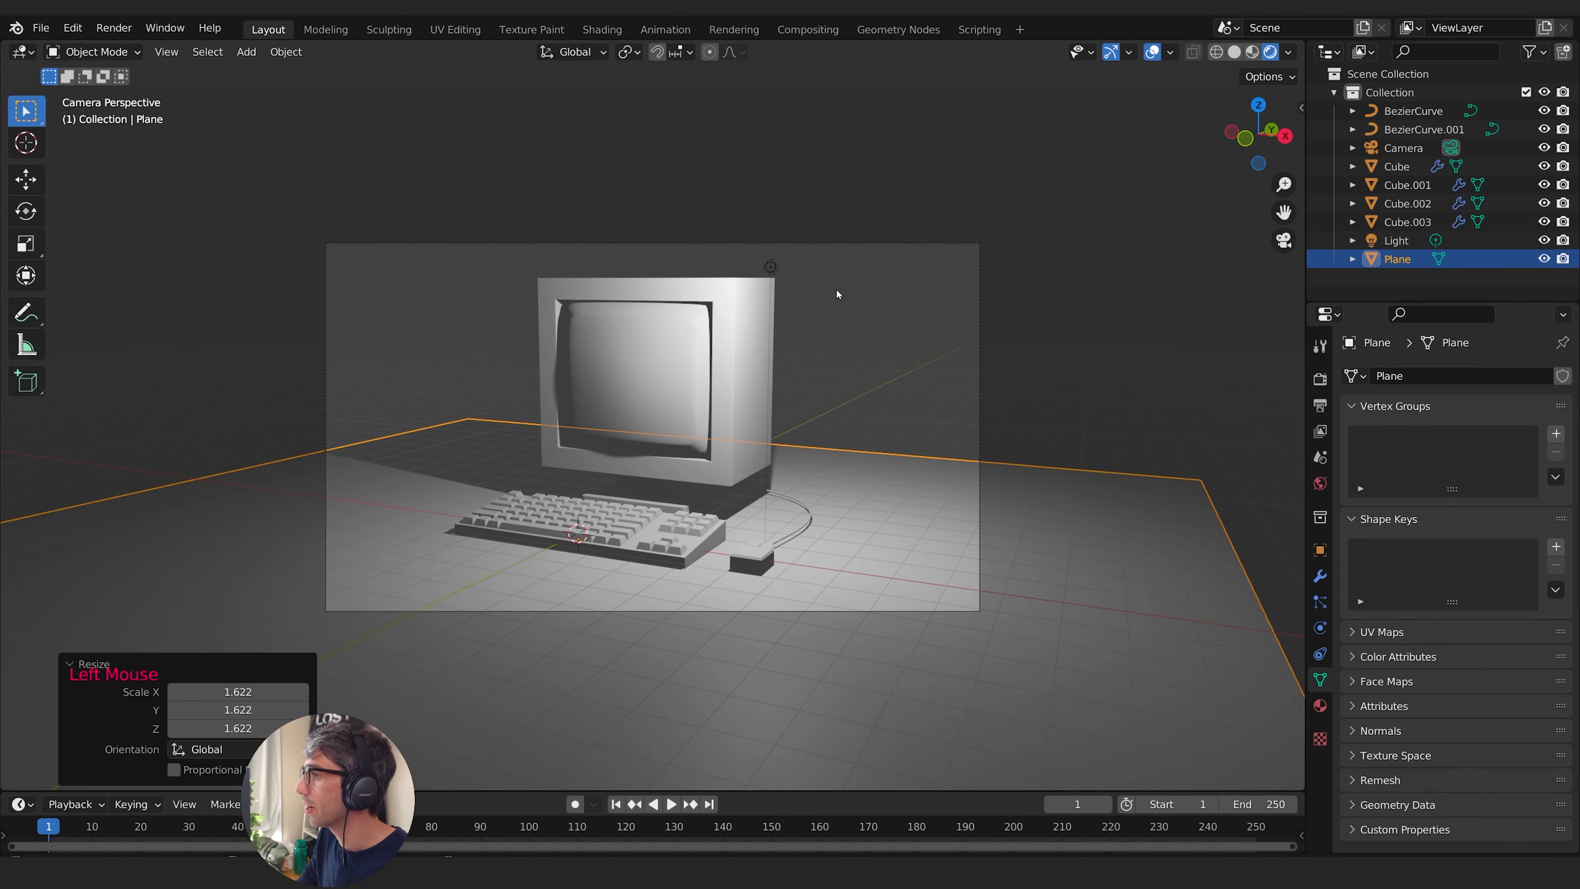
click(770, 267)
key(x)
click(716, 268)
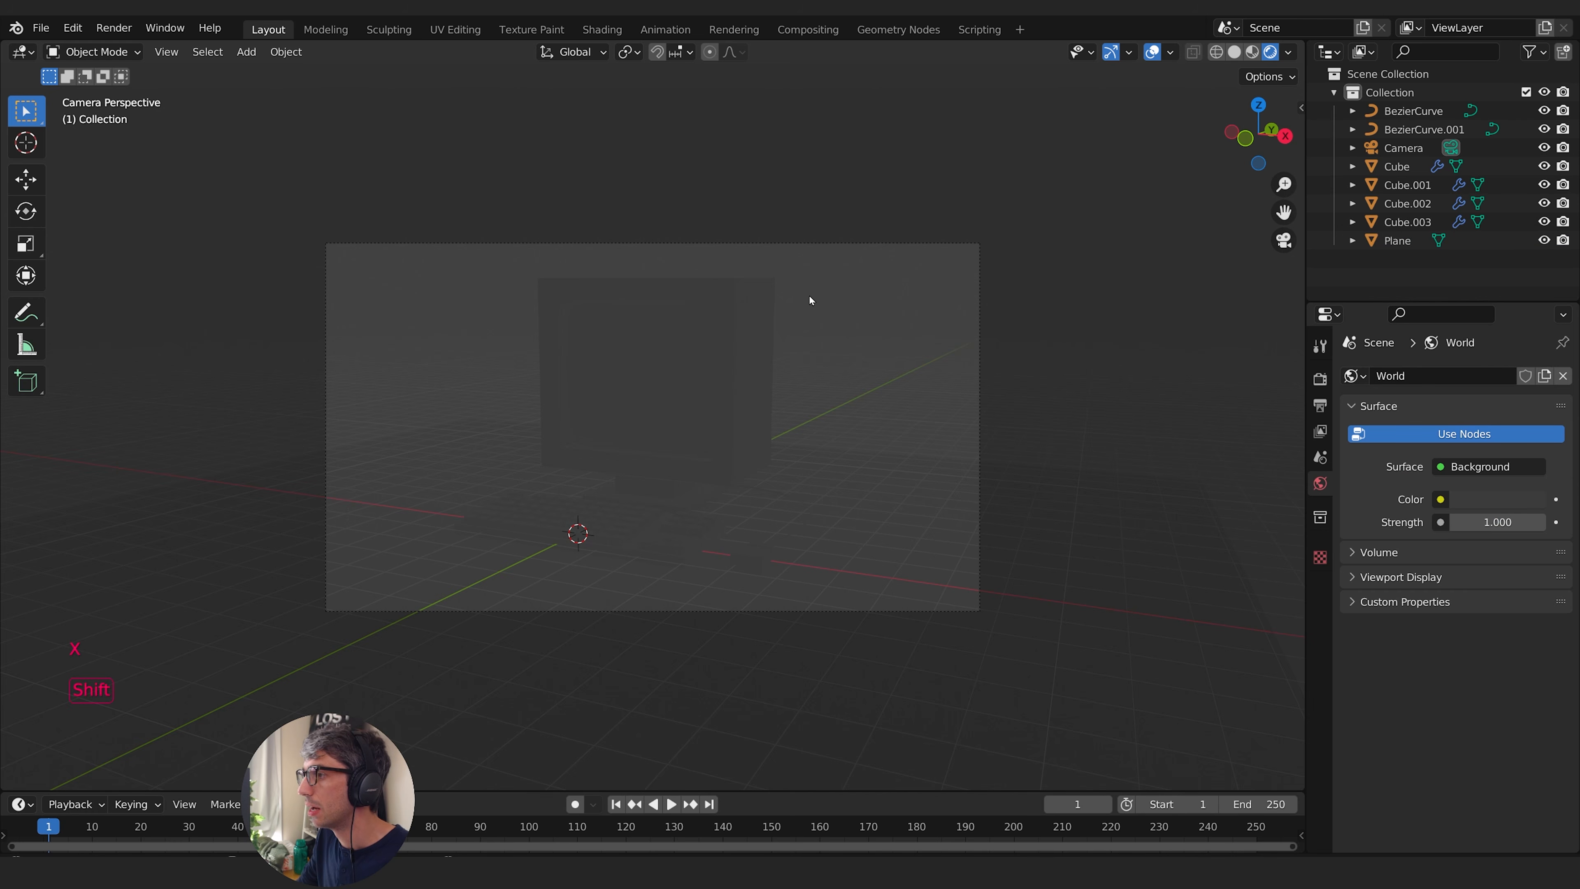
- Add a Sun light and rotate it 32.4° in the camera view
key(shift+a)
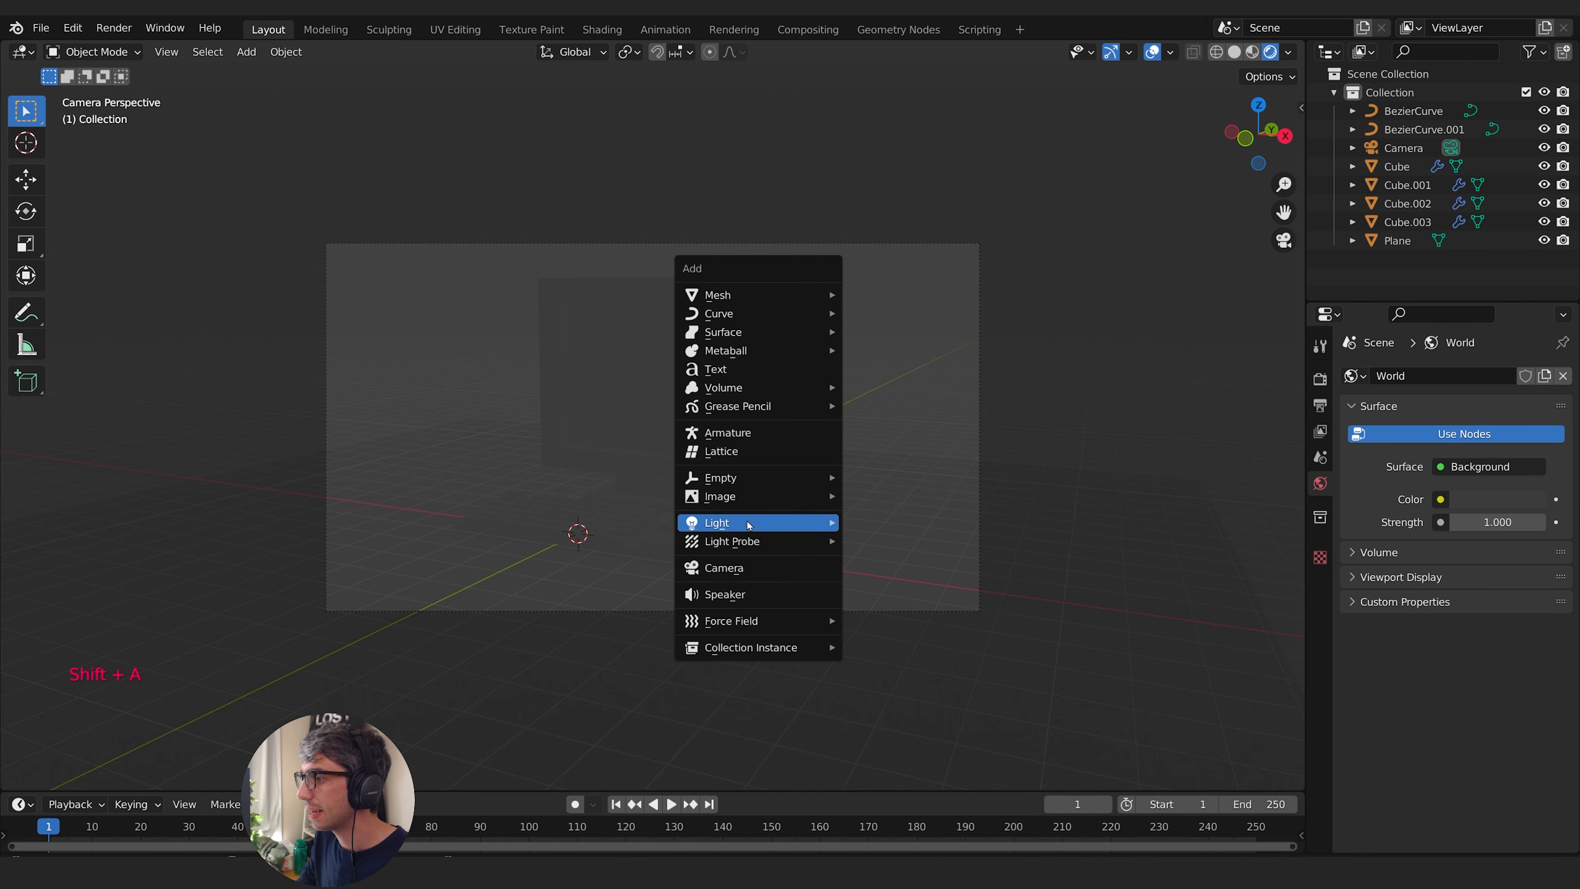
mouse_move(749, 524)
click(890, 544)
key(r)
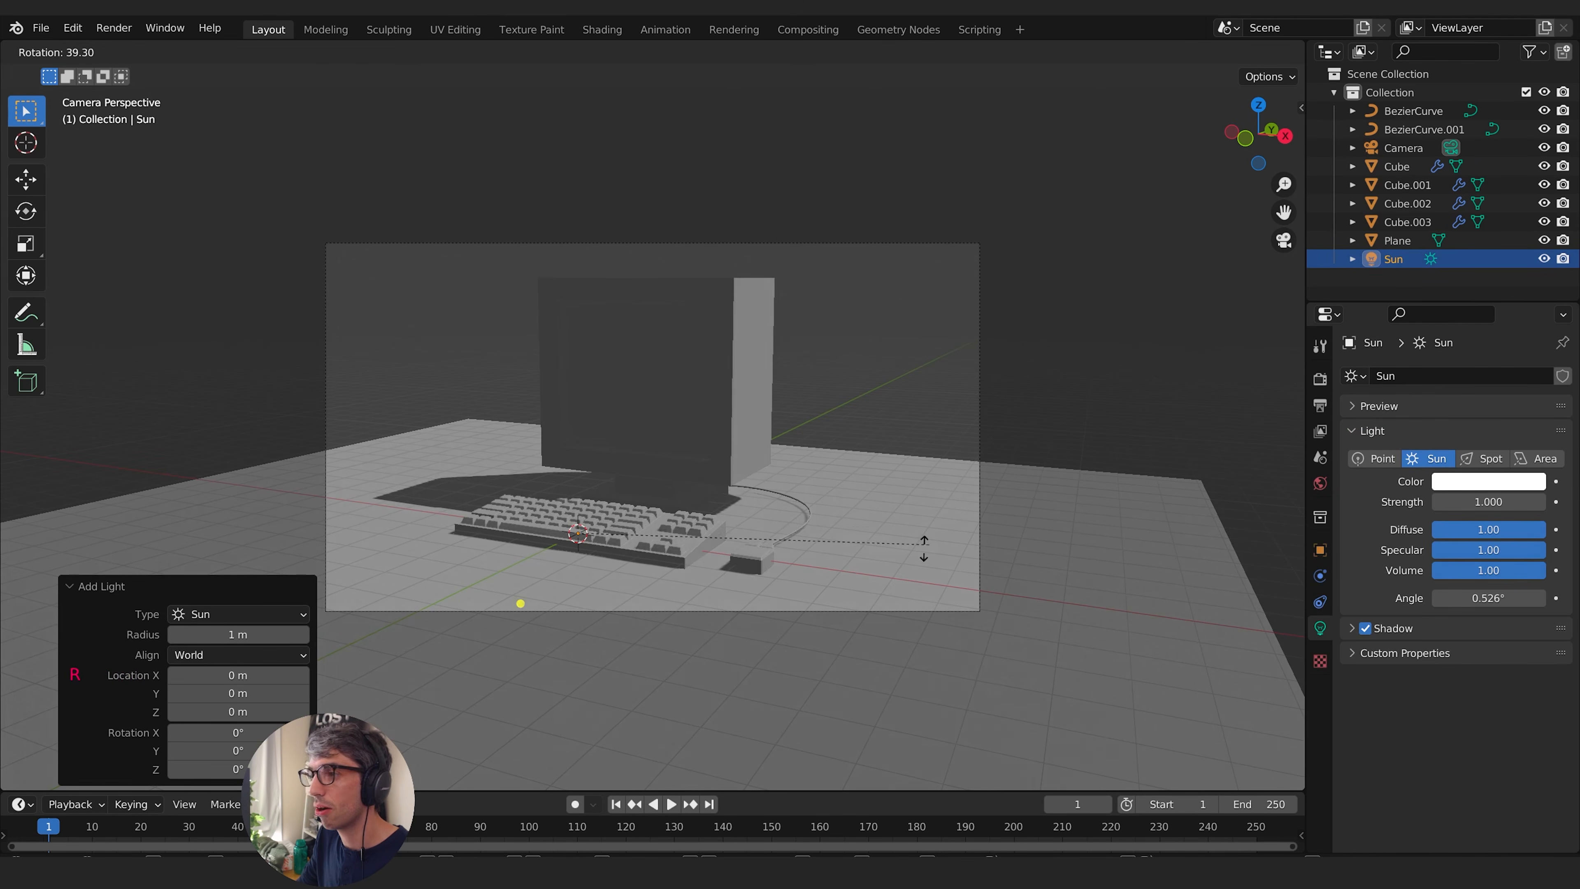
click(963, 566)
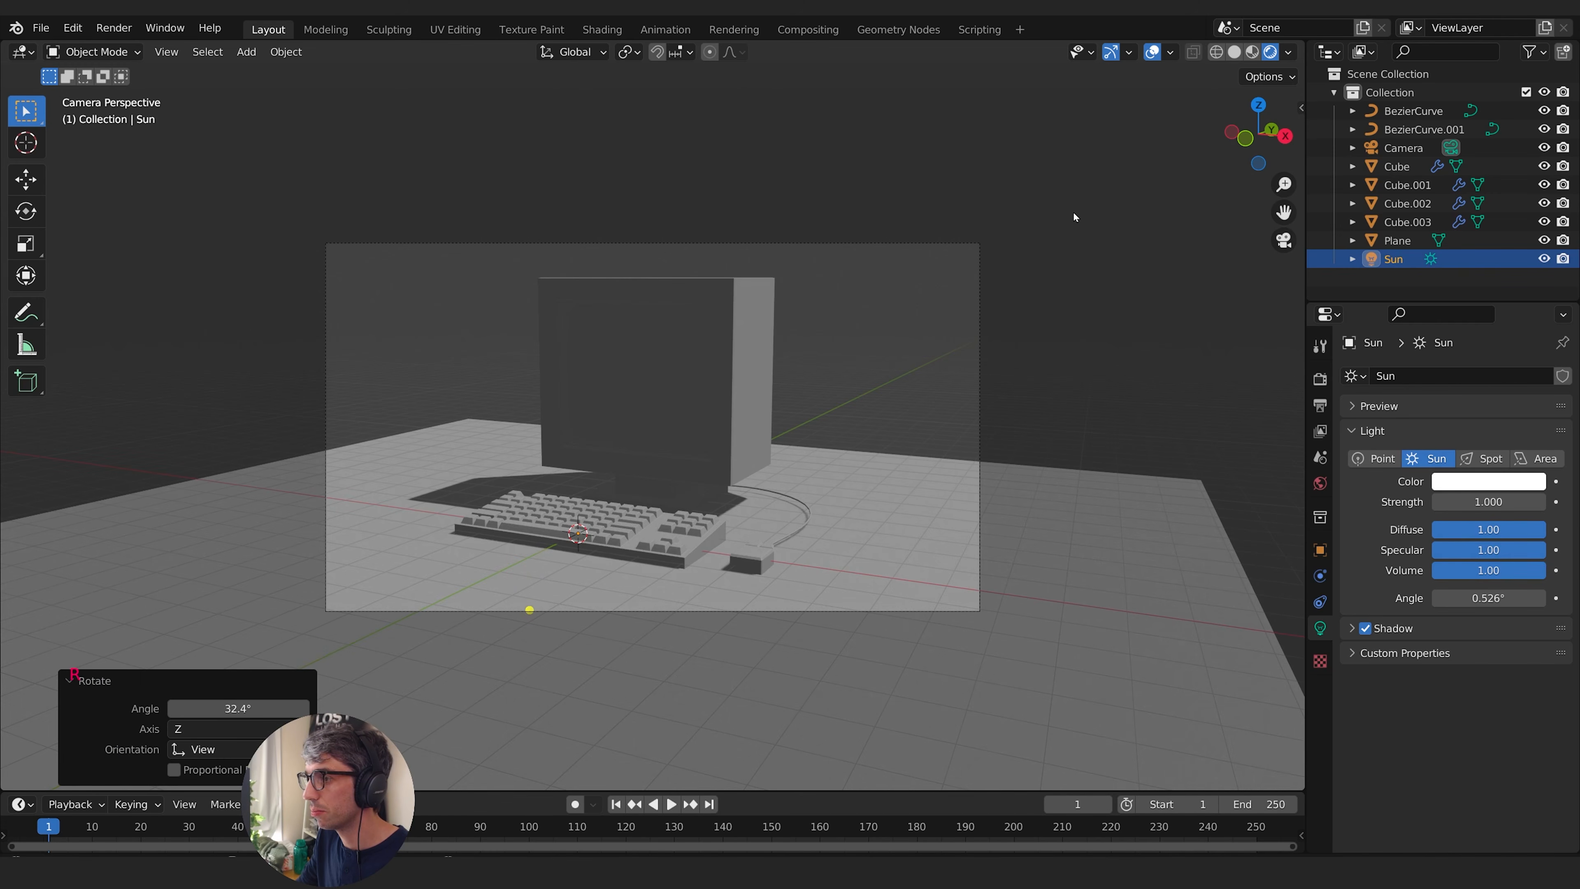
- Rotate the Sun light -45.1° about the global Z axis
key(r)
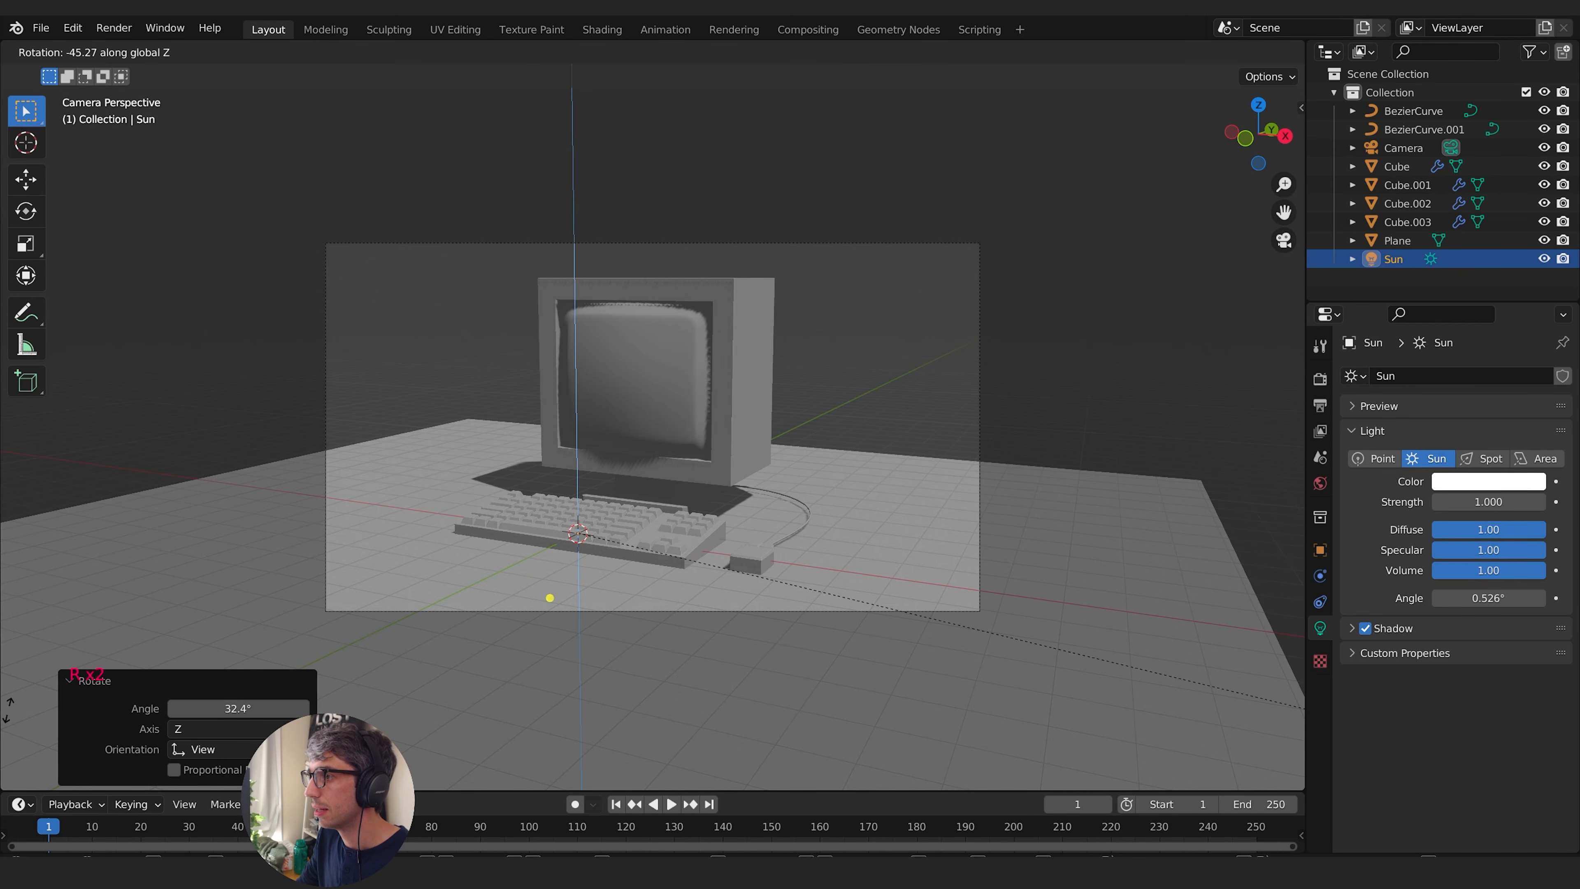
key(Return)
key(shift+a)
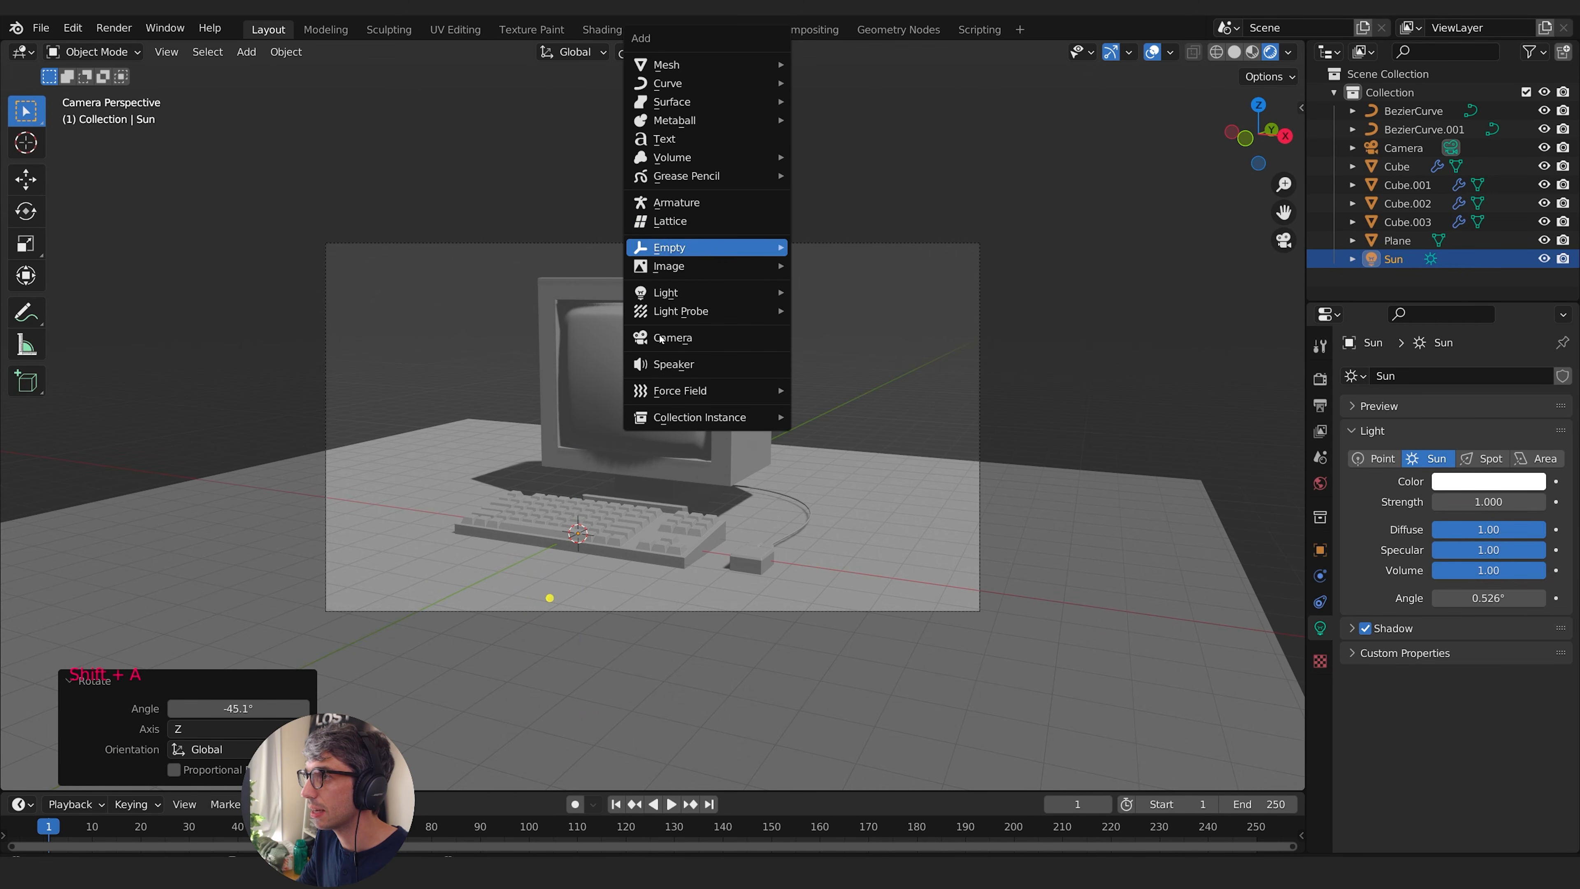
- Duplicate the Sun light in place and rotate the copy -146° about global Z, then -45.1° in the view
key(shift+d)
right_click(843, 296)
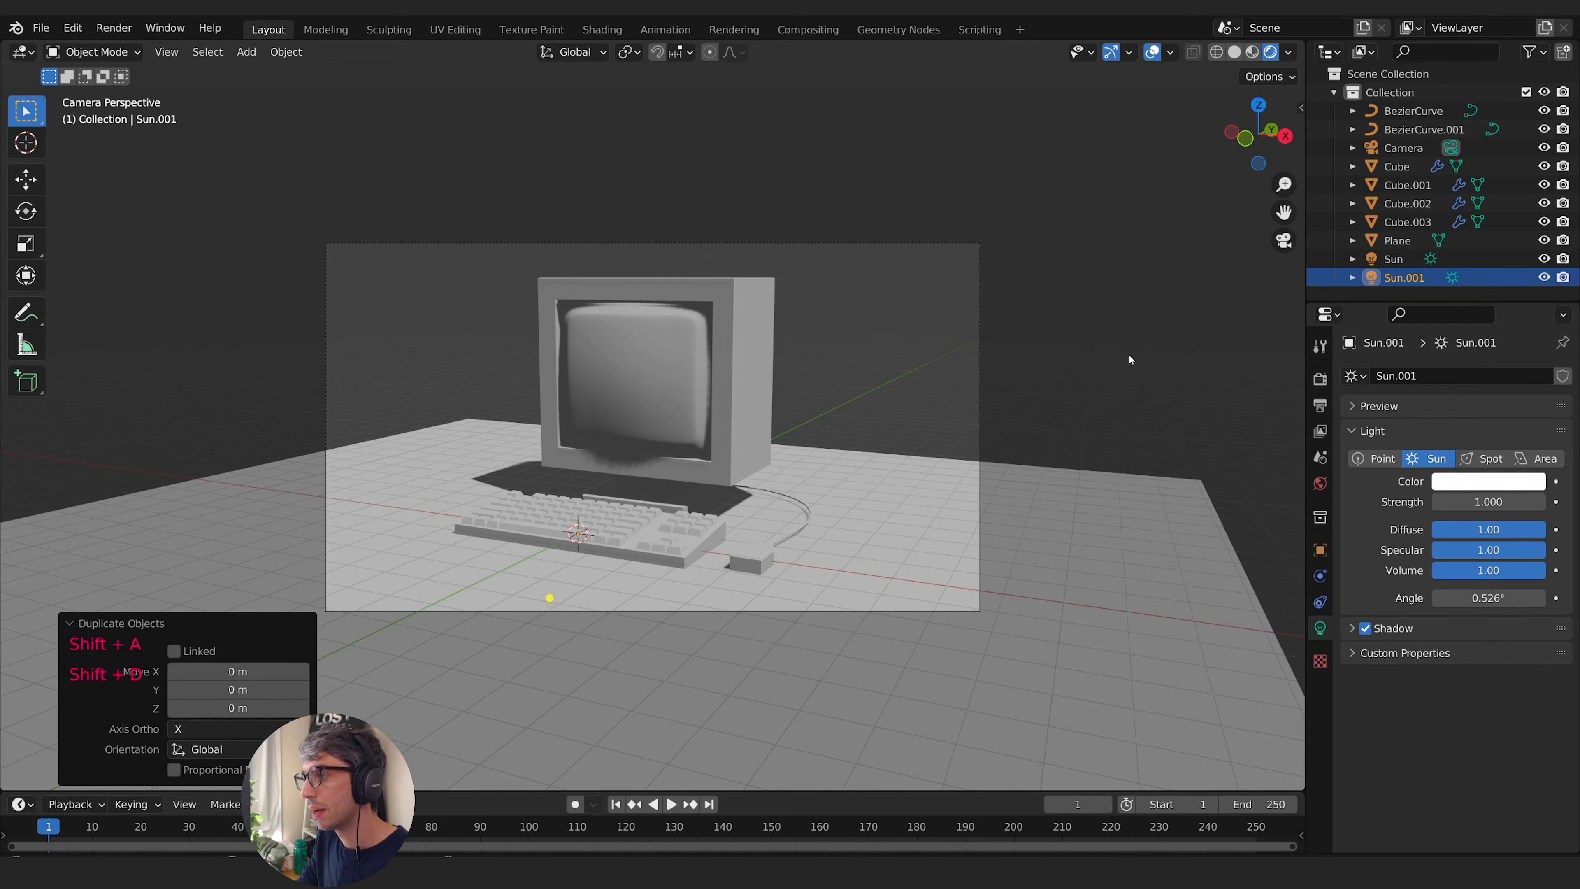
key(r)
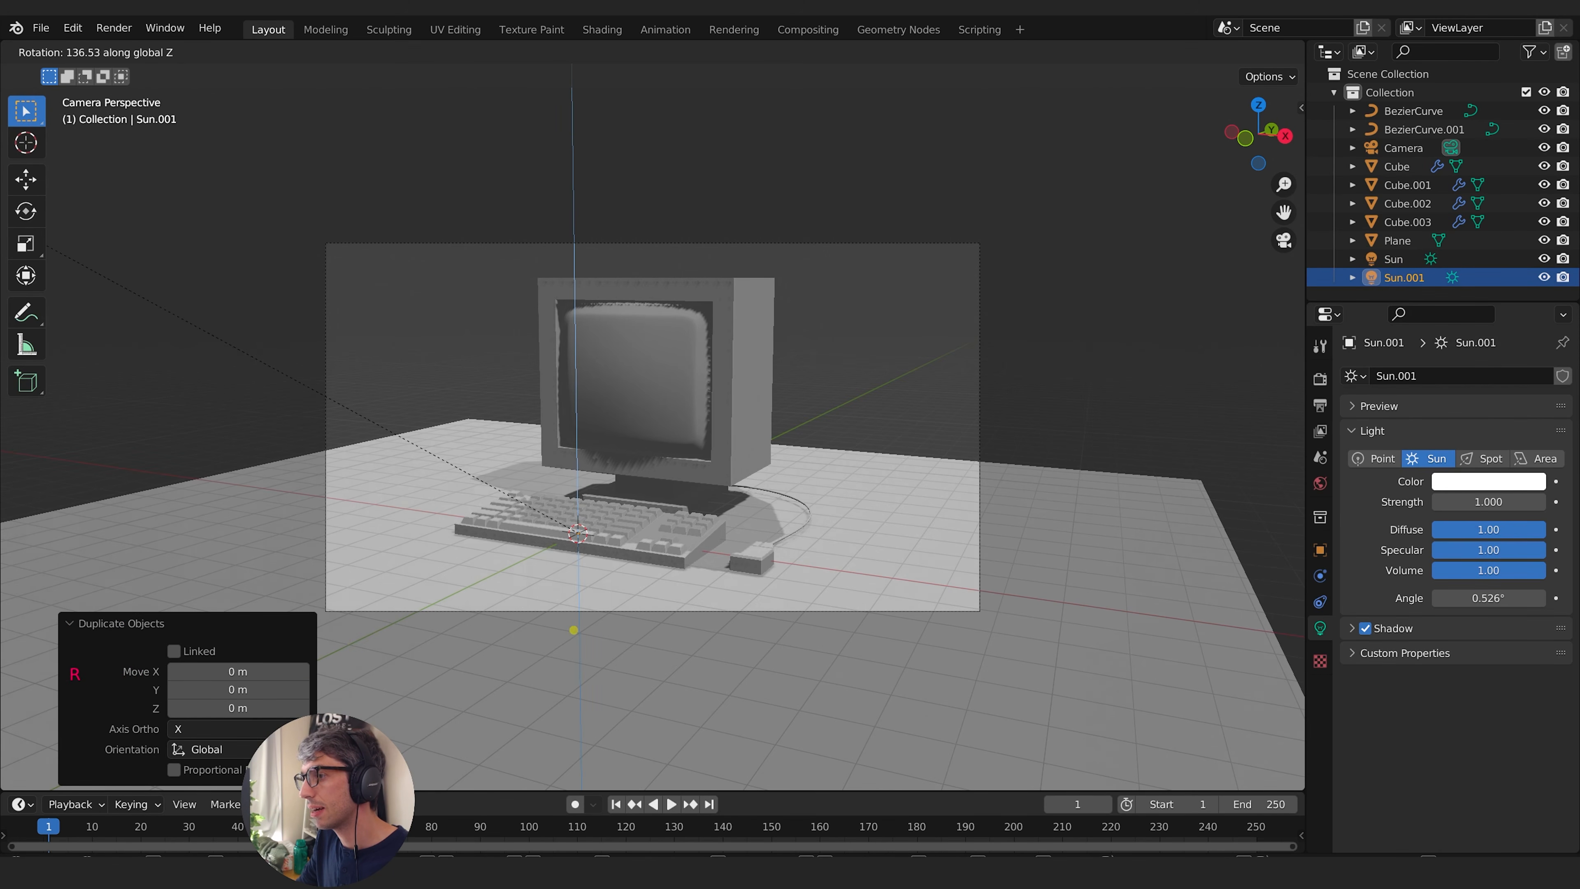
click(909, 491)
key(r)
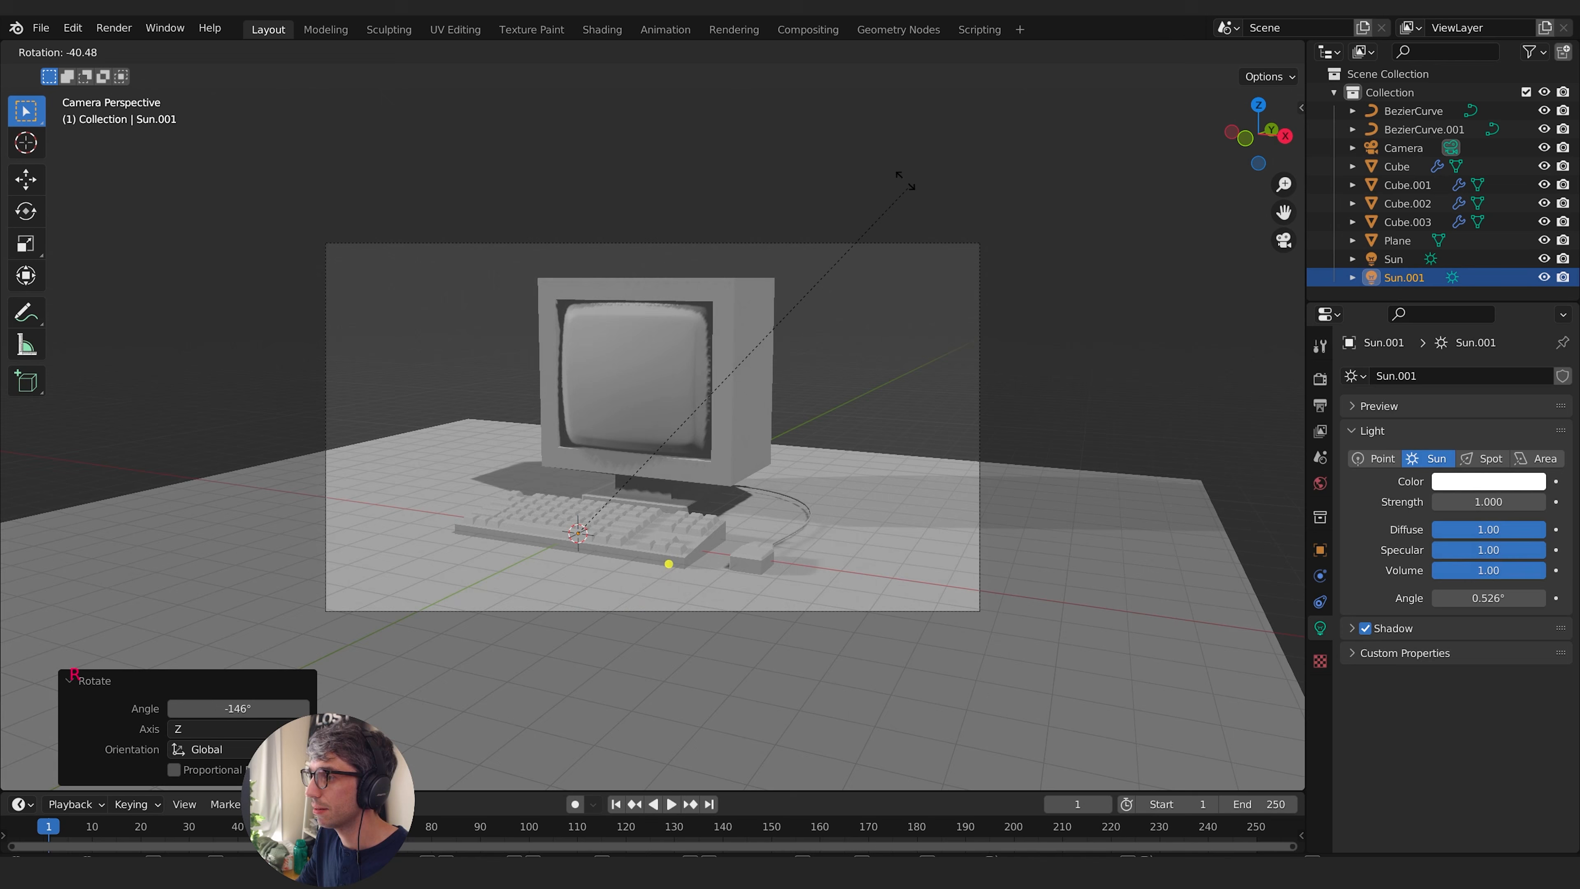
click(937, 194)
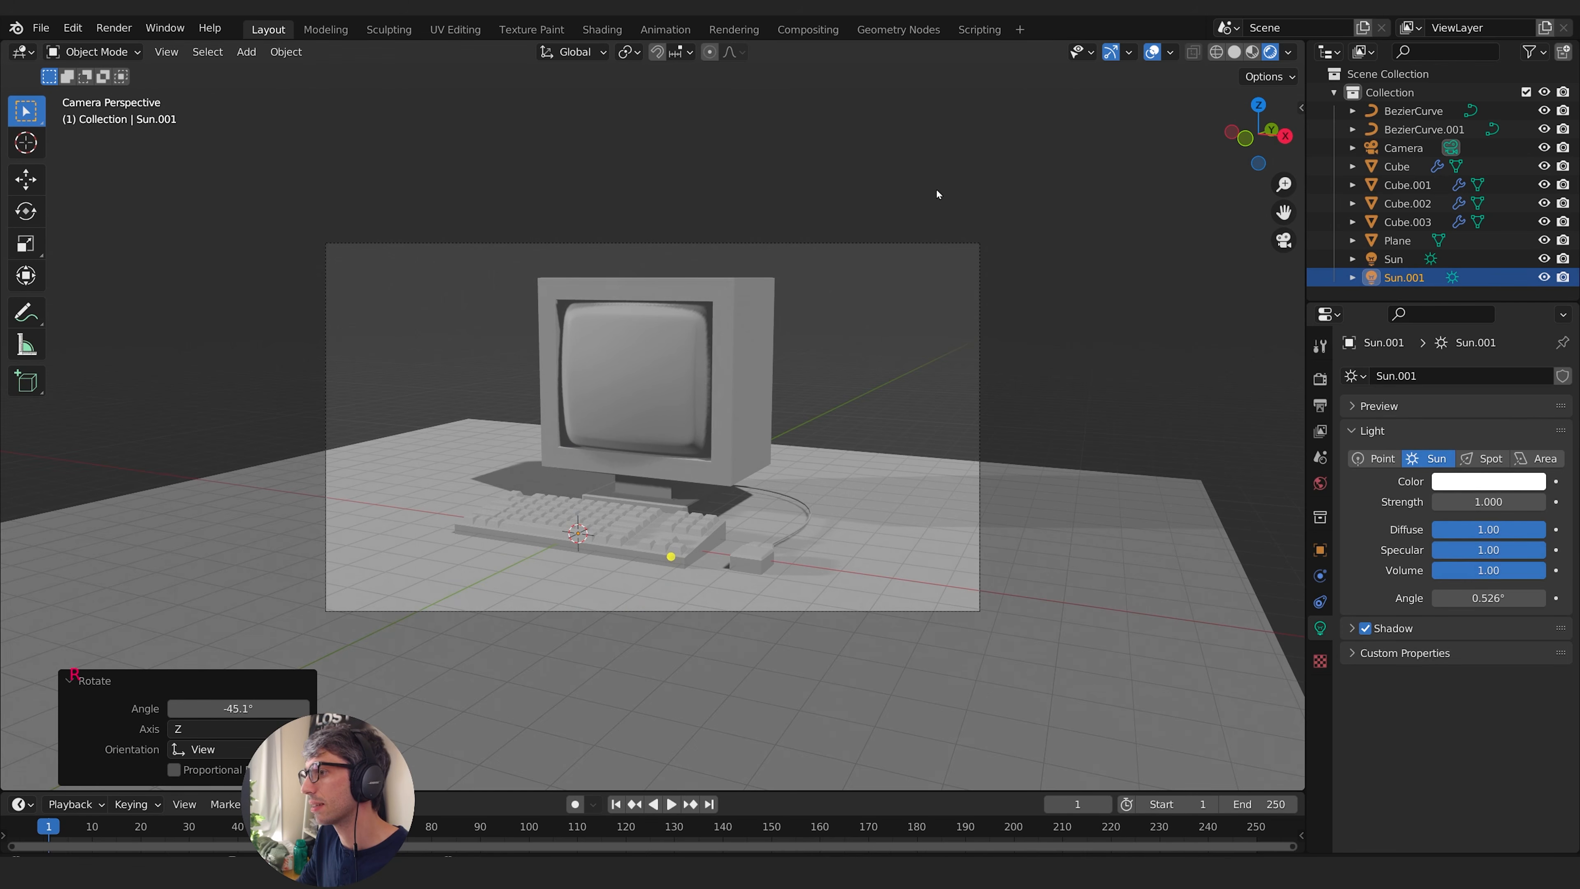
- Select the camera and set its viewport display passepartout to 1.000
click(1102, 360)
click(1404, 148)
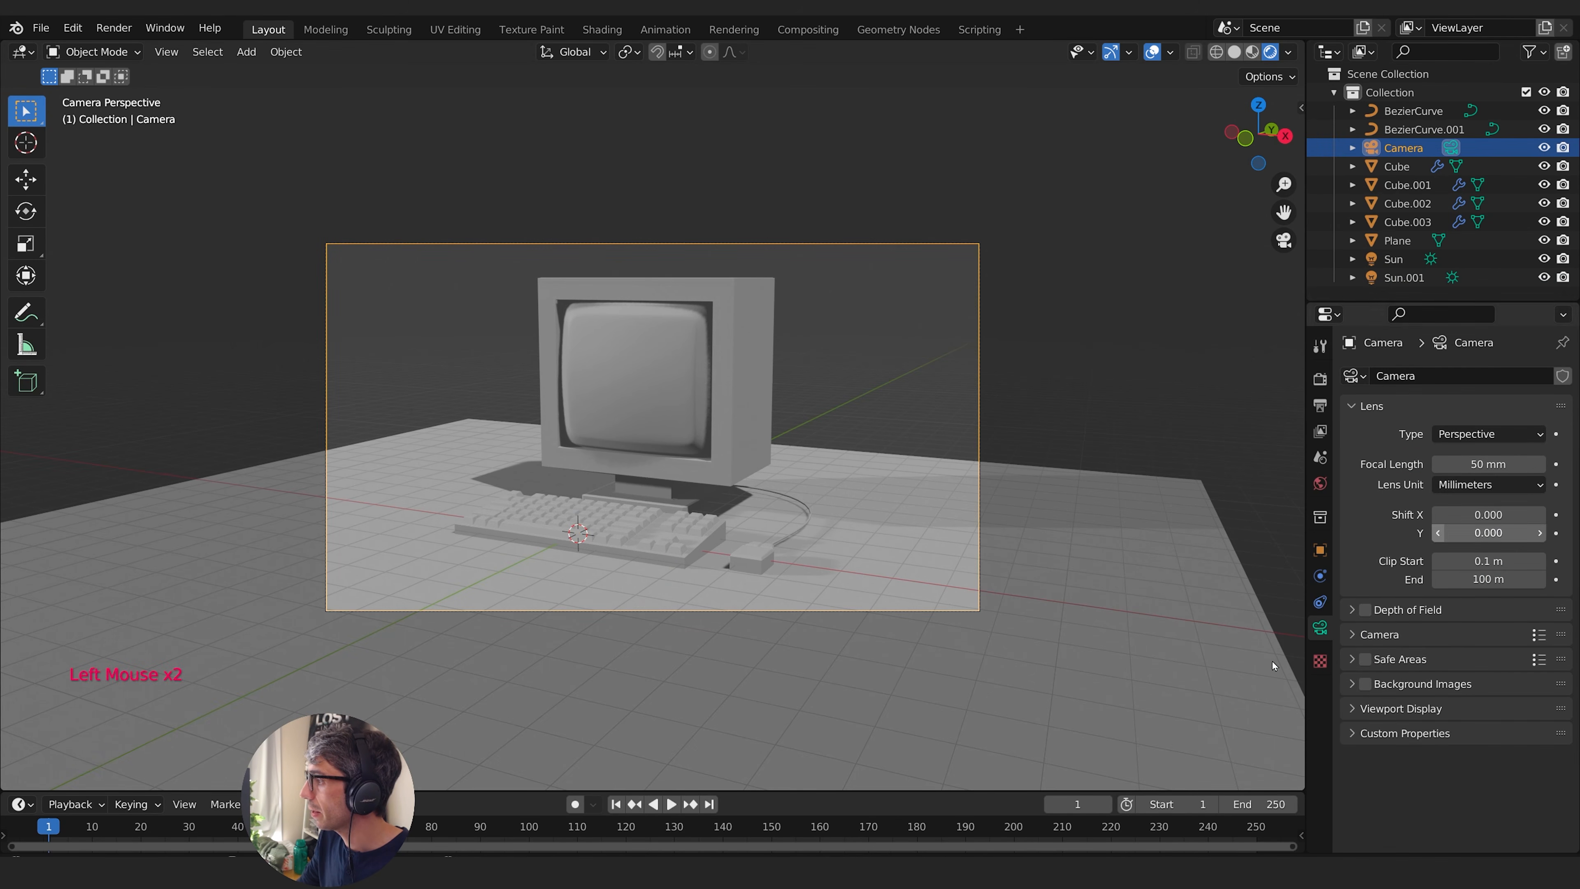
click(1367, 710)
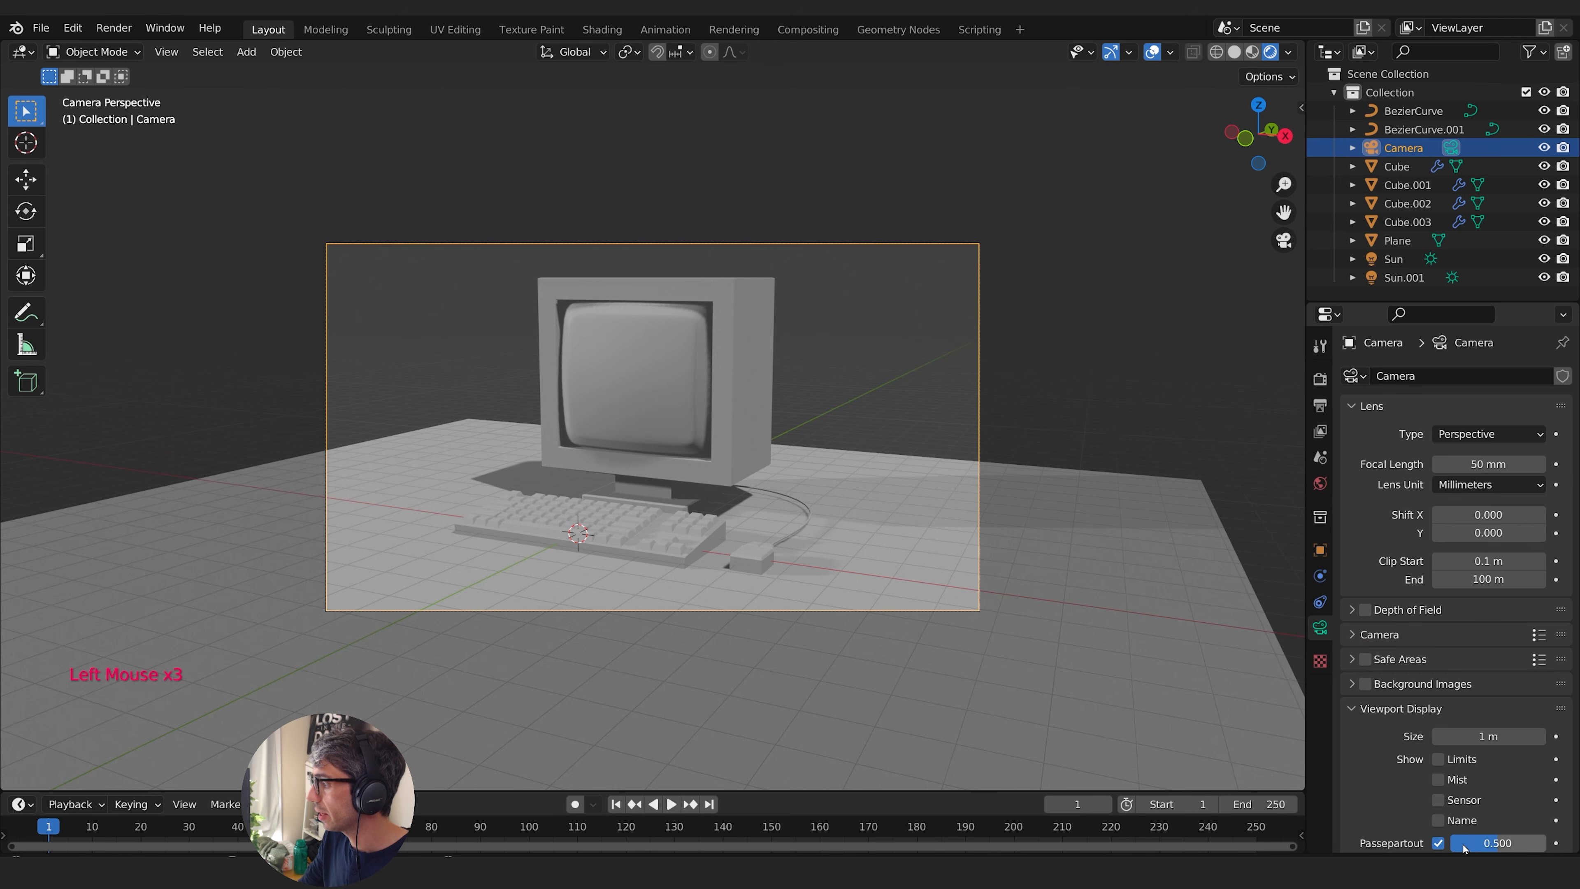
drag(1518, 843, 1568, 843)
scroll(1530, 798, down, 2)
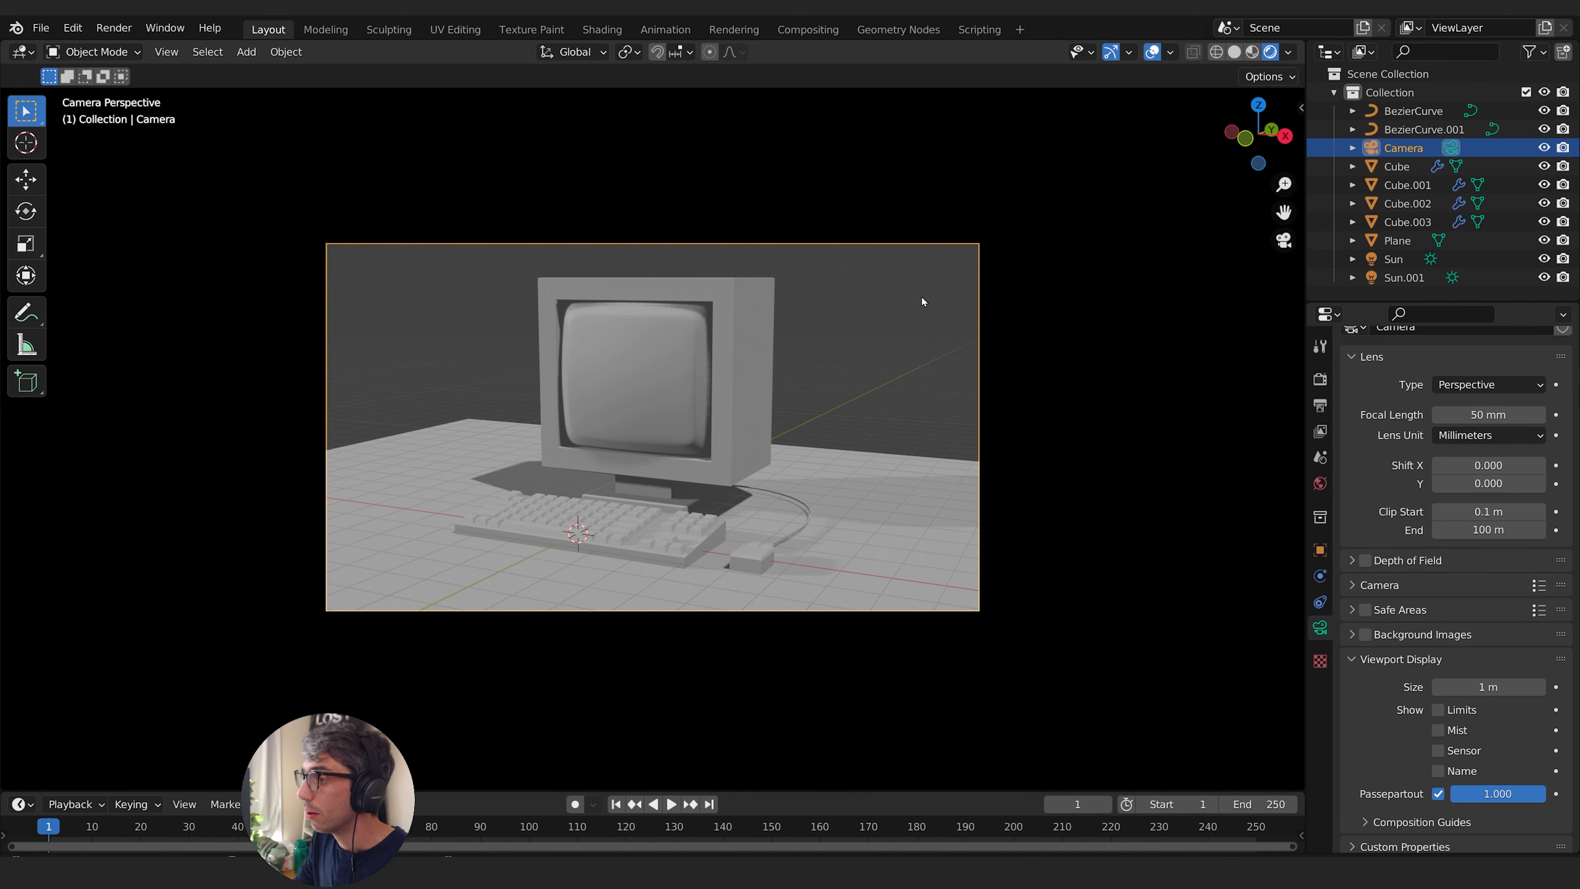
- Scale the ground plane along X by a factor of 2.042 and deselect it
click(952, 481)
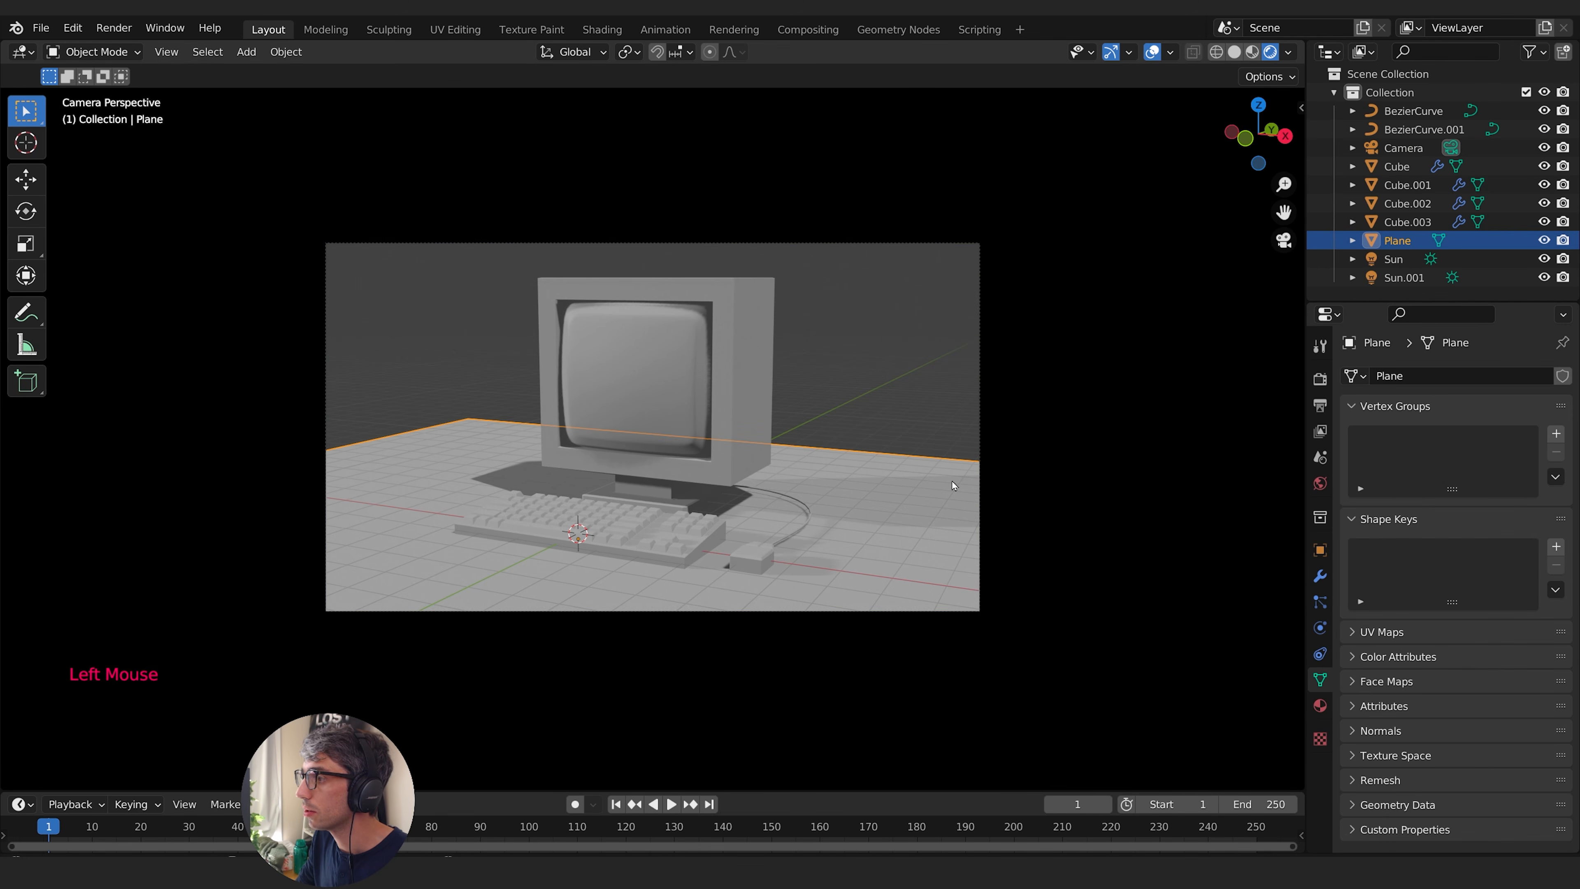
key(s)
key(x)
click(934, 470)
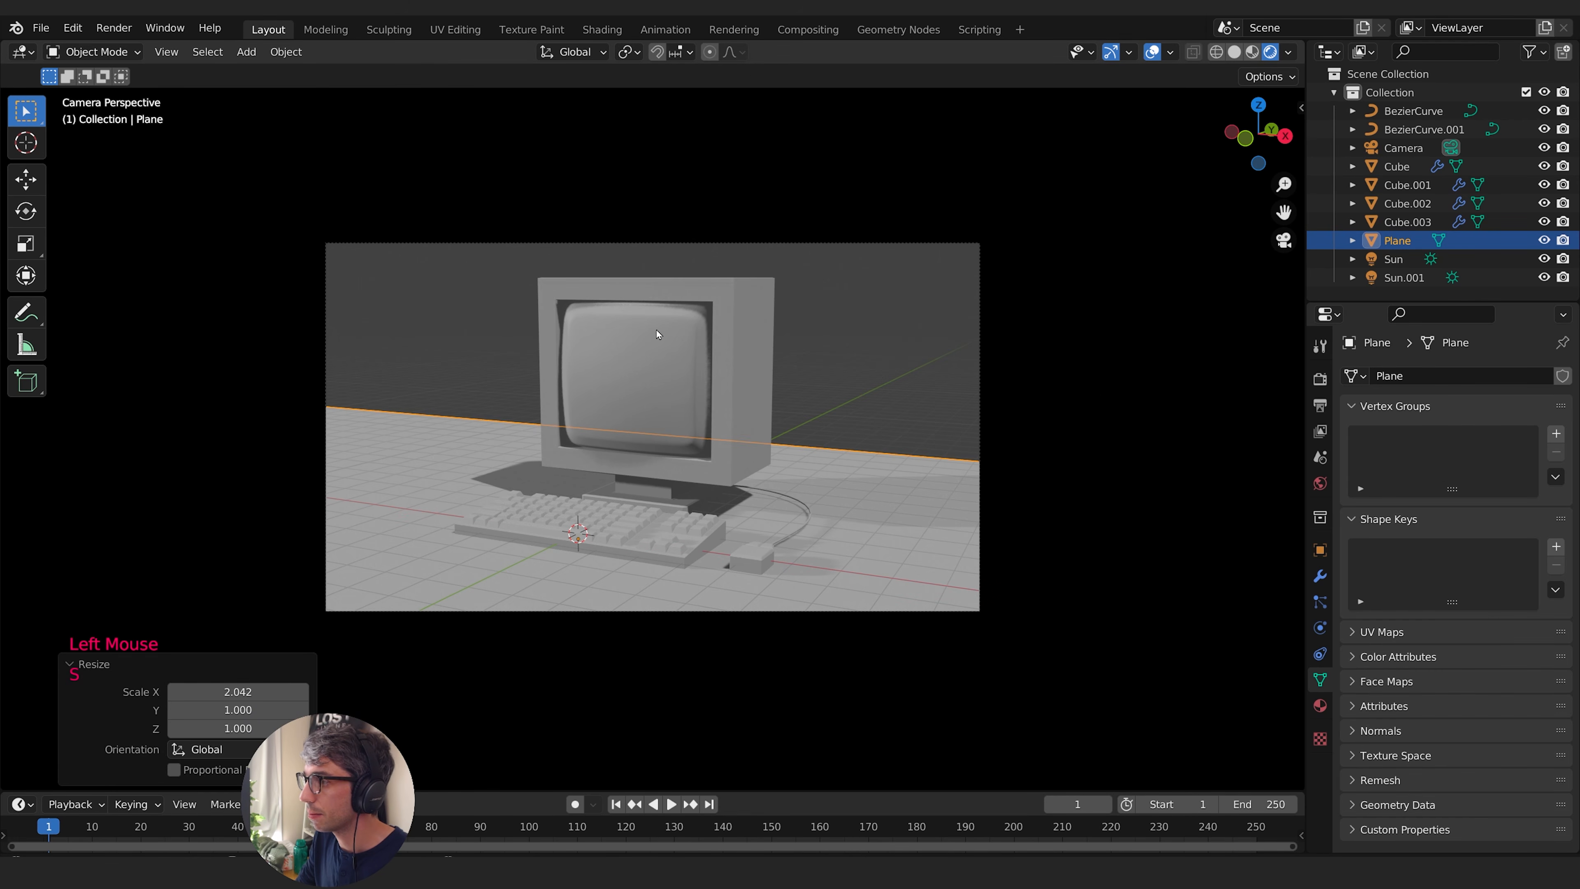
click(1080, 402)
- Lock the camera to the view and reframe the computer from a higher, more angled viewpoint
key(q)
click(732, 365)
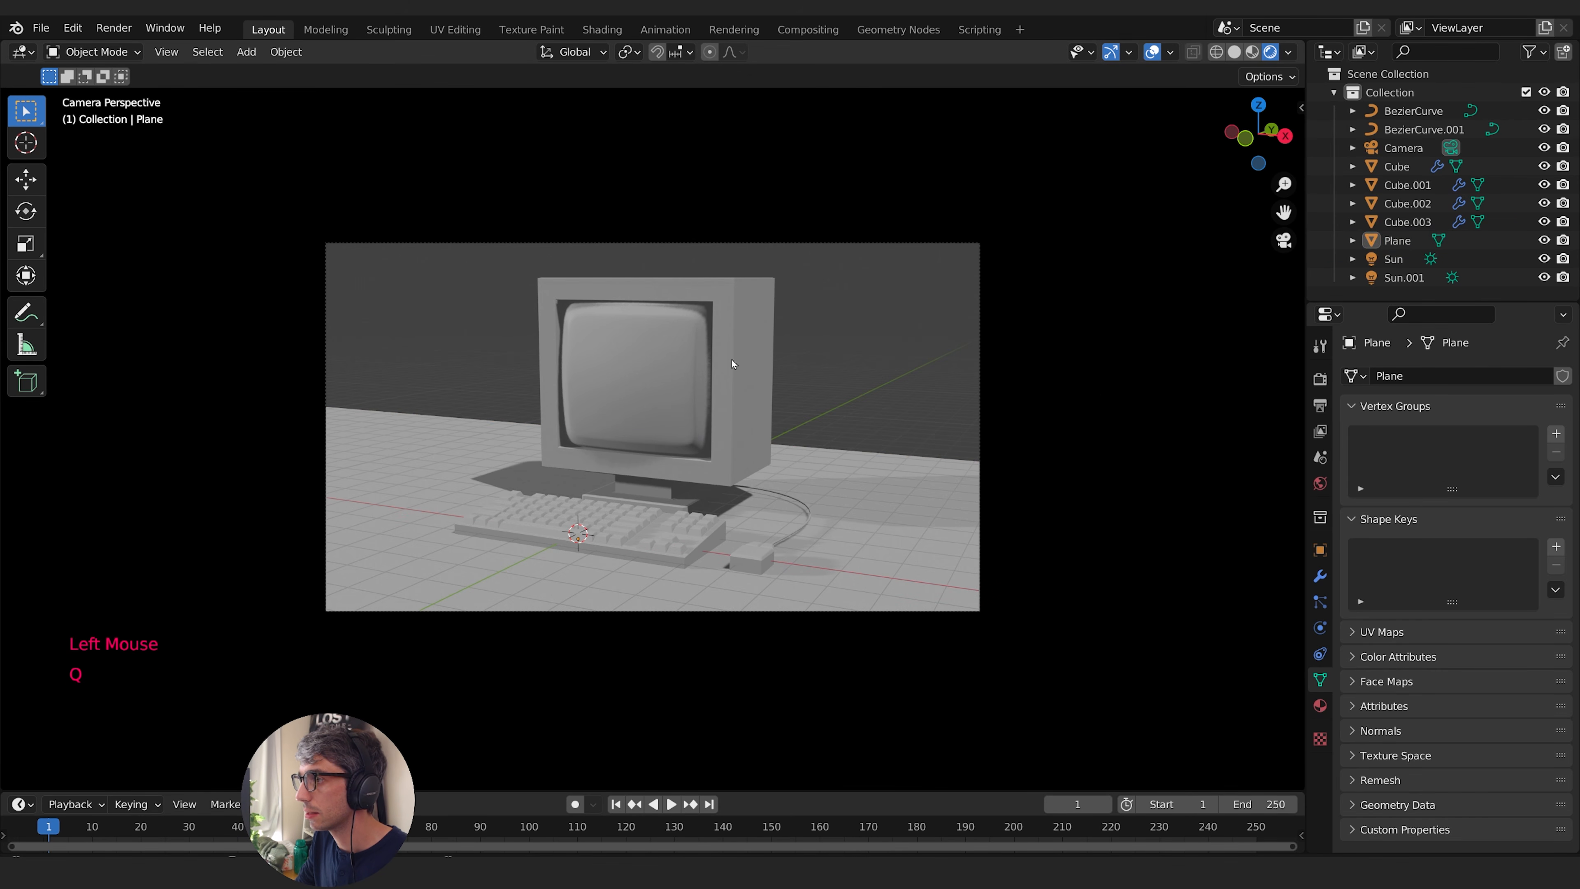
key(q)
click(733, 361)
shift+middle_drag(846, 360, 859, 369)
scroll(853, 369, up, 1)
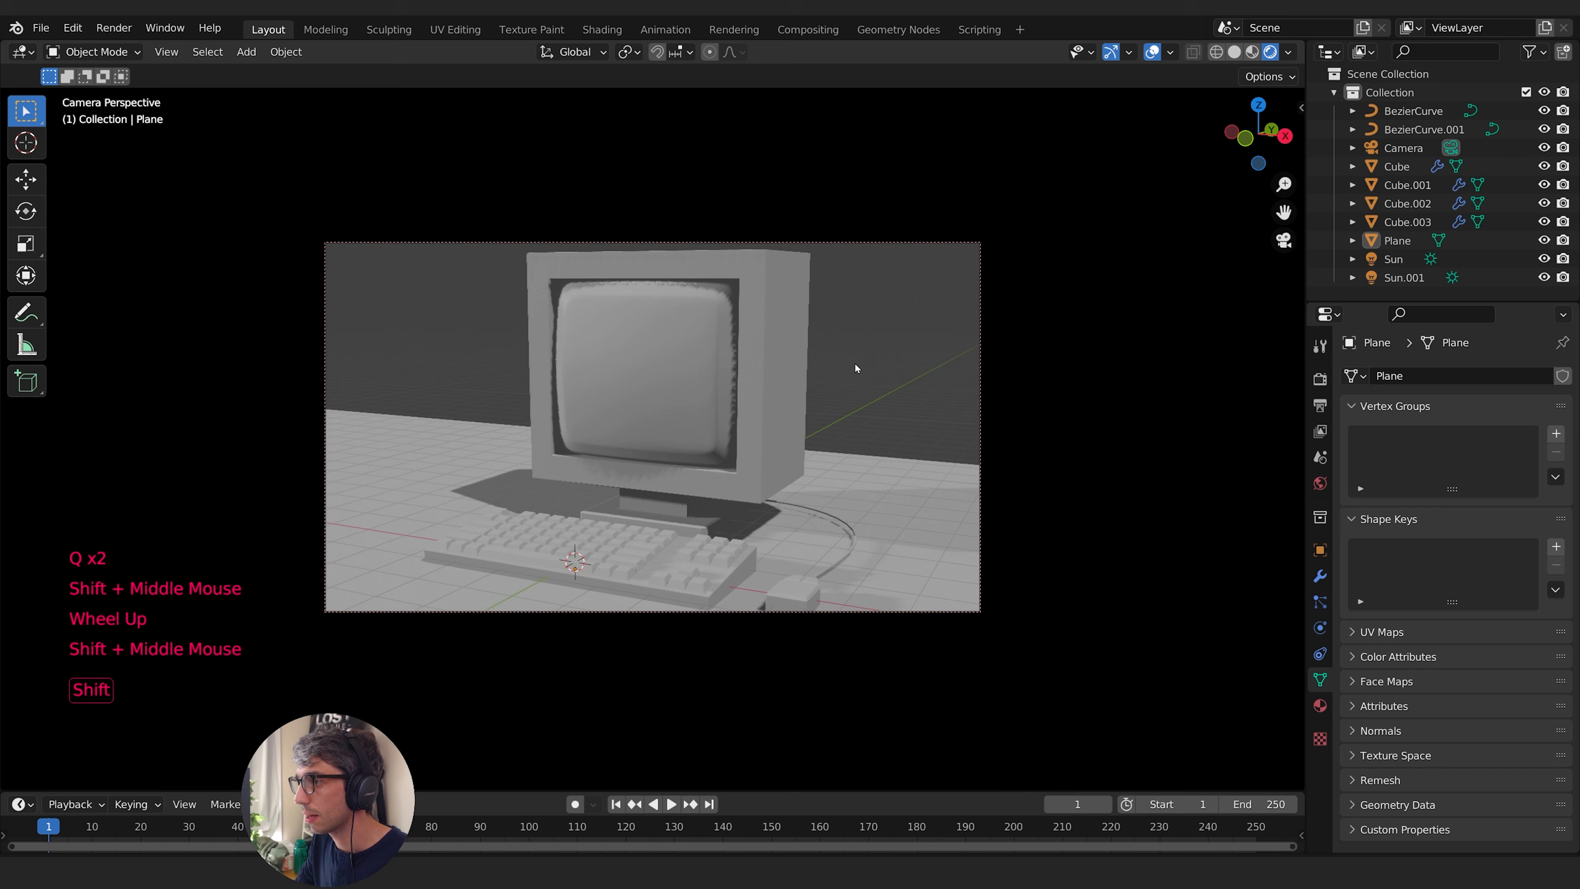
scroll(855, 367, down, 1)
middle_drag(858, 369, 851, 376)
middle_drag(851, 375, 847, 392)
scroll(846, 383, down, 1)
scroll(847, 392, up, 1)
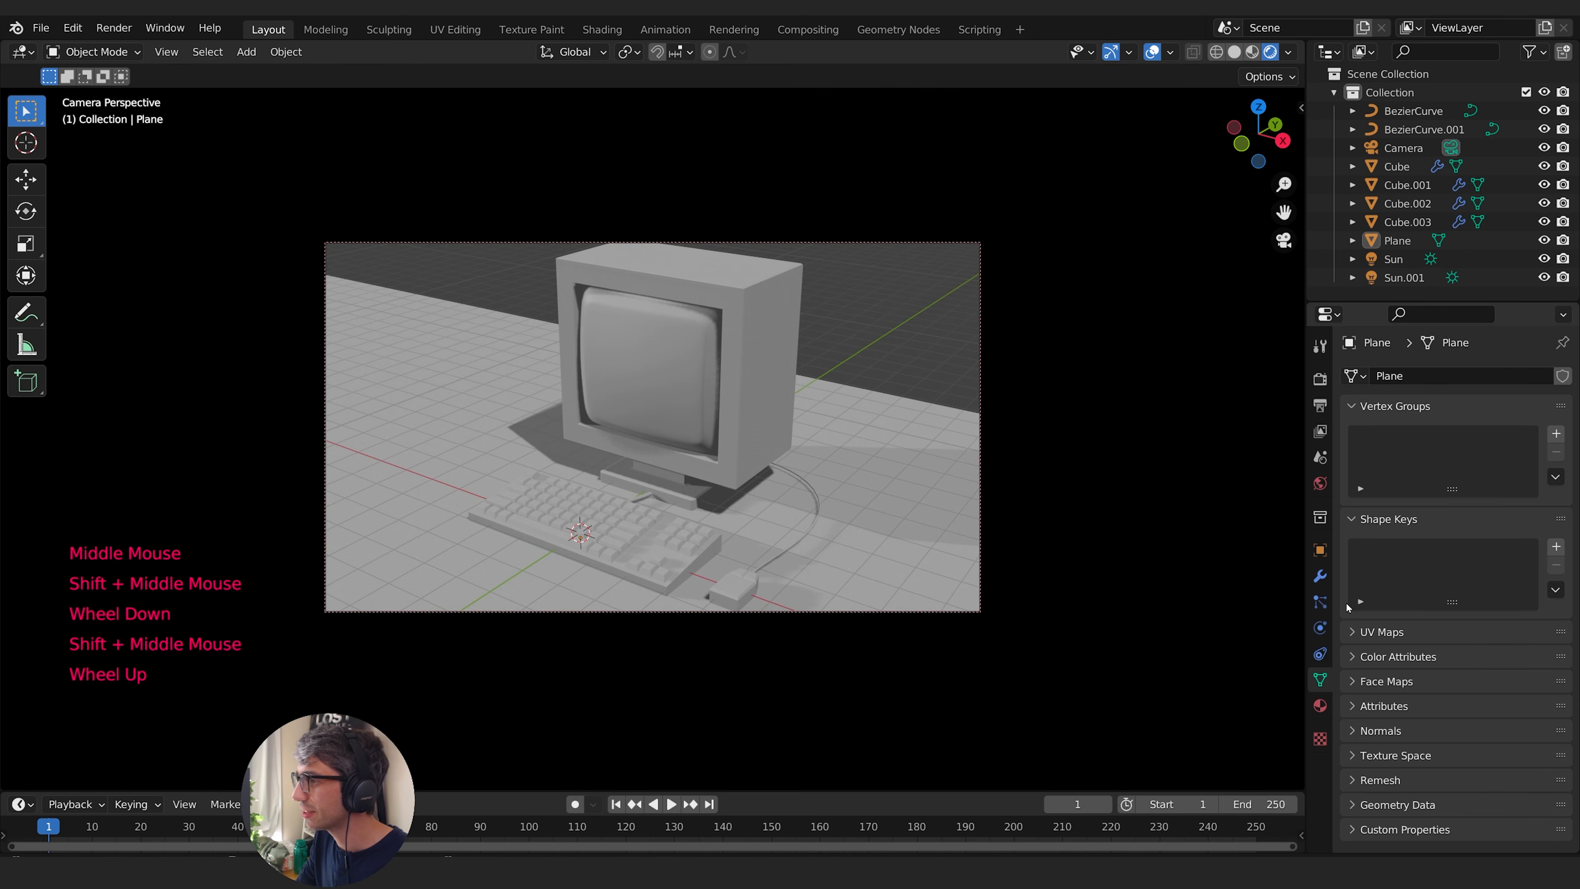
- Select the camera and change its lens type to Orthographic
click(980, 610)
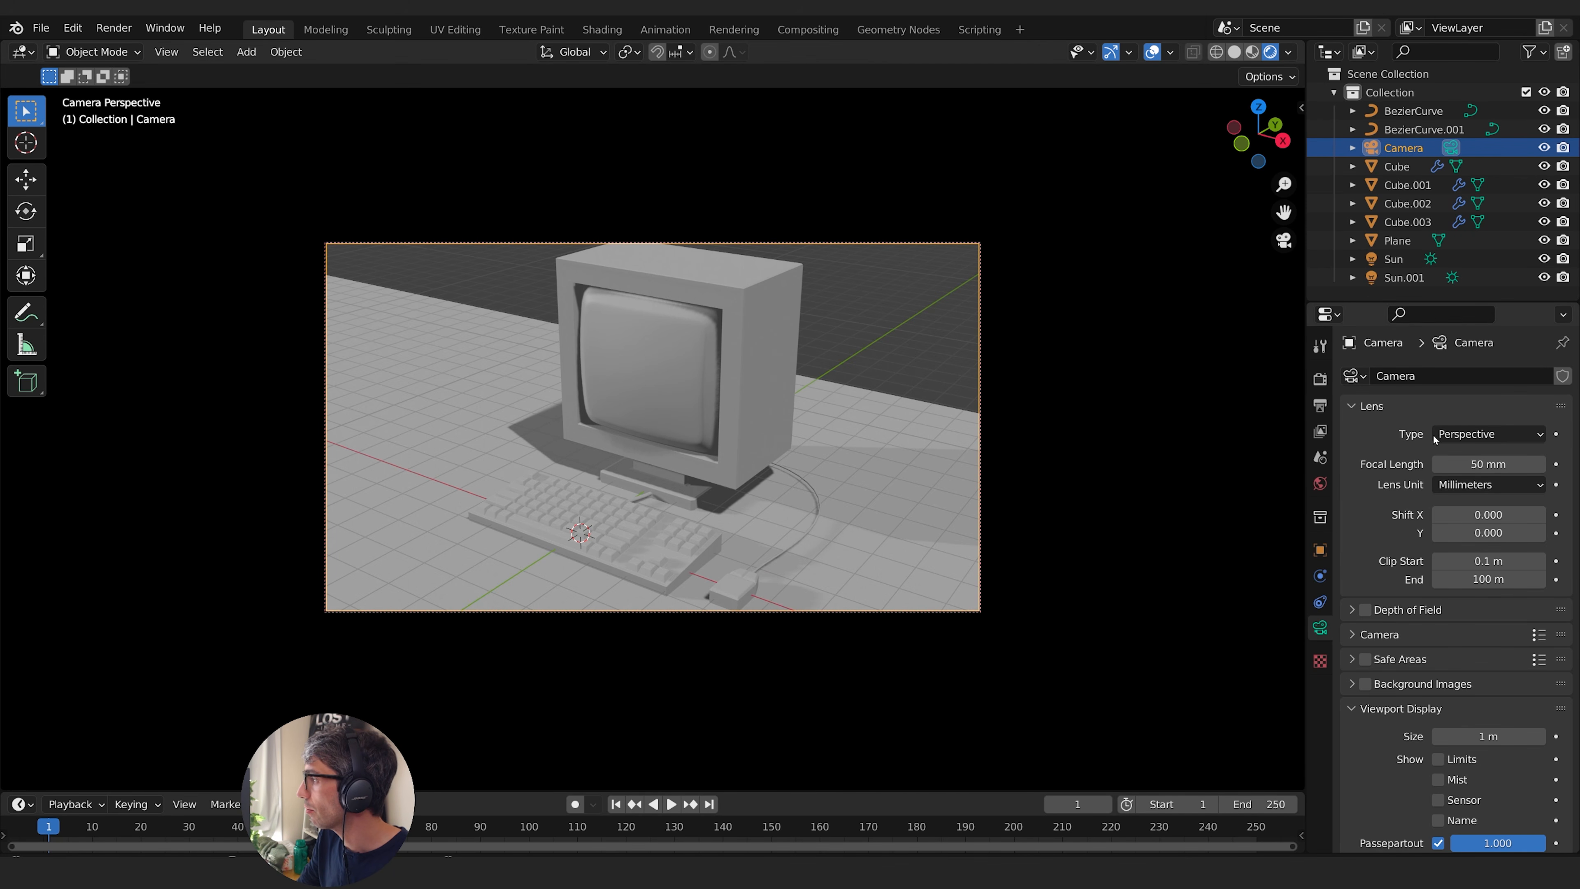
click(1471, 434)
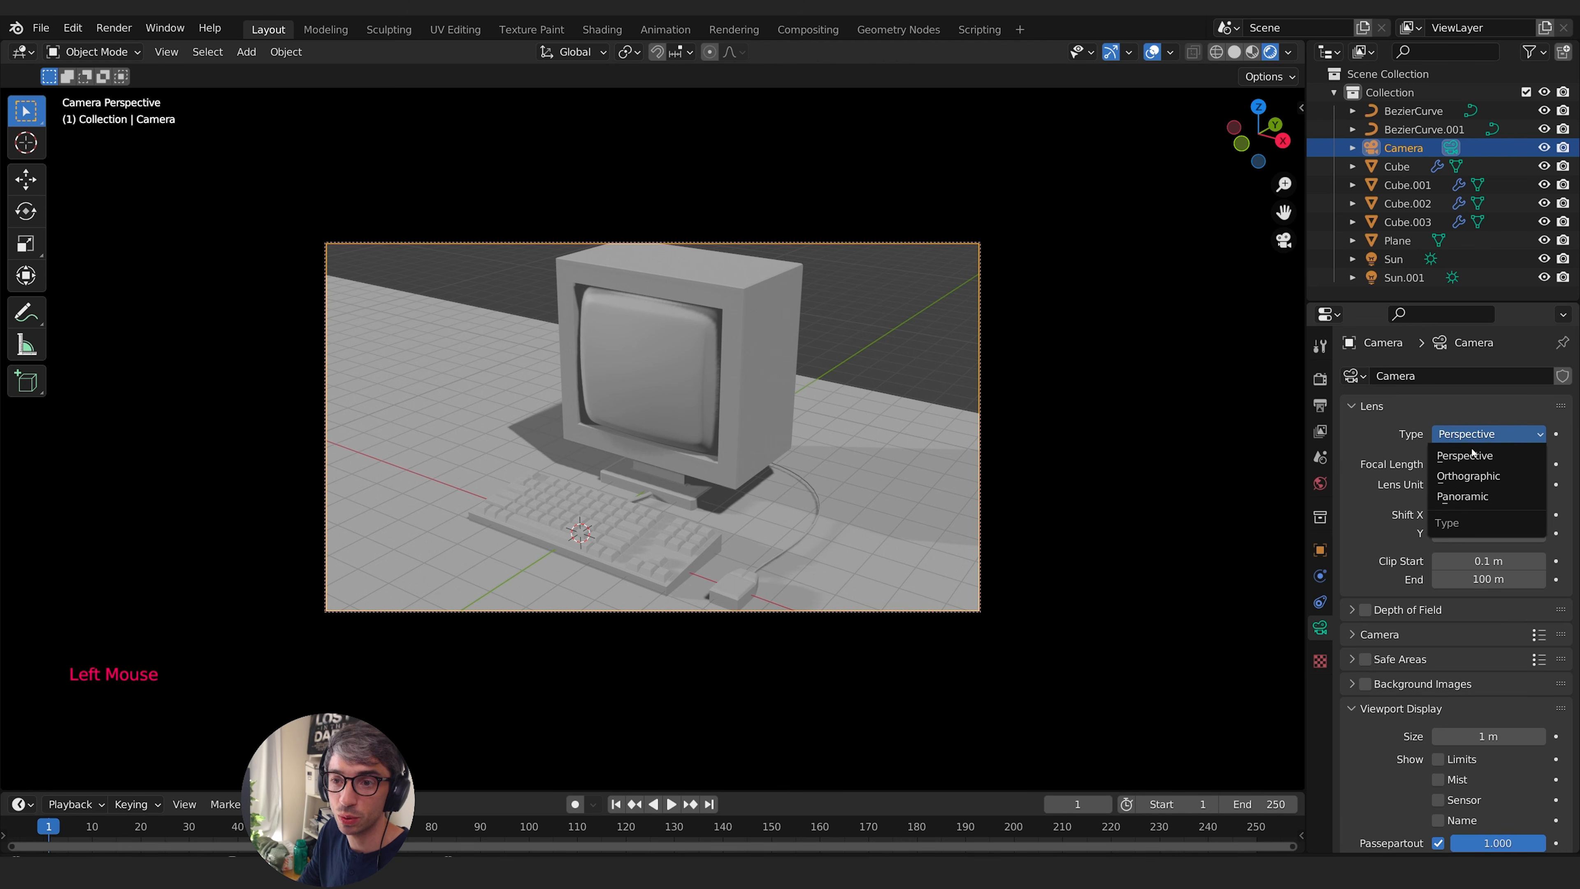
click(1472, 480)
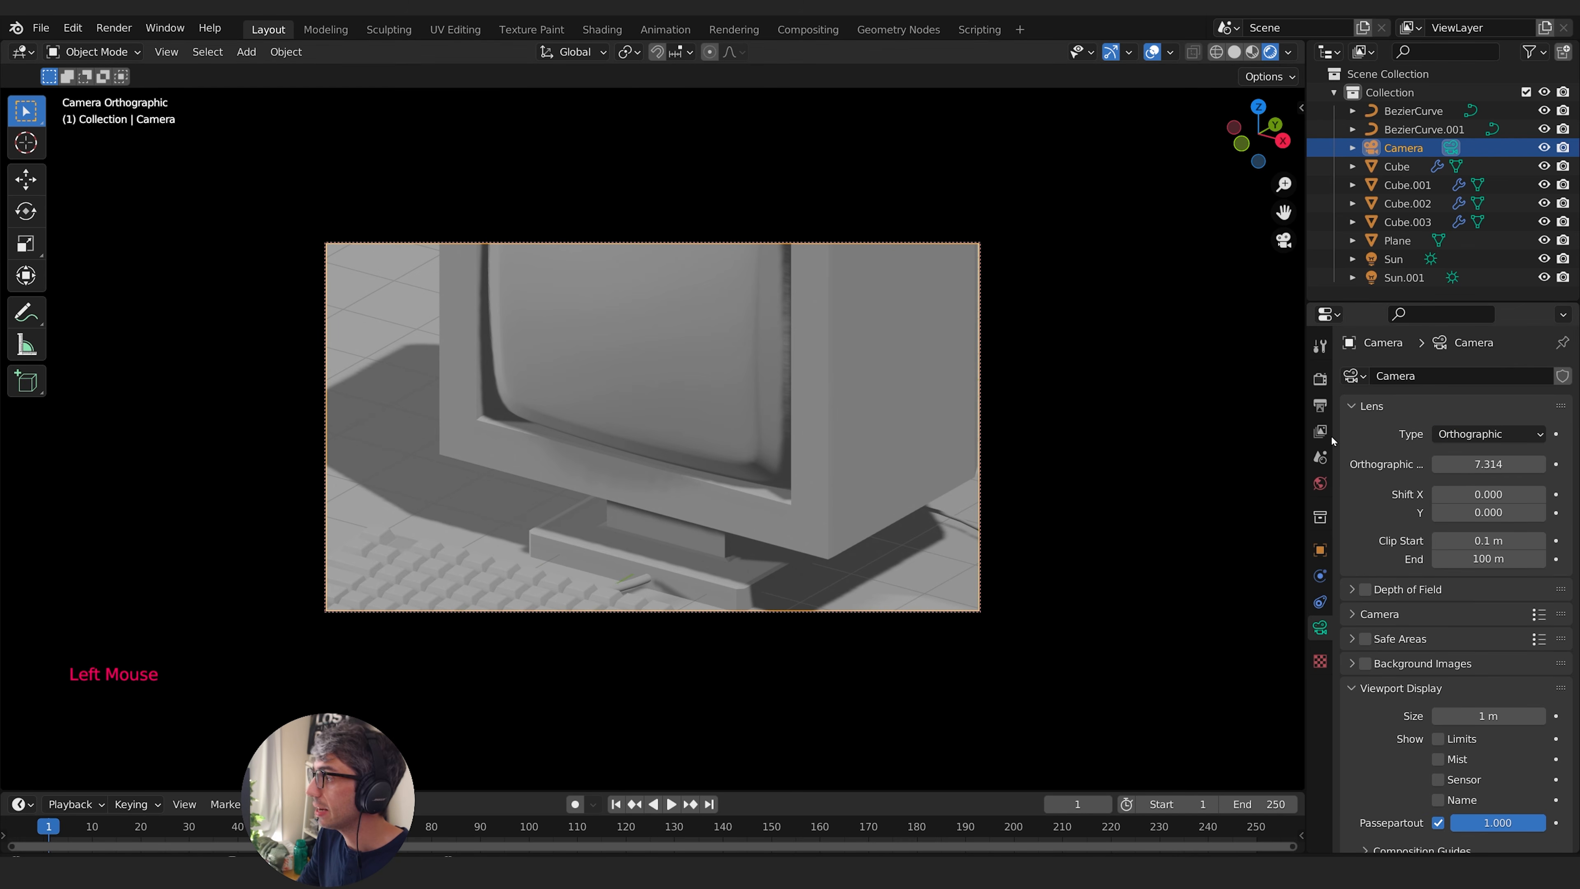
- Set the camera's orthographic scale to 17.114 and center the computer in the frame
scroll(604, 448, down, 2)
scroll(604, 448, up, 2)
scroll(607, 451, down, 2)
scroll(609, 452, up, 1)
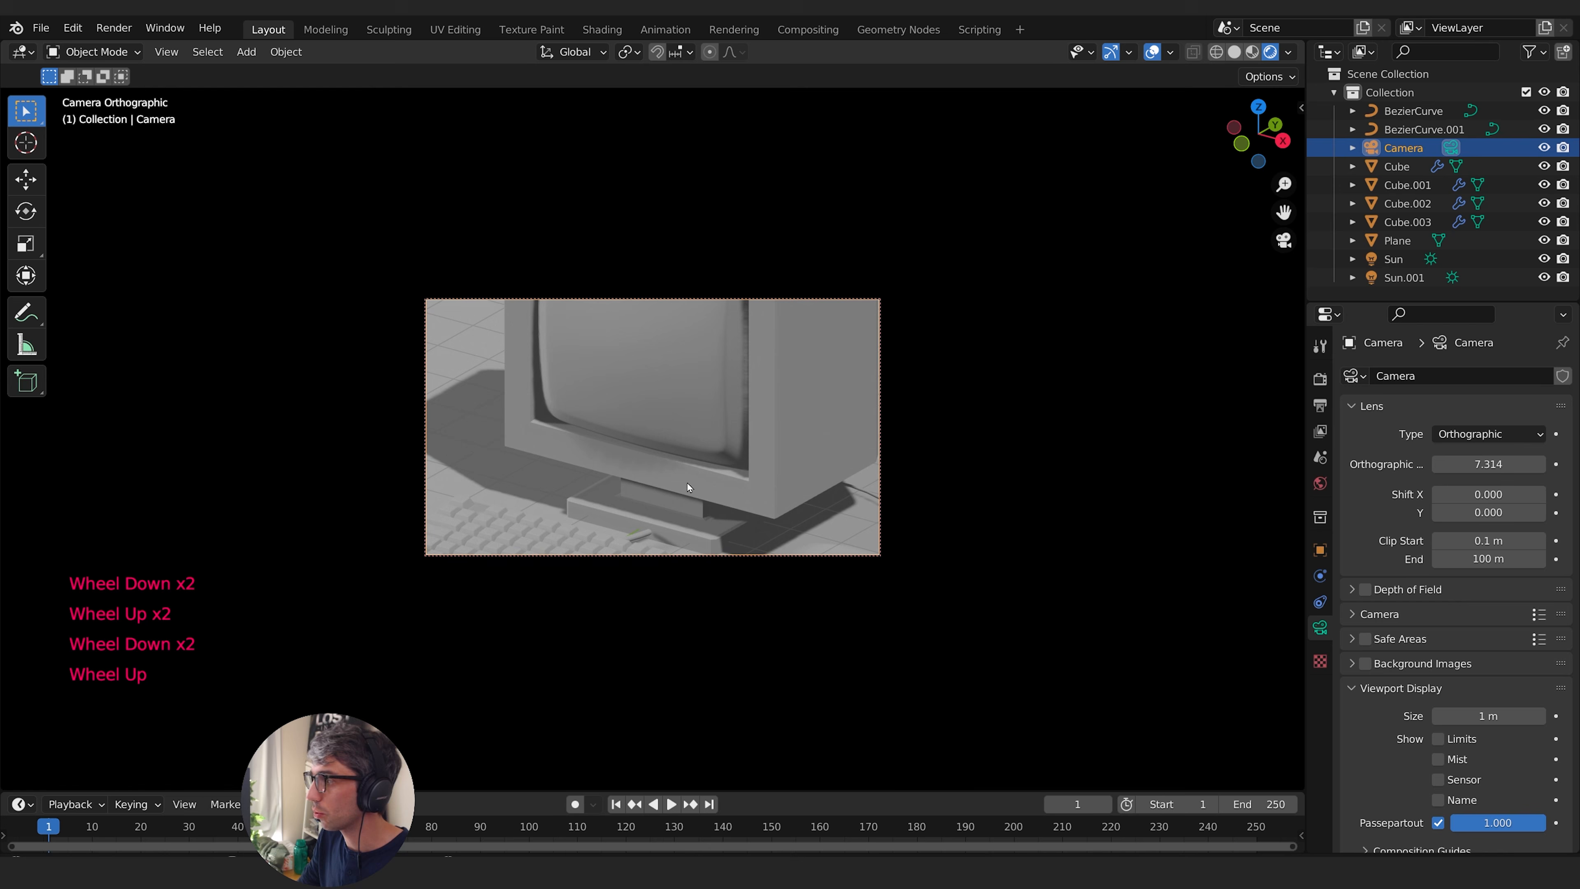
drag(1500, 464, 1560, 464)
shift+middle_drag(733, 329, 716, 361)
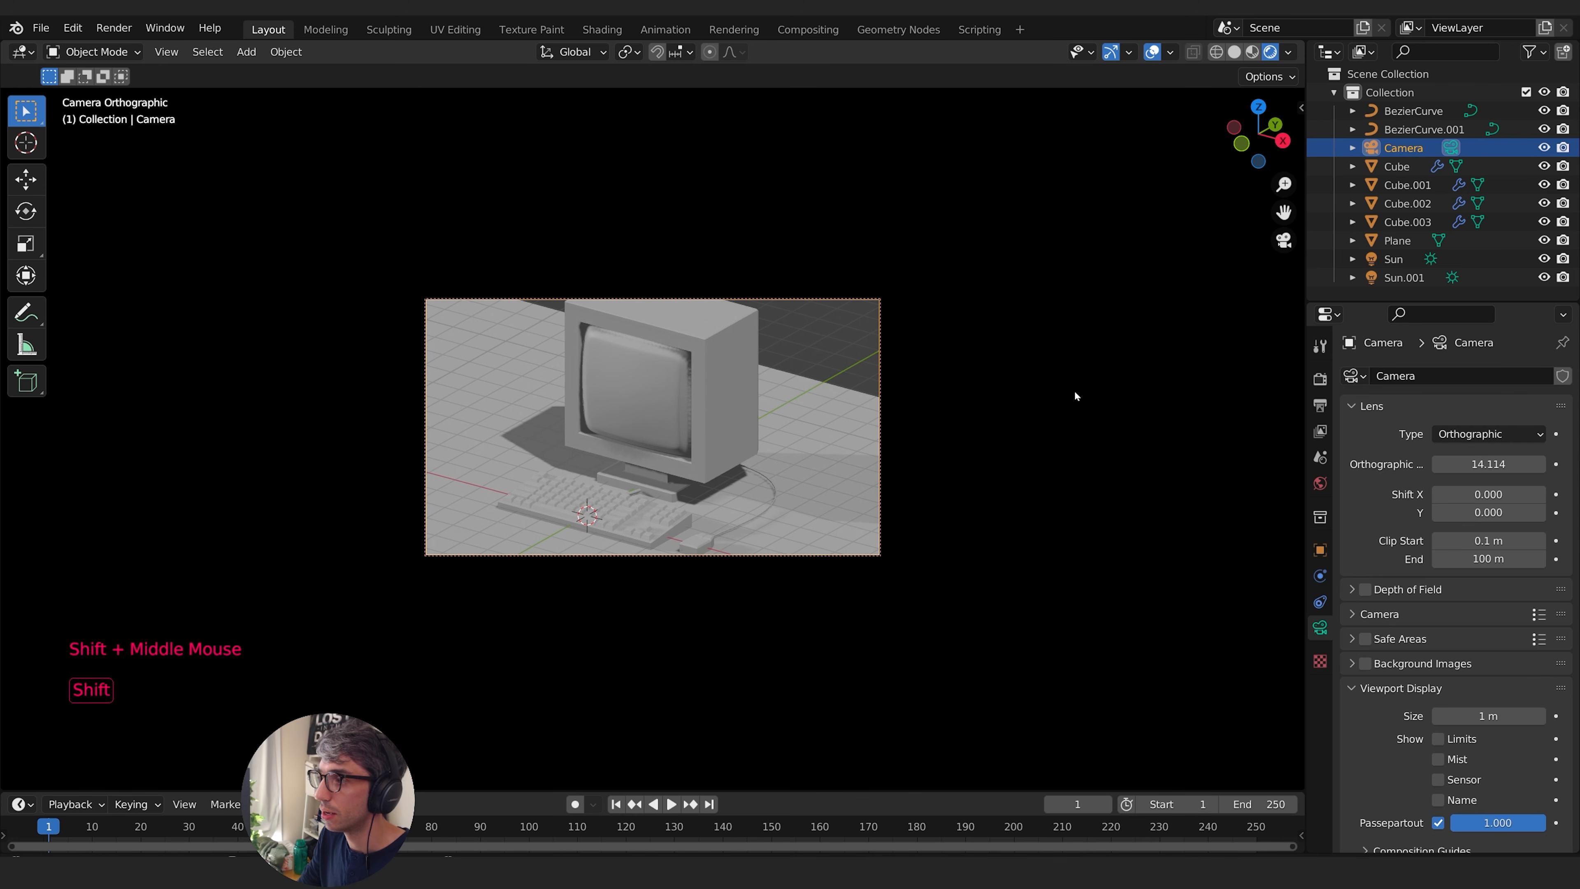
mouse_move(1489, 463)
mouse_down()
mouse_move(1523, 464)
mouse_move(1506, 464)
mouse_up()
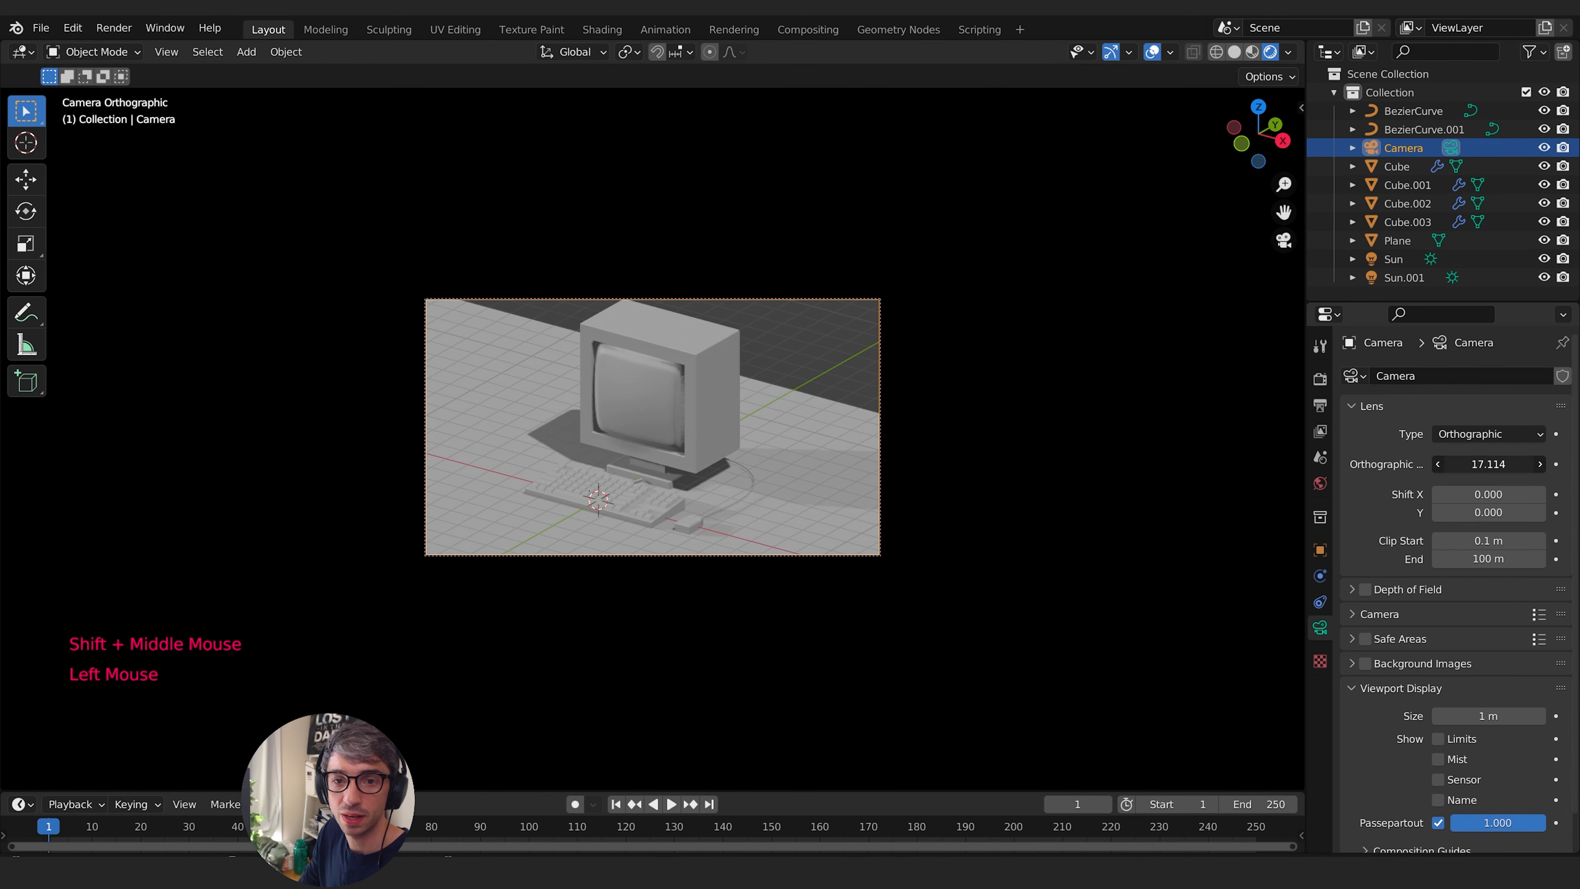
shift+middle_drag(726, 363, 735, 370)
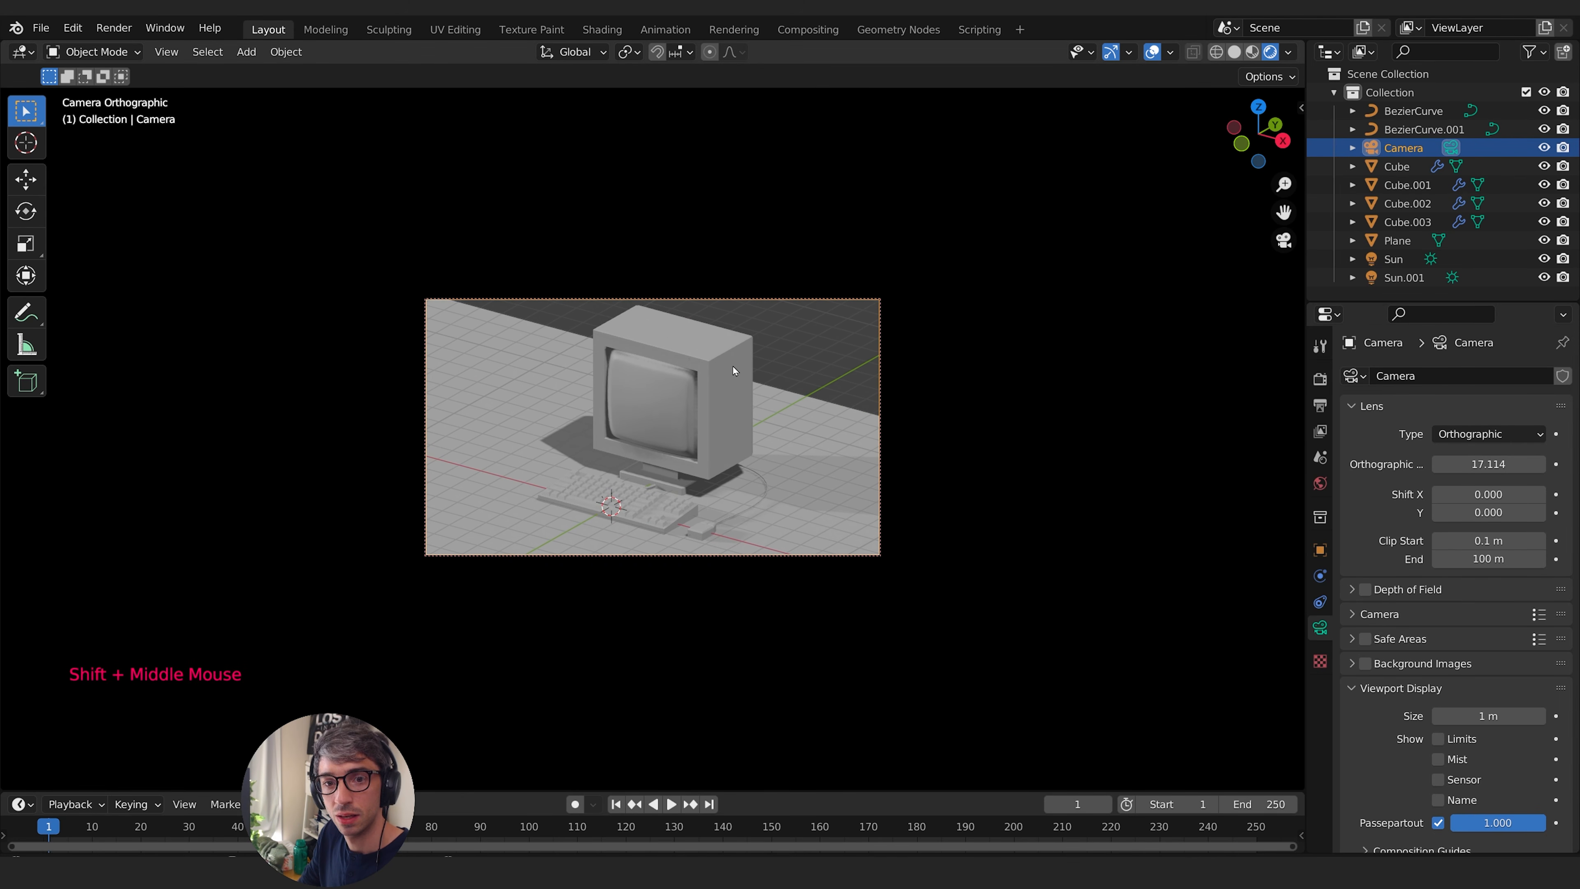
- Scale the ground plane along Y by a factor of 2.385
click(878, 463)
key(s)
key(y)
click(1050, 351)
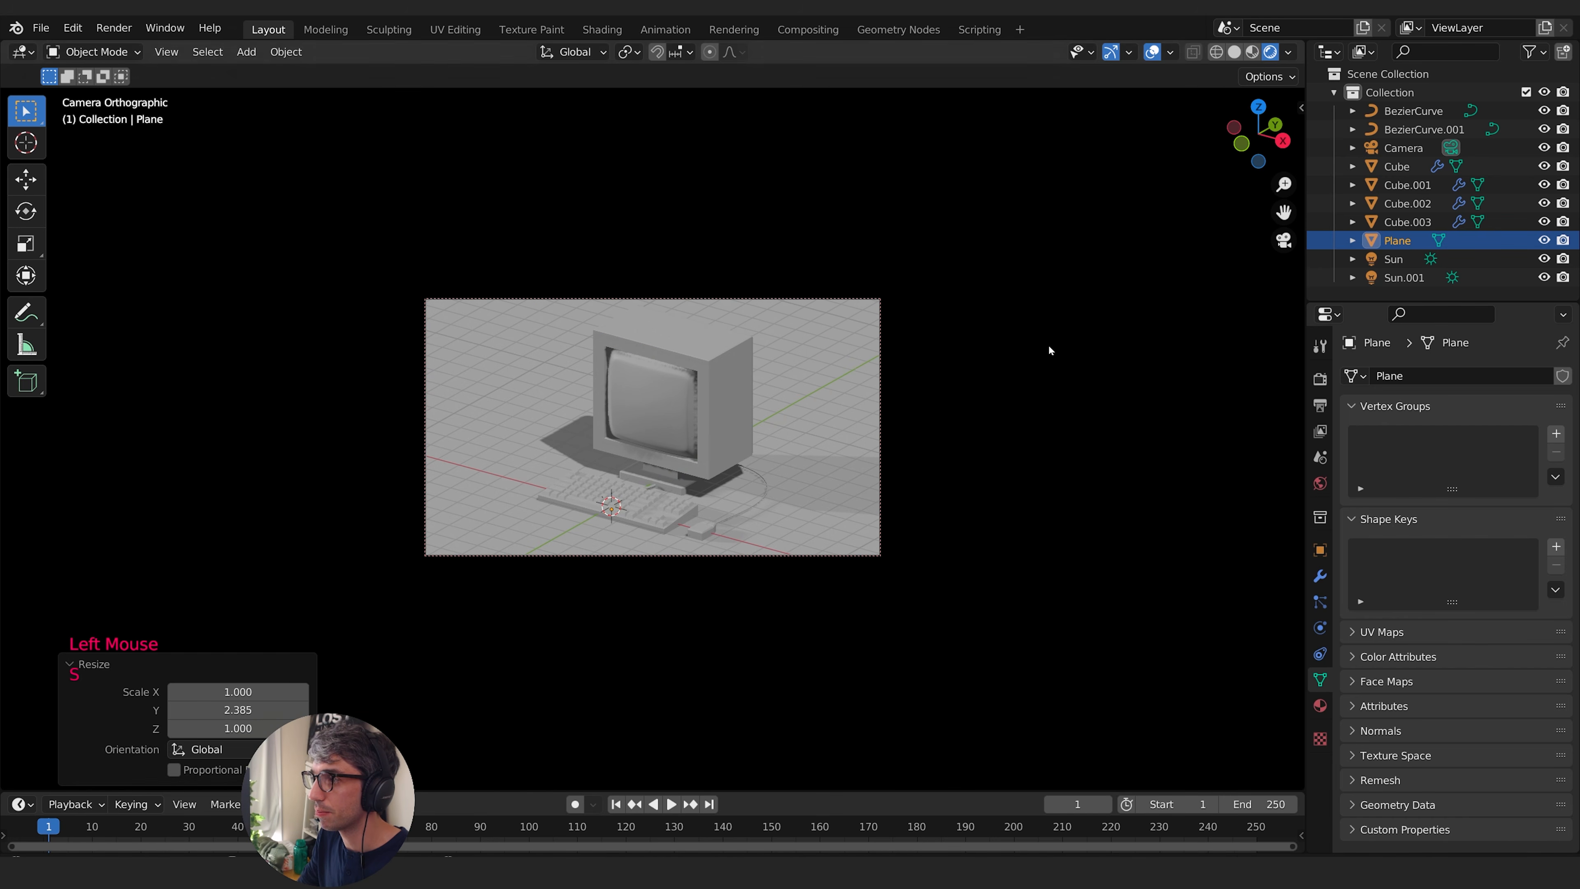
- Hide the viewport overlays and gizmos, and unlock the camera from the view
click(1154, 53)
click(1112, 52)
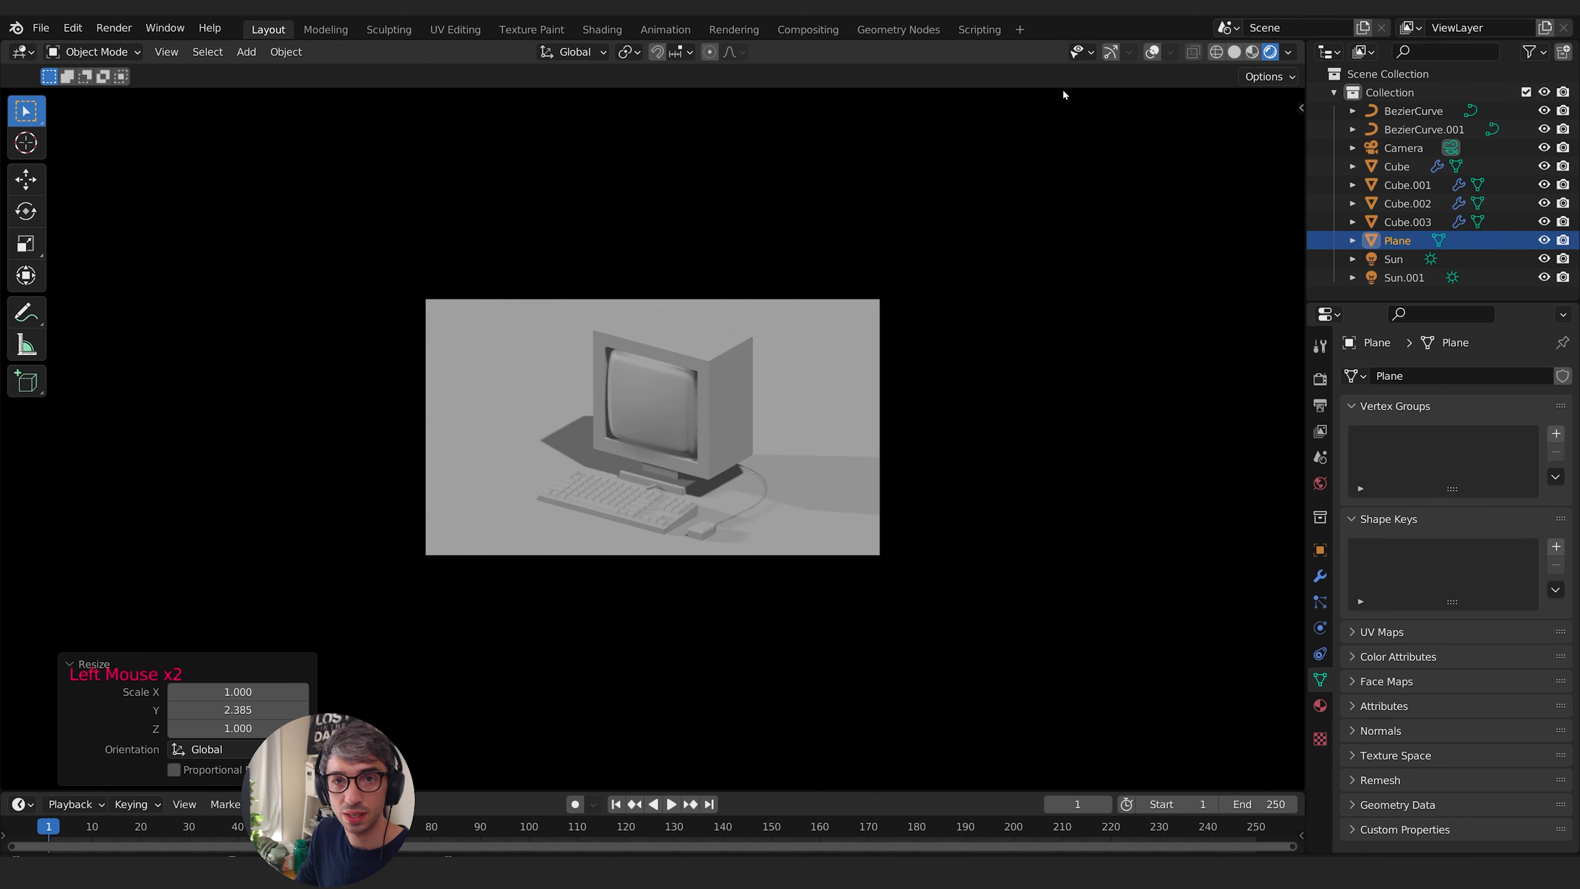
key(q)
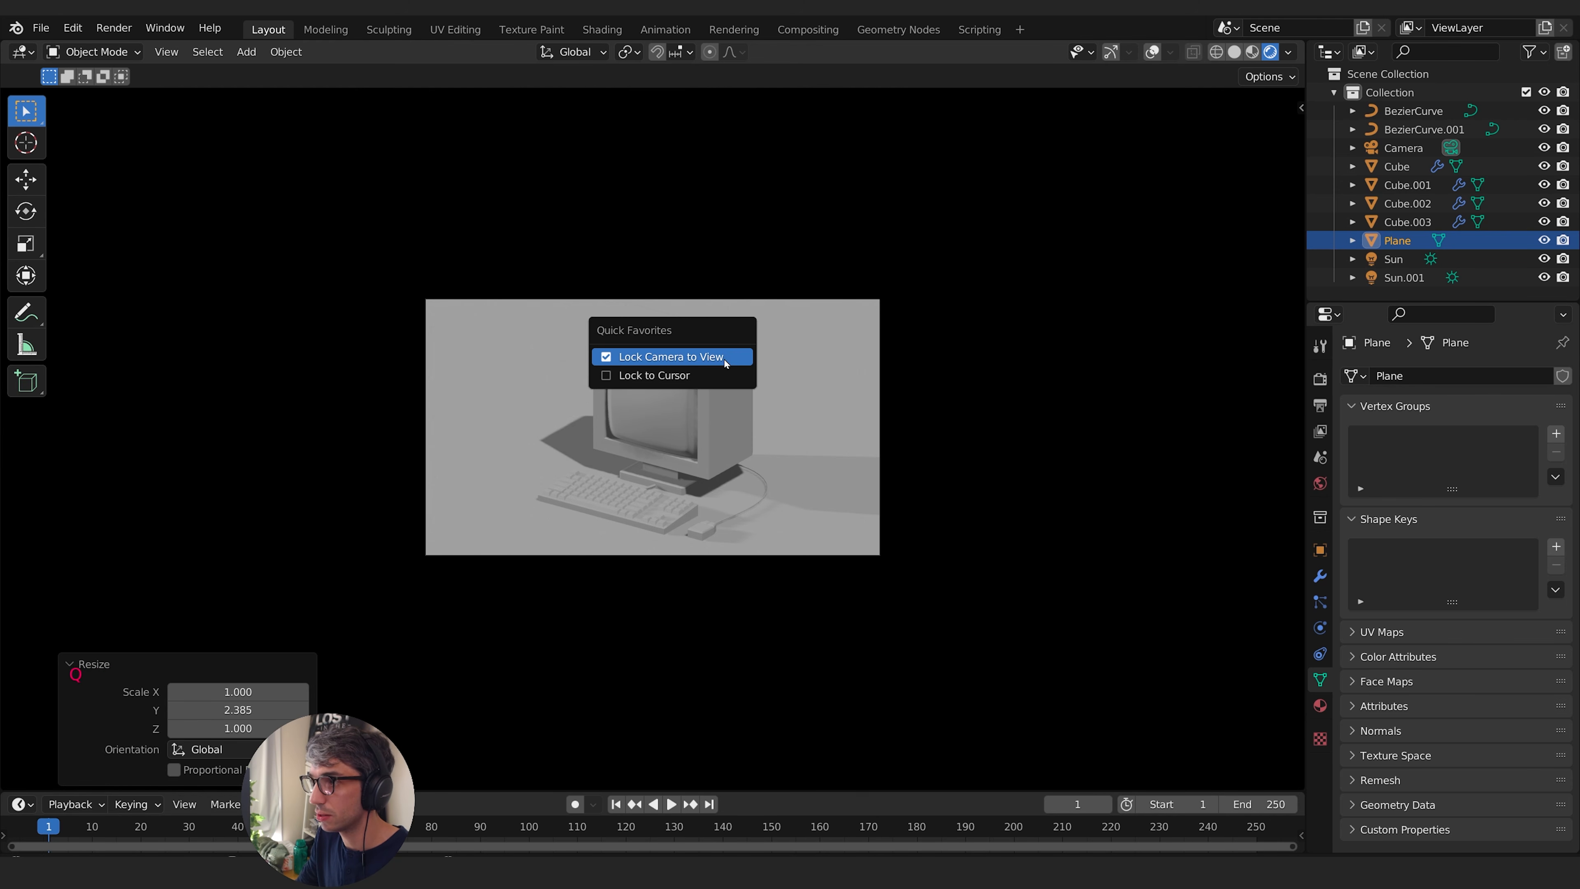
click(1297, 109)
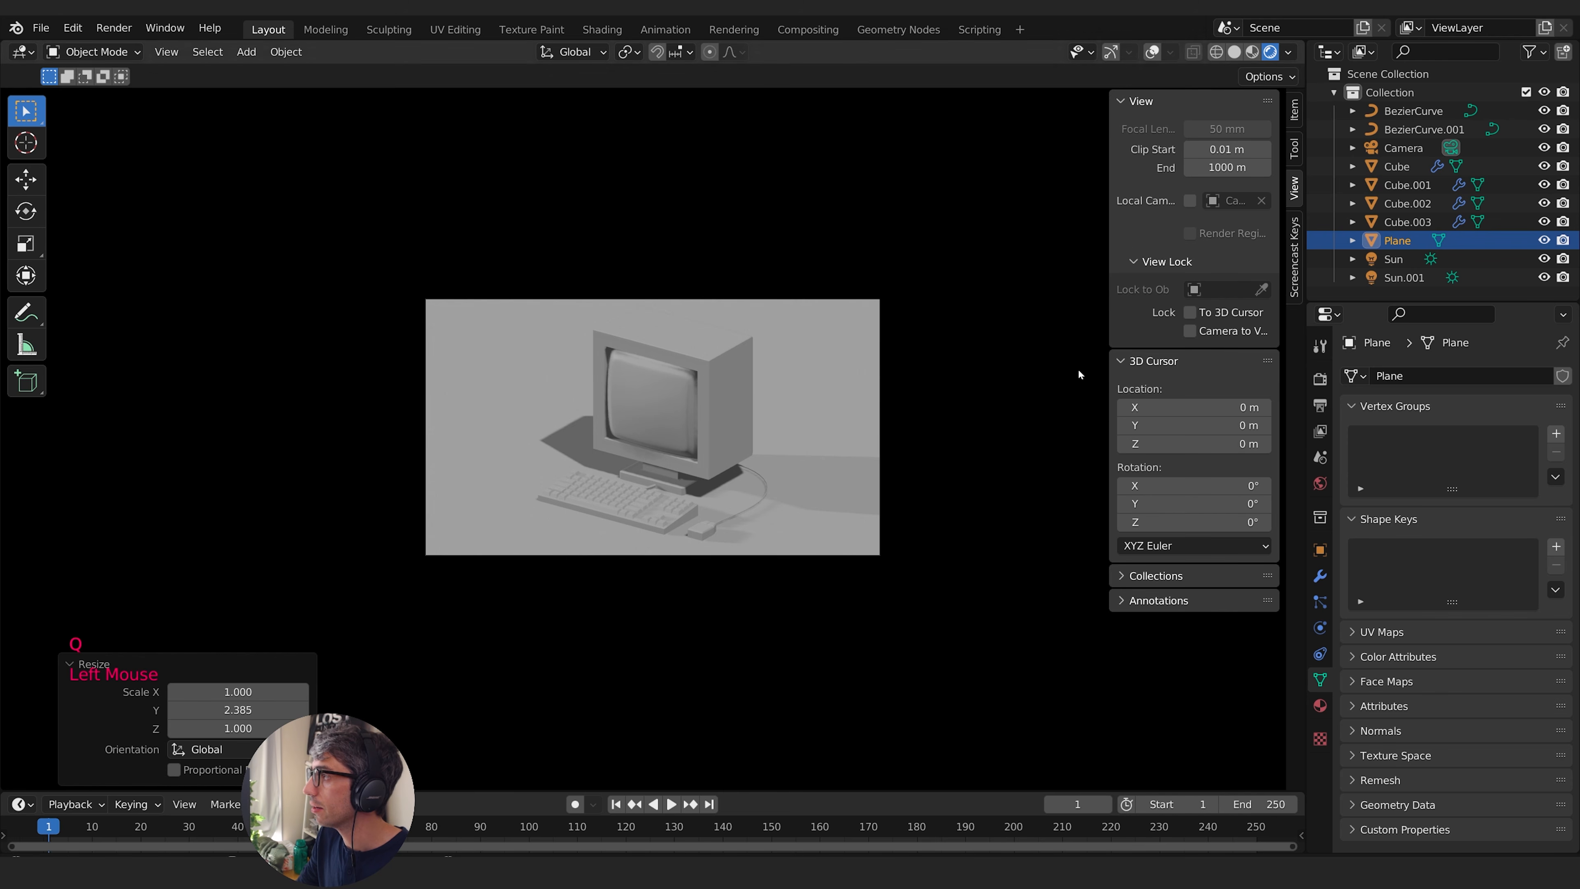
click(1190, 331)
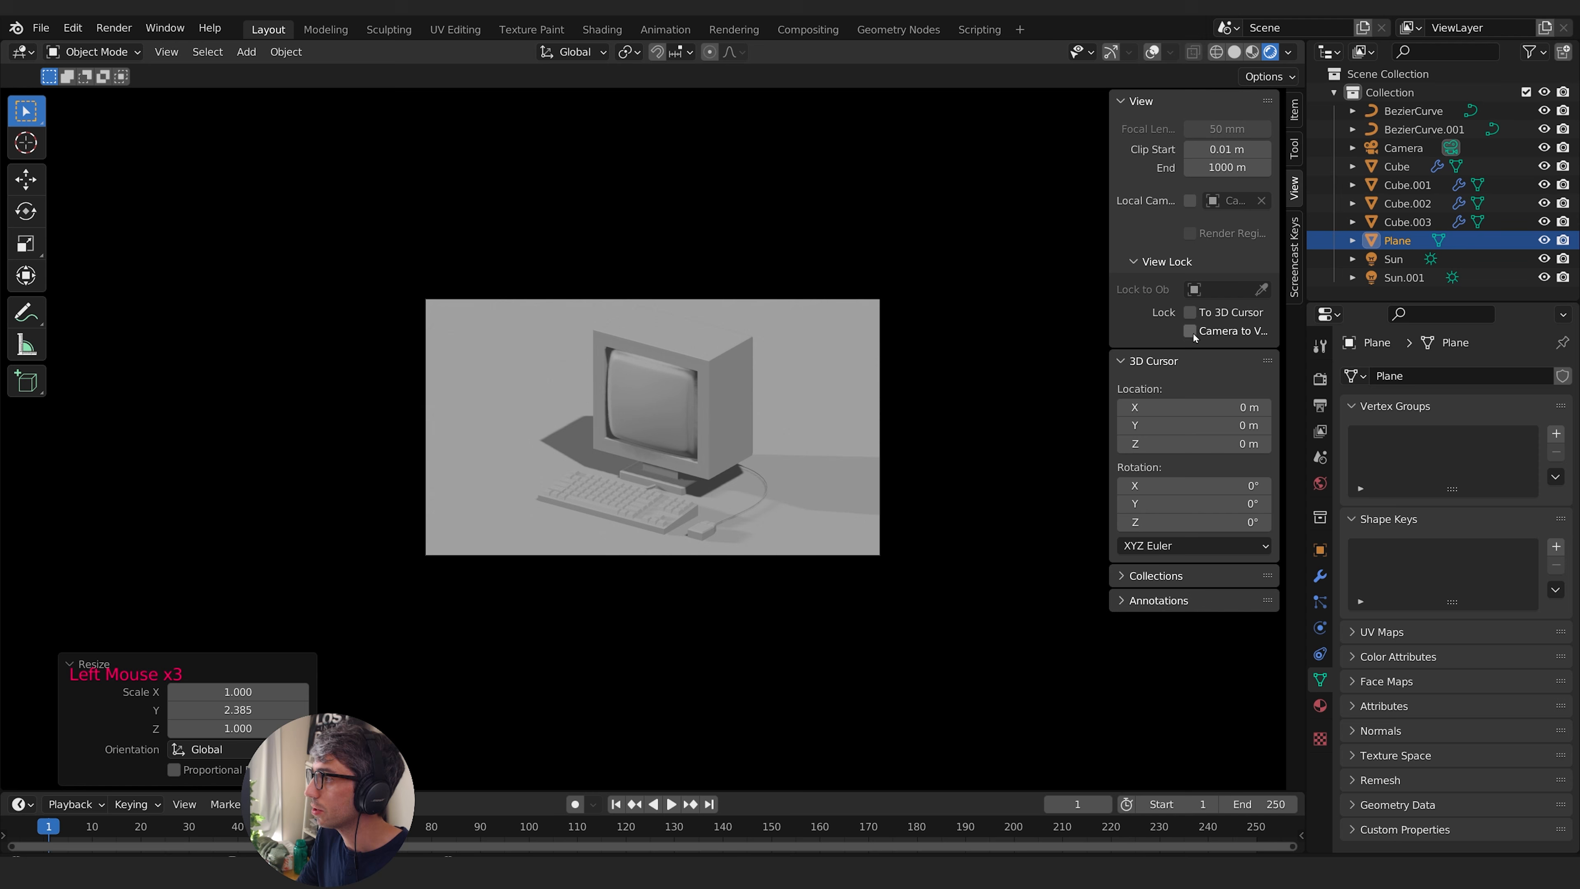
click(1189, 330)
key(n)
scroll(625, 470, up, 2)
scroll(625, 471, up, 2)
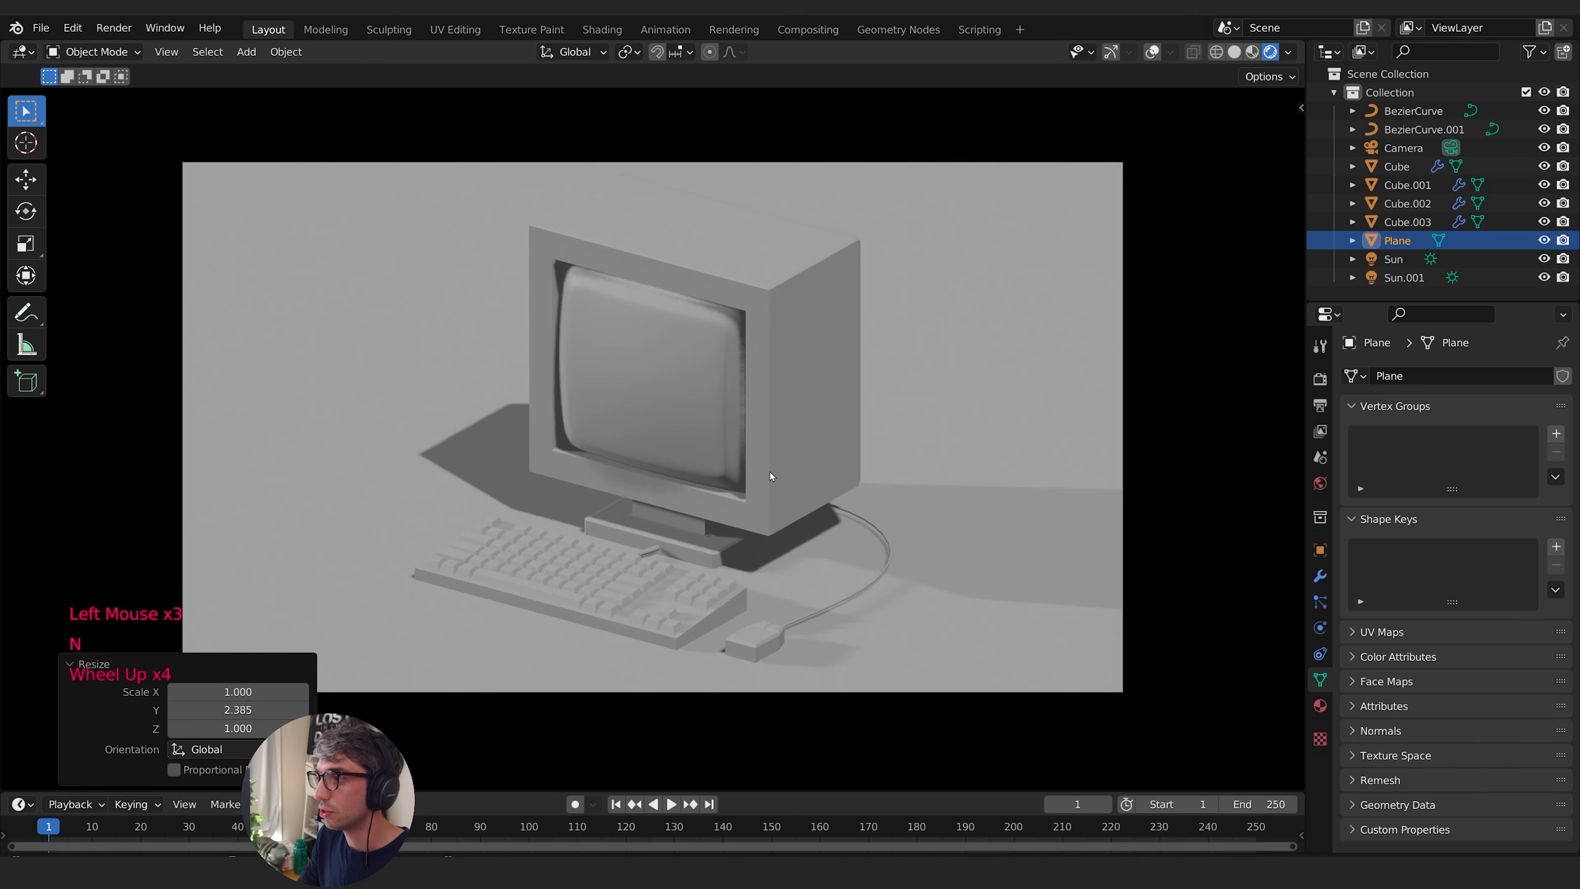
shift+middle_drag(773, 449, 872, 428)
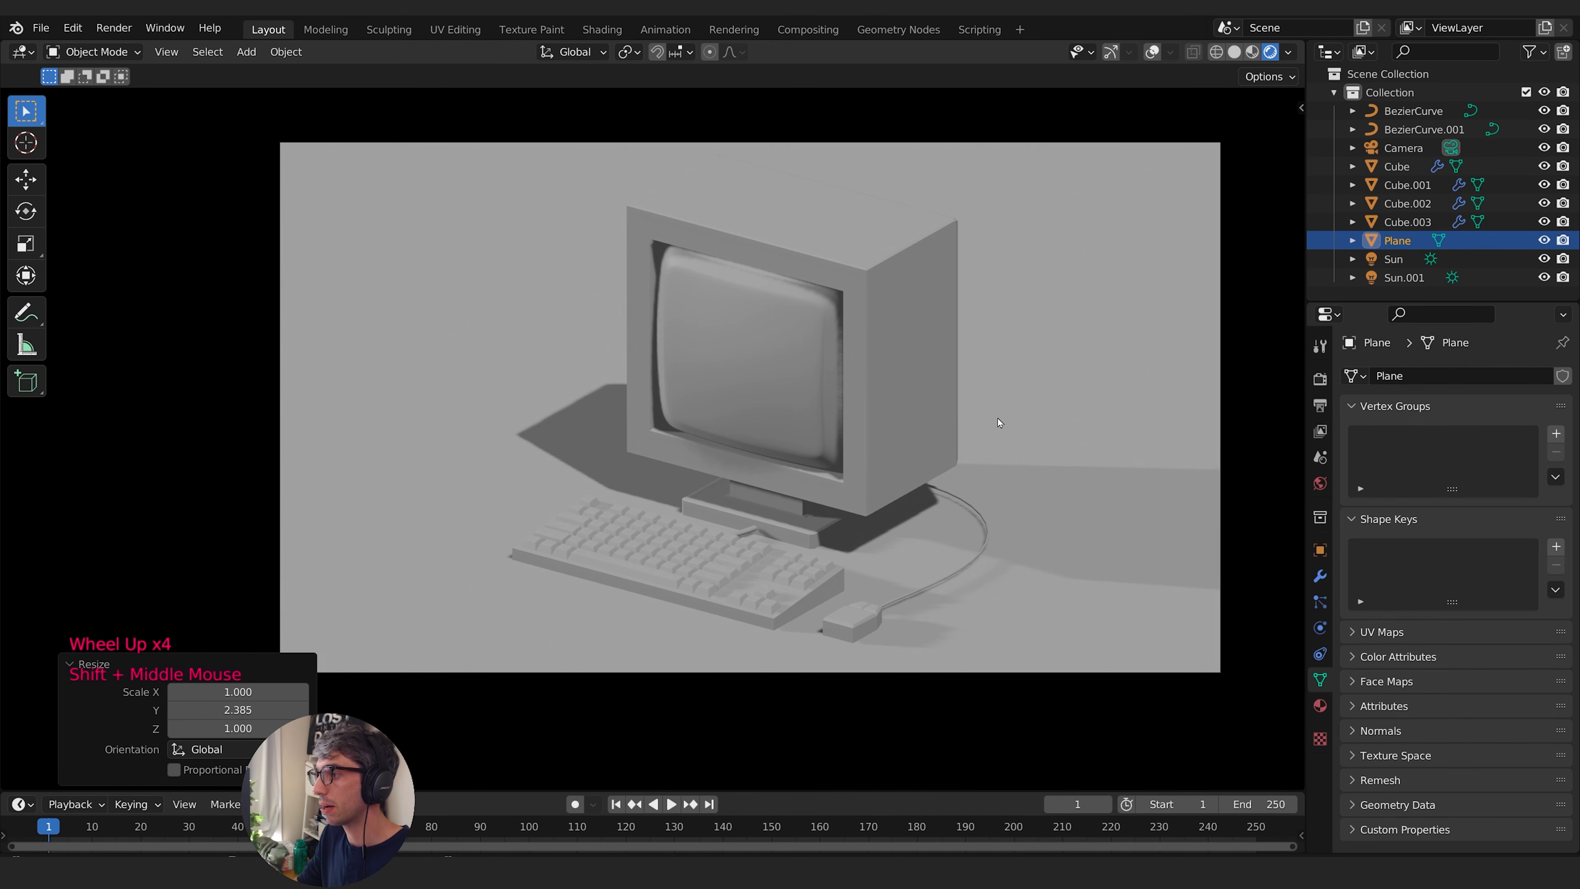
- Split the 3D viewport into two side-by-side areas and change the new one to the Shader Editor
drag(6, 786, 592, 777)
click(656, 658)
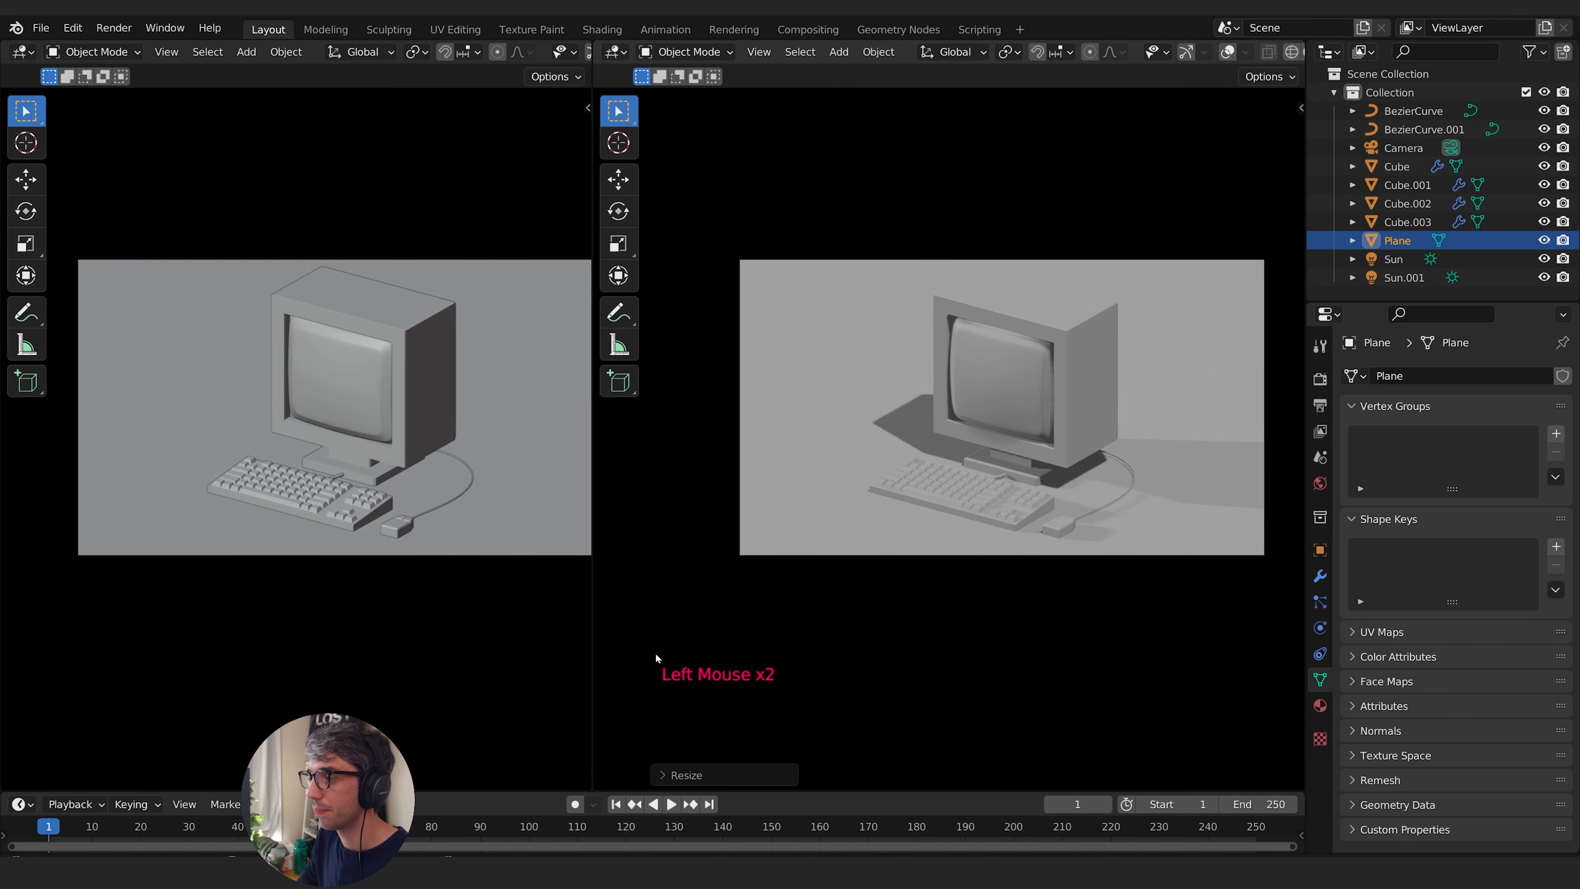
click(21, 51)
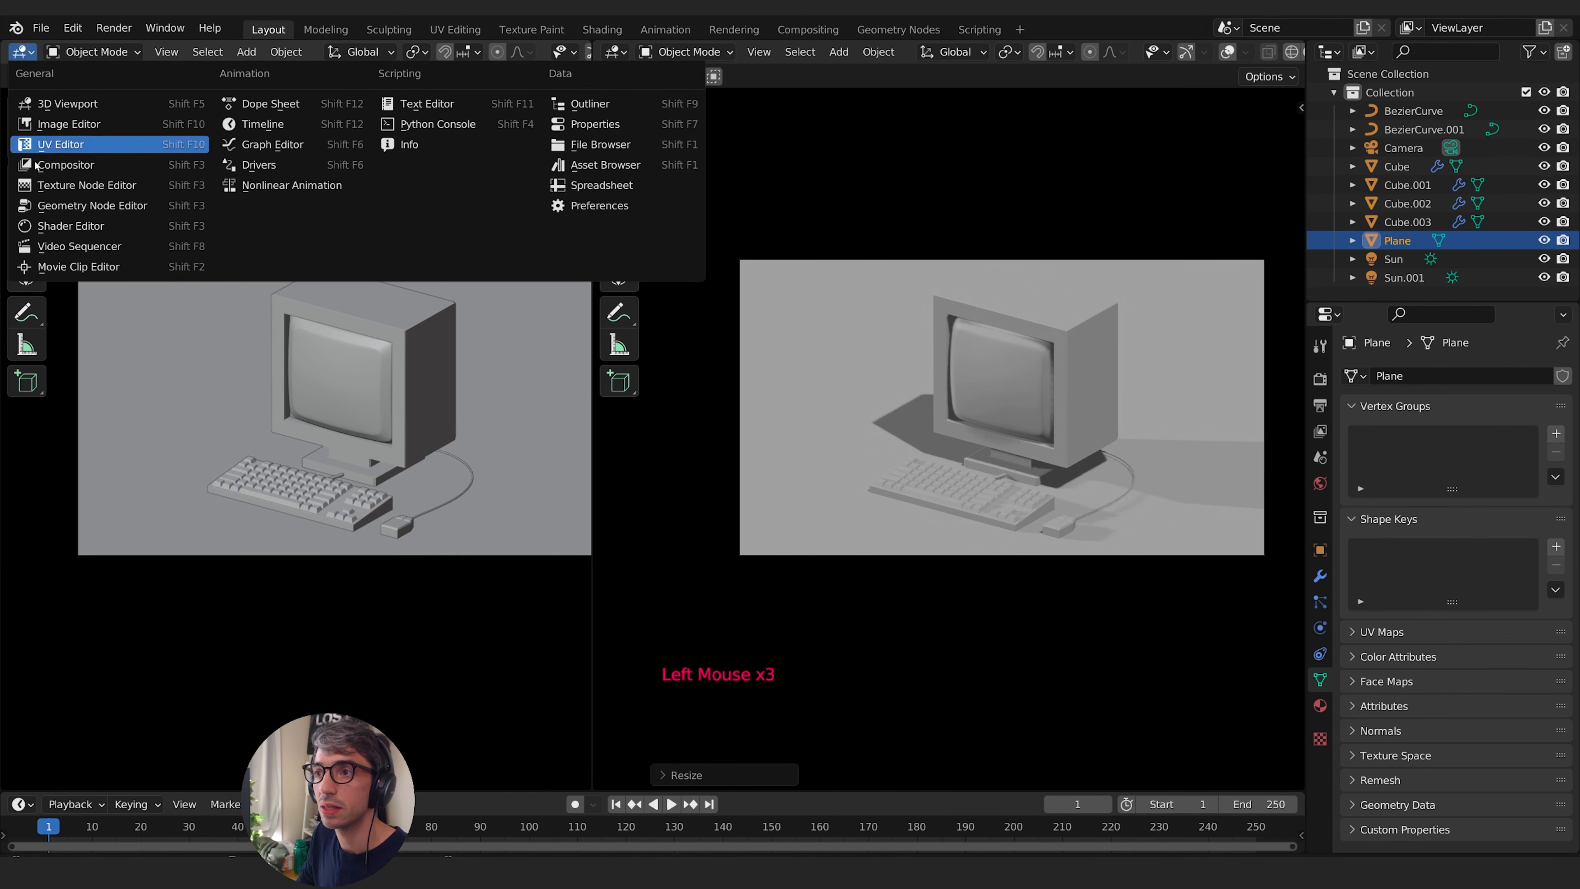
click(65, 227)
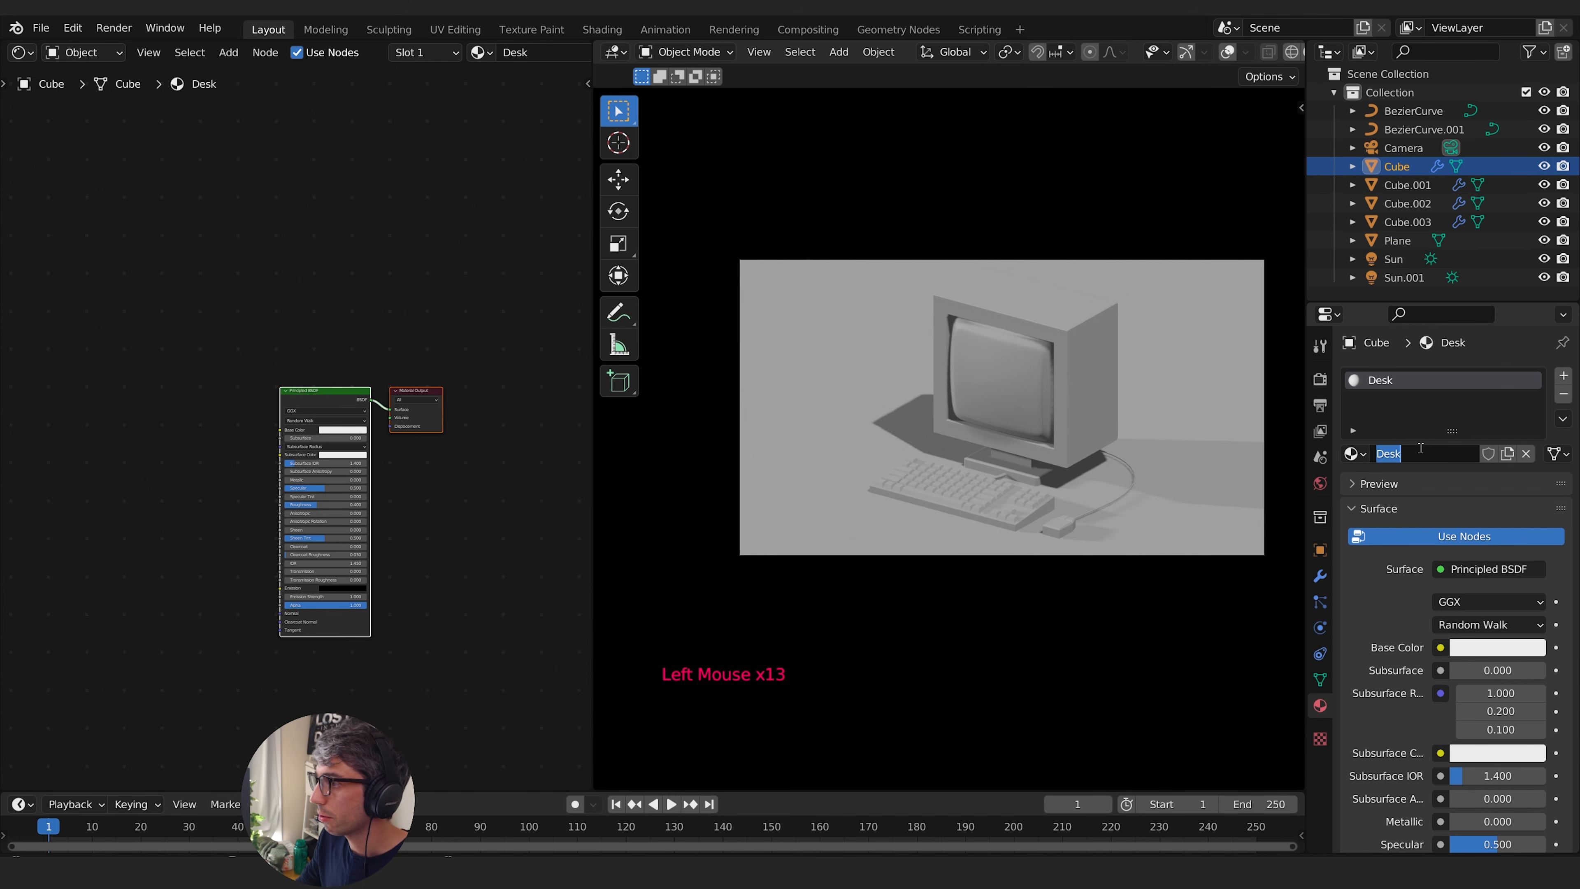
text(Keybo)
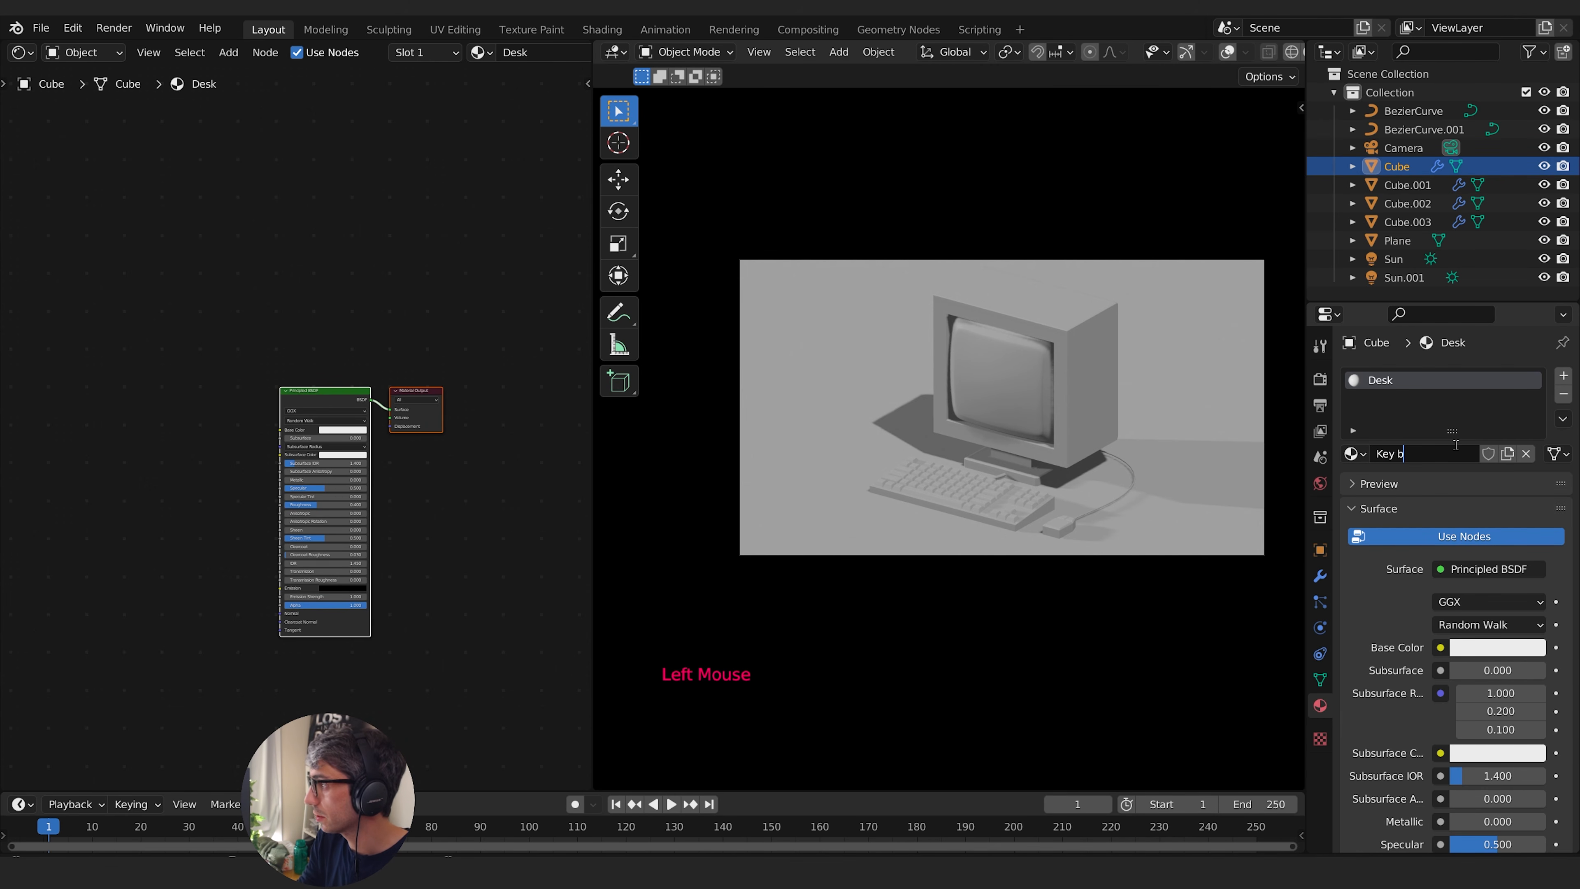
key(ctrl+z)
click(842, 398)
- Give the ground plane a new material with a dark reddish-brown base color of H 0.019, S 0.604, V 0.066
click(842, 392)
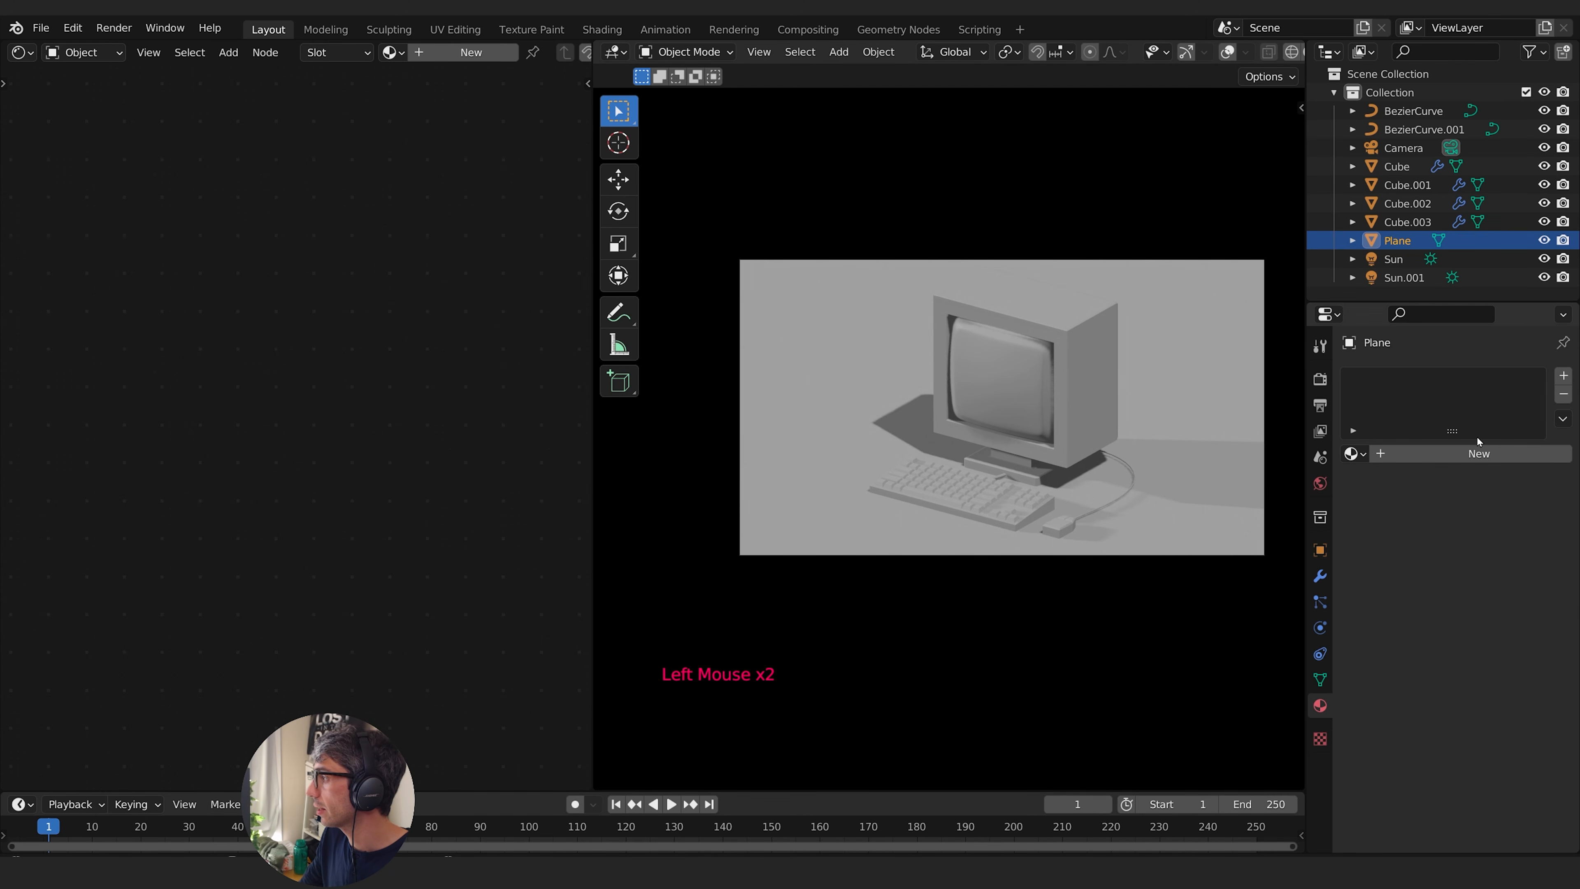
click(1478, 454)
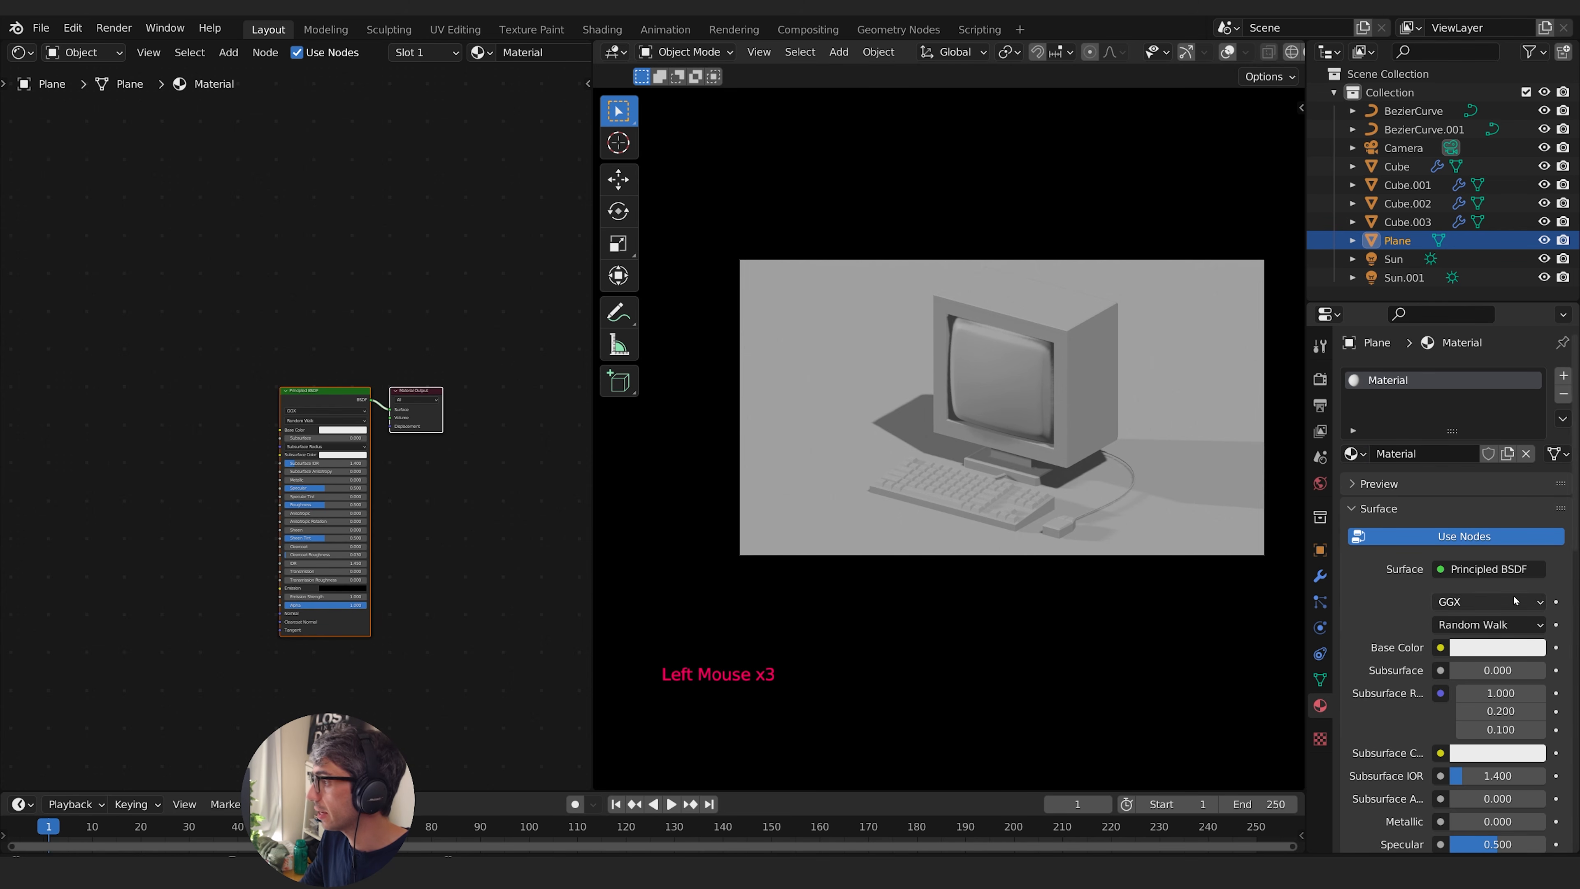
click(1498, 647)
click(1482, 463)
click(1450, 485)
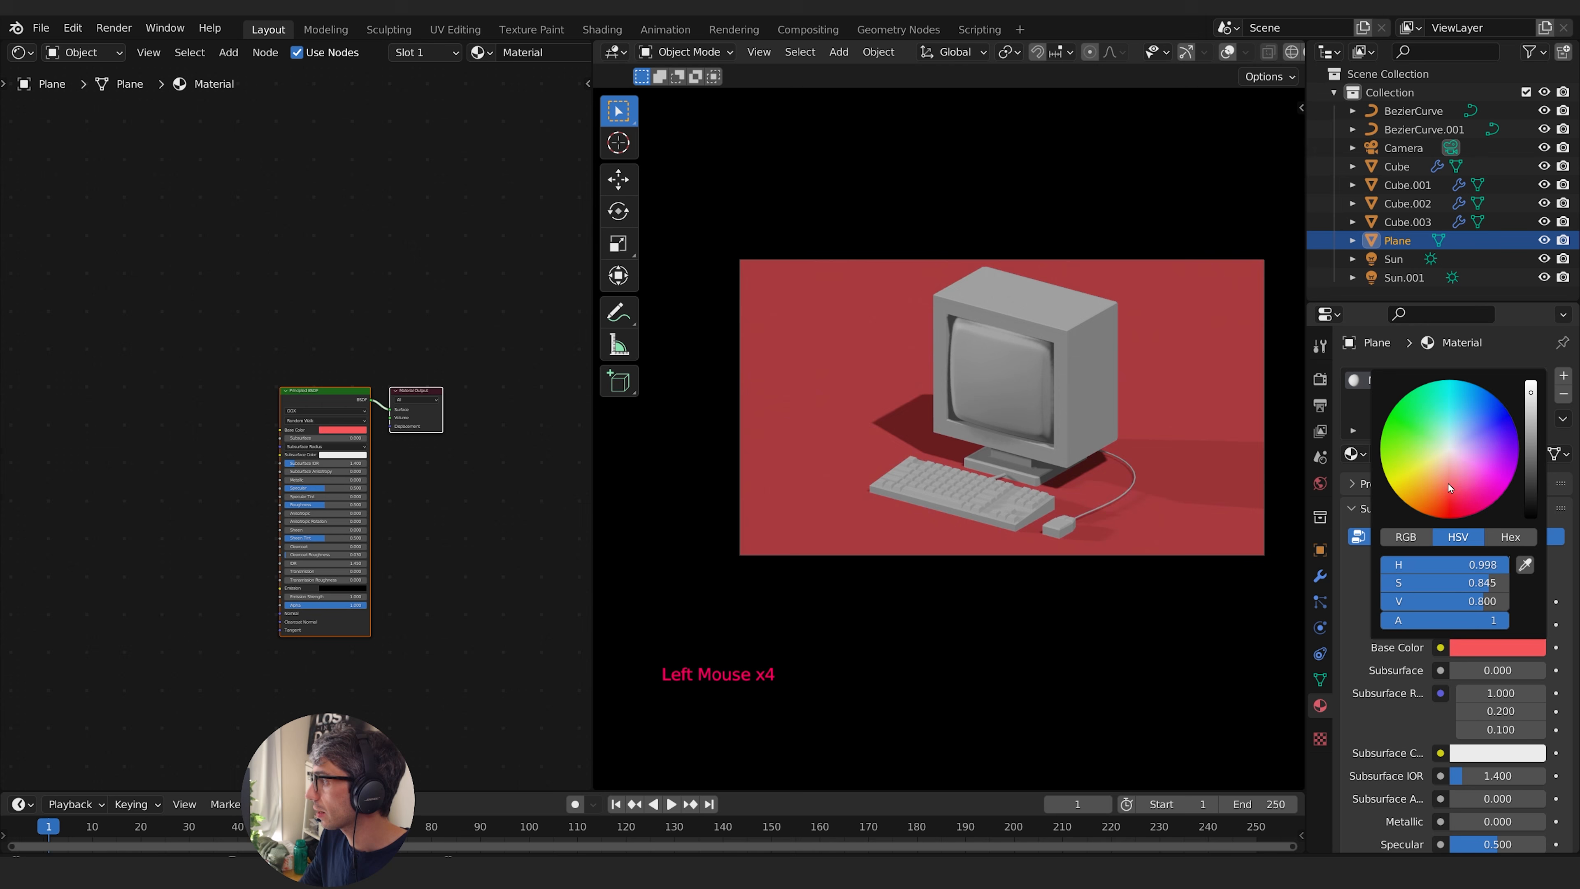
click(1445, 475)
drag(1531, 477, 1531, 481)
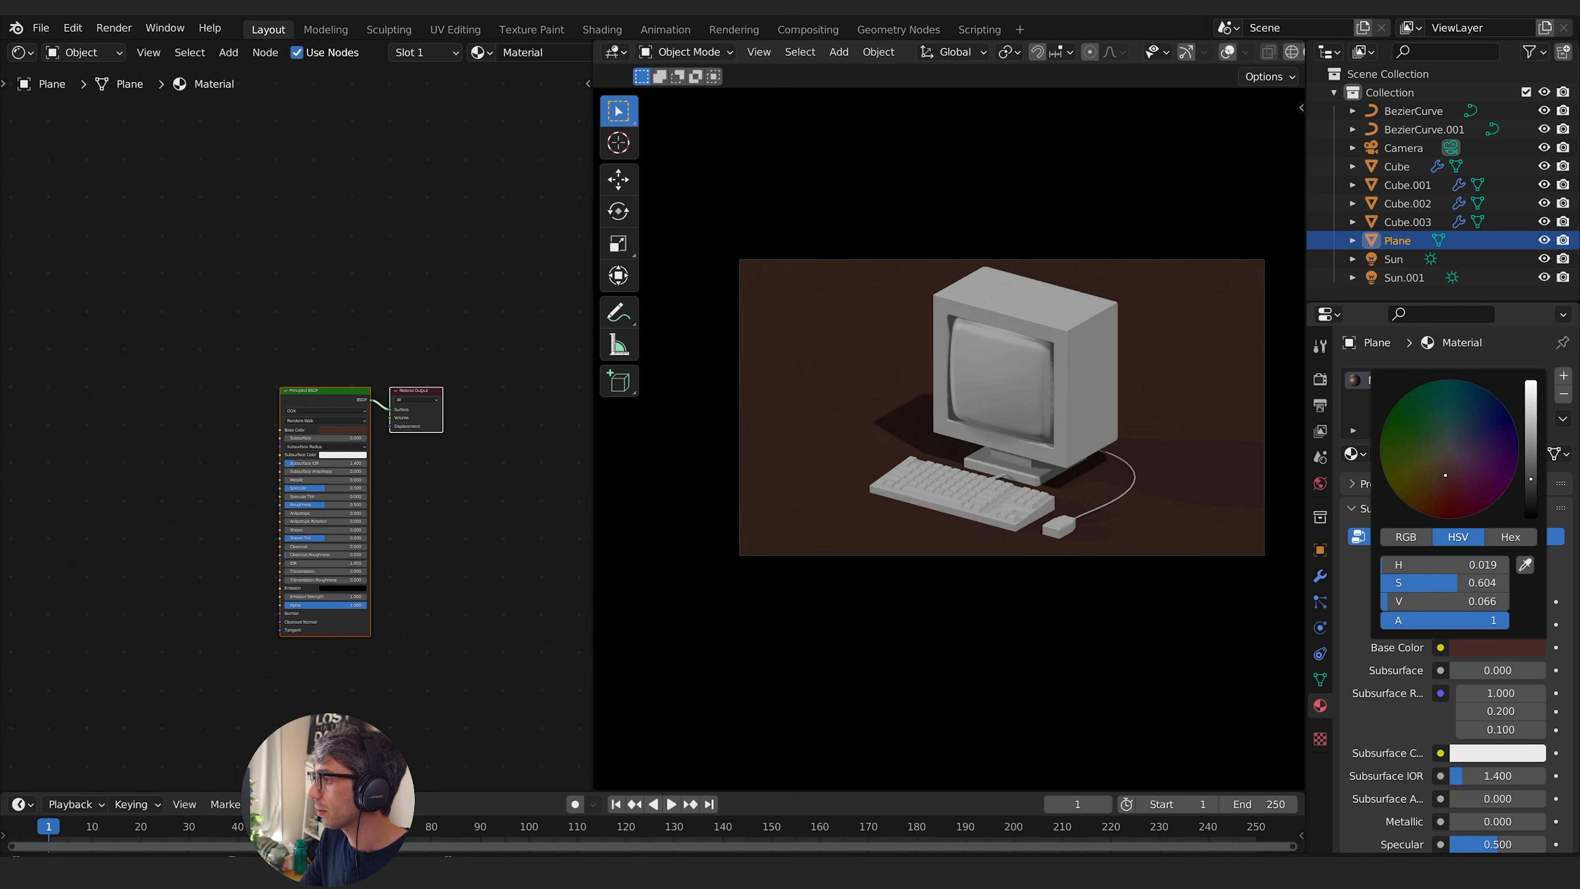
- Give the keyboard a new material named Keyboard
click(1163, 494)
click(1163, 493)
click(935, 497)
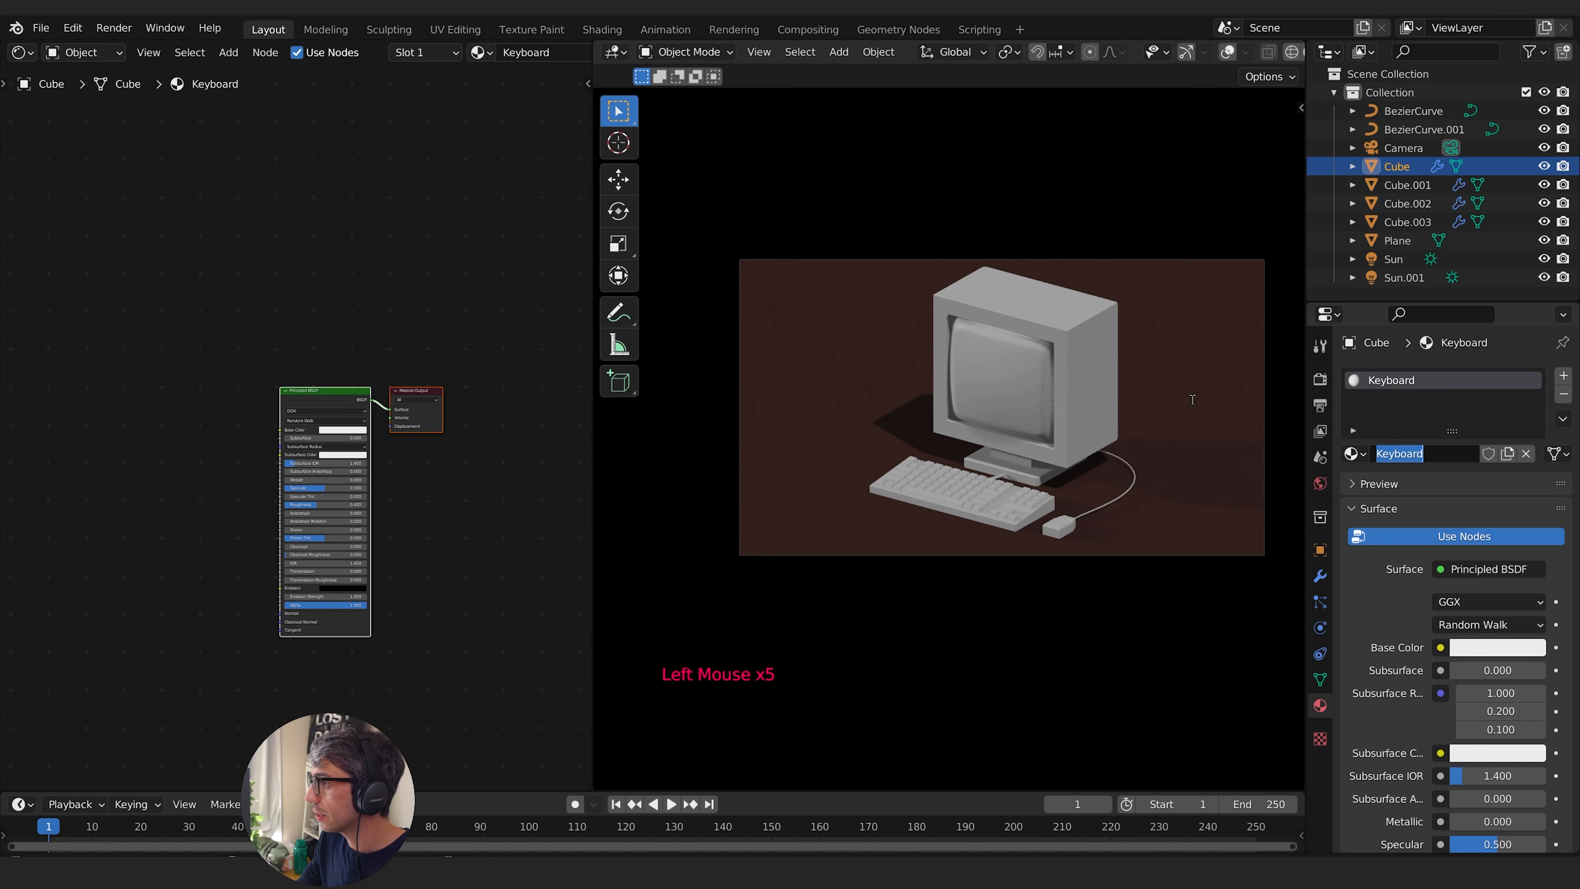
- Give the monitor casing a new material and name it Monitor
click(1048, 400)
click(1421, 453)
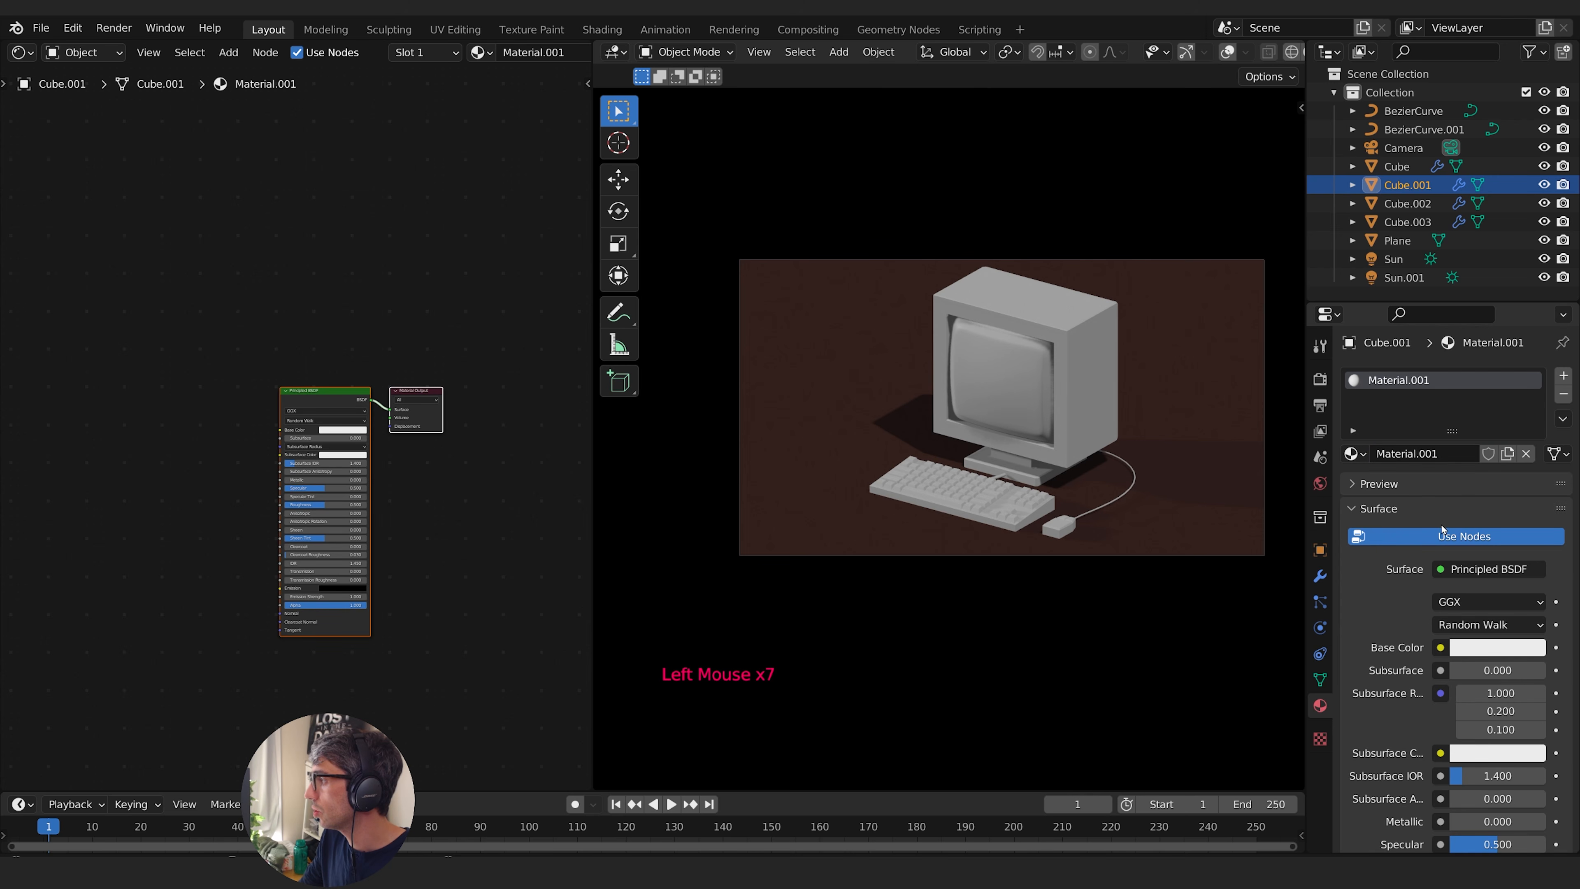
click(1446, 453)
text(Monitor)
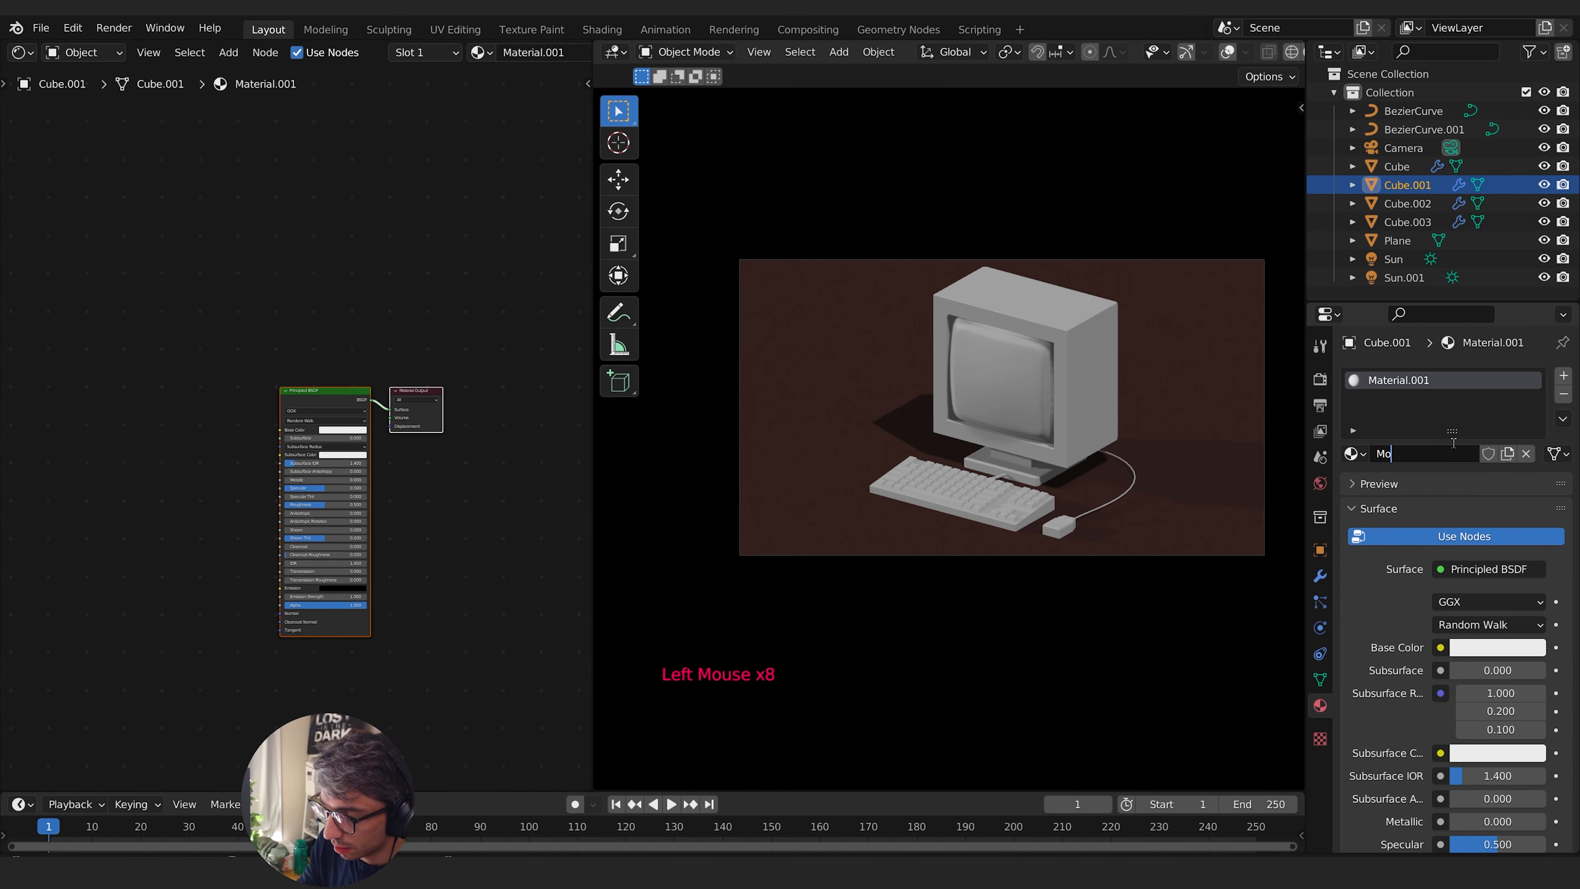
key(Return)
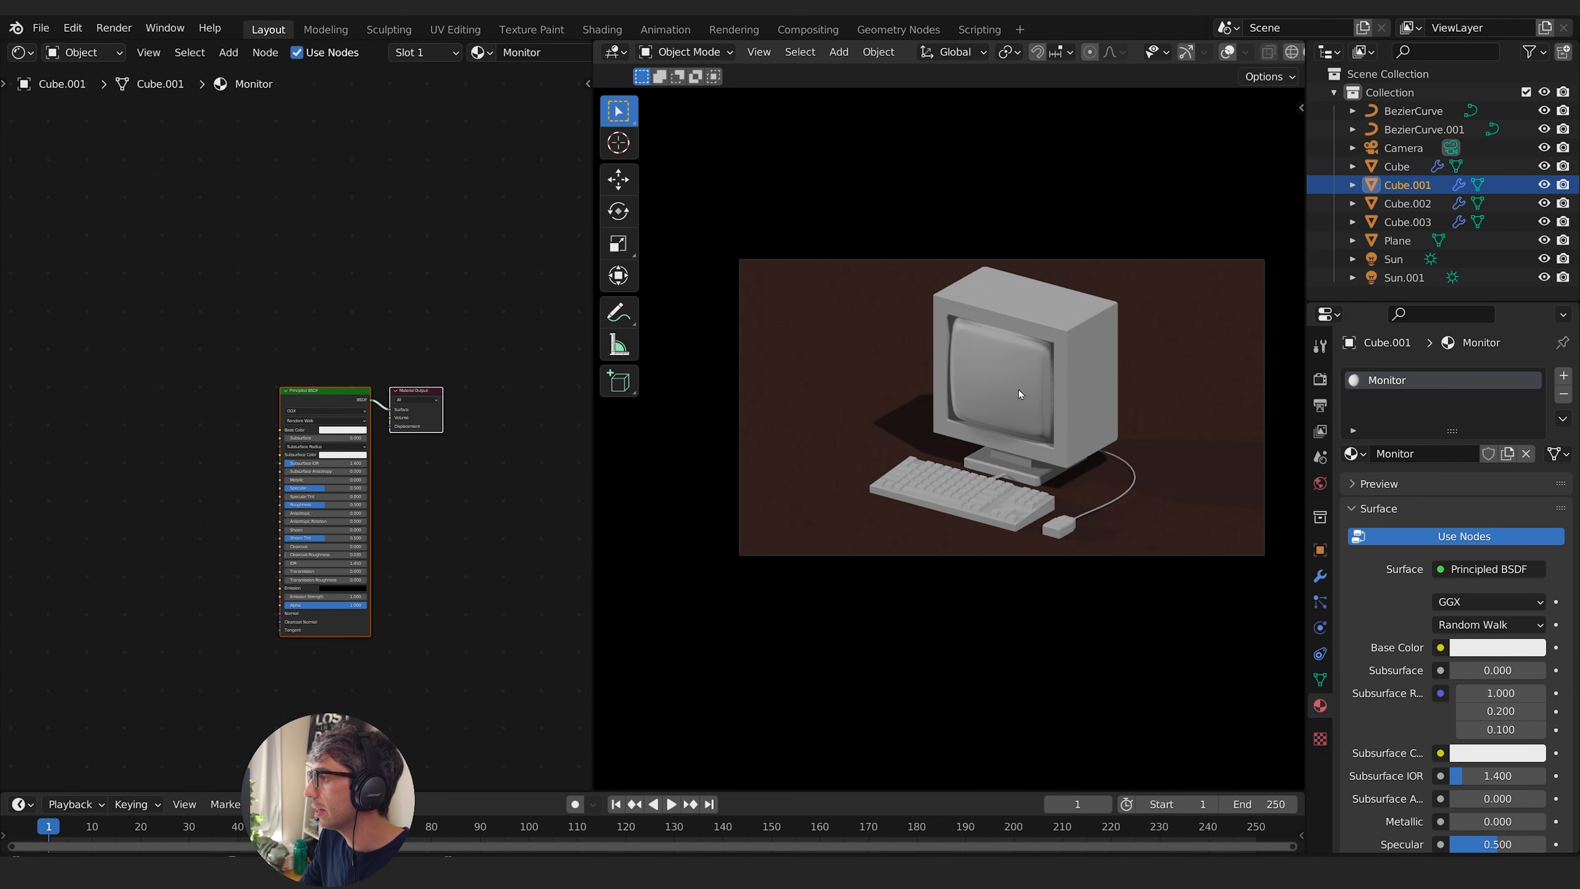
- Create a separate material for the curved CRT screen and name it Screen
click(1019, 393)
click(1424, 455)
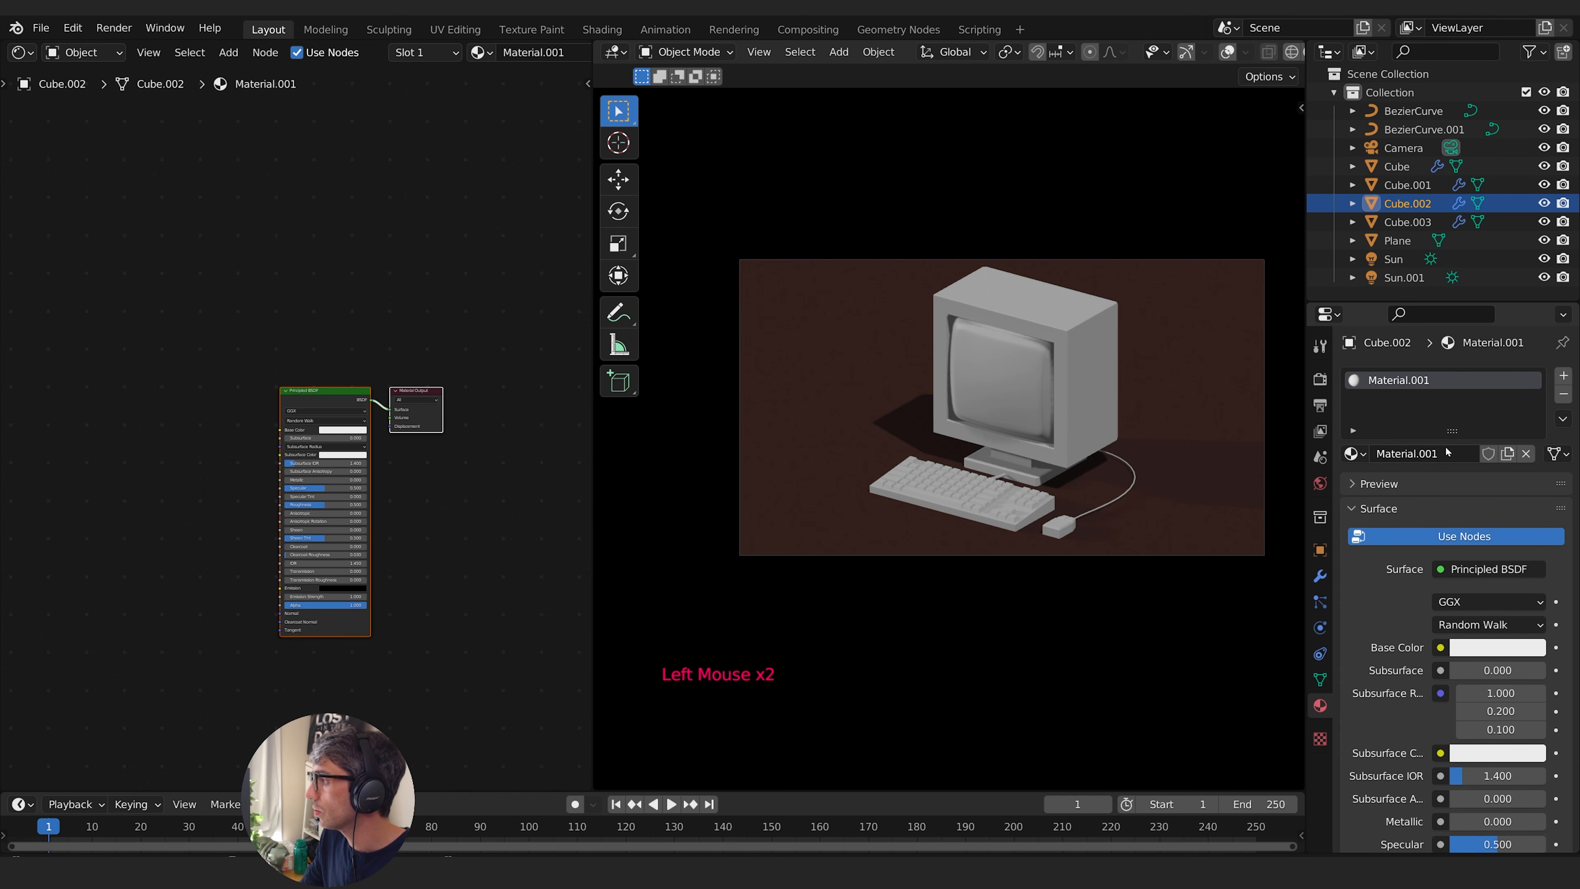
double_click(1447, 452)
text(Screen)
key(Return)
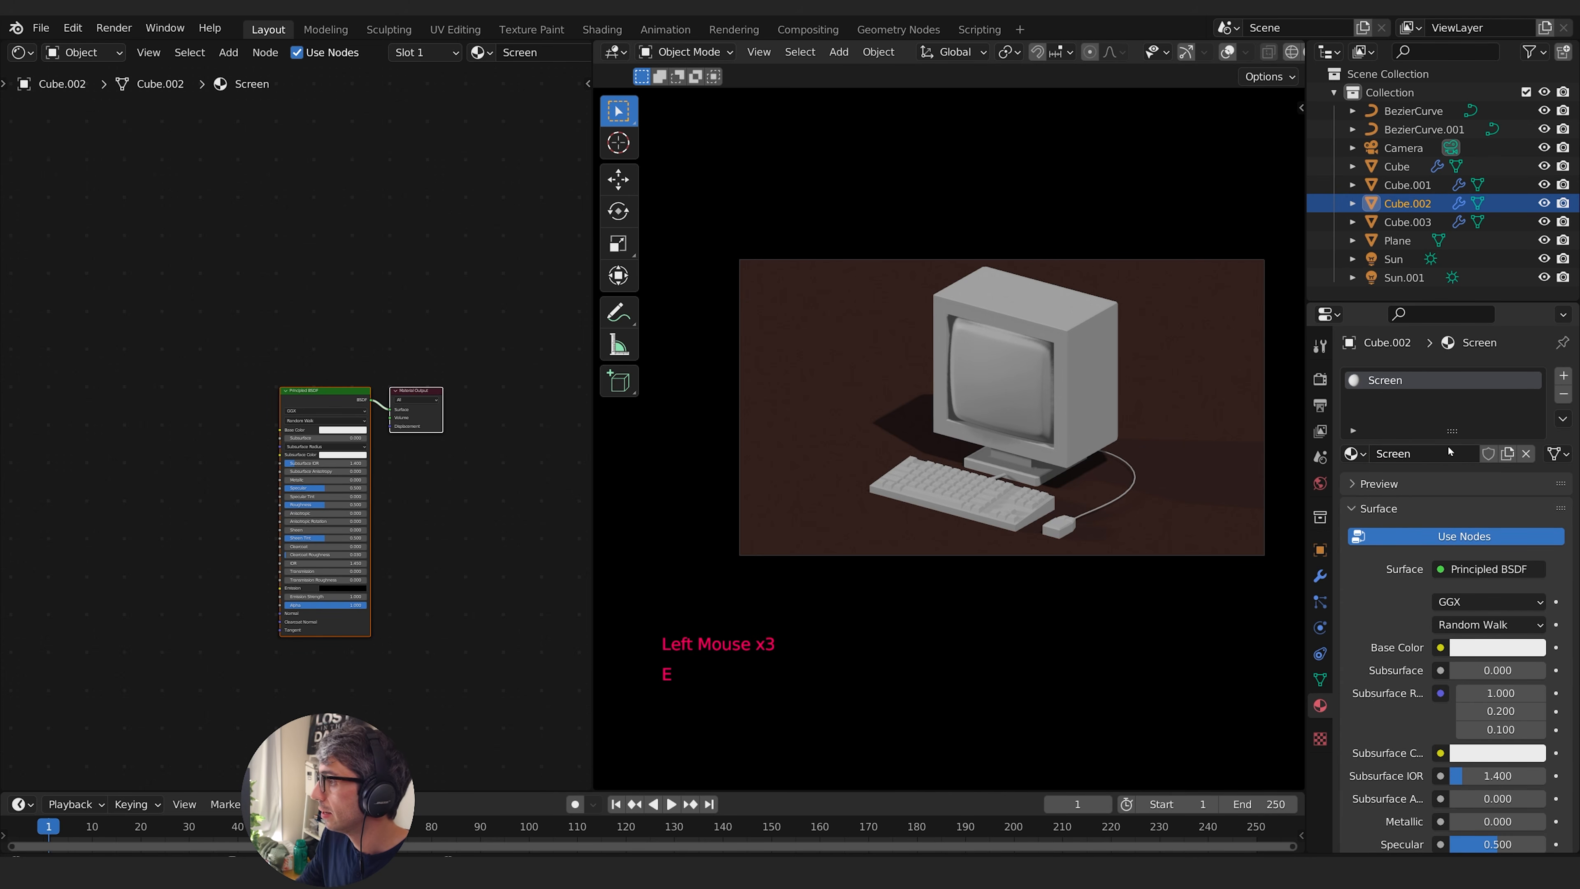
- Assign the existing Keyboard material to the mouse in place of a newly created one
click(1062, 526)
click(1419, 454)
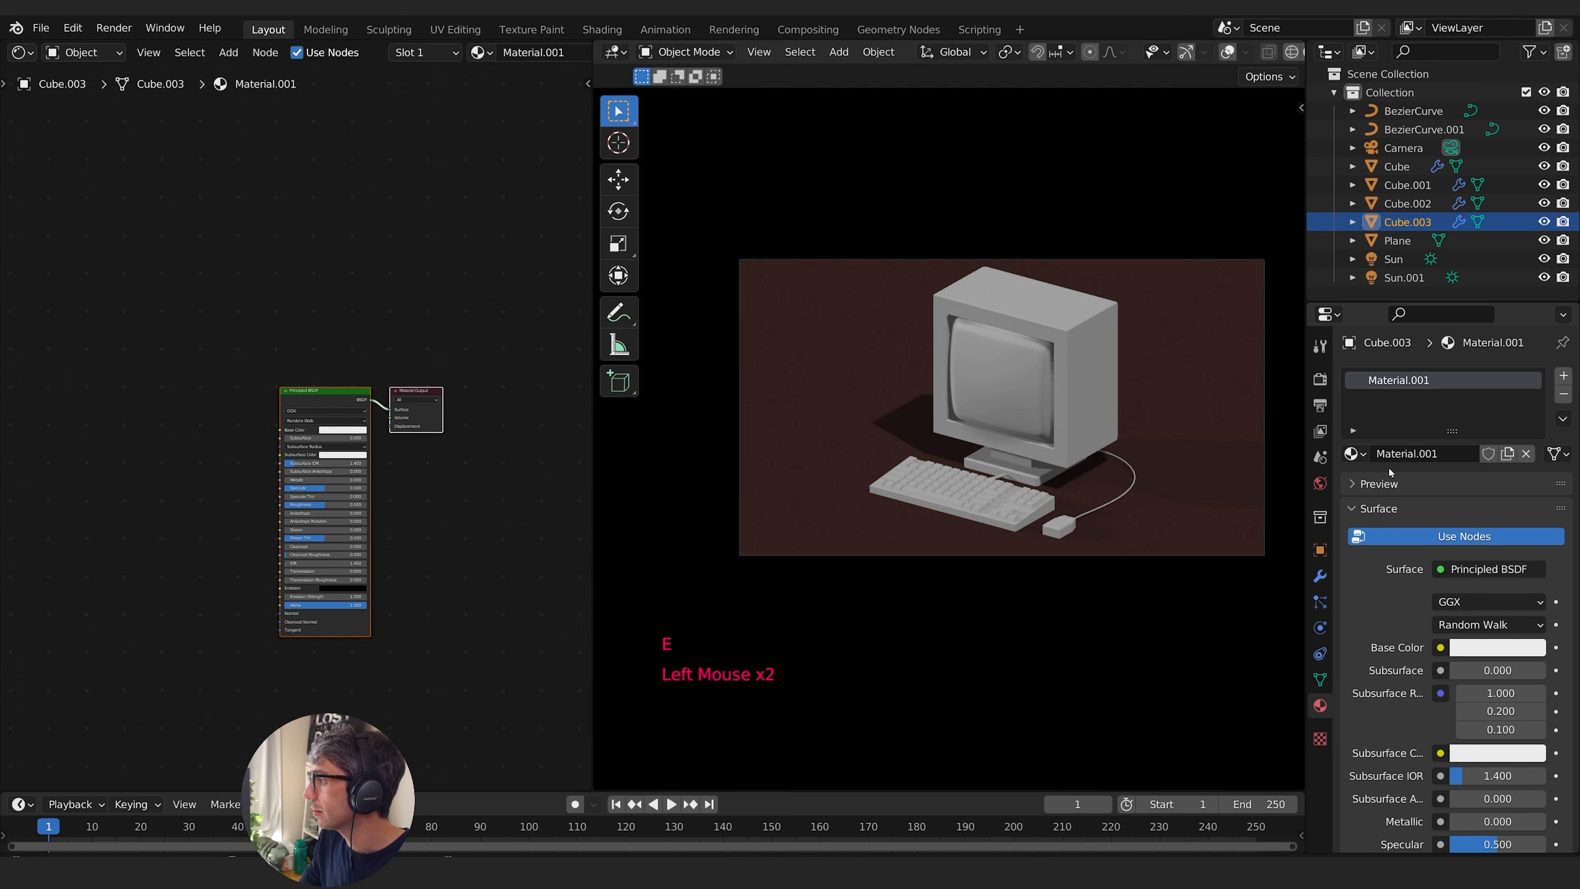
click(1449, 451)
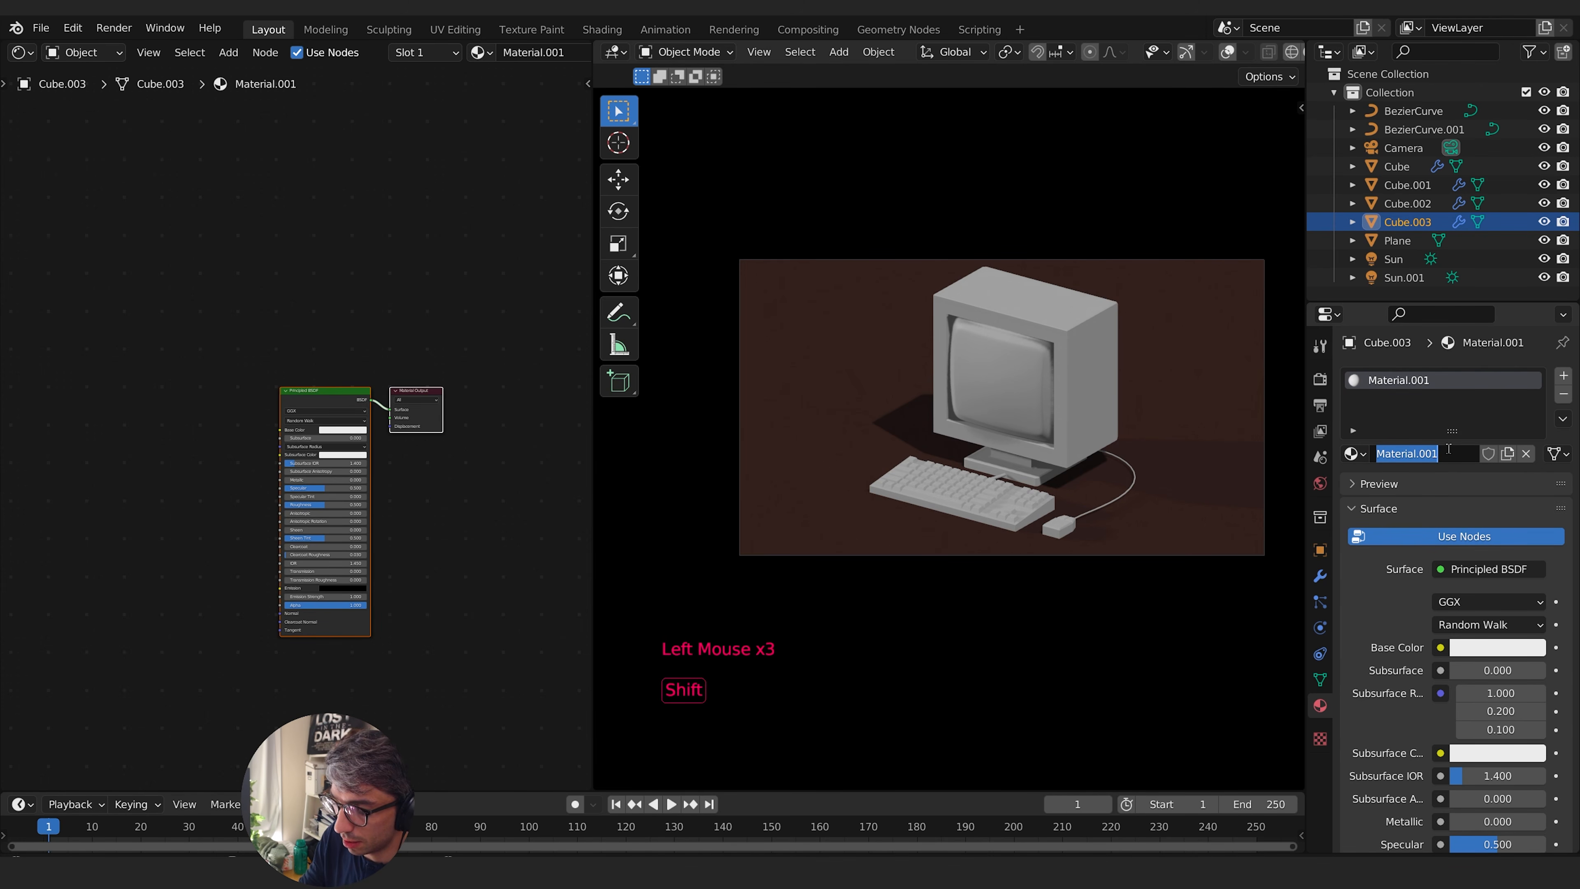
click(1354, 453)
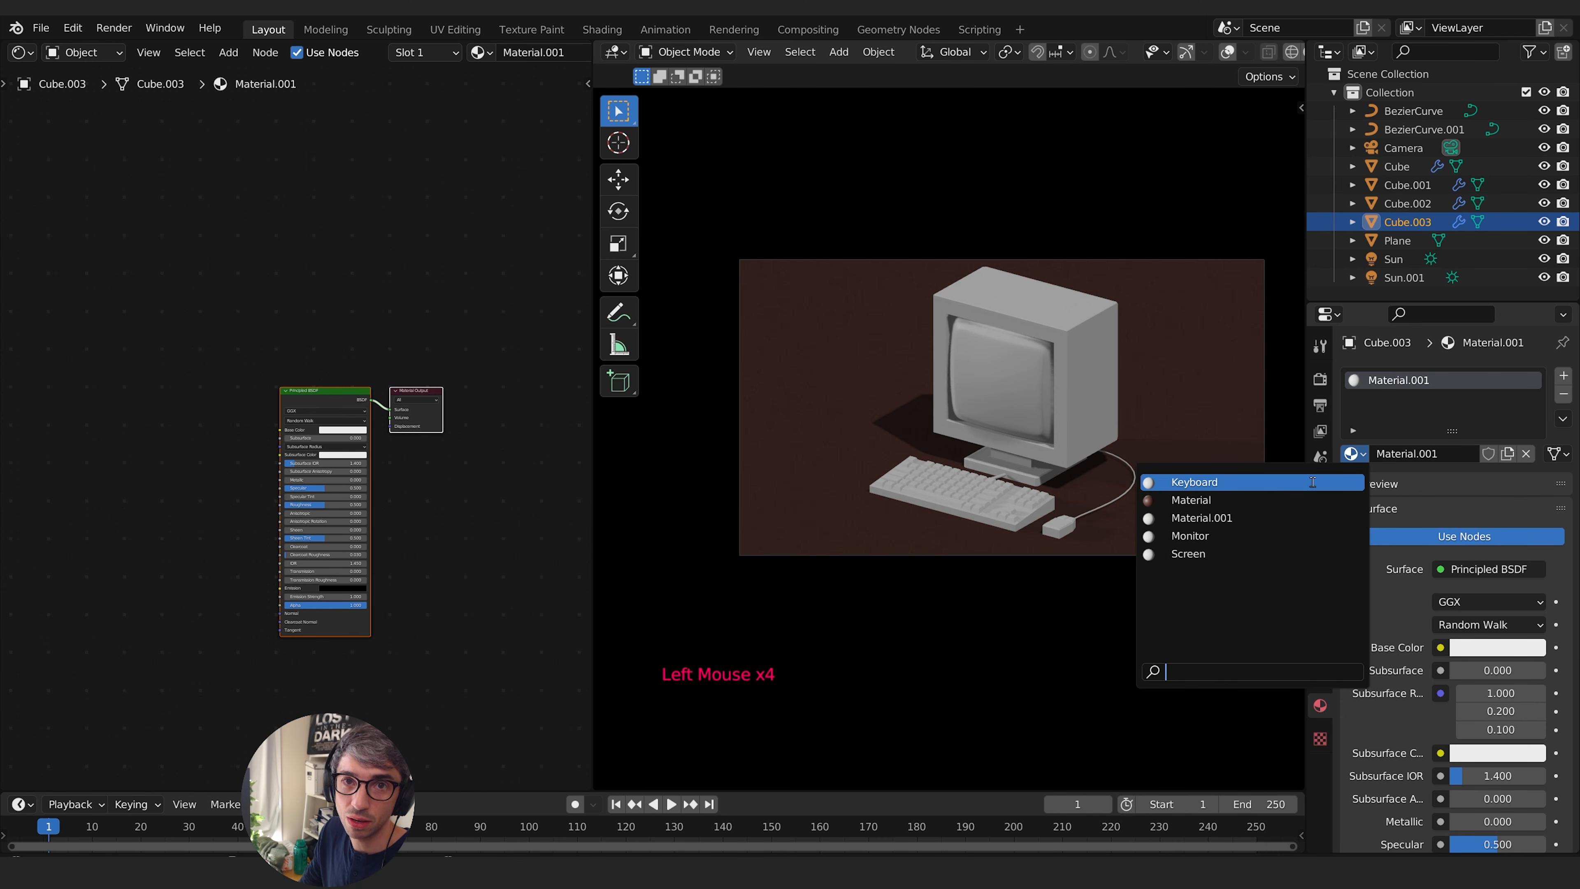
click(1189, 482)
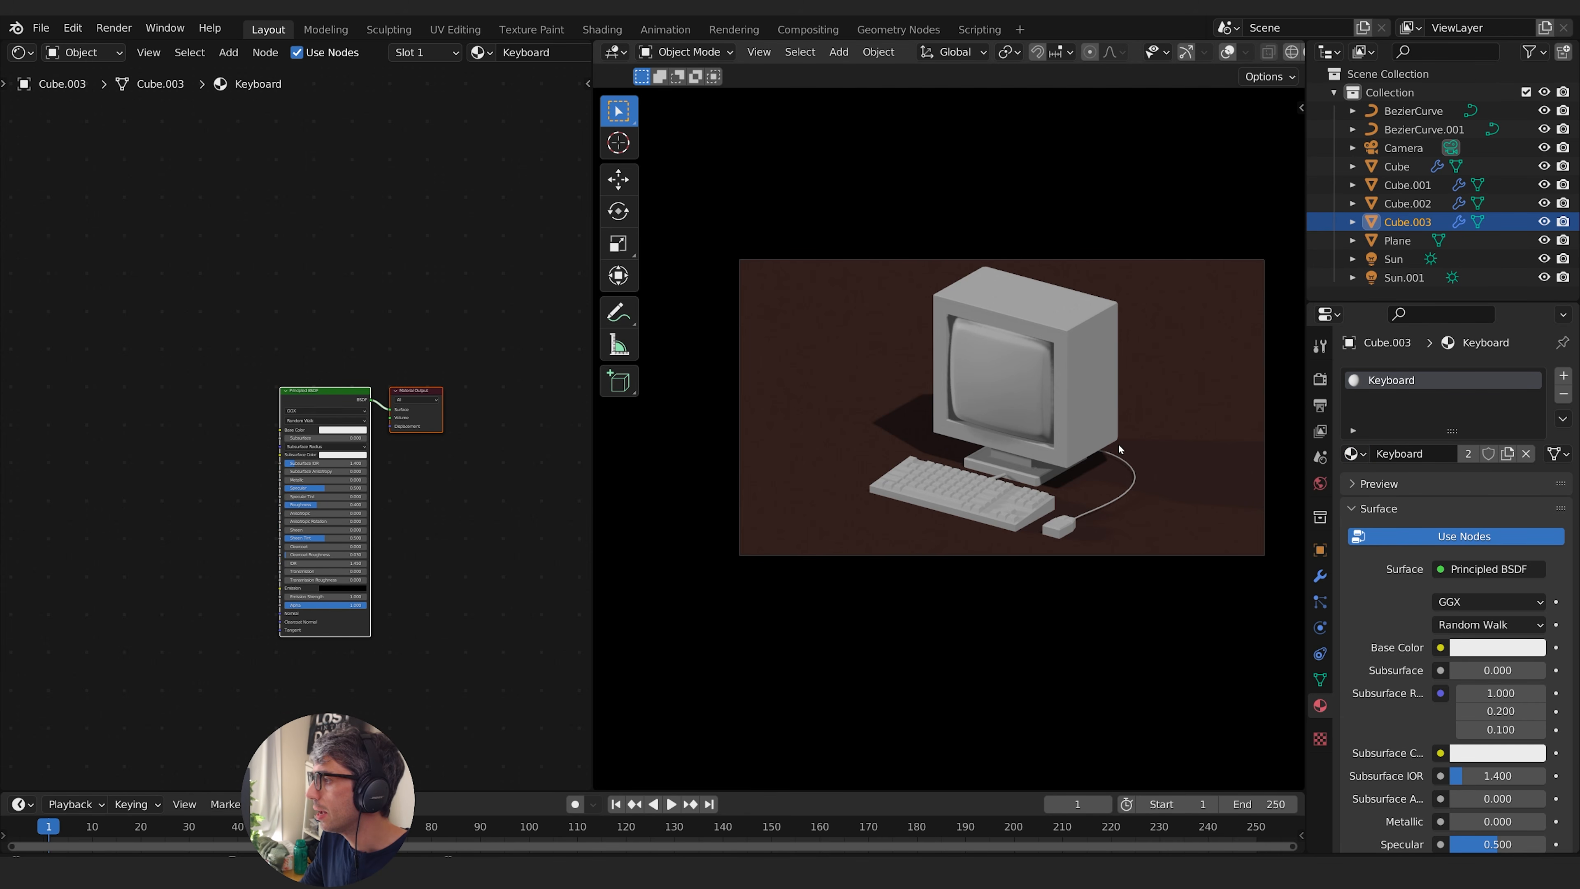
- Add a new material to the mouse cable and name it Cord
click(1115, 499)
click(1493, 458)
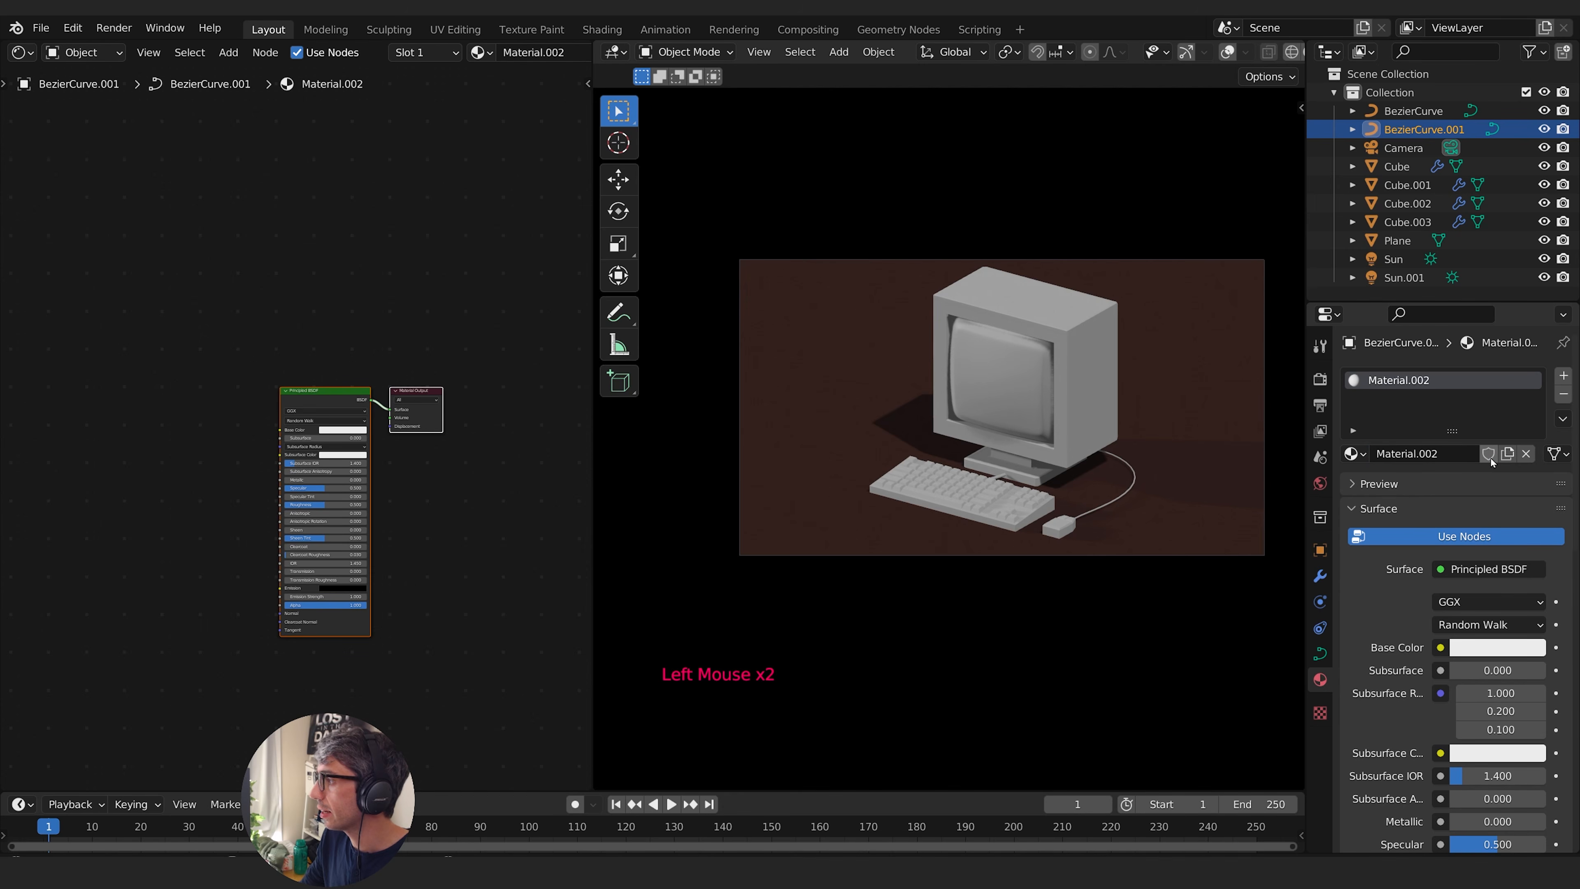
click(1465, 453)
text(C)
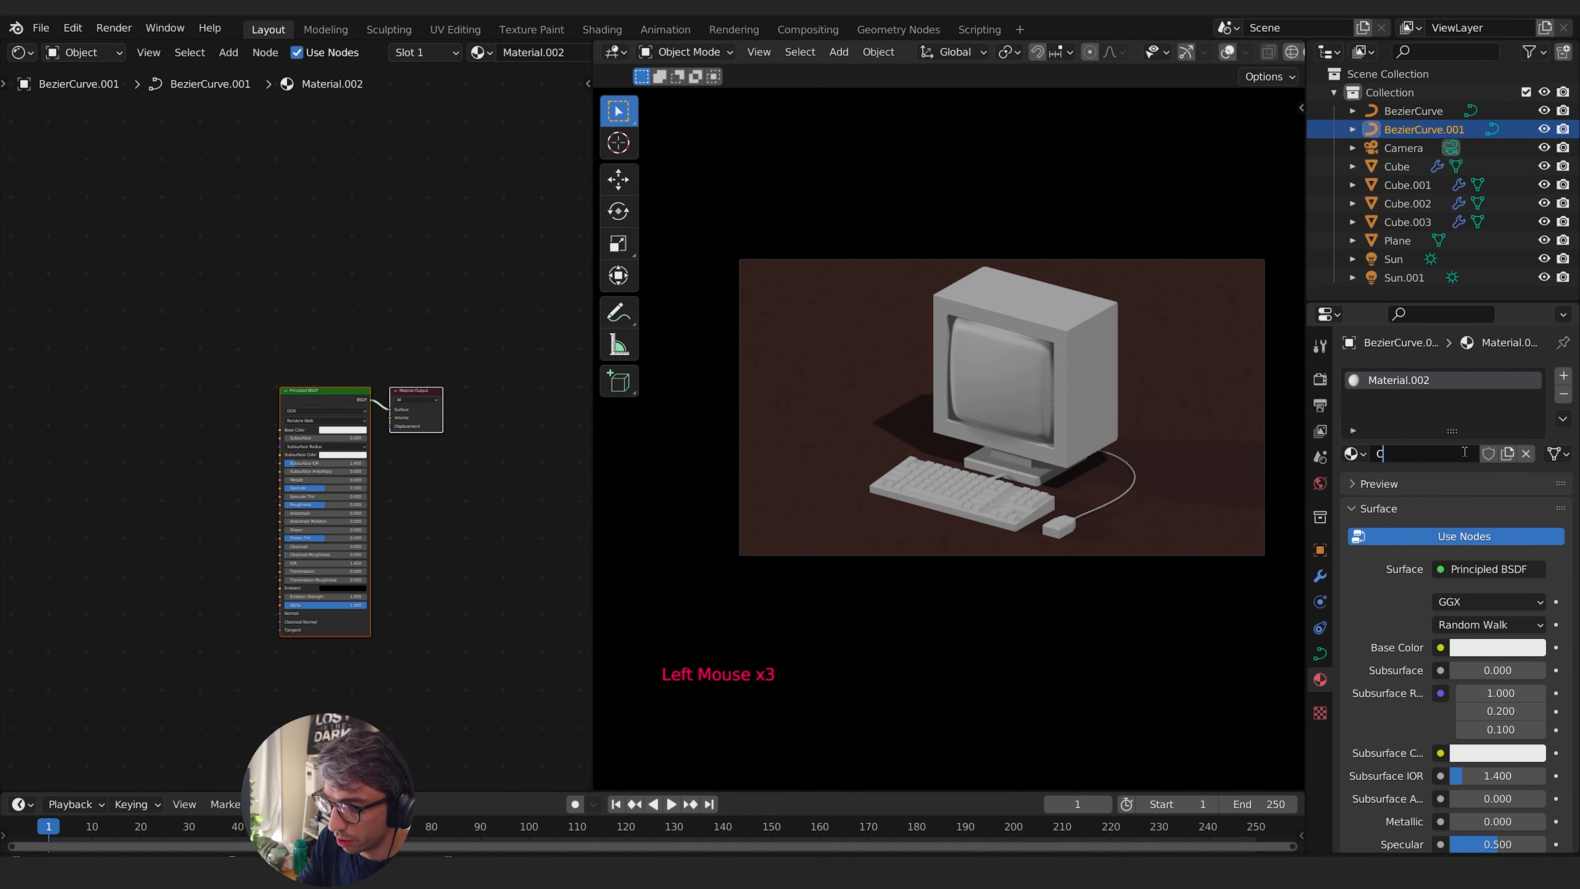
text(ord)
key(Return)
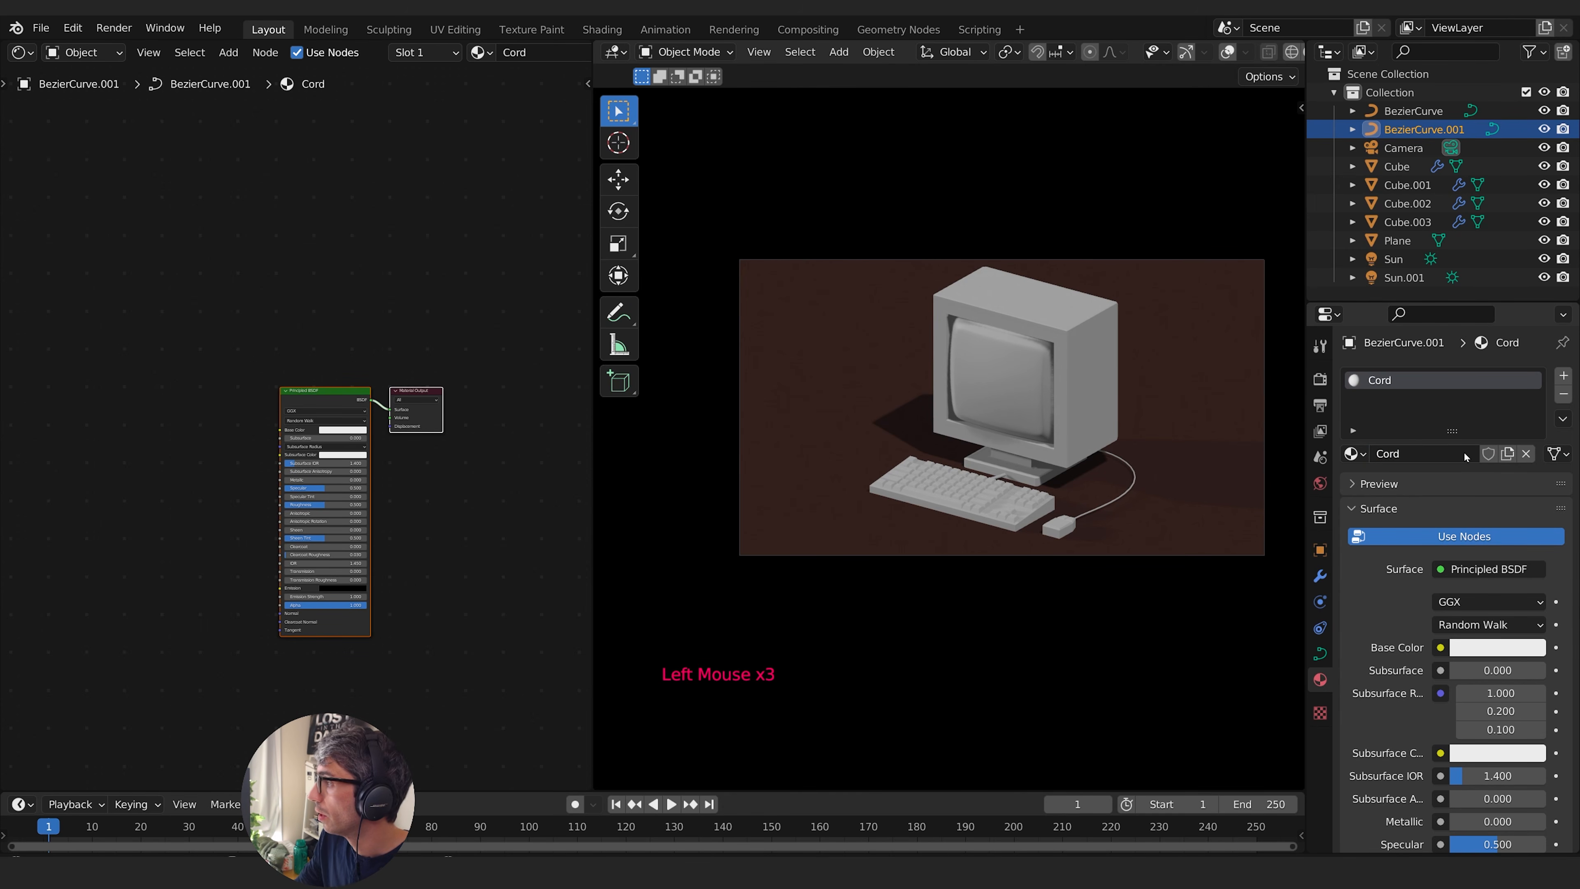
- Assign the existing Cord material to the short cable behind the keyboard
click(1002, 481)
click(1364, 452)
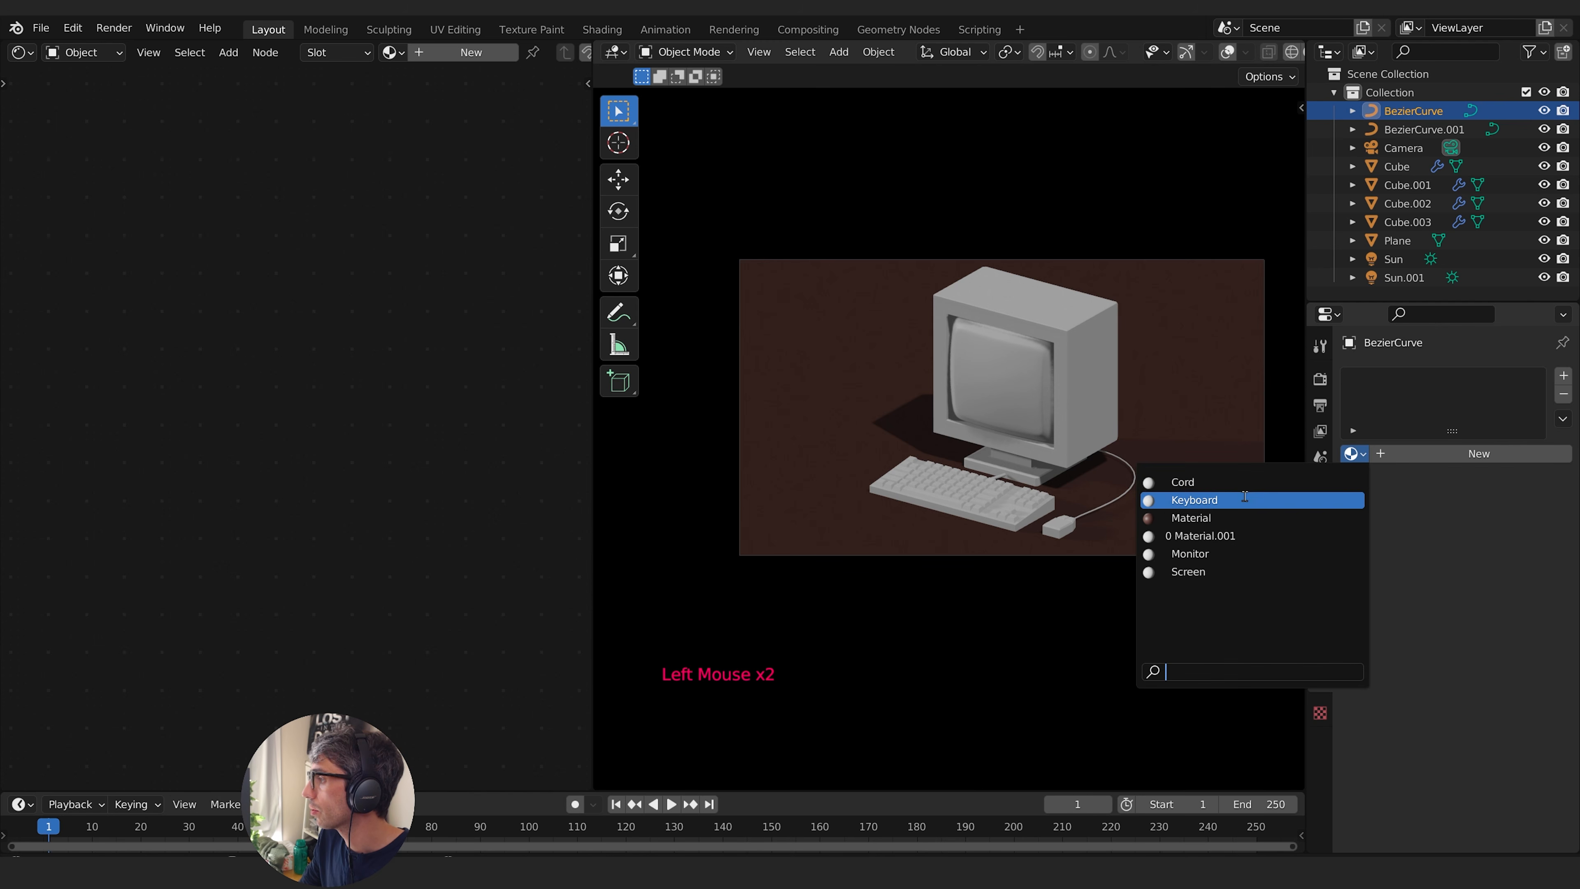
click(1337, 497)
- Darken the Keyboard material's base color to a dark gray with a V of 0.107
click(965, 495)
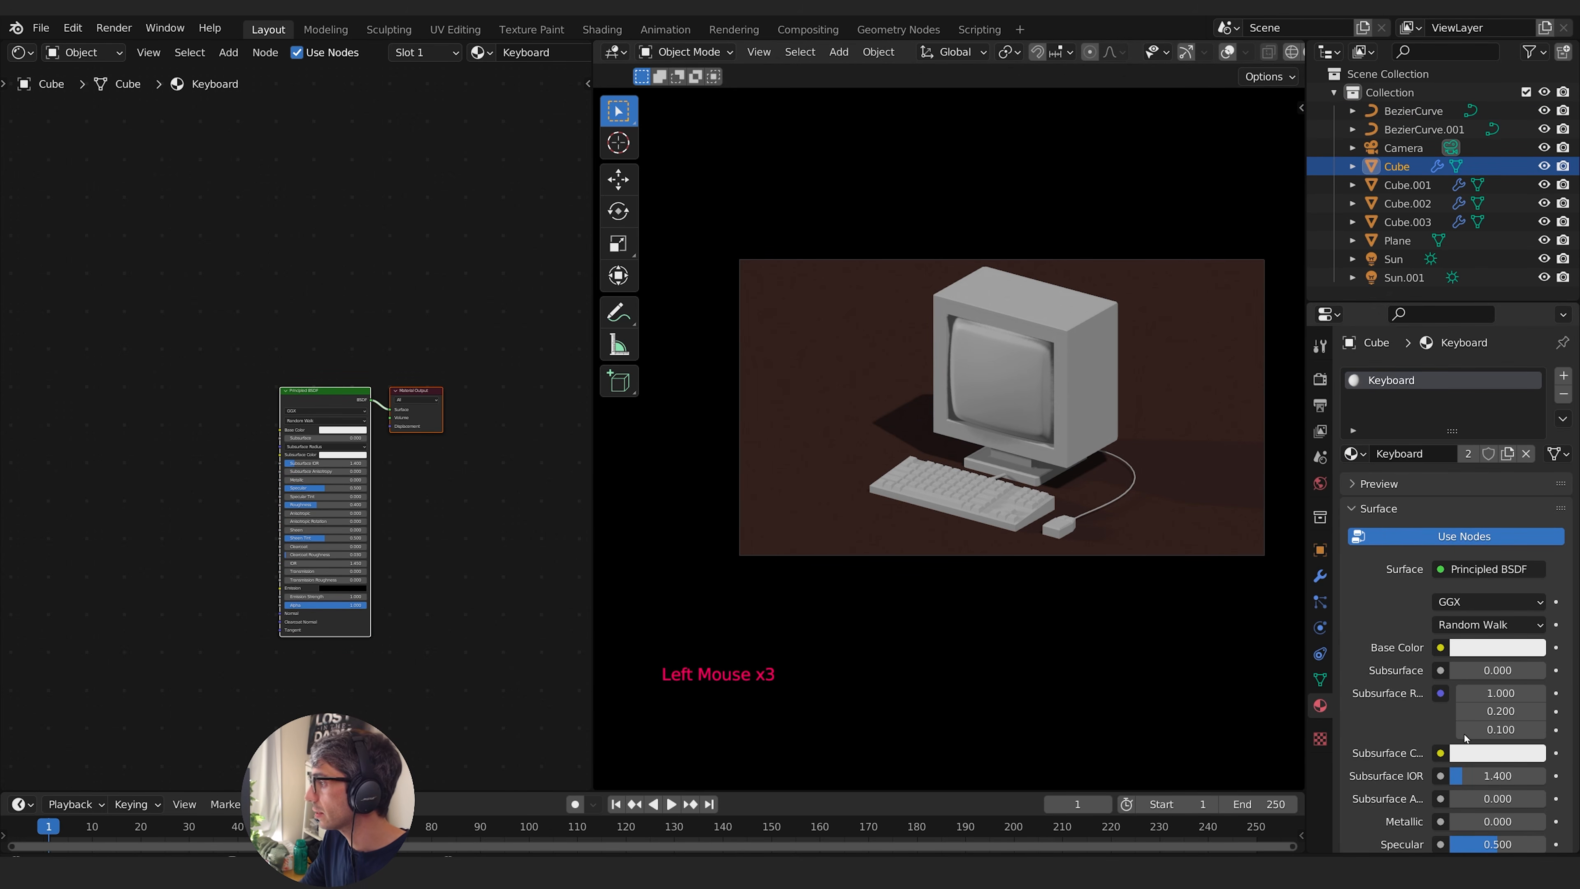
click(1497, 647)
drag(1531, 386, 1532, 476)
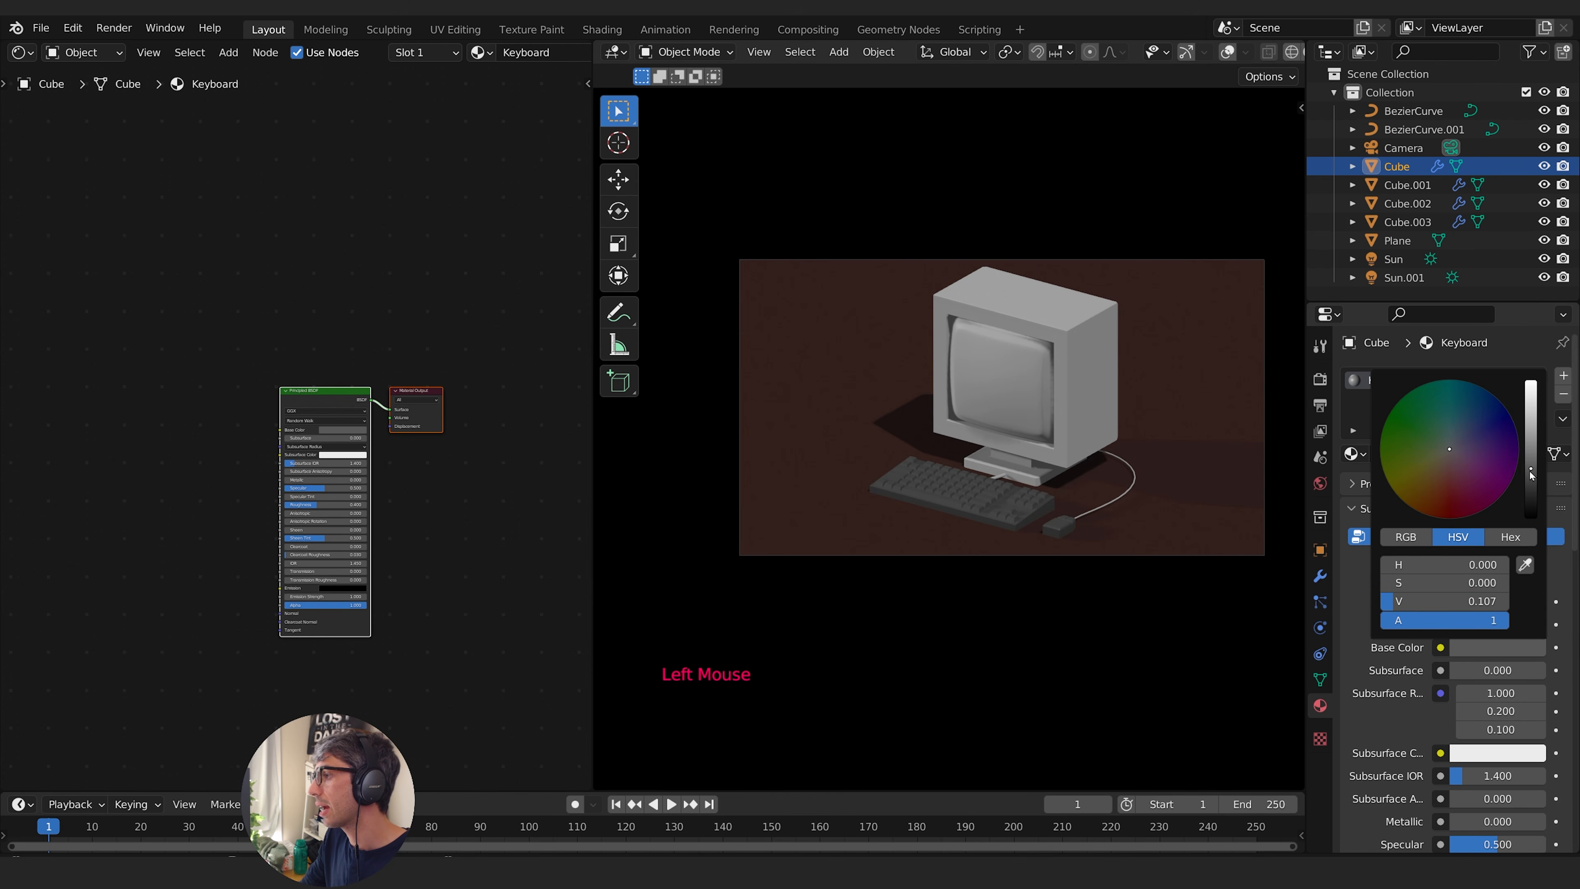
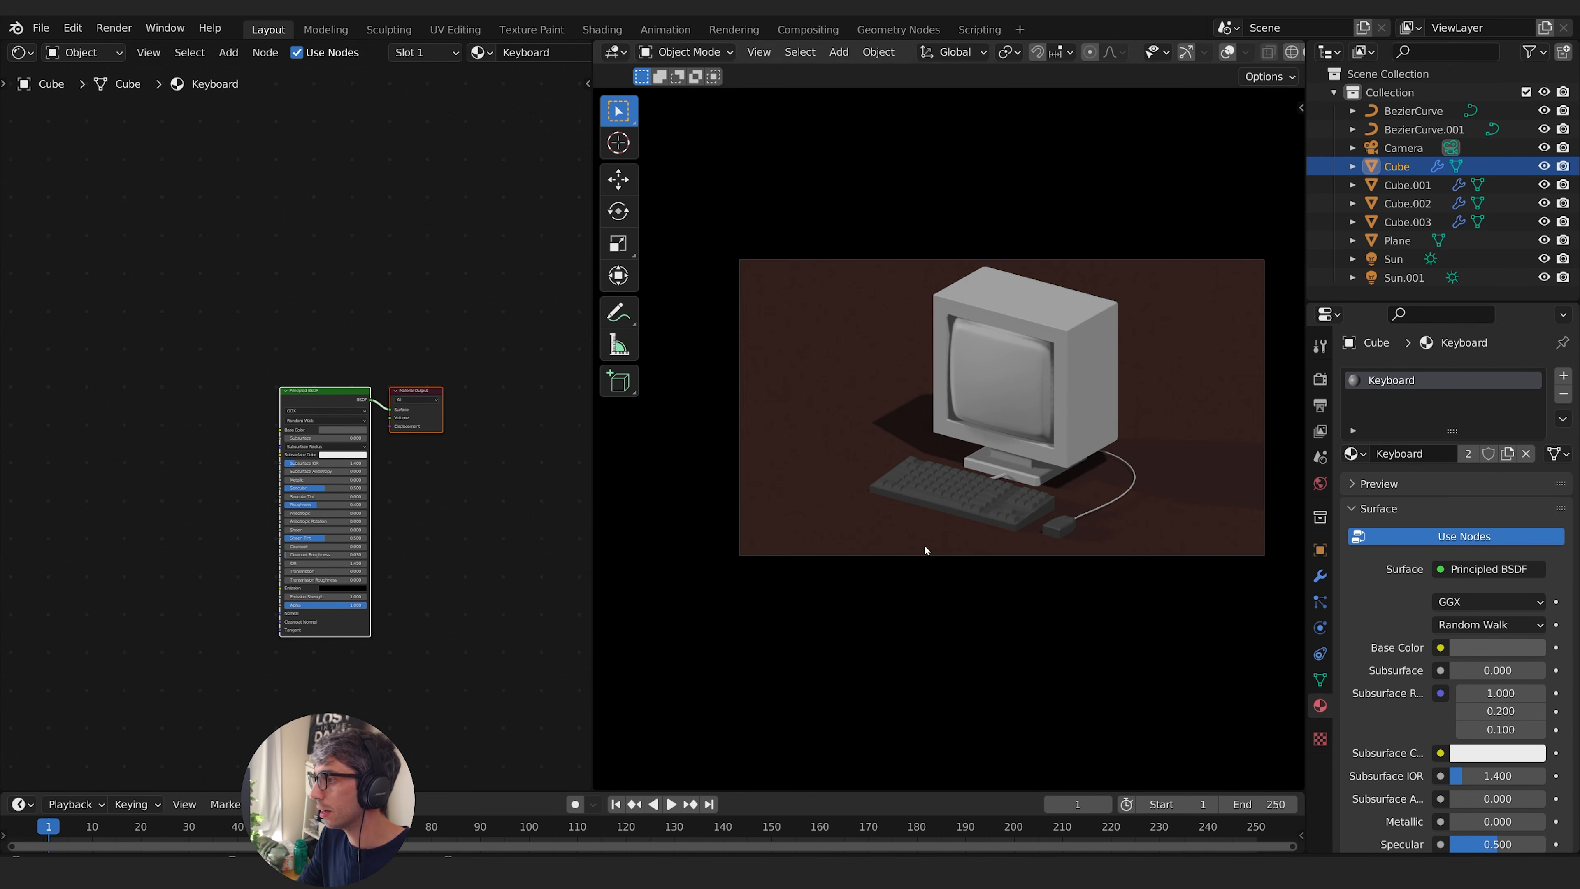
- Enable Ambient Occlusion, Bloom and Screen Space Reflections in the Eevee render settings
scroll(926, 551, up, 5)
scroll(1148, 497, down, 1)
shift+middle_drag(1148, 497, 1071, 486)
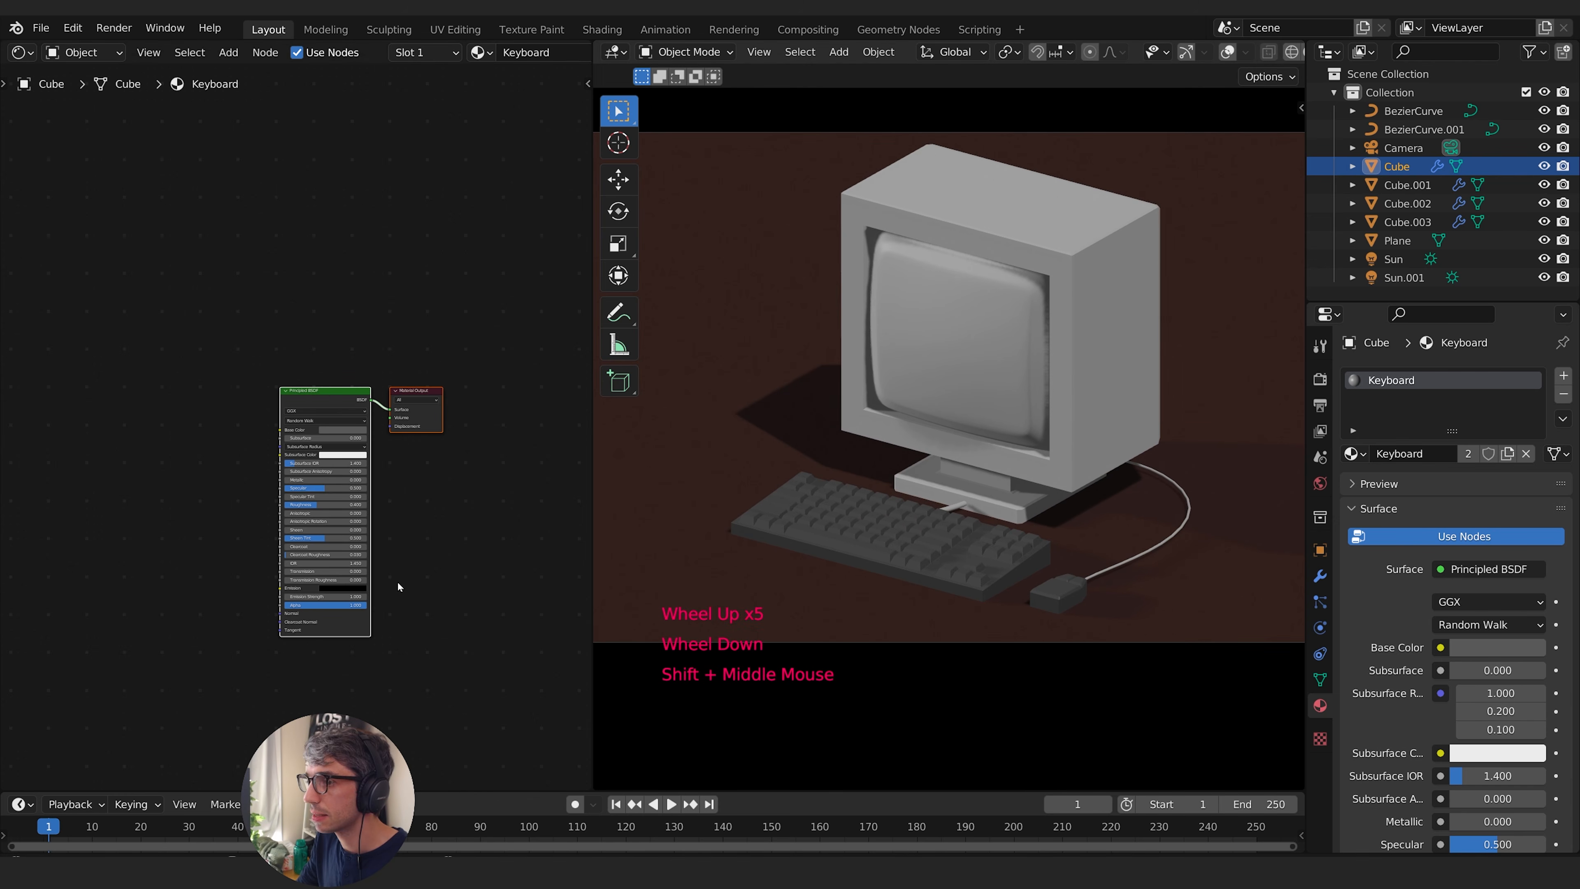
click(1320, 379)
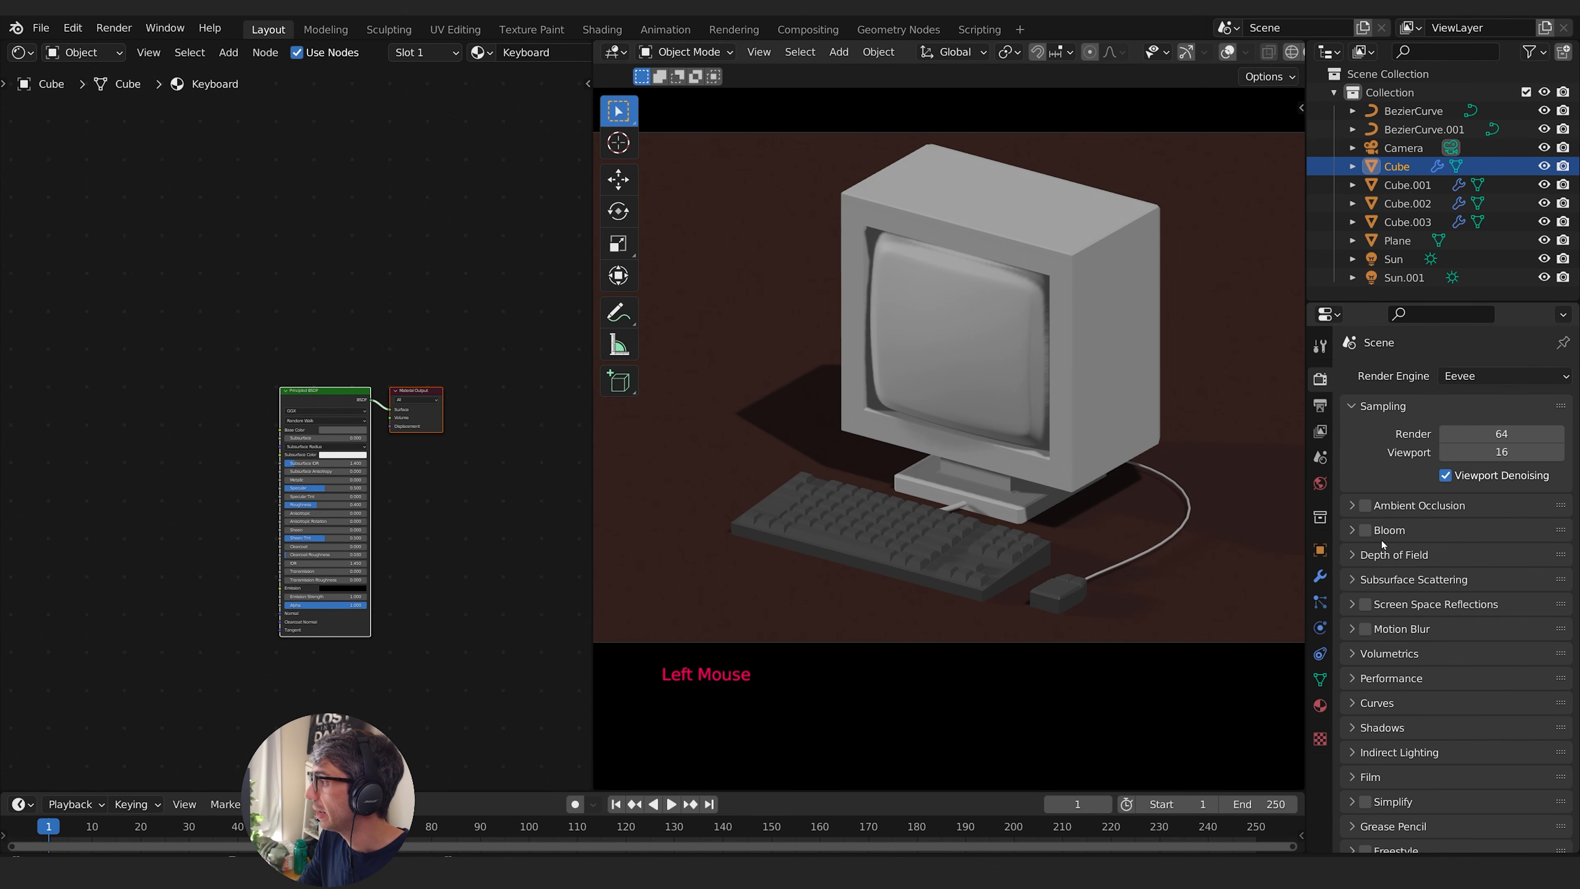
click(1365, 506)
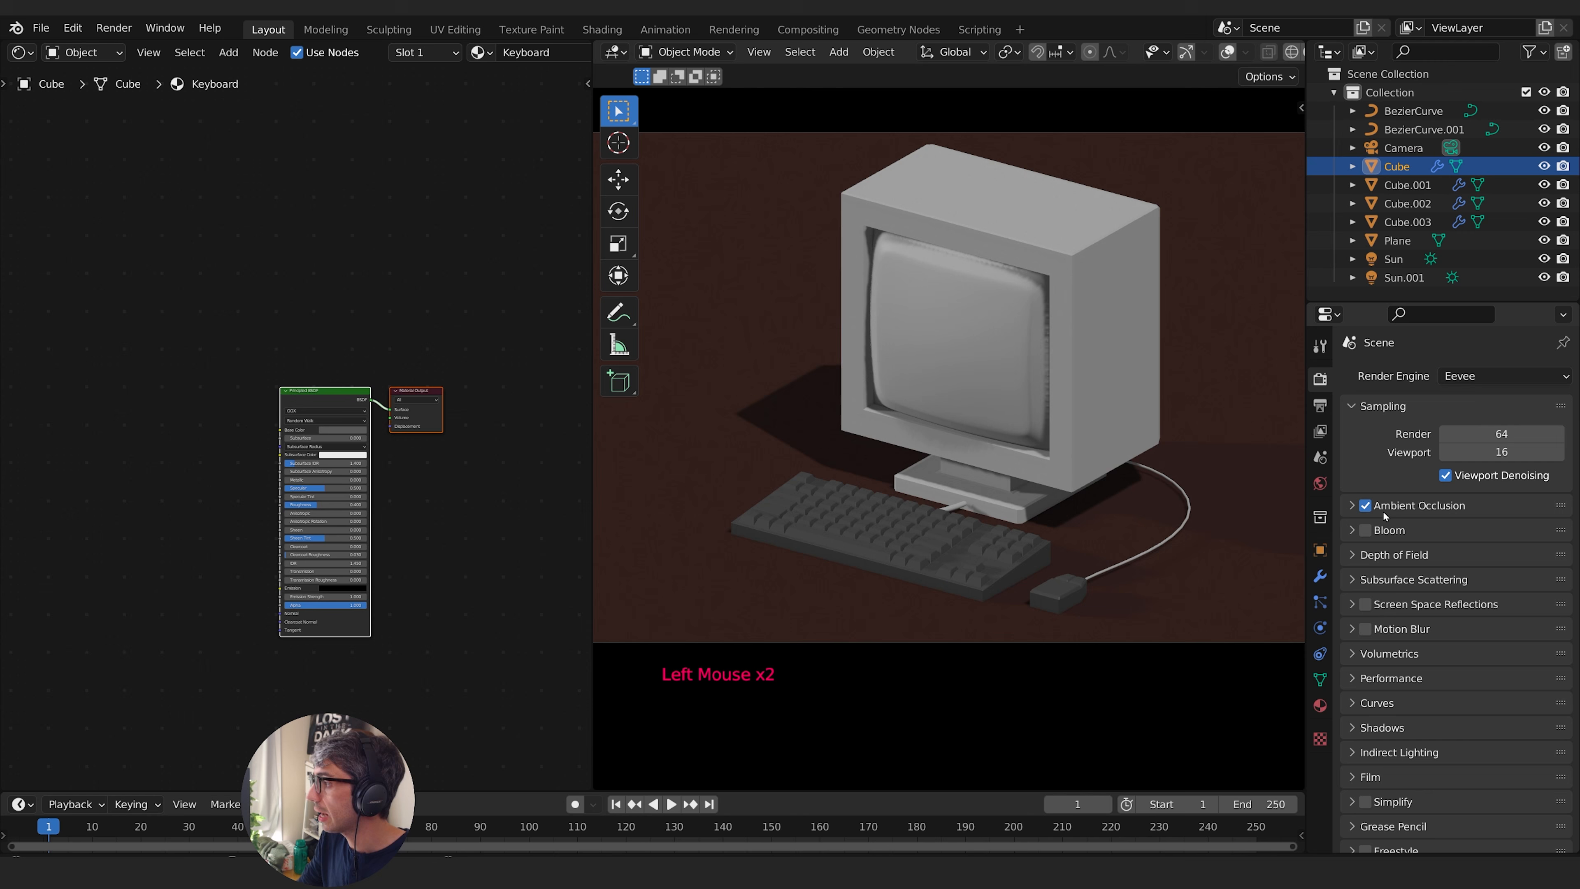
click(1477, 604)
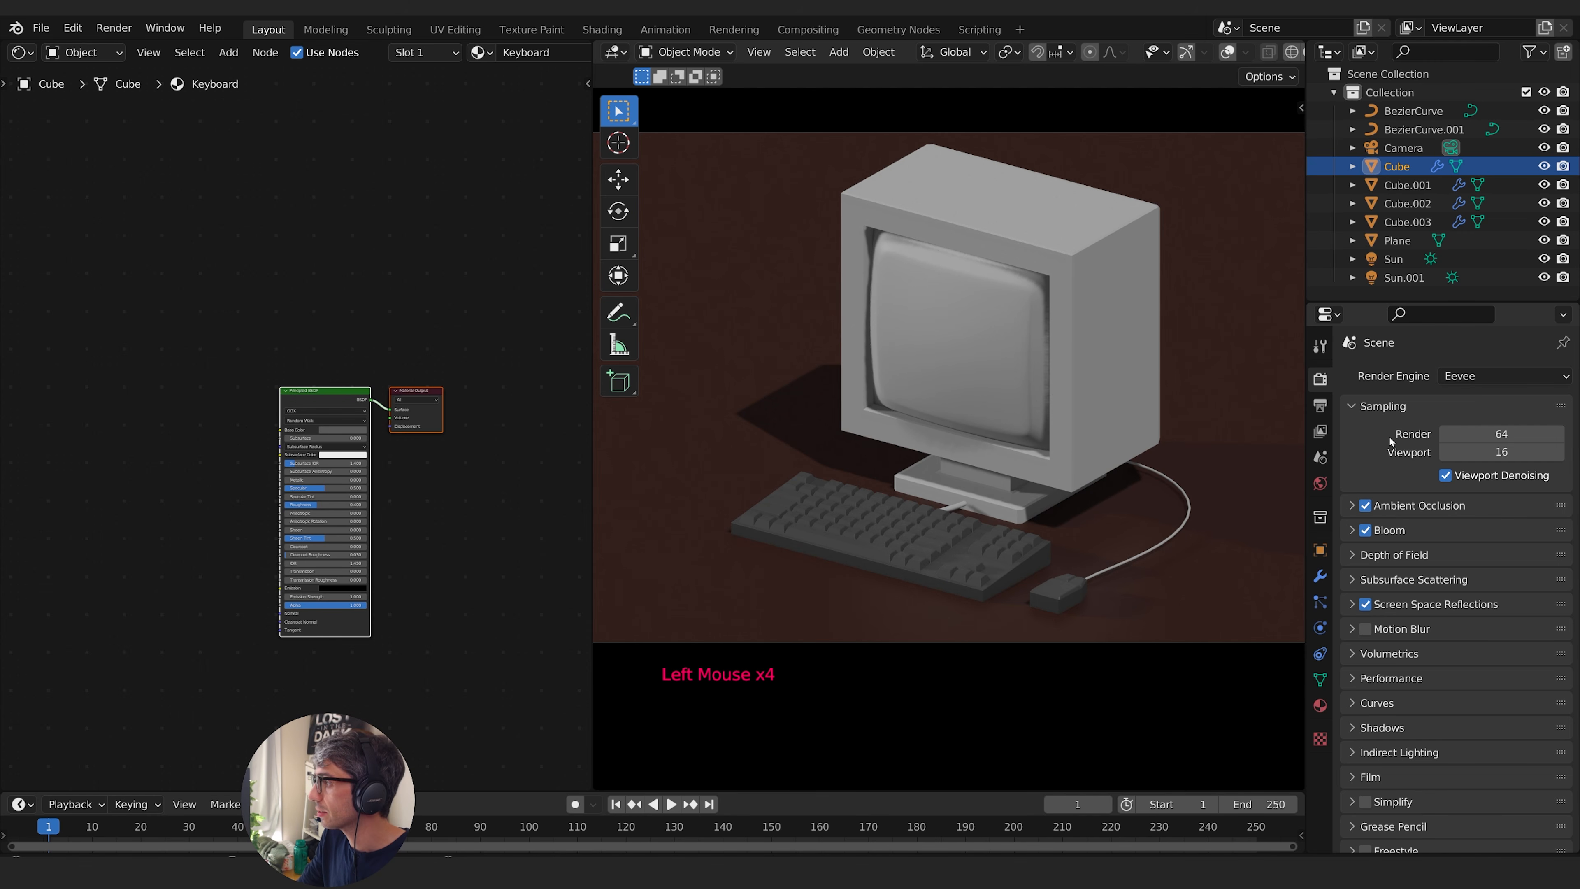
click(1363, 406)
- Set the Keyboard material's Roughness to 0.830 and Specular to 0.676 on its Principled BSDF node
shift+middle_drag(241, 398, 263, 350)
scroll(278, 408, up, 3)
scroll(279, 428, up, 3)
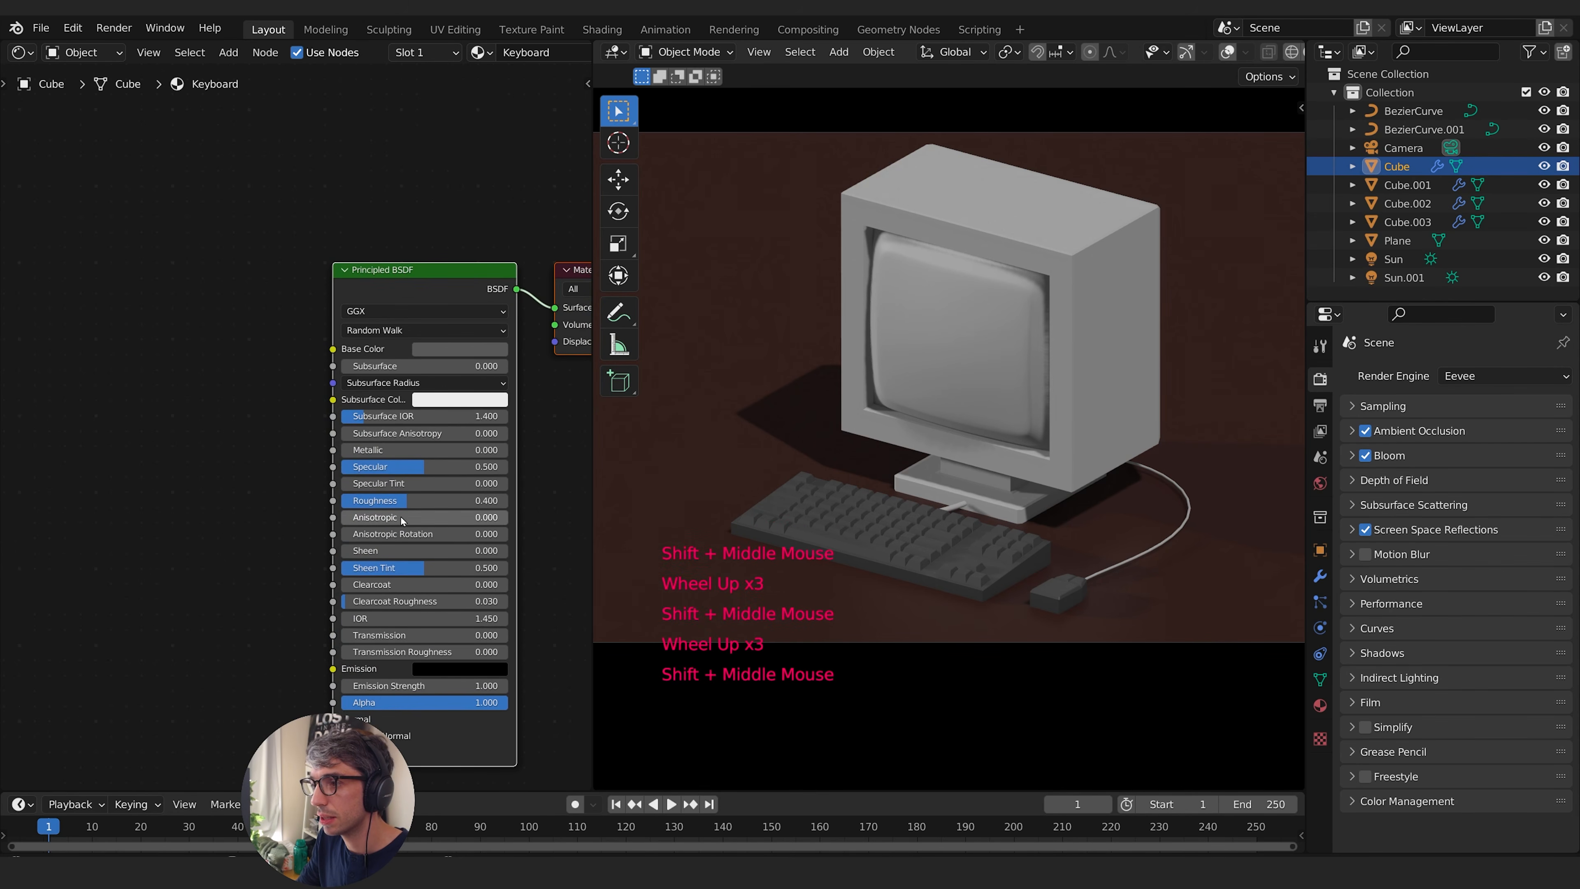
shift+middle_drag(403, 509, 370, 513)
drag(370, 513, 455, 471)
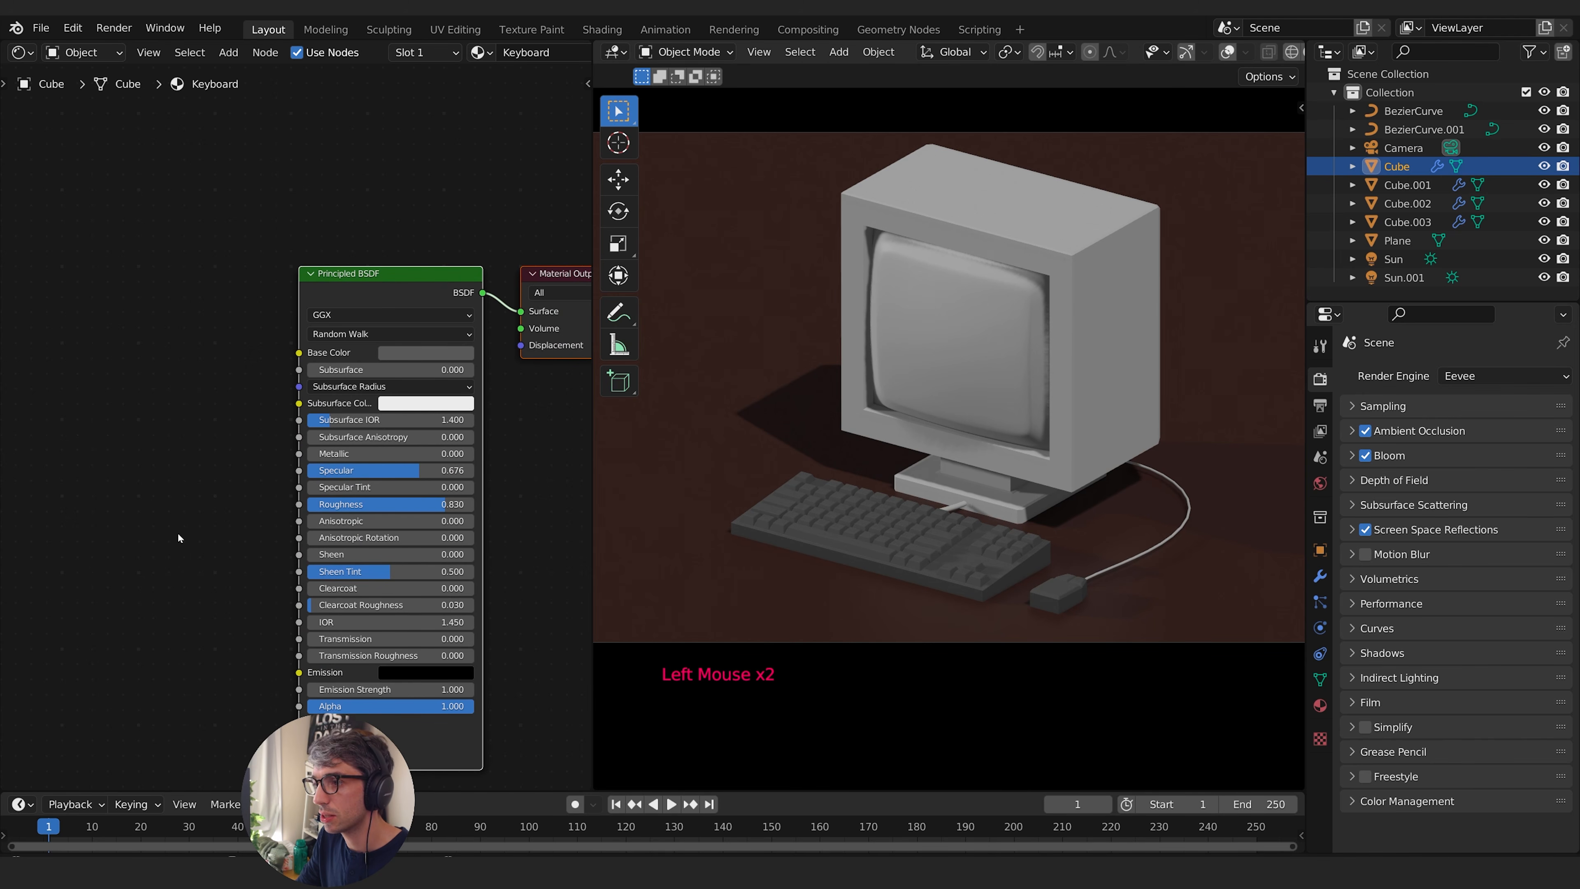
middle_drag(287, 465, 269, 382)
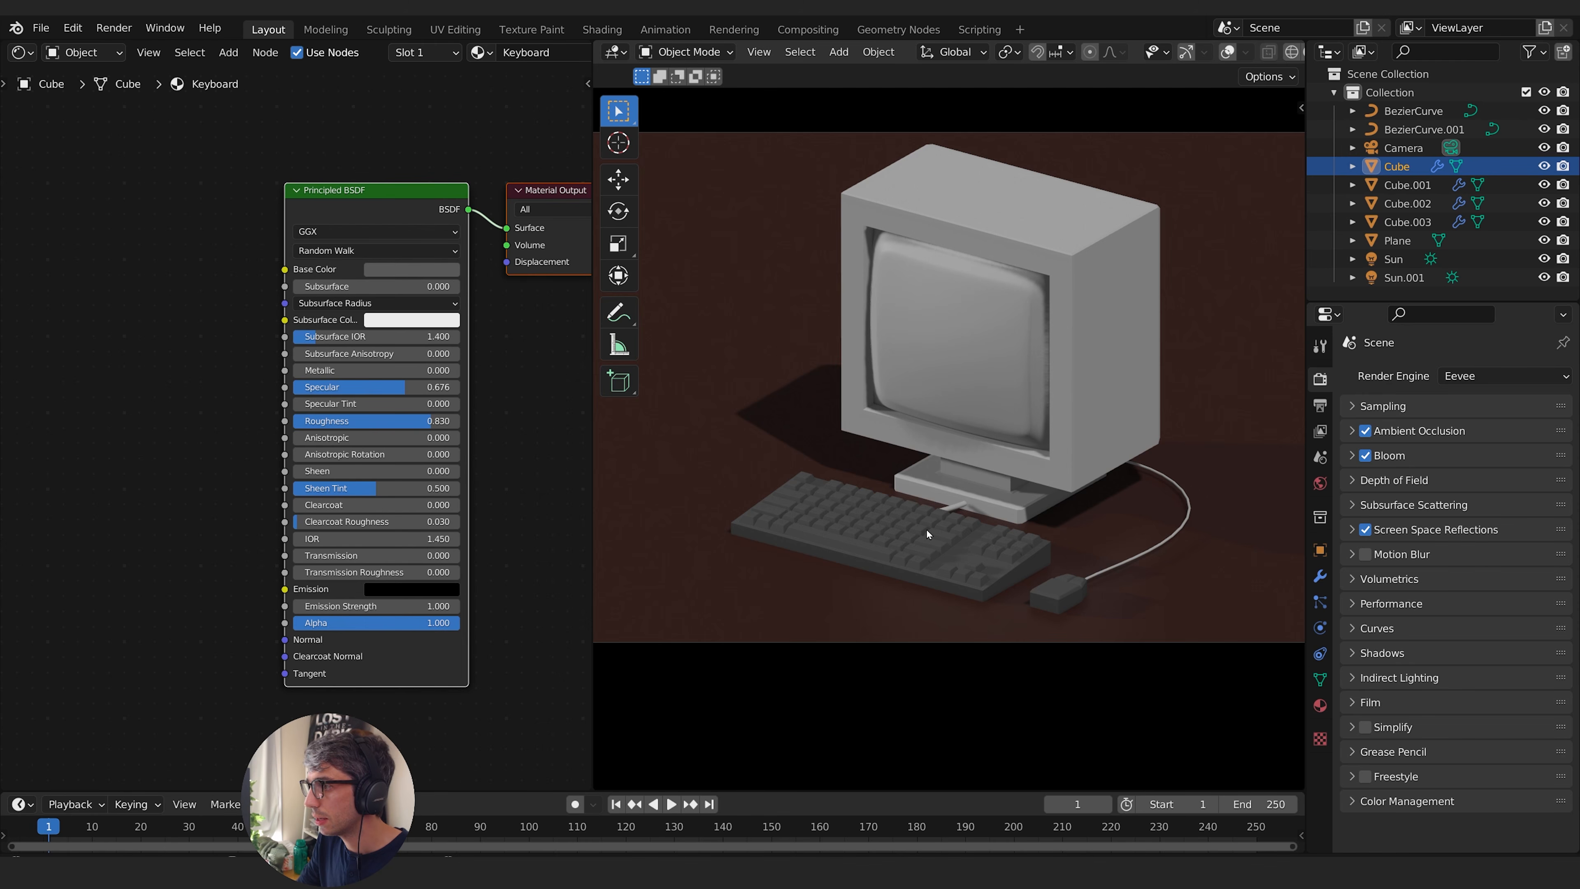
- Show the overlays in the keyboard mesh's edit mode and select its side face loop, grown to include the top rim
key(Tab)
middle_drag(1217, 51, 994, 52)
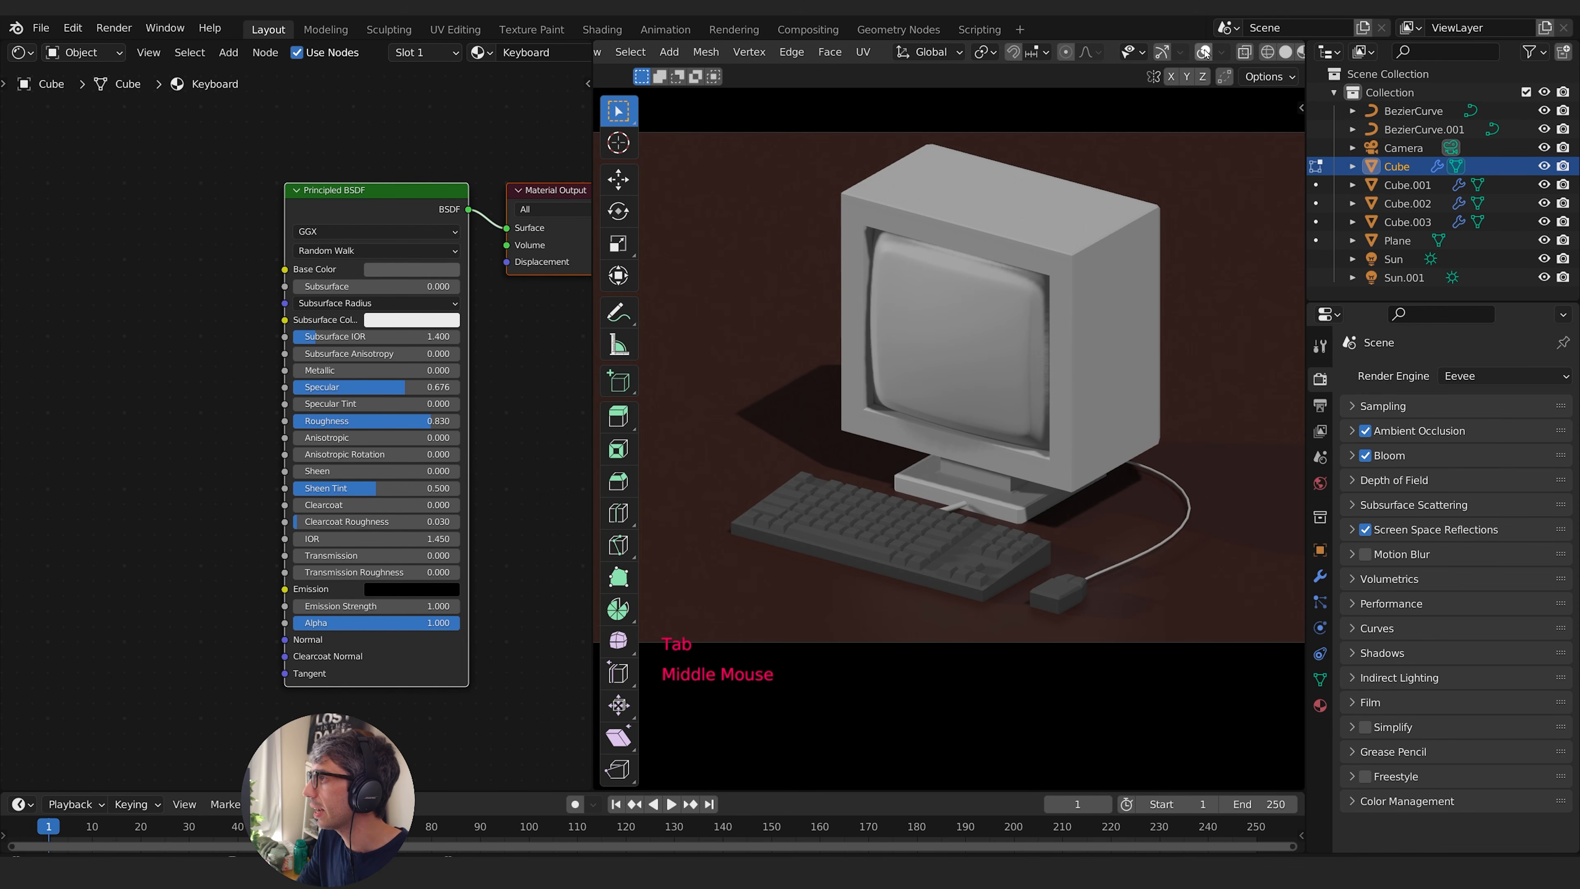
click(1203, 52)
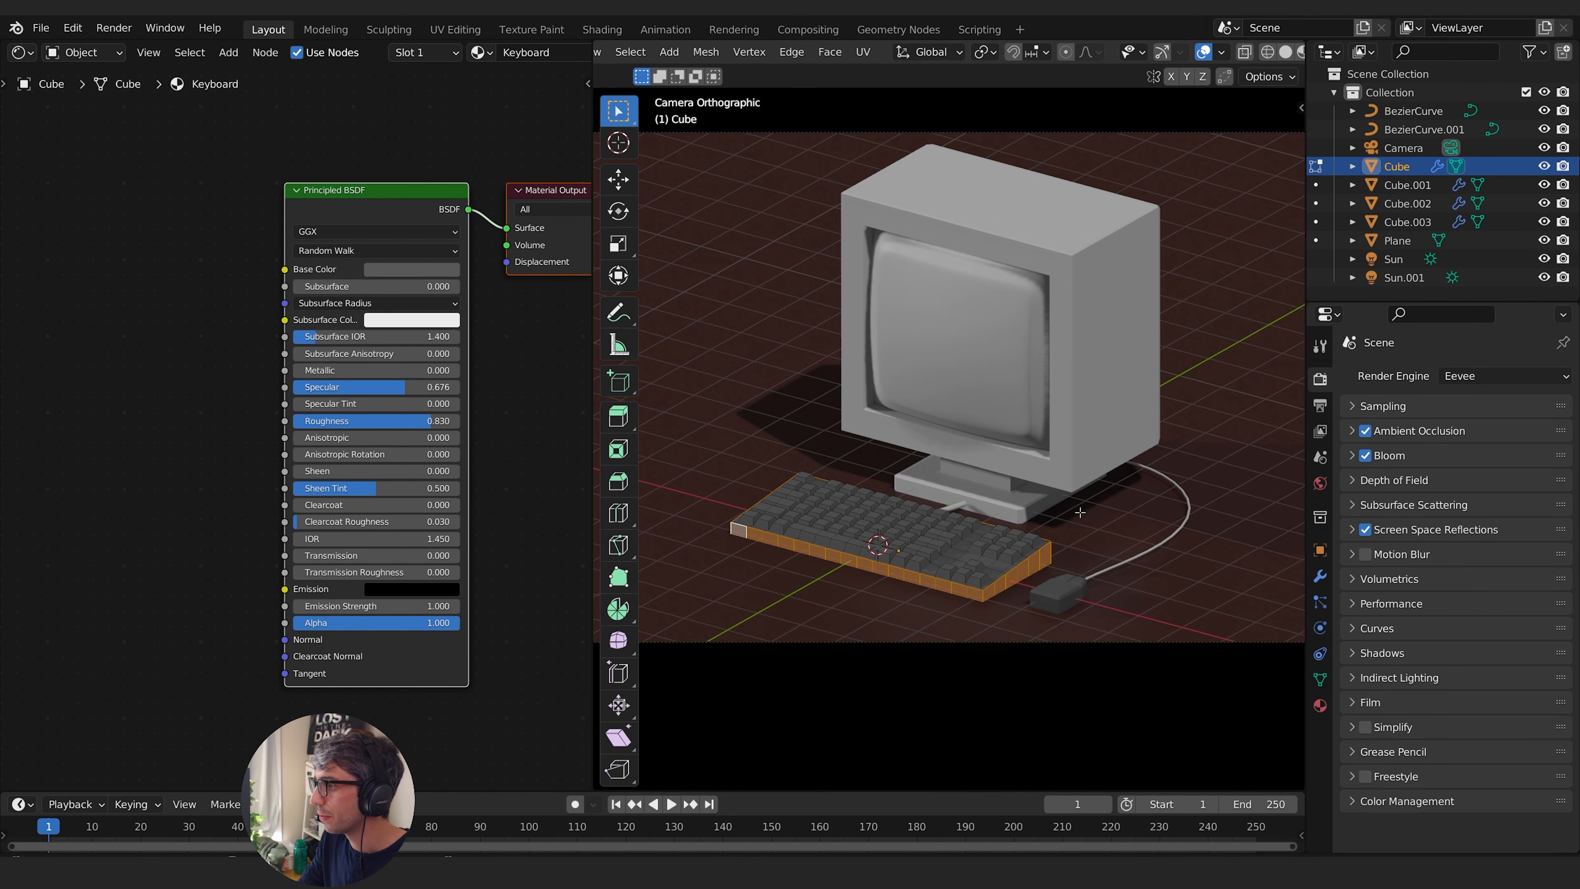
middle_drag(1080, 513, 1020, 430)
scroll(989, 482, up, 5)
scroll(990, 505, up, 2)
middle_drag(1020, 435, 1148, 484)
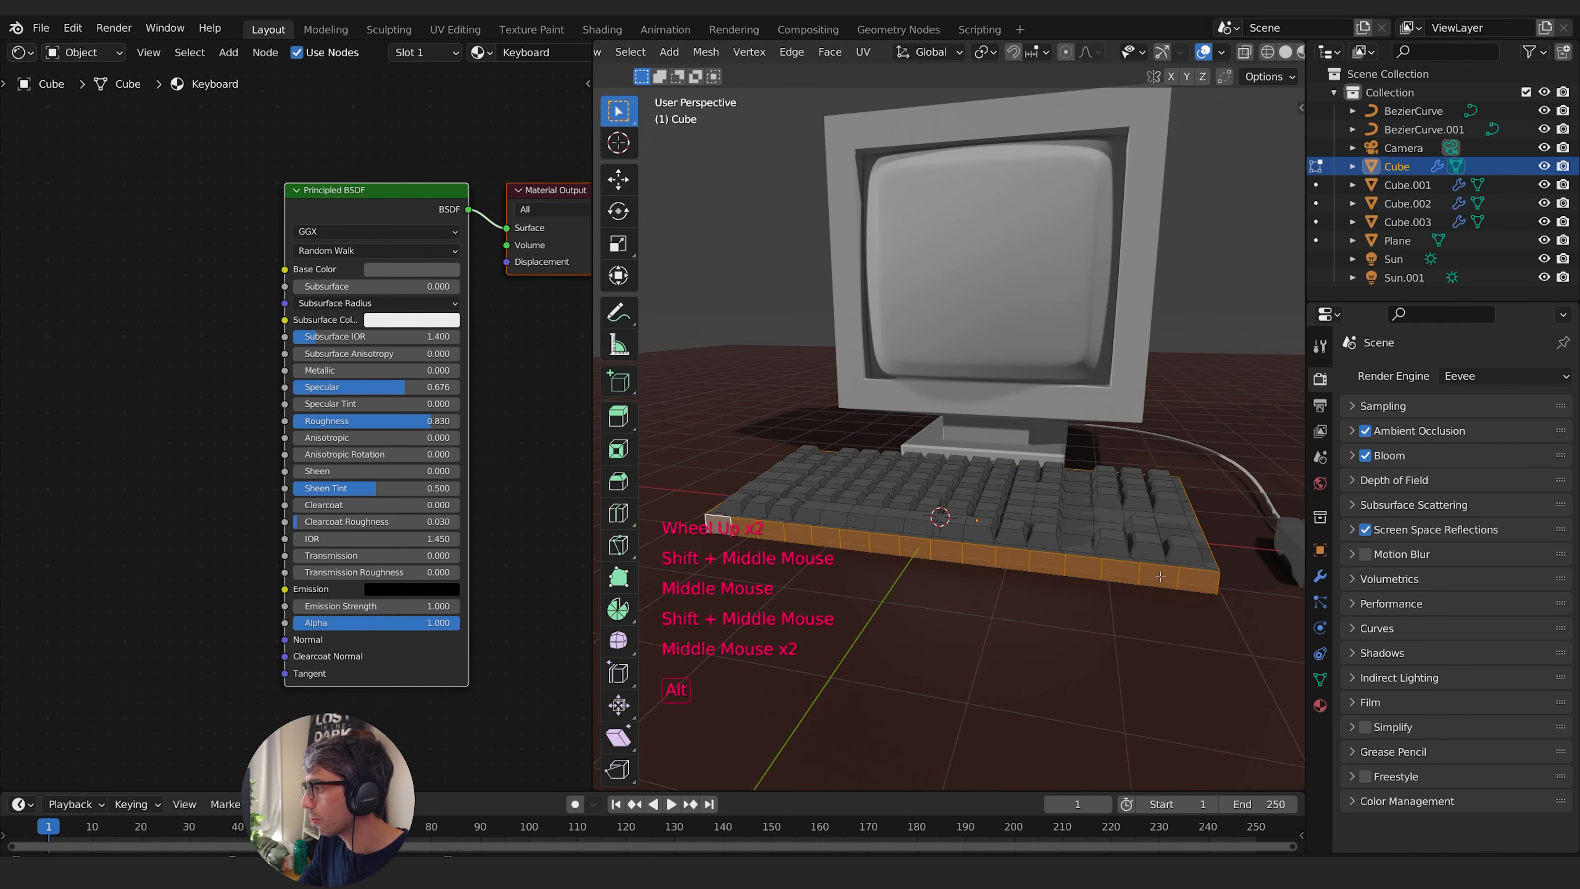
alt+click(1161, 577)
middle_drag(1160, 576, 936, 647)
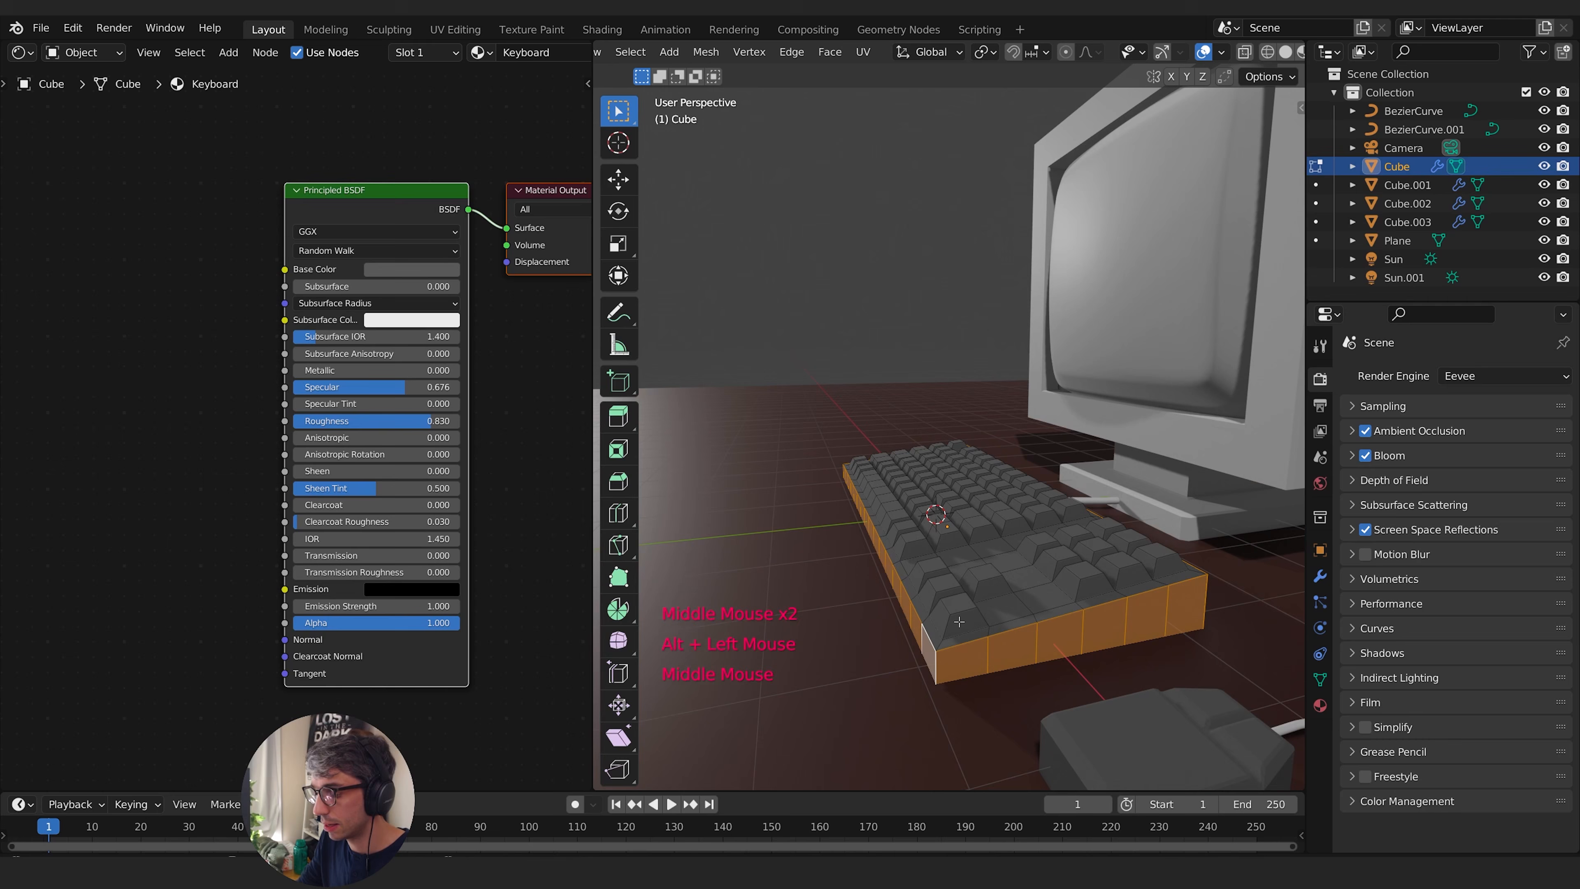
key(ctrl+KP_Add)
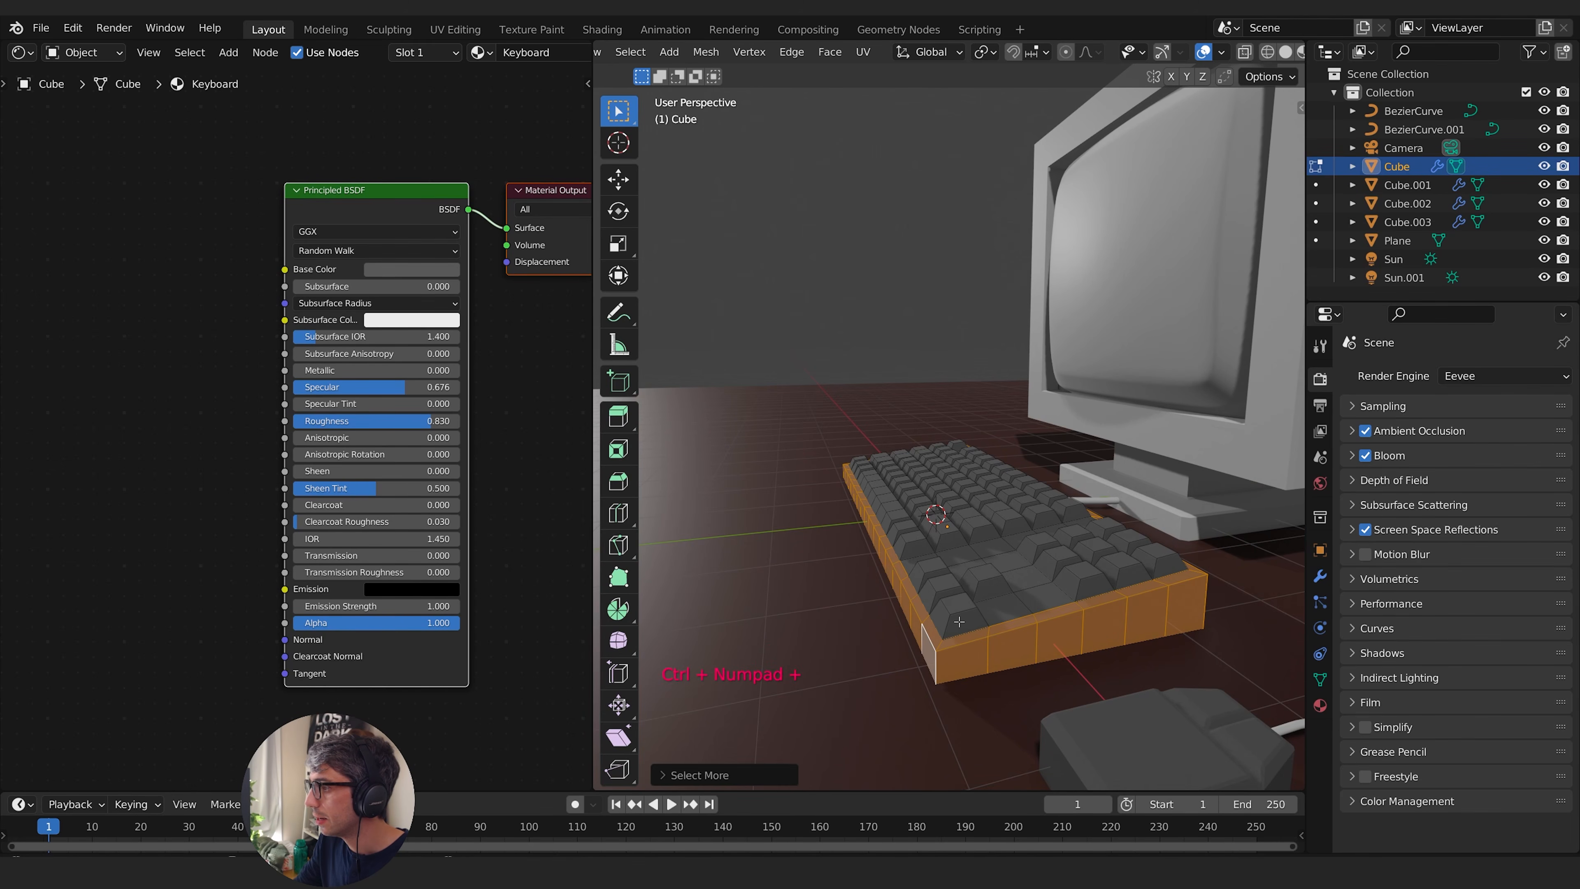
middle_drag(959, 621, 1066, 538)
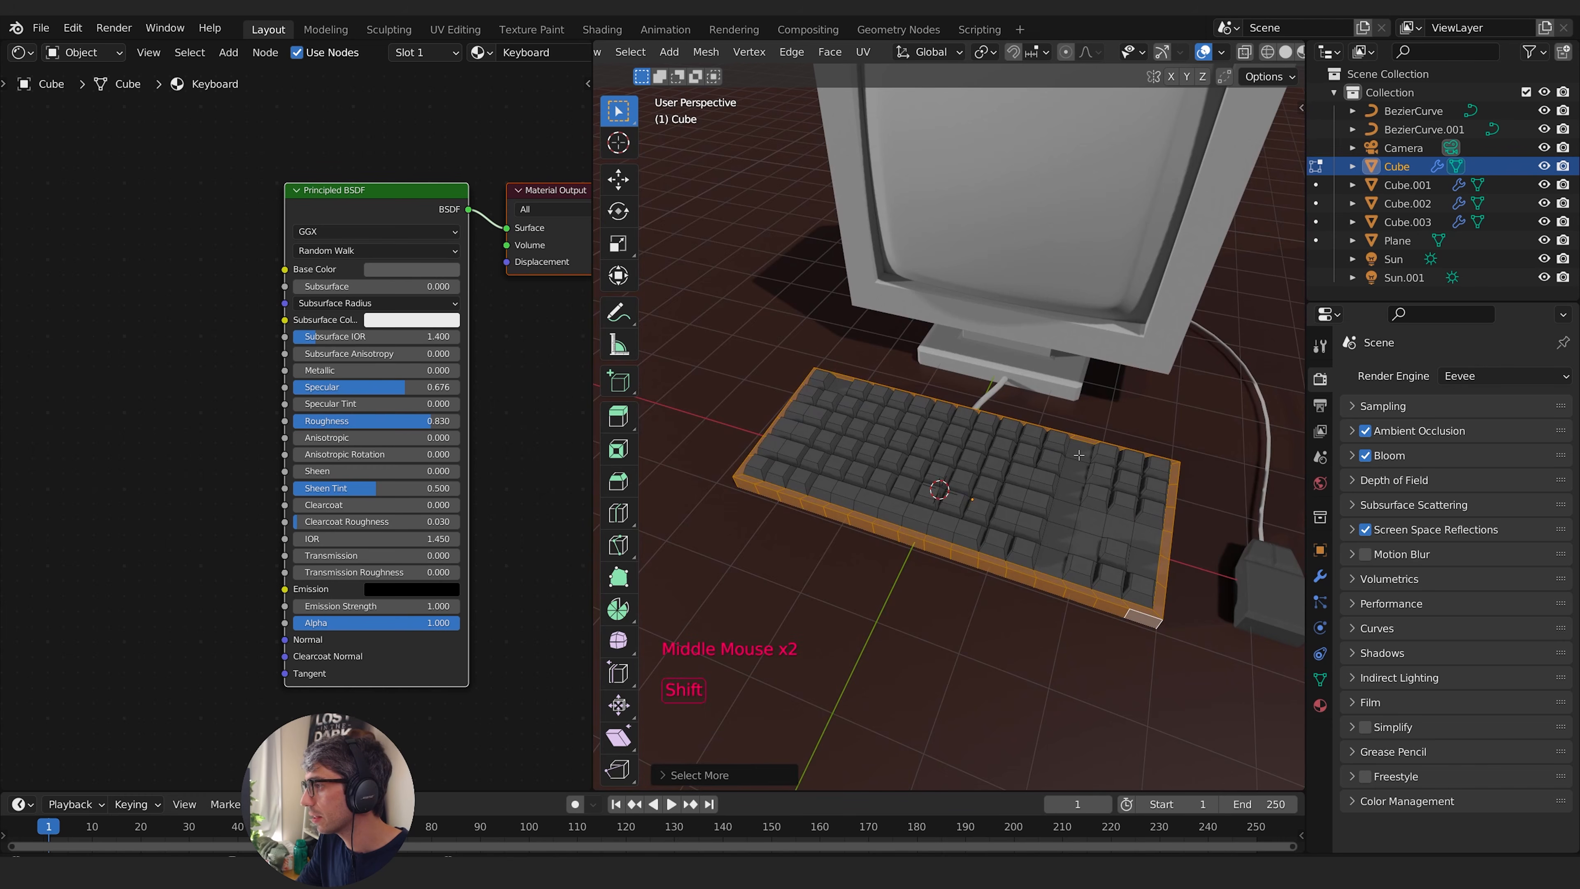
- Add the keyboard's flat top faces between the key blocks and around the arrow keys to the selection
shift+click(1078, 452)
shift+click(1075, 475)
shift+click(1057, 534)
shift+click(1052, 566)
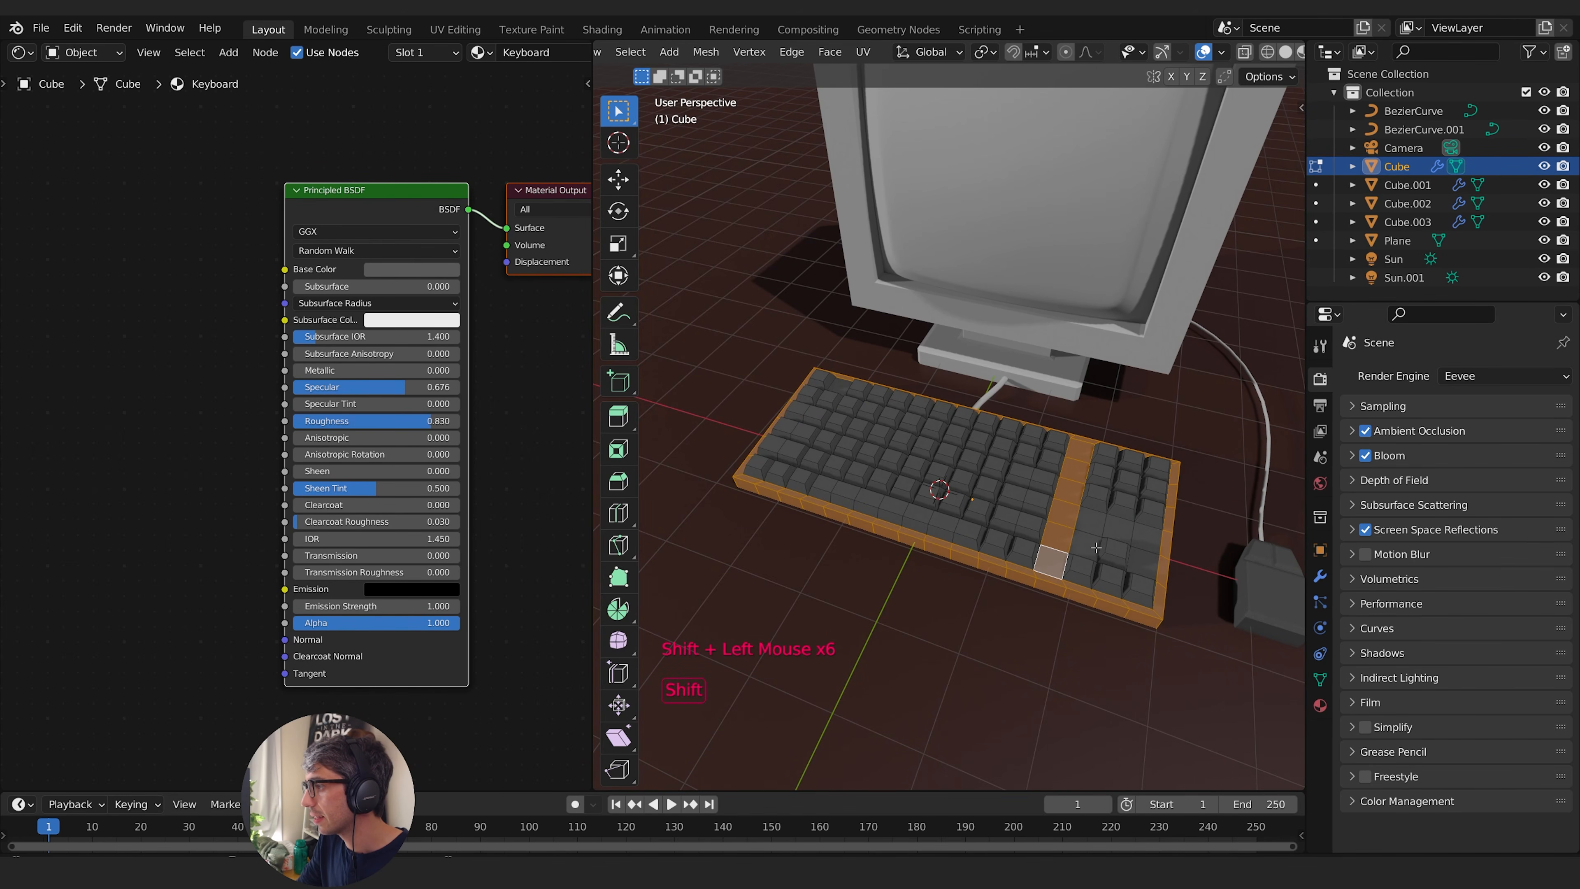
shift+click(1086, 543)
shift+click(1115, 527)
shift+click(1092, 522)
shift+click(1145, 533)
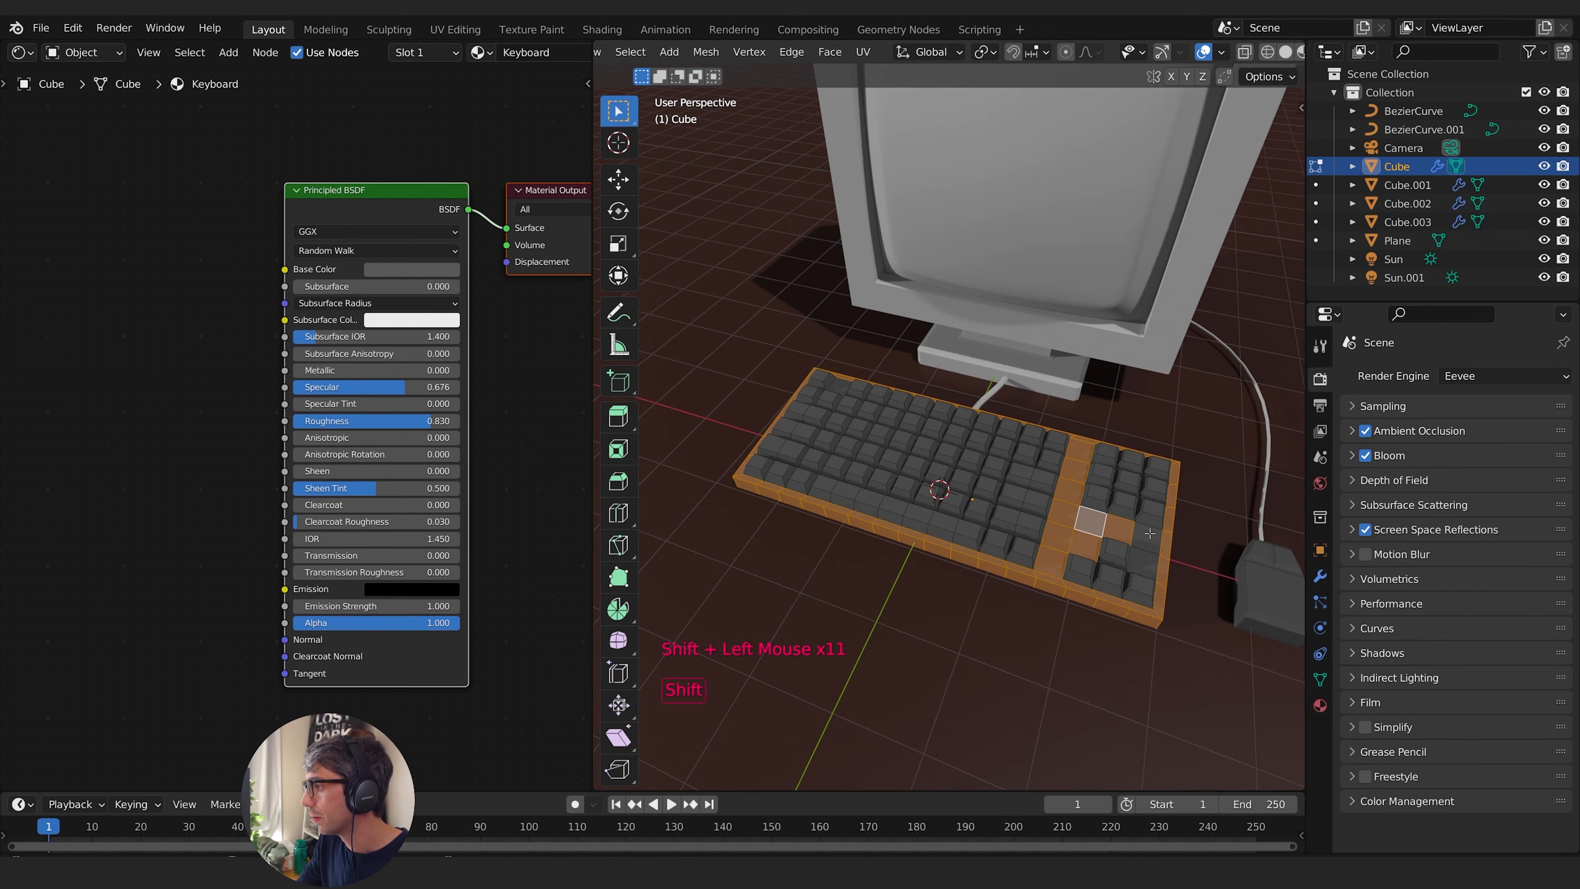
shift+click(1144, 560)
middle_drag(1147, 561, 1217, 592)
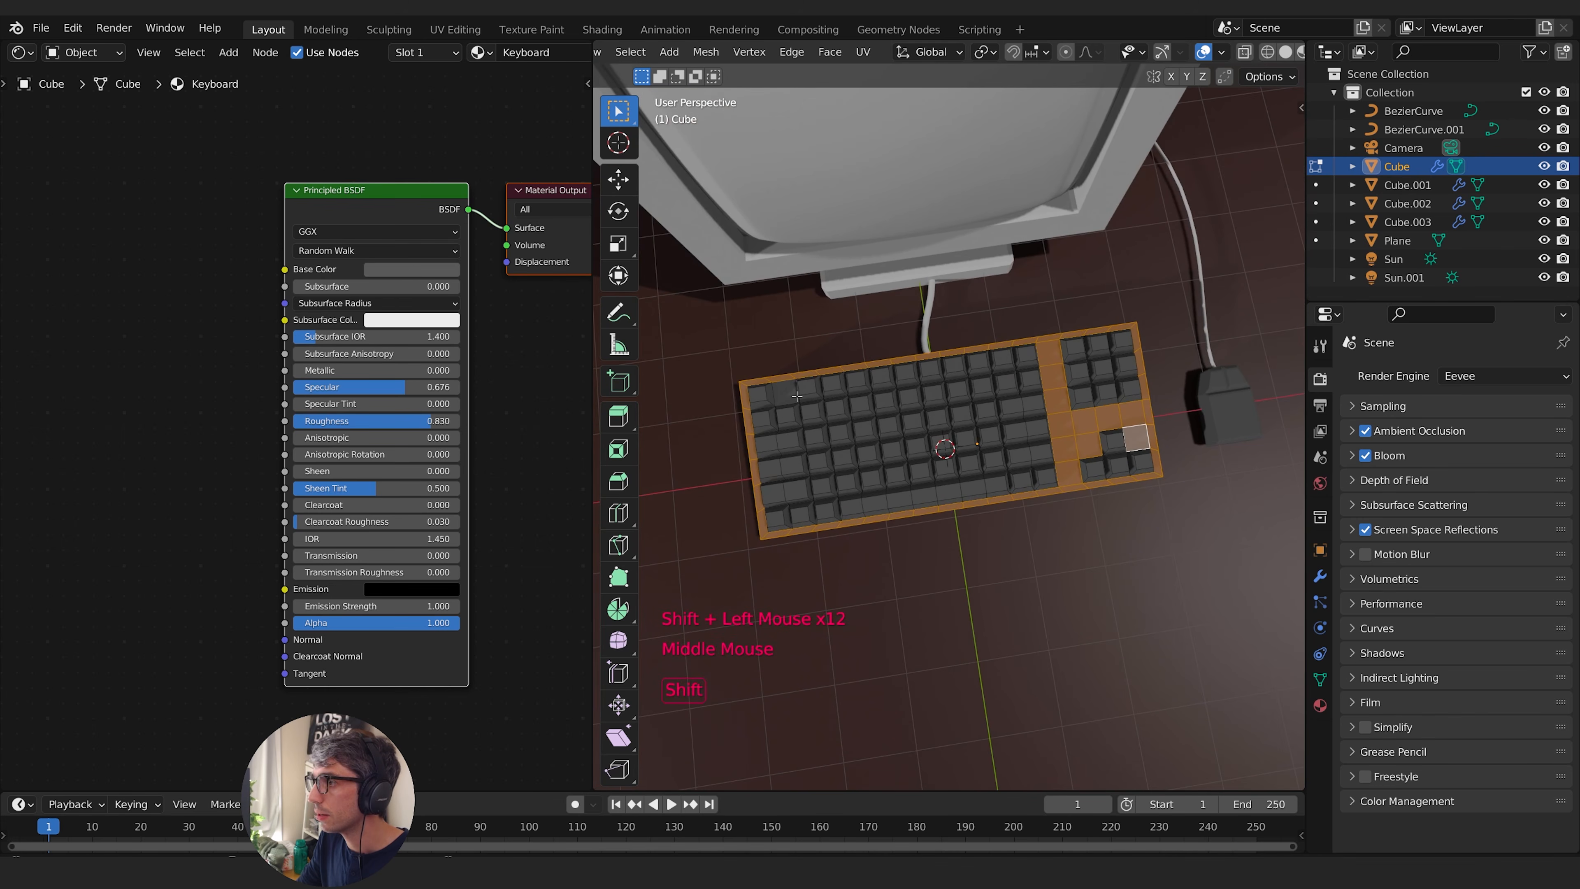
shift+click(785, 392)
middle_drag(1048, 542, 1031, 512)
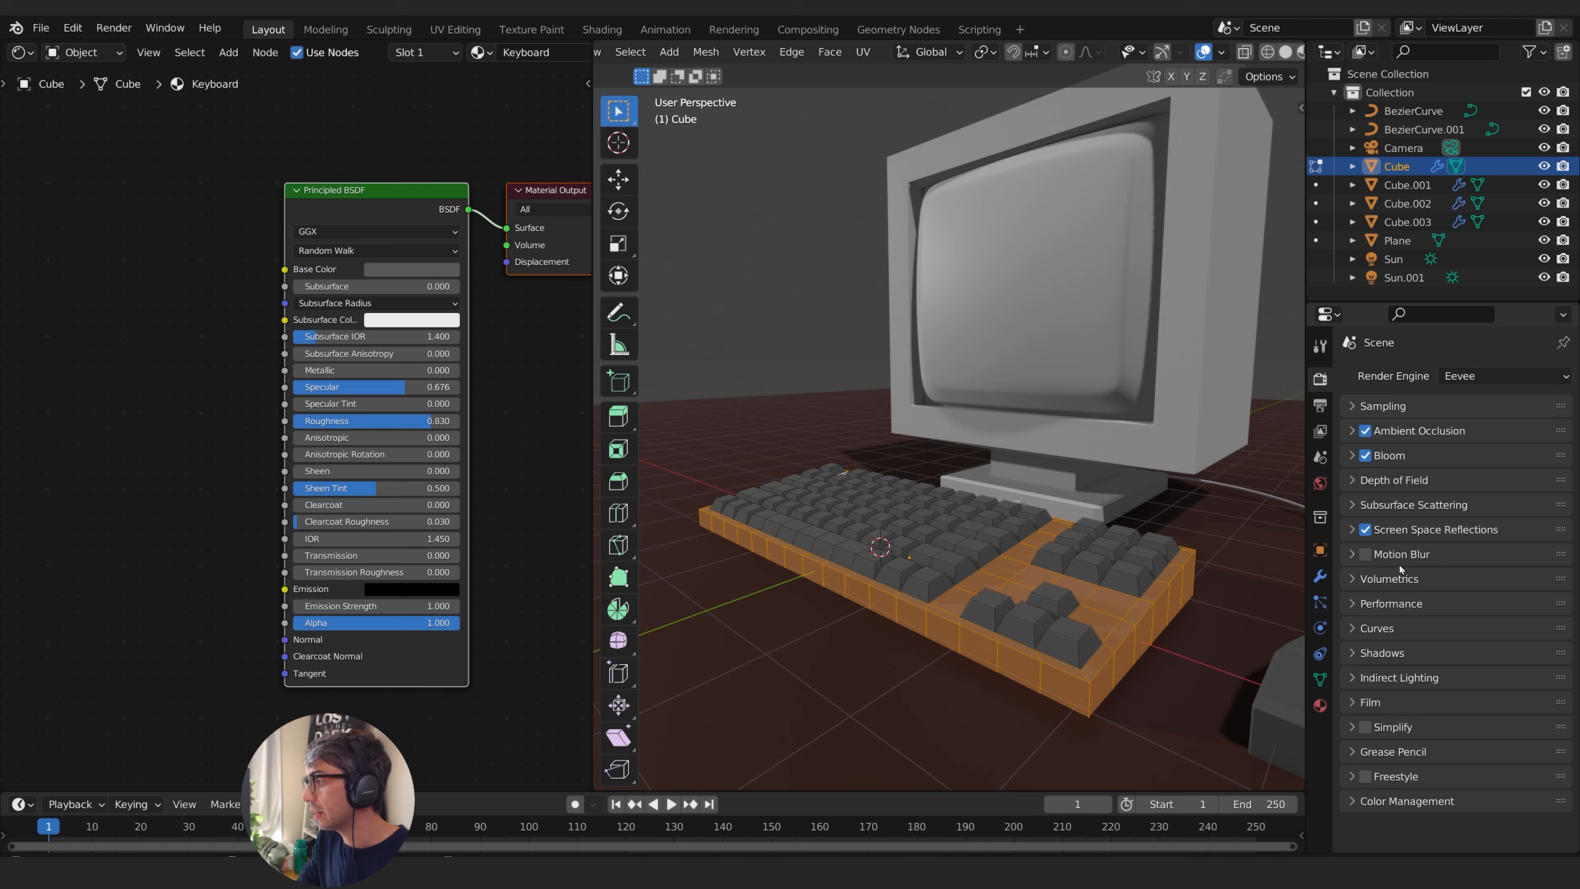
- Add a second material slot with a new material to the keyboard and assign it to the selected case faces
click(1321, 706)
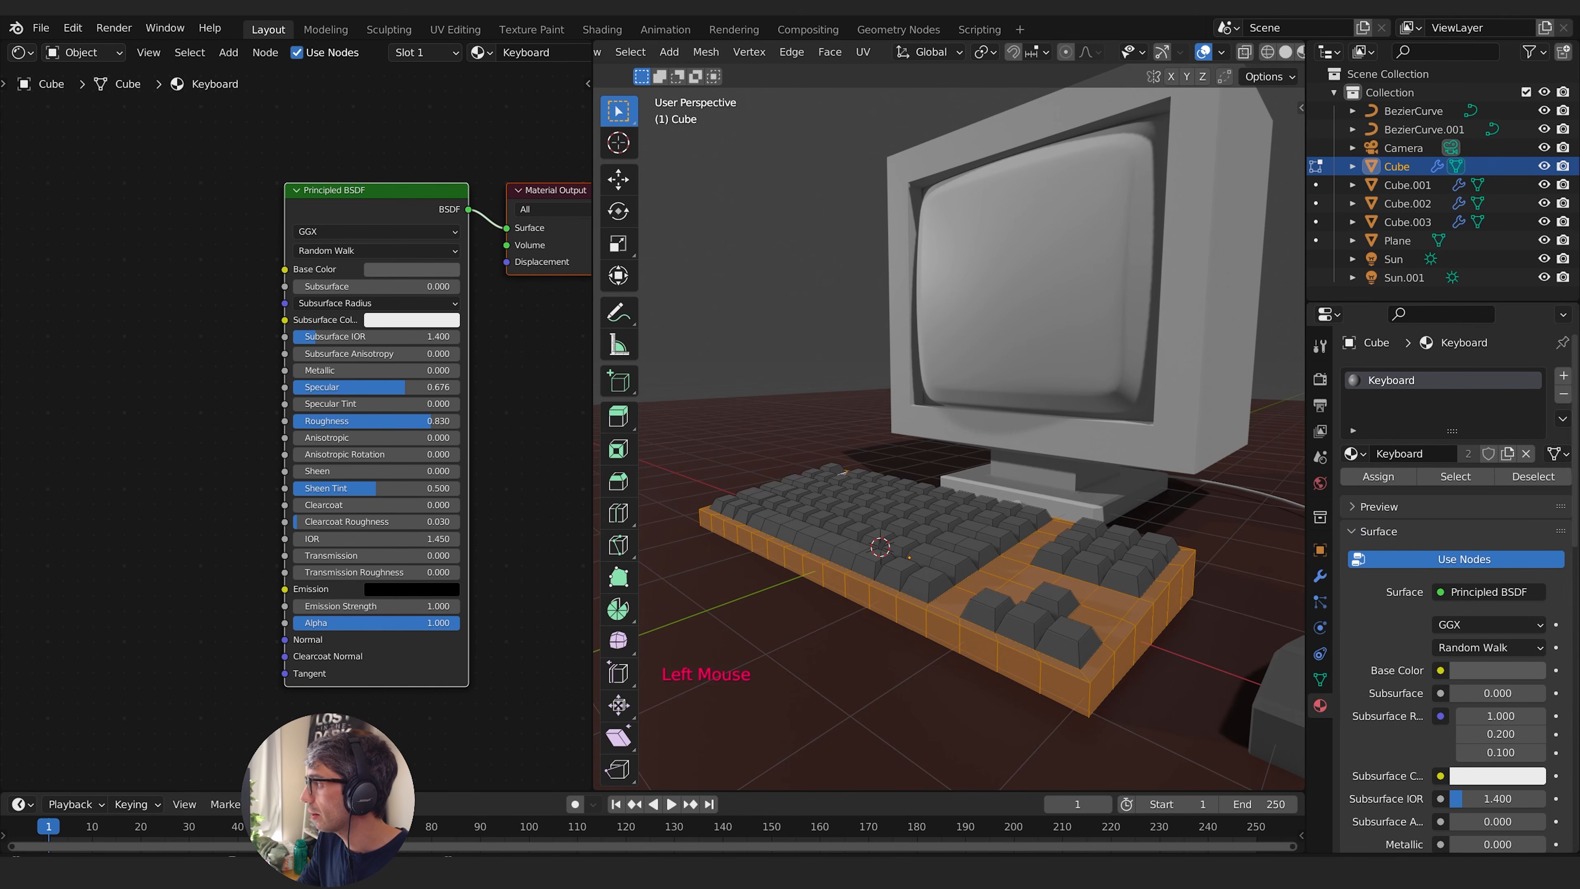
click(1566, 376)
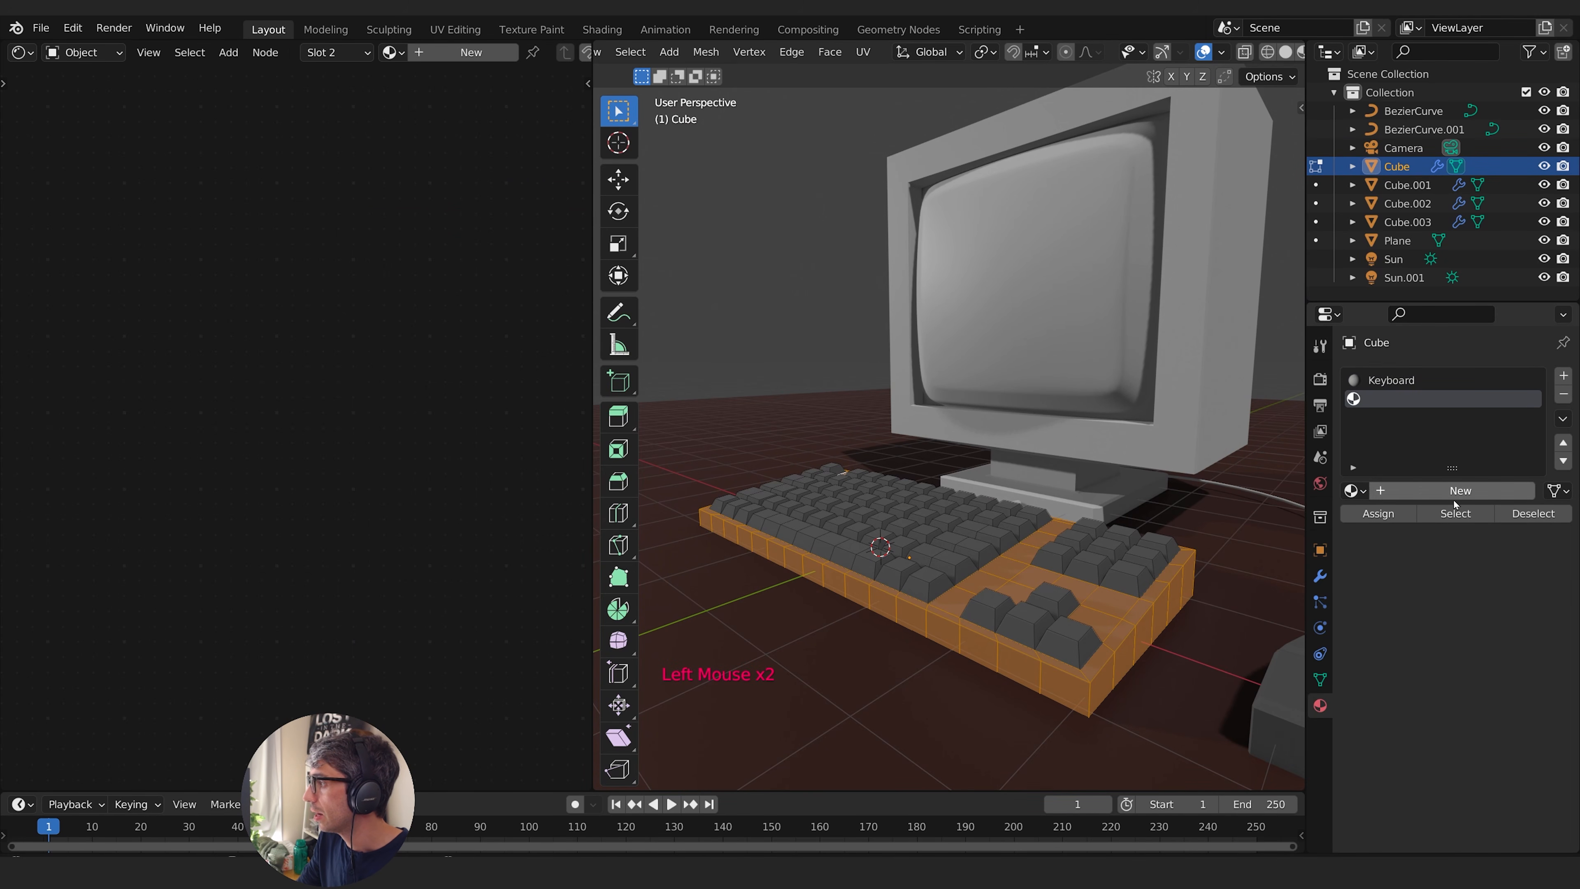
click(1426, 492)
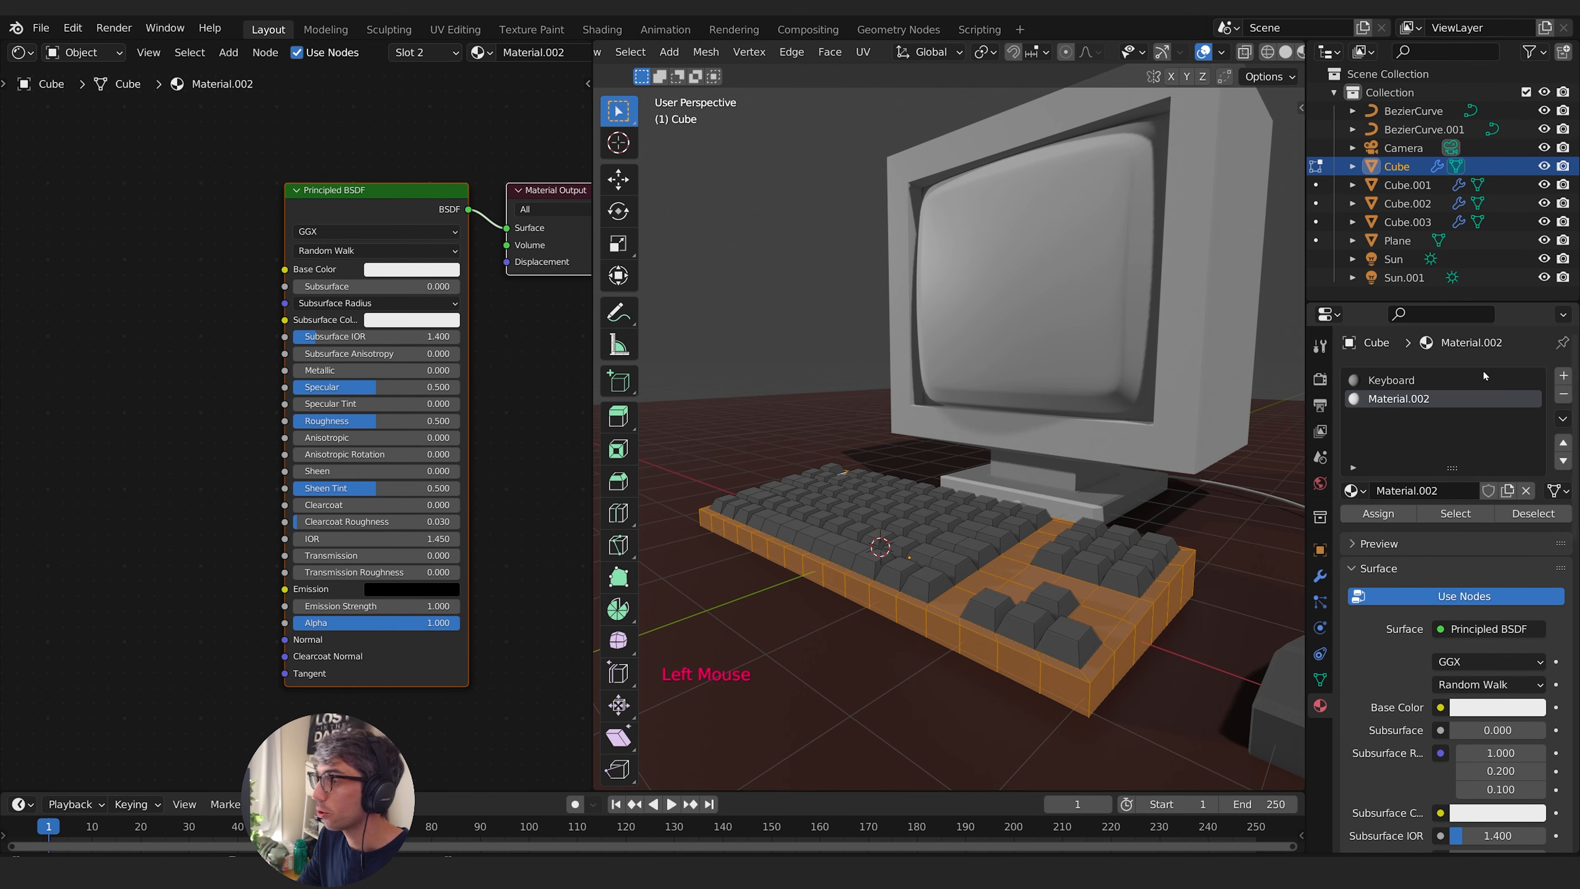
click(1378, 514)
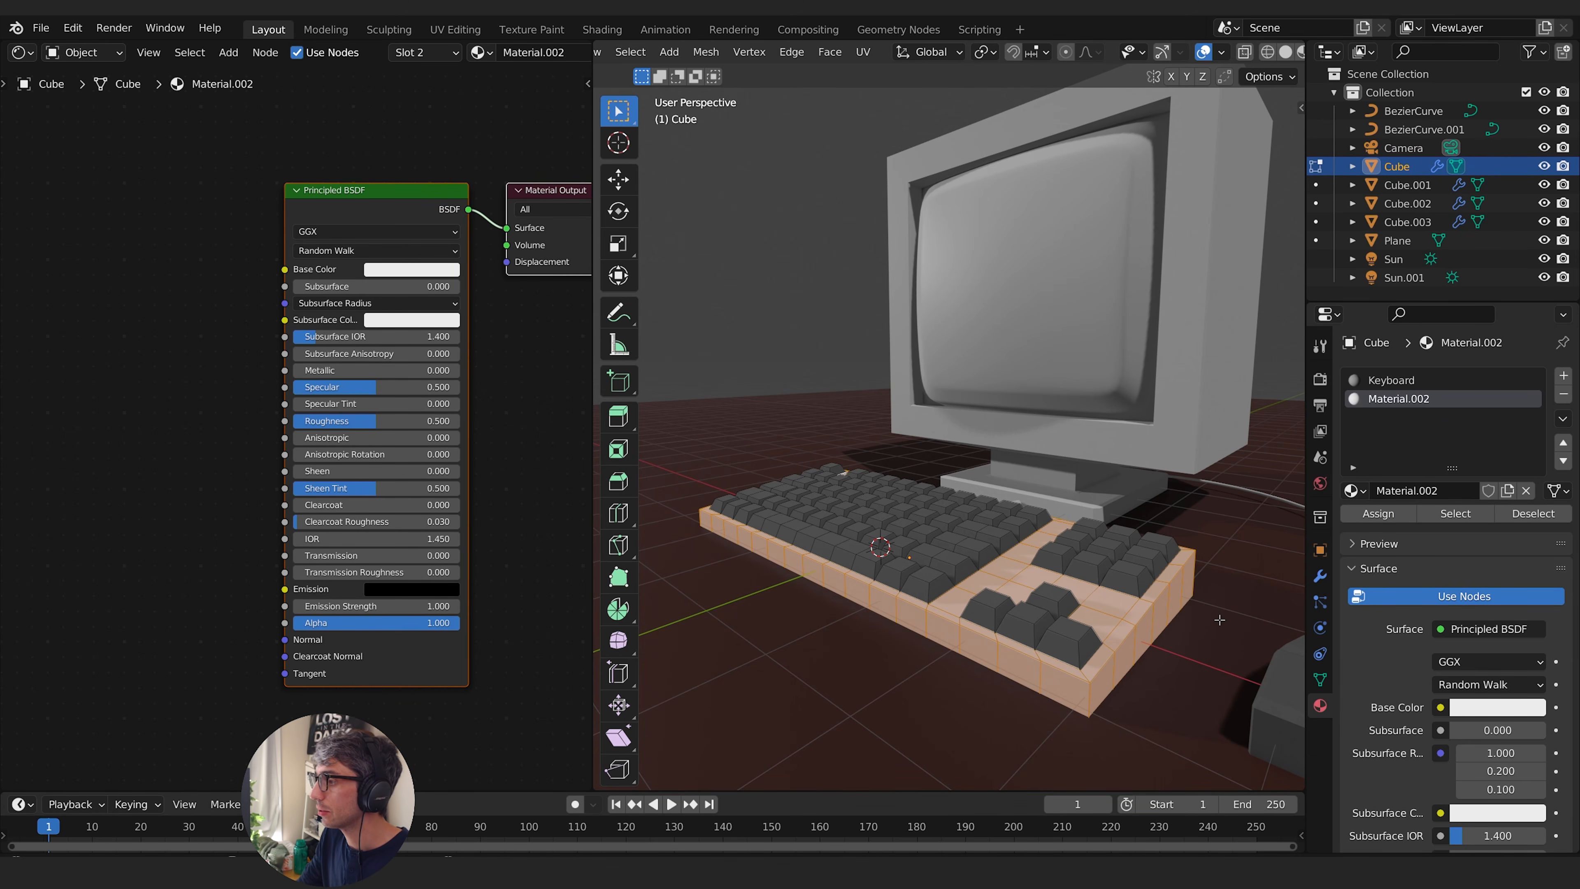
key(Tab)
- Select the mouse and, in its mesh, pick the two end faces at the cable side
shift+middle_drag(1162, 552, 1151, 537)
middle_drag(1151, 537, 1052, 529)
shift+middle_drag(1058, 542, 1051, 560)
click(1117, 648)
shift+middle_drag(1117, 648, 1008, 498)
middle_drag(1008, 498, 1086, 499)
shift+middle_drag(1178, 555, 1067, 514)
key(Tab)
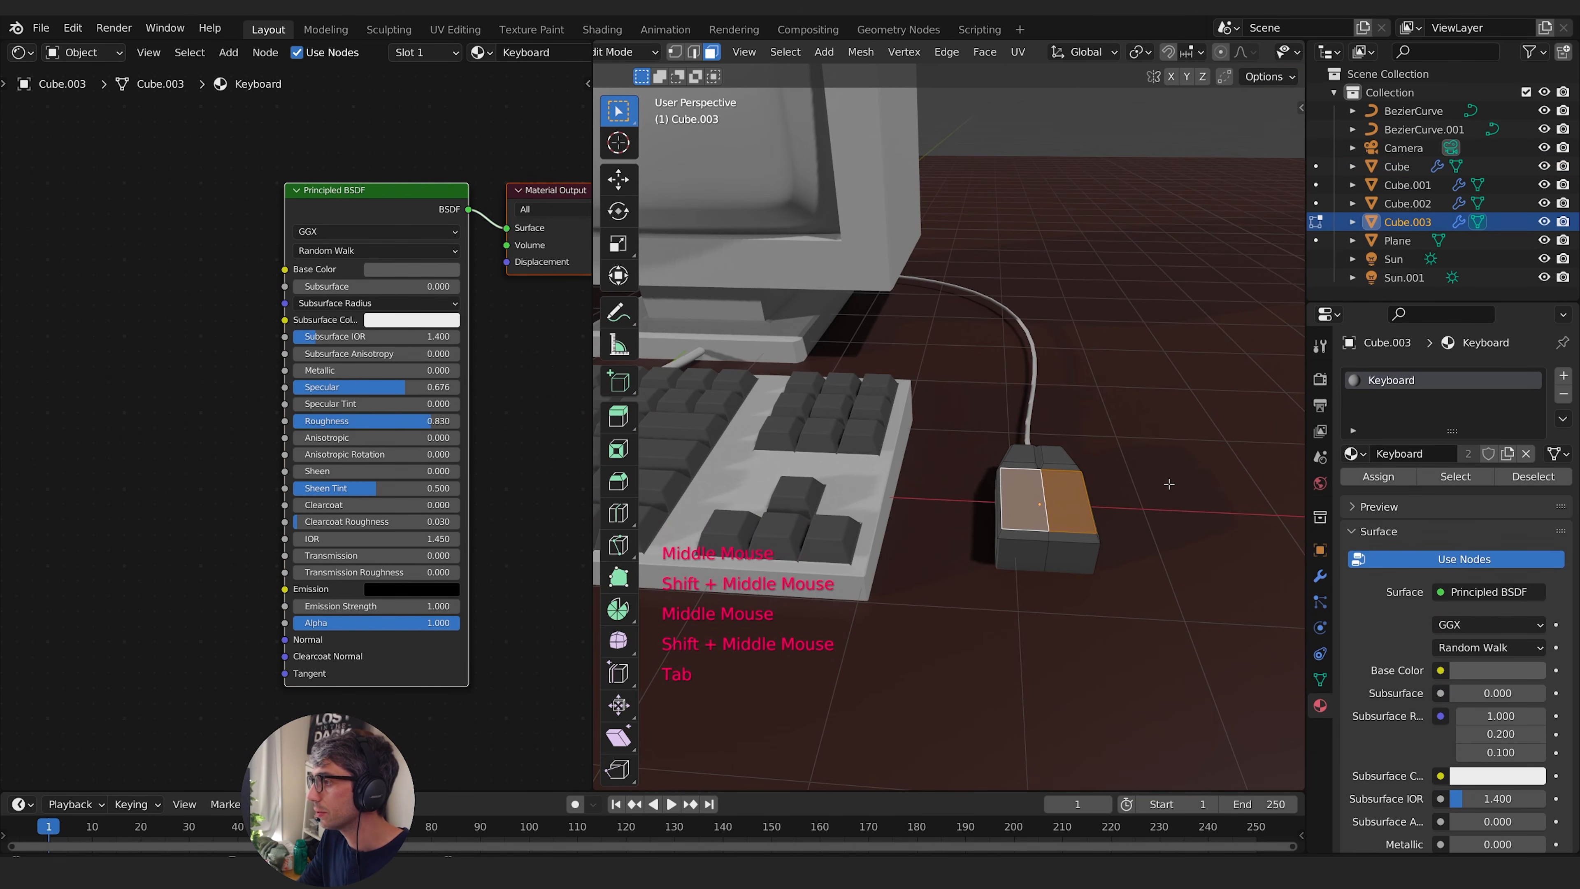
middle_drag(1170, 483, 1100, 456)
click(920, 457)
shift+click(886, 446)
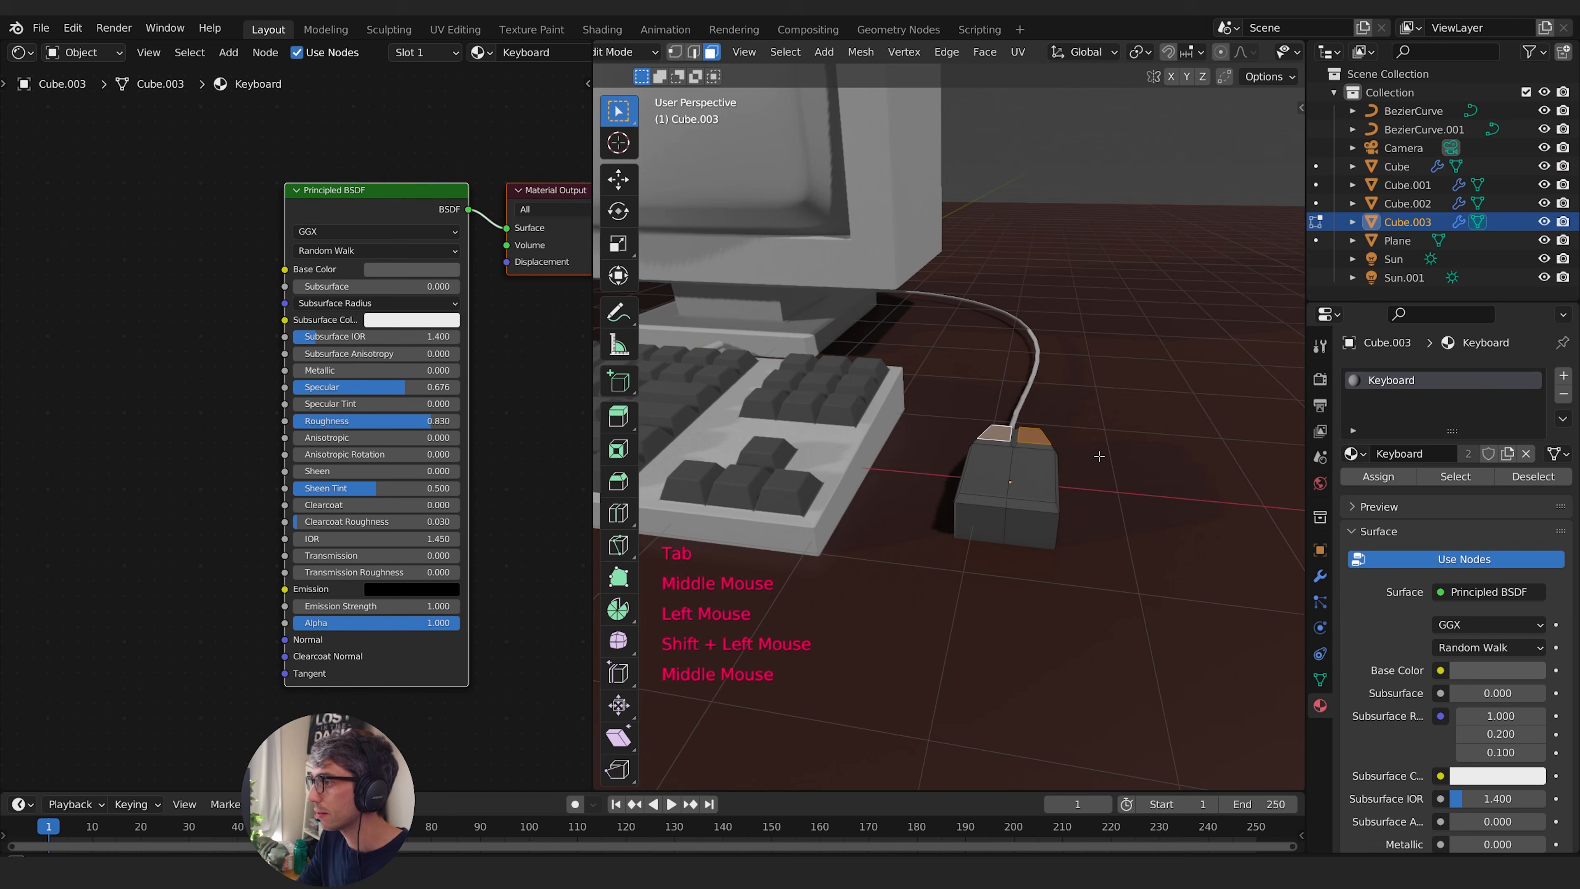
- Grow the selection over the mouse buttons and invert it to select the rest of the mouse body
key(ctrl+KP_Add)
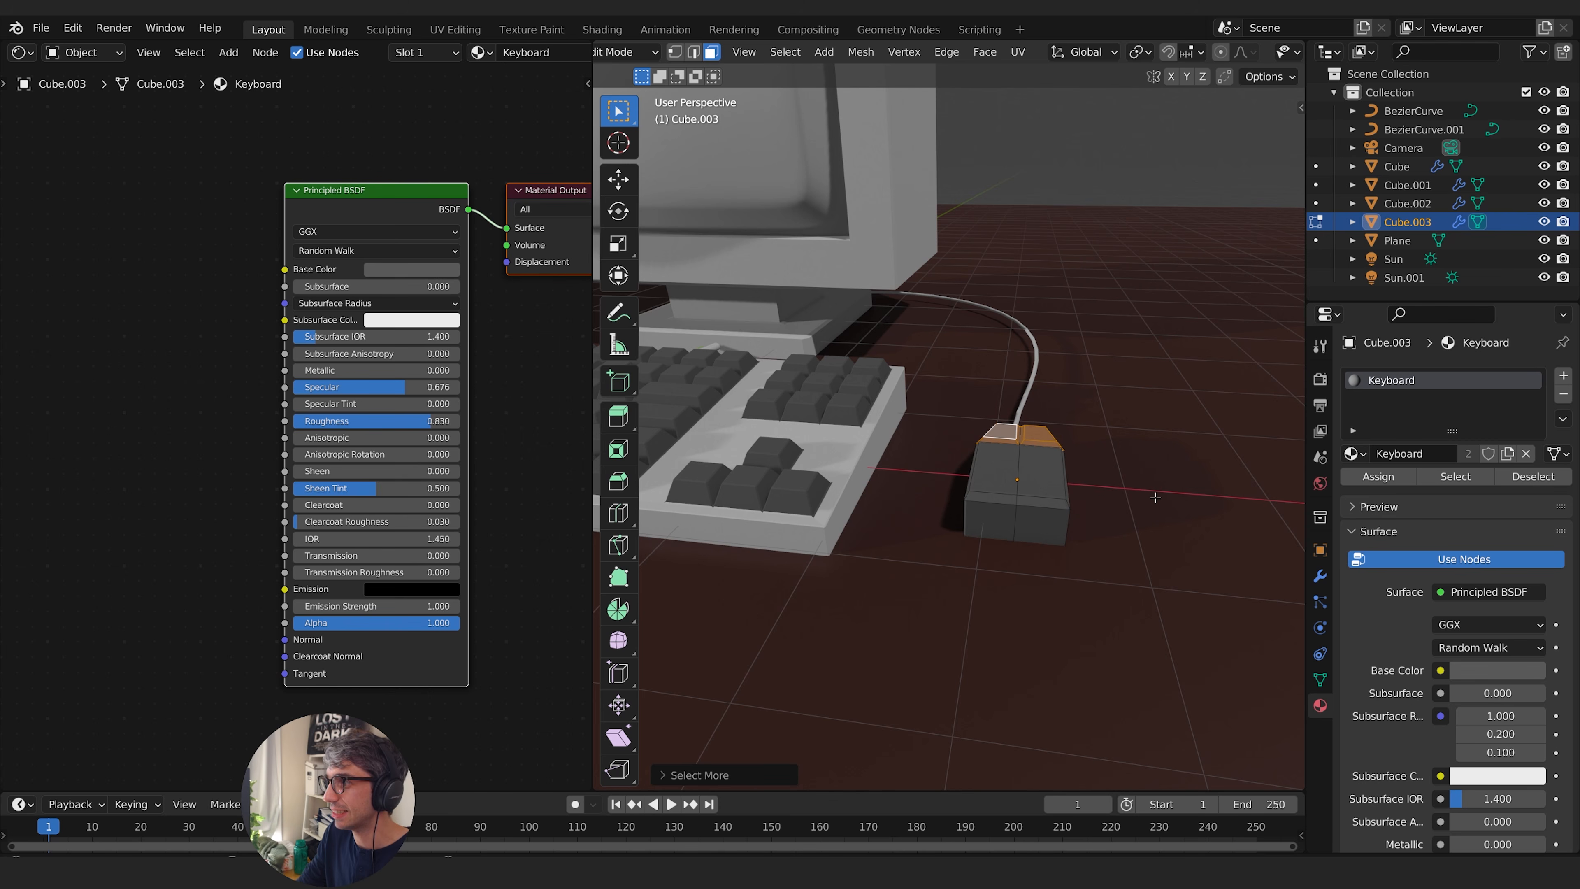
middle_drag(1155, 497, 1154, 502)
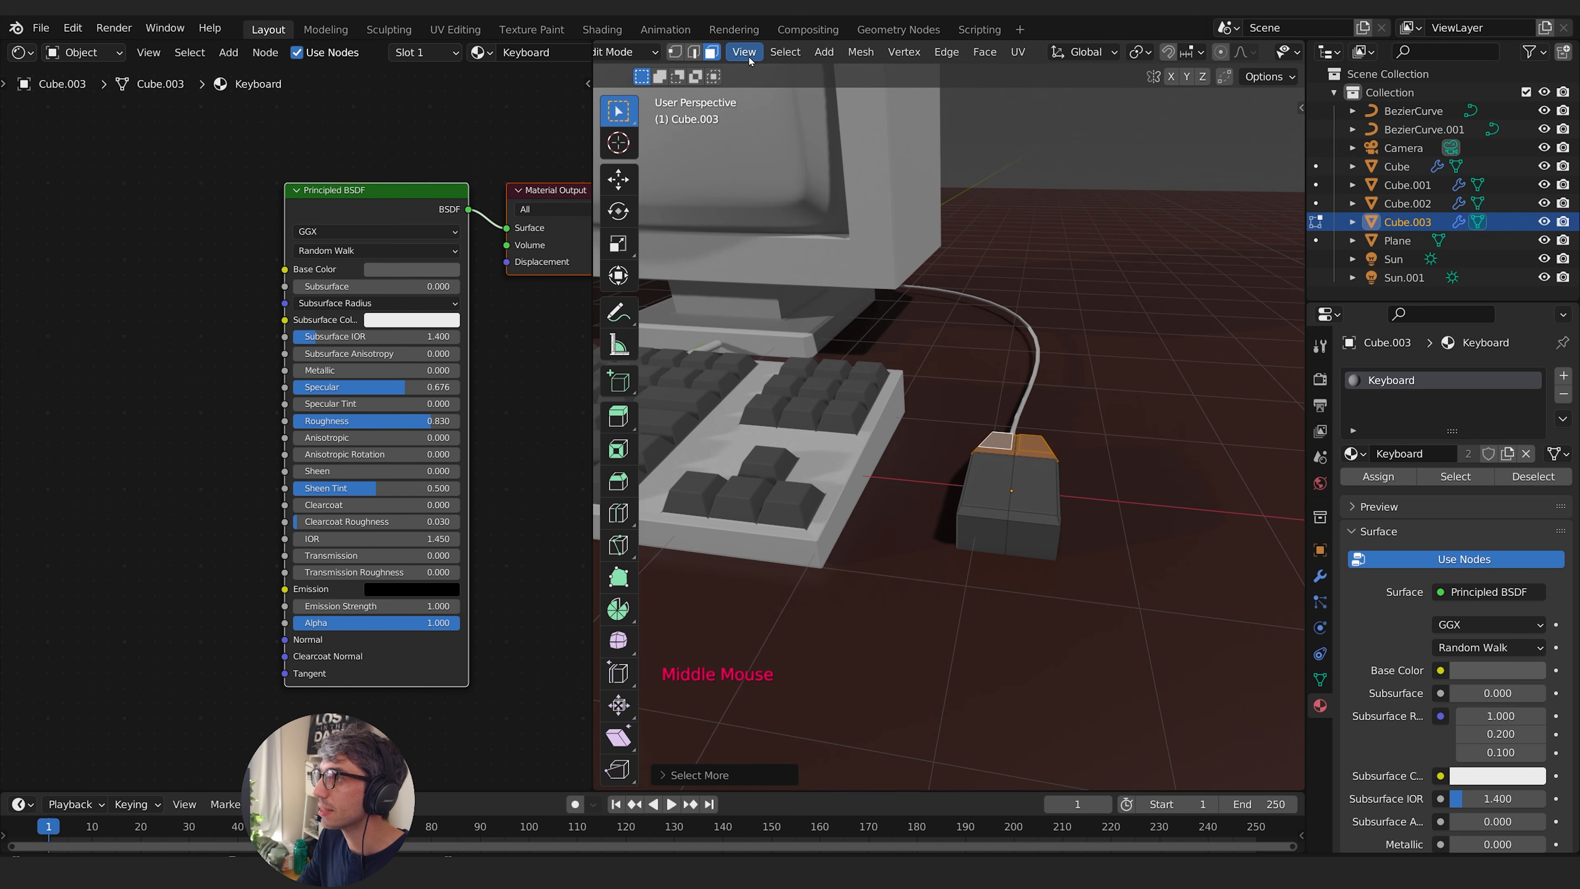
click(785, 52)
click(795, 111)
middle_drag(883, 324, 972, 429)
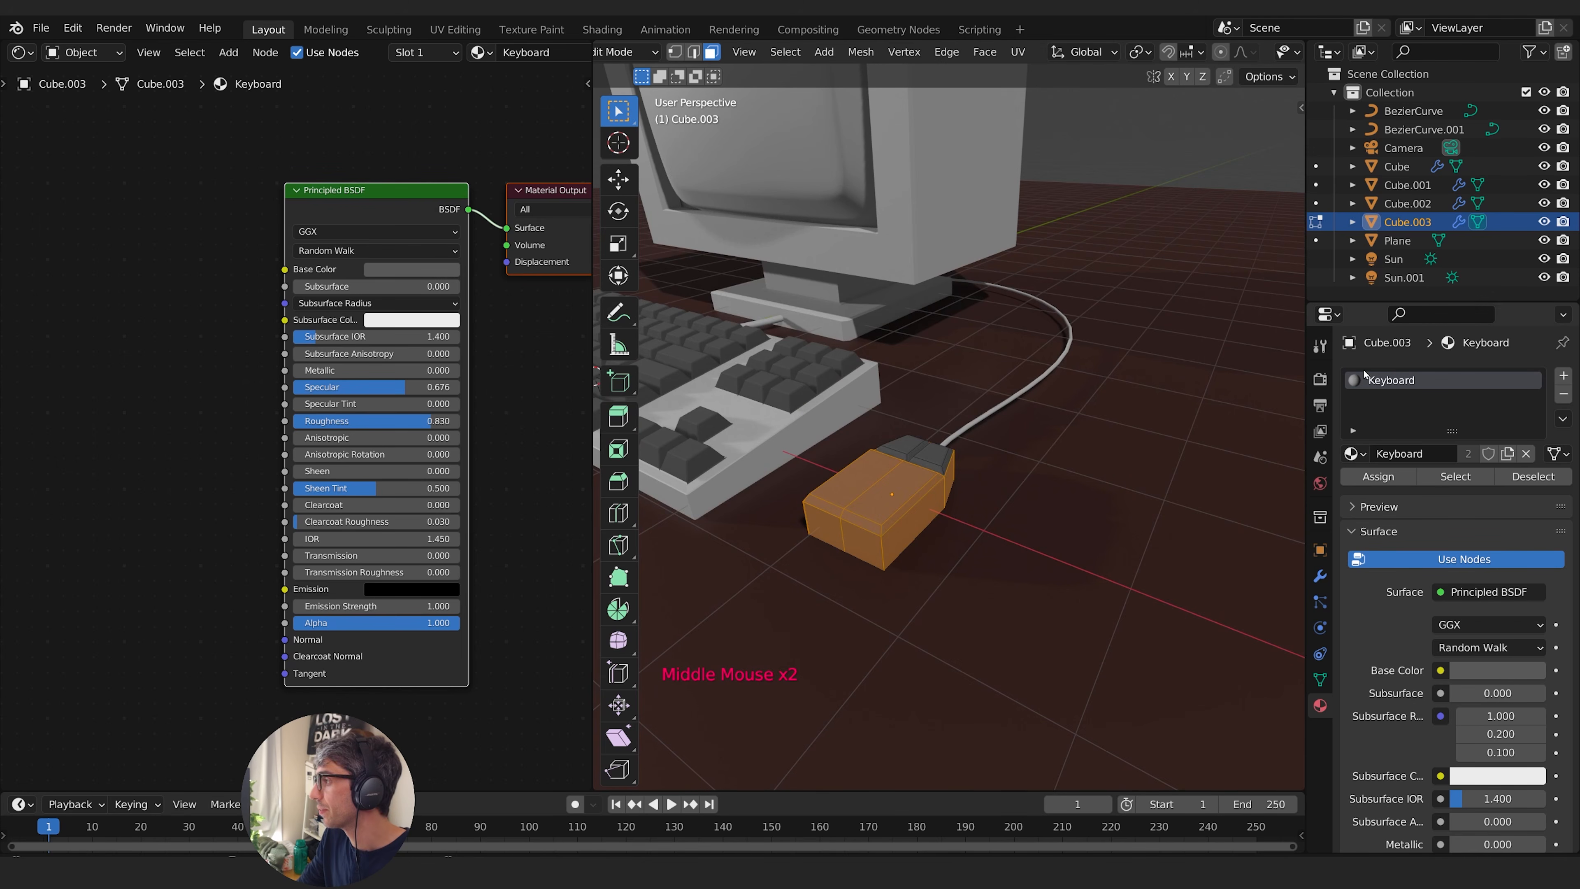
- Add a second material slot to the mouse, choose Material.002, and assign it to the selected body faces
click(1362, 457)
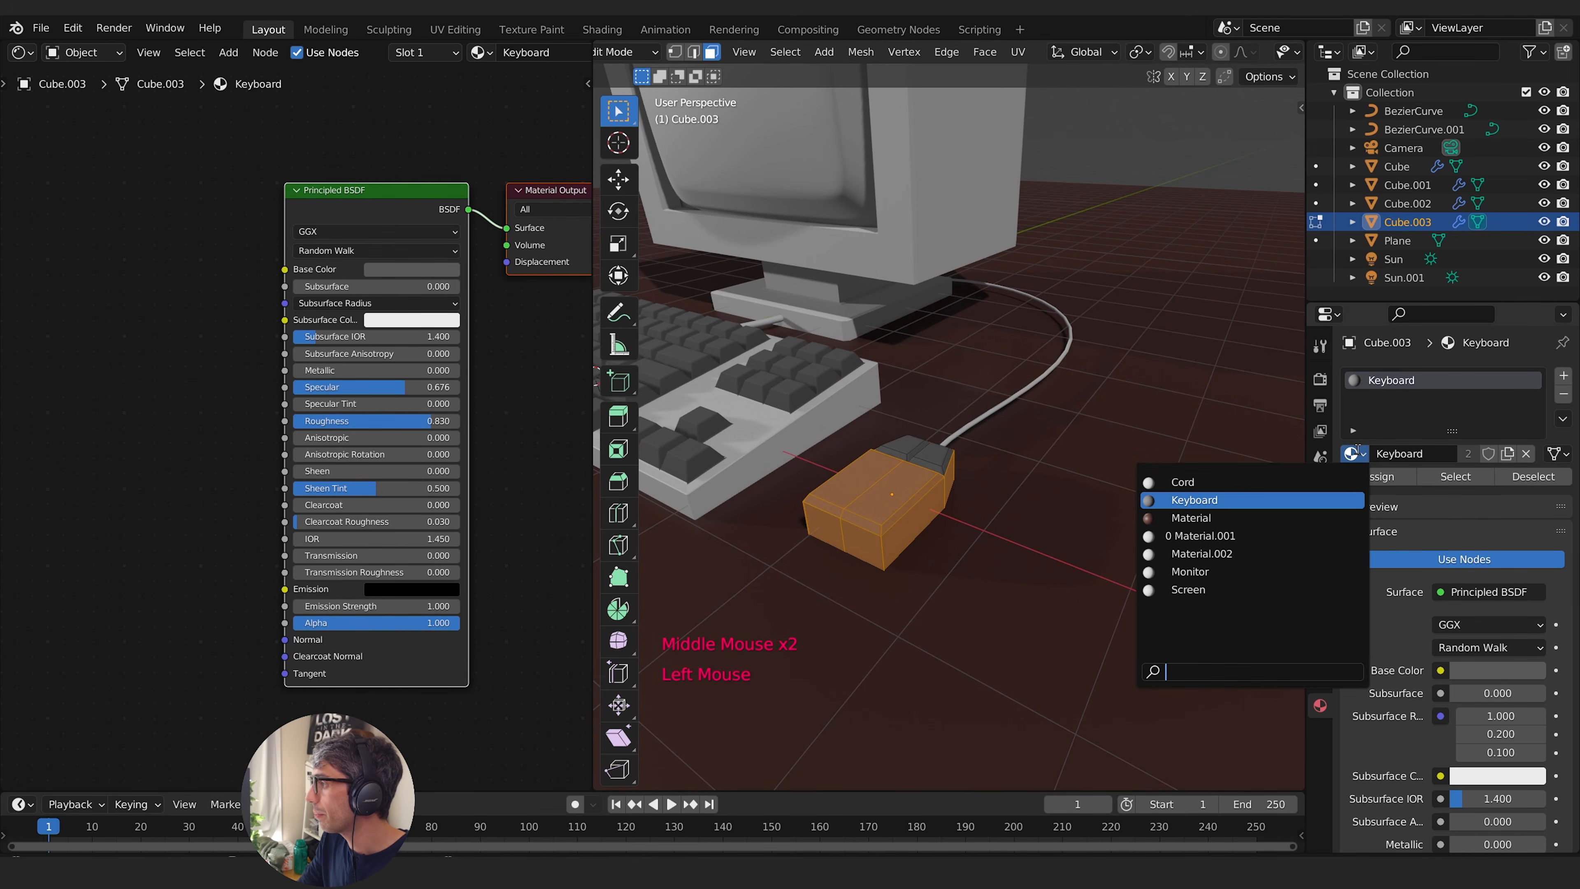
click(1563, 375)
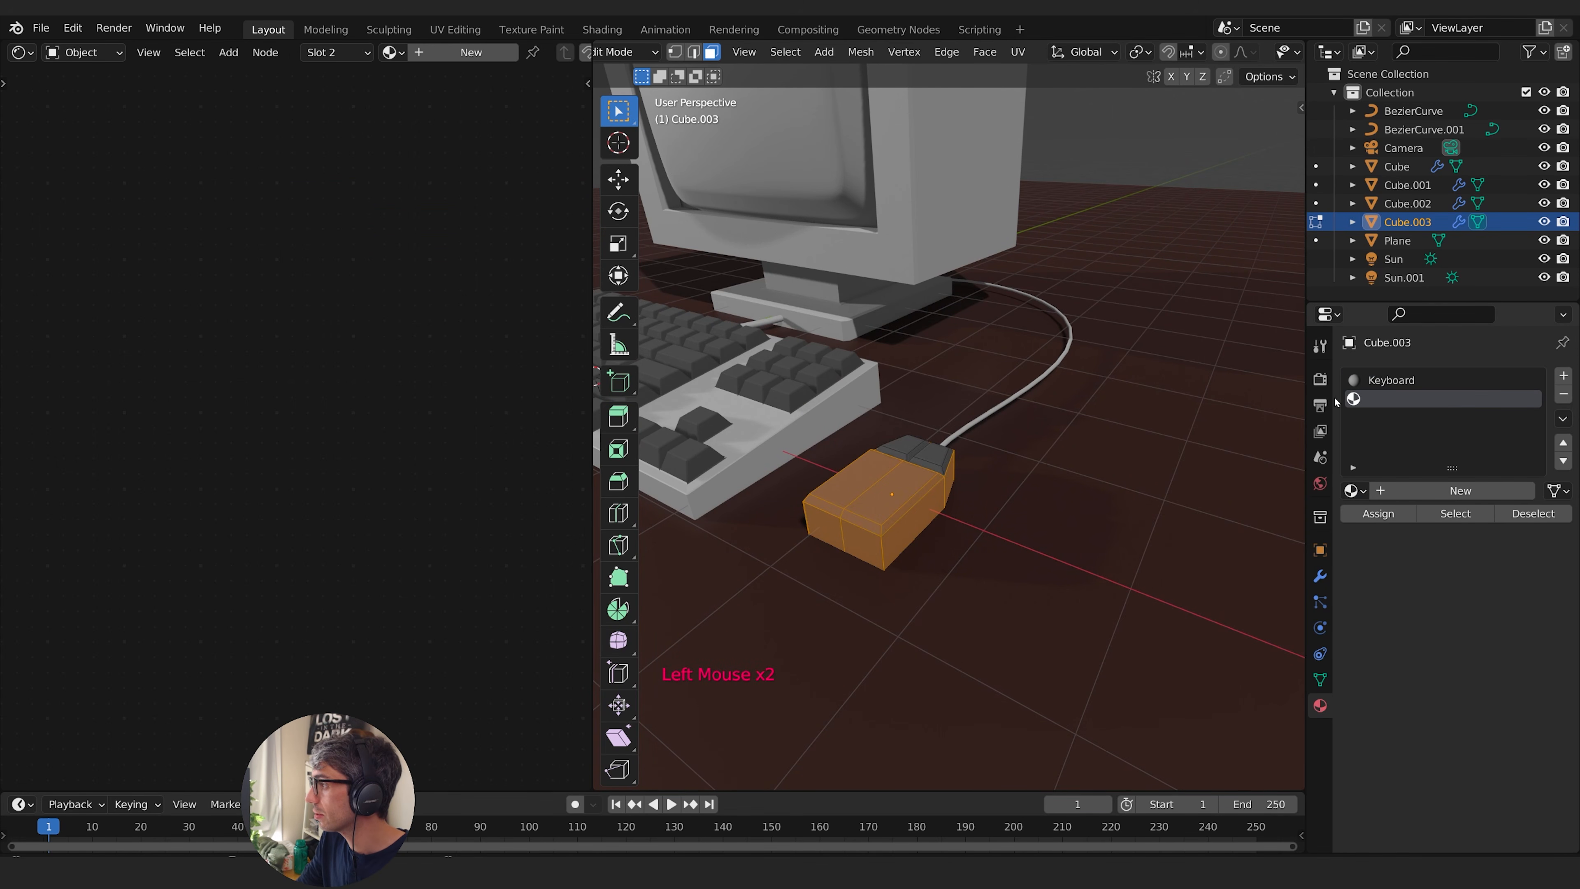
click(1354, 491)
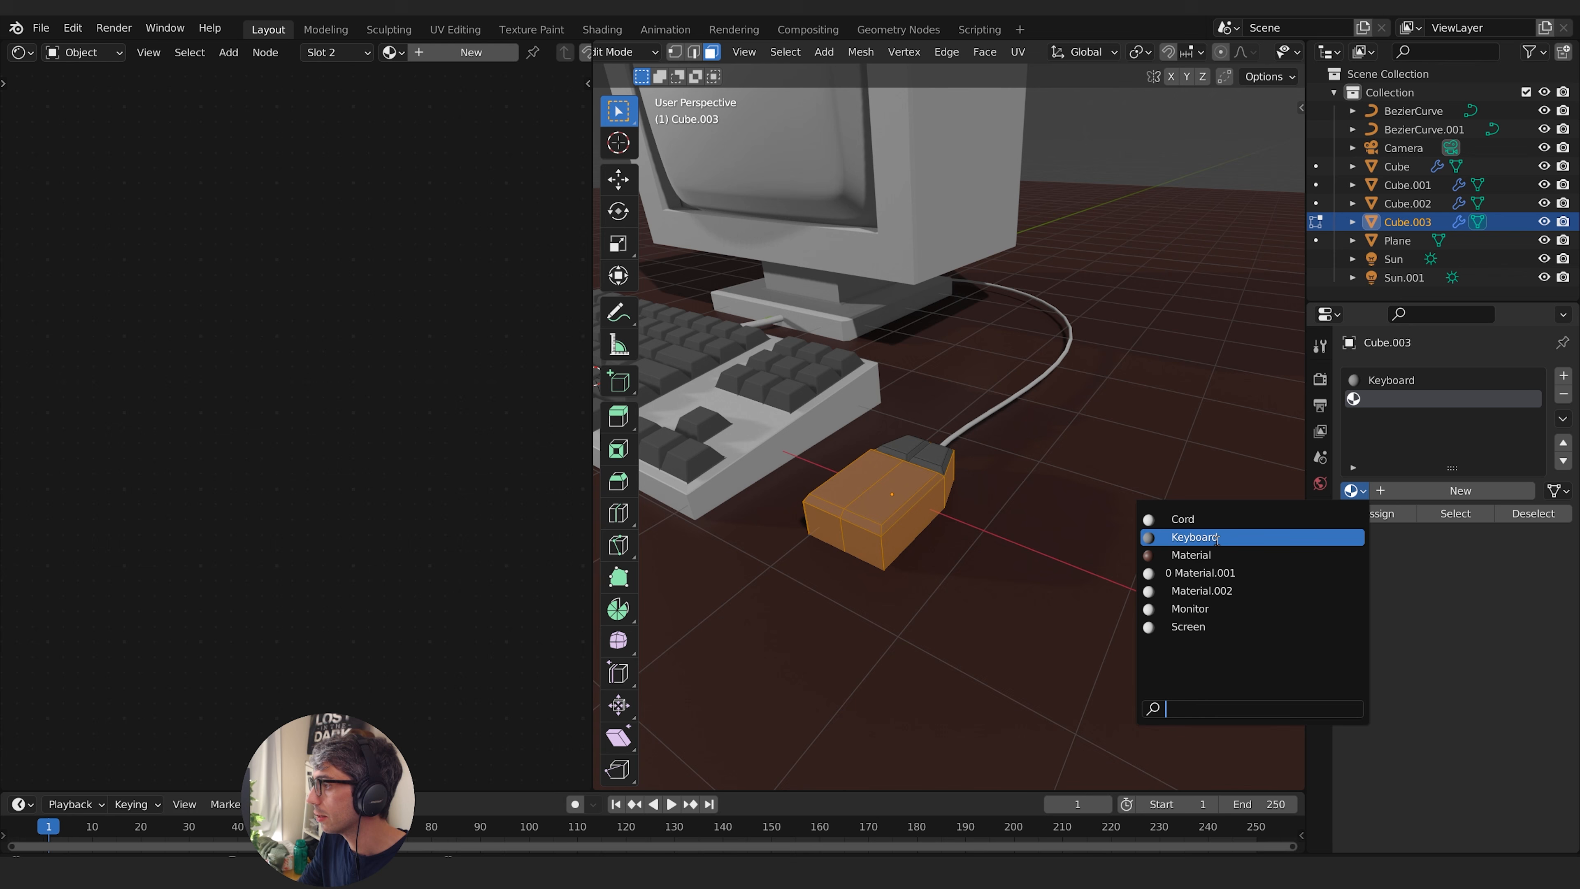
click(1219, 591)
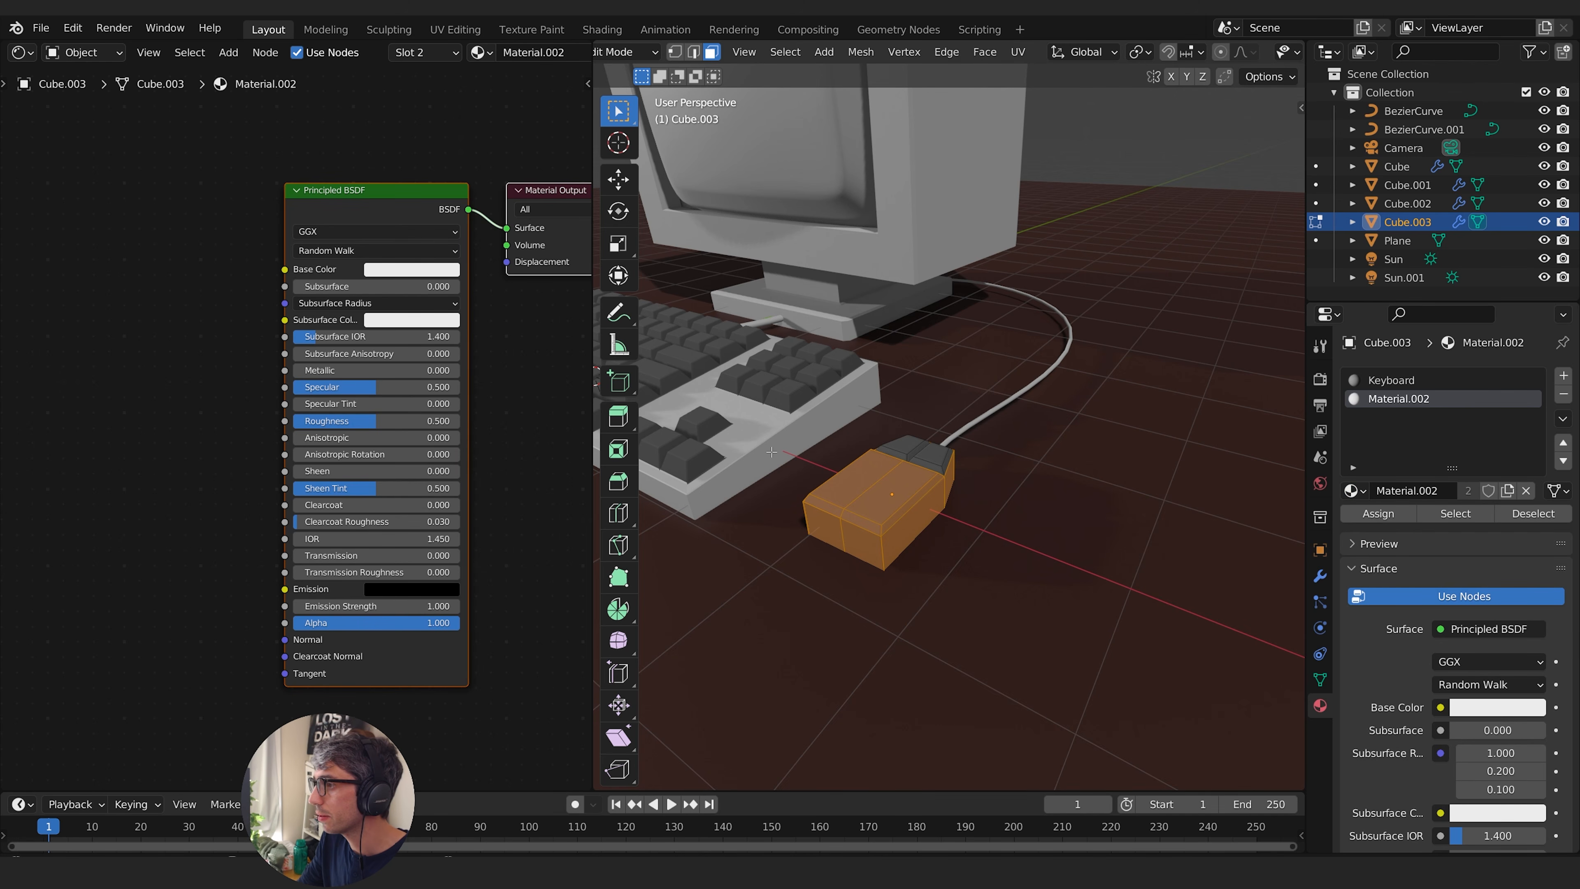
key(Tab)
click(816, 427)
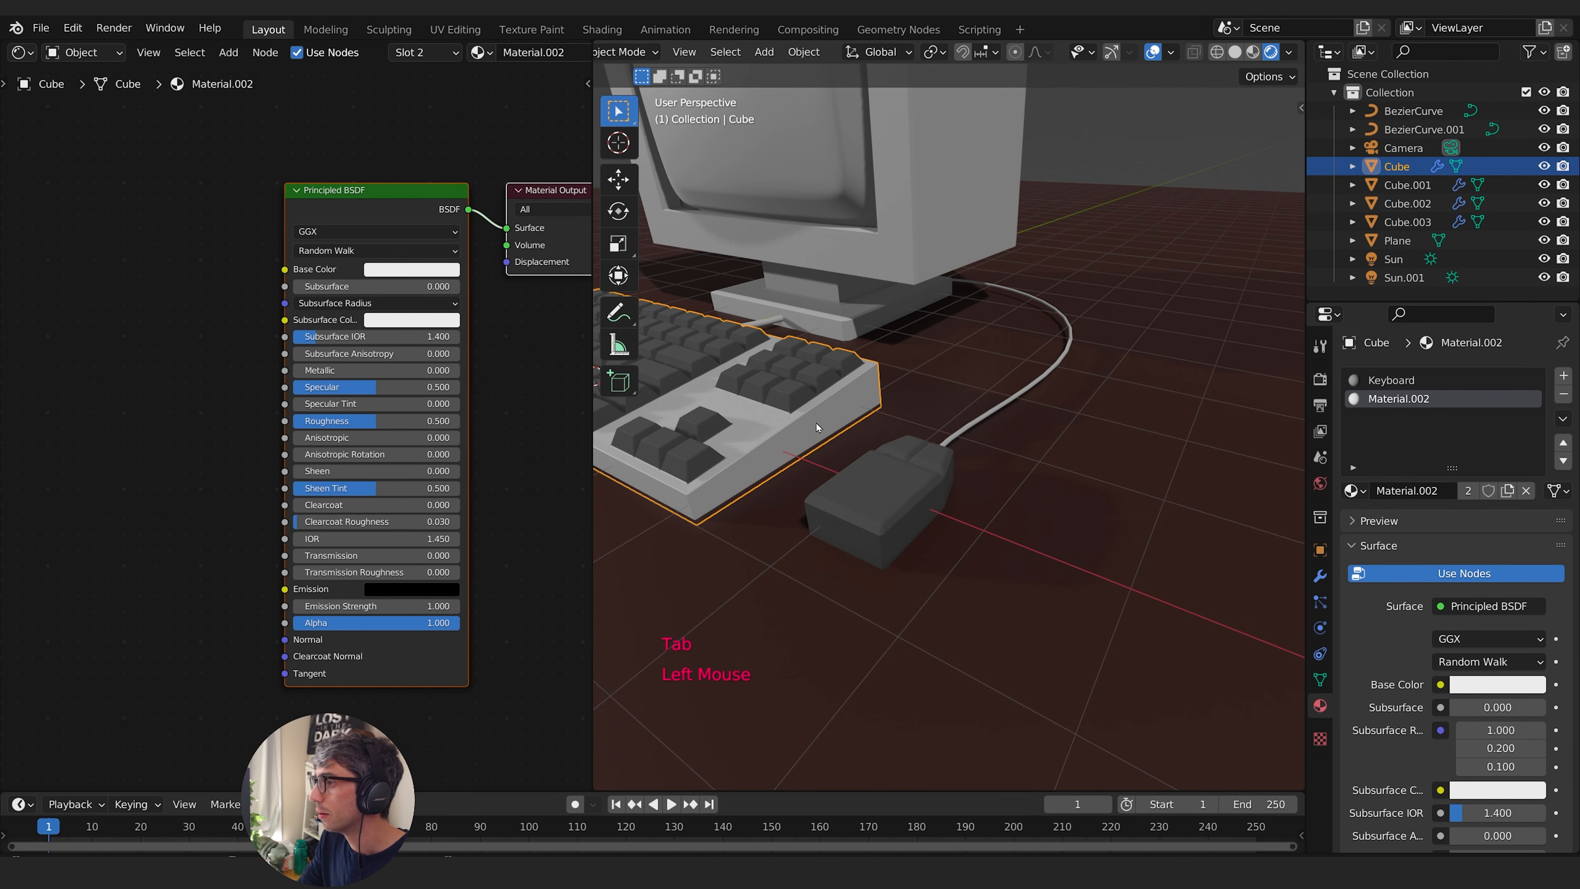
click(929, 493)
key(Tab)
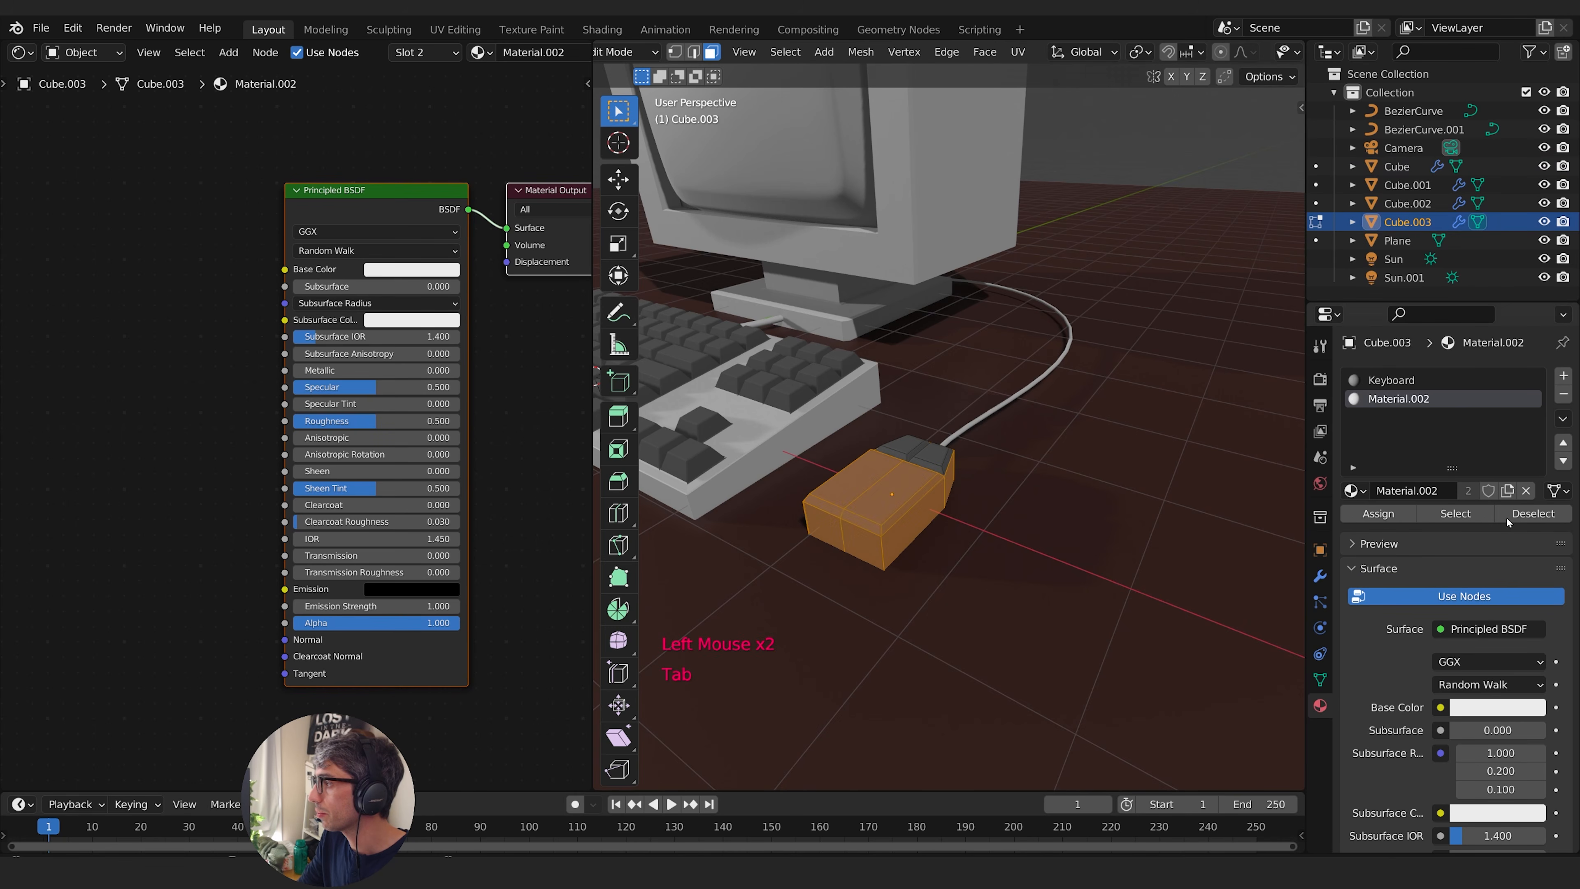
click(942, 534)
click(945, 535)
key(Tab)
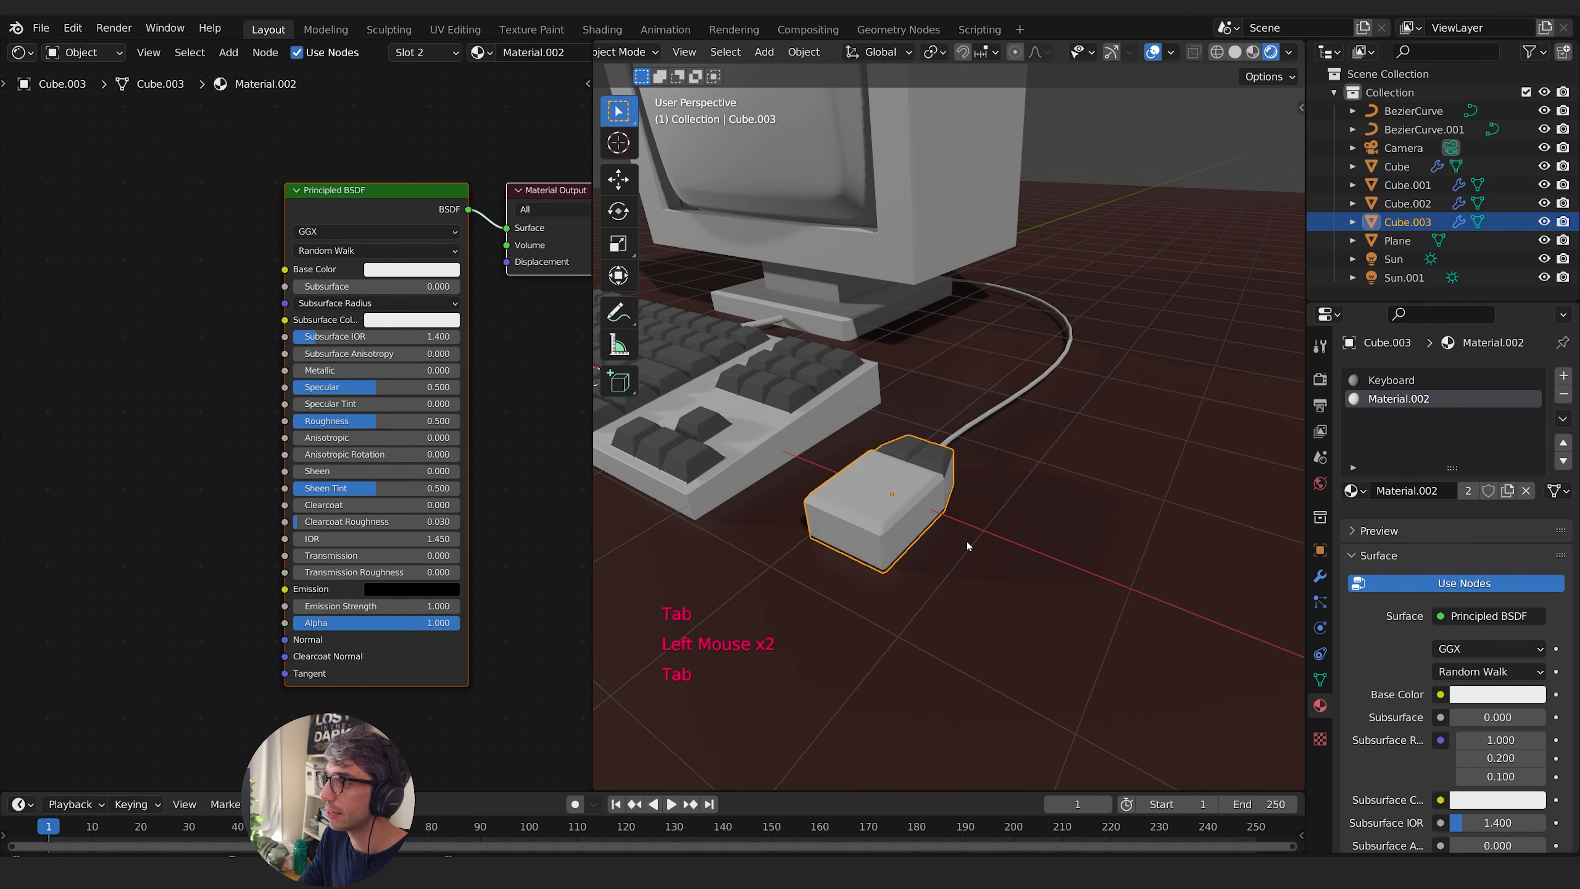
- Select the monitor's screen and give its material a bright green emission colour with hue 0.317 and saturation 0.888, near full brightness
middle_drag(967, 540, 1033, 529)
scroll(1052, 529, down, 3)
middle_drag(996, 529, 1098, 501)
shift+middle_drag(1098, 501, 1104, 532)
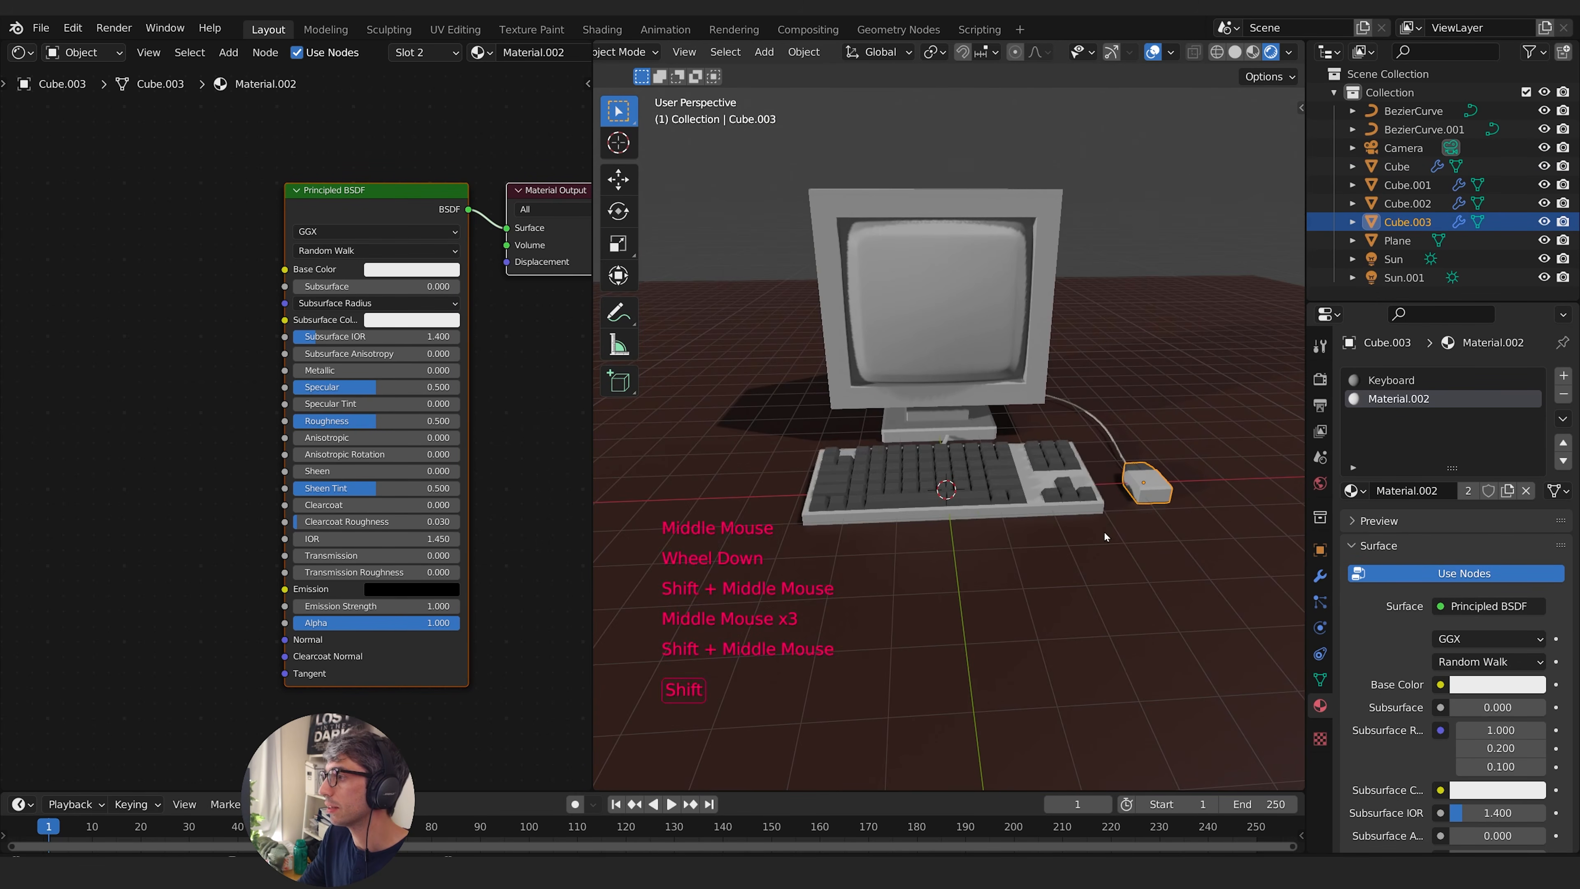
click(1046, 356)
middle_drag(1052, 356, 1024, 368)
click(1051, 367)
middle_drag(1142, 375, 1118, 362)
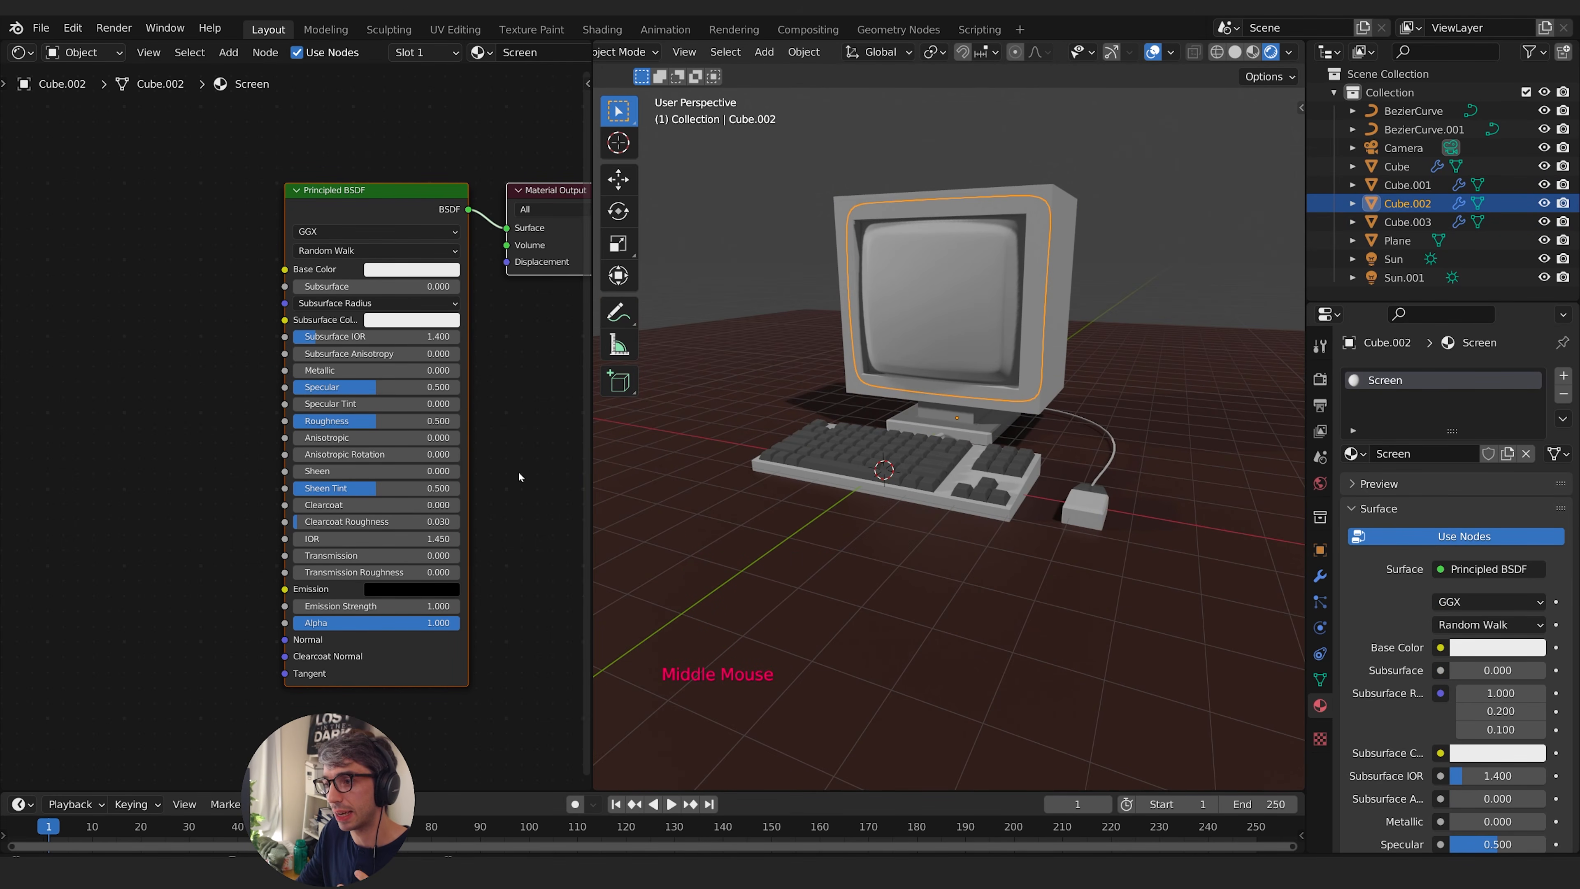
click(419, 589)
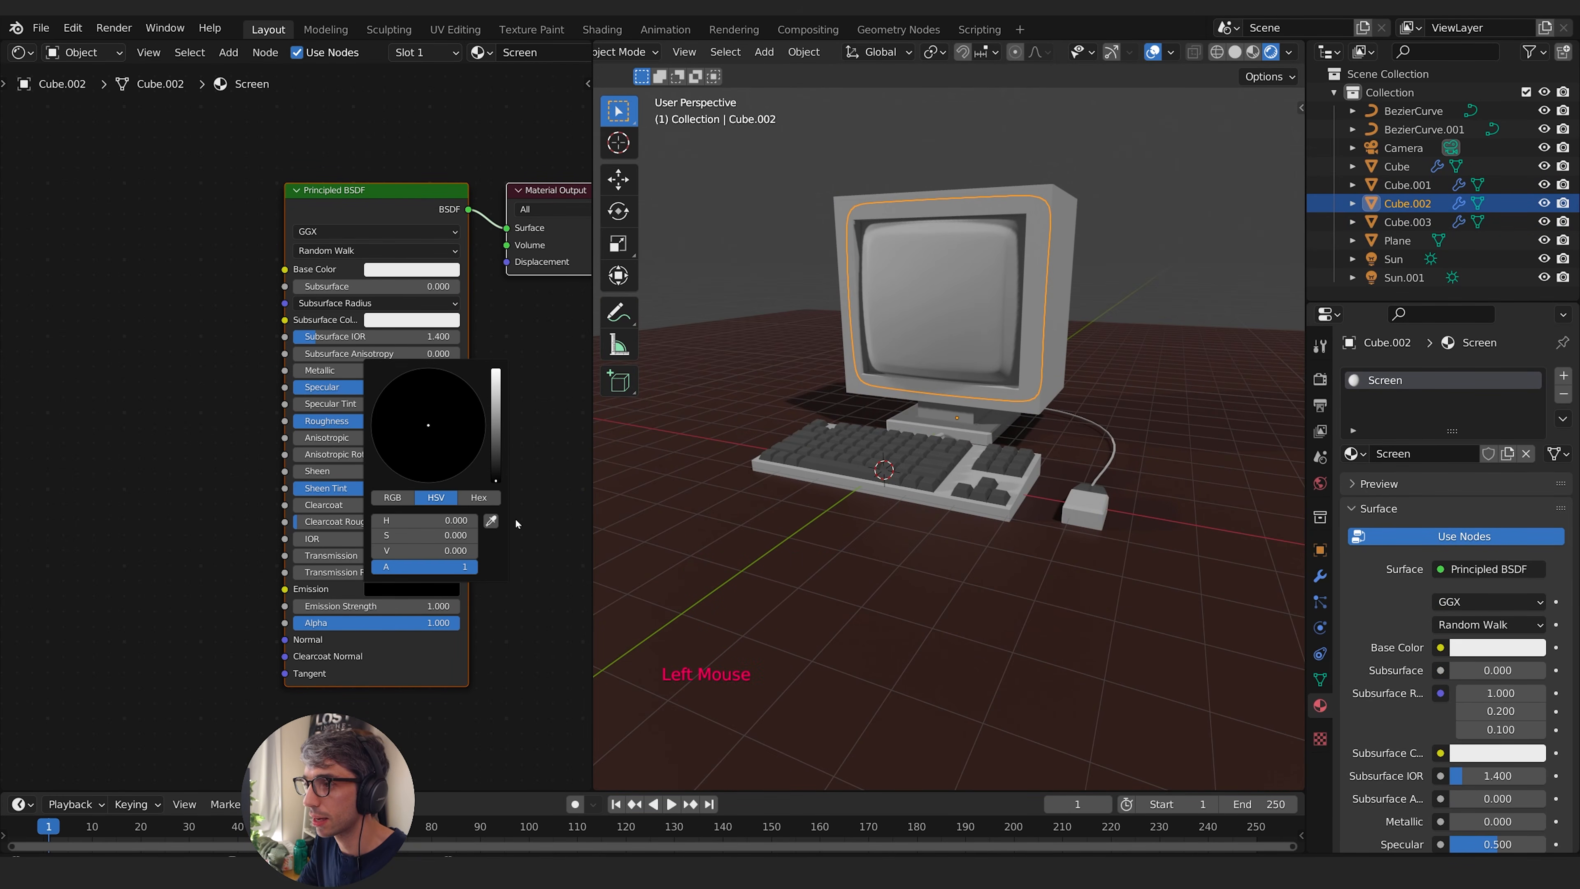
mouse_move(496, 476)
mouse_down()
mouse_move(497, 439)
mouse_move(380, 395)
mouse_move(400, 413)
mouse_up()
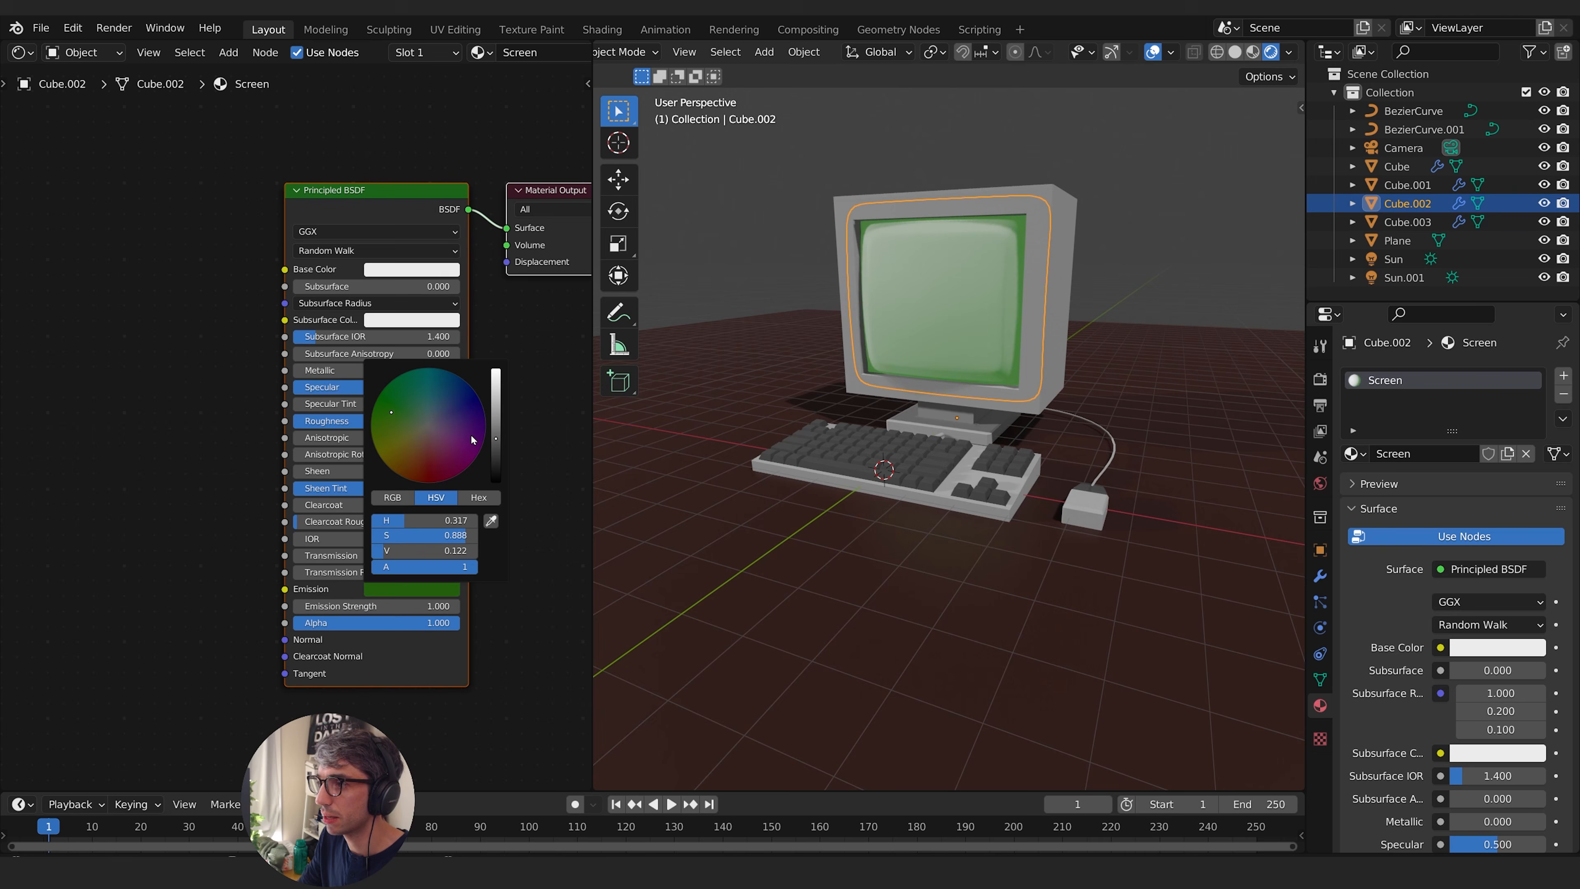
drag(496, 438, 495, 369)
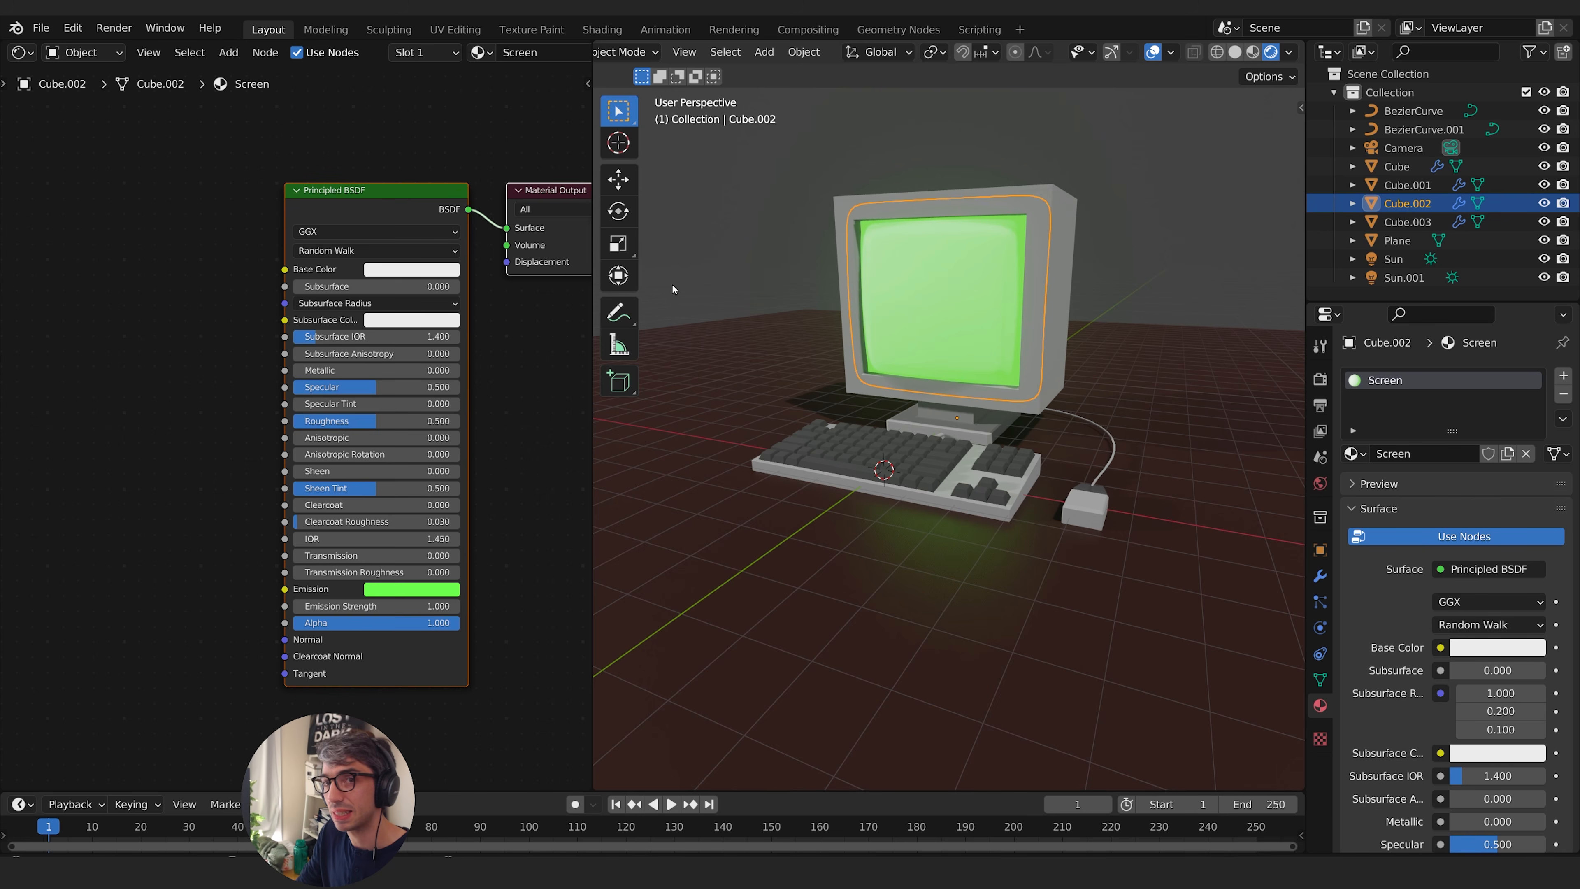
- Set the screen material's emission strength to 7.3 and compare the glow with Bloom off and on, leaving Bloom enabled
drag(373, 605, 460, 605)
click(1321, 378)
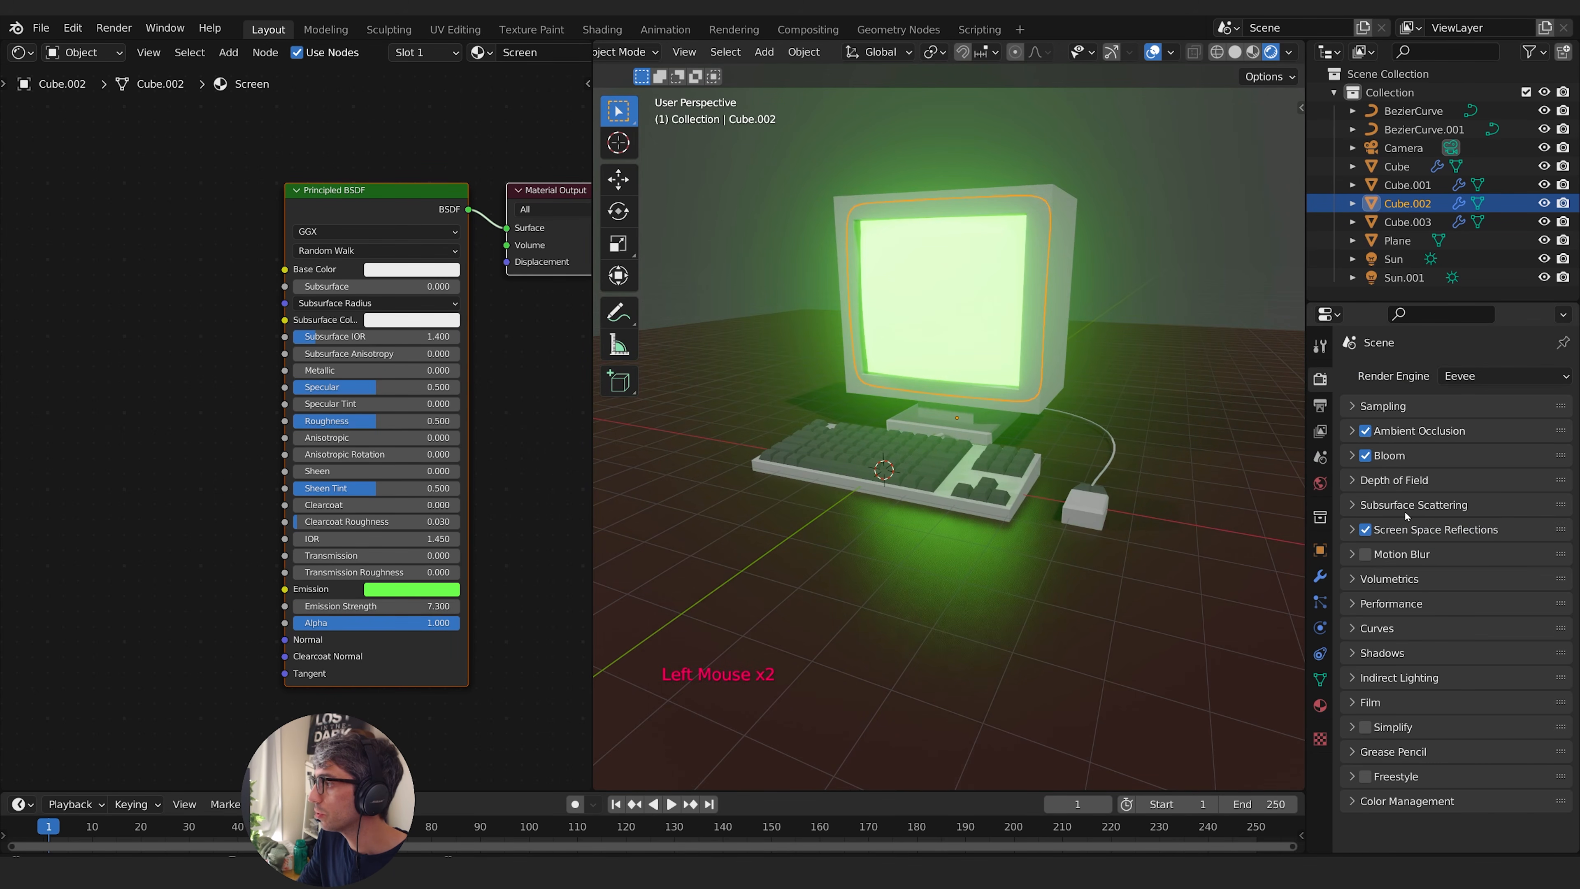
click(1365, 455)
click(1365, 455)
click(1366, 455)
click(1368, 456)
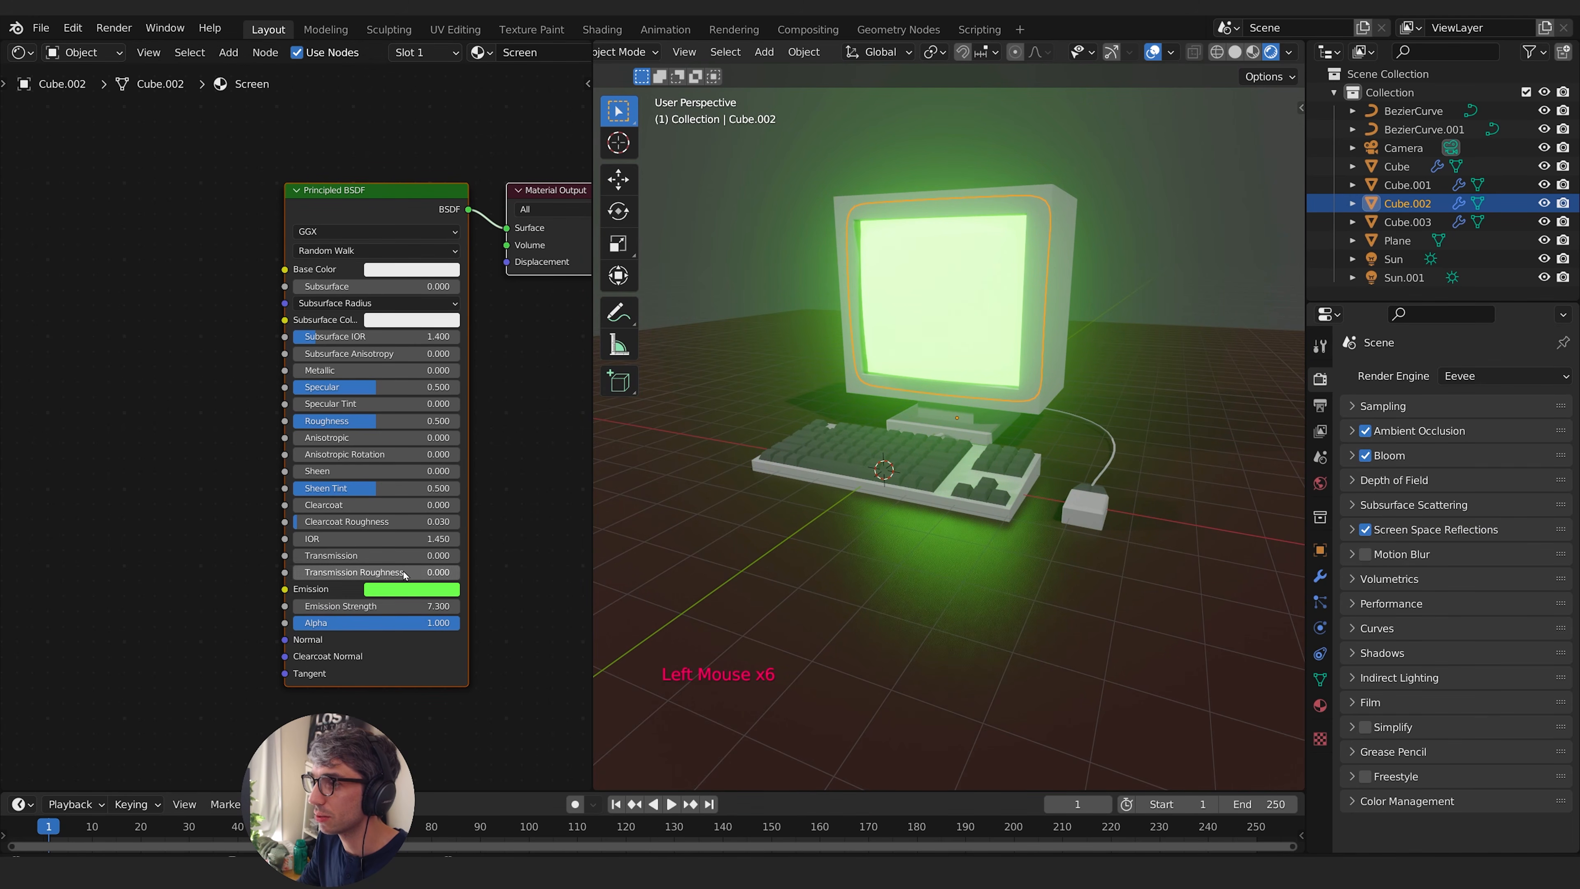
- Select the monitor case, view the scene through the camera, and hide the viewport overlays
middle_drag(821, 602, 908, 418)
middle_drag(908, 418, 980, 418)
click(982, 401)
shift+middle_drag(980, 418, 977, 465)
key(KP_0)
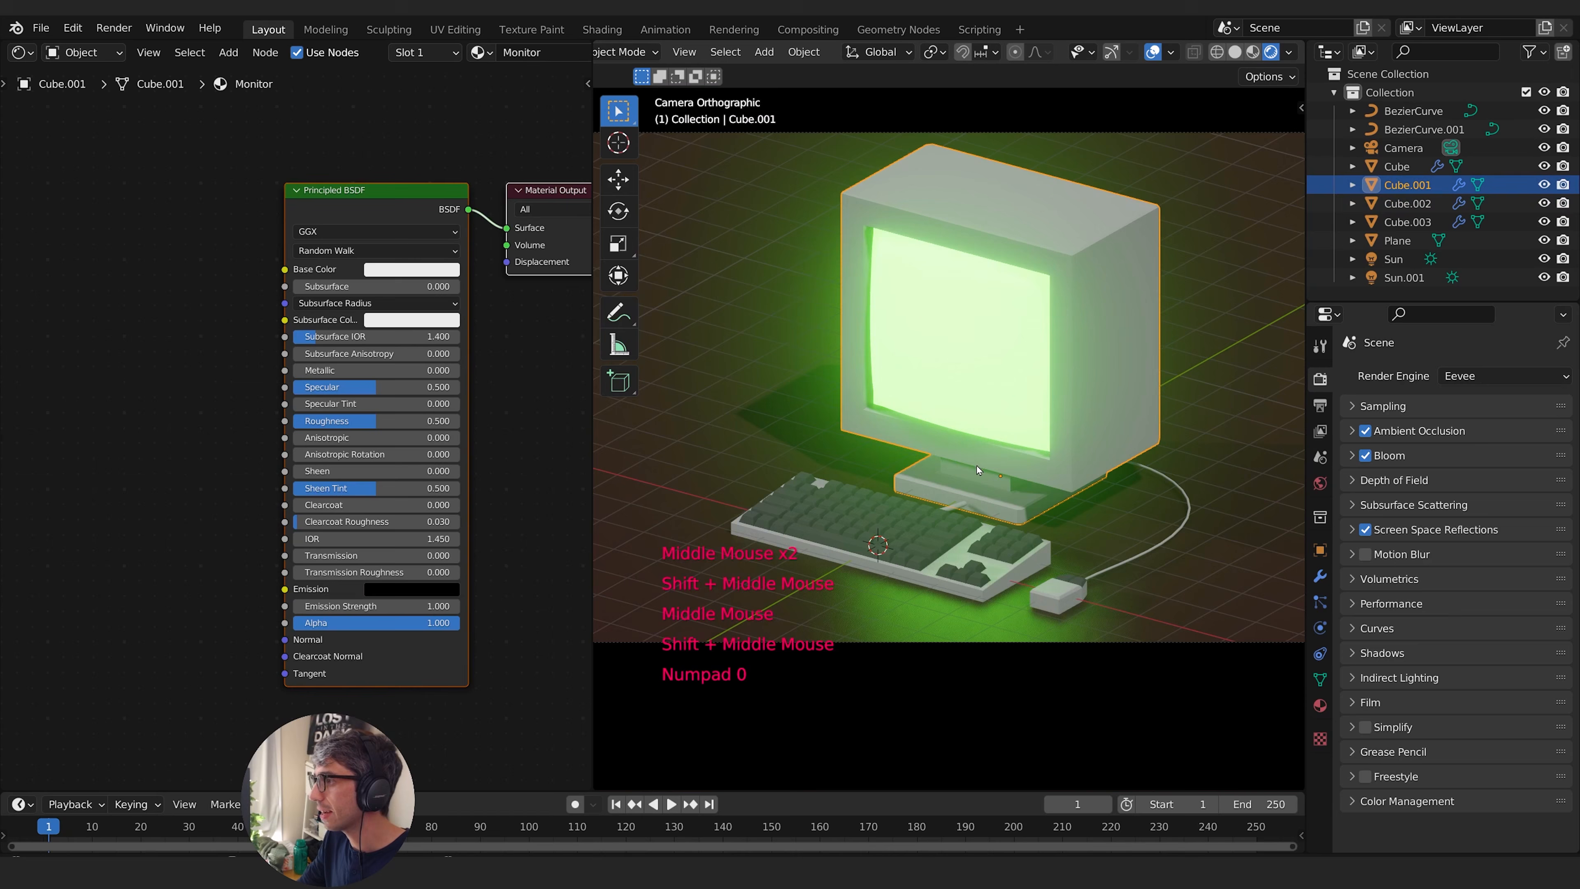
click(1152, 52)
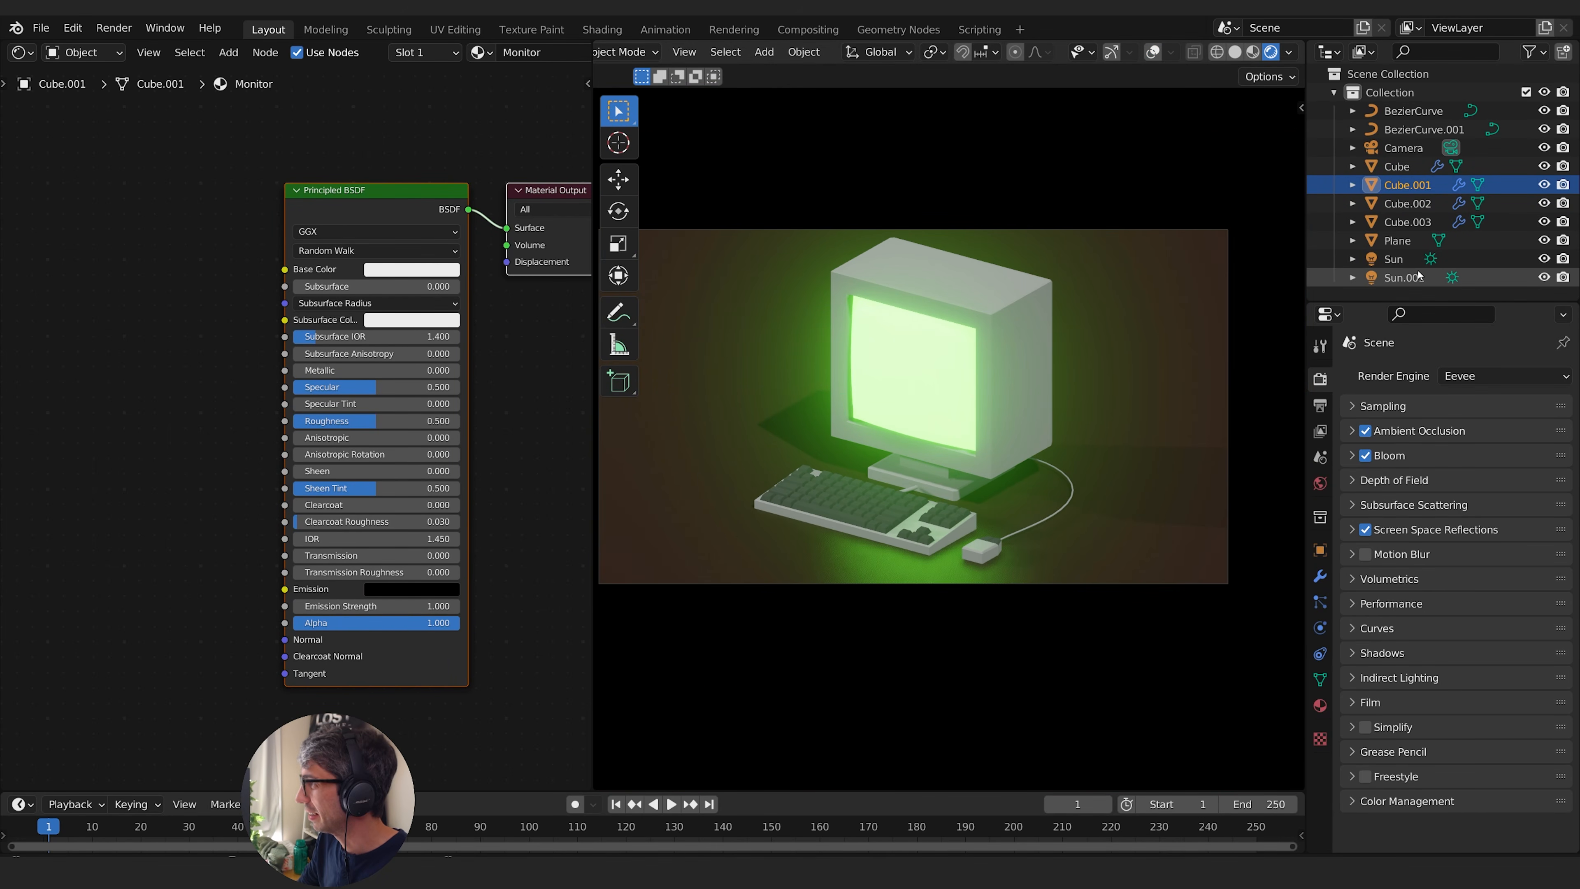
- Select the camera and change its lens type to Perspective
click(1404, 147)
click(1317, 630)
click(1489, 435)
click(1470, 459)
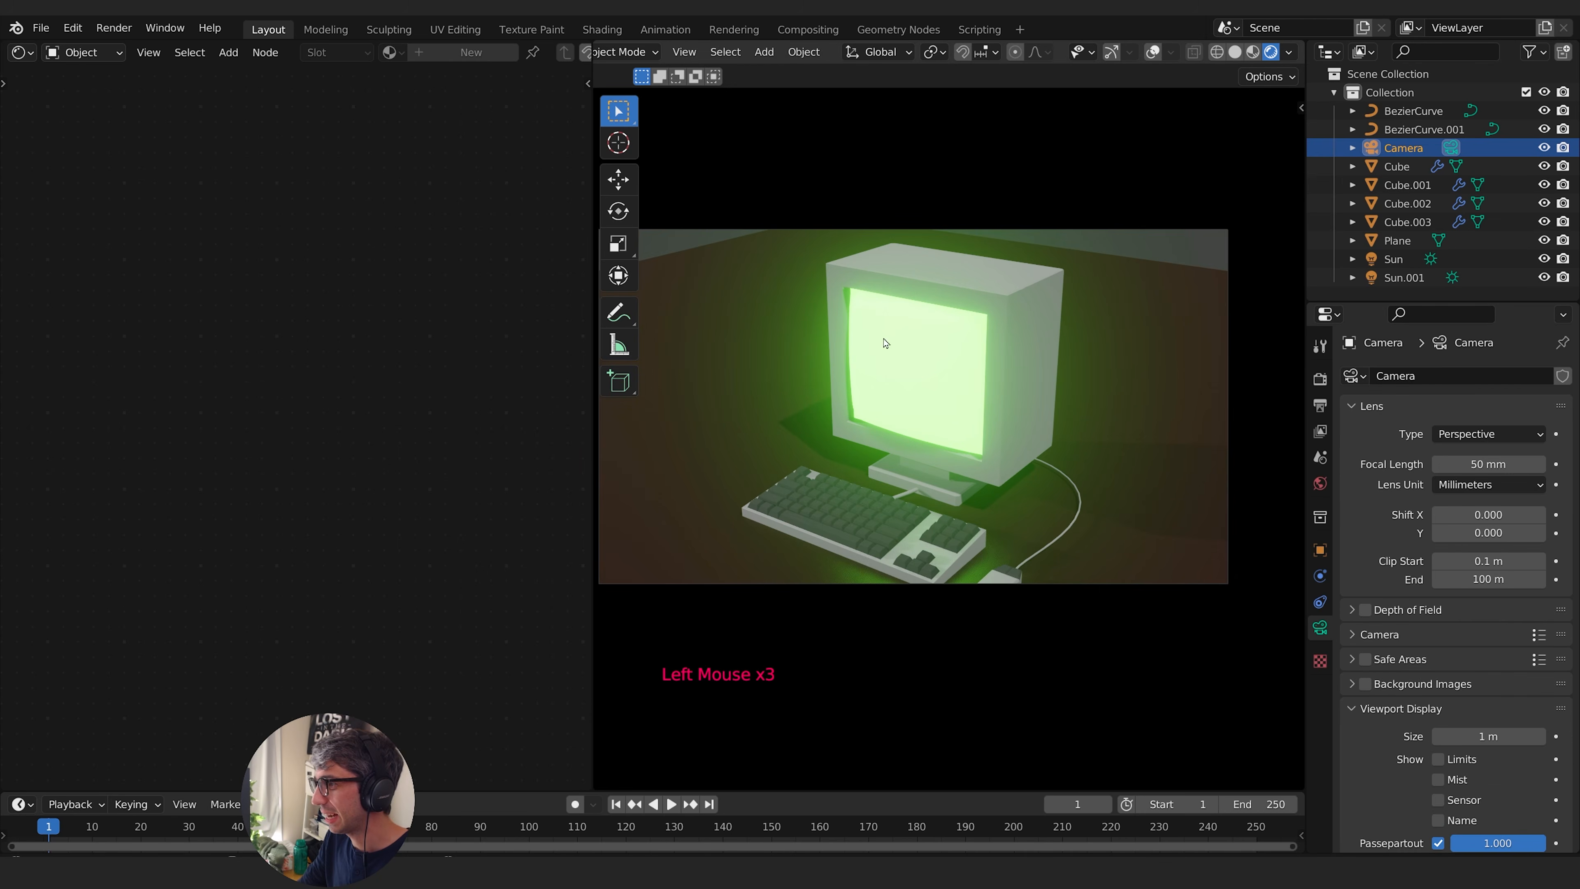
- Return to the camera view and lock the camera to the view so that navigation moves it
middle_drag(885, 344, 987, 391)
shift+scroll(1020, 395, up, 1)
key(KP_0)
key(q)
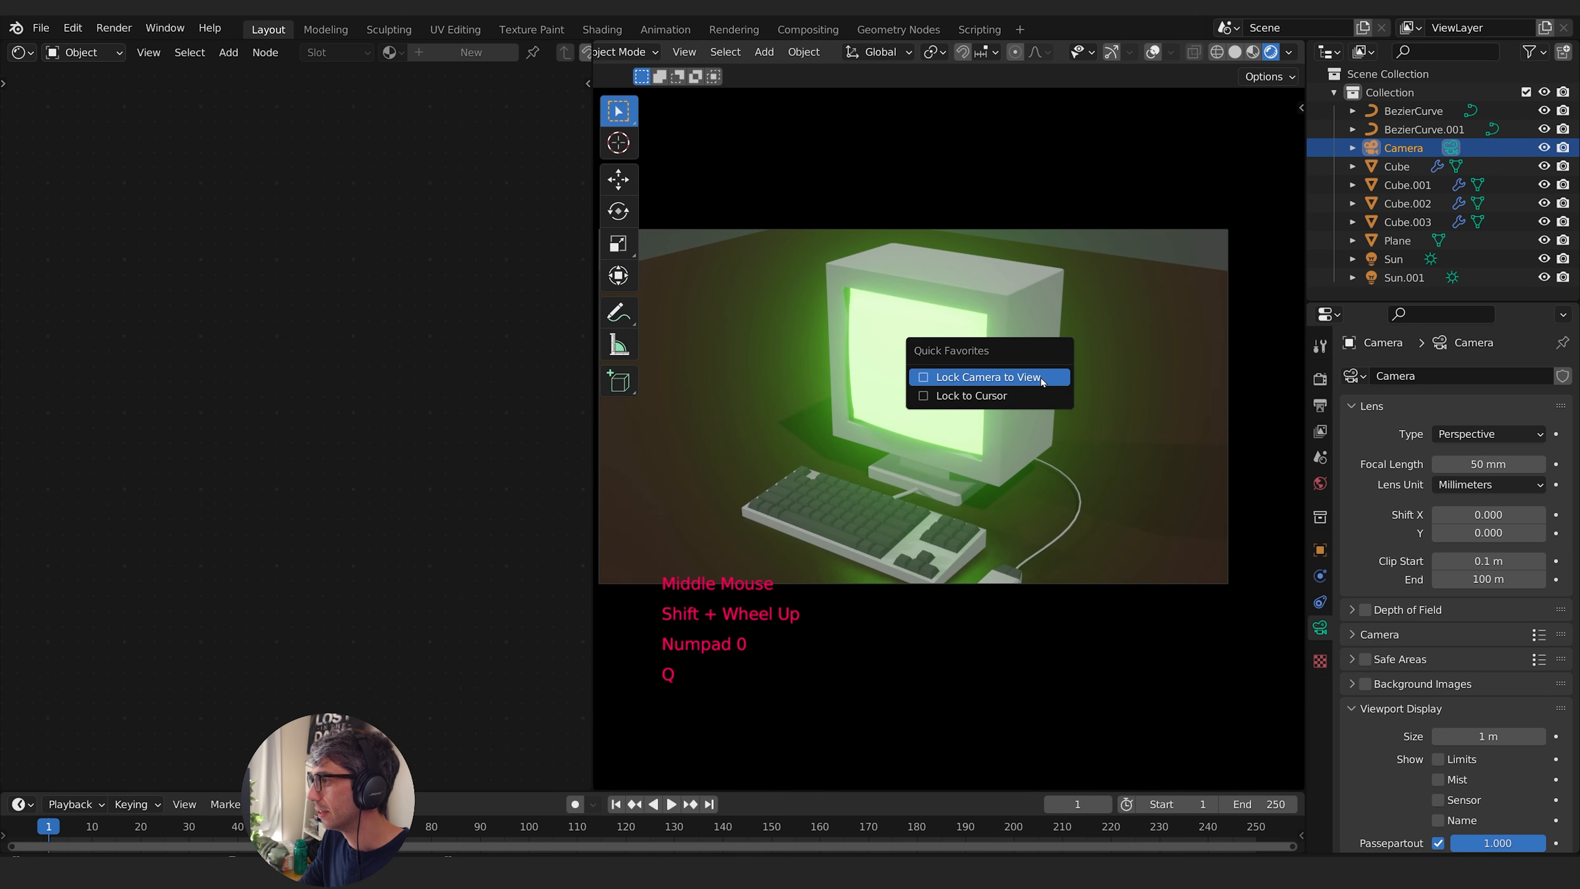
click(1036, 376)
click(1204, 329)
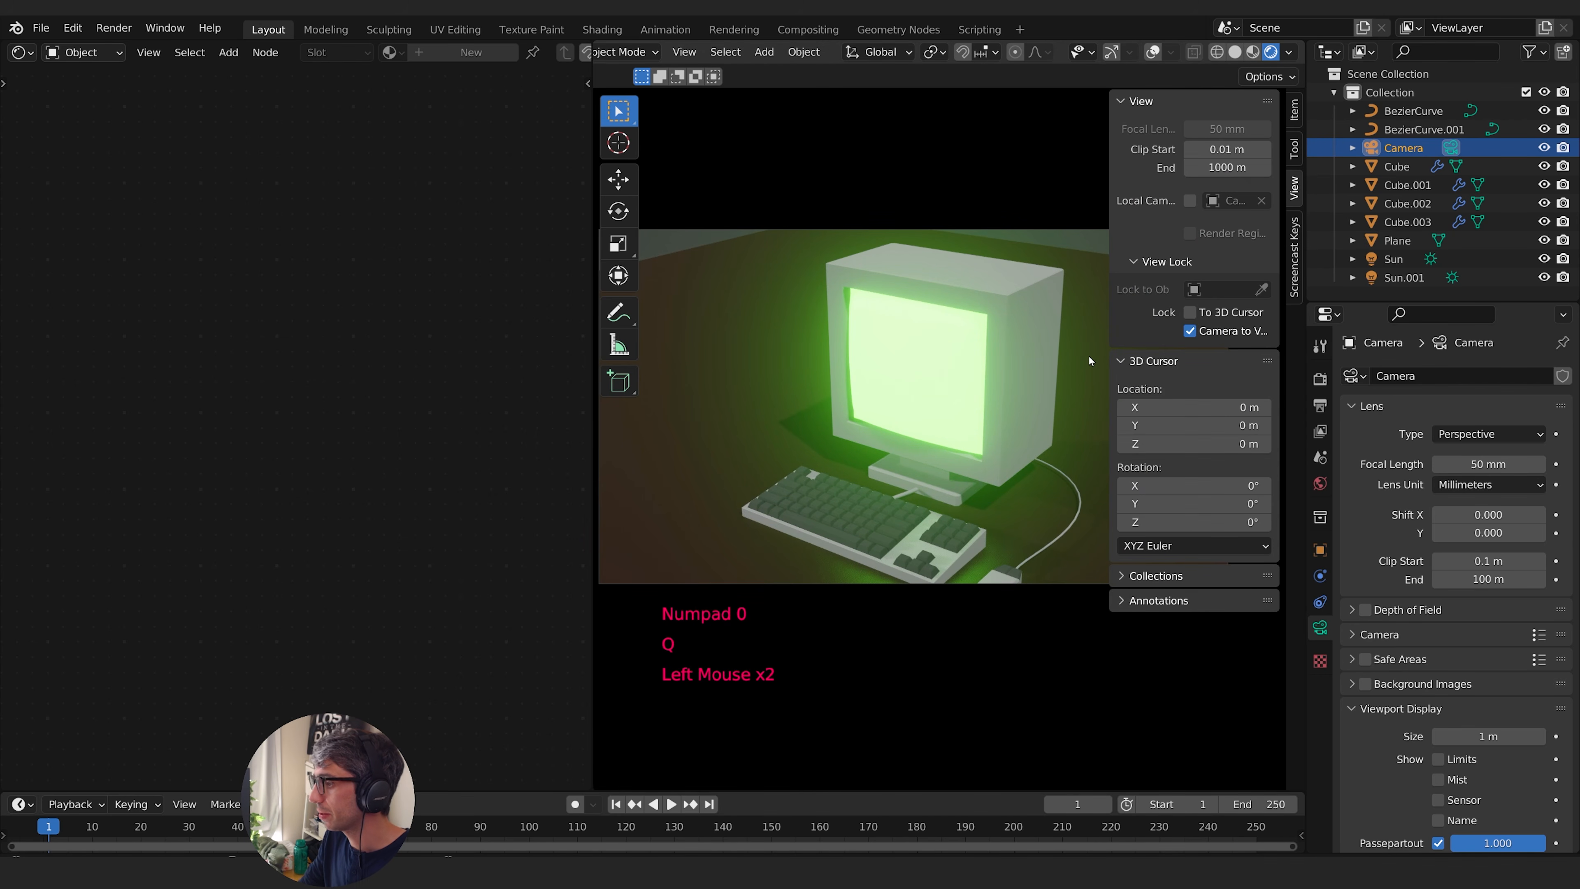
key(n)
- Reframe the camera around the computer and set its focal length to 24 mm
scroll(1075, 369, up, 2)
shift+middle_drag(1075, 369, 1171, 410)
scroll(1120, 362, down, 1)
drag(1492, 464, 1462, 464)
click(1490, 463)
click(1031, 429)
scroll(1057, 426, up, 2)
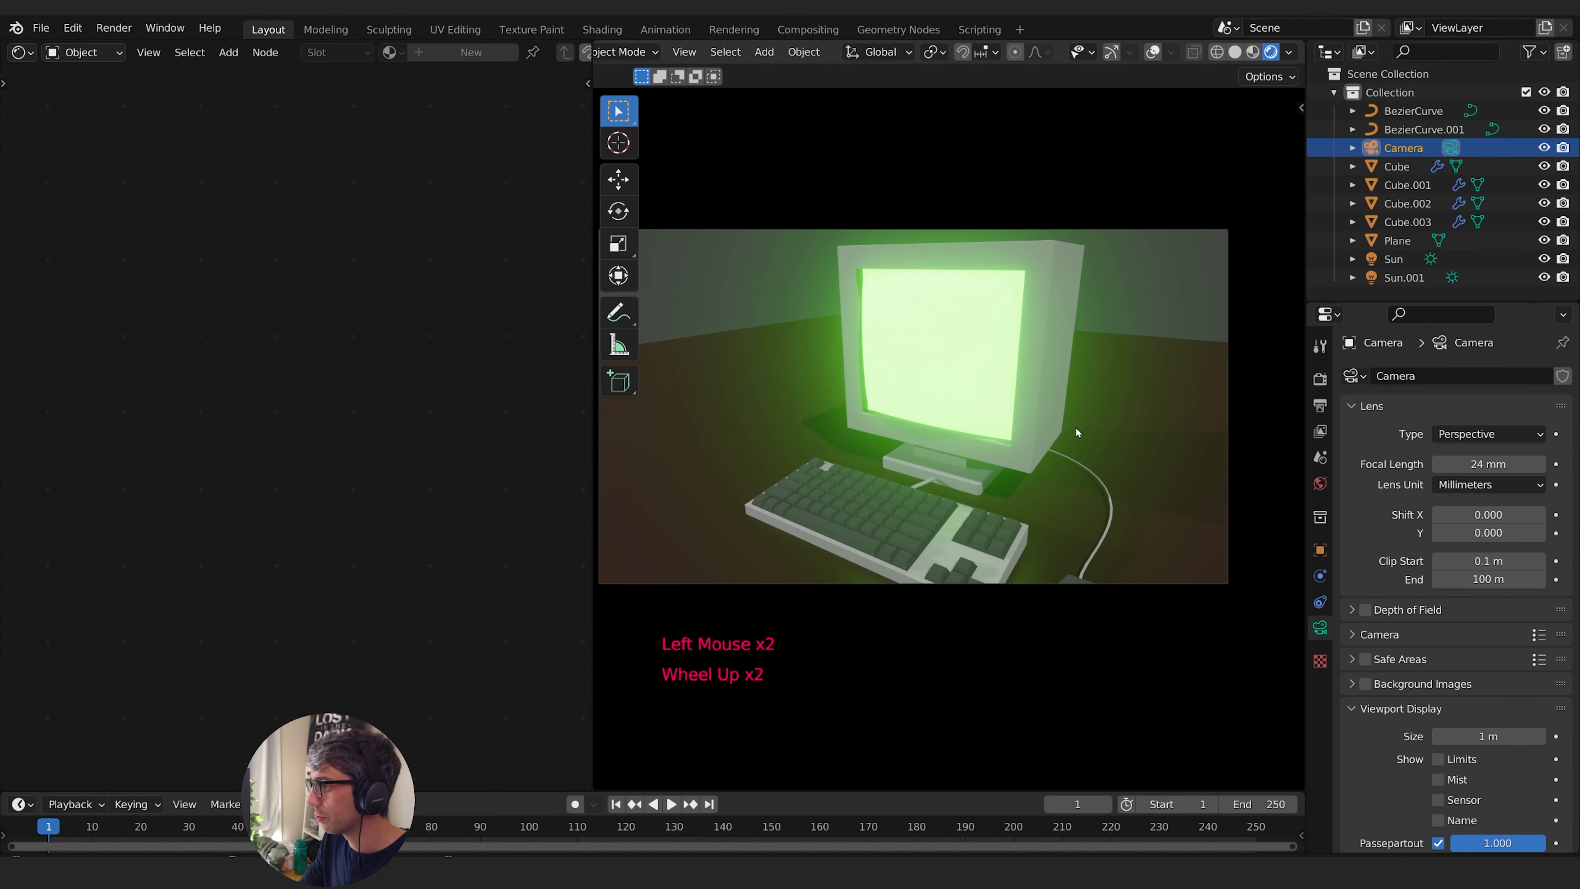
- Lower the camera's focal length to 14 mm and reframe so that the monitor, keyboard and mouse all fit
scroll(1075, 427, down, 1)
click(1488, 463)
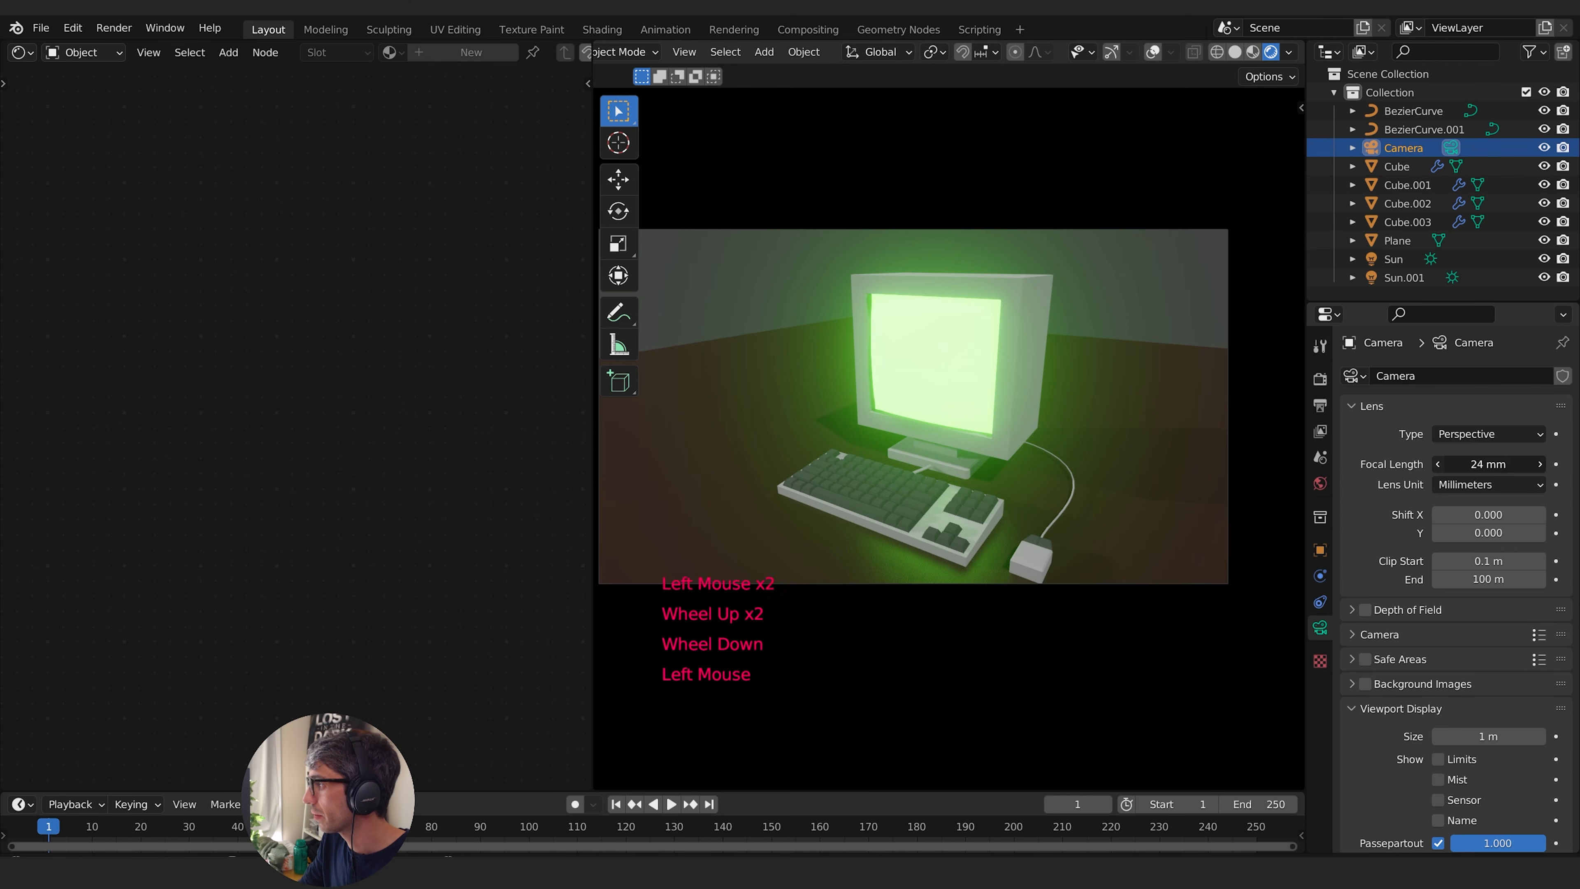
click(1438, 464)
click(1438, 463)
click(1438, 464)
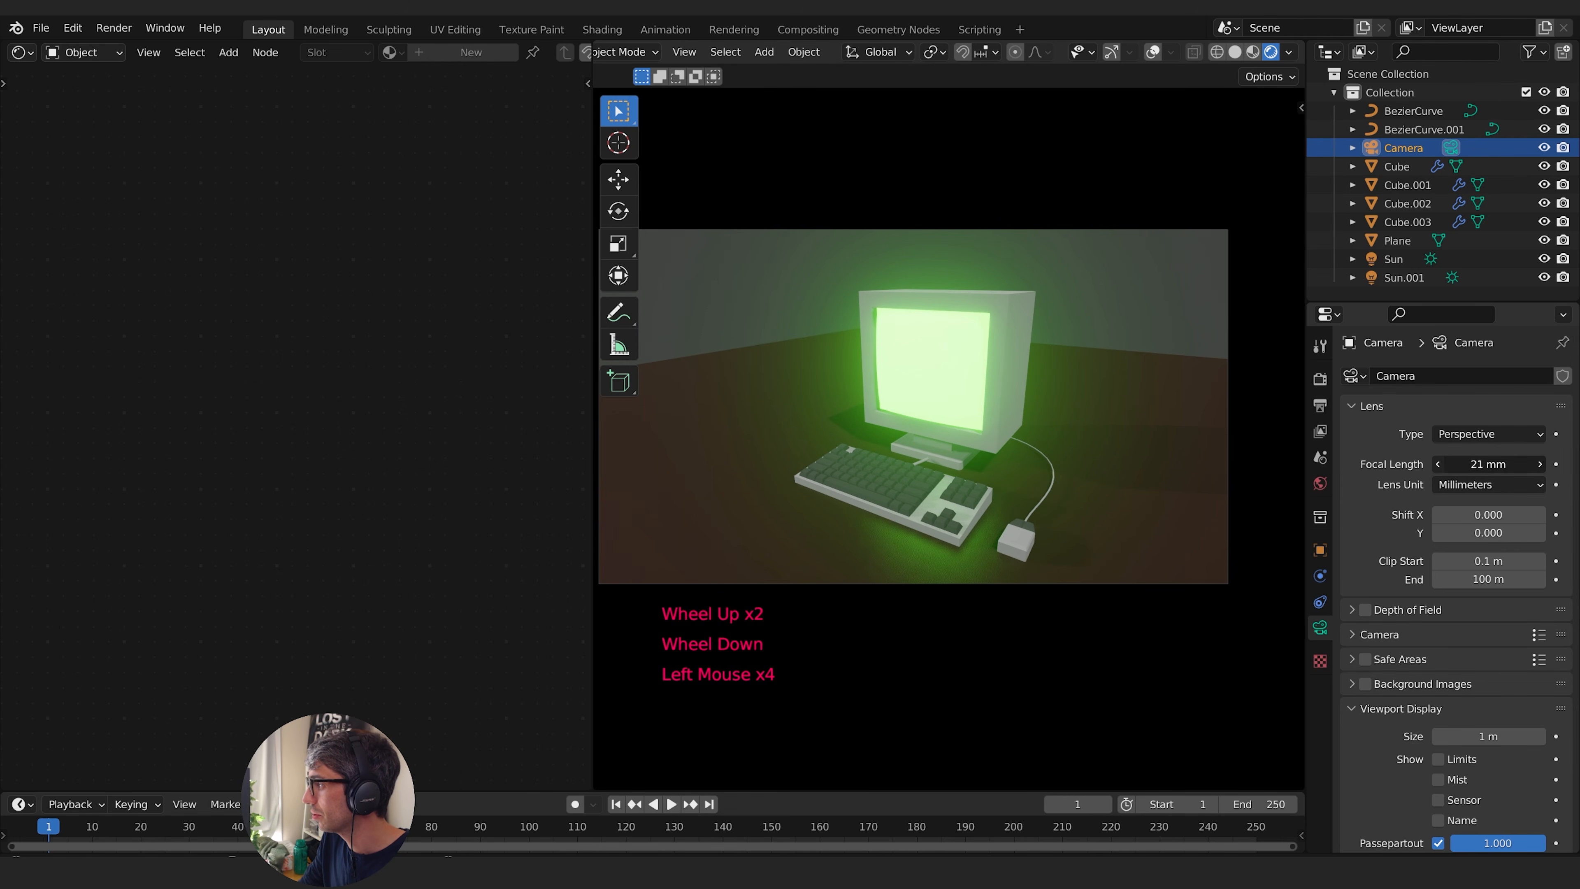
click(1438, 464)
click(1438, 464)
click(1438, 464)
mouse_move(1127, 460)
shift+middle_down()
mouse_move(1124, 415)
mouse_move(1120, 431)
shift+middle_up()
shift+middle_drag(1120, 431, 1152, 433)
scroll(1118, 429, down, 1)
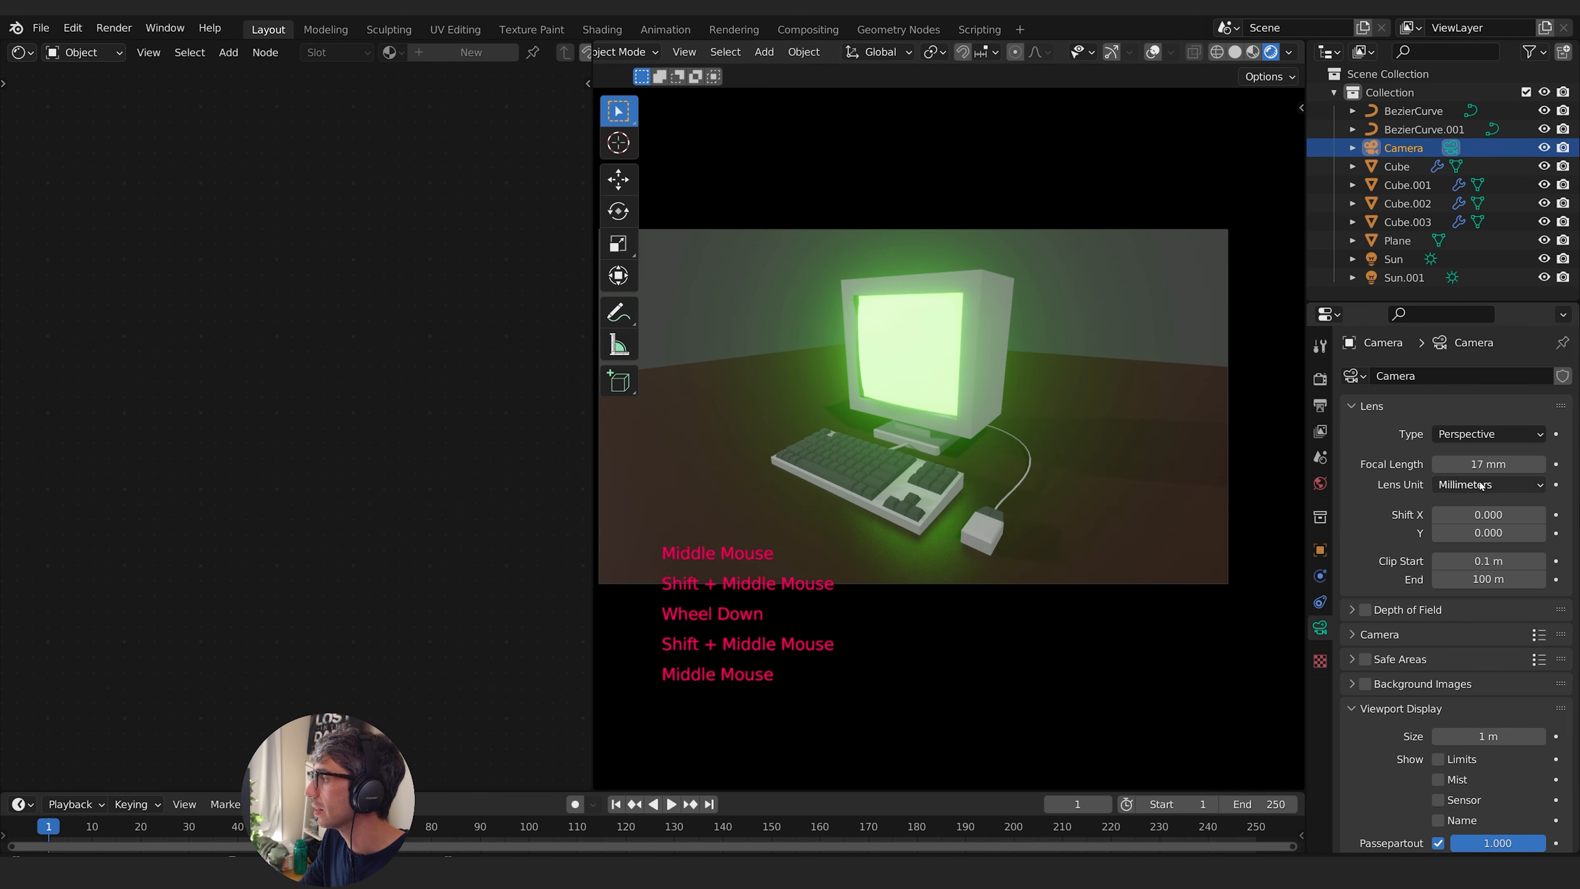
click(1438, 464)
click(1438, 464)
click(1438, 464)
scroll(1155, 441, up, 1)
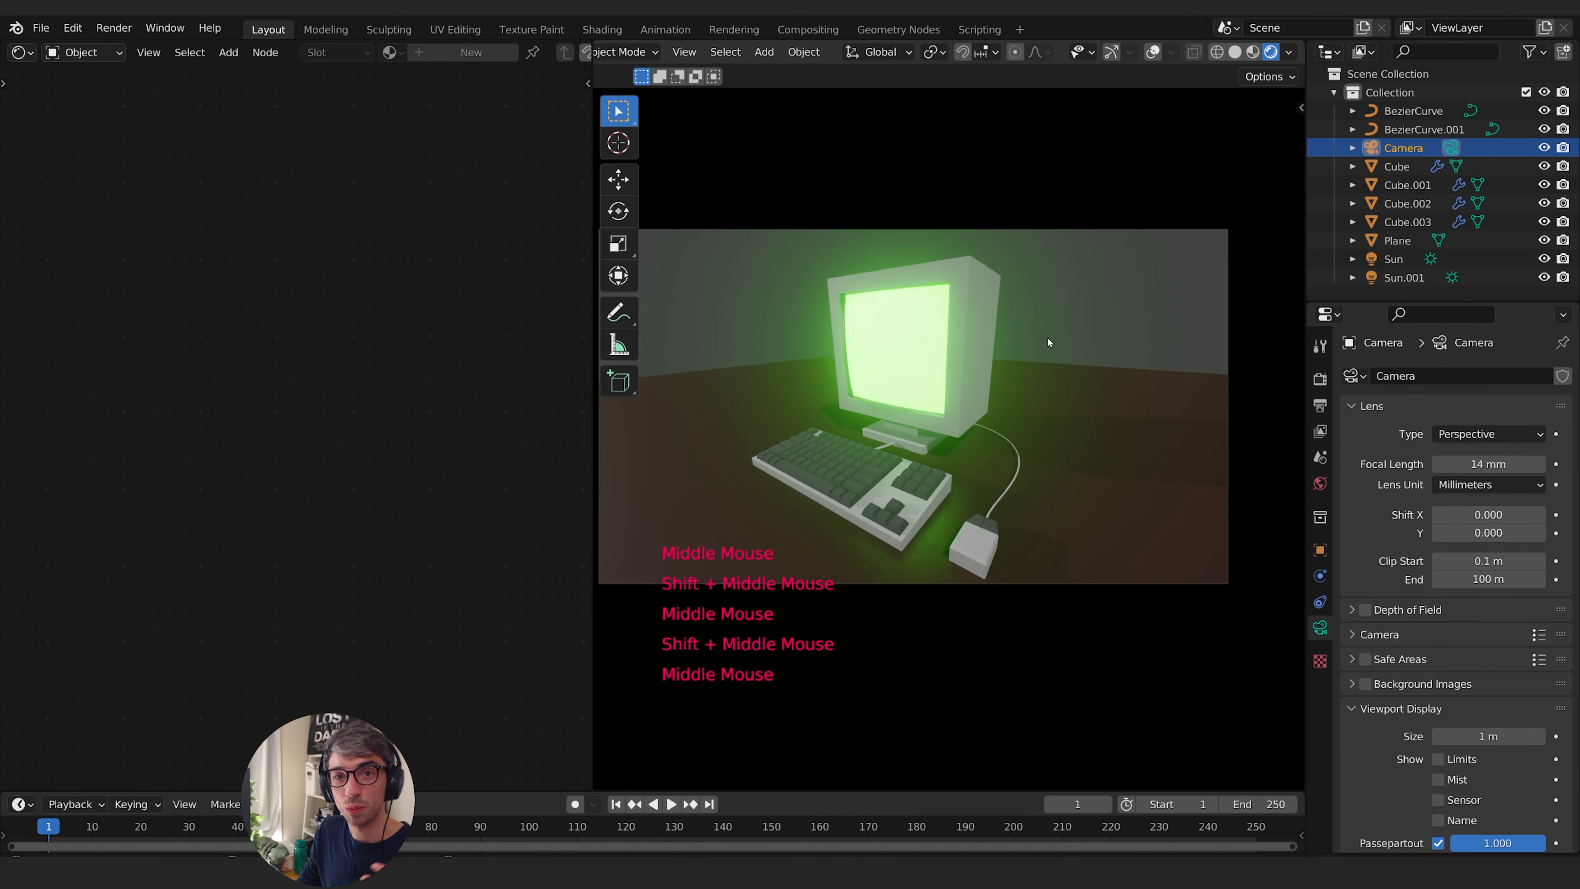
- Darken the world background colour to black
click(1320, 483)
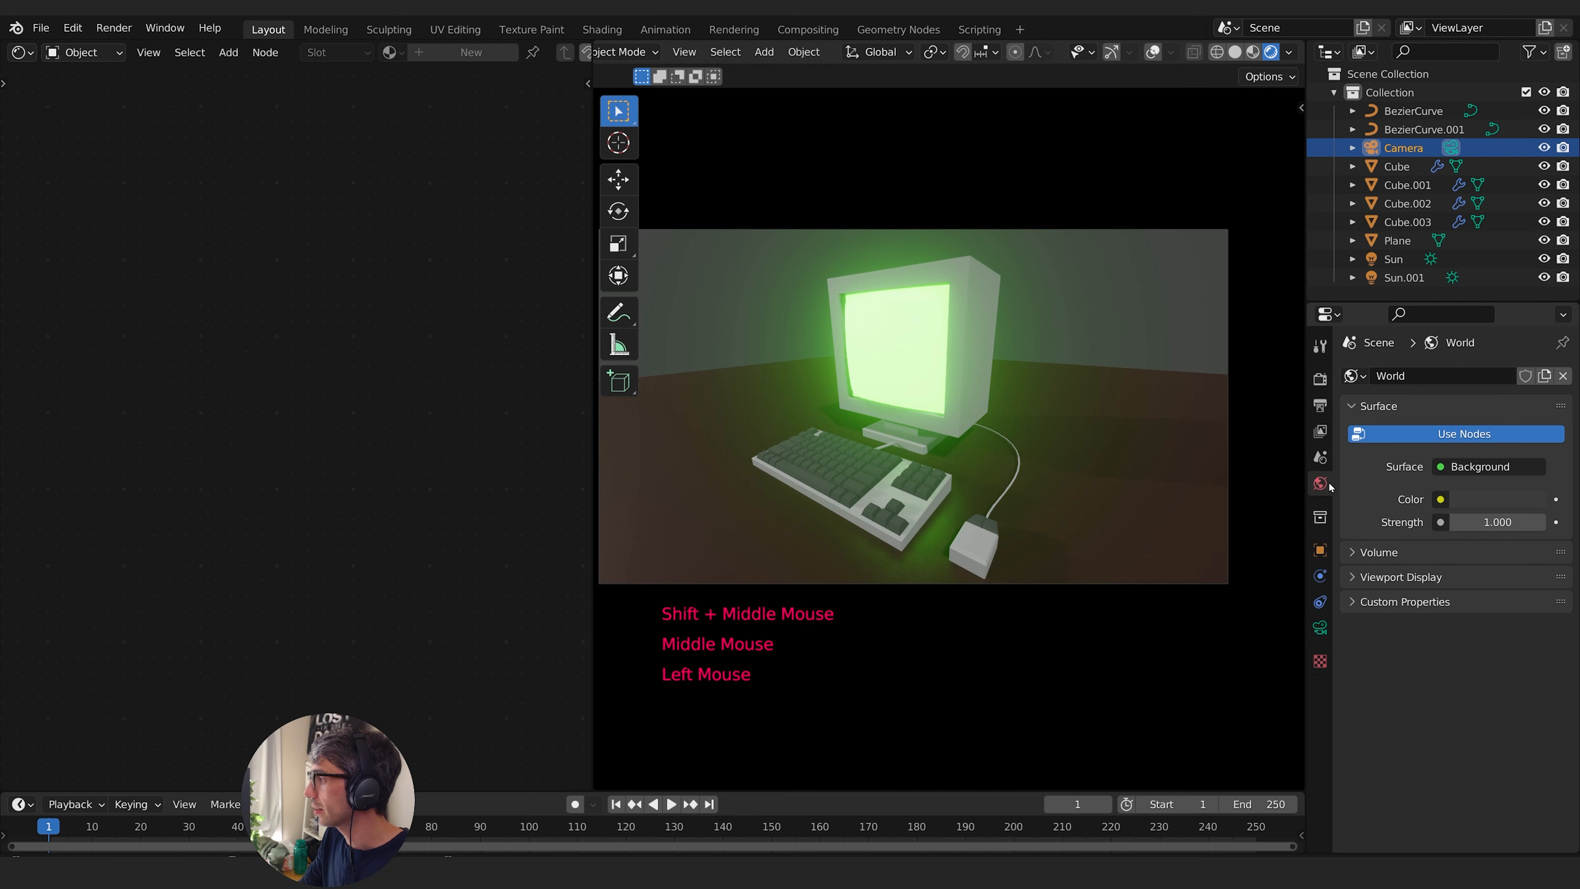
click(1499, 497)
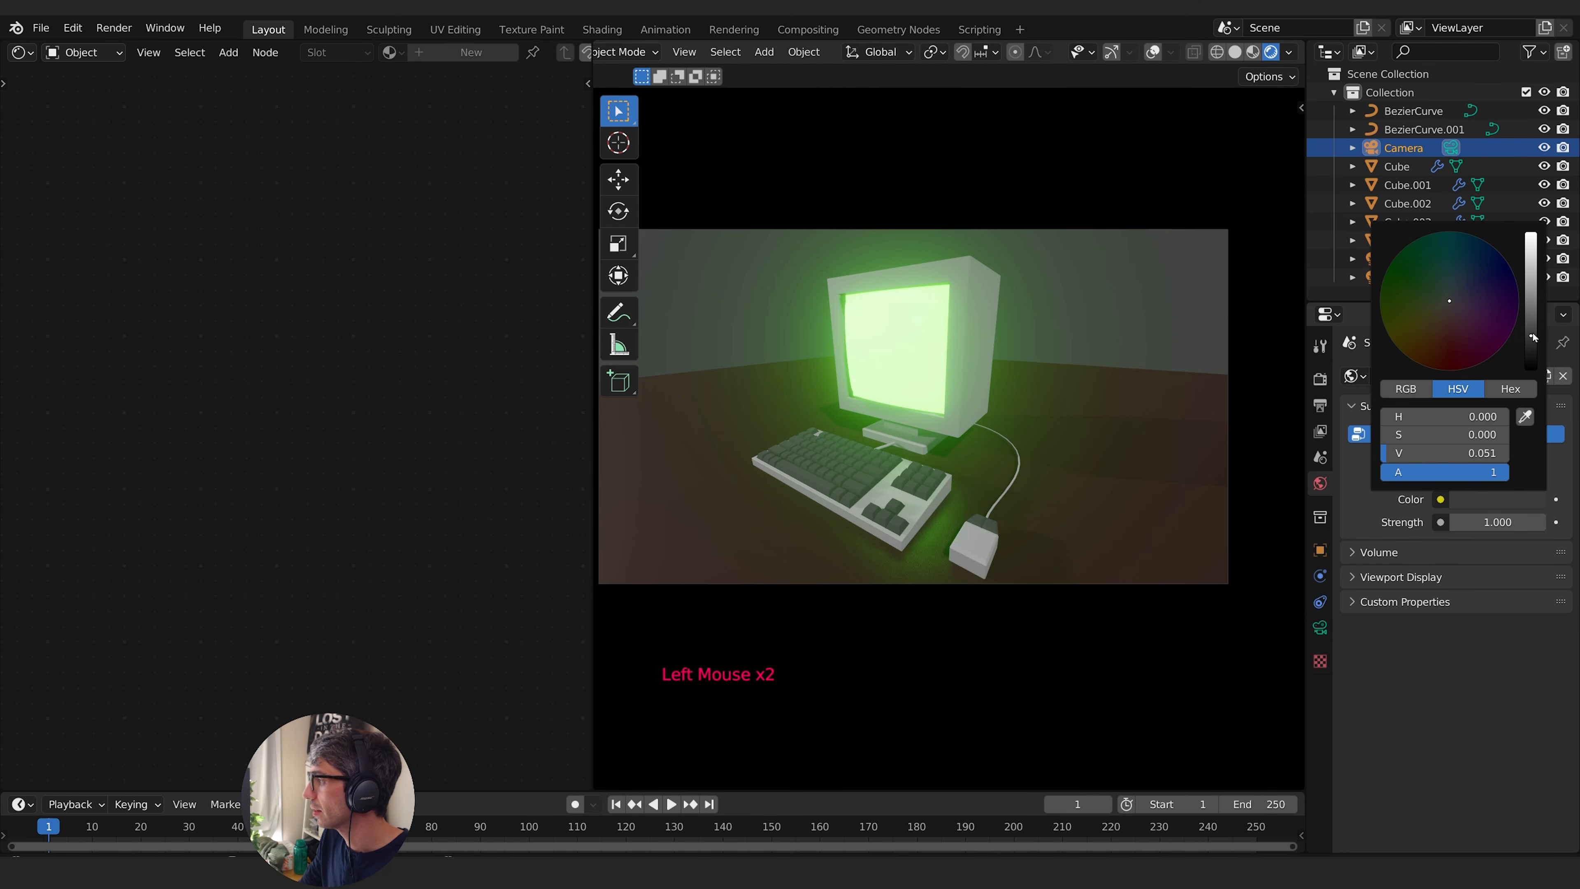
drag(1532, 330, 1532, 368)
- Make the floor plane's base colour black and lower its roughness to 0.291 and specular to 0.379
click(1114, 455)
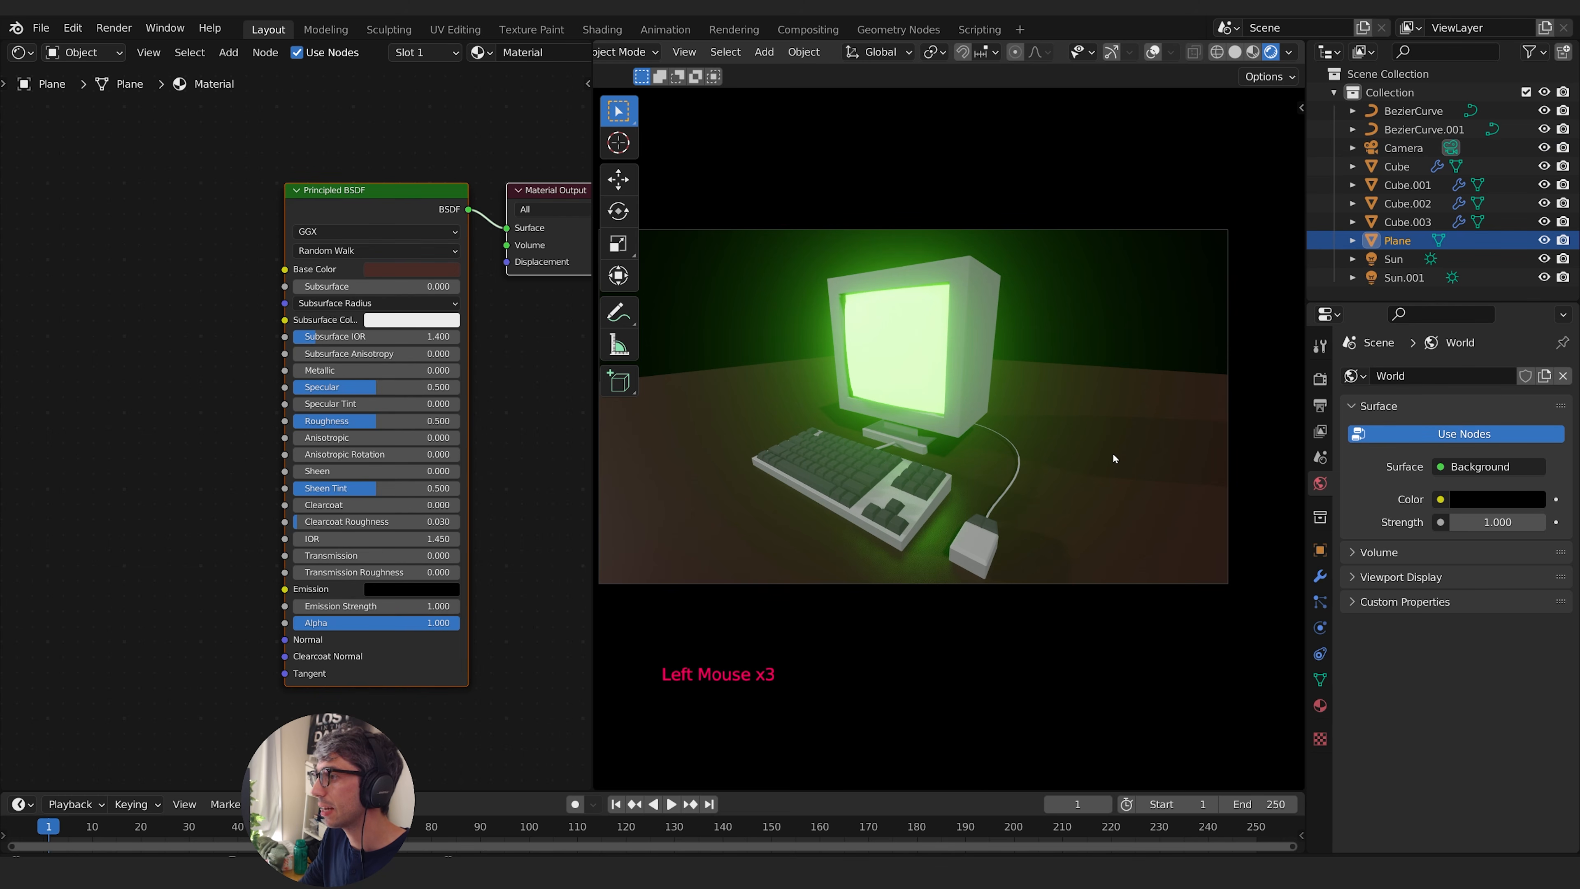
click(408, 269)
drag(495, 150, 495, 160)
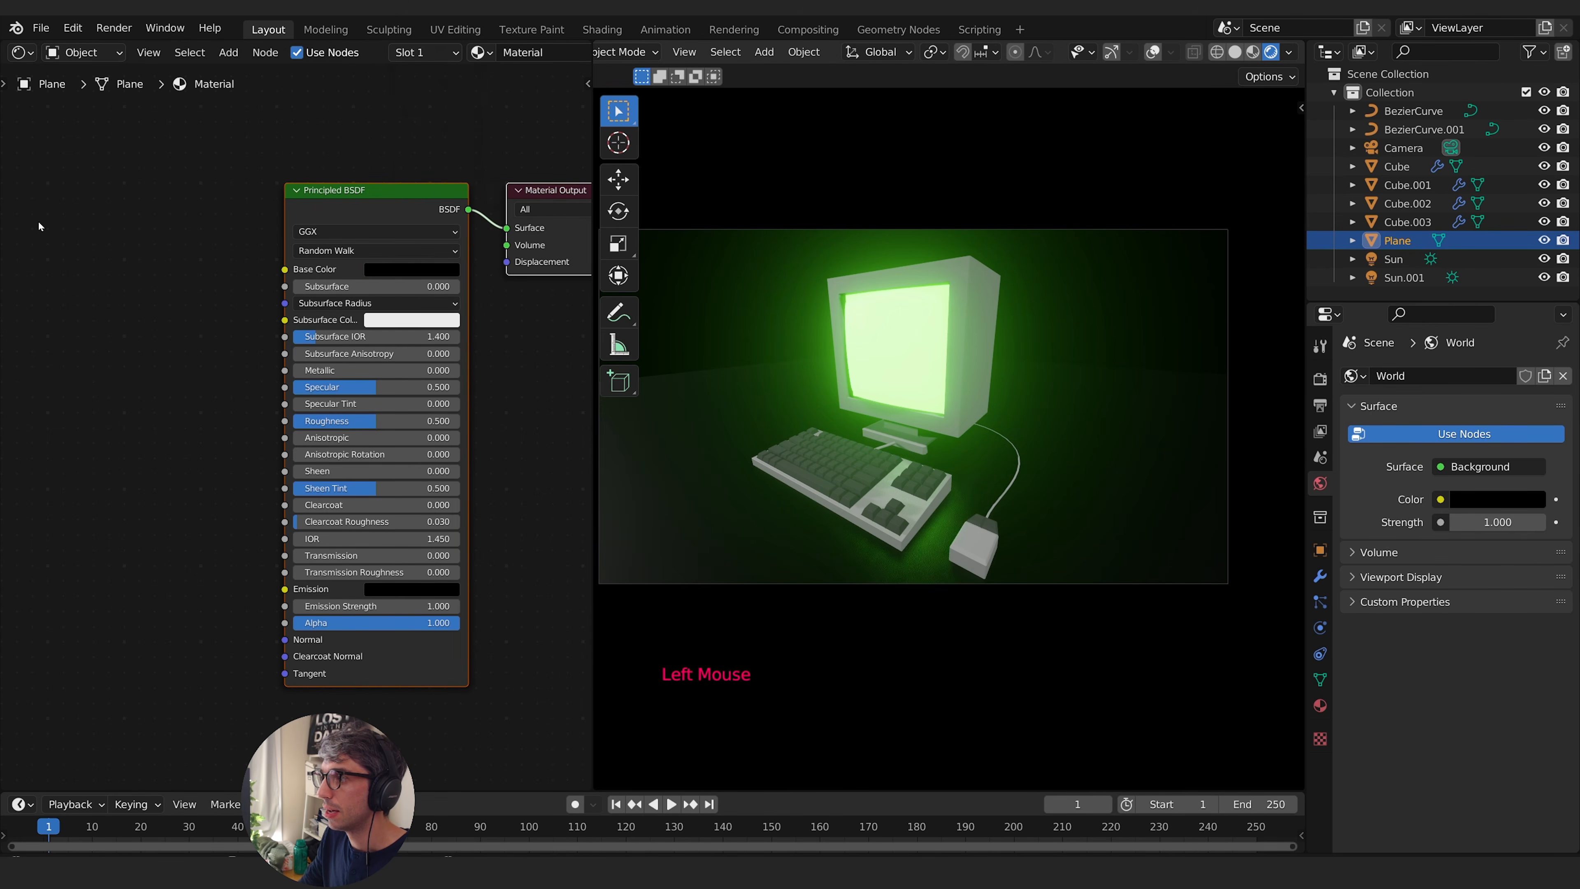
drag(416, 421, 357, 386)
click(165, 441)
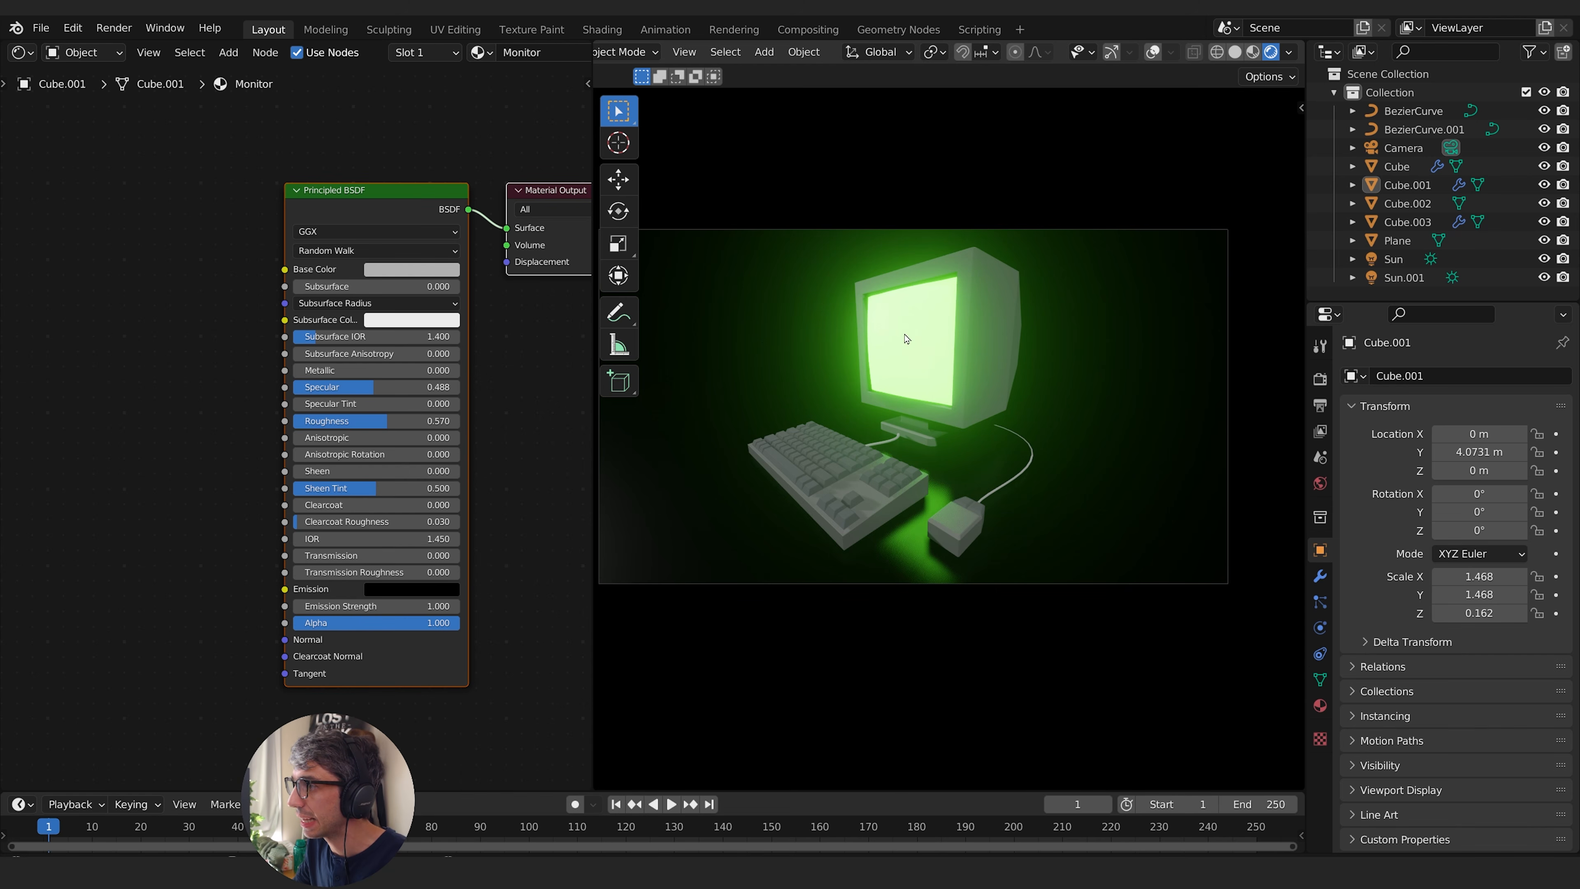
- Add an area light and place it just above the back of the keyboard, about 0.95 m high
key(shift+a)
mouse_move(868, 380)
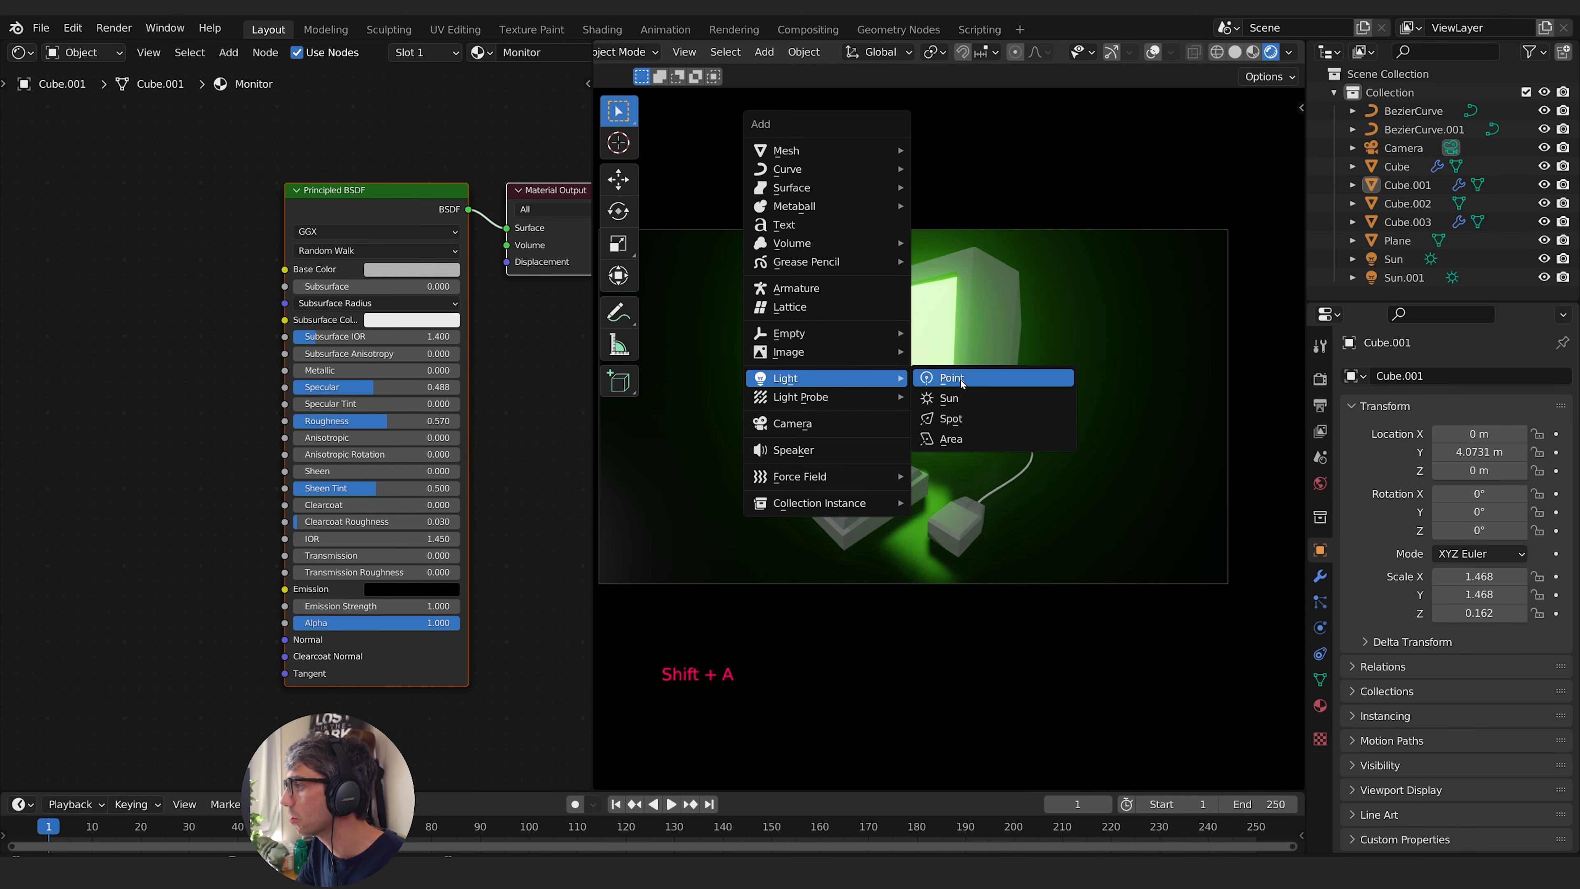
click(951, 439)
key(g)
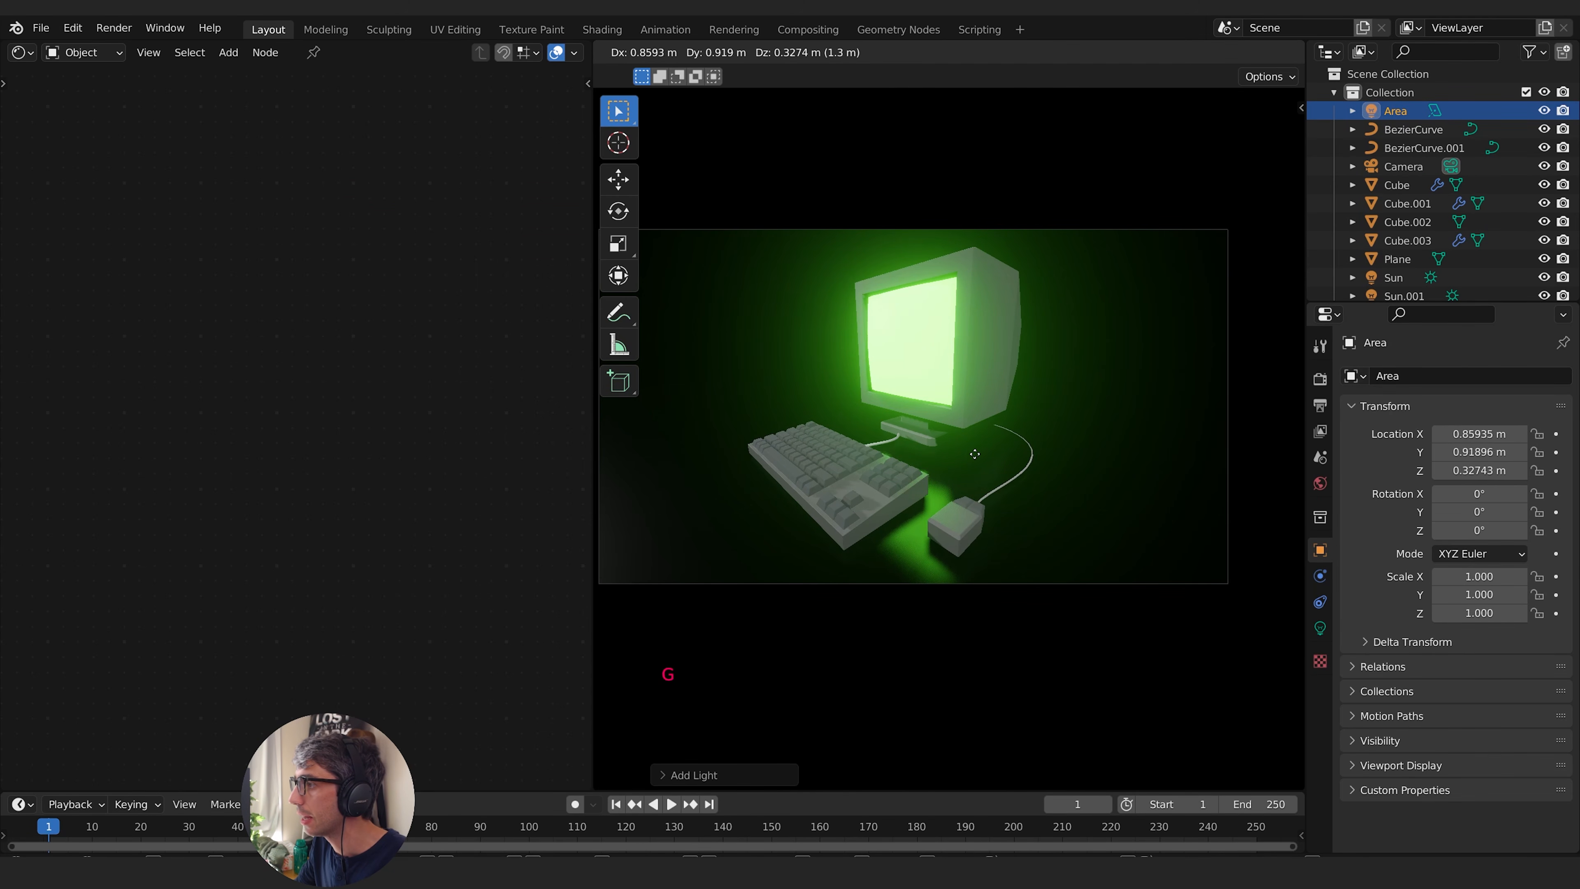
click(926, 448)
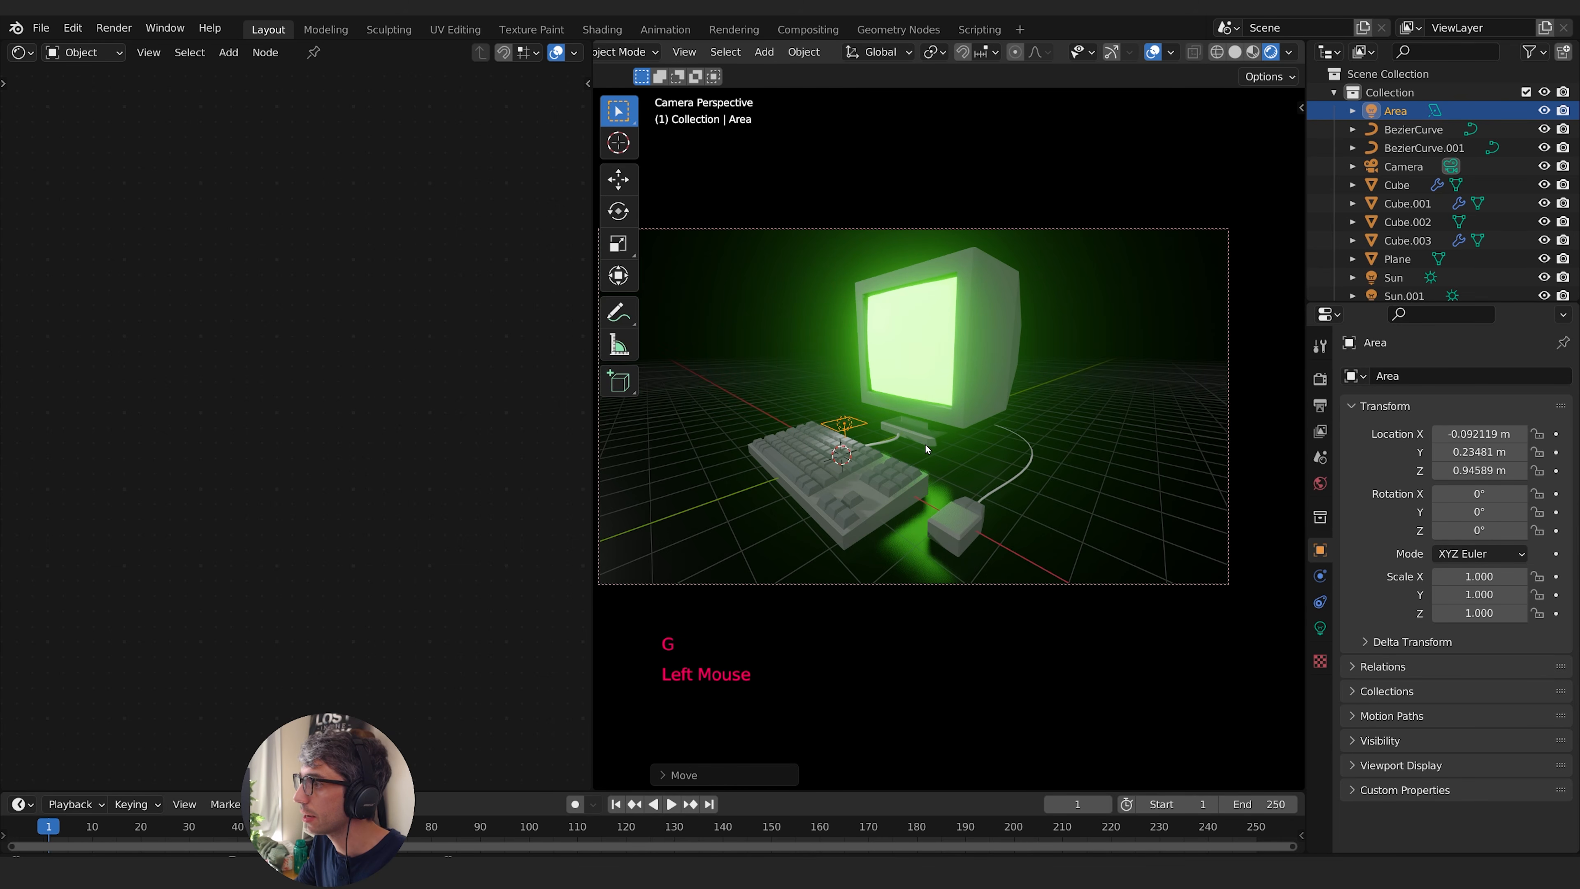
- Rotate the area light about -61° around X and move it to about X 0.83, Y 1.61, Z 2.46 m
key(g)
key(r)
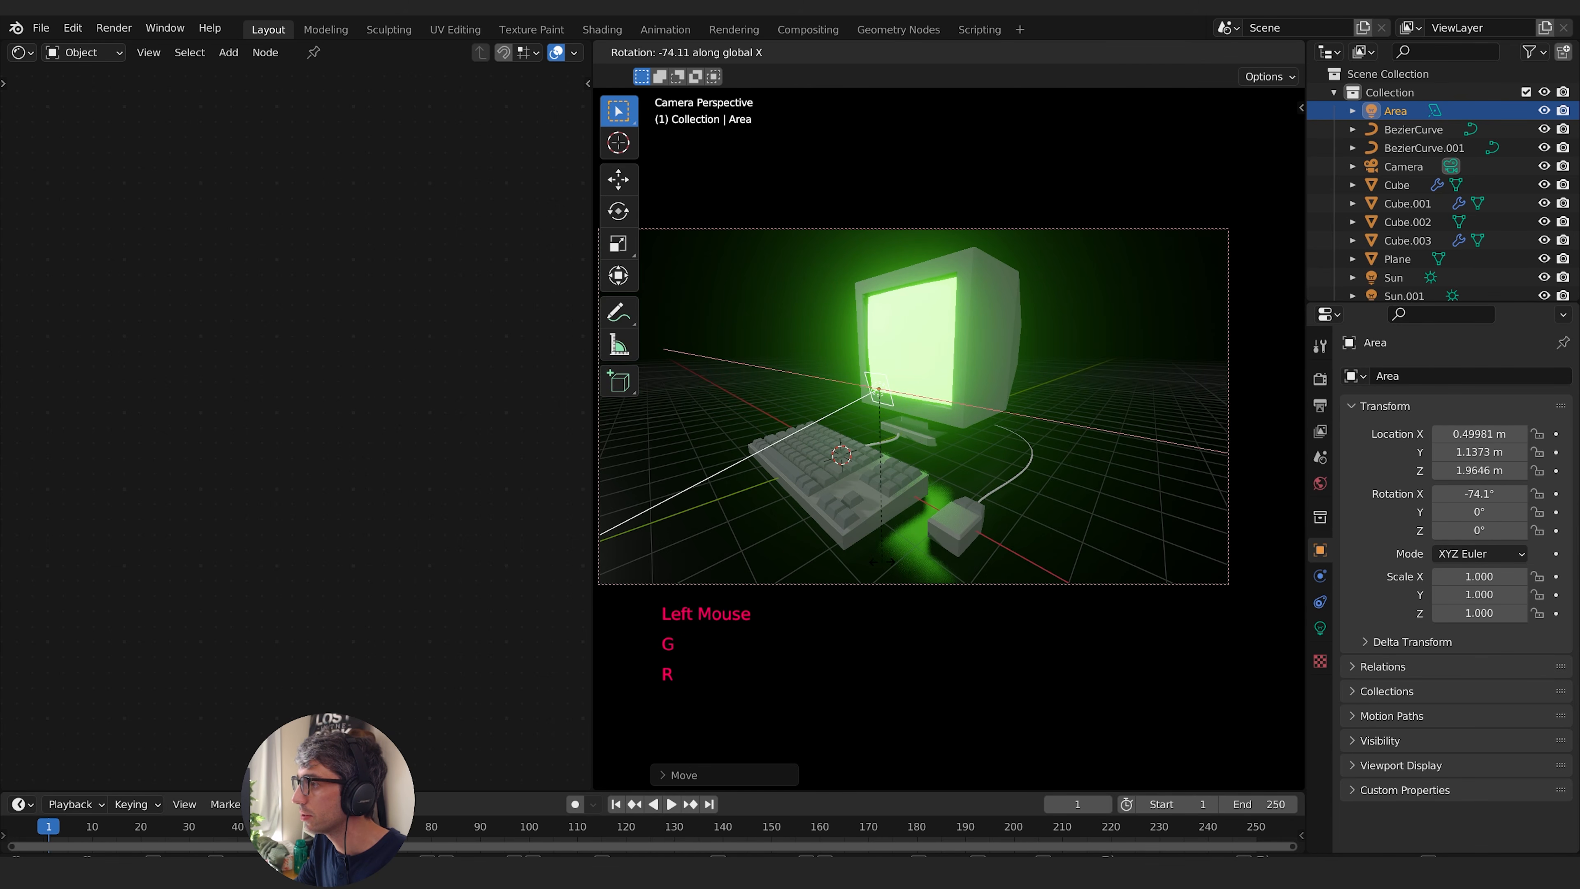
click(920, 553)
key(g)
click(939, 535)
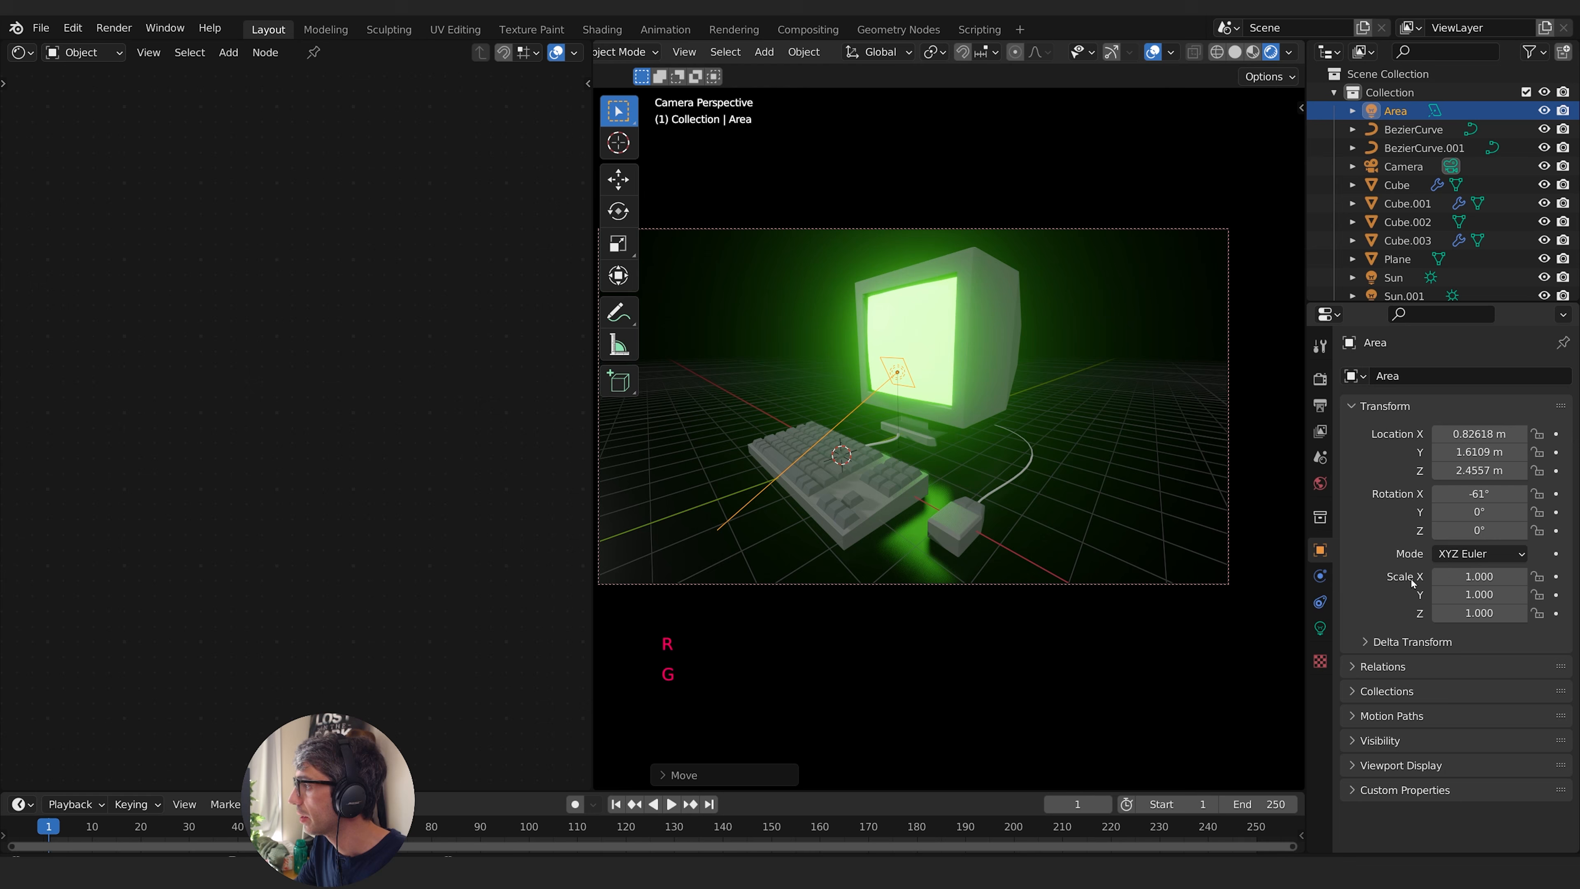
- Raise the area light's power to 392.8 W and adjust its position along the Y and Z axes in front of the screen
click(1322, 628)
key(g)
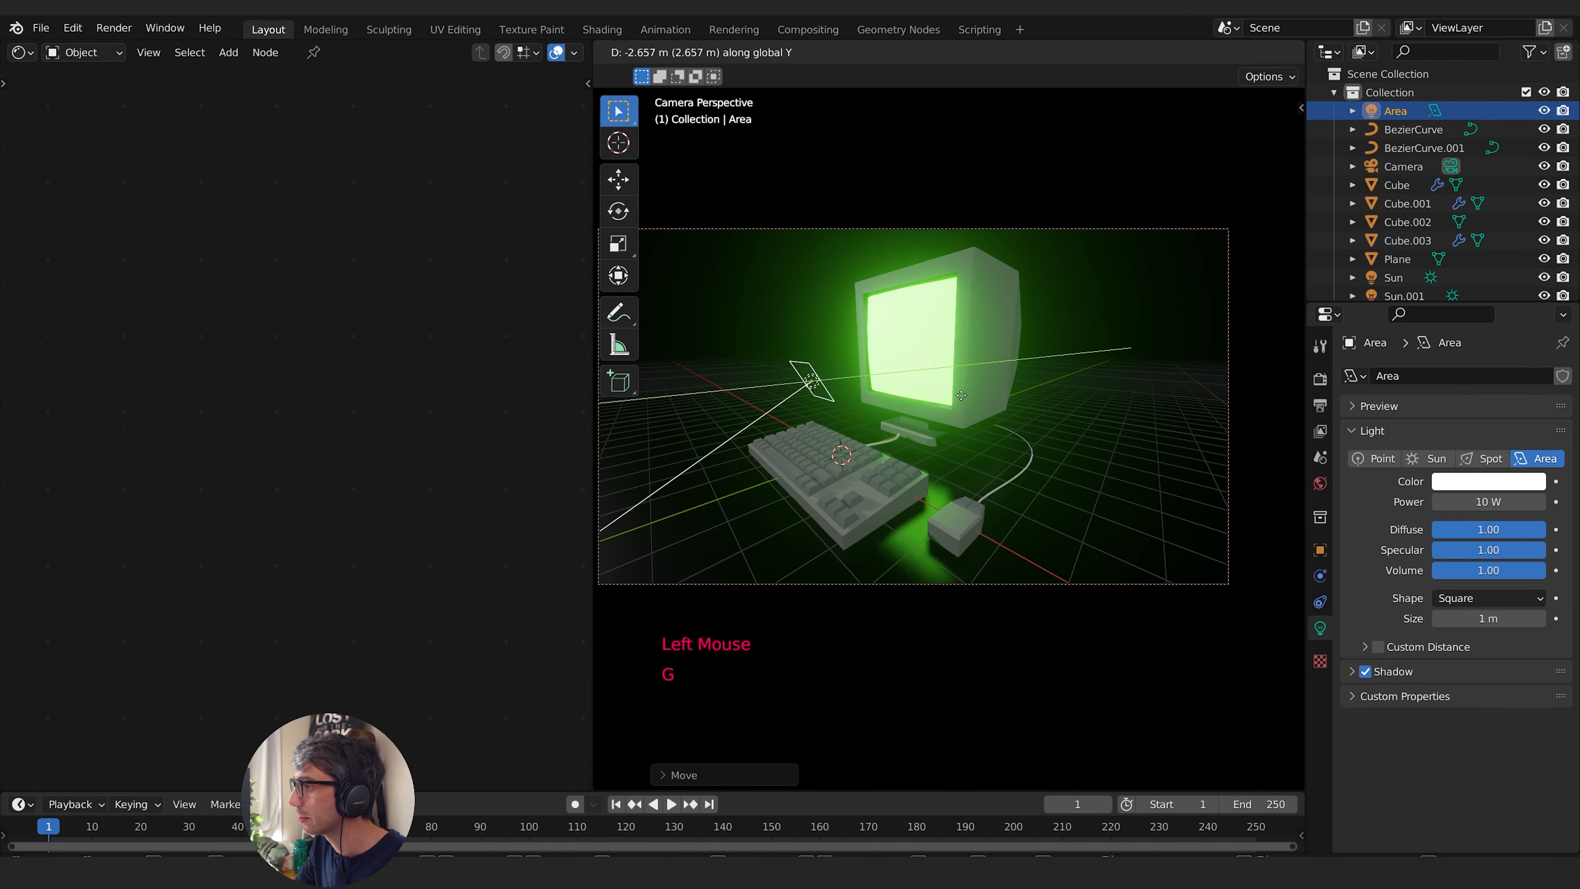
click(1020, 374)
drag(1449, 503, 1556, 503)
key(g)
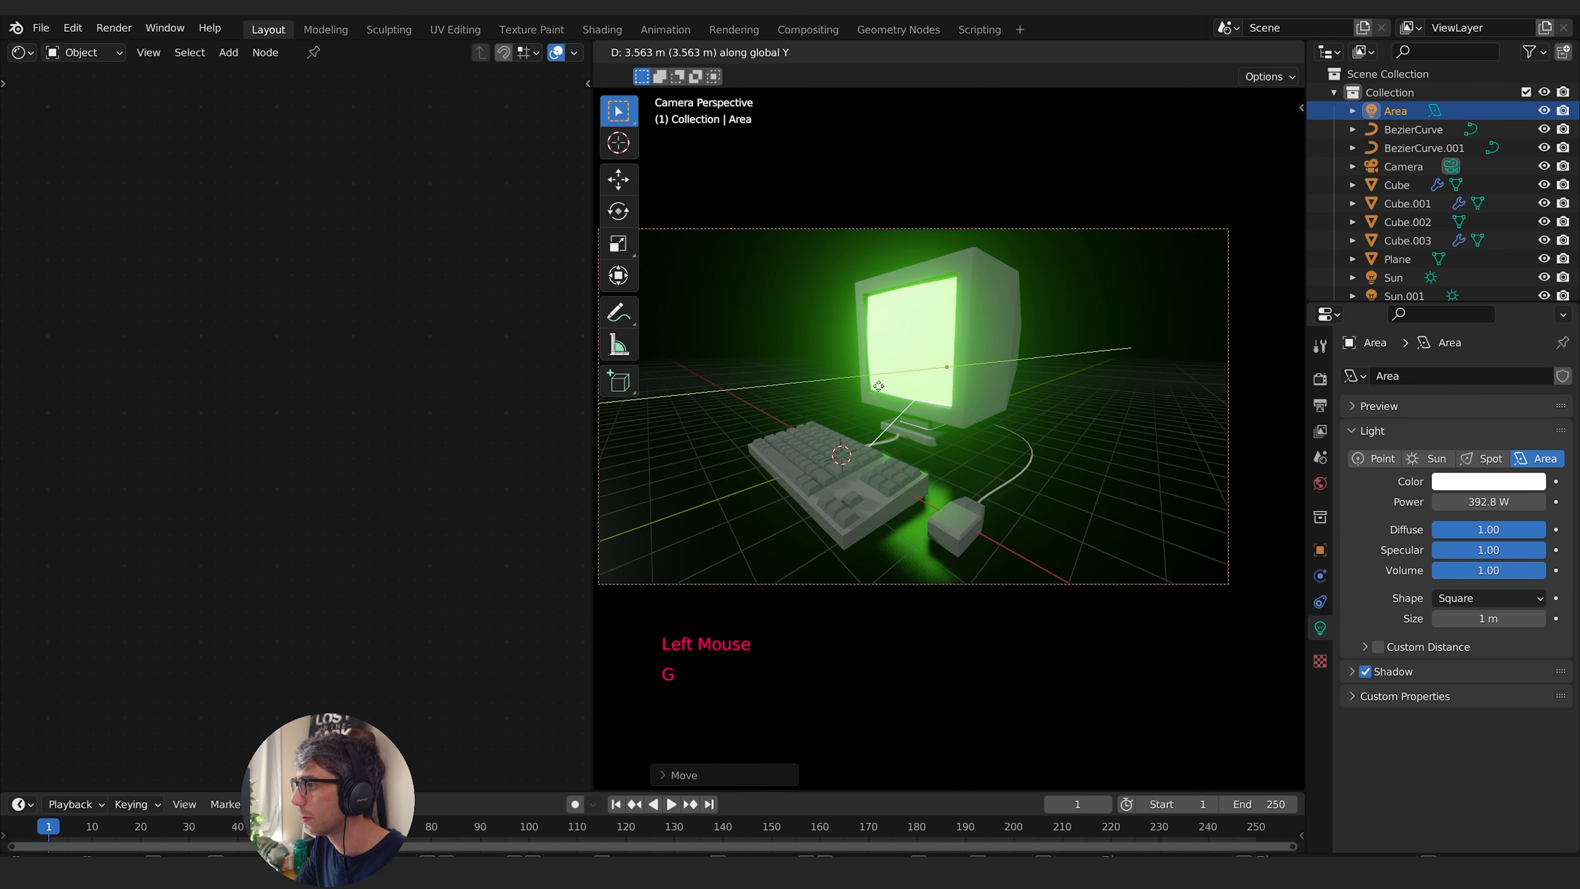
click(840, 397)
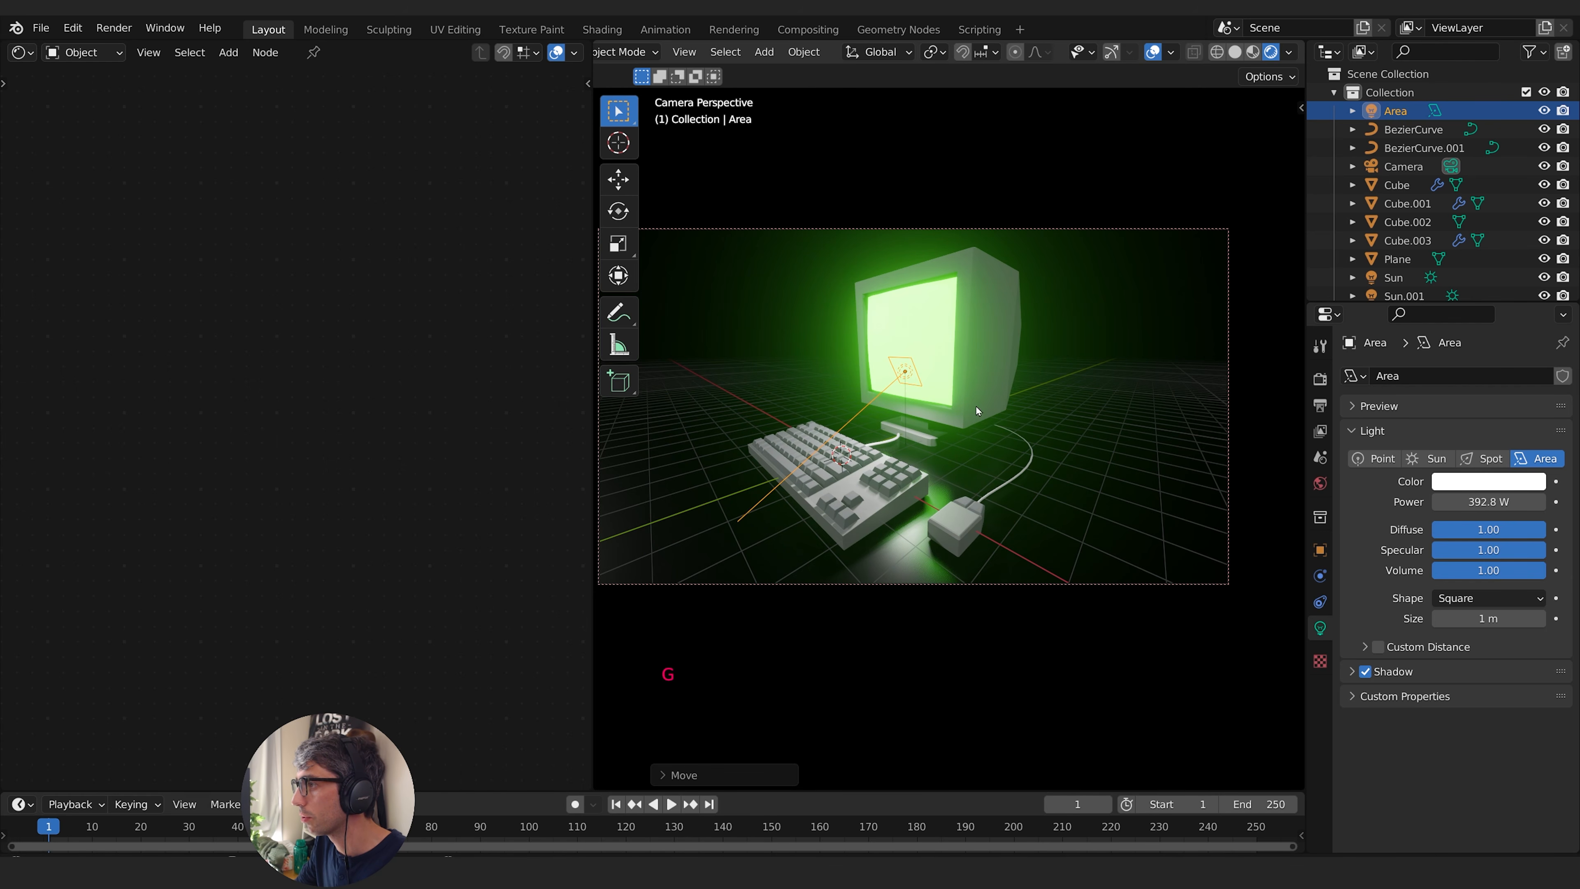
key(g)
key(z)
click(988, 408)
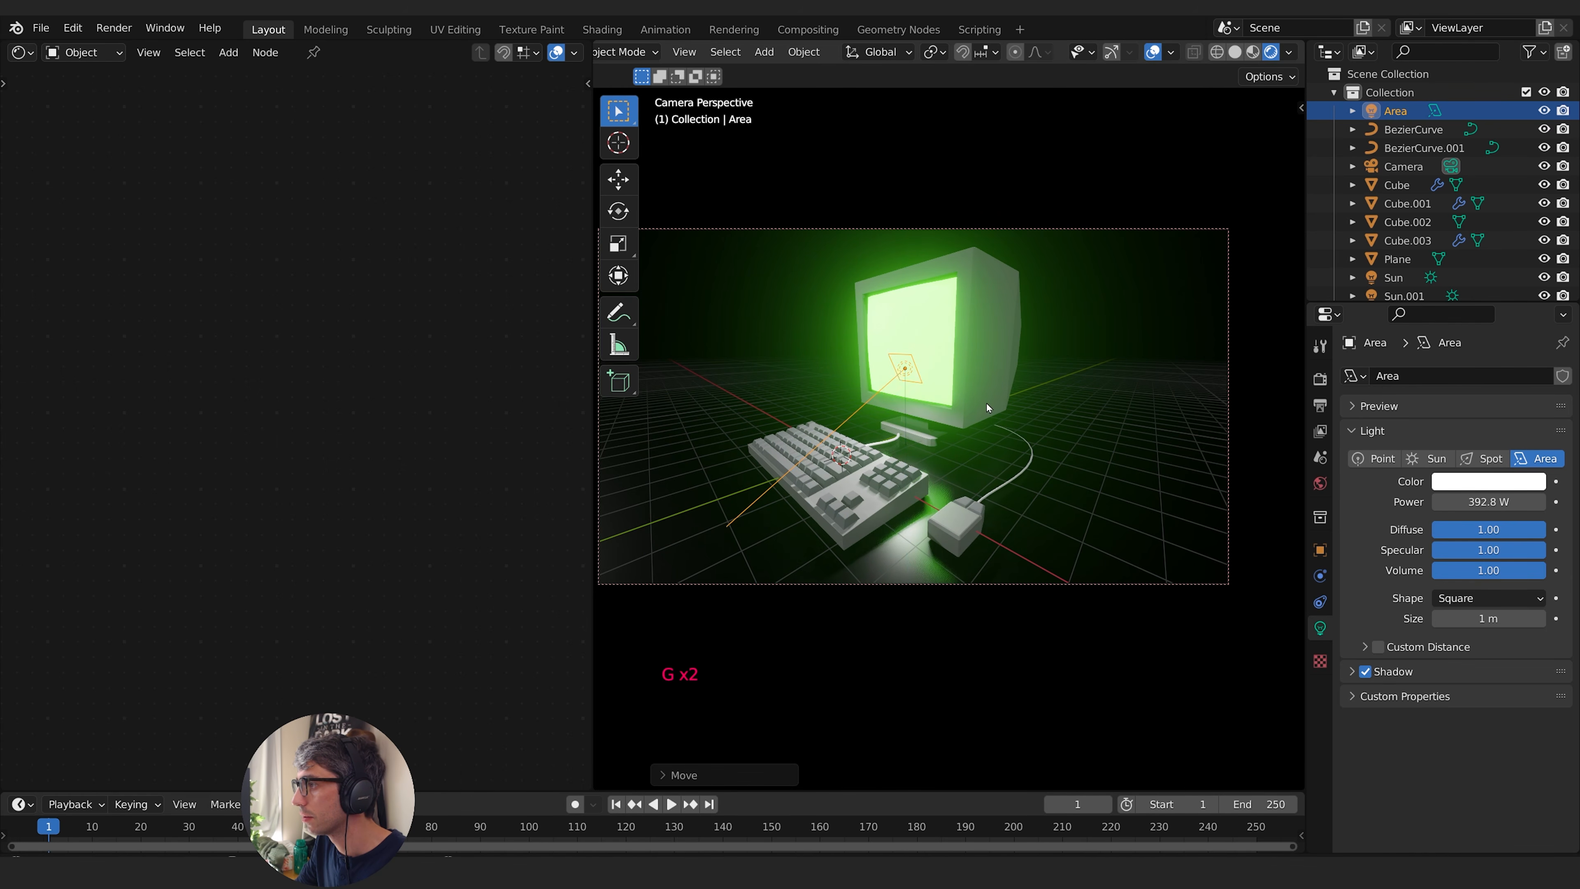
- Tint the area light light green with hue 0.285 and saturation 0.739, and hide the viewport overlays
click(1491, 482)
drag(1445, 300, 1400, 286)
click(1416, 300)
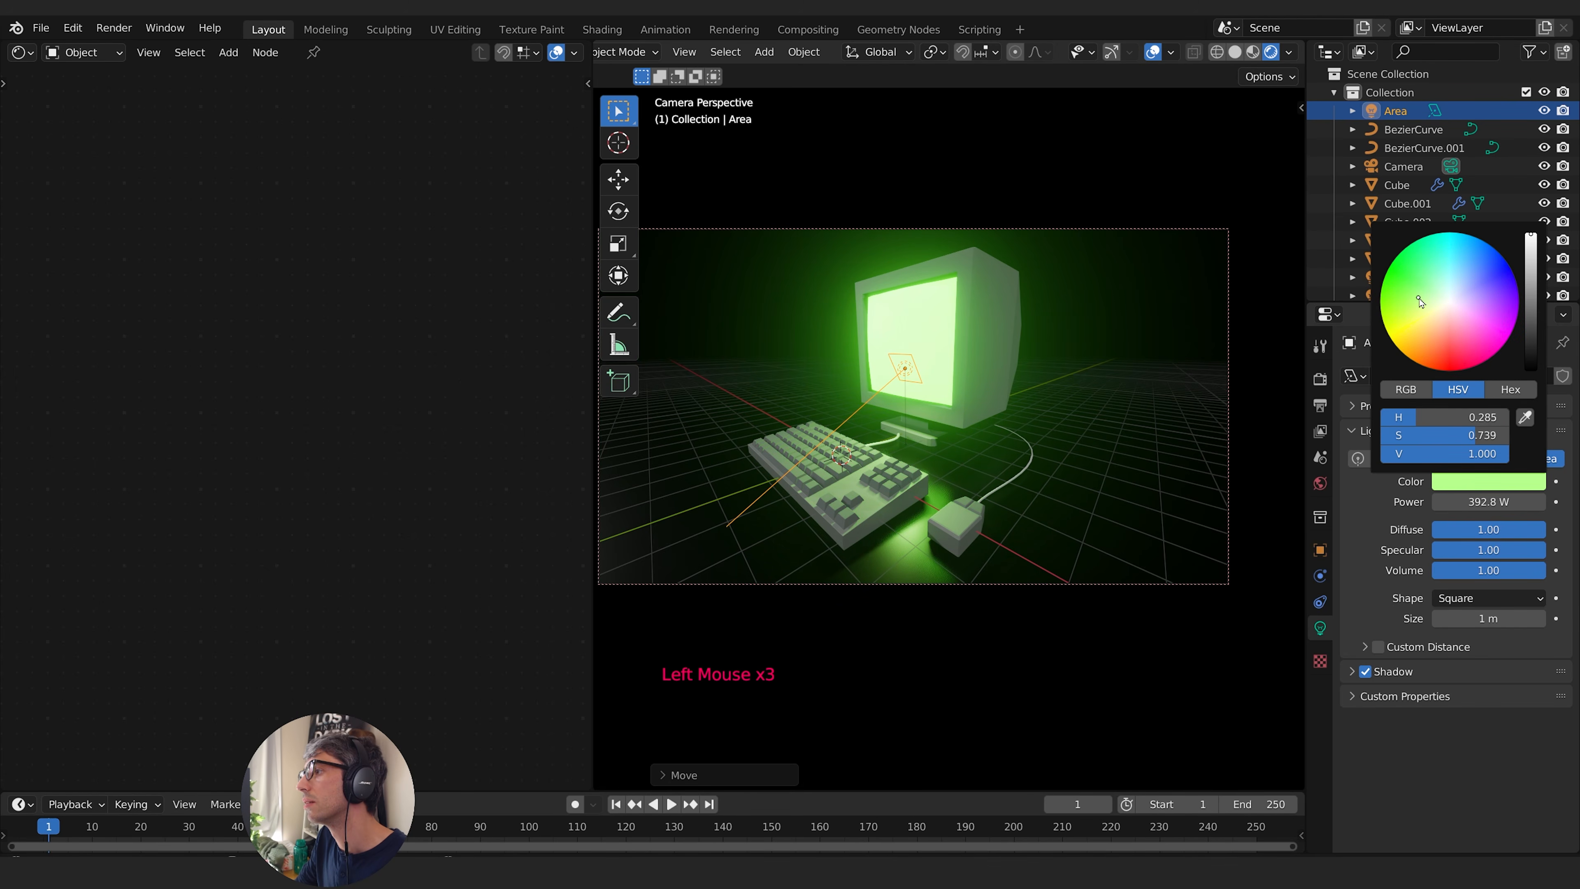
click(1152, 53)
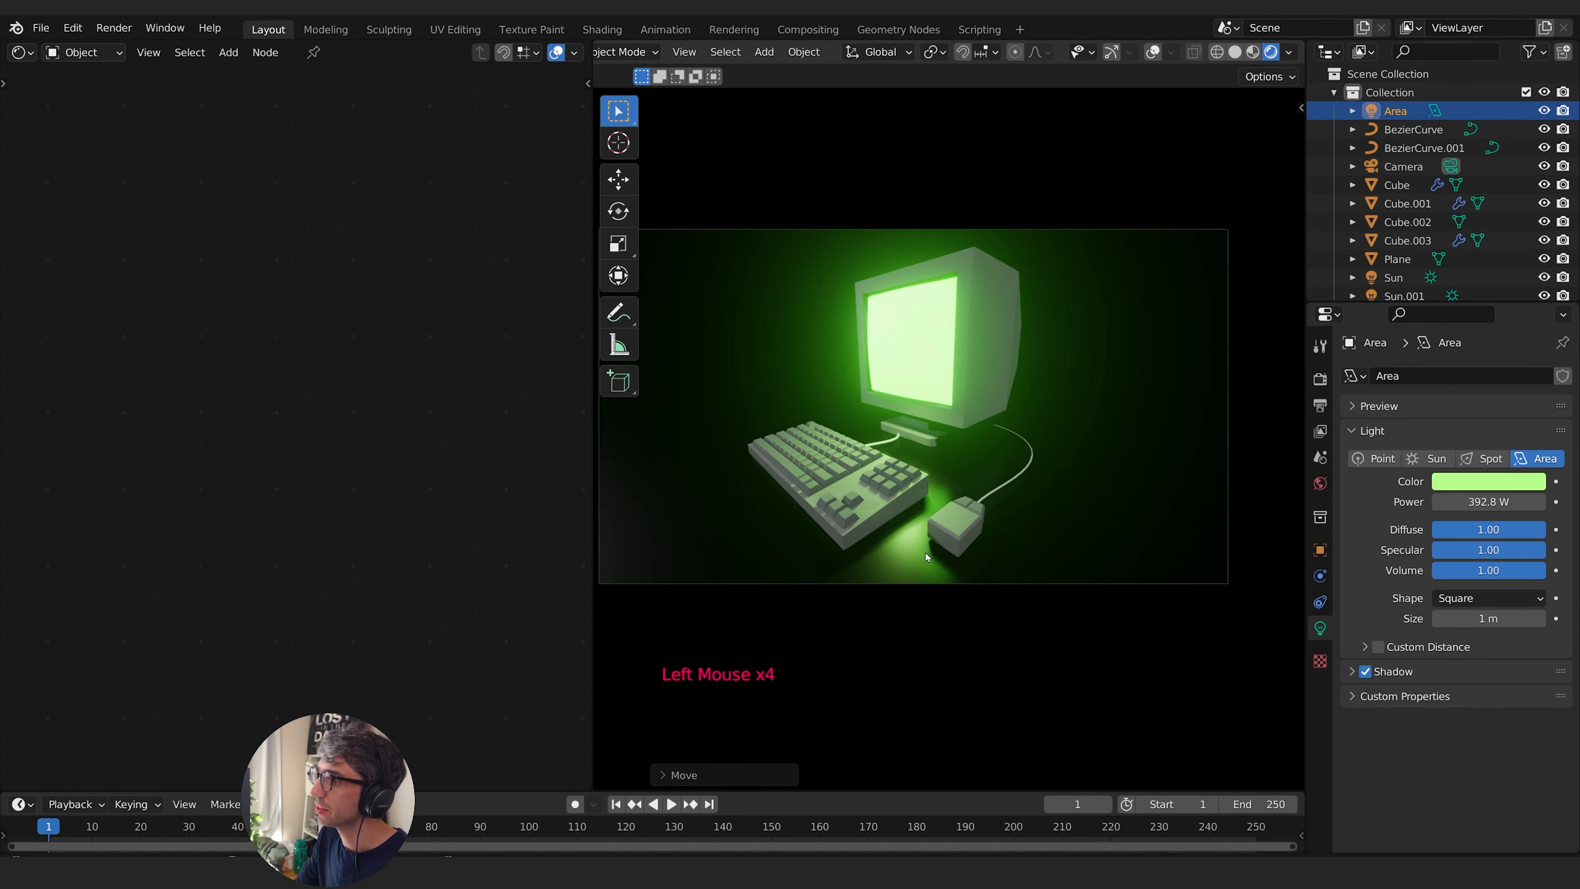
- Toggle the Sun light's visibility to check its effect, and tint it green with hue 0.338 and saturation 0.929
click(1408, 222)
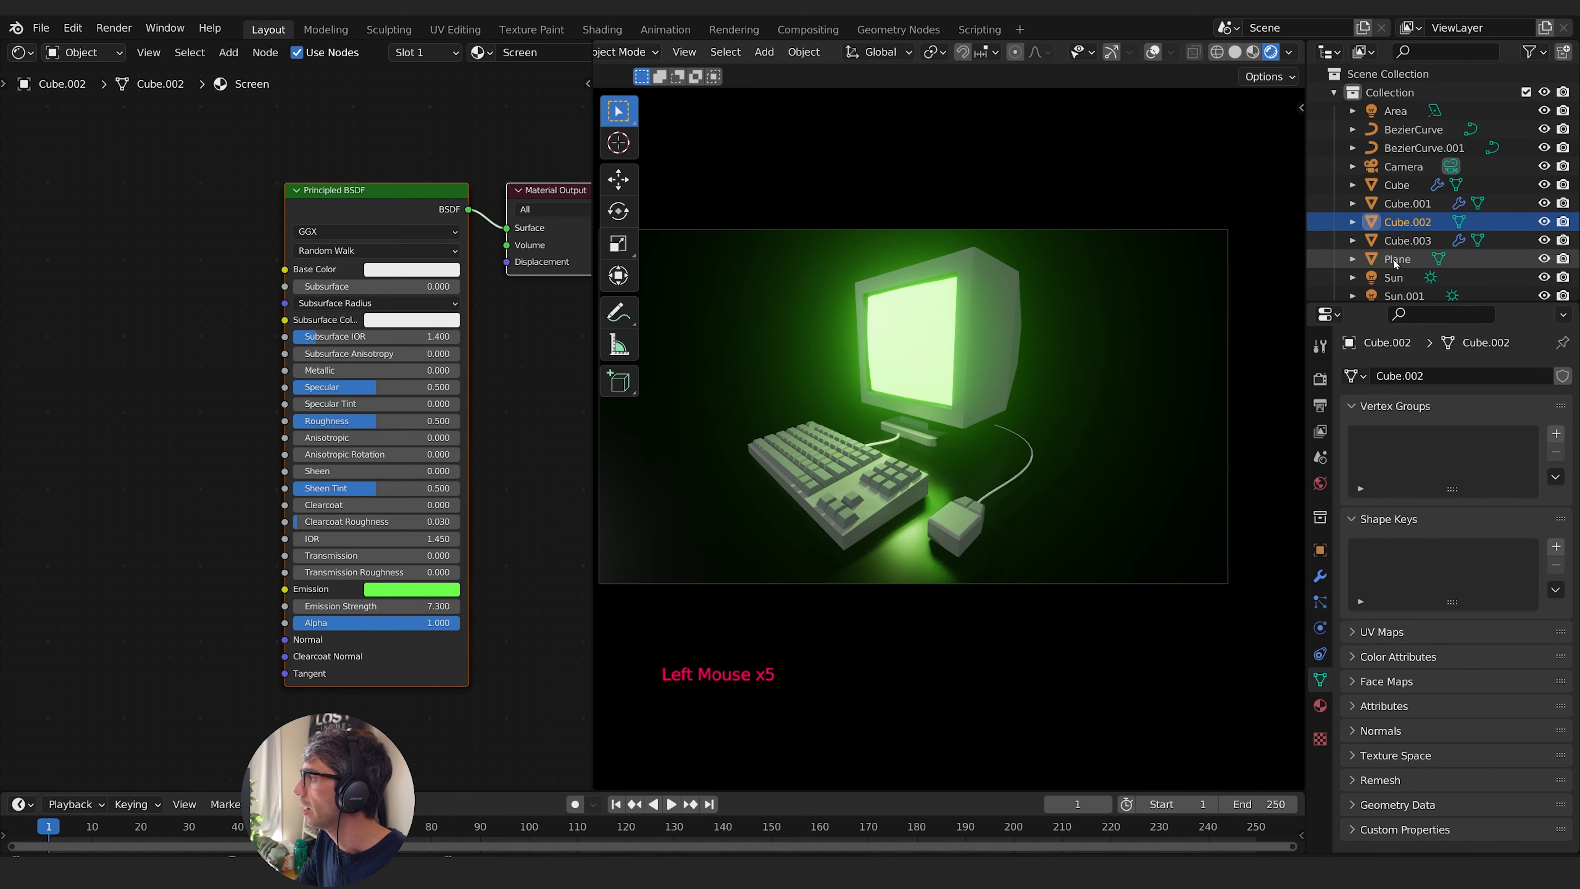
click(1398, 259)
click(1544, 278)
click(1543, 278)
click(1544, 277)
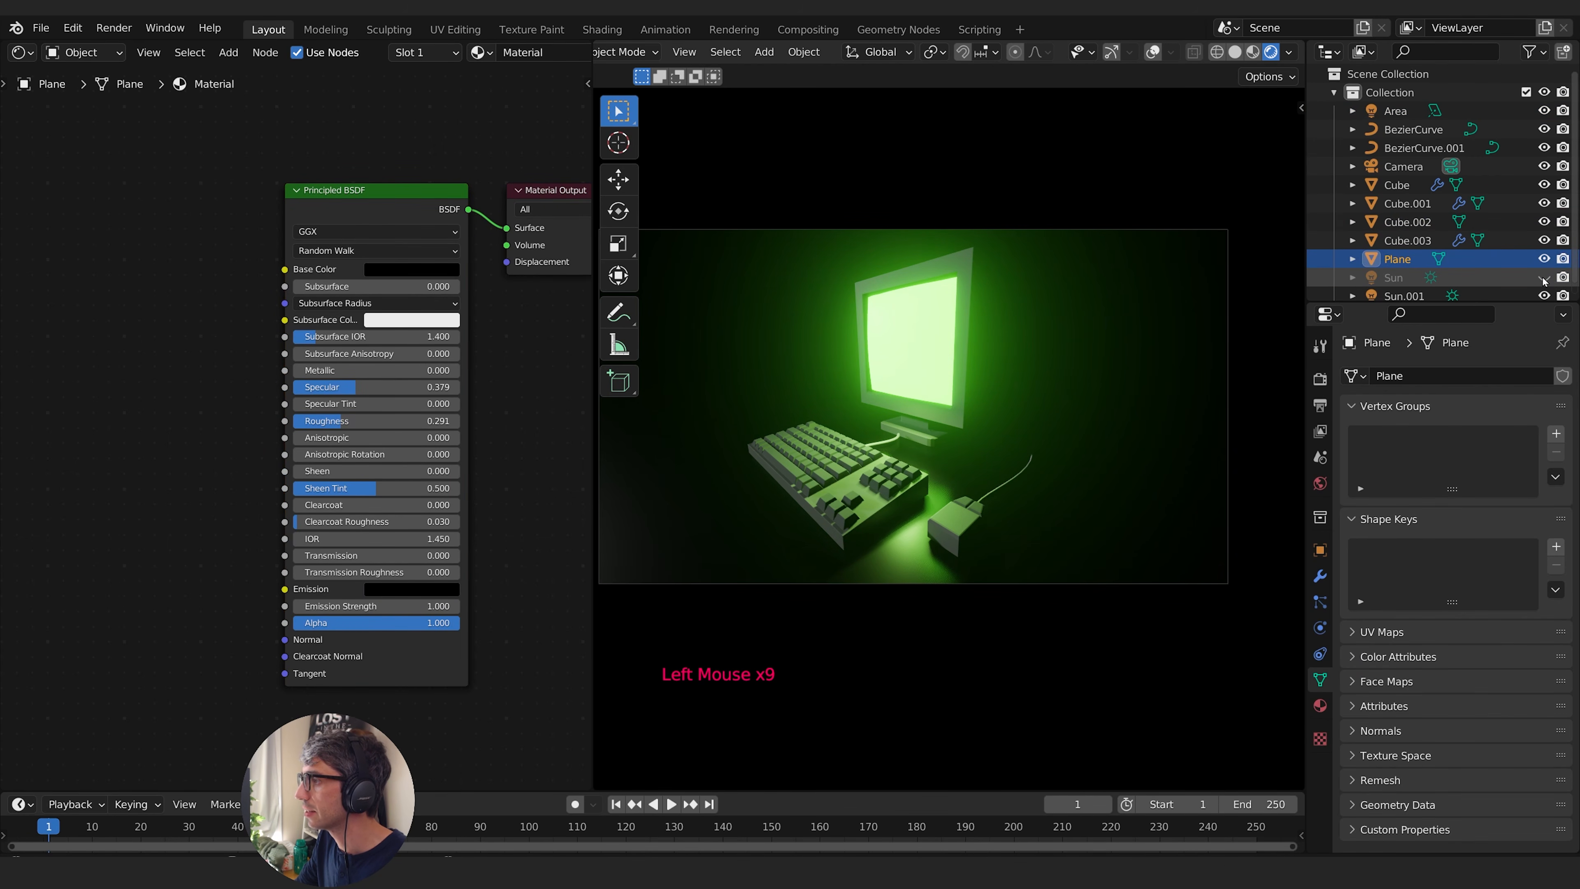
scroll(1544, 279, down, 1)
click(1543, 267)
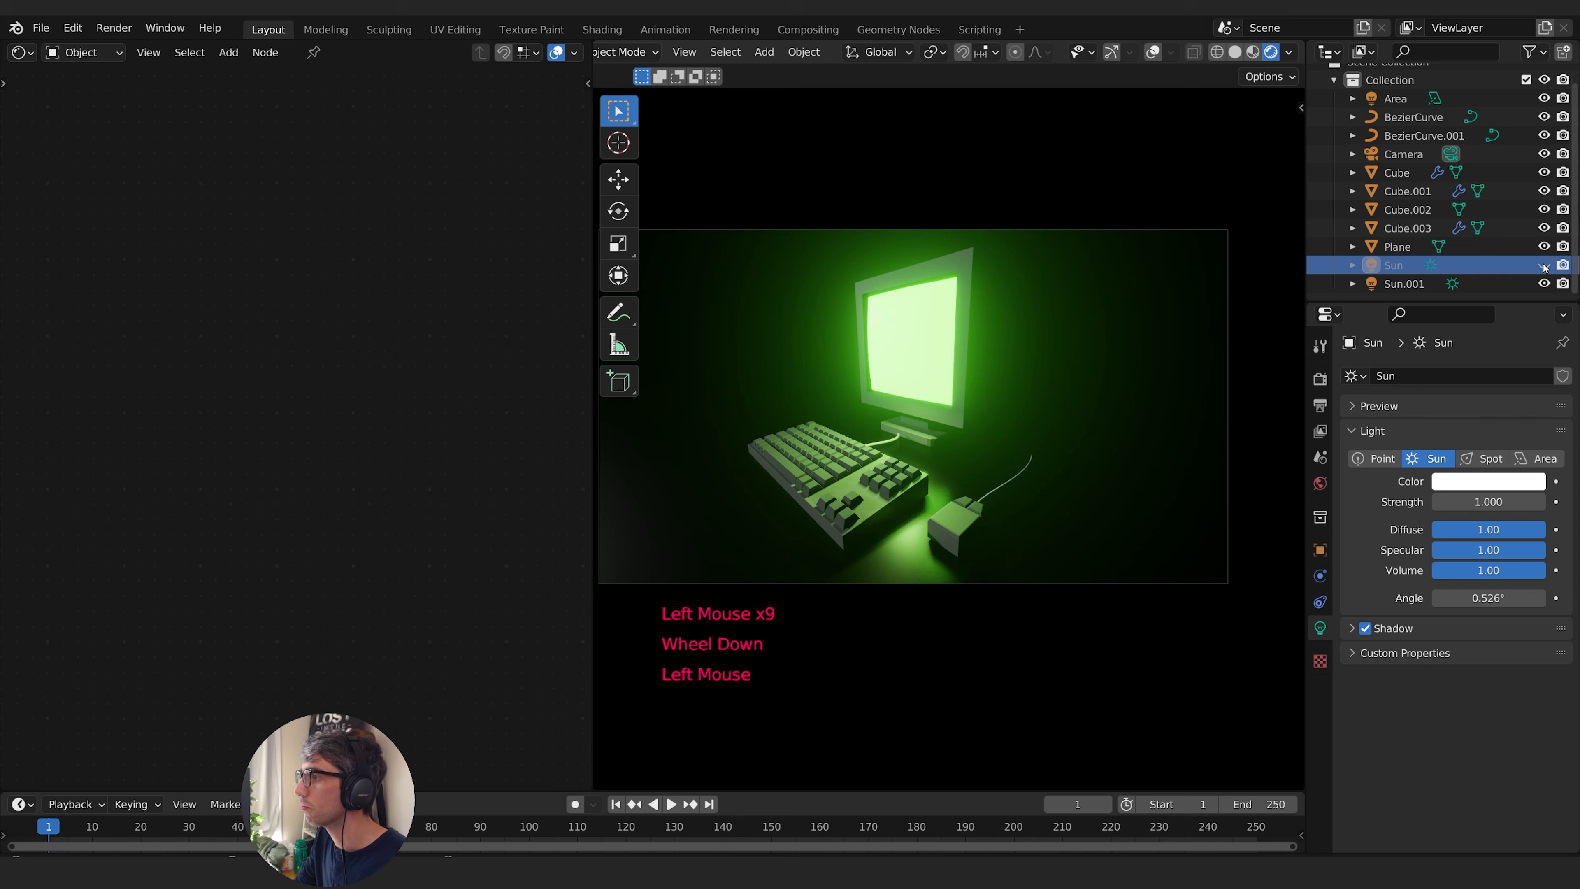
click(1545, 268)
click(1545, 268)
click(1545, 268)
click(1489, 481)
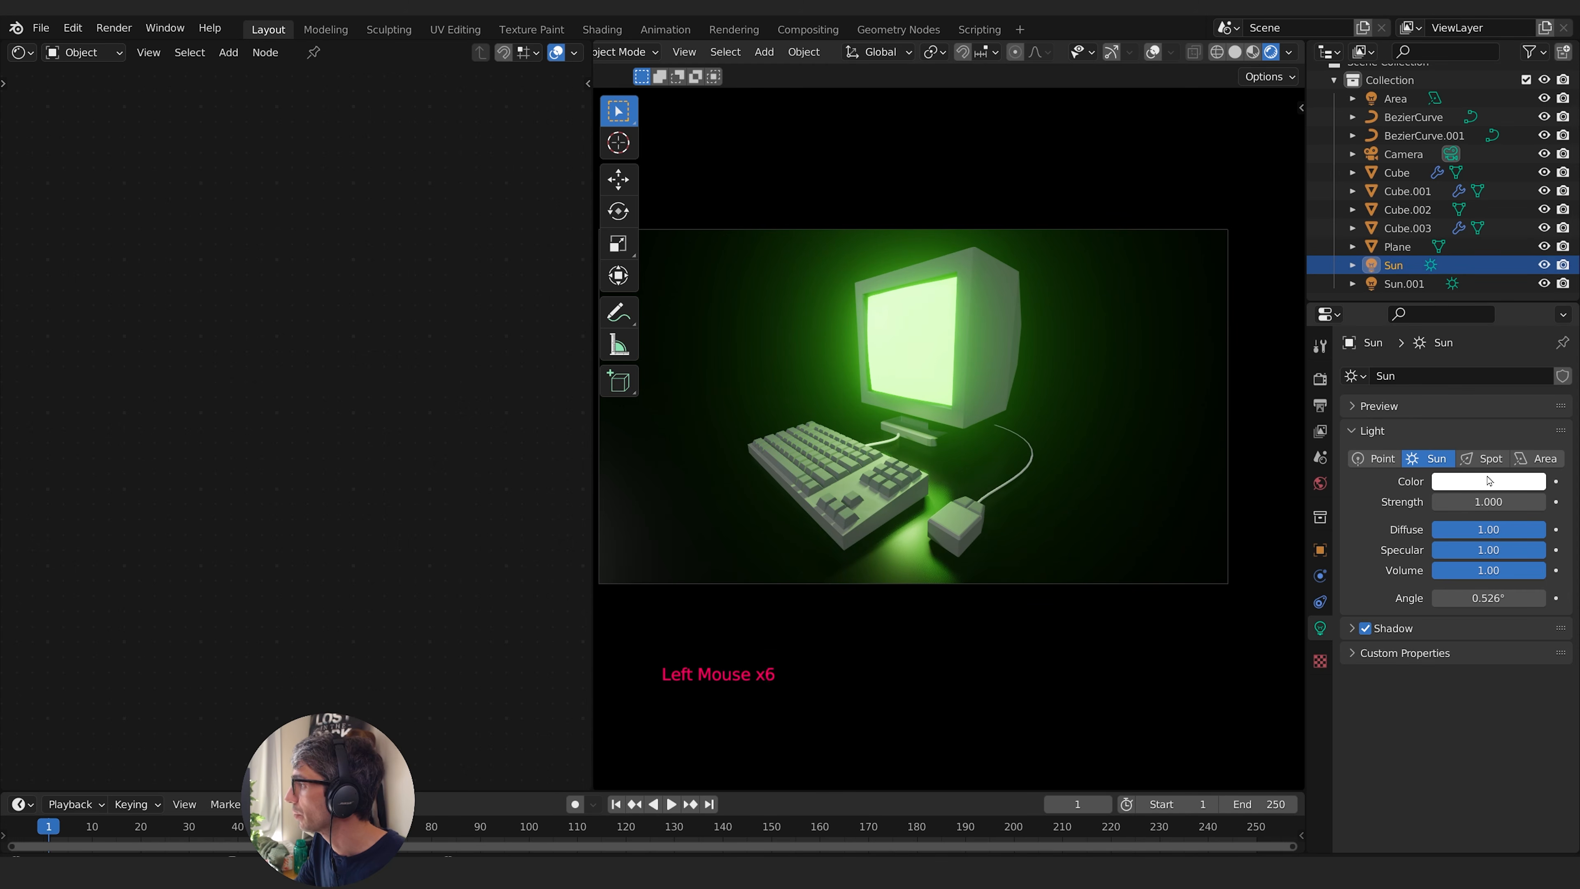
mouse_move(1462, 350)
mouse_down()
mouse_move(1442, 348)
mouse_move(1452, 367)
mouse_move(1420, 280)
mouse_up()
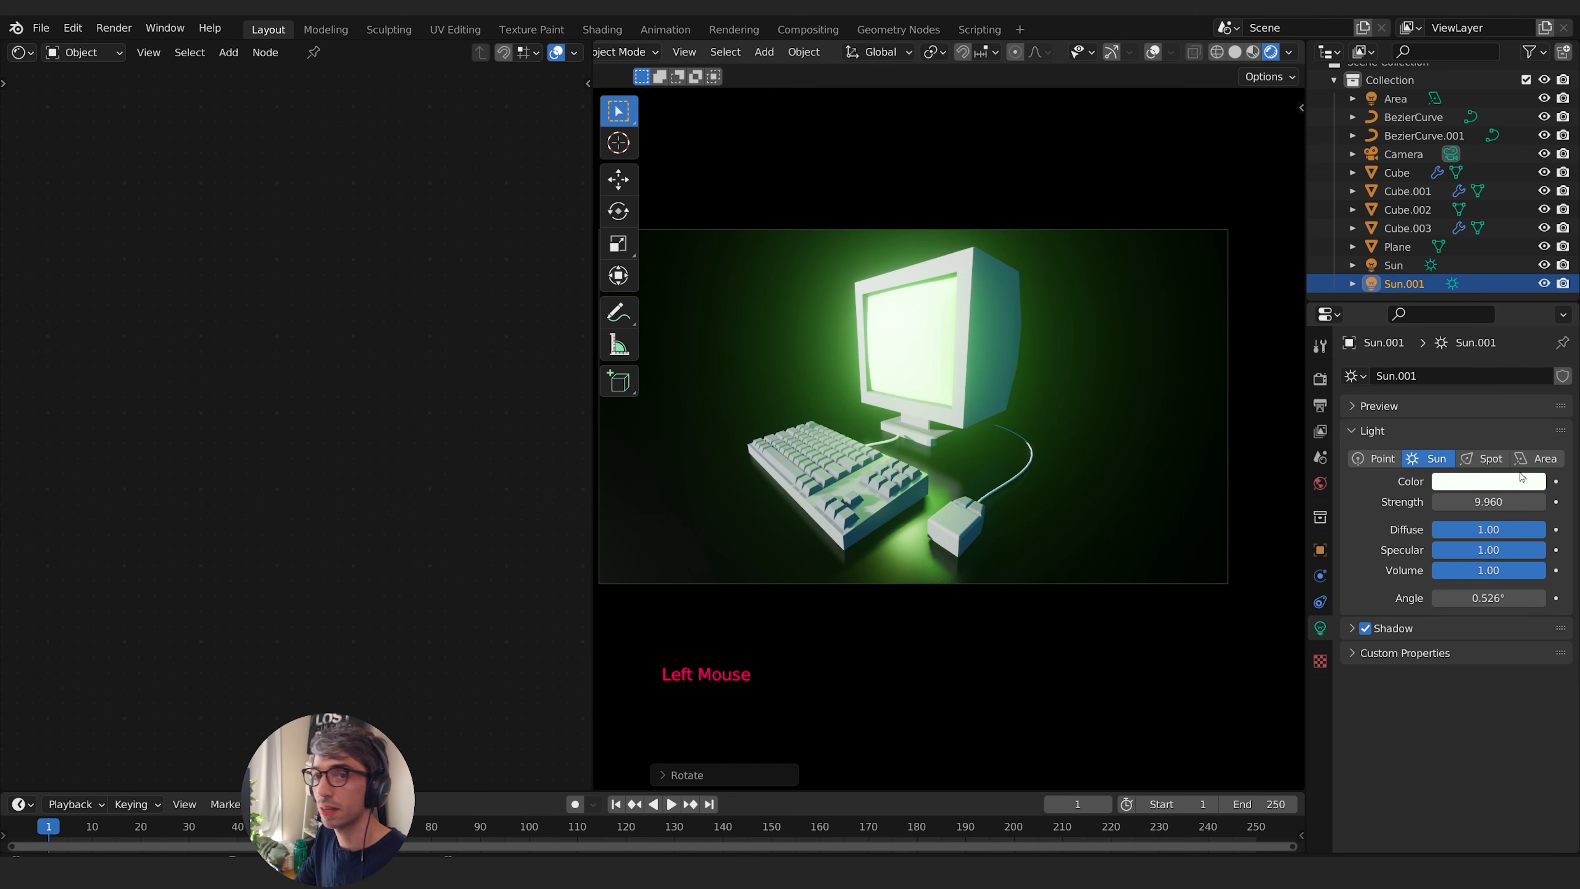
- Set the strength of the Sun.001 light to 10 and tint it light green with hue 0.337 and saturation 0.634
drag(1491, 501, 1483, 500)
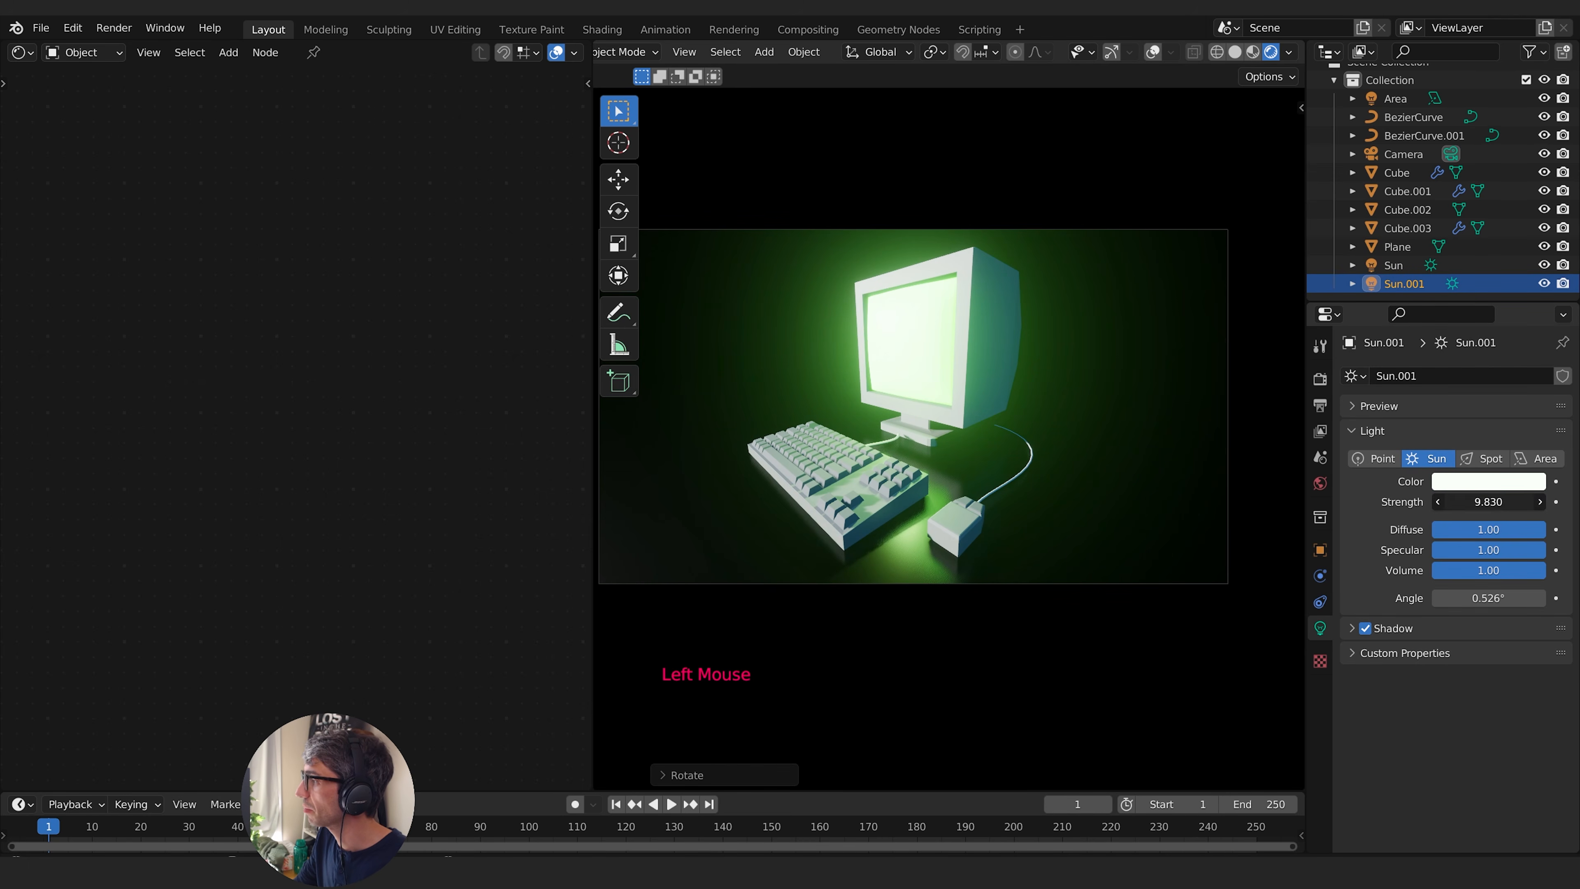
click(1491, 501)
text(10)
key(Return)
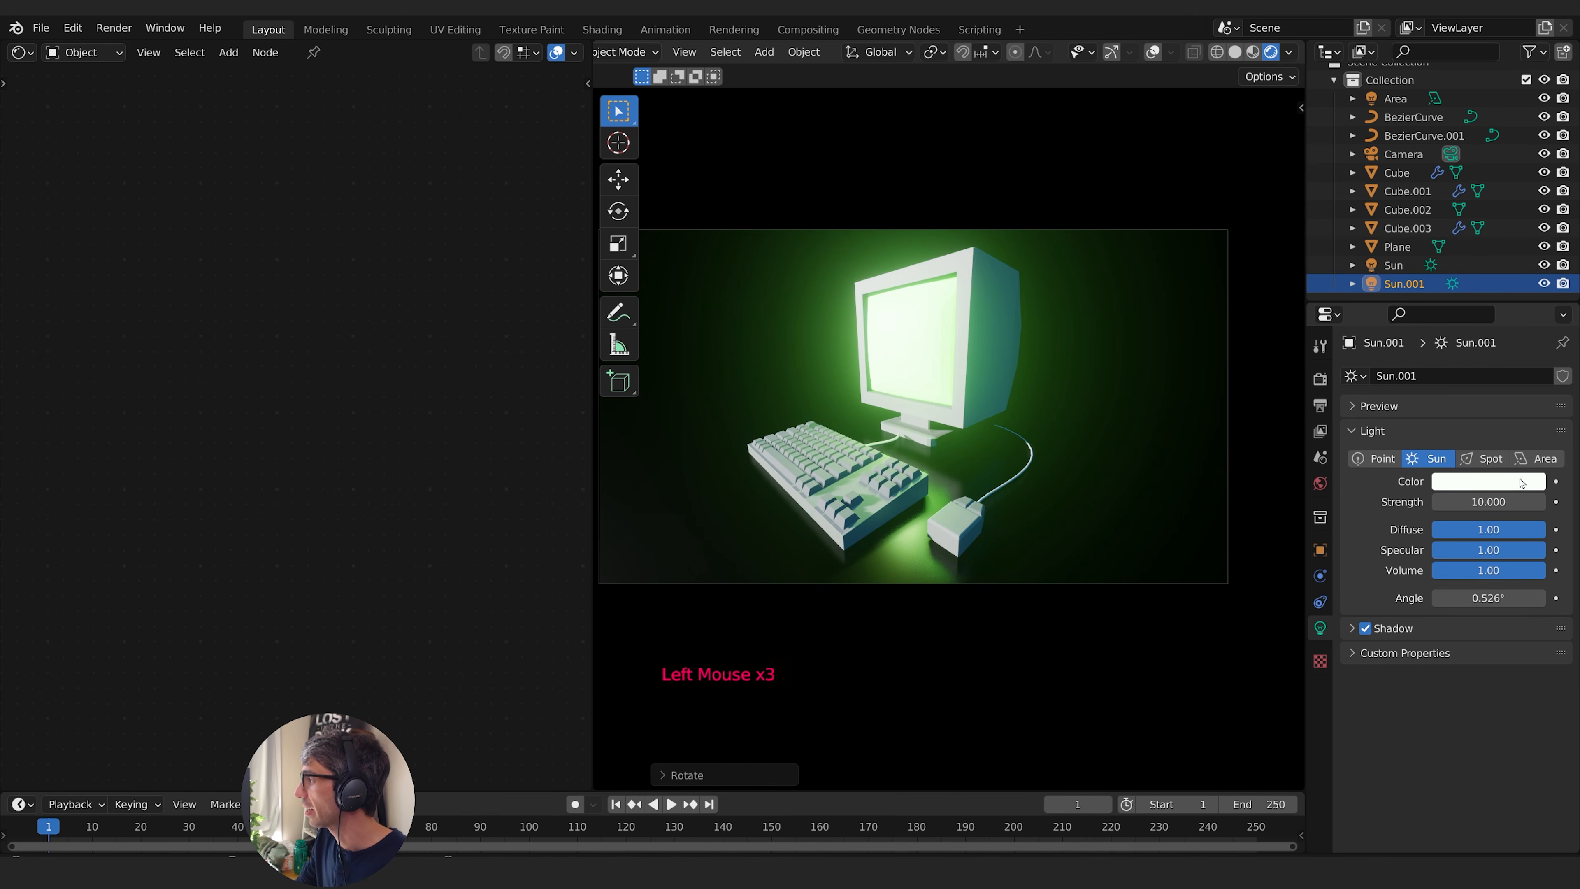
click(1524, 482)
drag(1435, 301, 1434, 293)
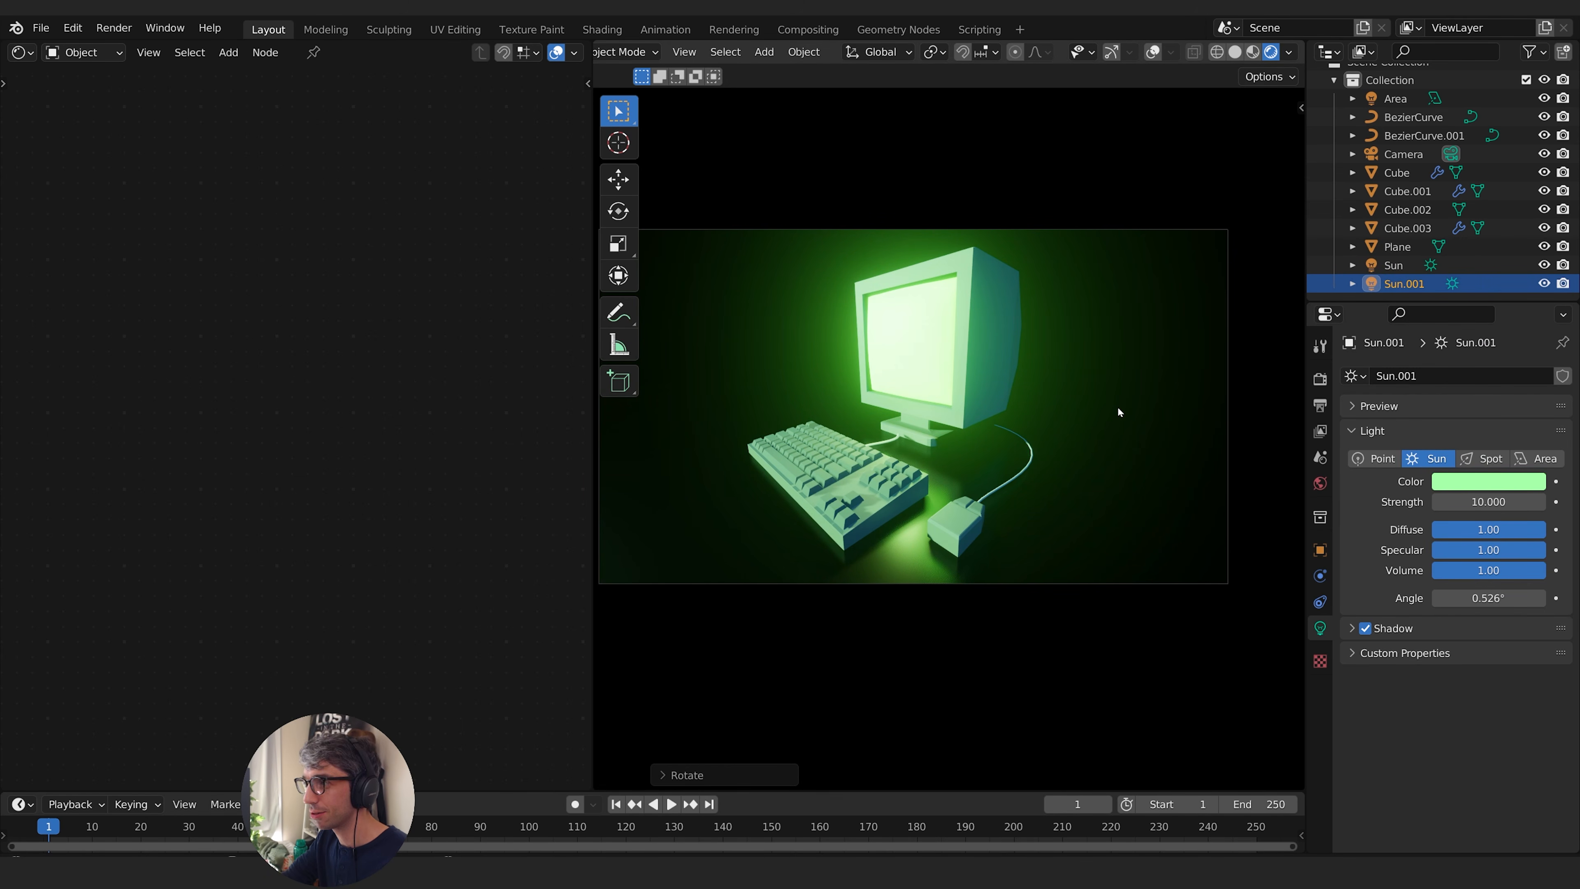
- Rotate Sun.001 around the global Z axis and deepen its green tint to hue 0.327 and saturation 0.820
key(r)
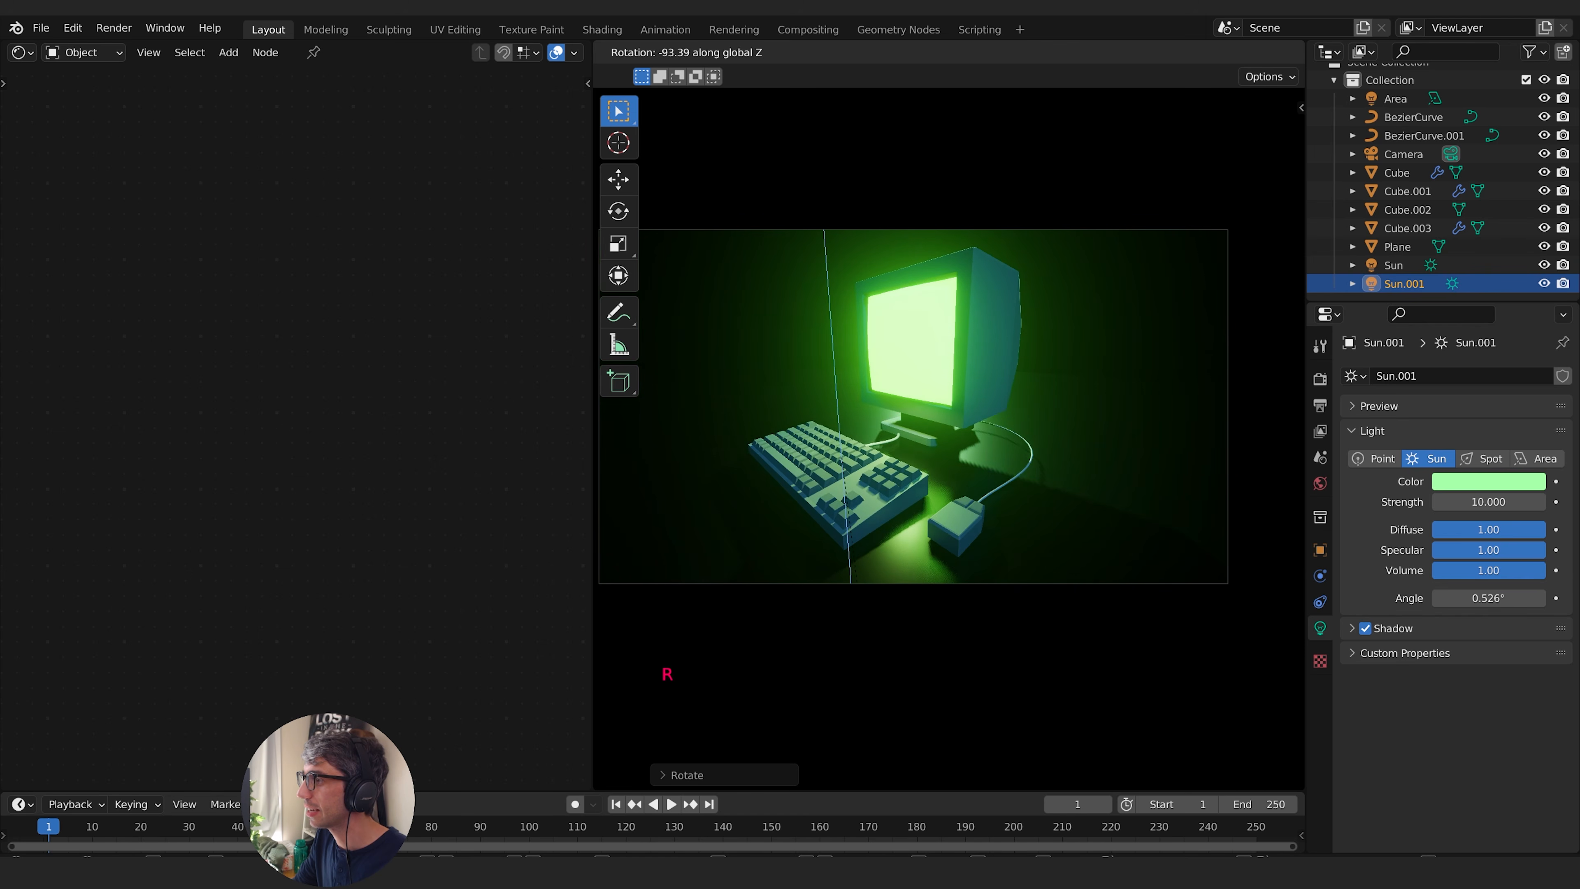
click(878, 634)
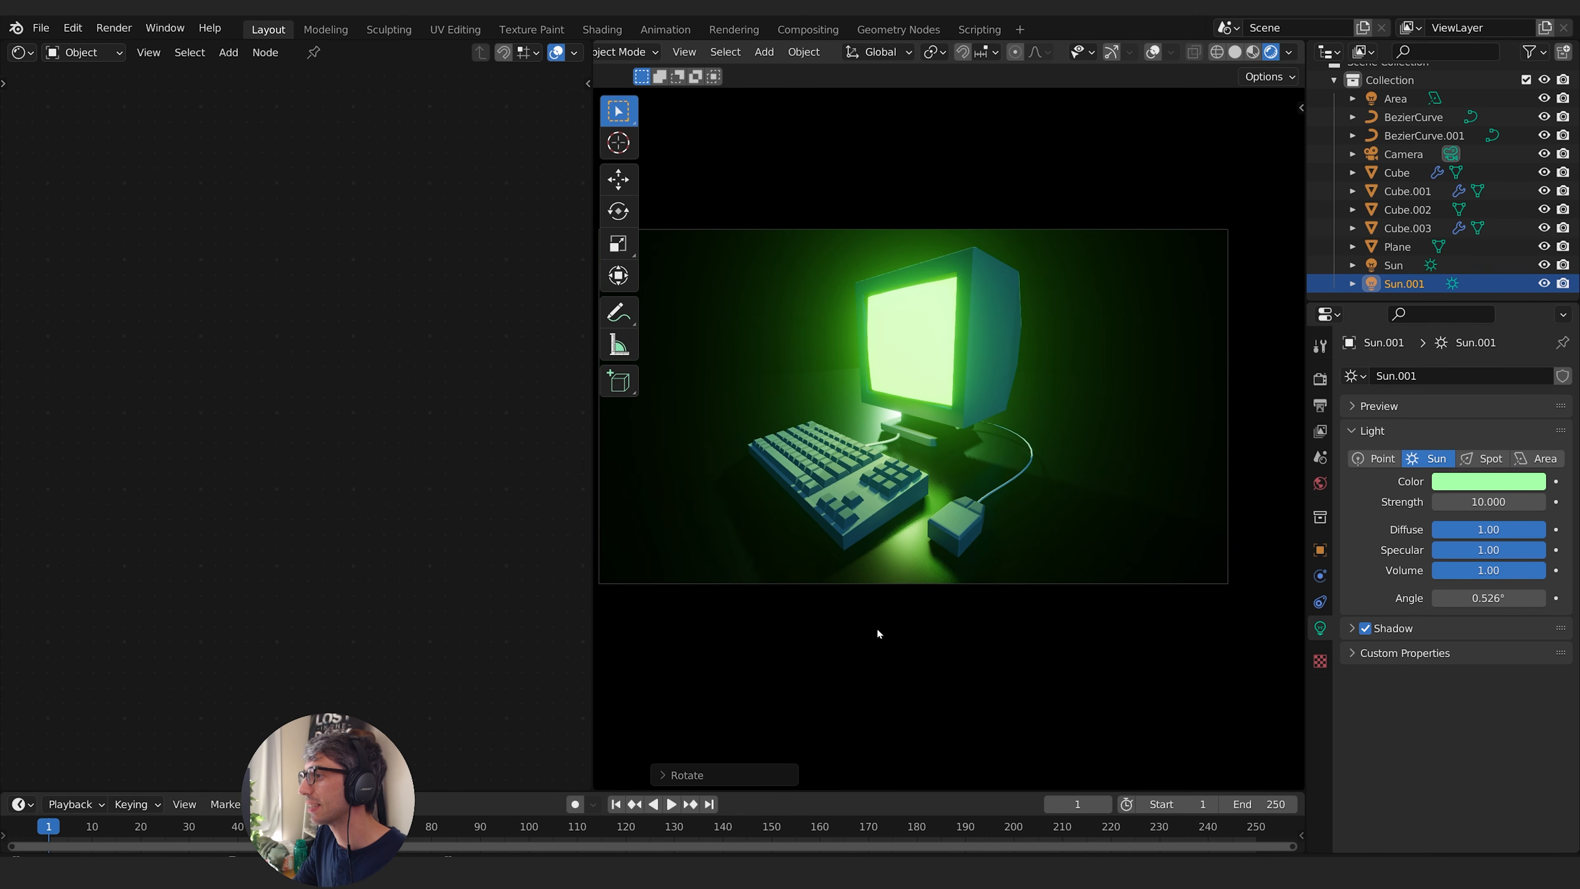
click(1530, 483)
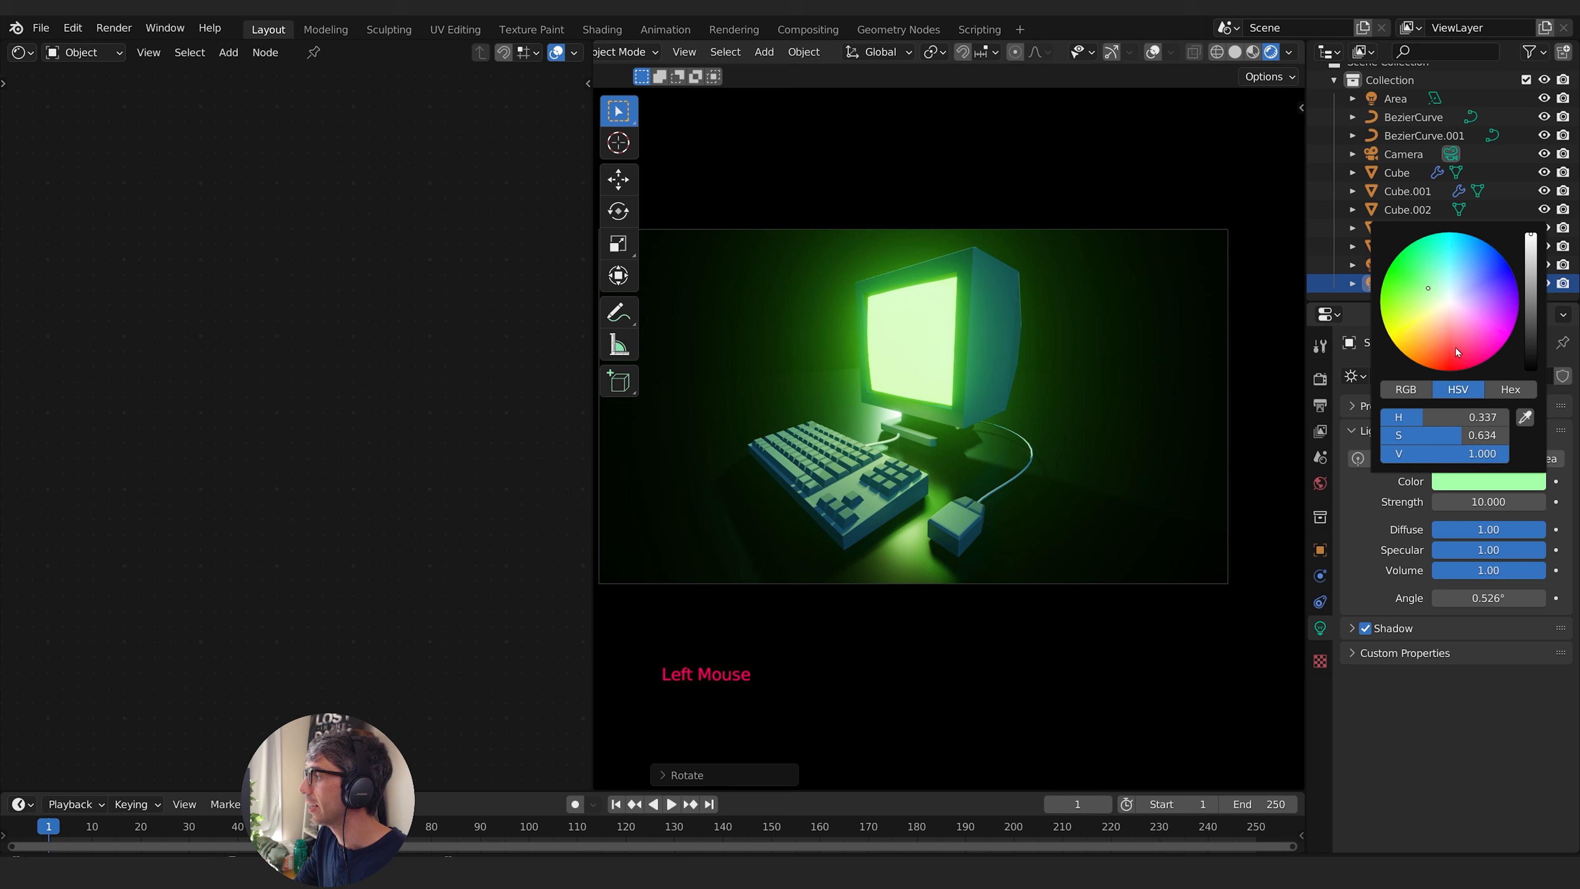
click(1417, 287)
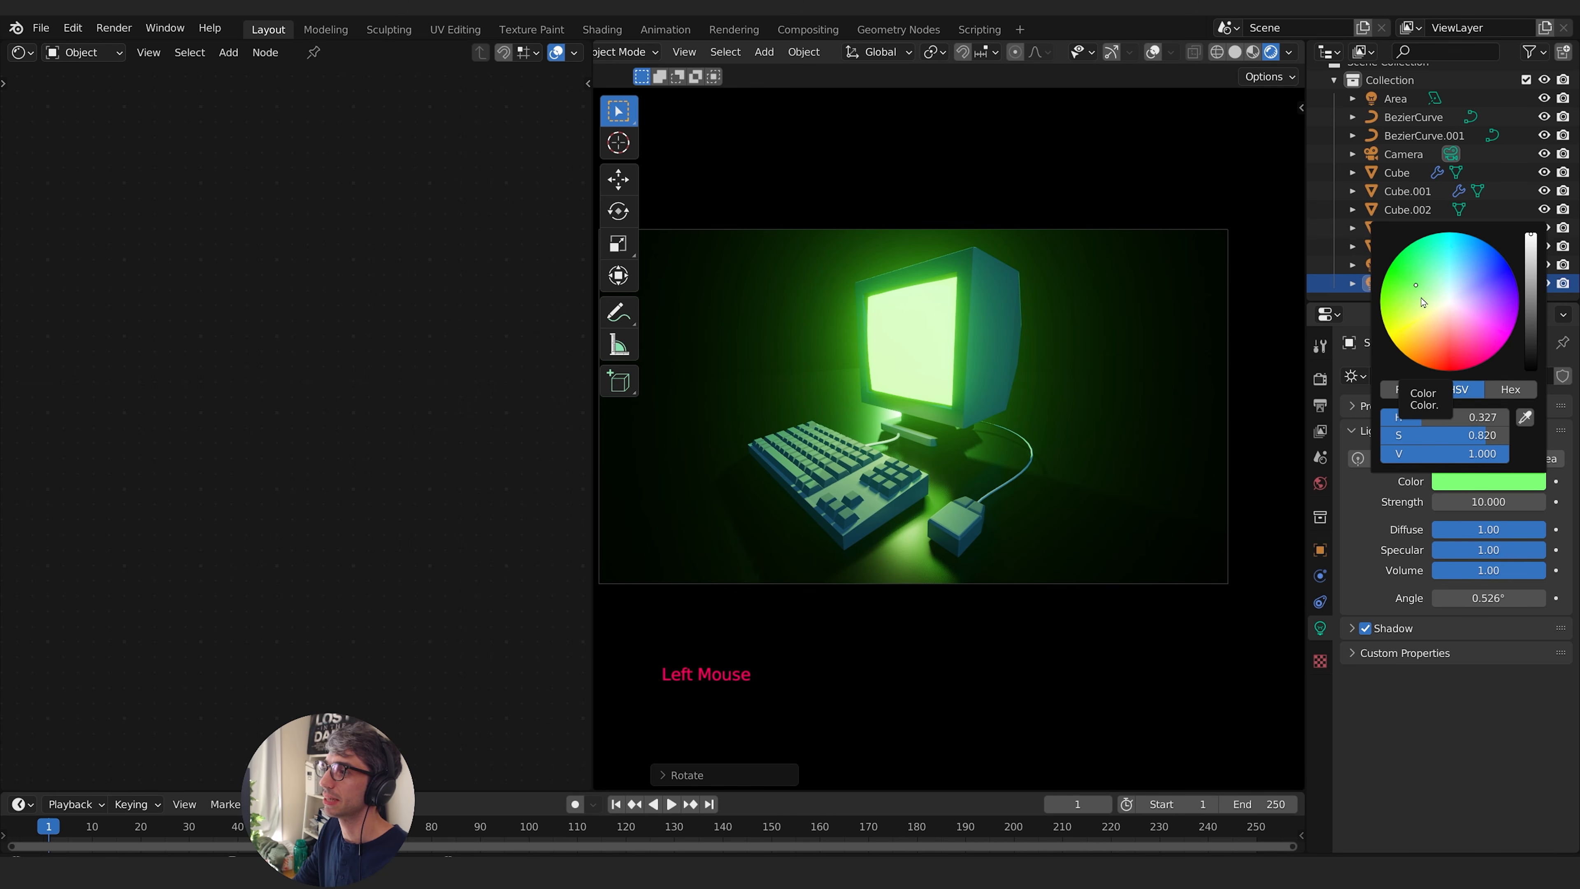
key(KP_0)
click(1105, 517)
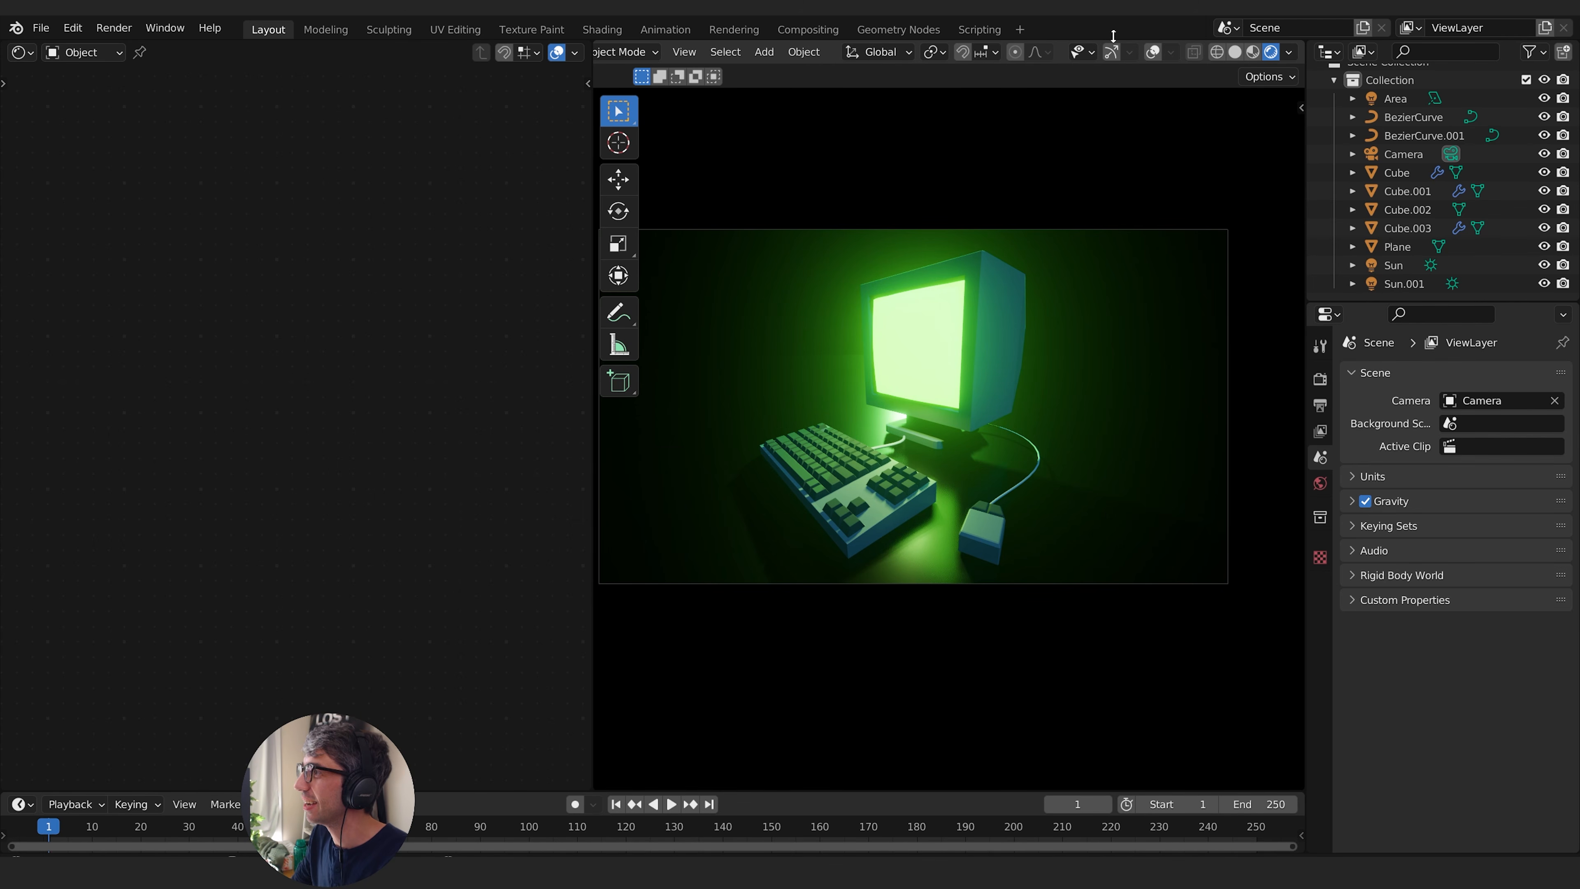
- Show the viewport overlays, add a monkey mesh, and raise it about 3.13 m along Z above the keyboard
click(1153, 52)
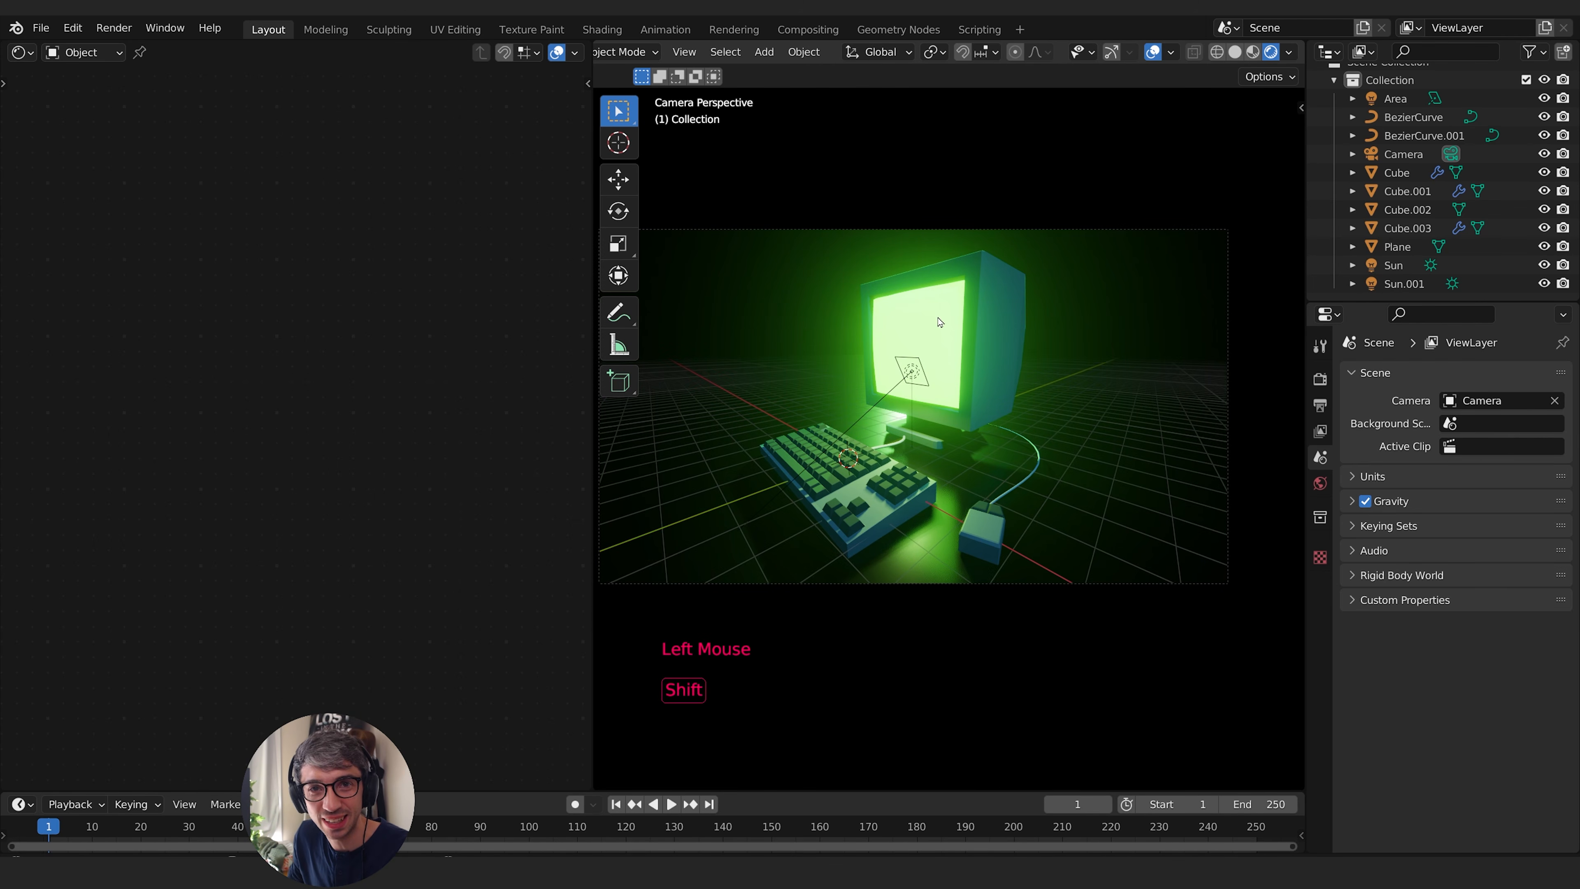
key(shift+a)
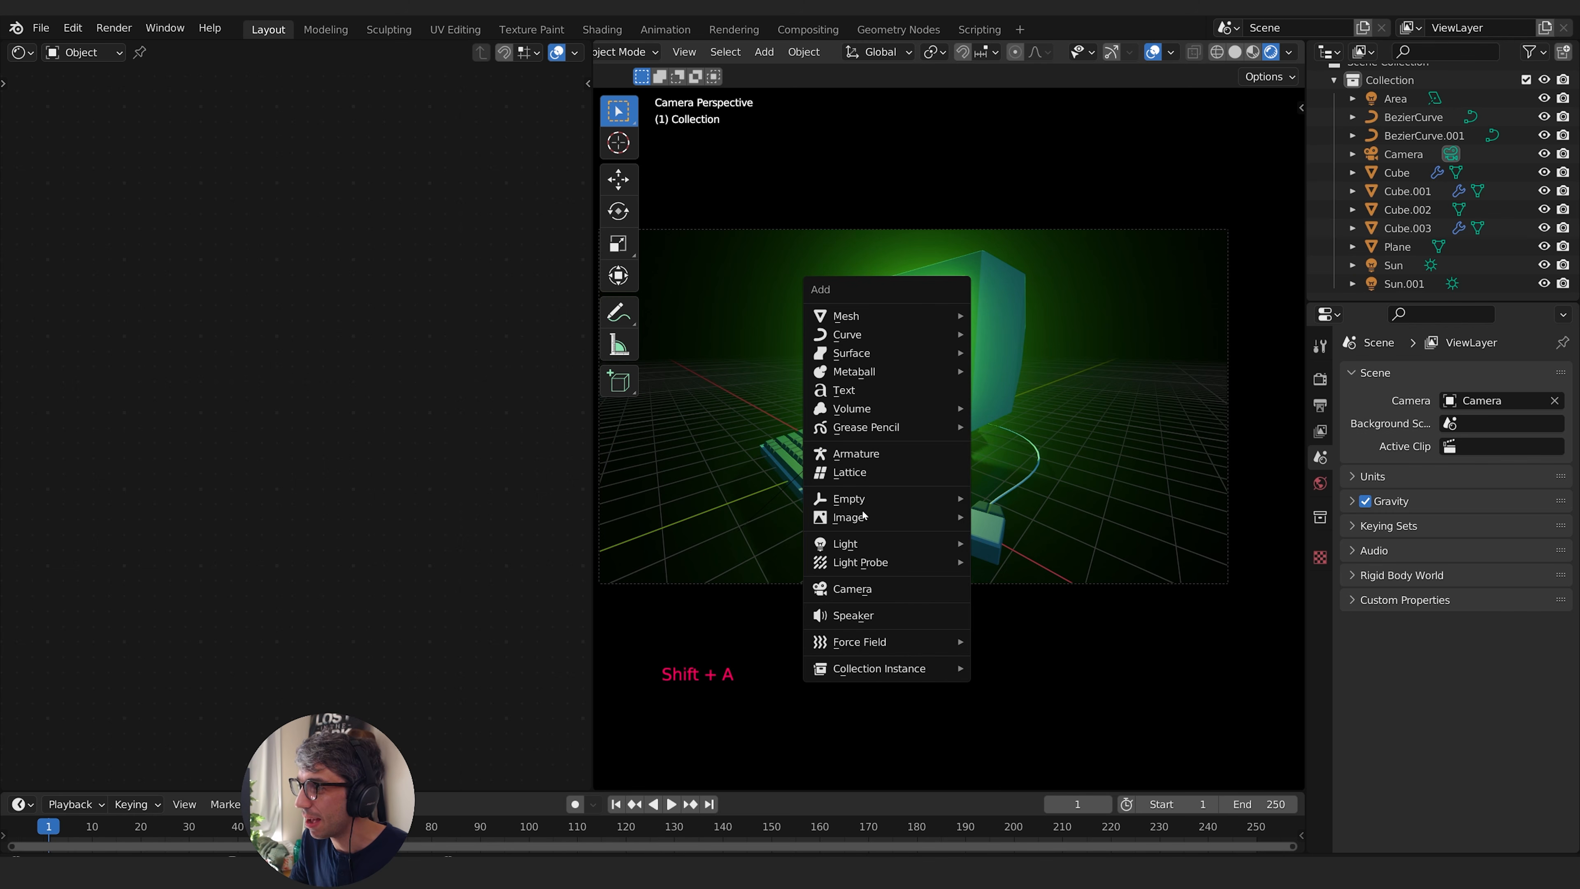
mouse_move(853, 316)
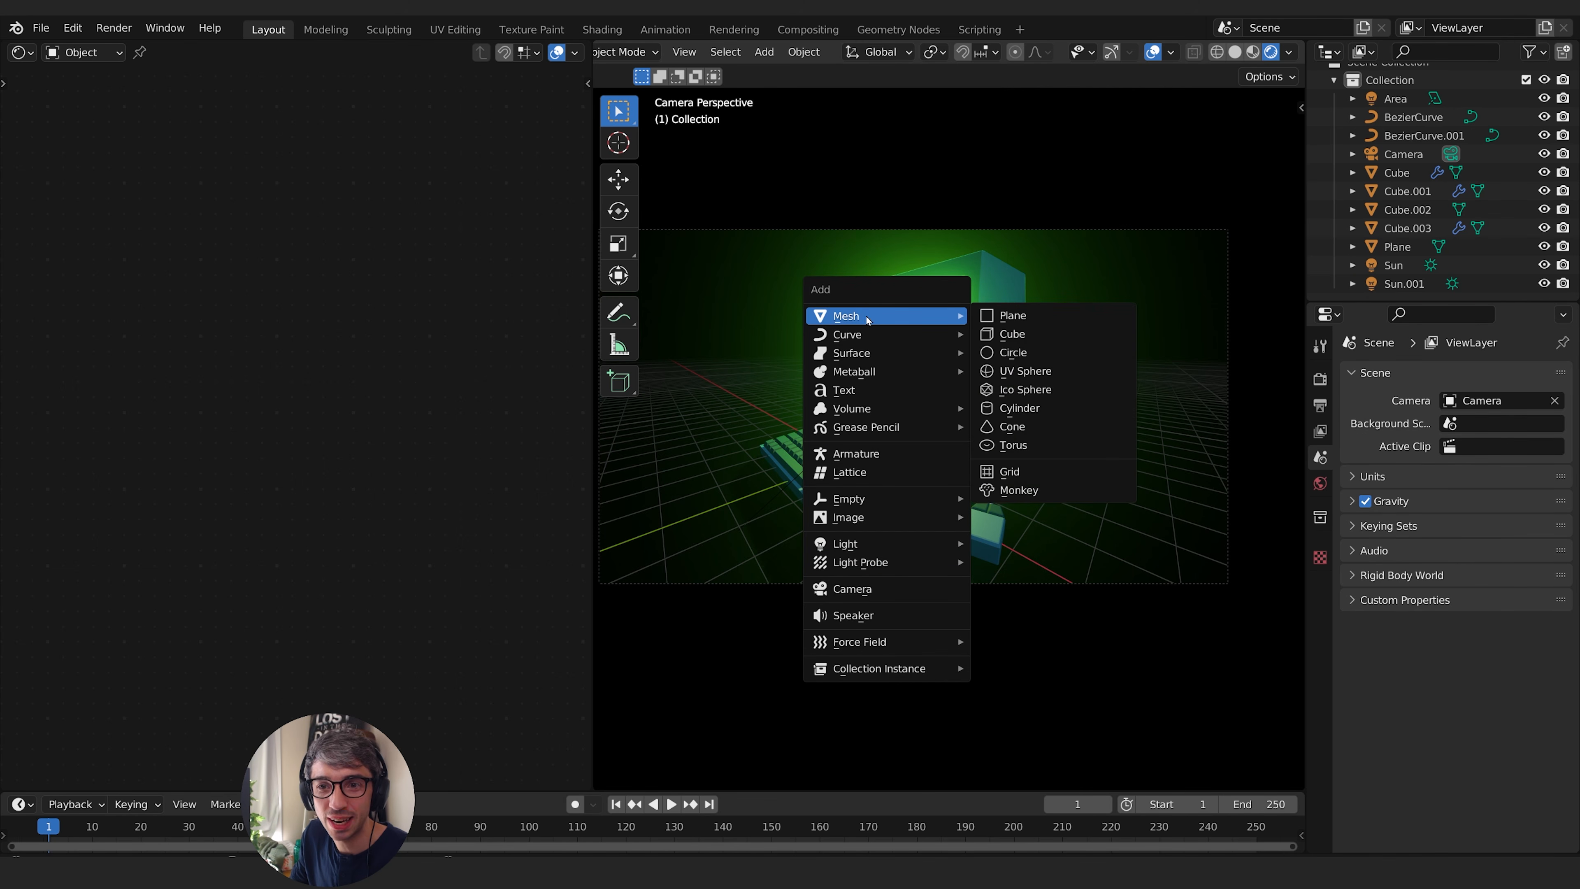
click(1018, 491)
key(g)
key(z)
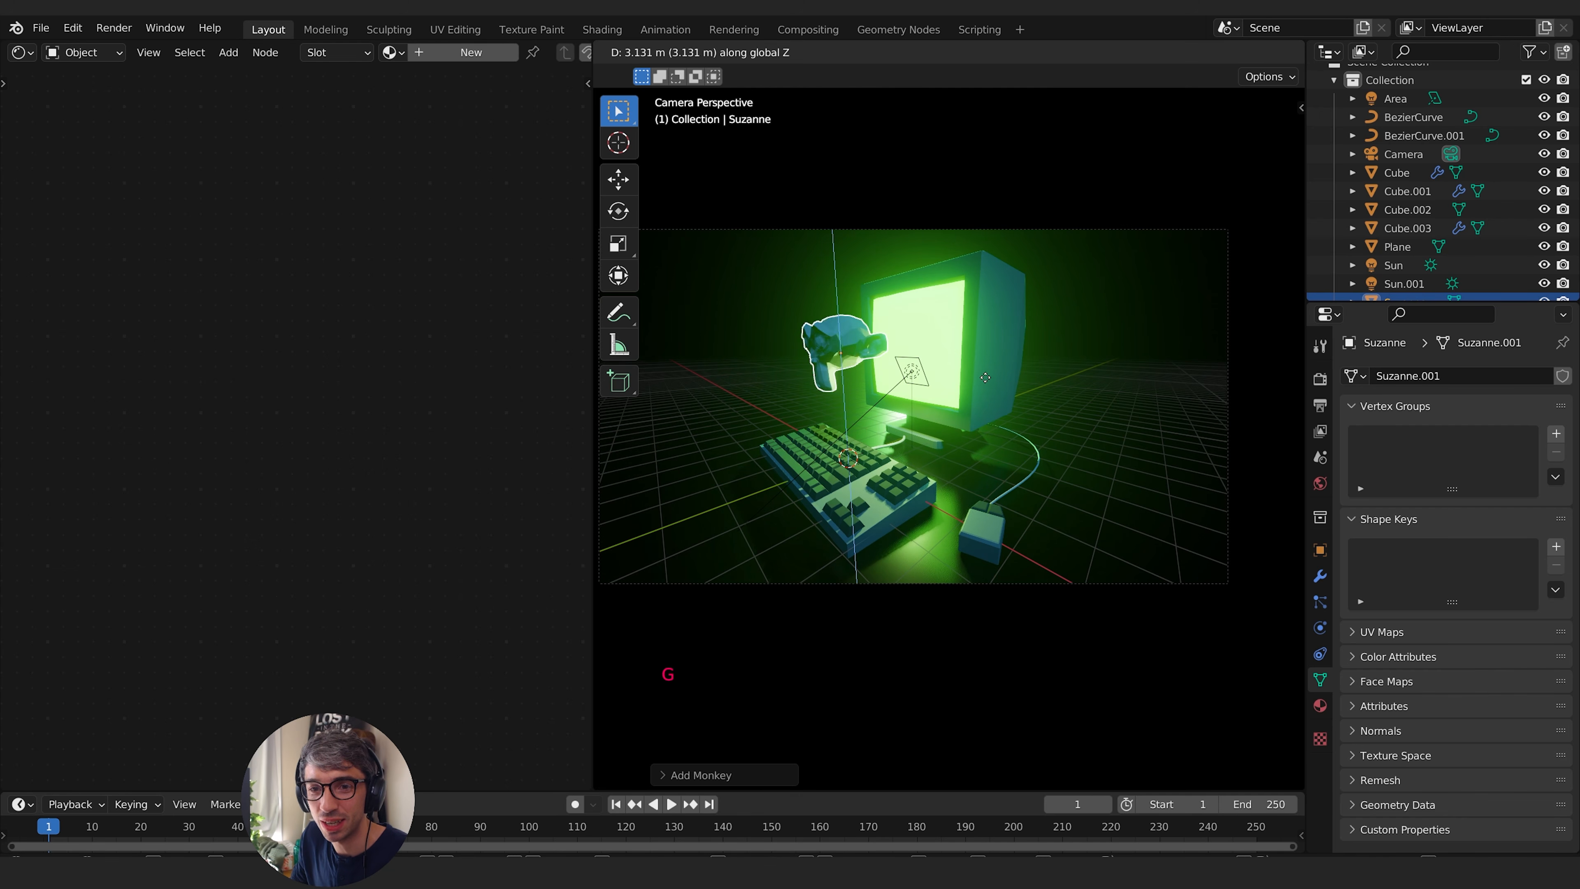
click(989, 375)
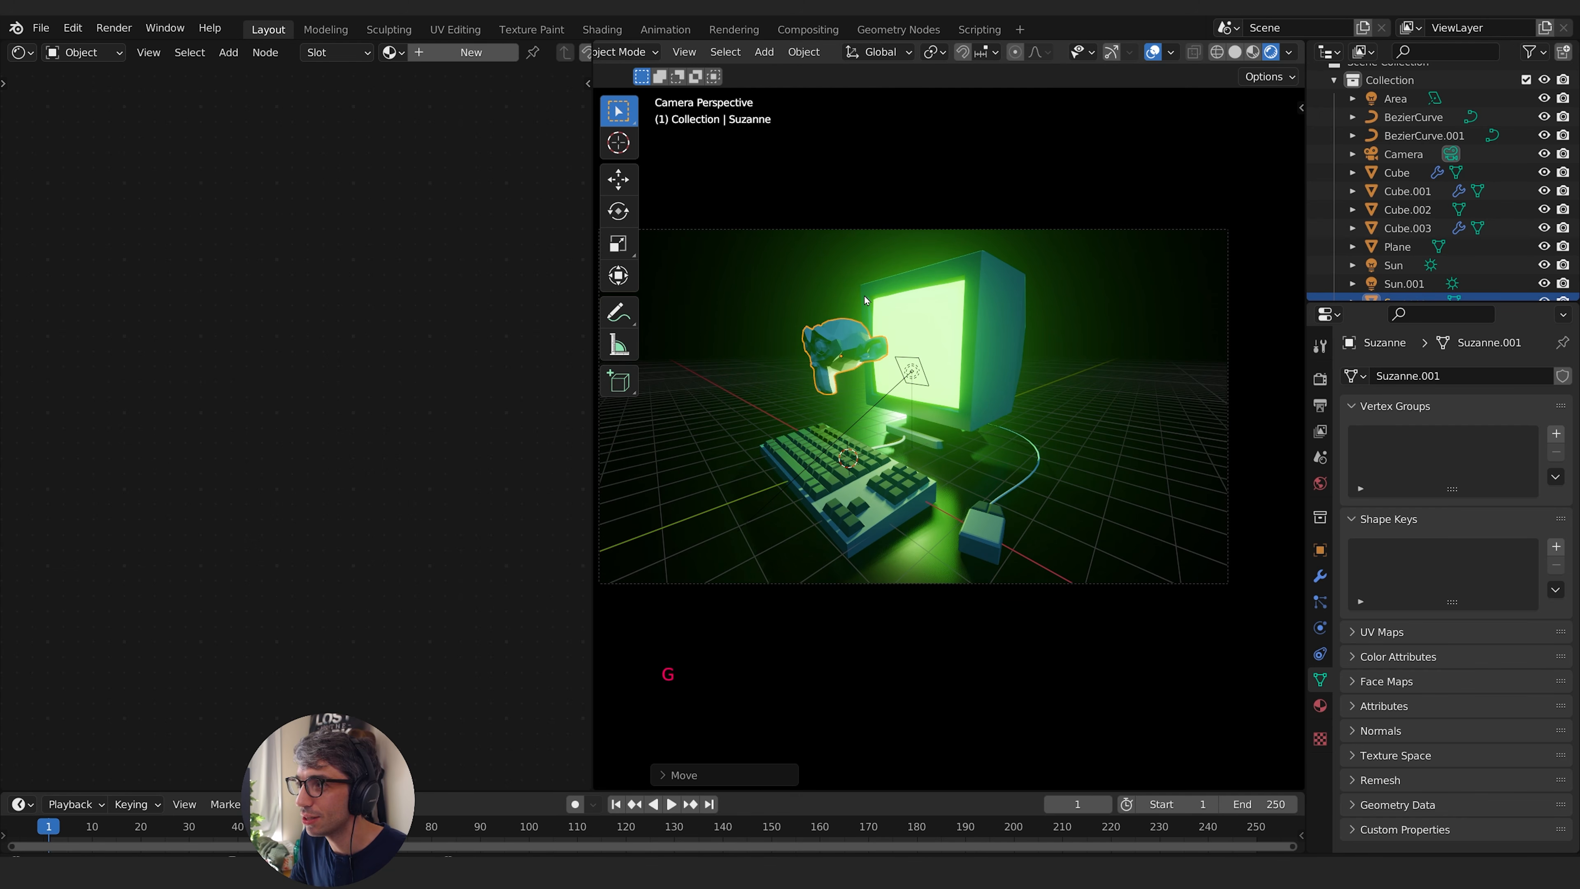
- Put the monkey mesh into edit mode and switch to vertex selection
key(Tab)
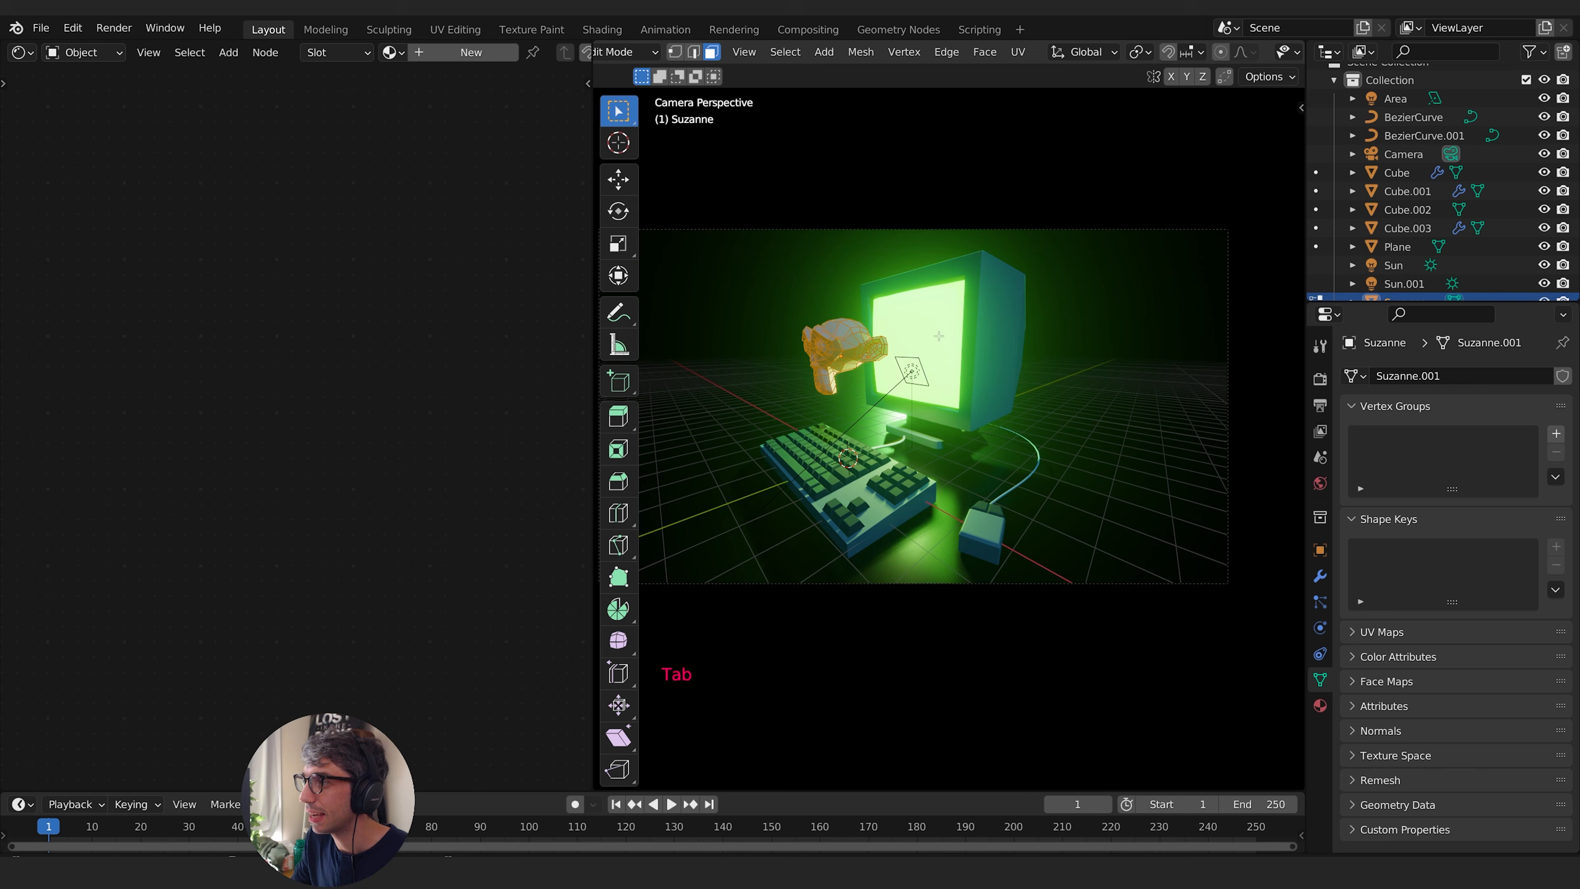
click(1301, 108)
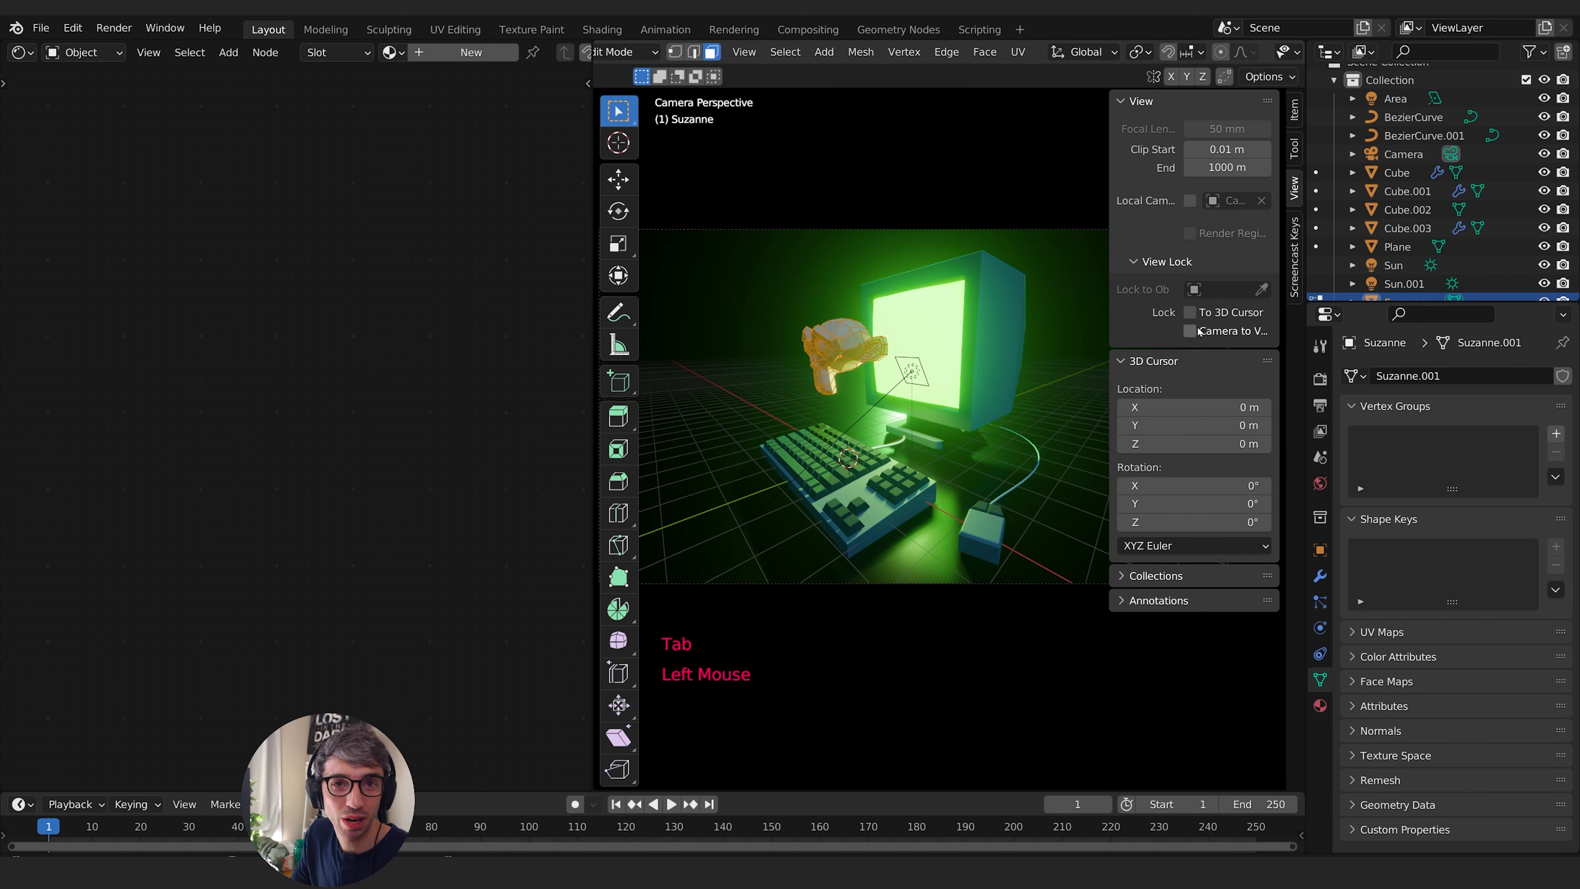
key(m)
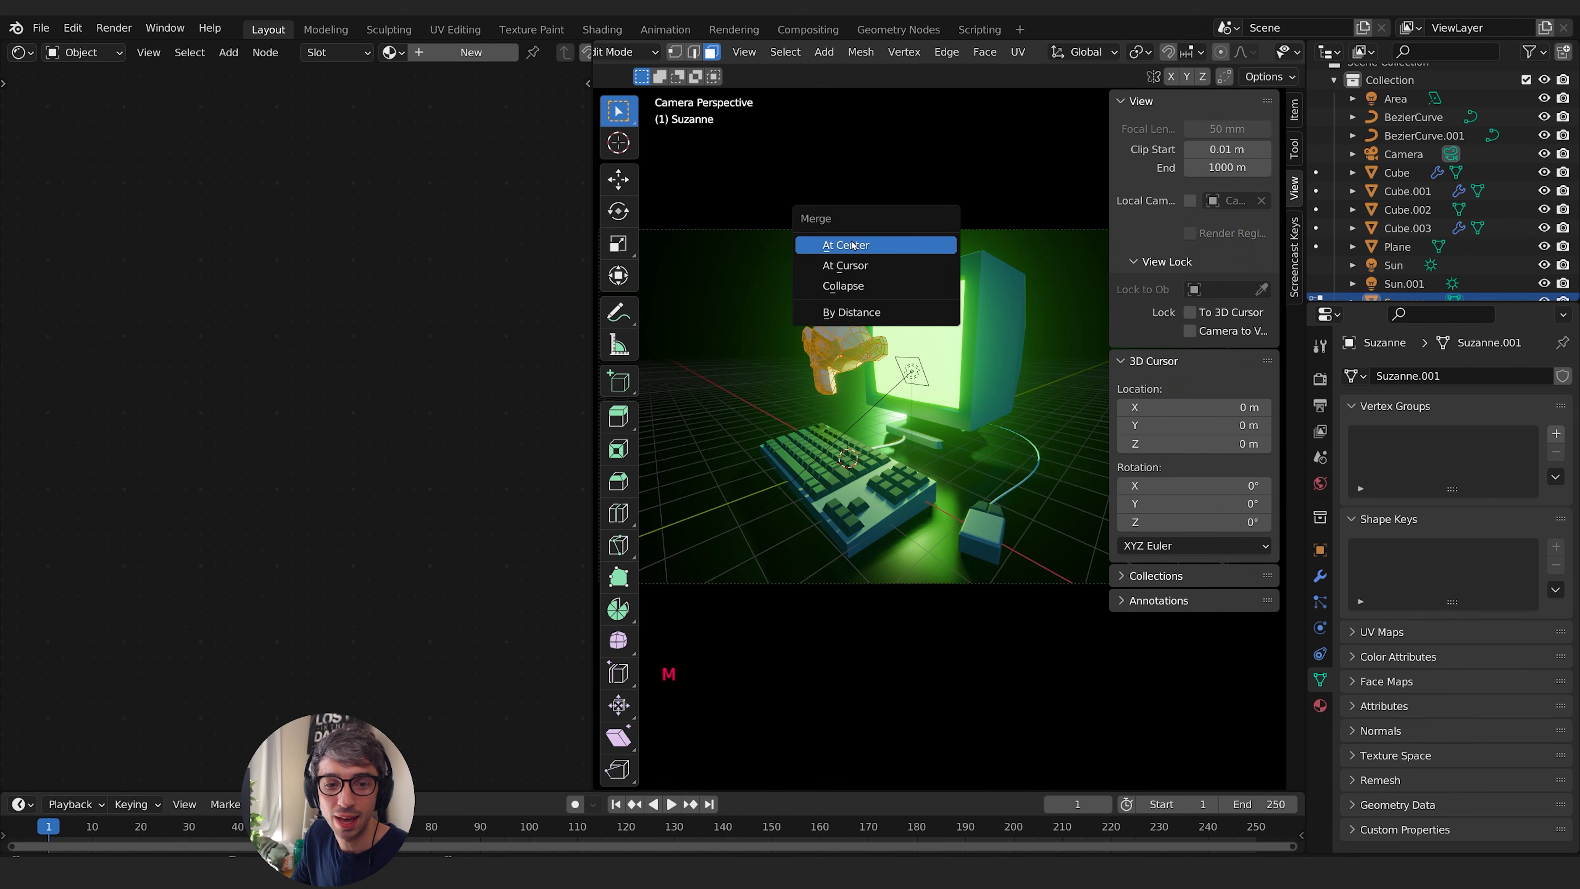
mouse_move(1011, 232)
middle_down()
mouse_move(933, 259)
mouse_move(1003, 256)
middle_up()
scroll(1003, 256, up, 1)
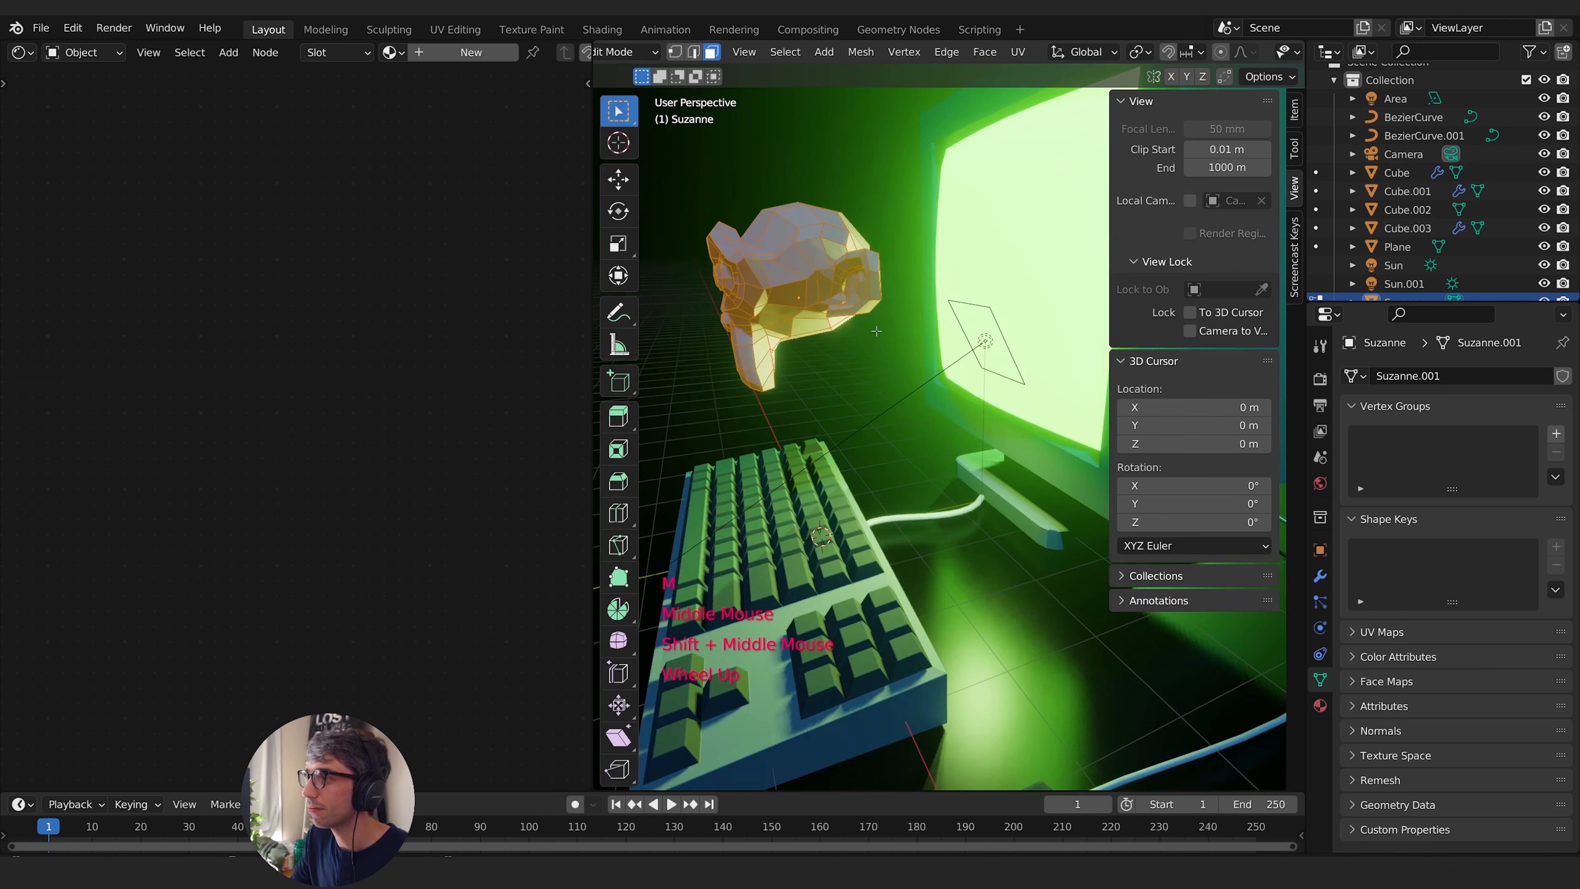
middle_drag(1229, 55, 1033, 51)
click(1194, 52)
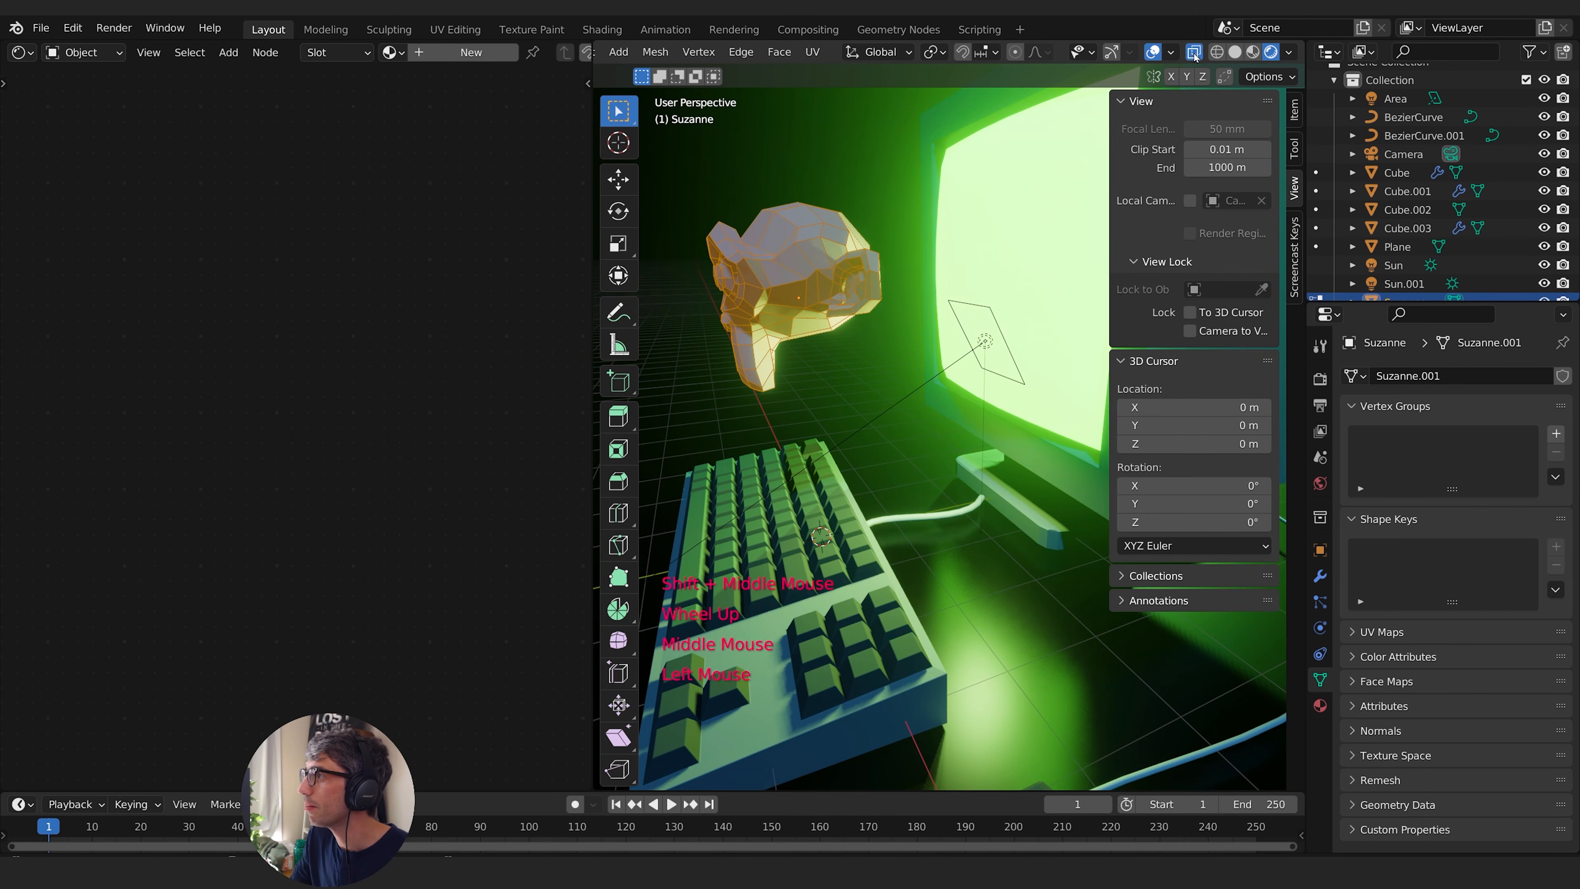
mouse_move(899, 229)
middle_down()
mouse_move(833, 220)
mouse_move(926, 245)
middle_up()
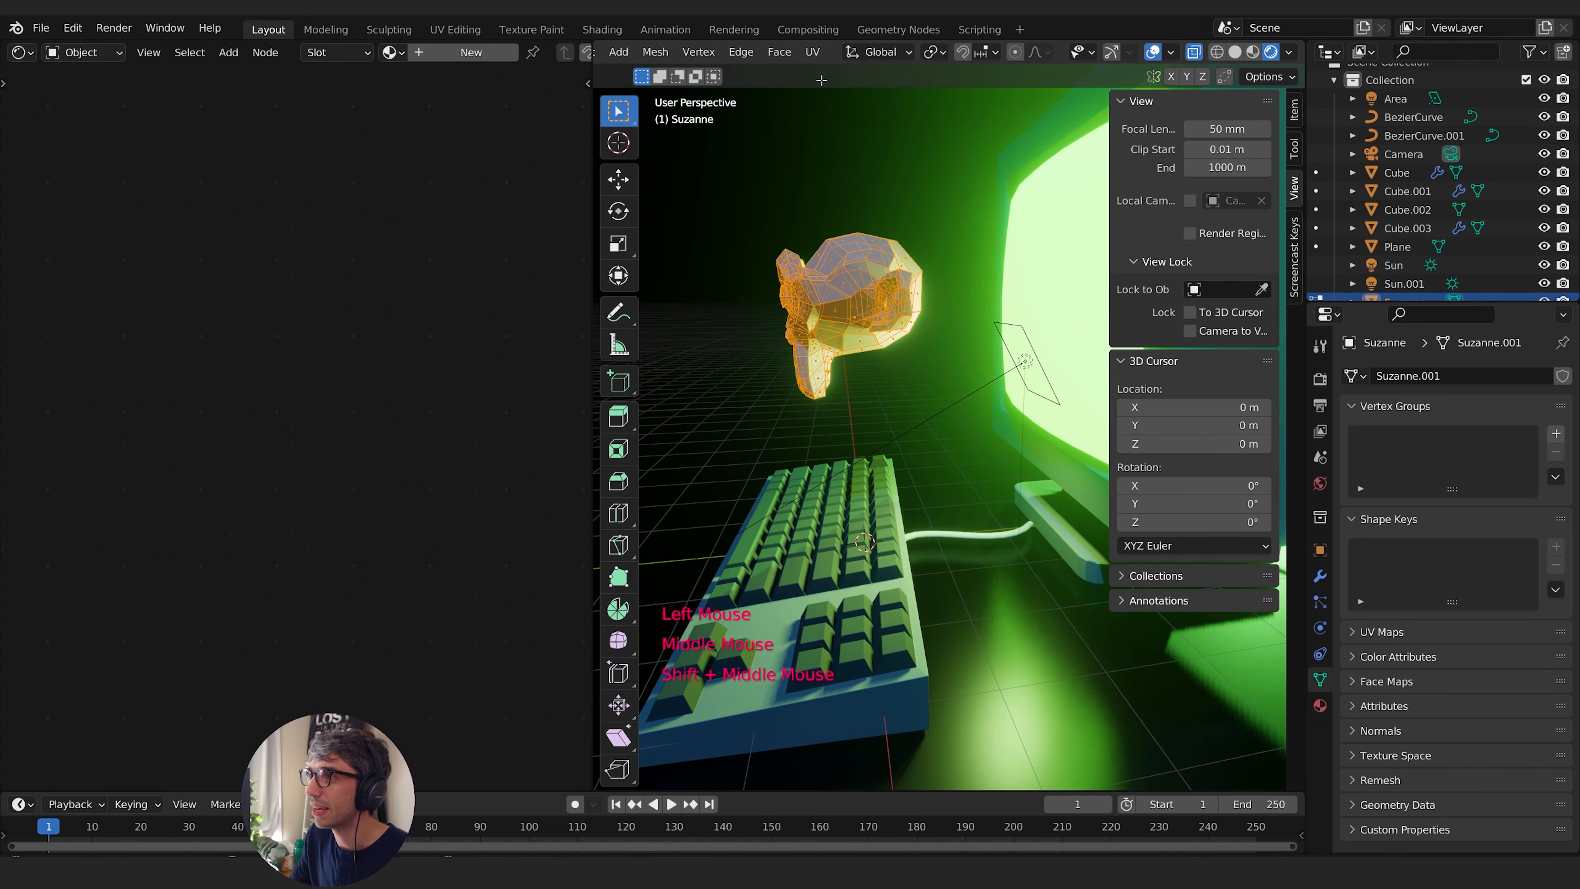
mouse_move(669, 118)
middle_down()
mouse_move(784, 133)
mouse_move(639, 120)
middle_up()
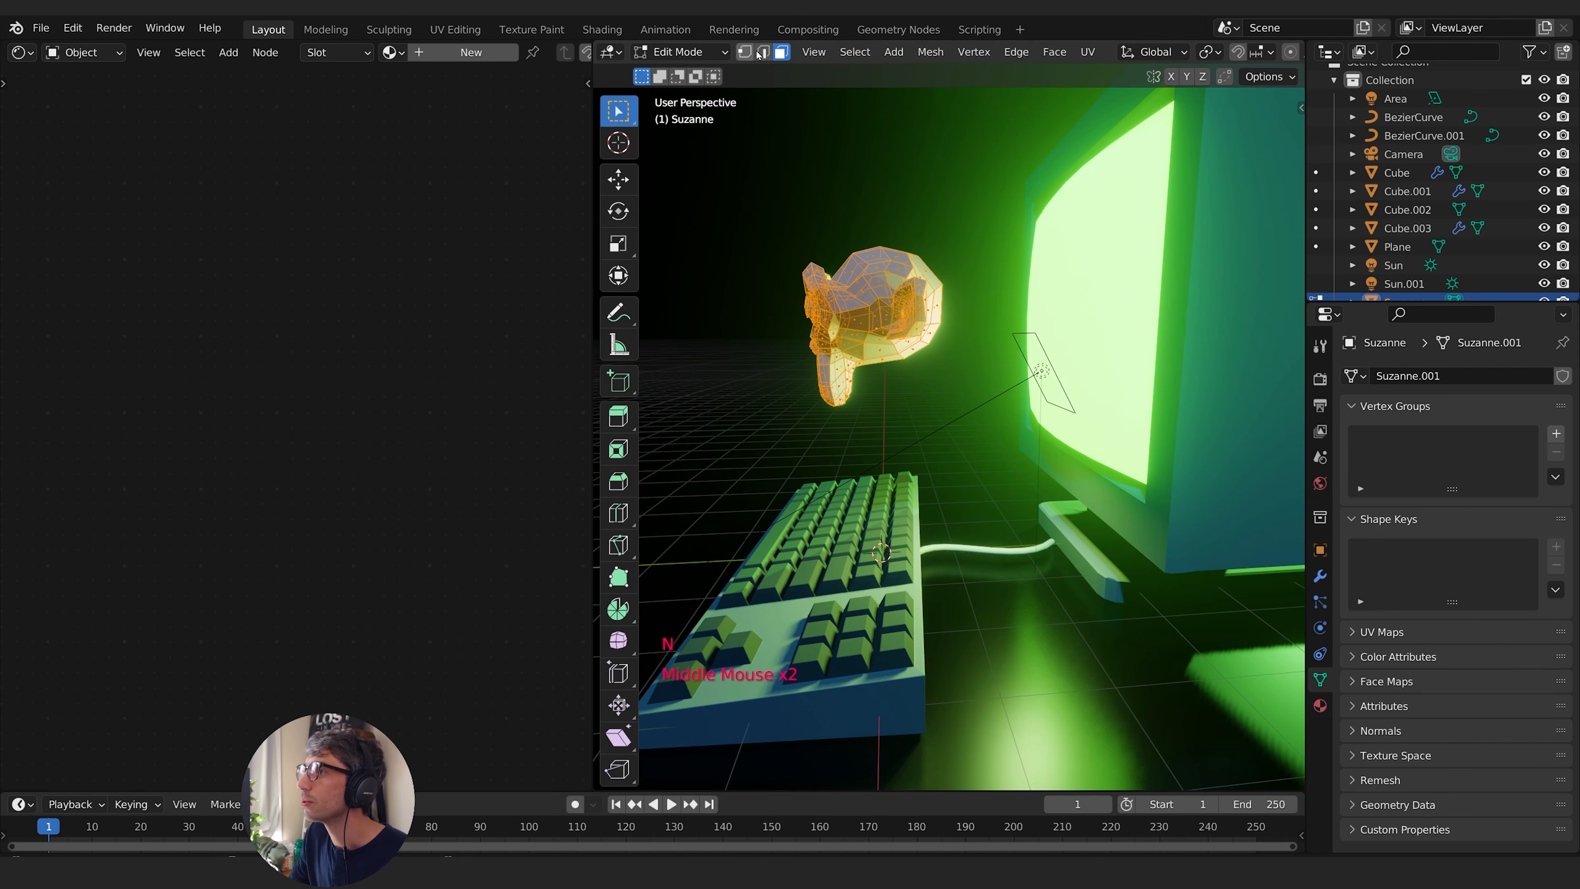
click(745, 52)
- Select a vertex on the back of the monkey's head, grow the selection twice, and delete that part of the mesh
shift+middle_drag(998, 281, 1006, 242)
click(1006, 242)
drag(1008, 142, 945, 335)
middle_drag(945, 334, 956, 369)
scroll(730, 474, up, 2)
click(999, 305)
middle_drag(999, 305, 1059, 342)
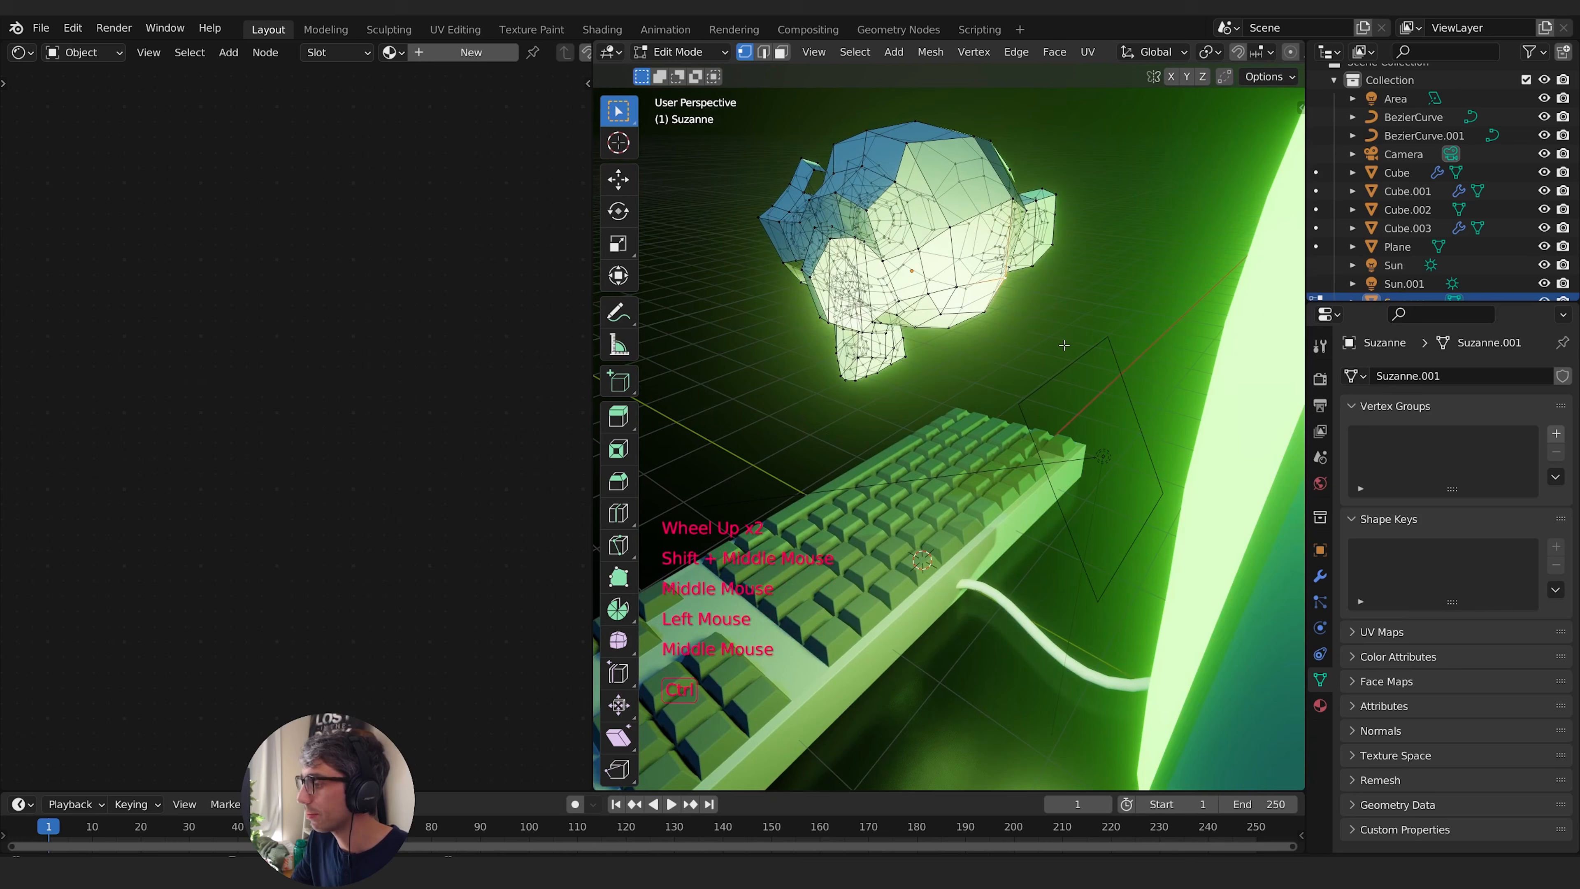
key(ctrl+KP_Add)
key(ctrl+KP_Add)
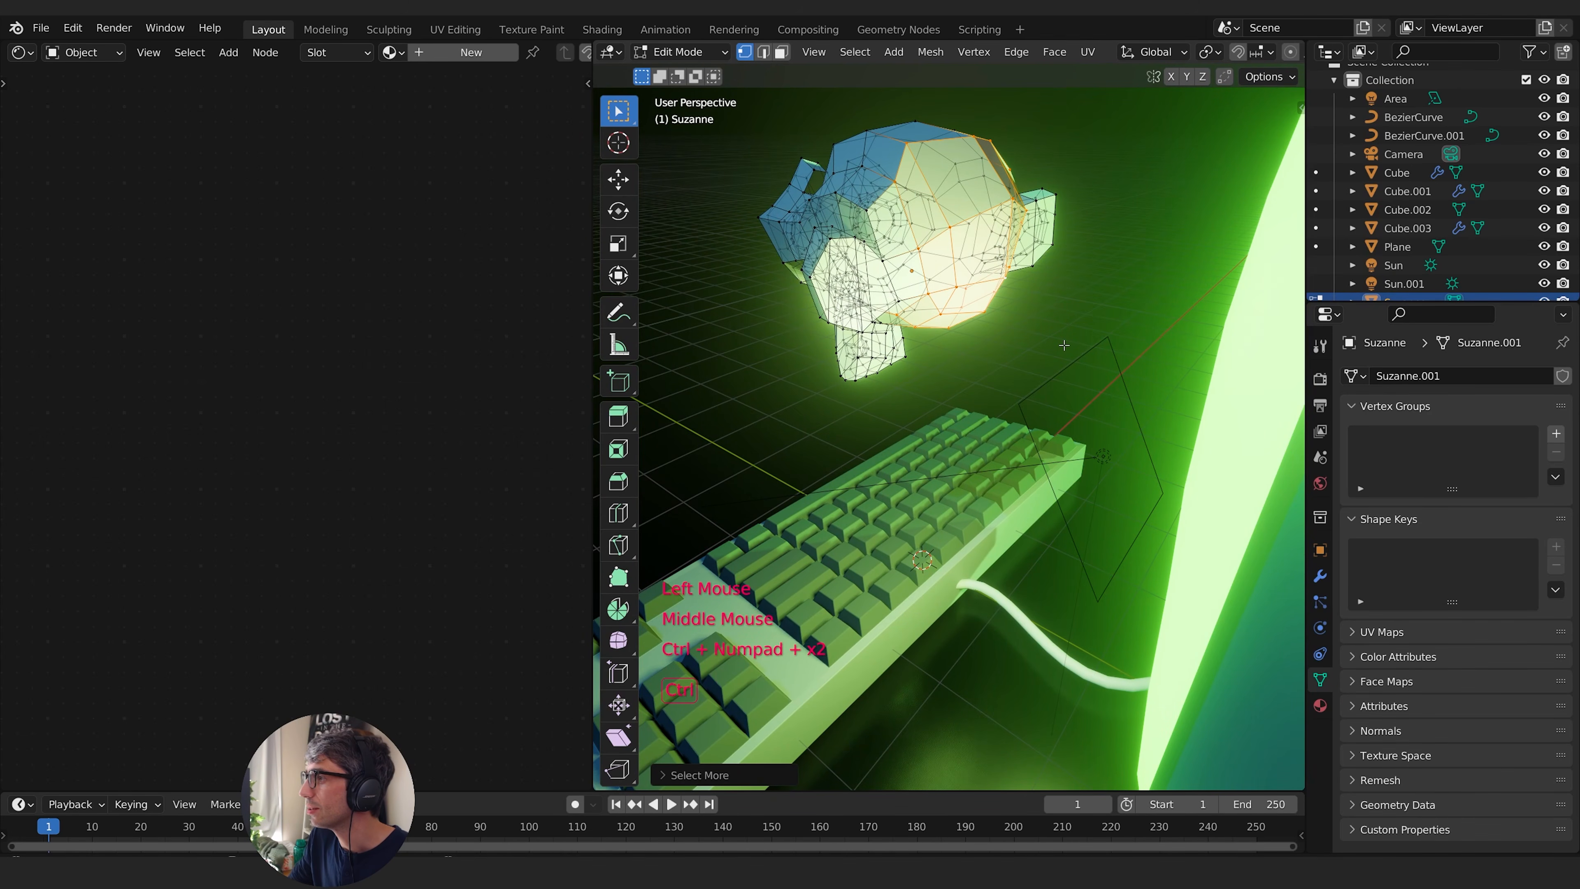
middle_drag(1064, 345, 1118, 285)
key(x)
click(1033, 238)
key(Tab)
key(Tab)
- Select the centre vertices of both monkey eyes, grow the selection once, and delete them to cut eye holes
middle_drag(1024, 279, 1090, 297)
shift+click(1099, 258)
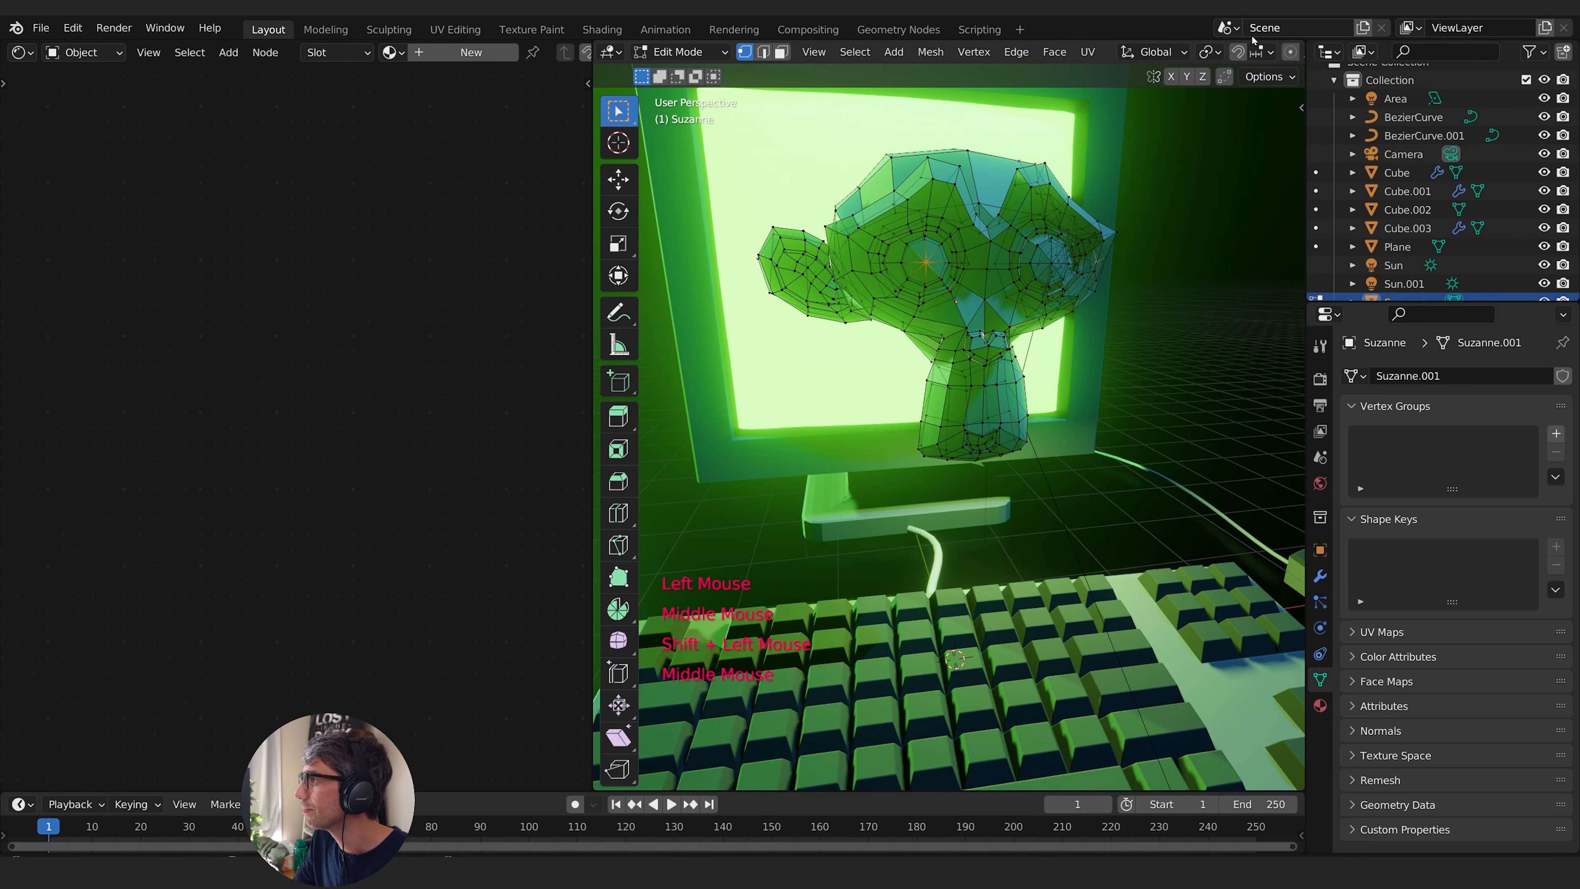
middle_drag(1226, 50, 1021, 51)
click(1265, 52)
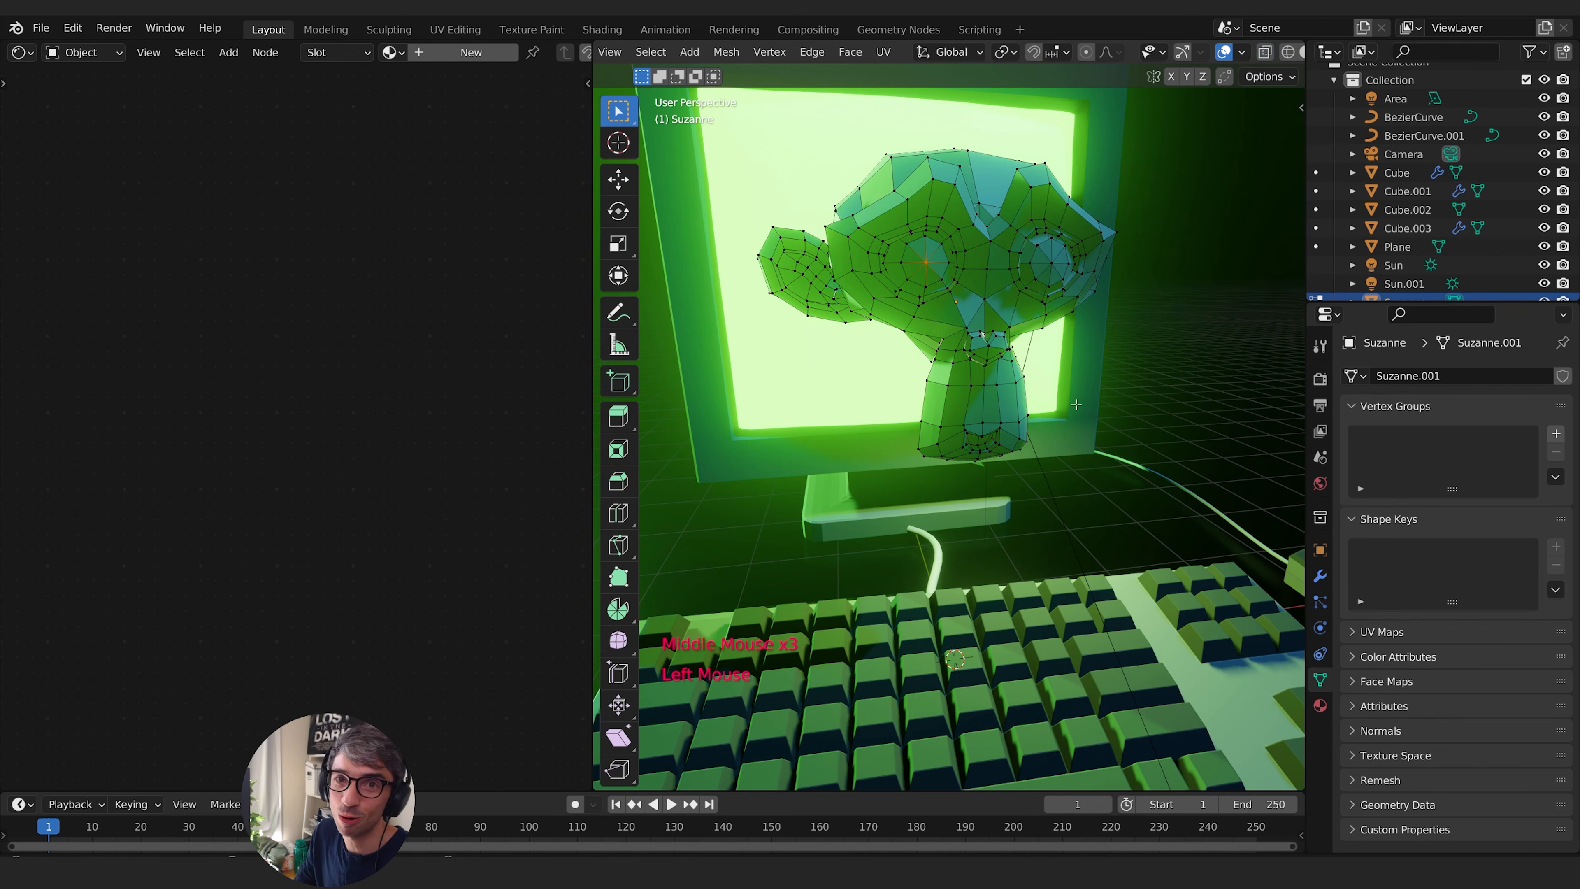
click(1052, 268)
shift+click(926, 264)
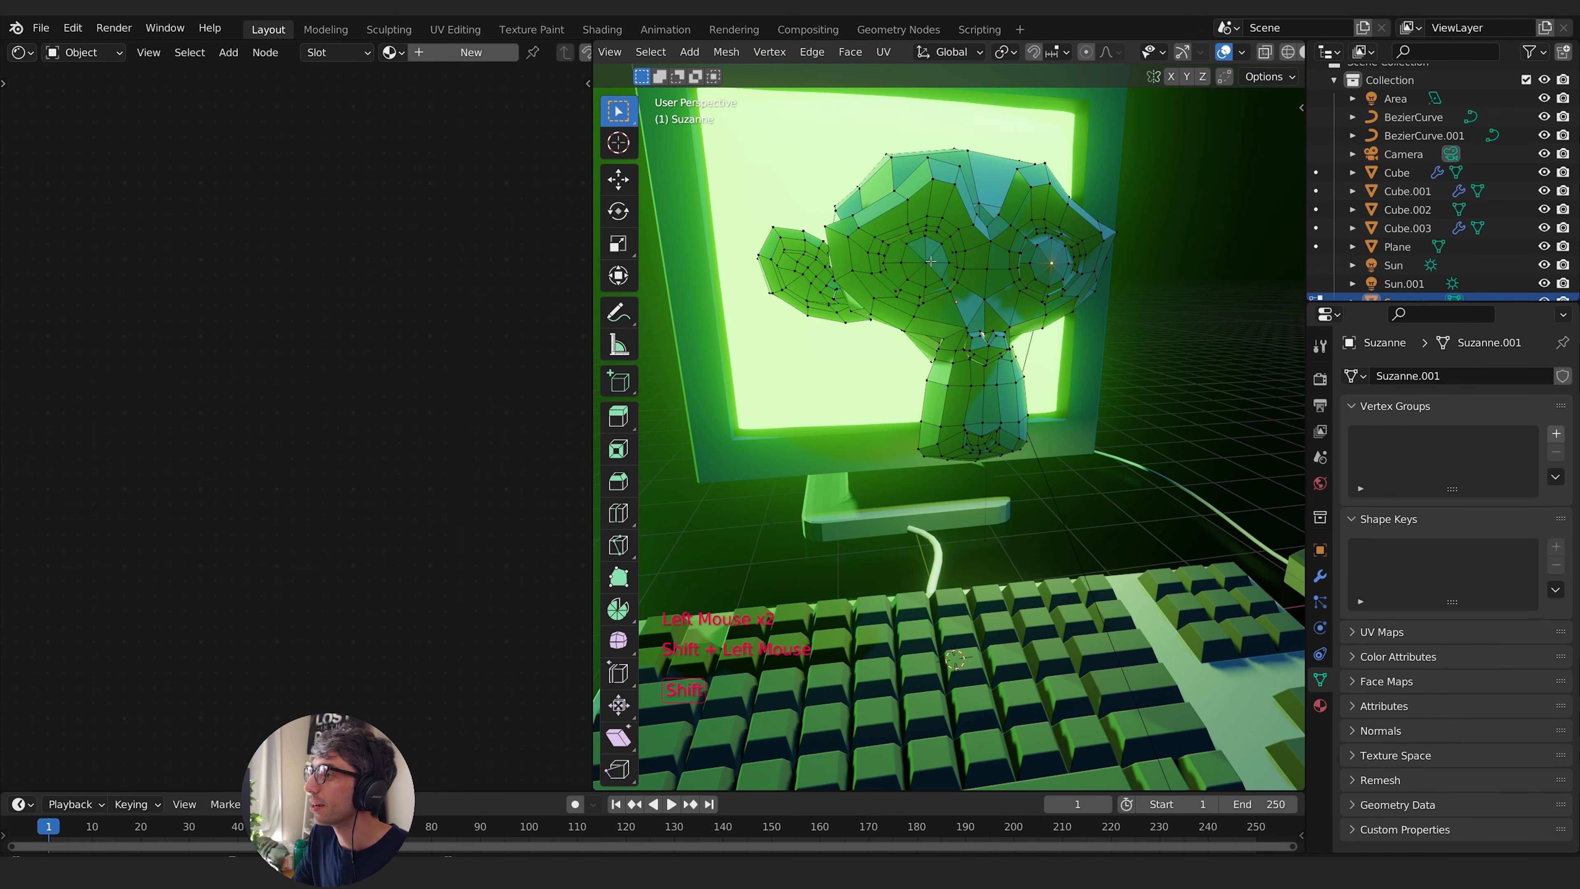
middle_drag(1138, 304, 1091, 318)
key(ctrl+KP_Add)
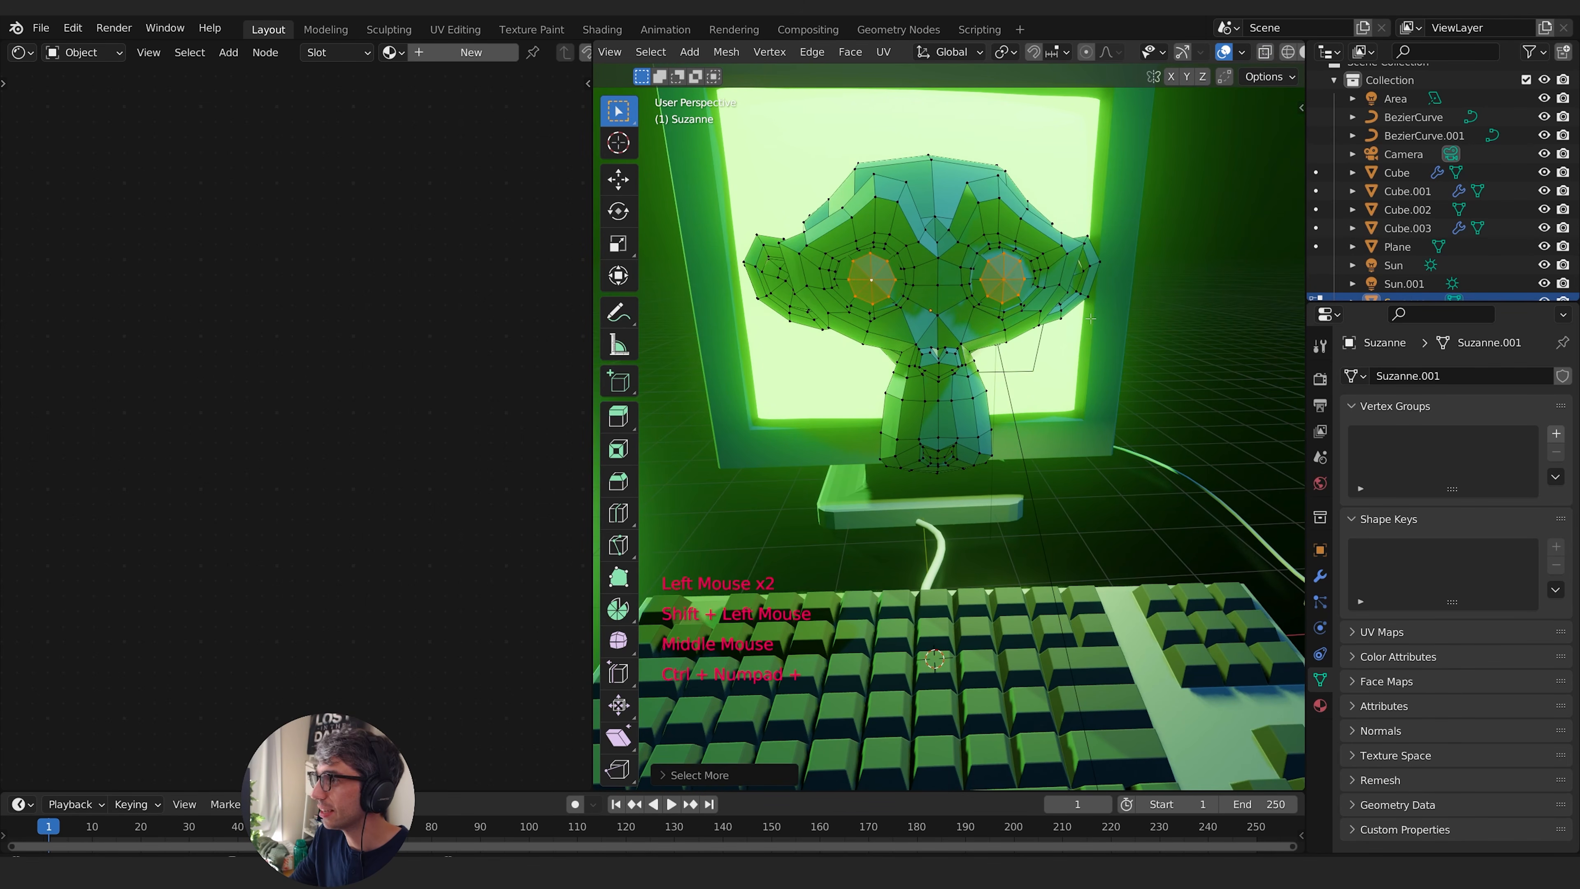
key(x)
click(1036, 304)
mouse_move(1036, 304)
middle_down()
mouse_move(1021, 352)
mouse_move(1012, 304)
middle_up()
- Return the monkey to object mode and flatten it by scaling it to 0 along the Y axis
key(Tab)
scroll(1020, 352, down, 2)
key(s)
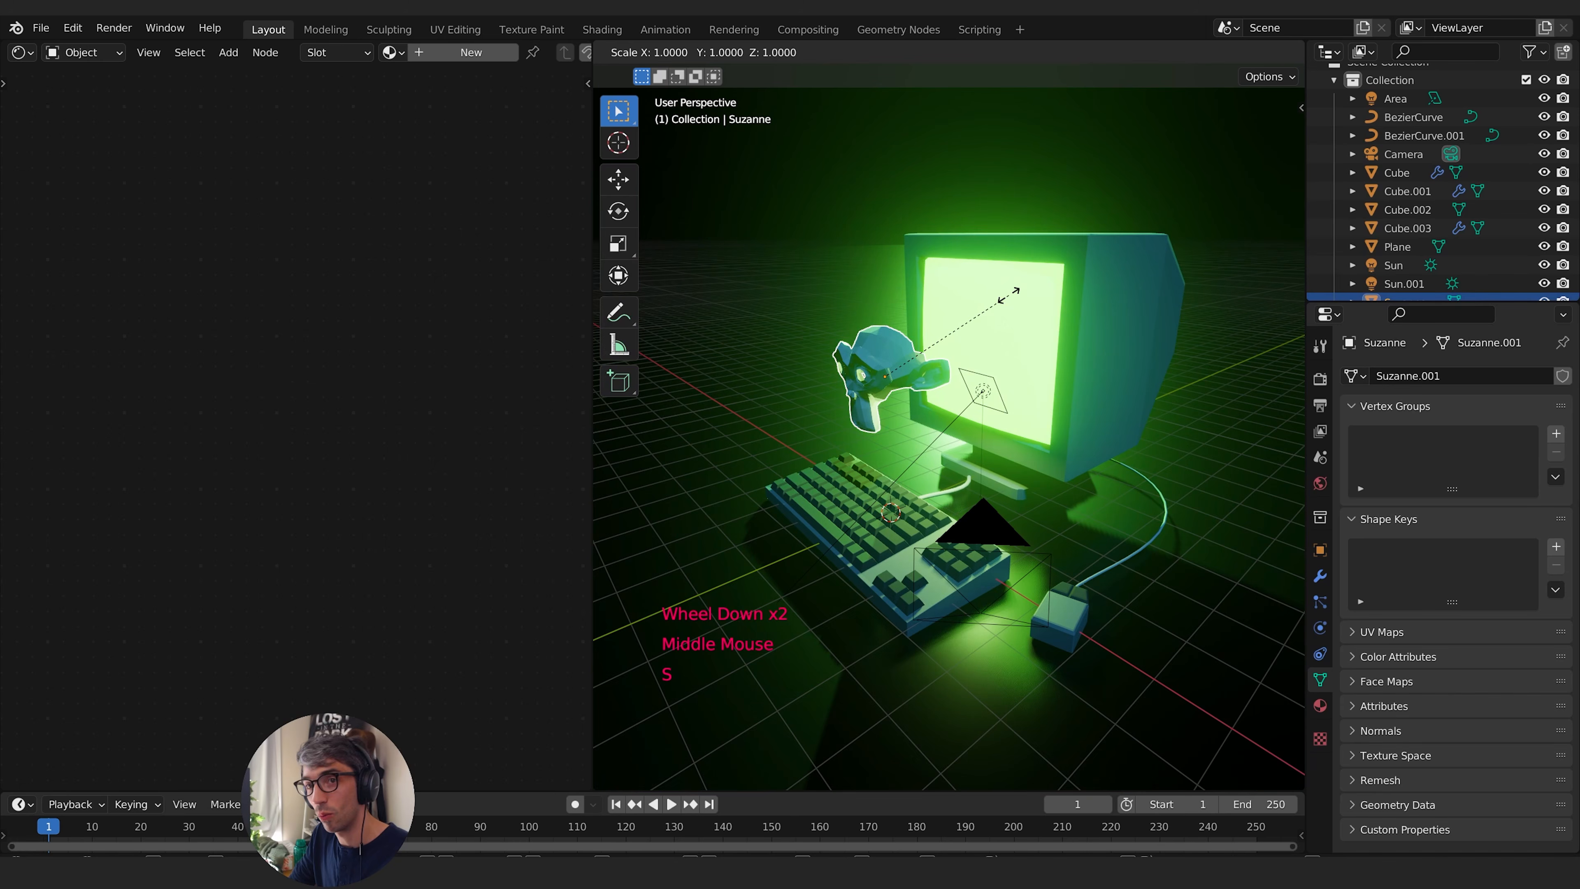
key(y)
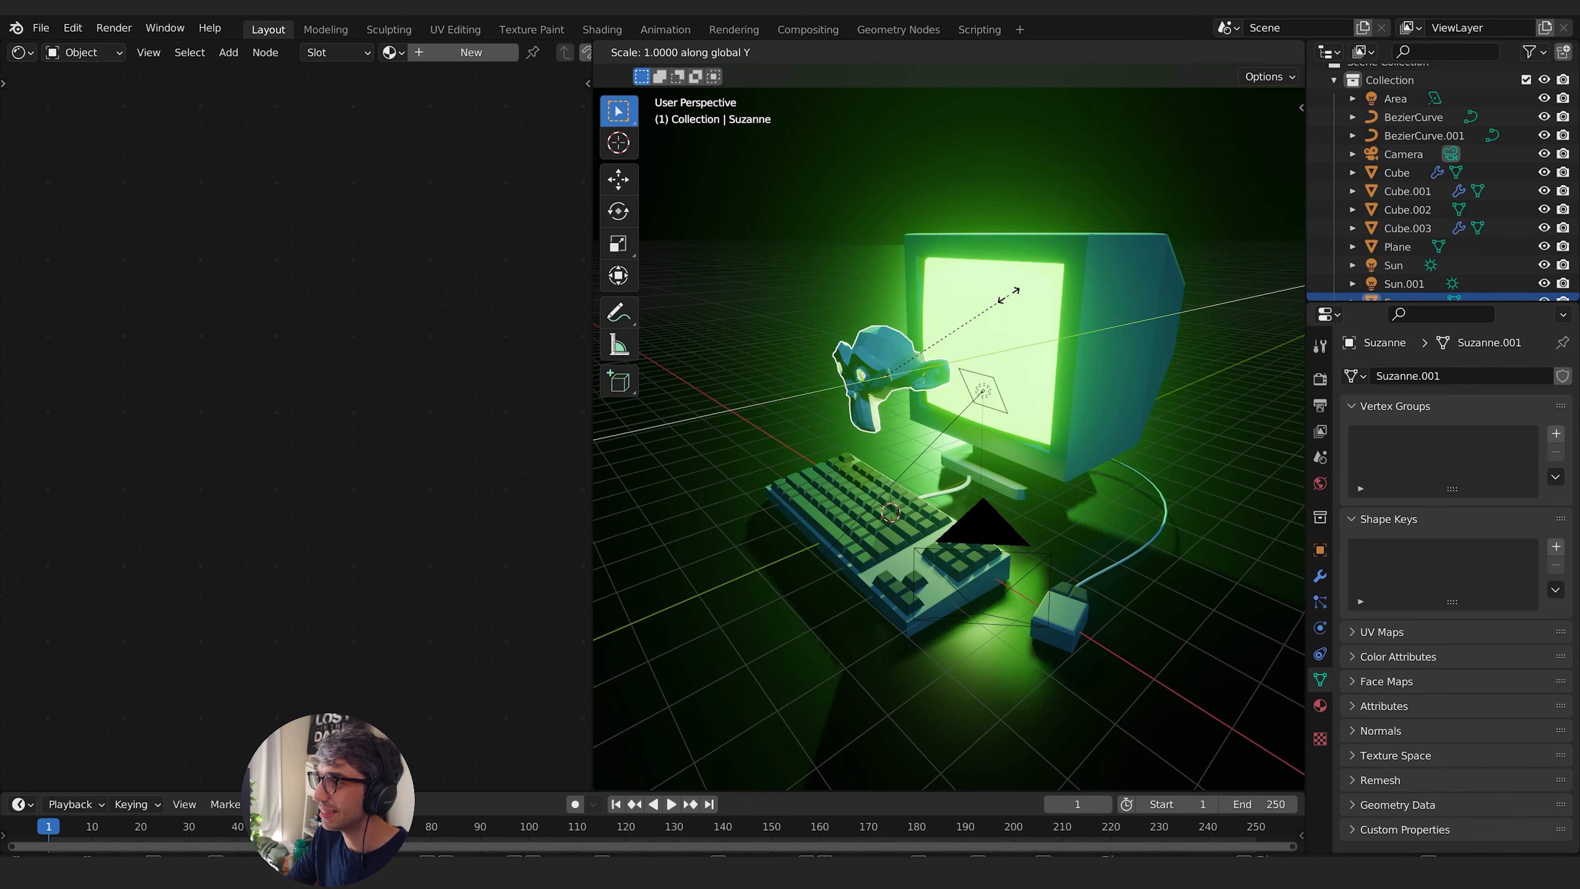
key(0)
key(Return)
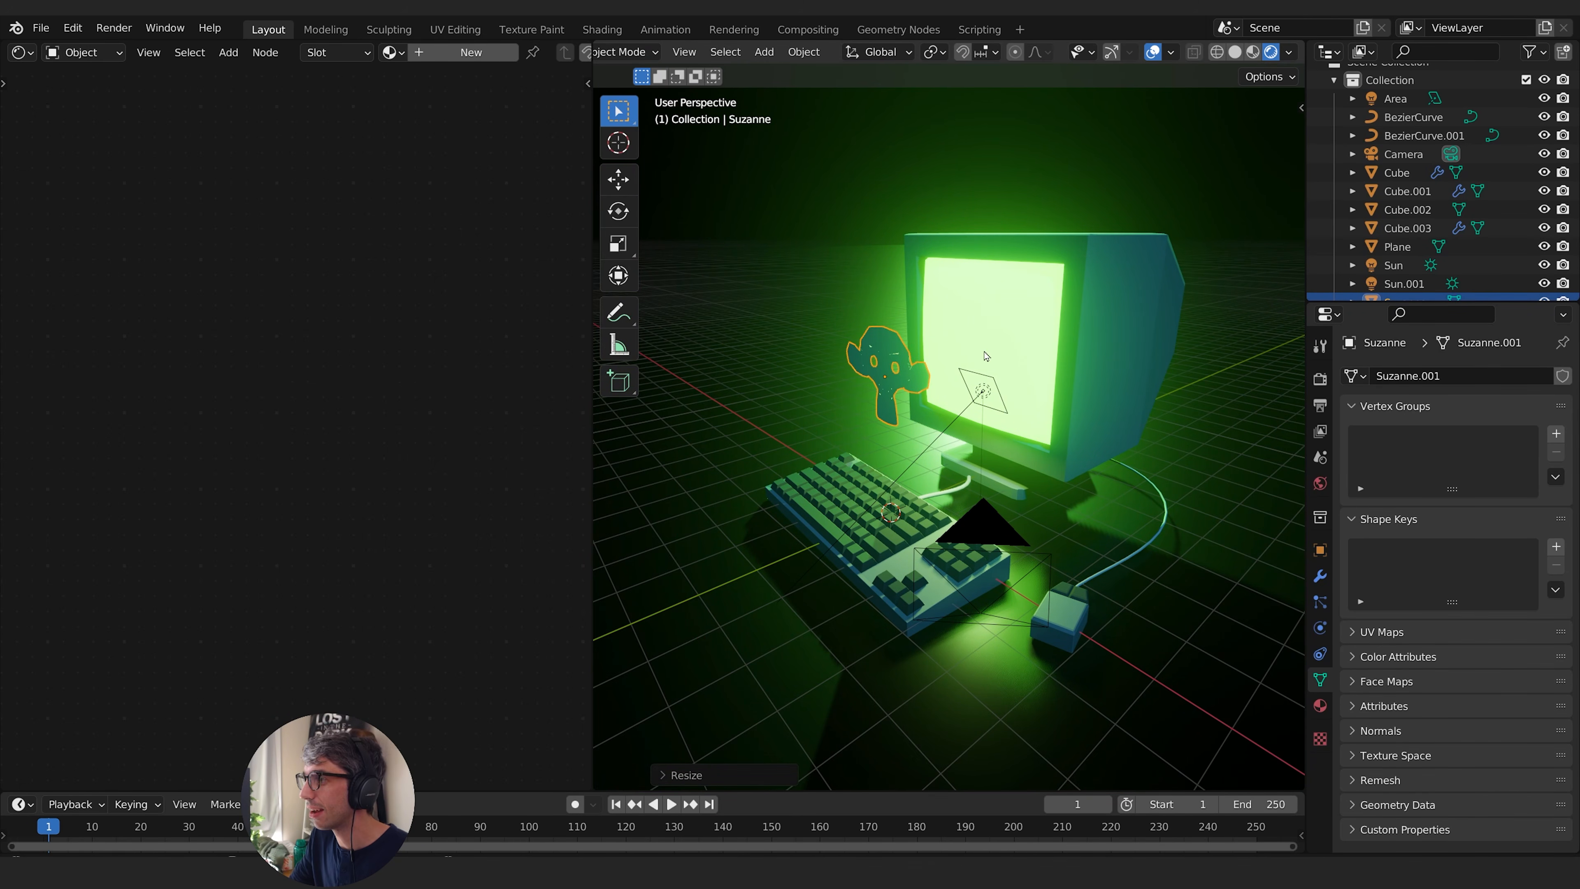
- Move the flattened monkey about 2.23 m along the Y axis to the monitor's screen
key(g)
key(y)
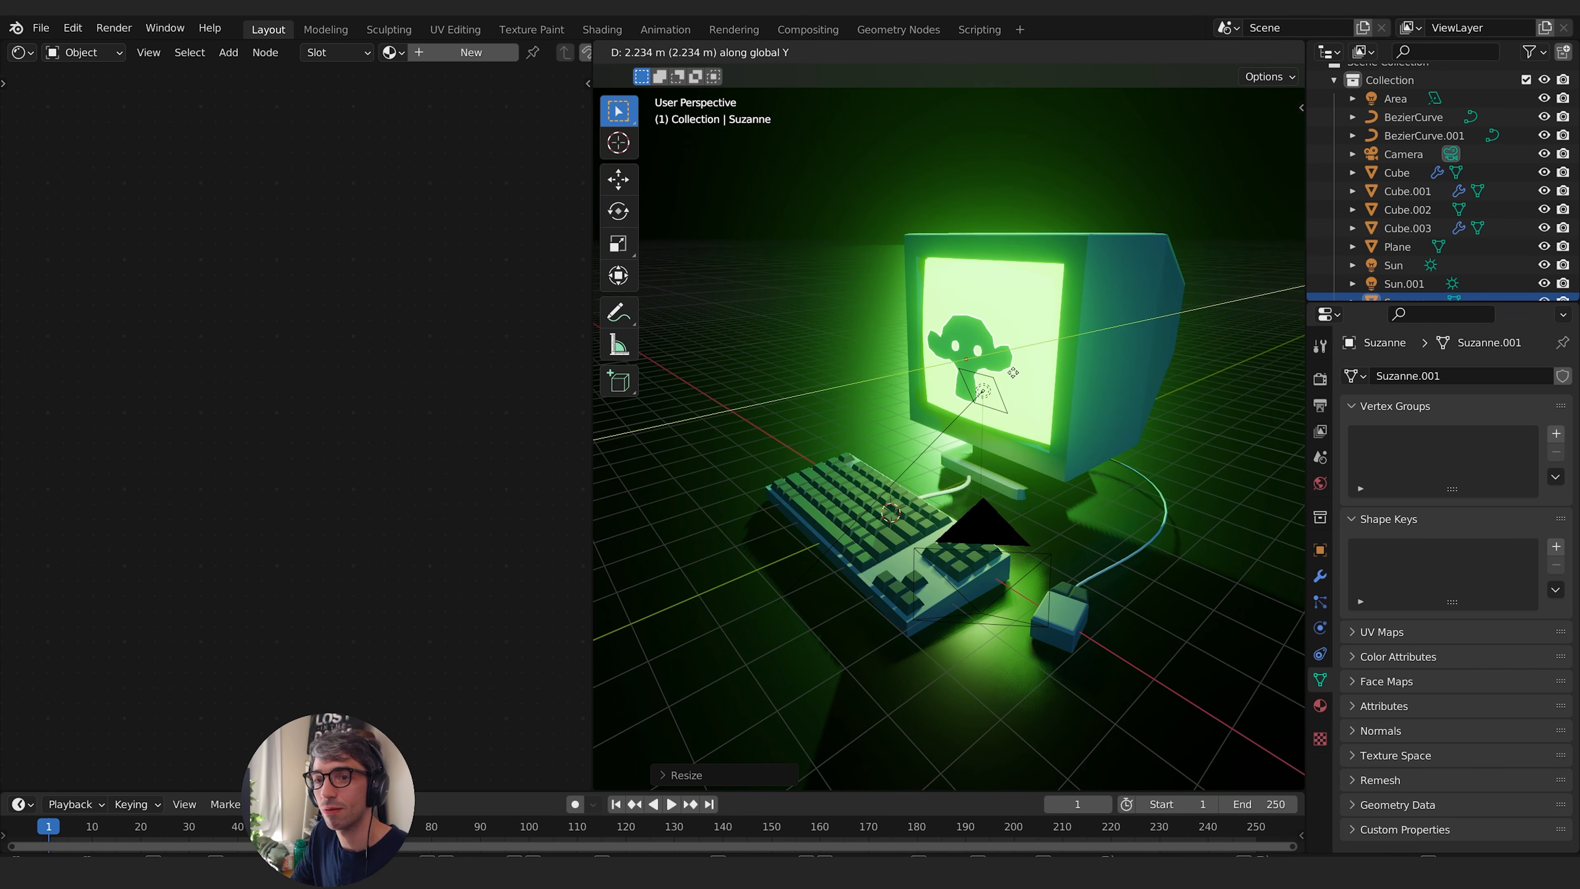
click(1014, 373)
- Adjust the flattened monkey's position along Z and X to centre it on the screen, and scale it up to fill more of the display
key(g)
key(z)
key(g)
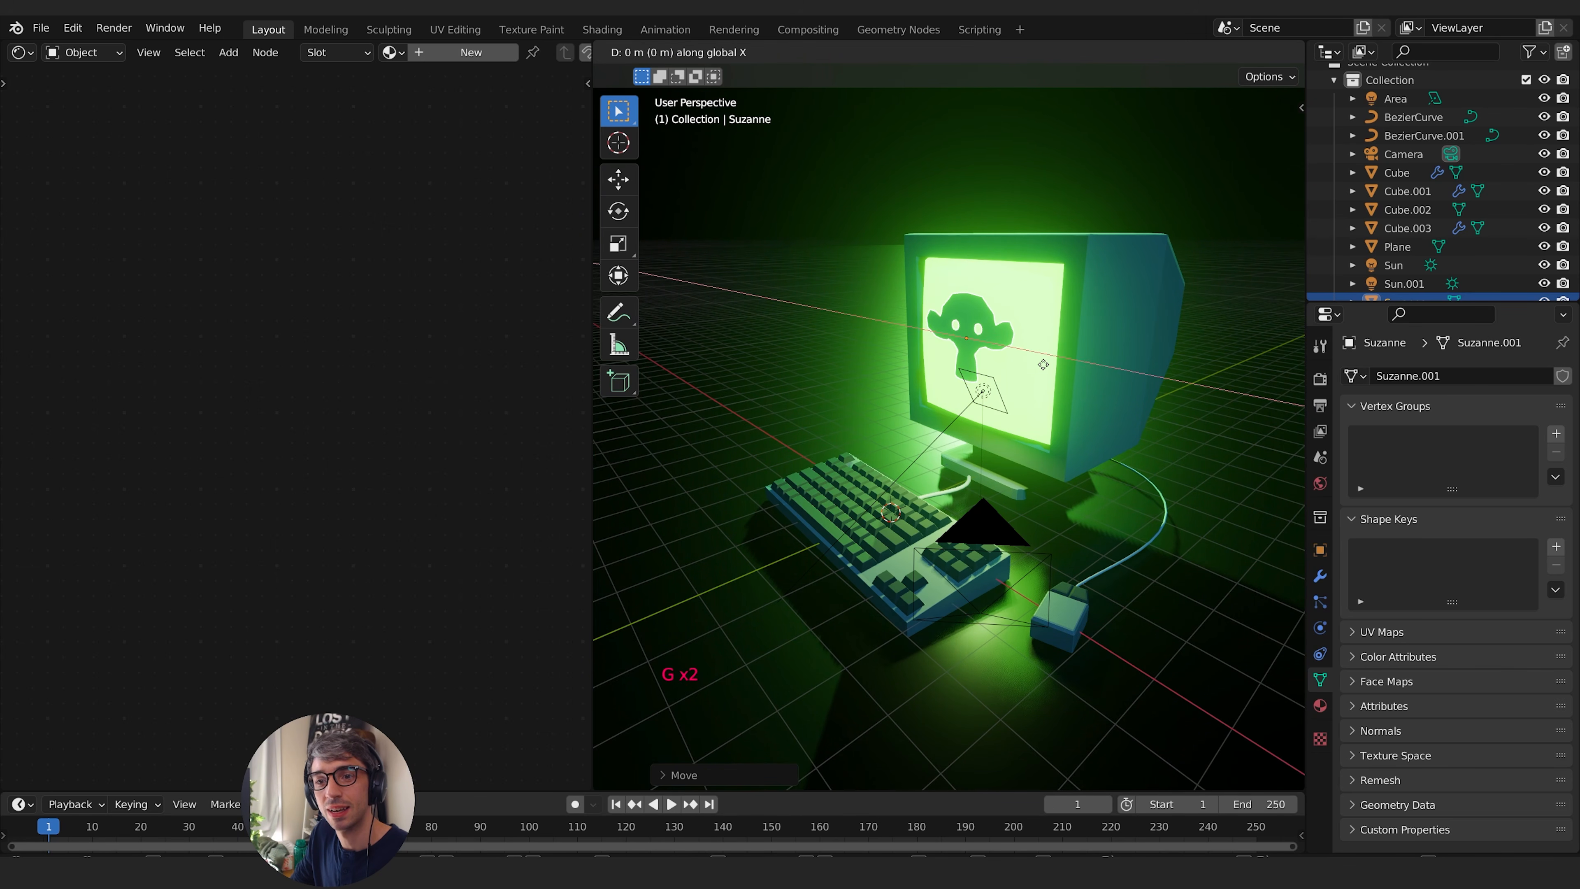
key(s)
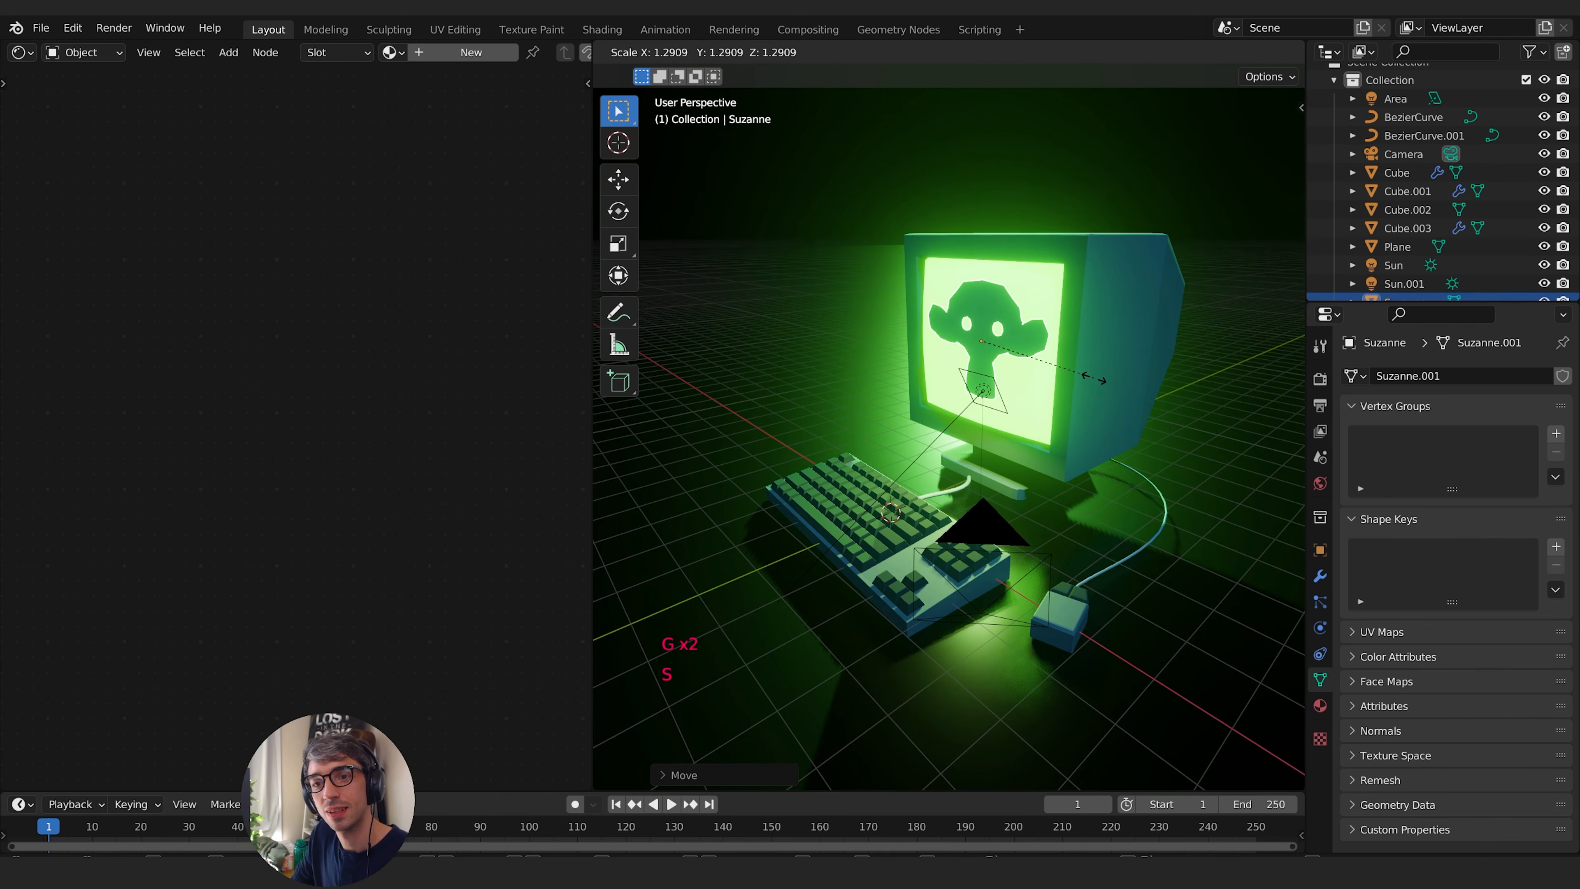
click(1123, 379)
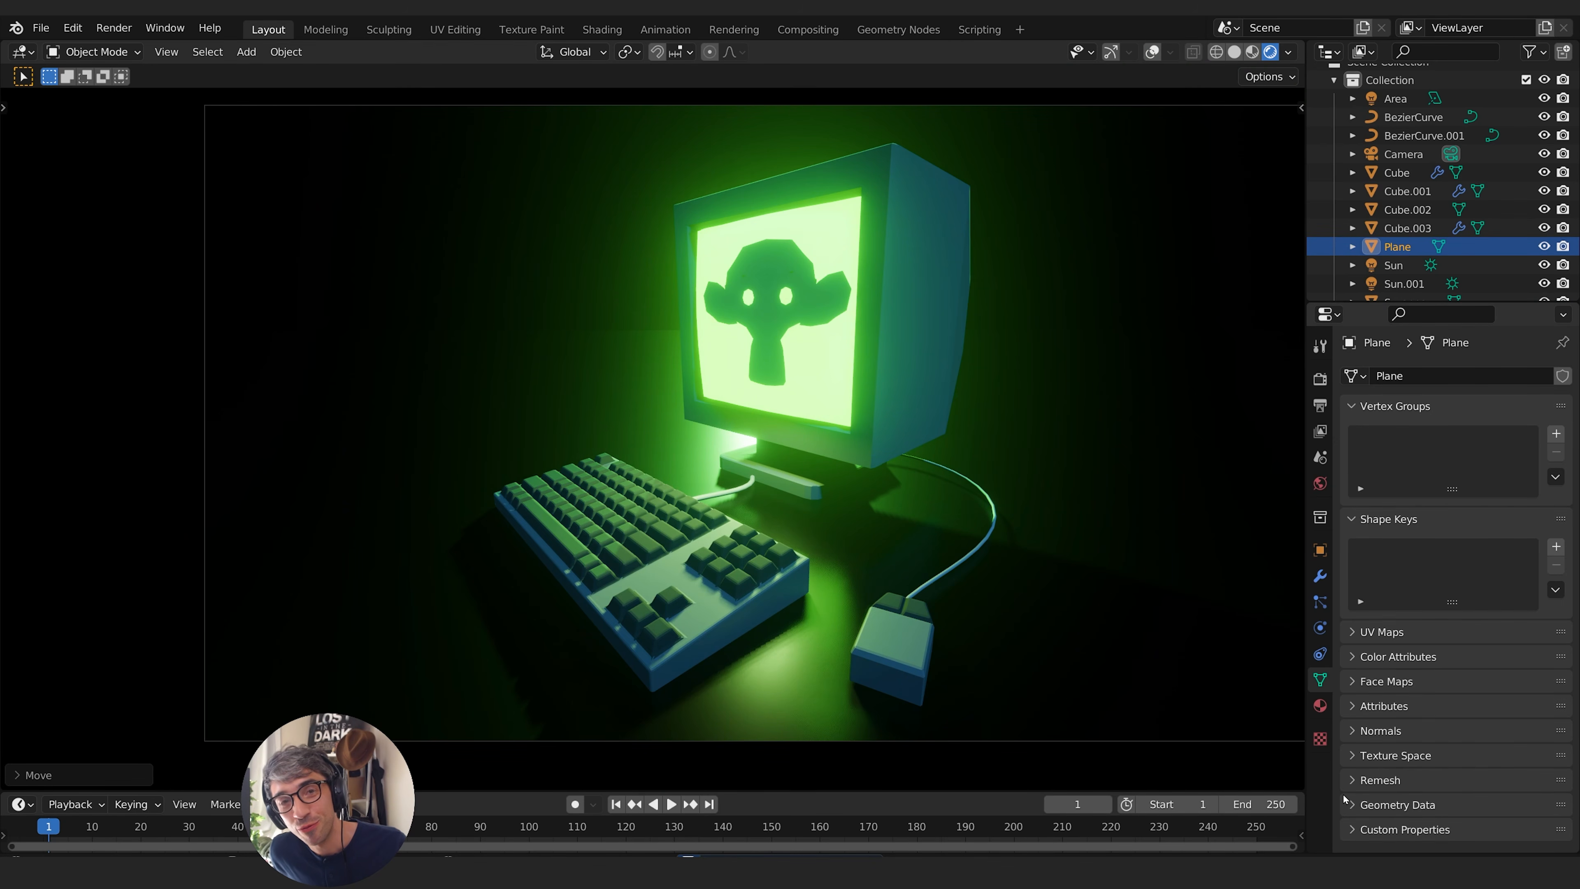